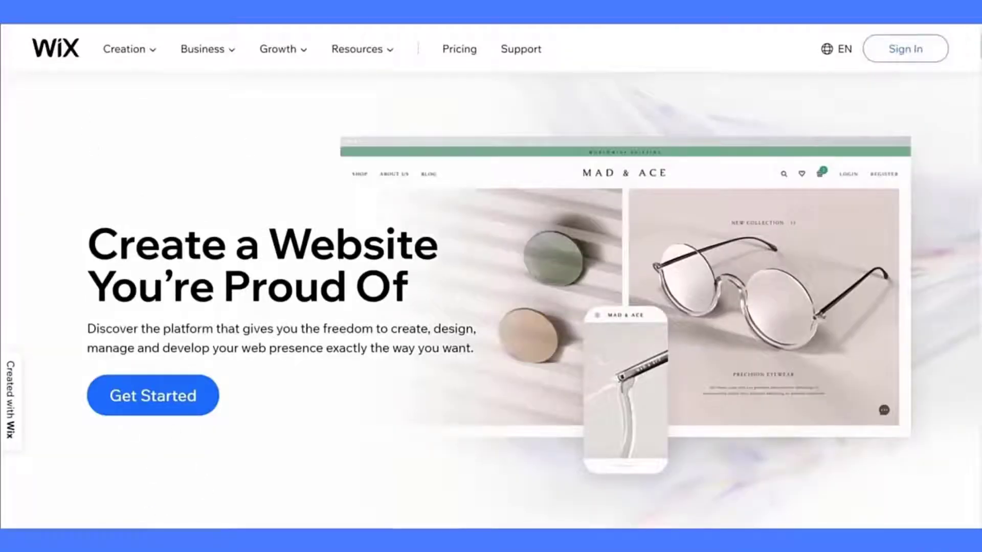
- Sign up for a new Wix account, entering the e-mail address and the password twice each
left_click(174, 381)
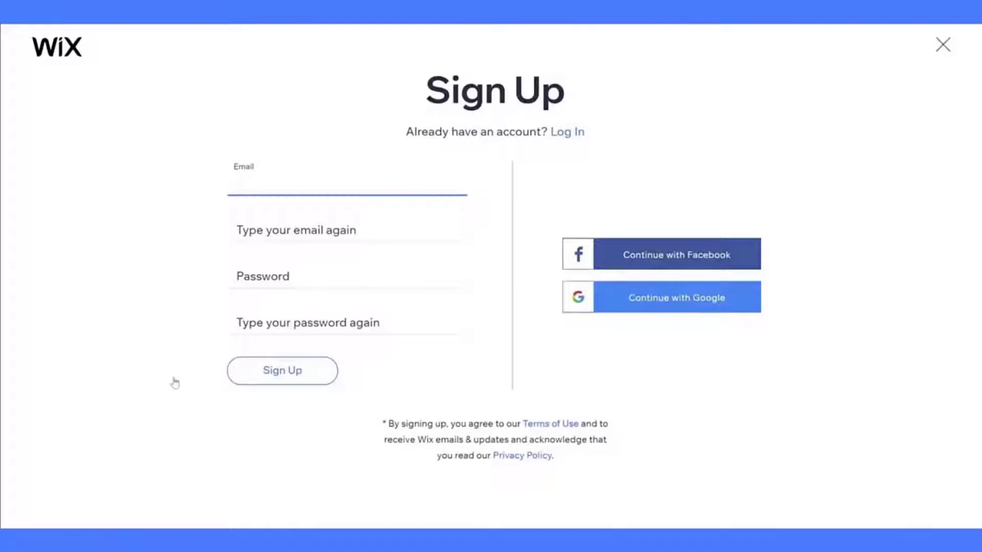
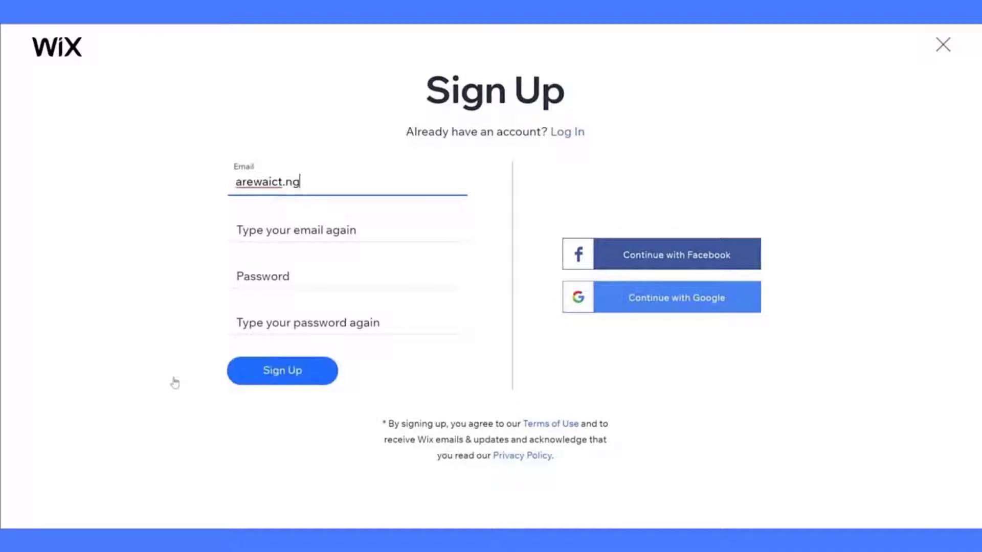
key("Tab")
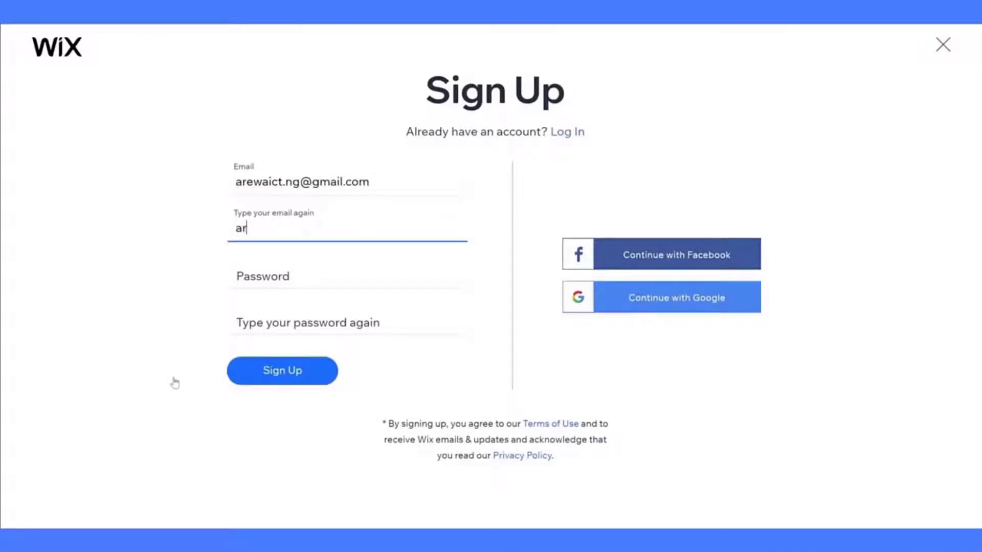
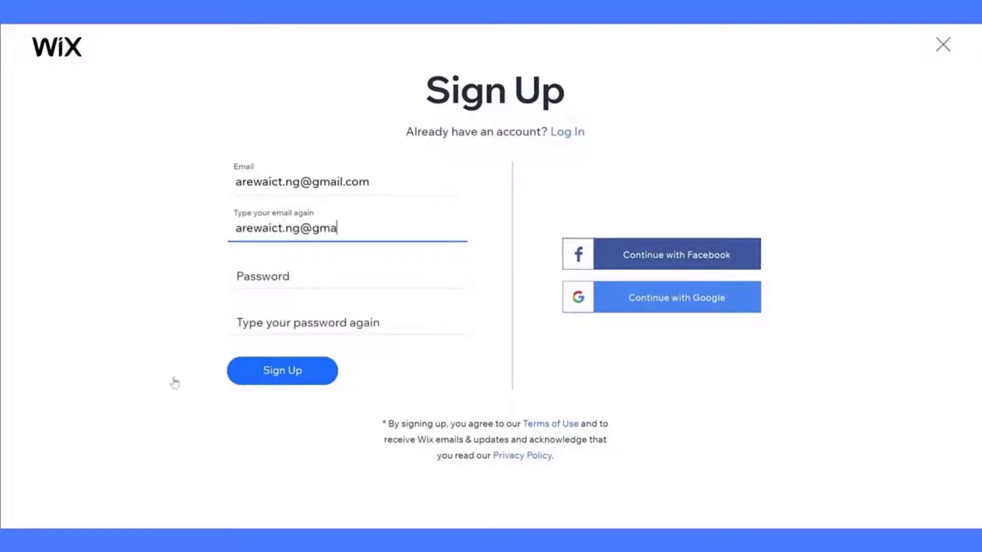
key("Tab")
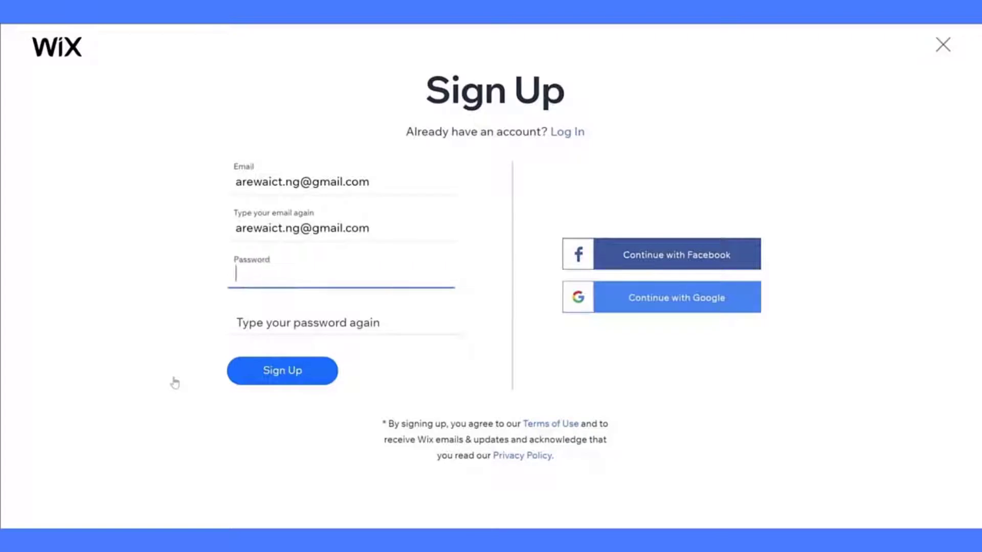
type("•••••••••")
key("Tab")
type("•••••••••")
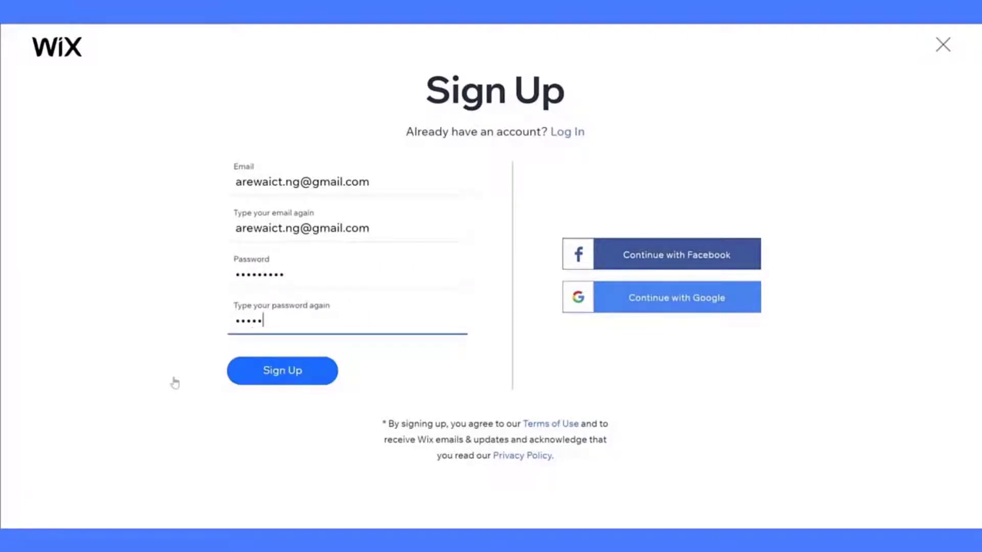
left_click(282, 383)
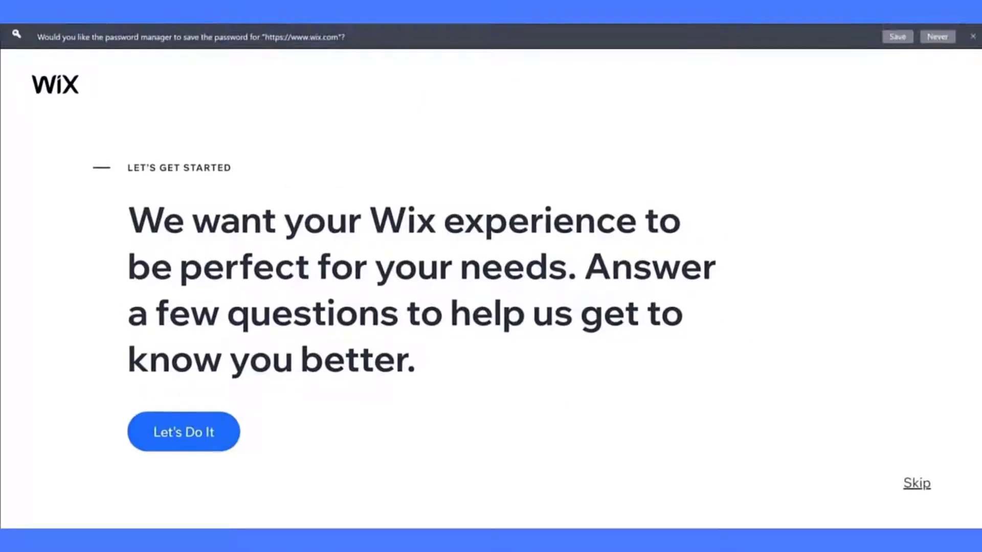
- Save the password in the browser, skip onboarding questions, and choose building from a template
left_click(897, 37)
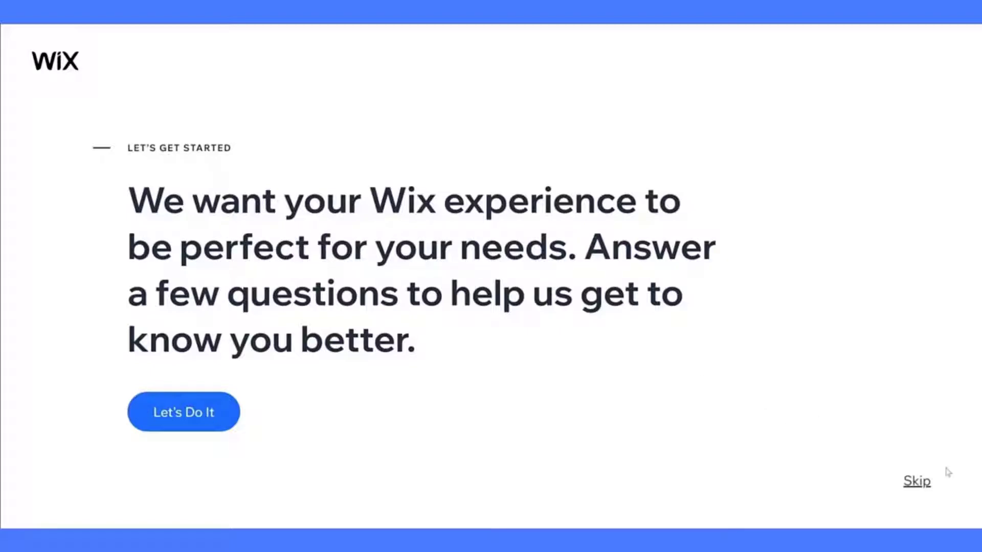
left_click(917, 482)
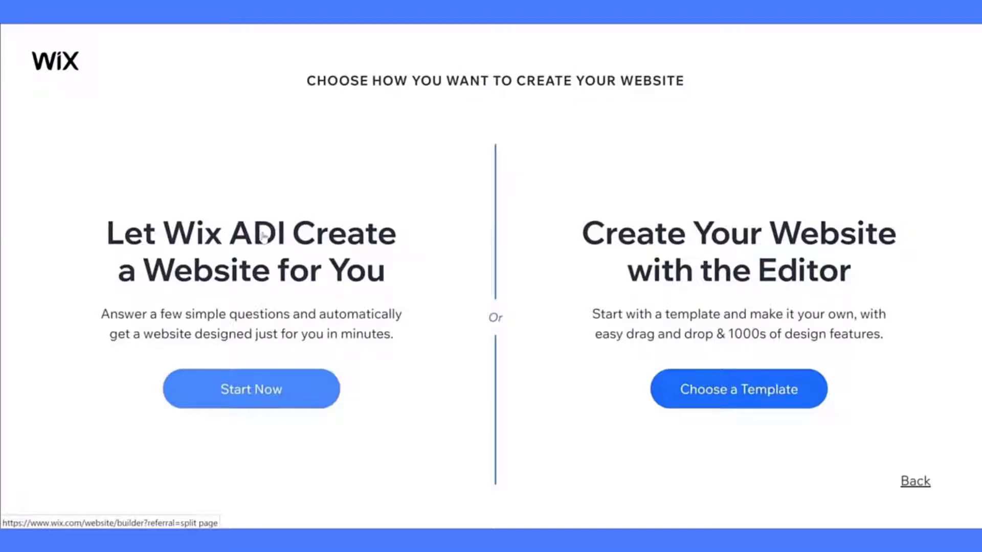
left_click(705, 401)
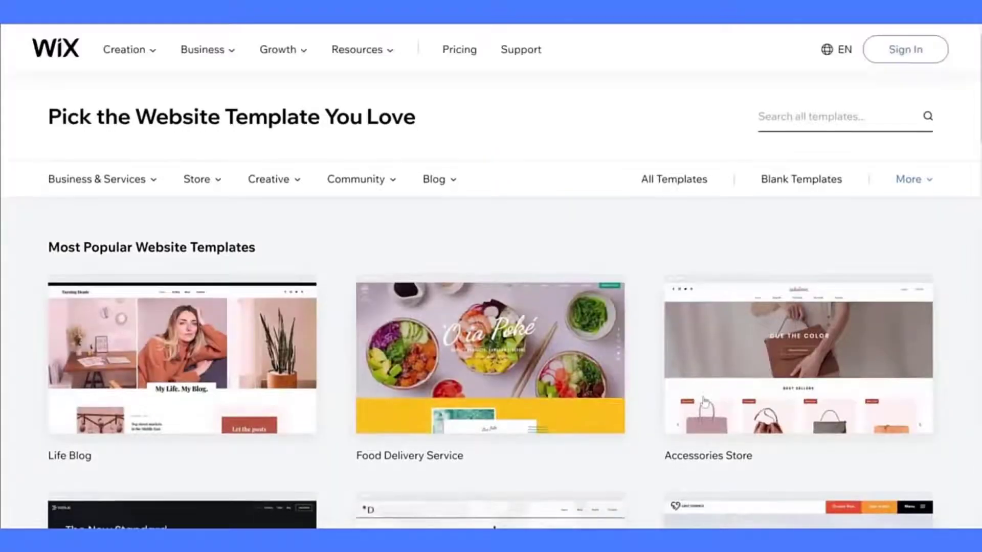
- Browse the template gallery and filter it to Blank Templates
scroll(577, 338, "down", 3)
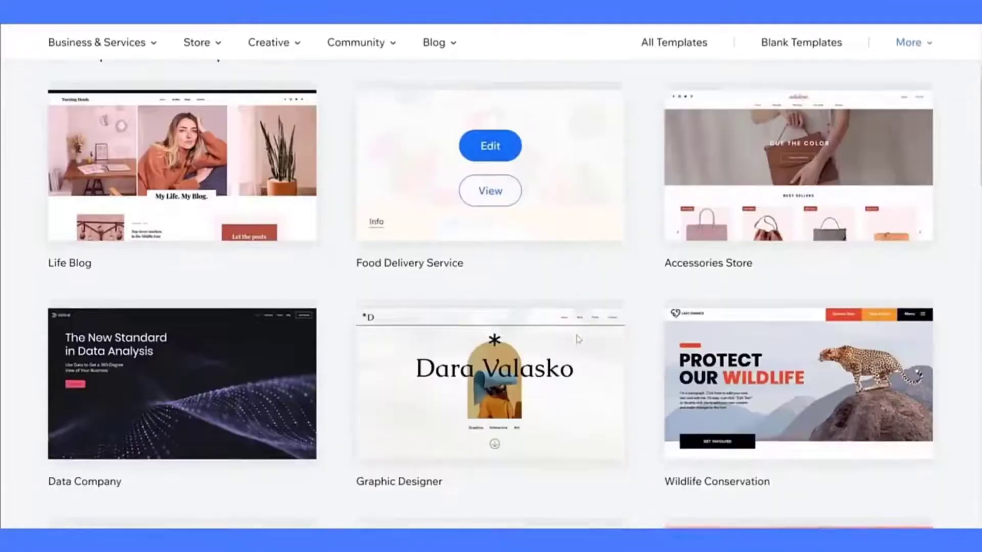
scroll(578, 339, "down", 4)
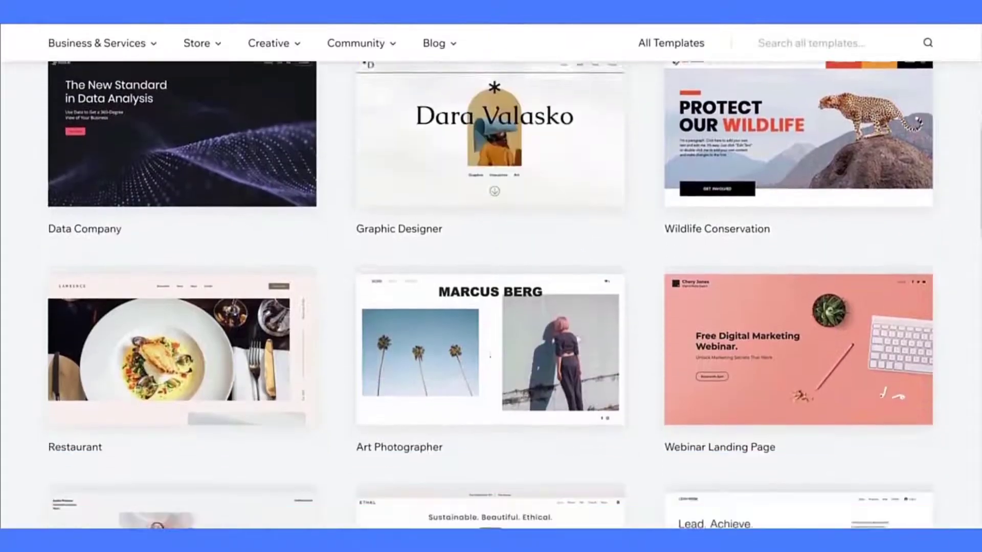
scroll(577, 339, "down", 5)
scroll(577, 339, "up", 10)
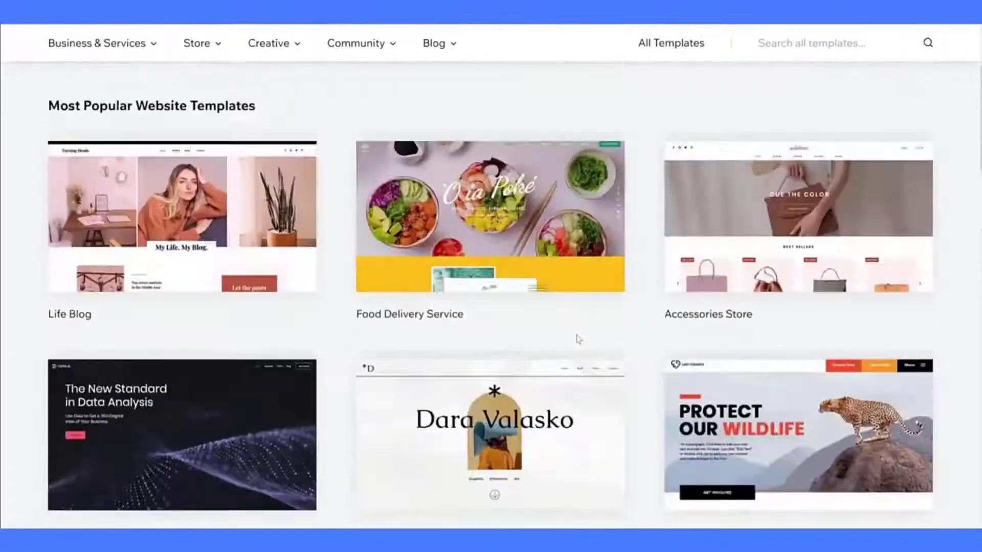
scroll(577, 339, "up", 3)
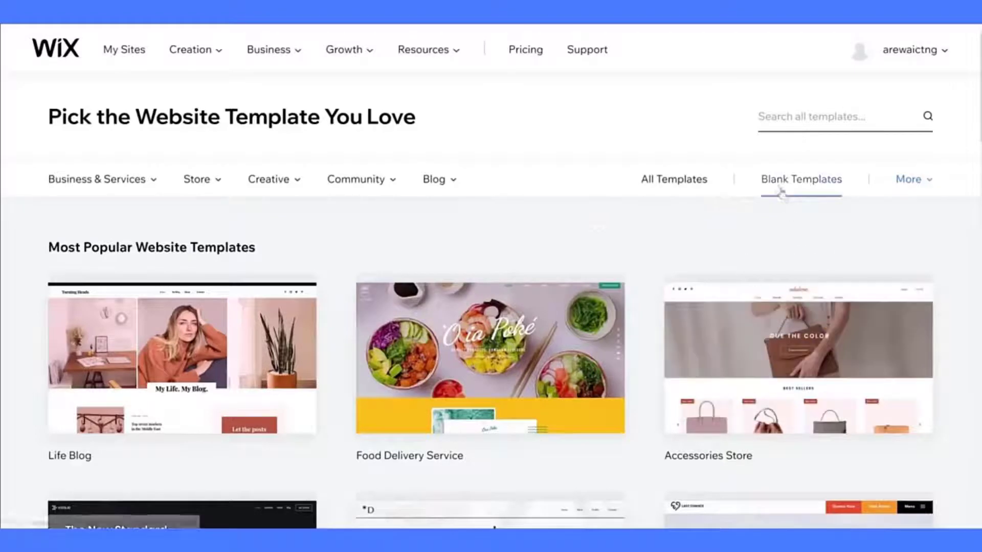
left_click(773, 186)
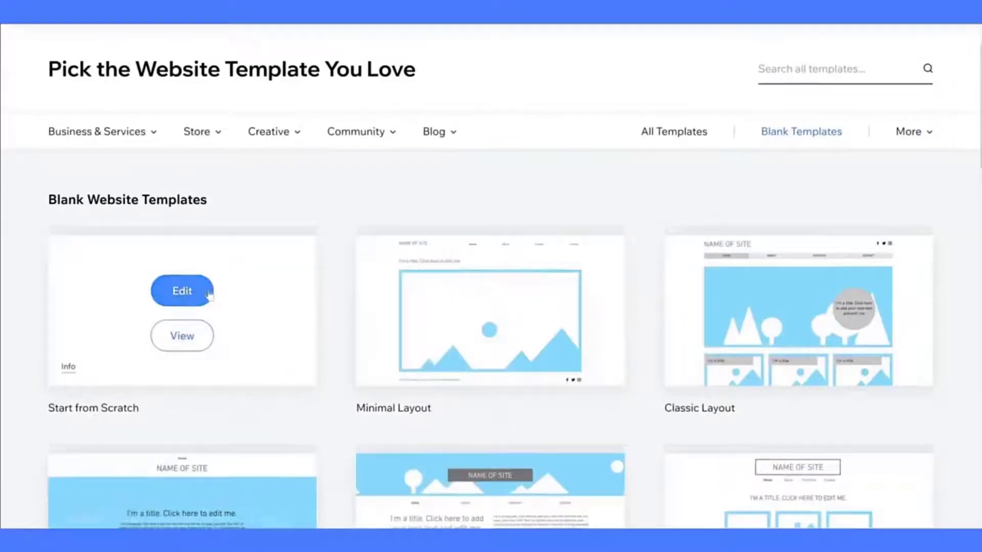
- Open the Start from Scratch blank template in the Editor
left_click(191, 292)
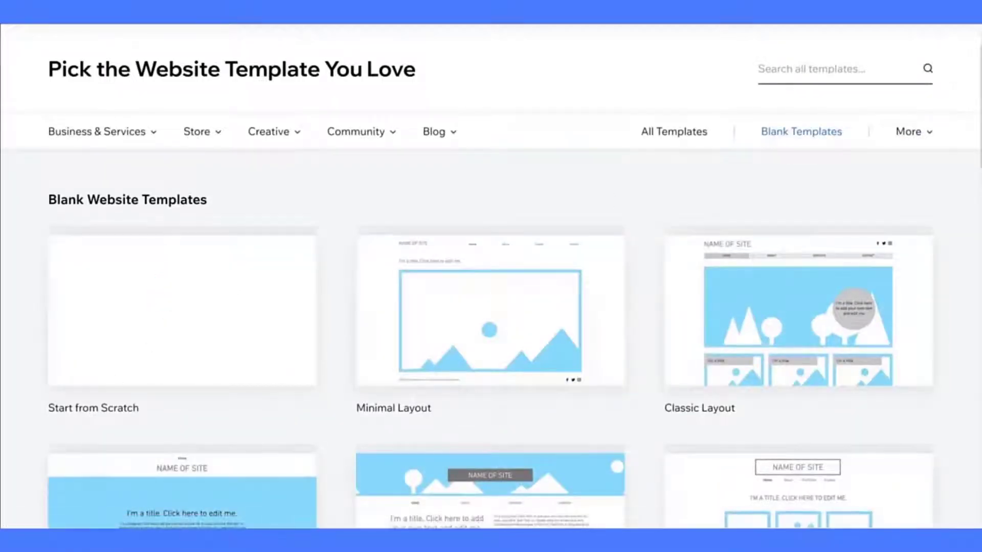
left_click_drag(48, 408, 139, 408)
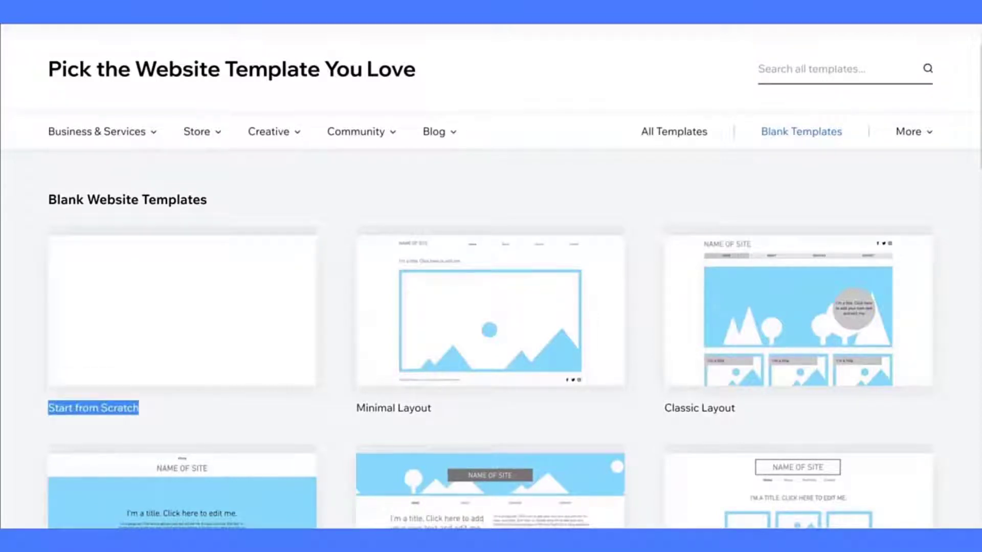
left_click(153, 408)
mouse_move(181, 334)
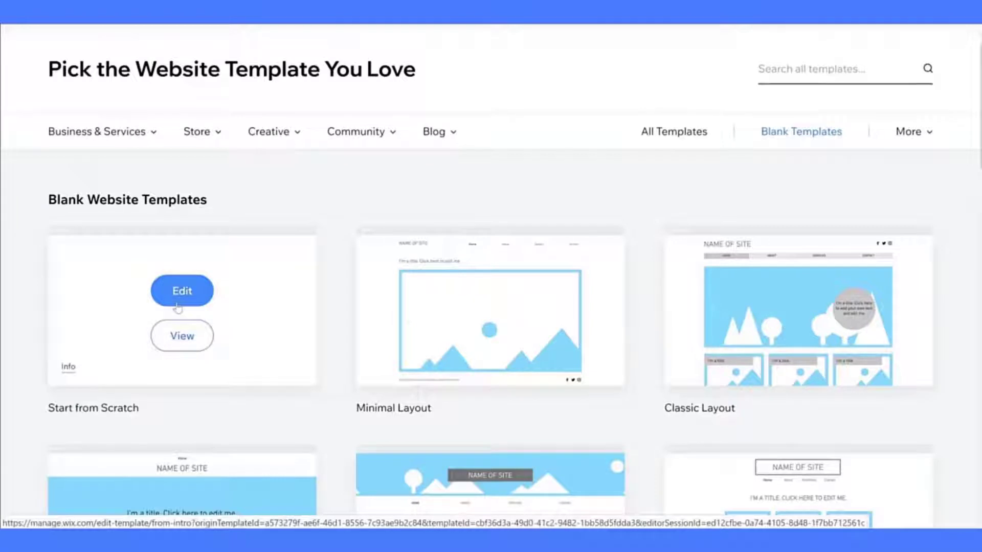
left_click(179, 305)
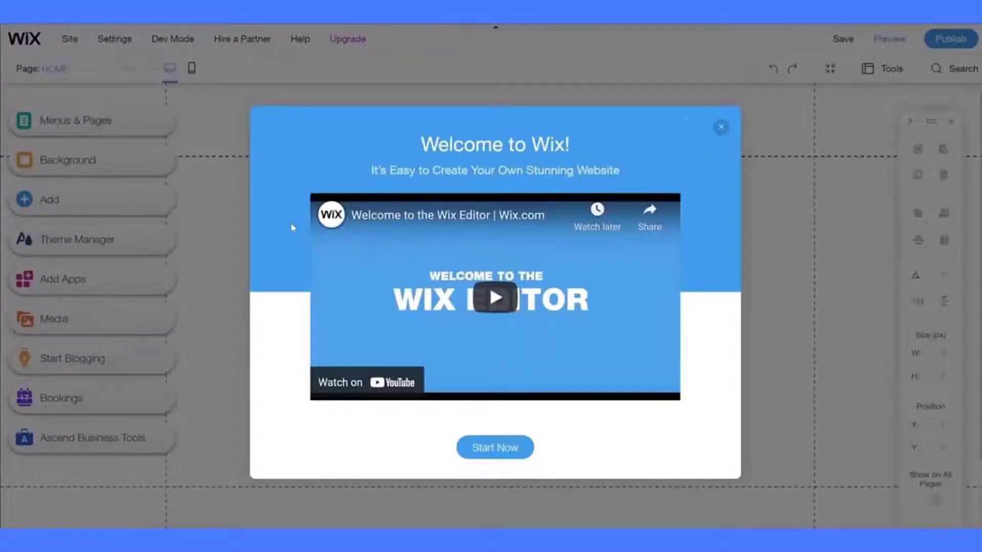
- Close the welcome video, turn on Dev Mode, and minimize the page-code sidebar and panel
left_click(721, 127)
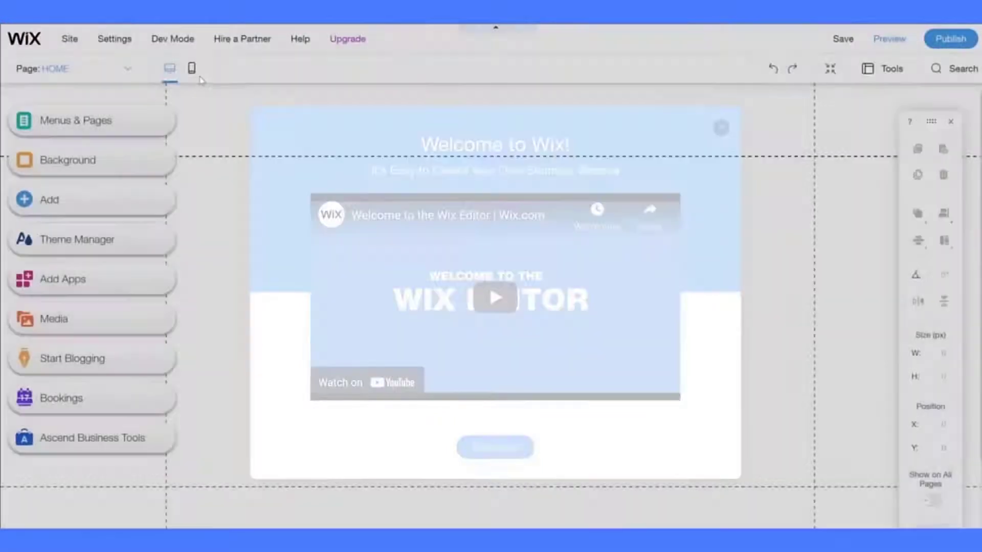
mouse_move(179, 41)
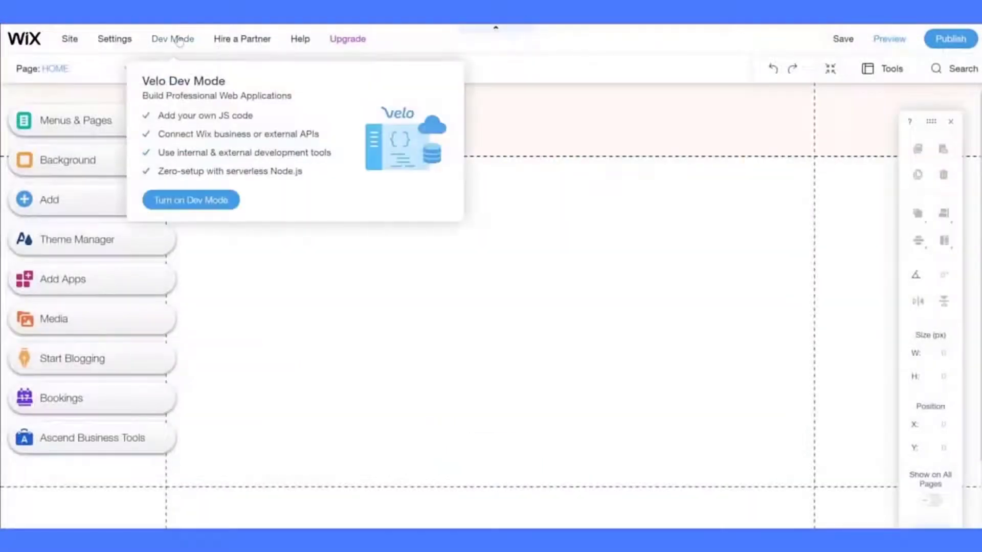
left_click(199, 202)
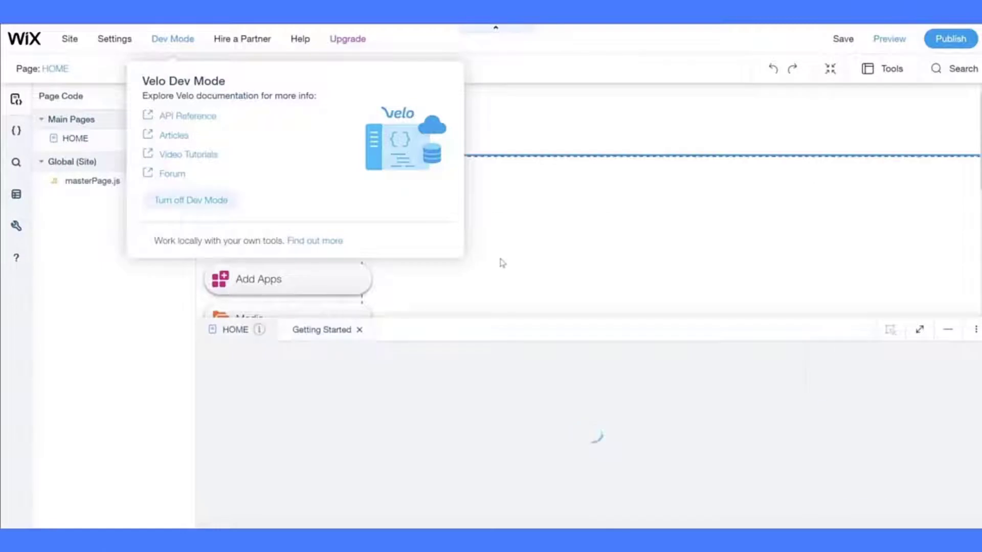
left_click(502, 263)
left_click(192, 309)
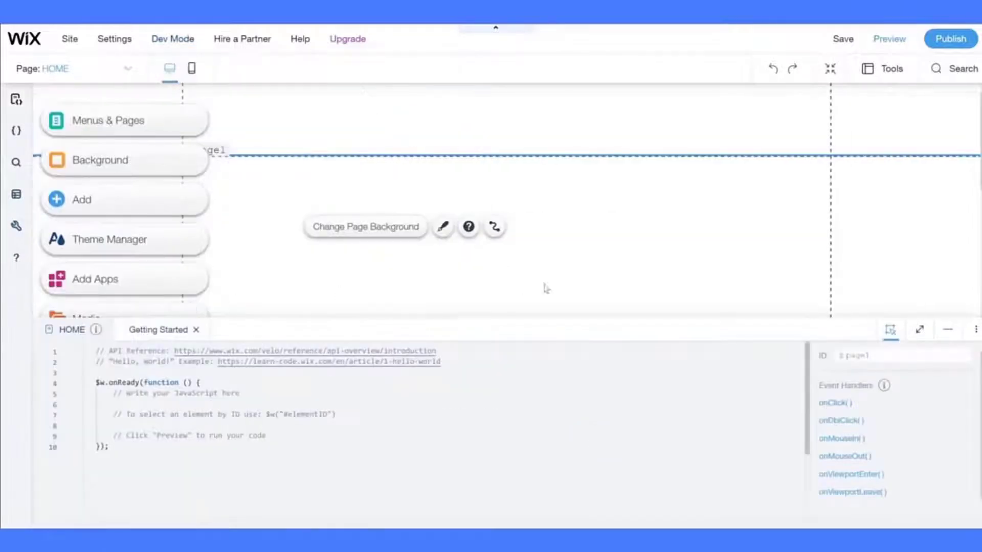
left_click(947, 329)
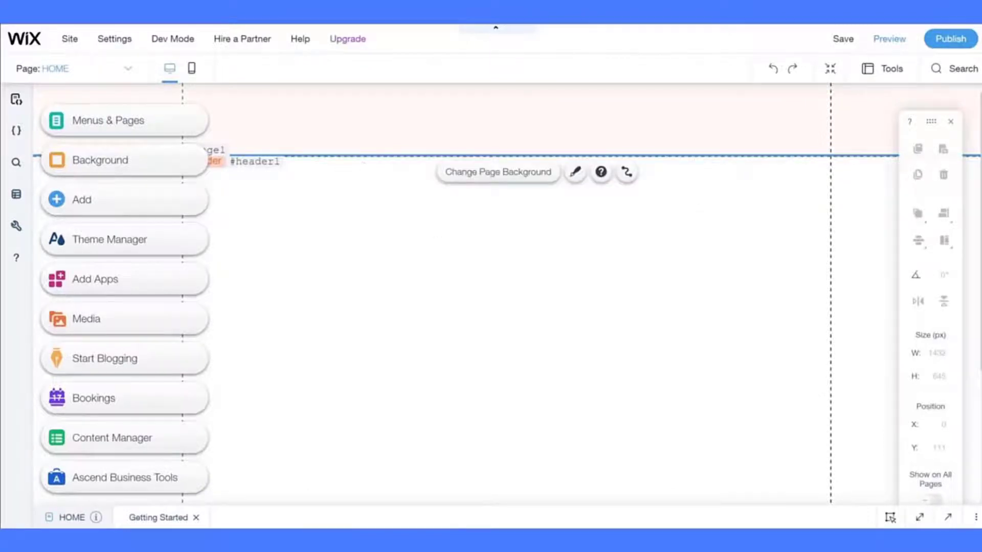
- Check the Header and Sub-menu frame sizes in the Figma marketplace mockup
left_click(56, 199)
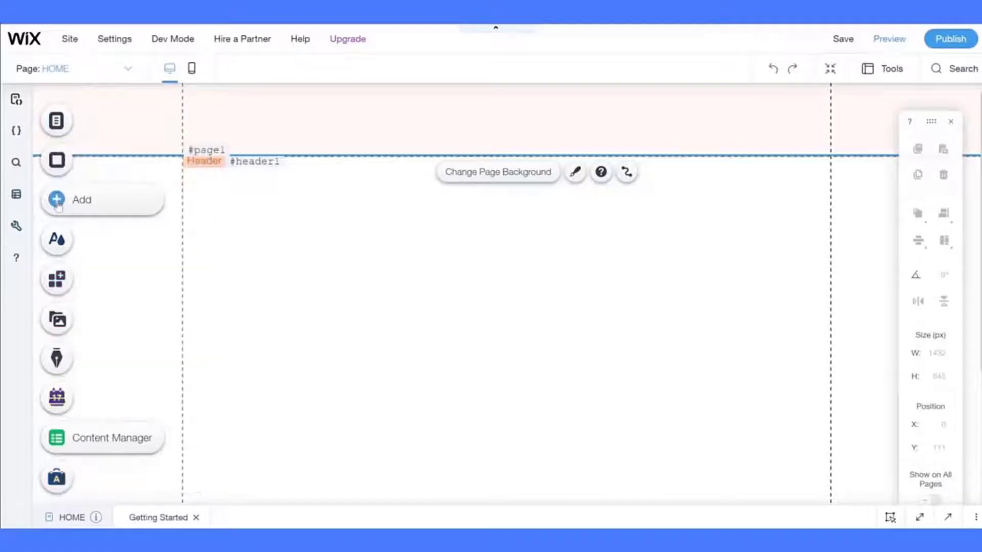
left_click(603, 253)
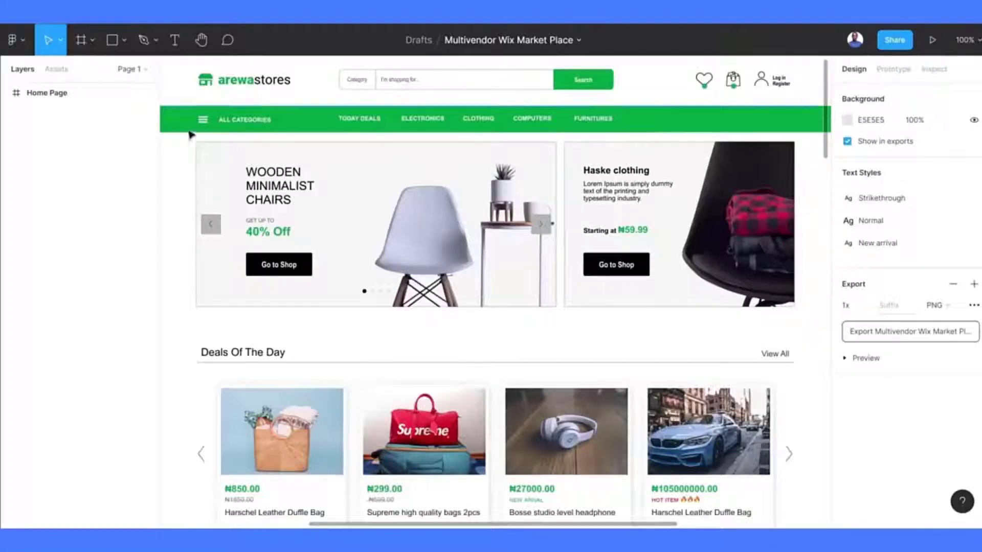
left_click(199, 100)
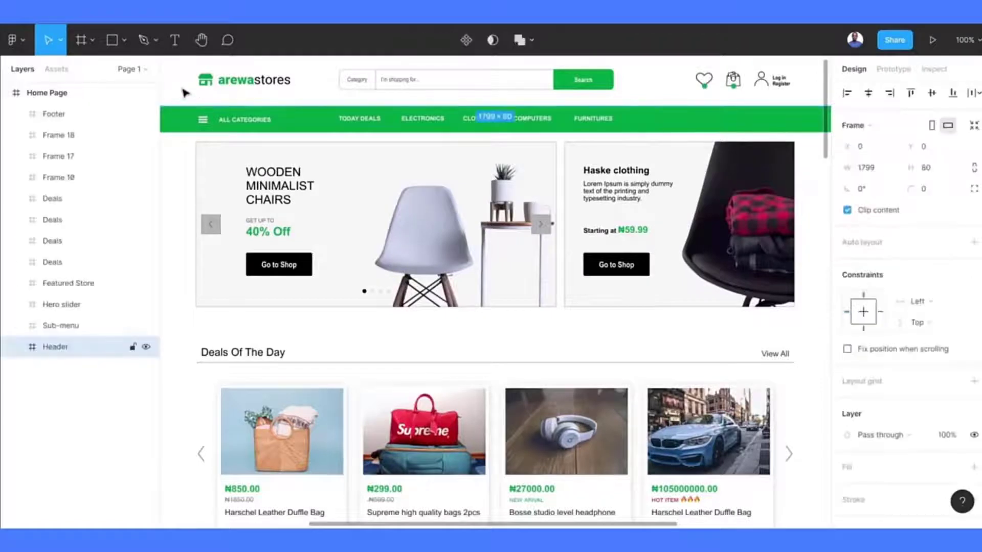
left_click(188, 124)
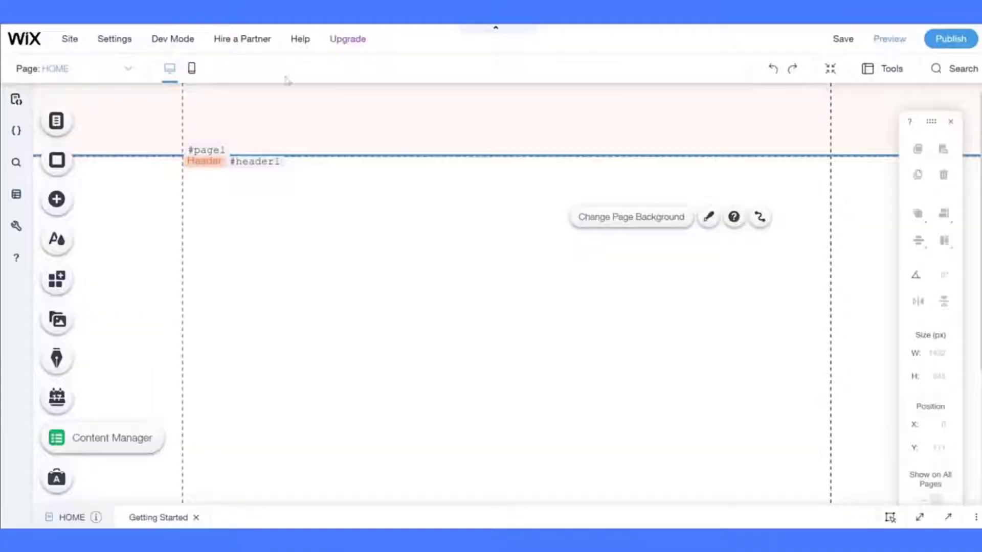
- Set the site header's height to 120 px
left_click(283, 125)
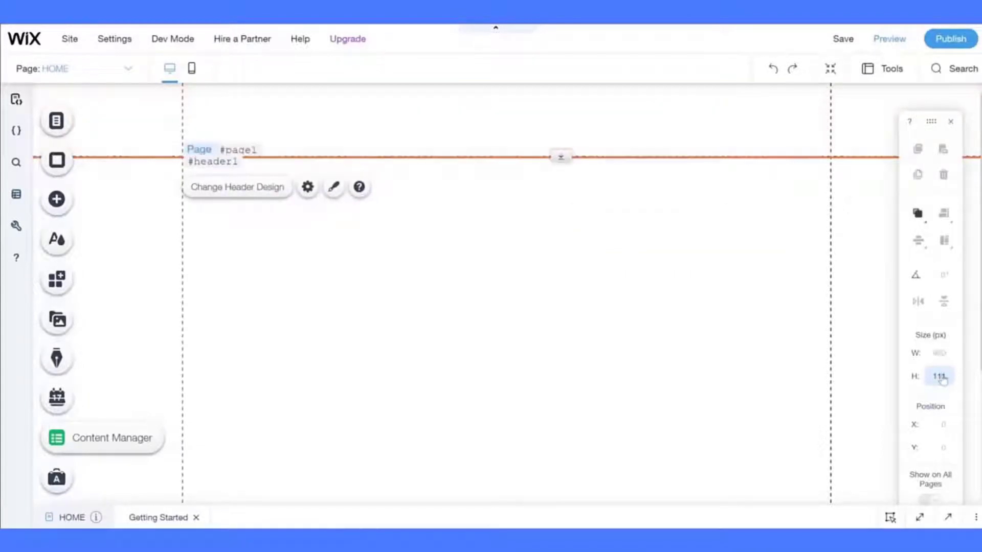
type("120")
key("Return")
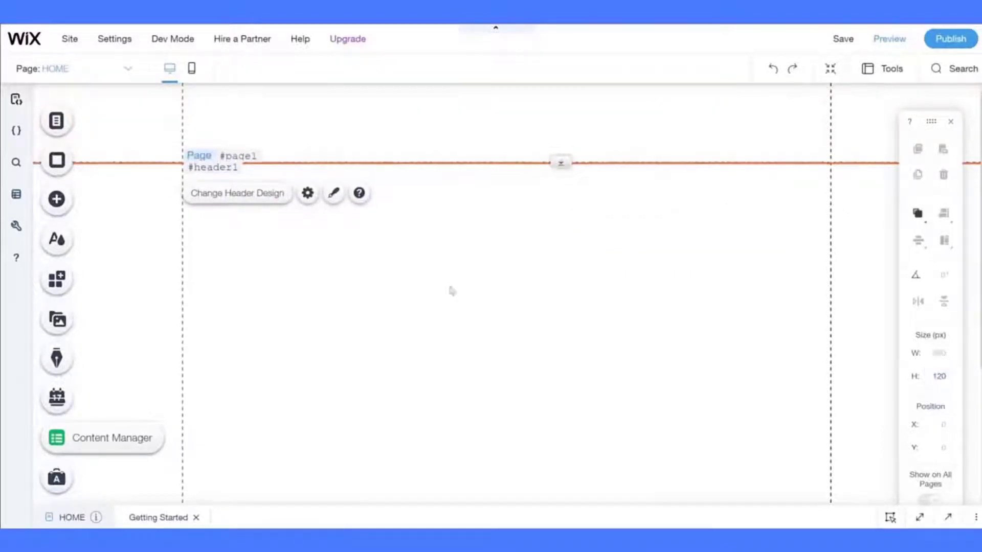
left_click(422, 276)
- Review the header's scroll settings, then change its height to 80 px
left_click(419, 147)
left_click(307, 193)
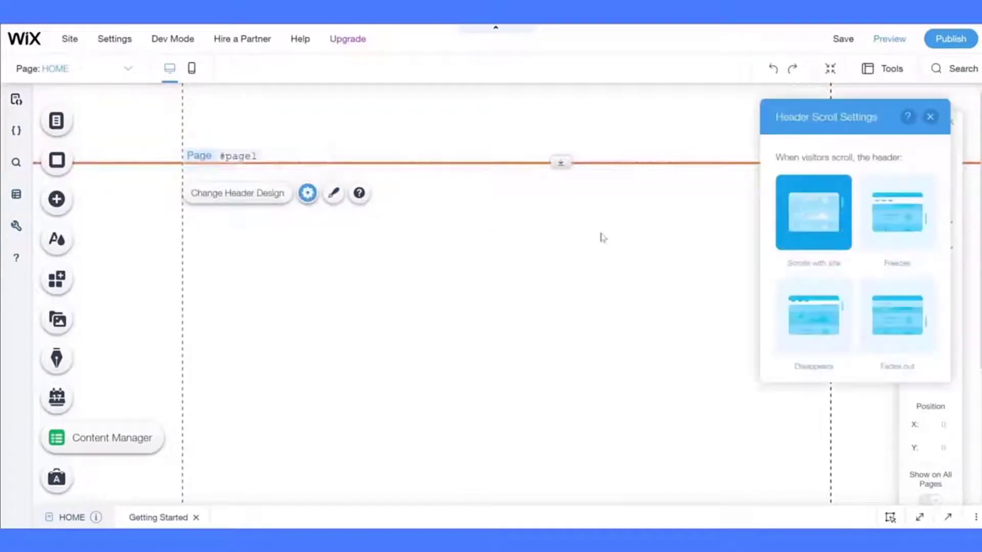
left_click(498, 258)
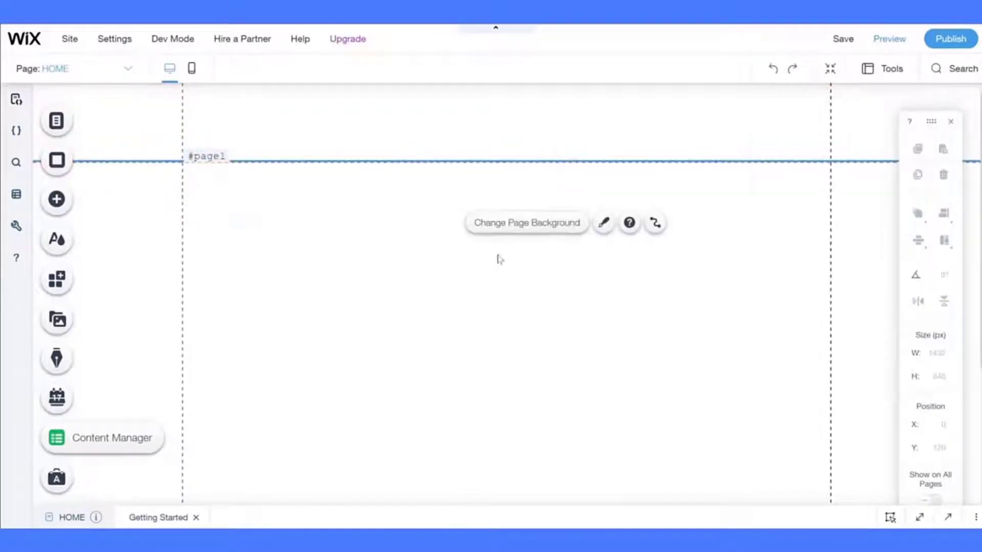
left_click(52, 205)
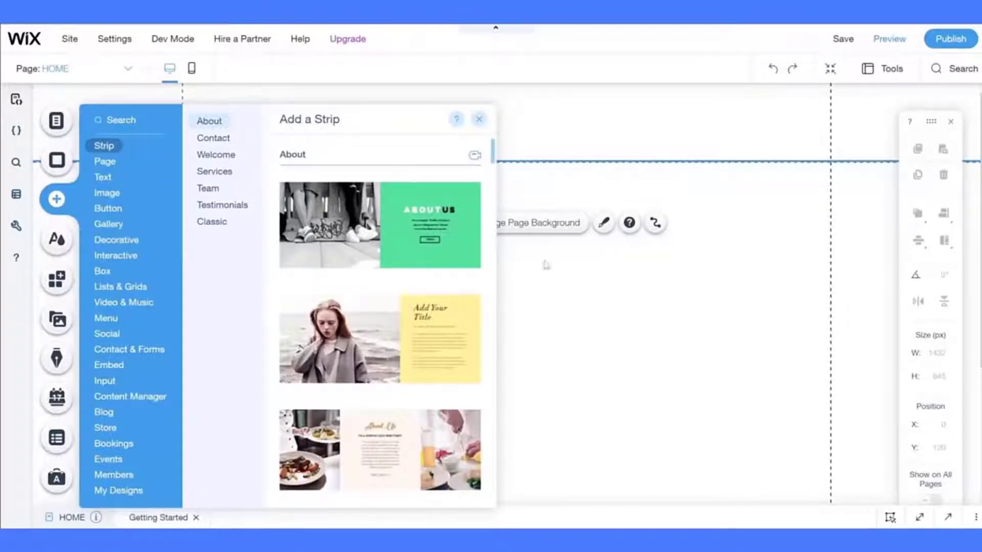
left_click(643, 107)
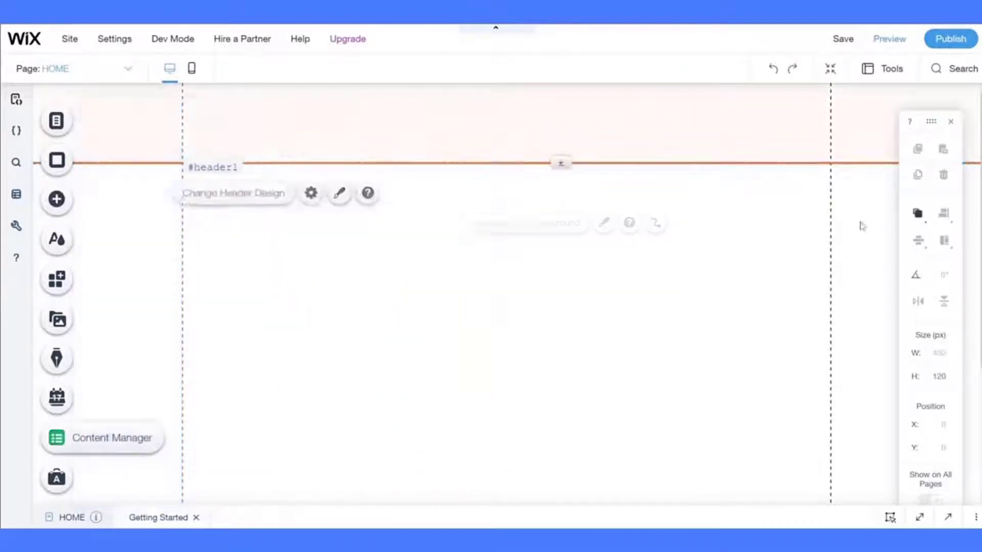
left_click(926, 377)
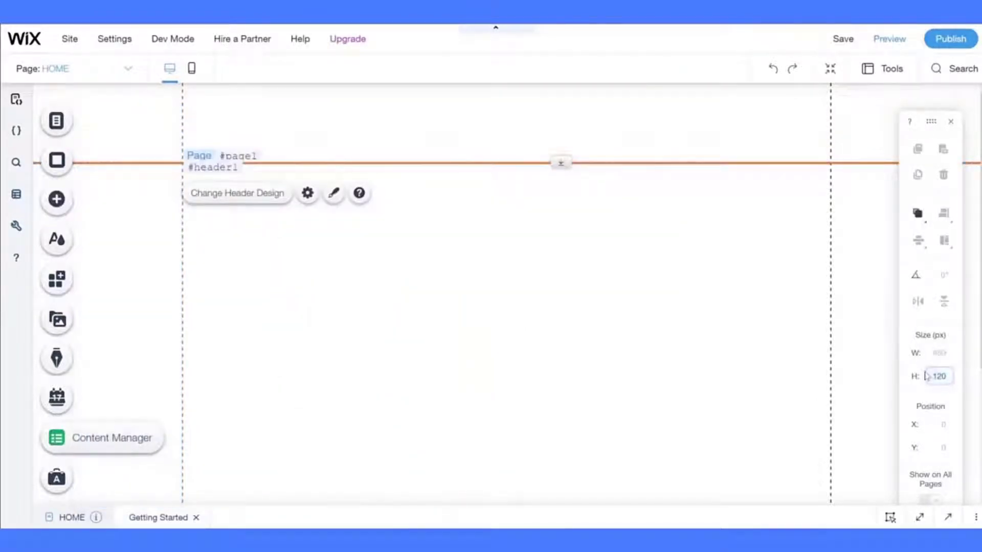
type("80")
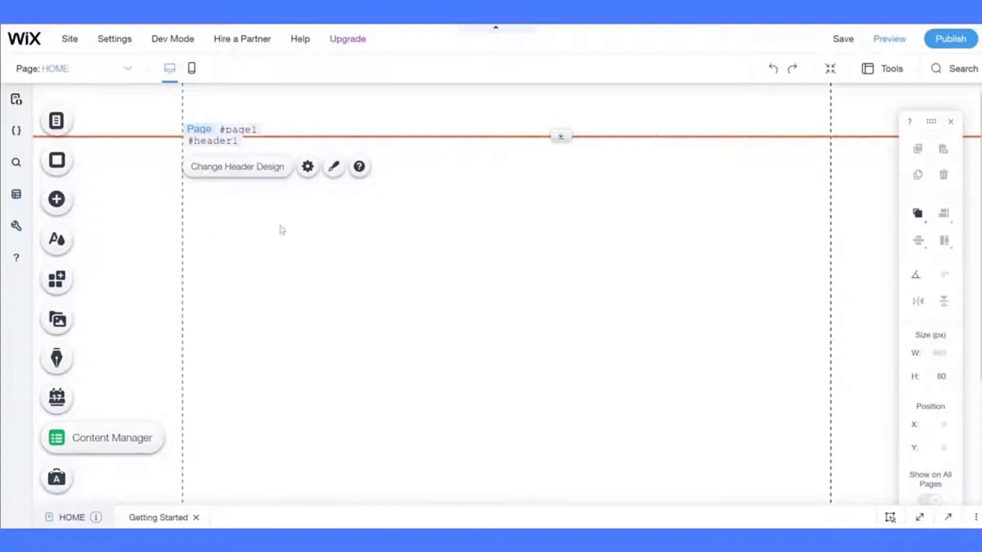
- Add the dark Classic strip, move it to Y 80 under the header, and set height 40
left_click(73, 205)
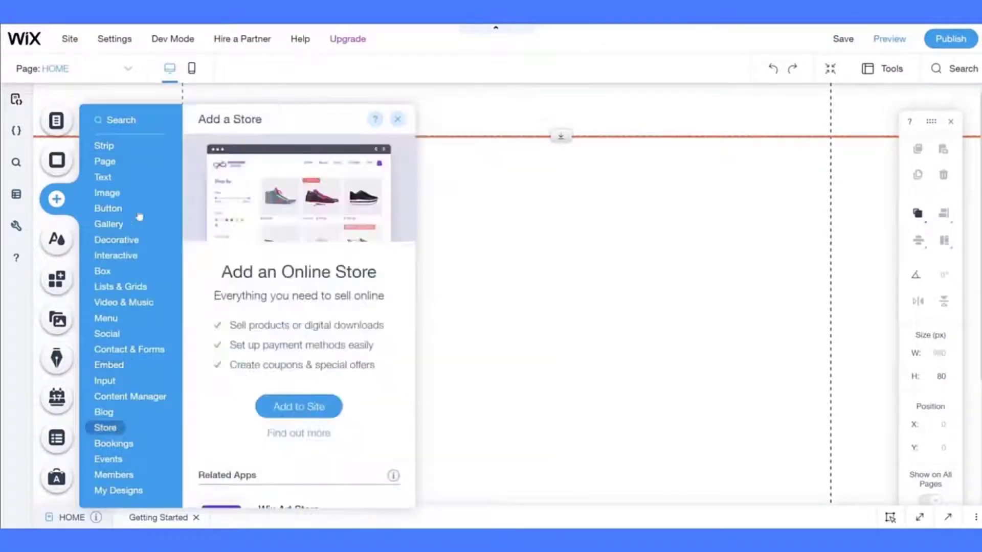
mouse_move(109, 160)
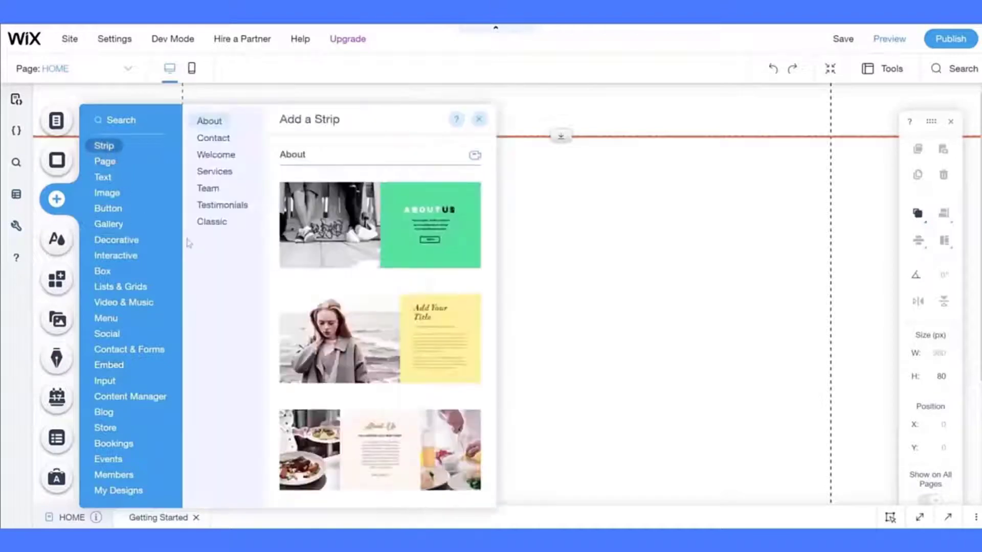
left_click(209, 224)
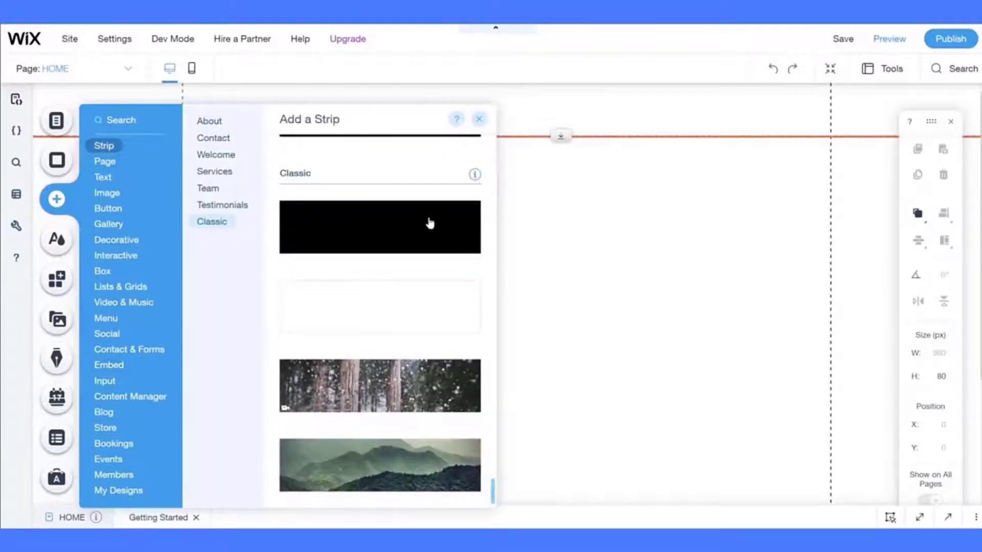
left_click(429, 223)
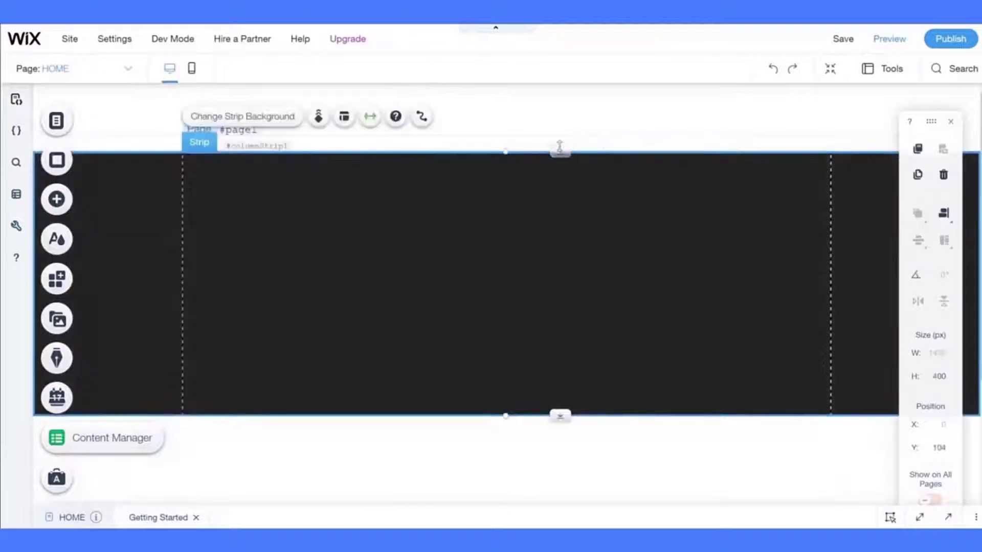
left_click_drag(559, 149, 553, 116)
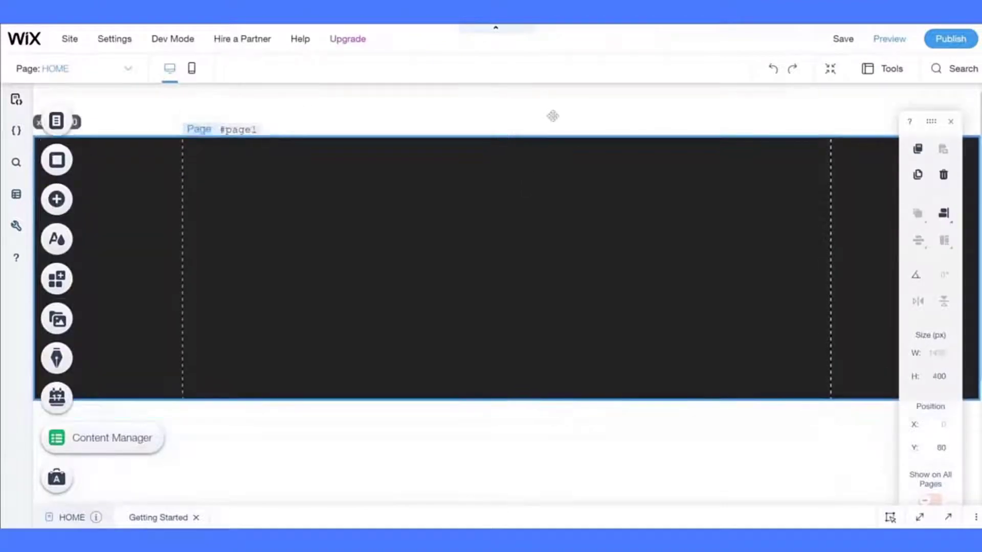
left_click(944, 376)
type("4")
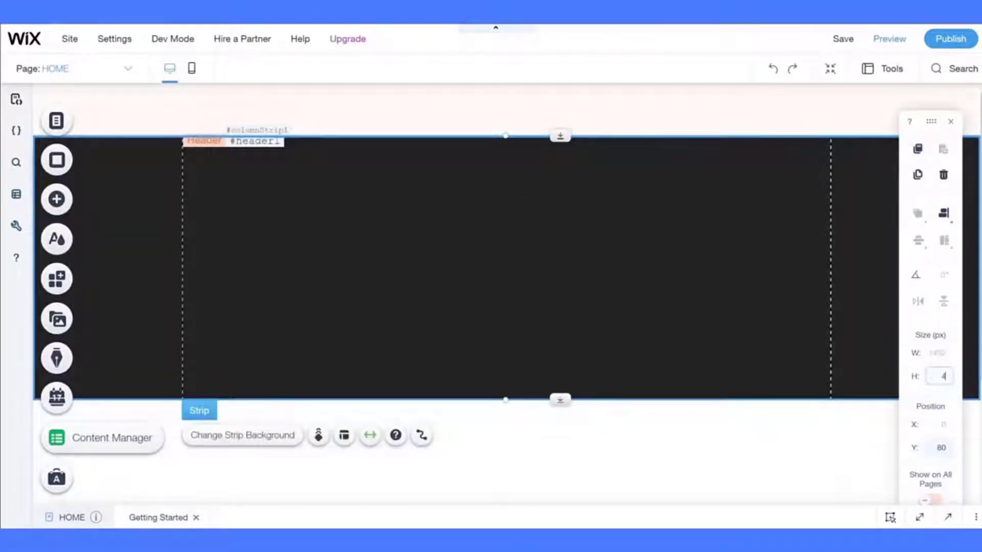
type("0")
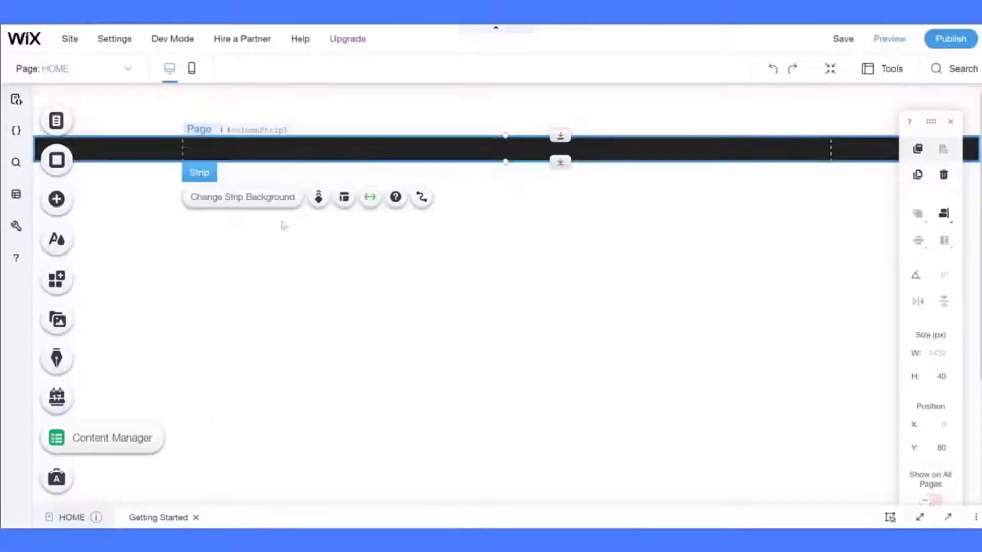
- Change theme Color 5 to the green hex 00A141 in the site colours
left_click(271, 198)
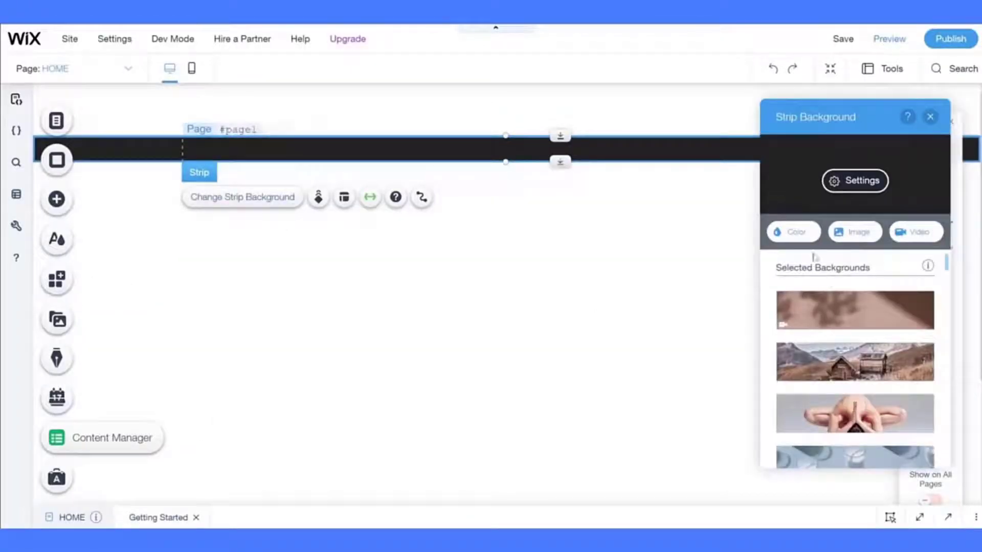
left_click(794, 234)
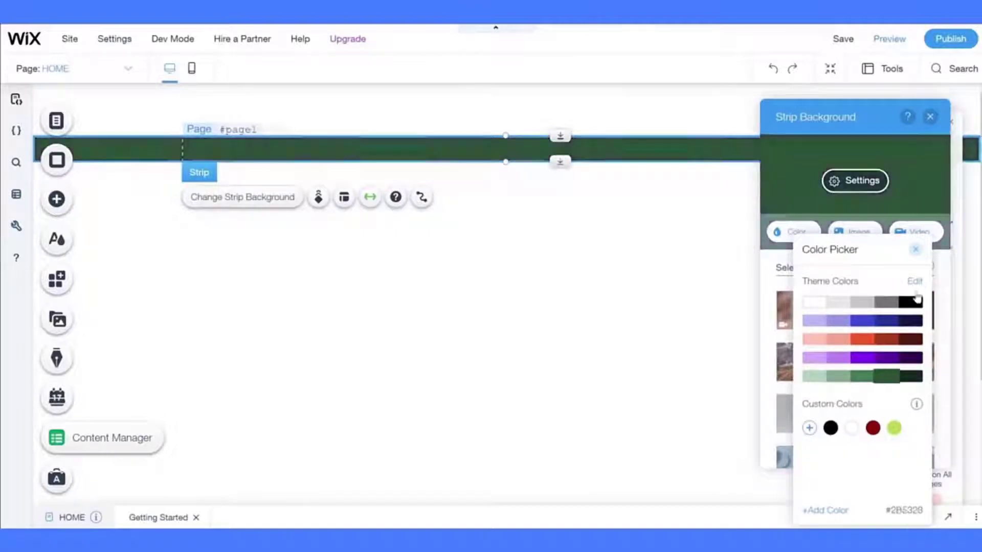
left_click(917, 281)
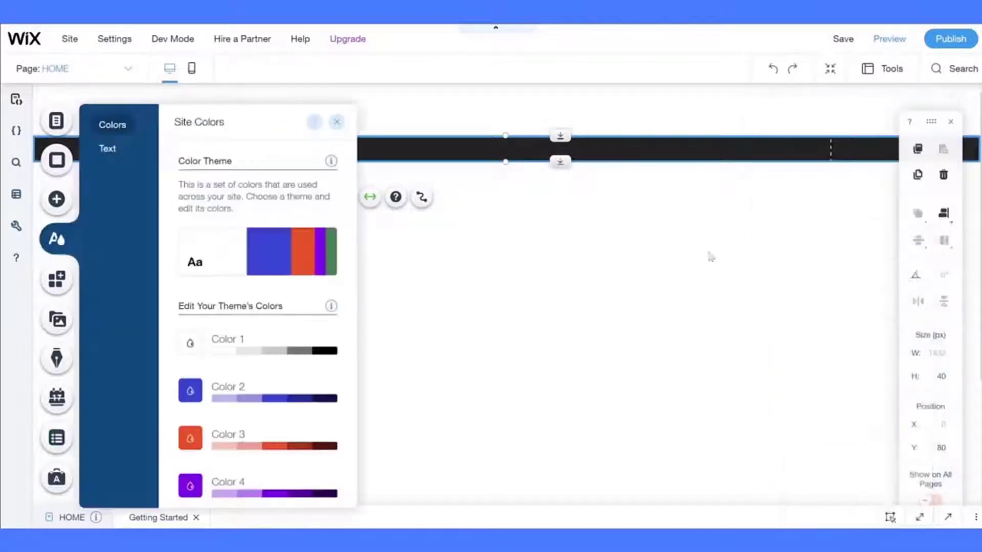
scroll(273, 481, "down", 1)
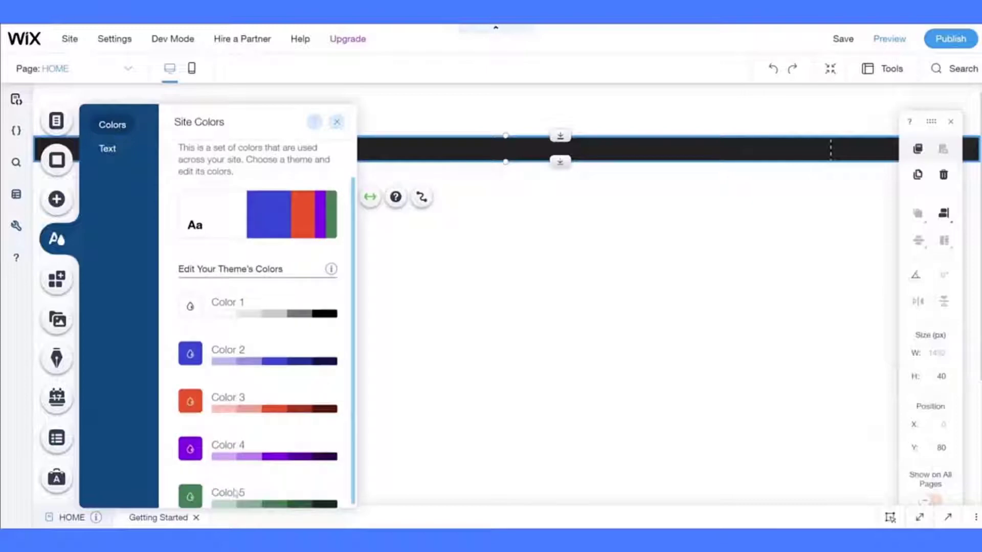
left_click(195, 496)
left_click(445, 481)
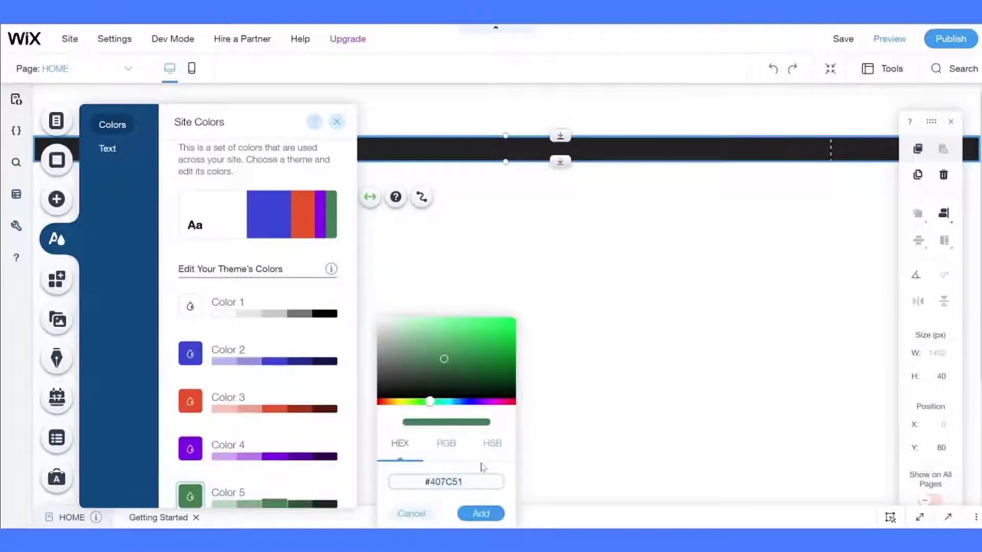
type("00A141")
left_click(483, 512)
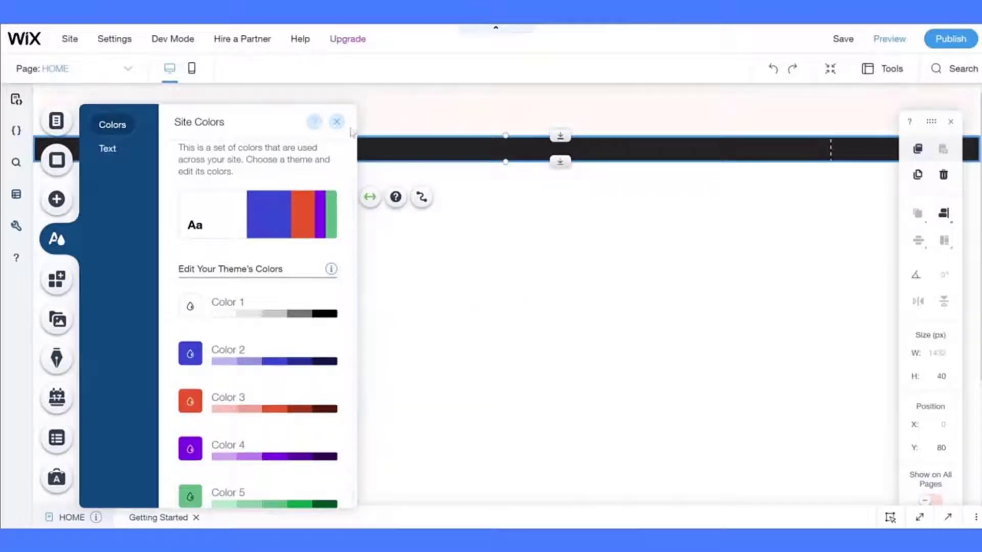
left_click(337, 122)
- Fill the thin strip's background with the new #00A141 theme green
left_click(238, 199)
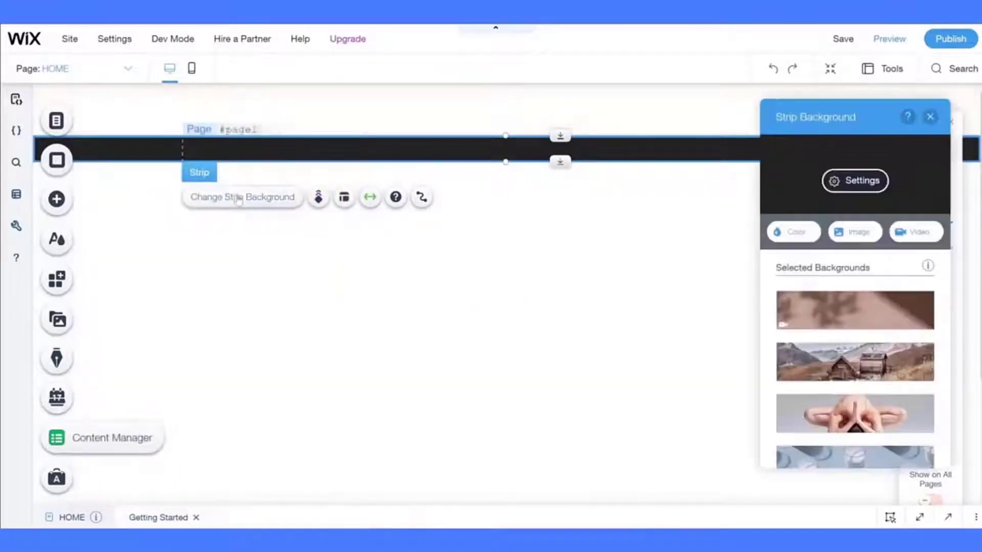
left_click(792, 230)
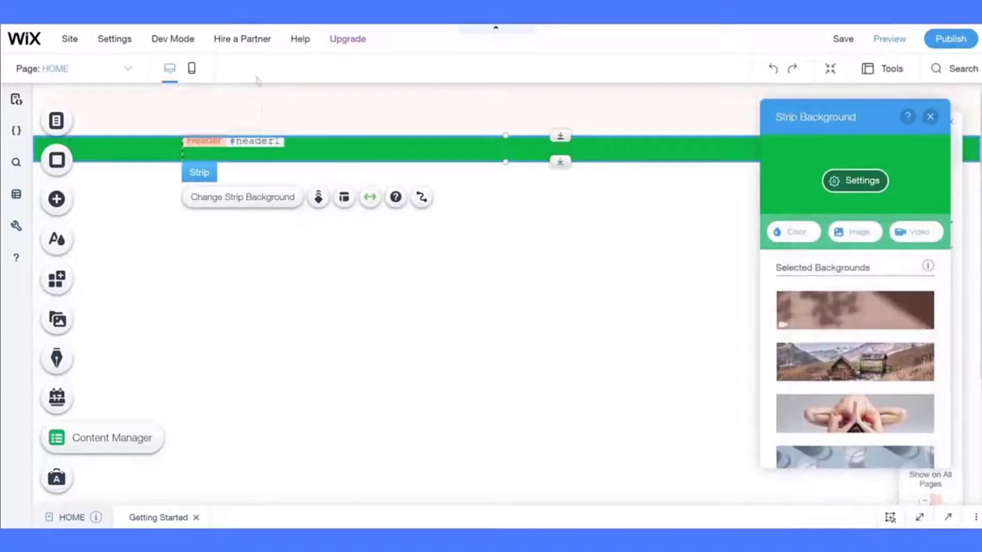
left_click(263, 112)
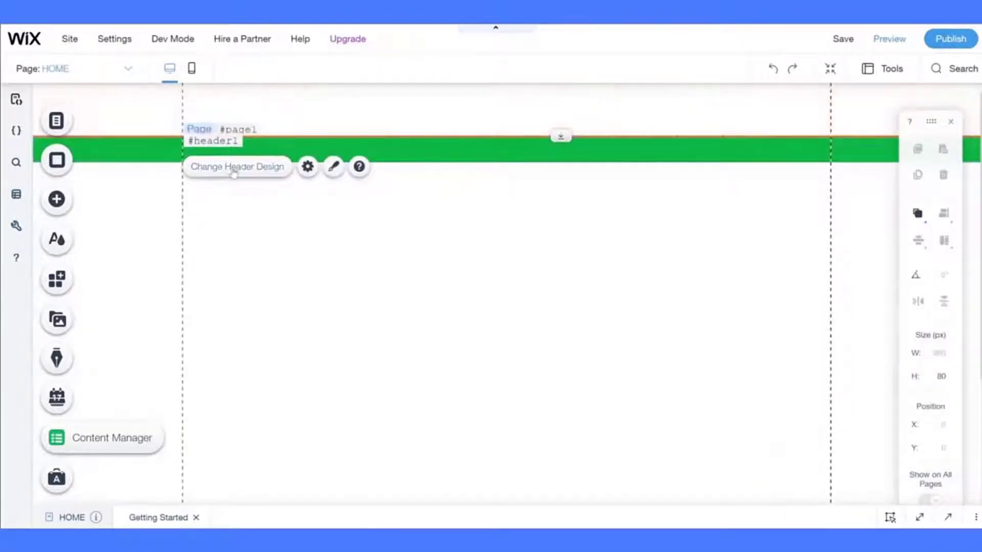
- Apply the plain white header design preset and open its fill colour settings
left_click(334, 167)
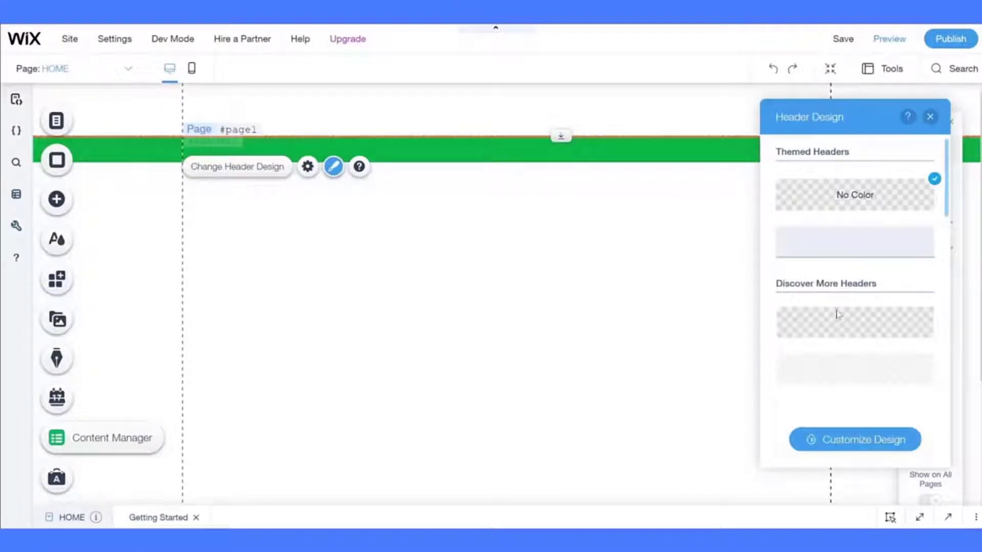
scroll(853, 327, "down", 1)
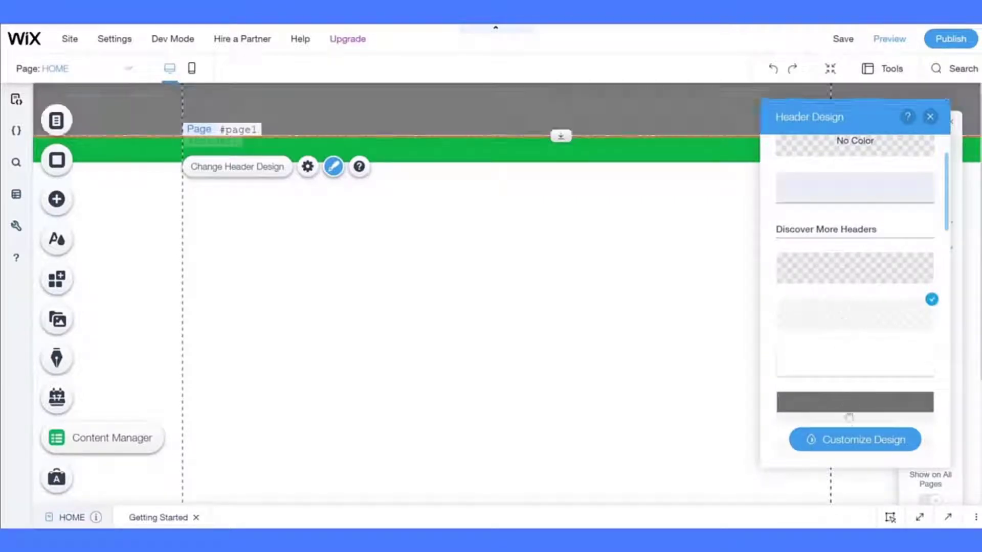
left_click(844, 369)
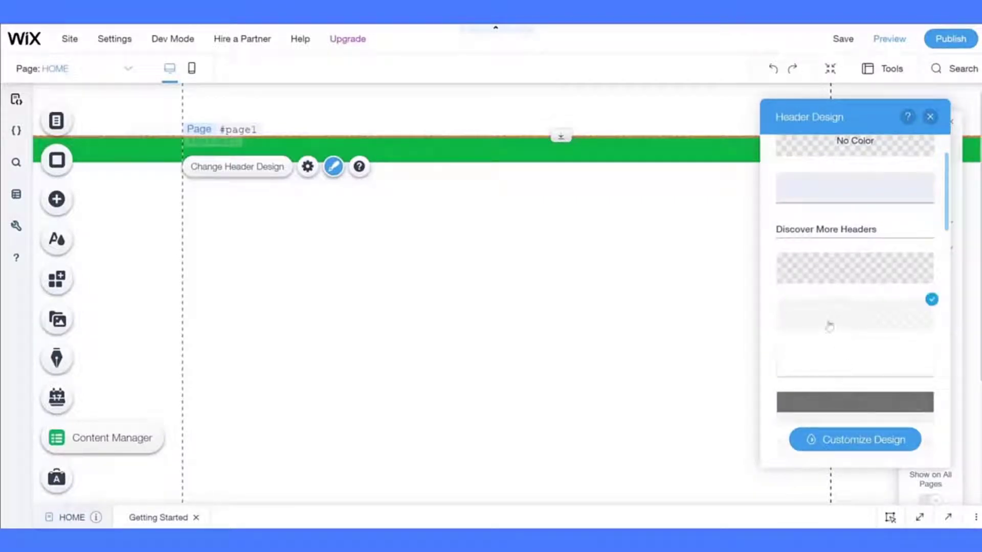
left_click(844, 448)
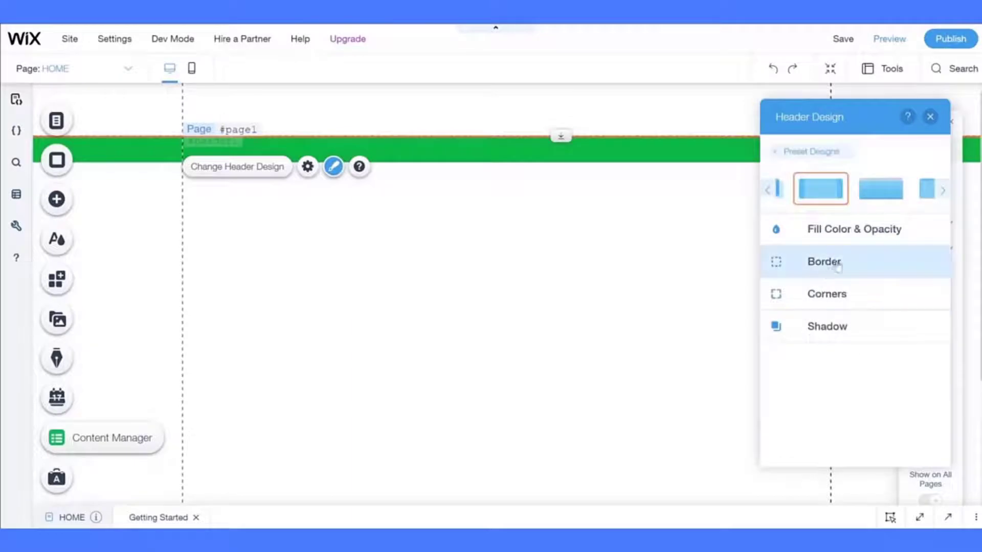
left_click(846, 230)
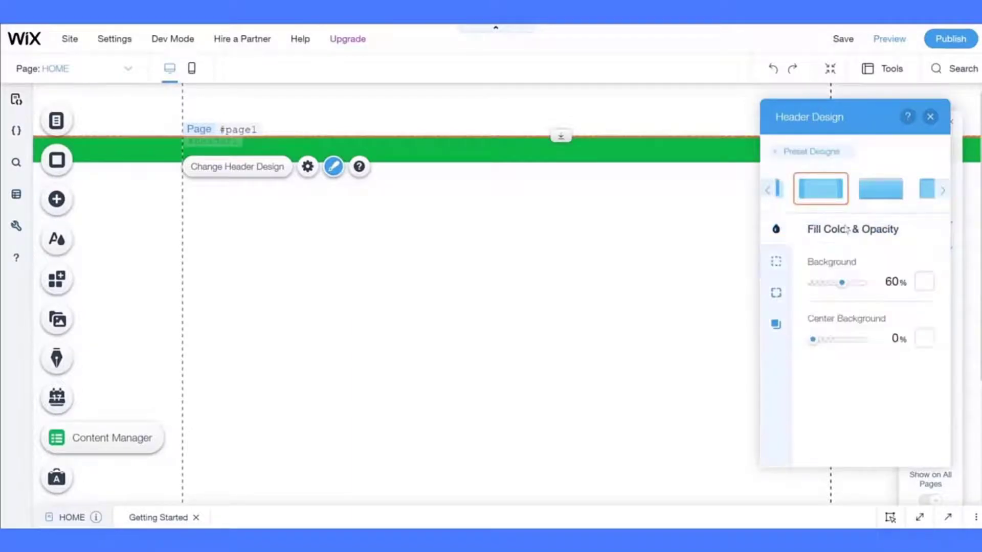
- Set header Background and Center Background opacity to 100%, reviewing border, corners and shadow
left_click(886, 281)
type("0")
key("Return")
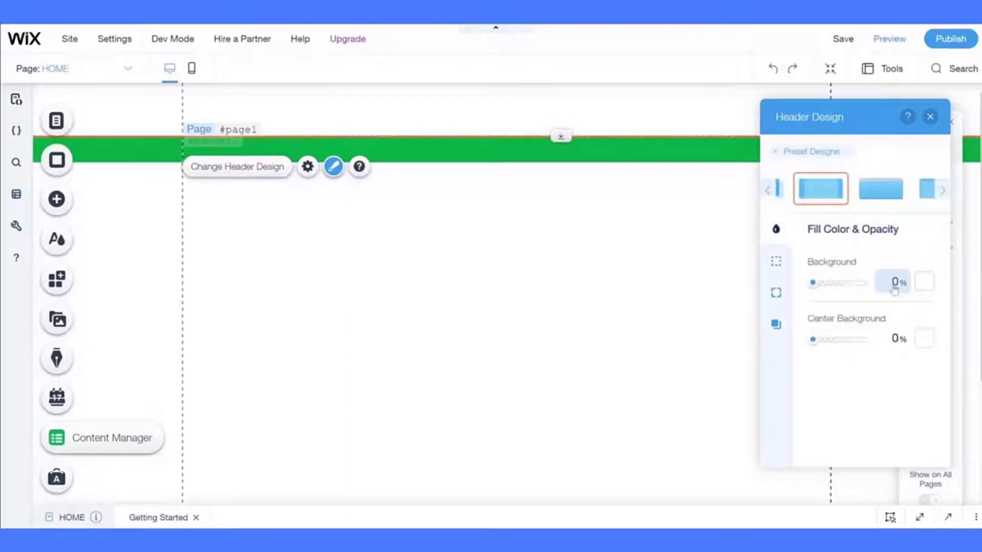
left_click(894, 289)
type("100")
key("Return")
left_click(892, 336)
type("100")
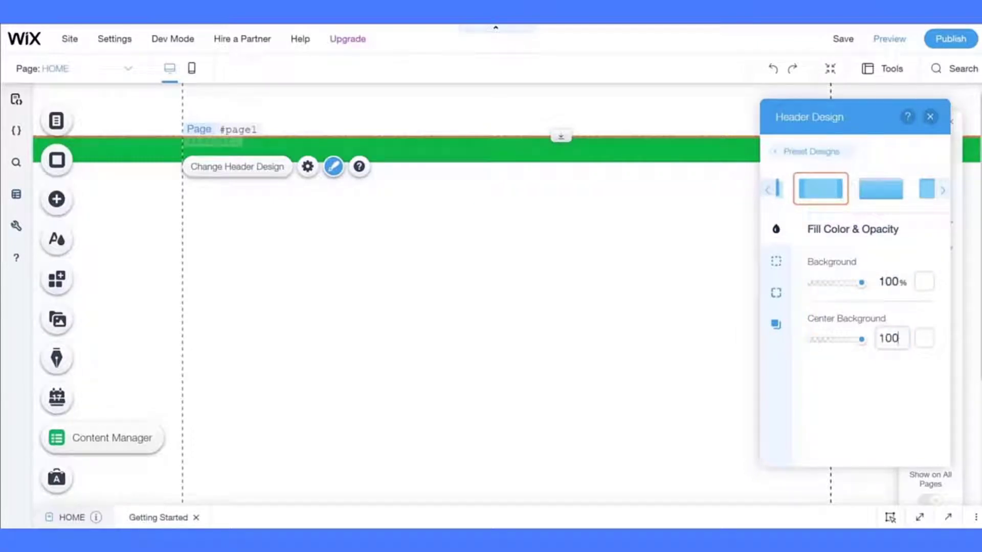
key("Return")
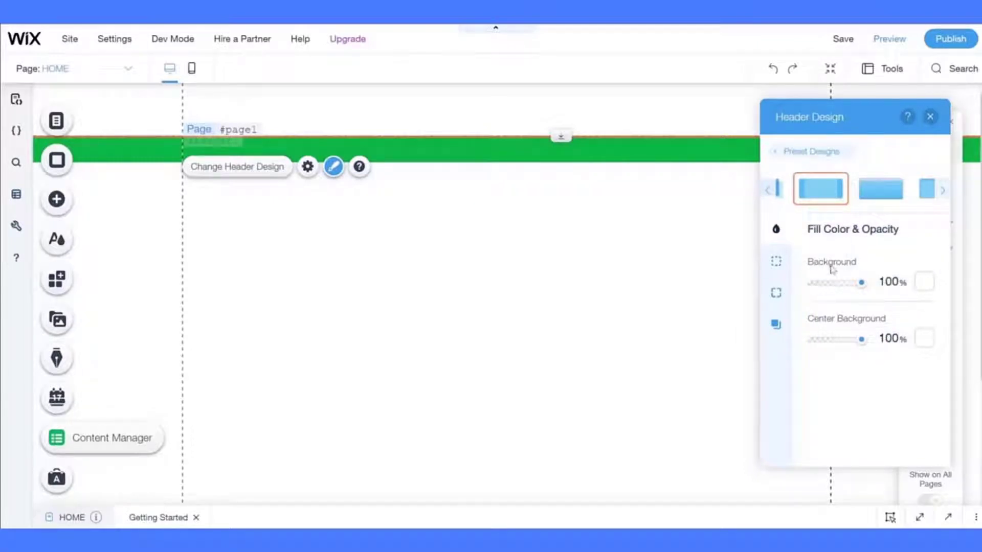
left_click(776, 261)
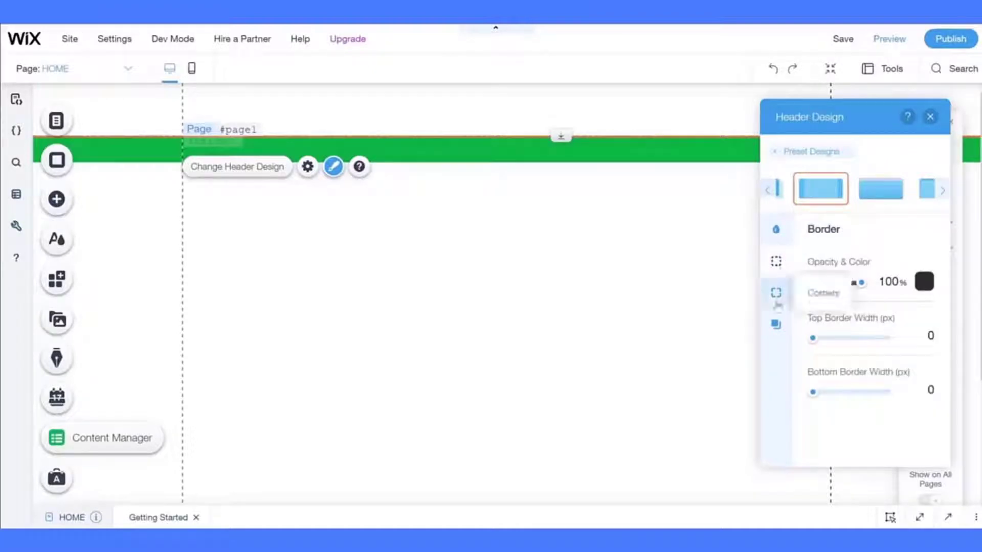
left_click(776, 292)
left_click(776, 324)
left_click(612, 266)
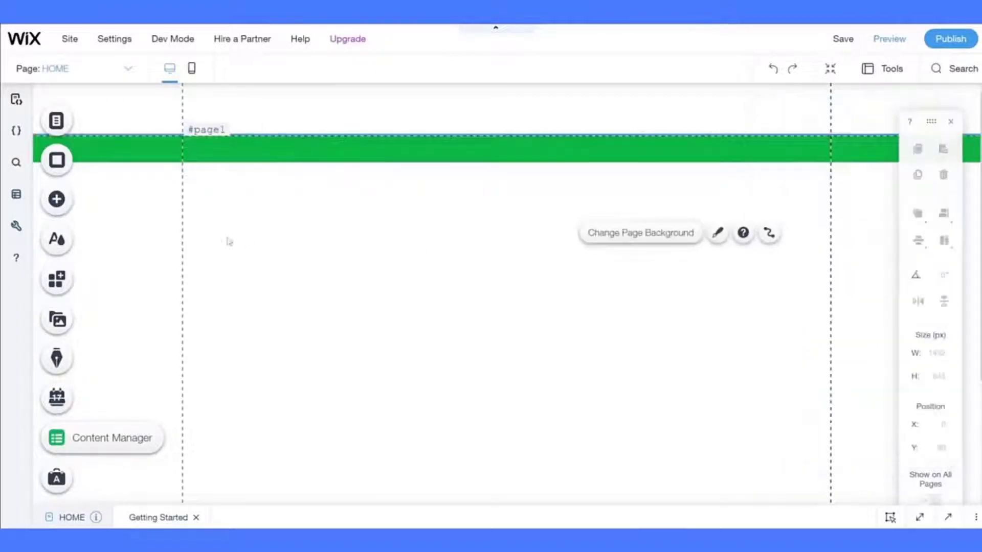
- Upload image files from the computer into My Image Uploads until all 37 complete
left_click(57, 198)
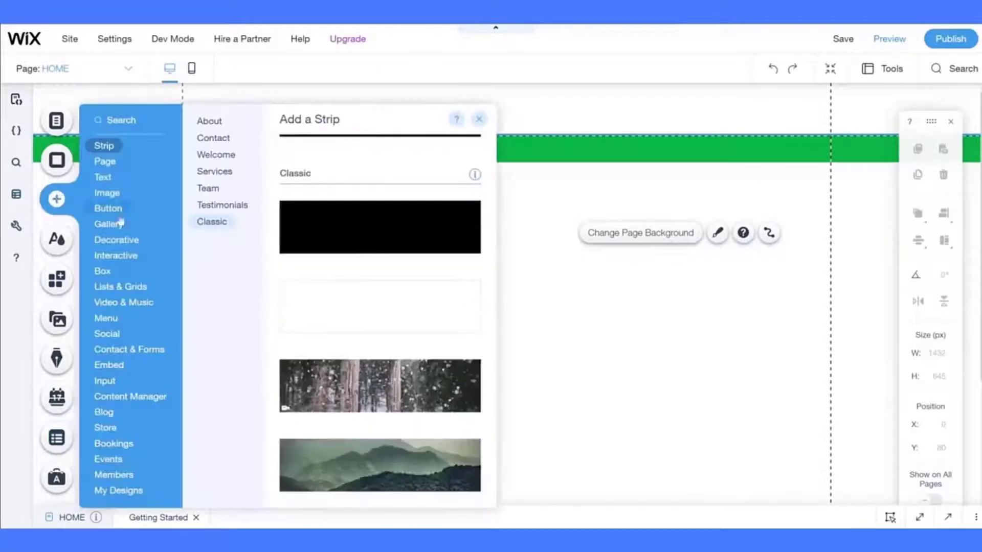
mouse_move(105, 195)
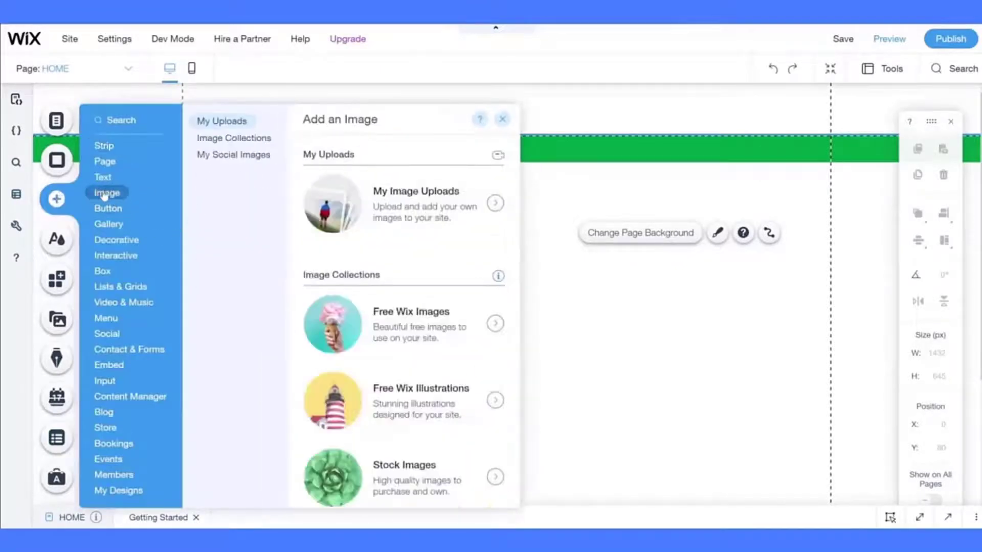
left_click(499, 204)
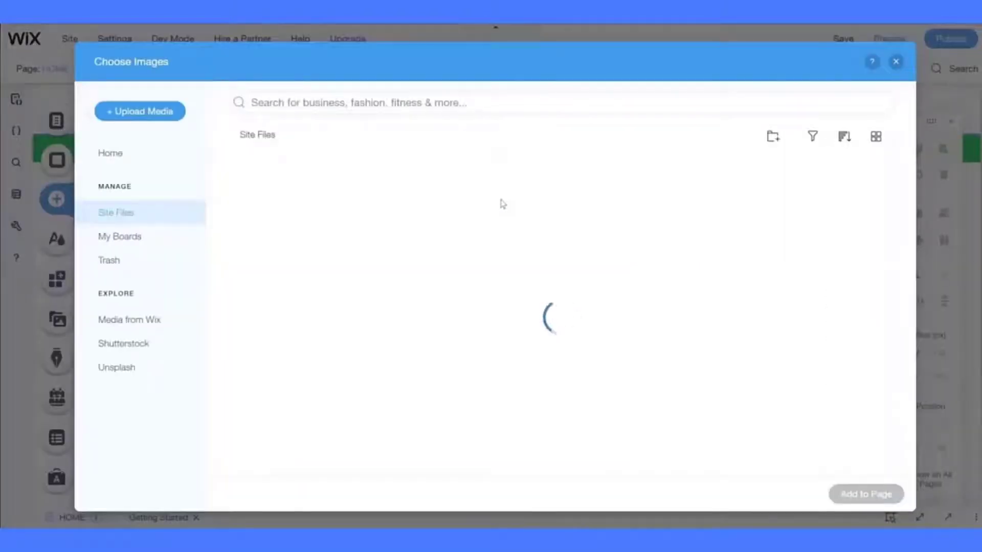
left_click(157, 112)
left_click(492, 317)
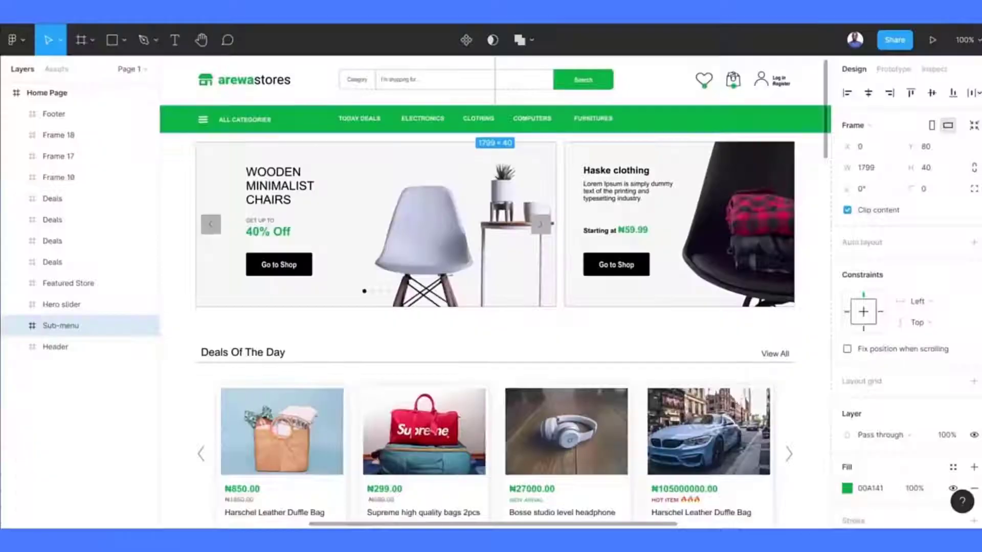
mouse_move(240, 24)
left_mouse_down()
mouse_move(241, 161)
mouse_move(240, 10)
left_mouse_up()
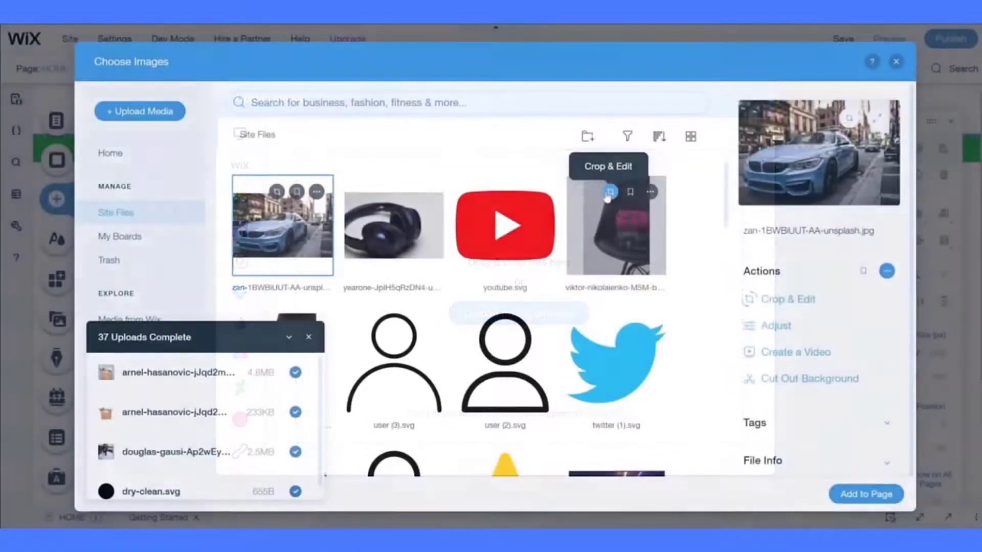
scroll(687, 328, "down", 3)
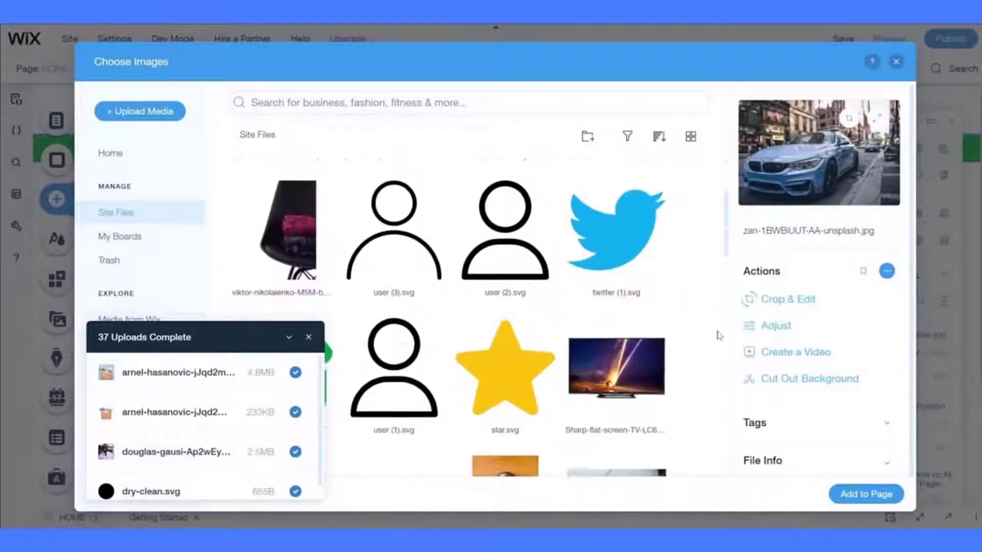
scroll(687, 327, "down", 3)
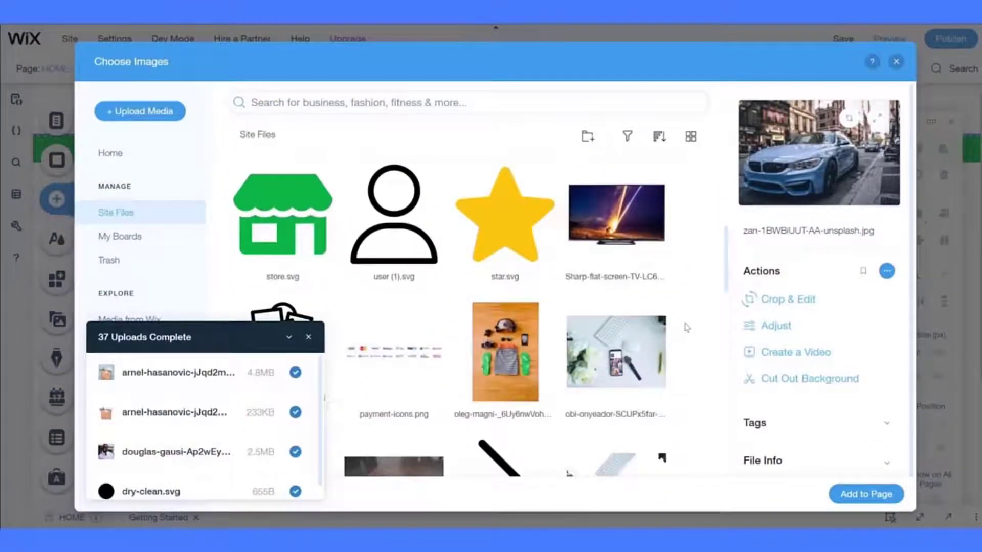
scroll(687, 328, "up", 5)
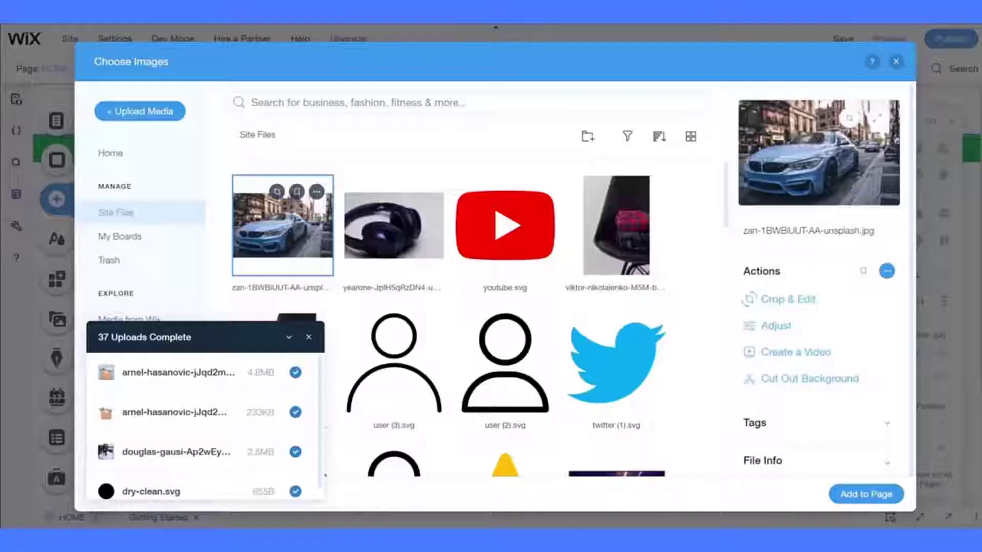
scroll(390, 335, "down", 3)
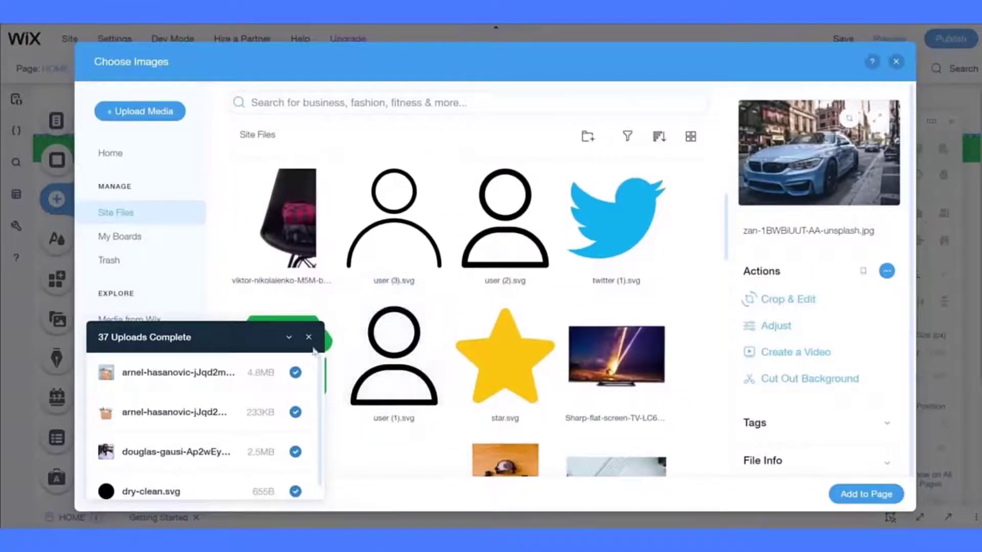
- Add store.svg to the page, drag it into the header, and set its X position to 5
left_click(308, 338)
left_click(307, 353)
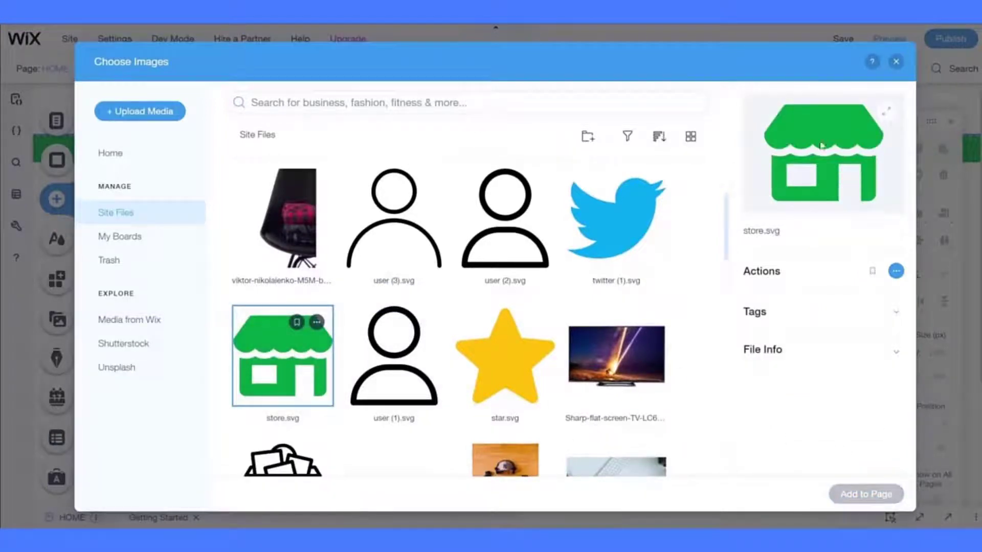
left_click(892, 63)
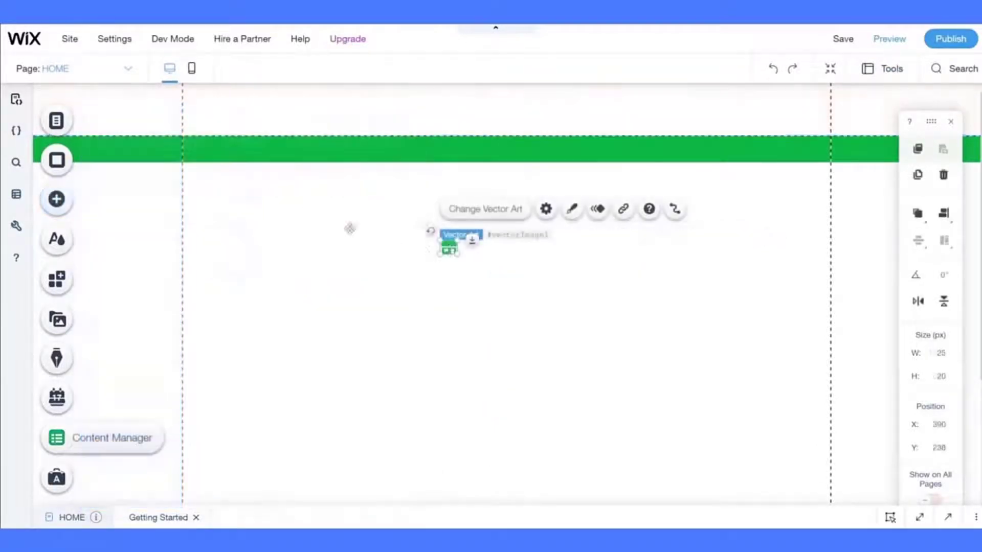
left_click_drag(449, 249, 191, 109)
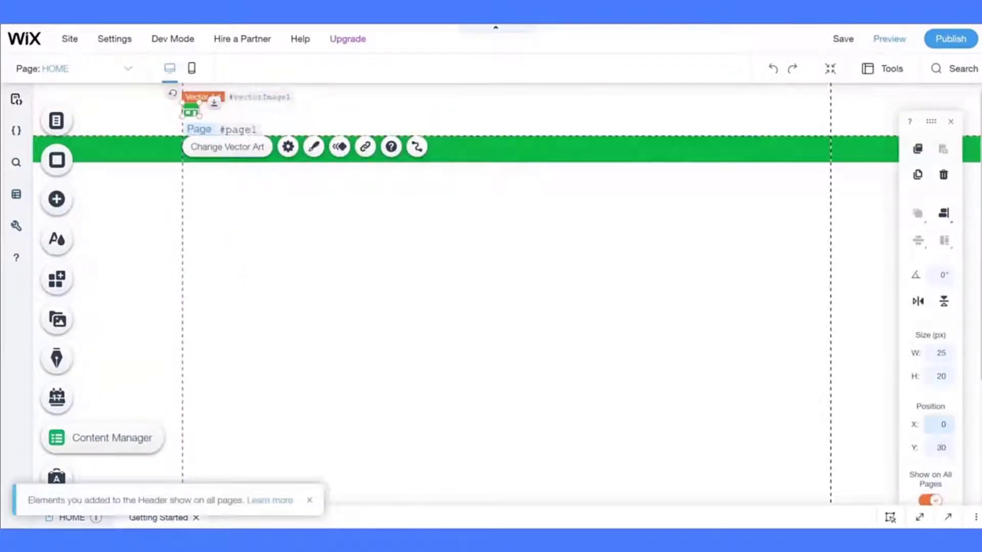
left_click(940, 425)
type("5")
key("Return")
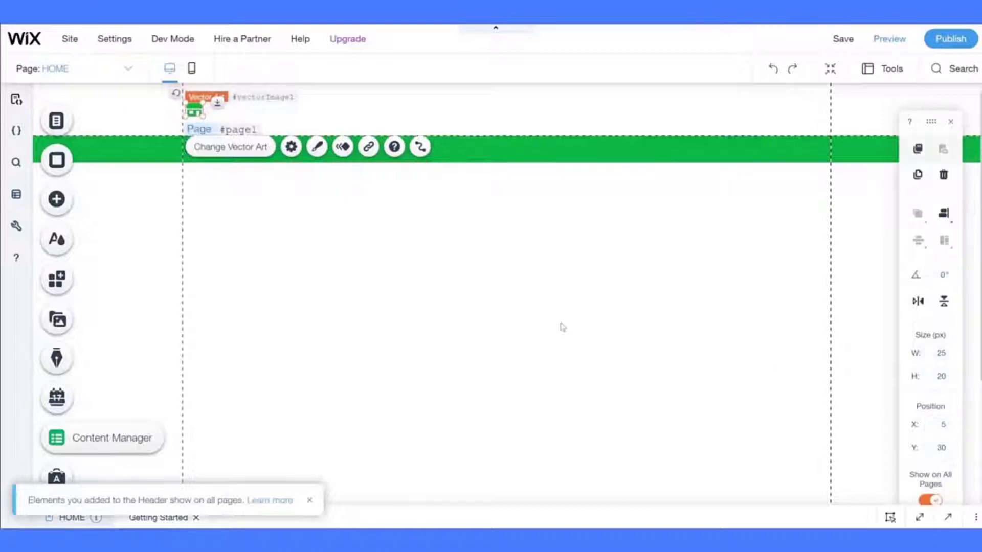
left_click(470, 294)
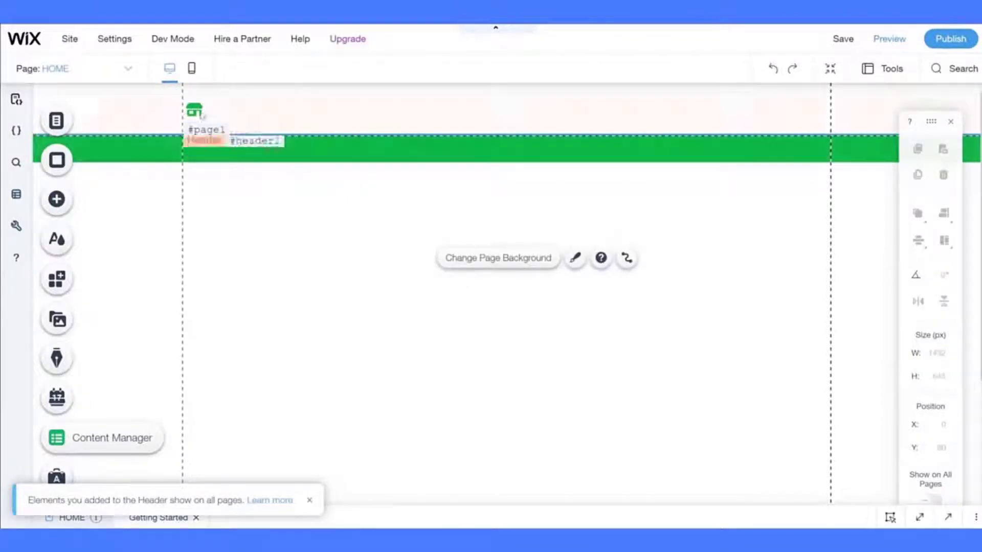
left_click(196, 109)
left_click(252, 249)
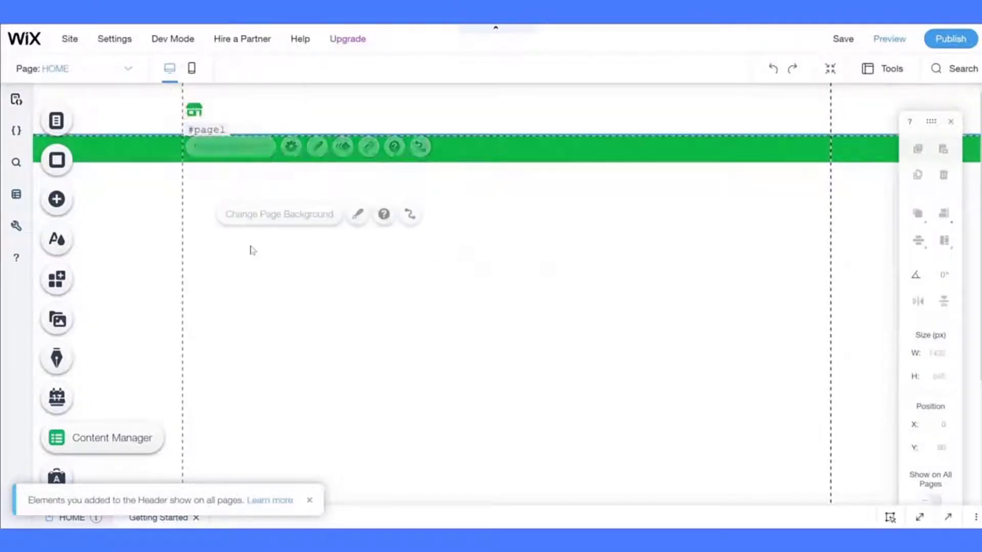
- Drag a Heading 1 text element onto the page below the green strip
left_click(56, 211)
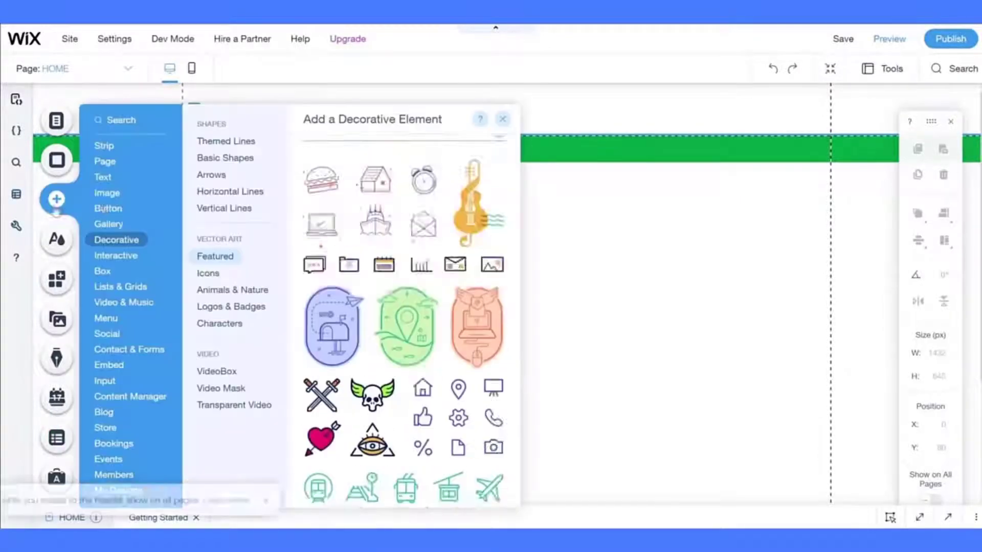
left_click(107, 162)
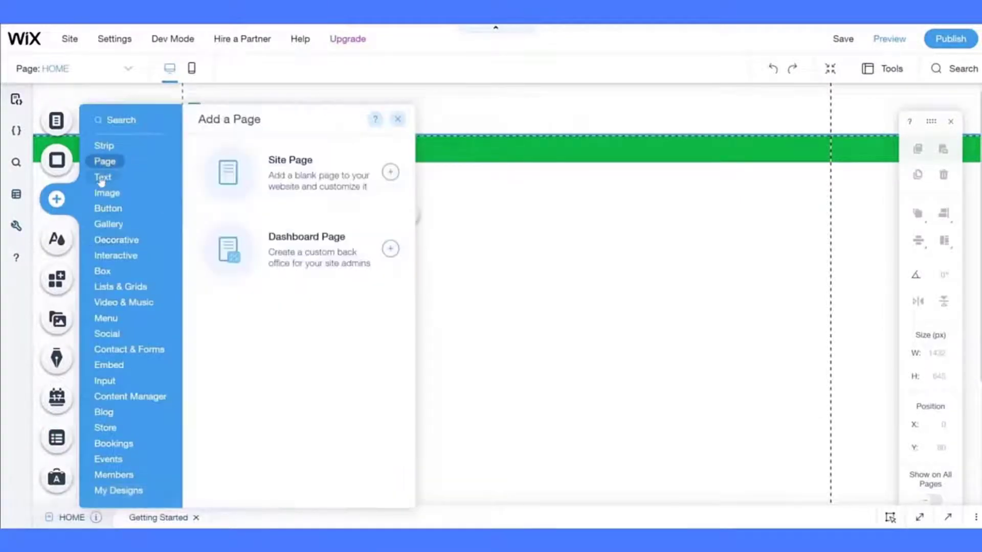
left_click(101, 180)
left_click_drag(334, 199, 295, 234)
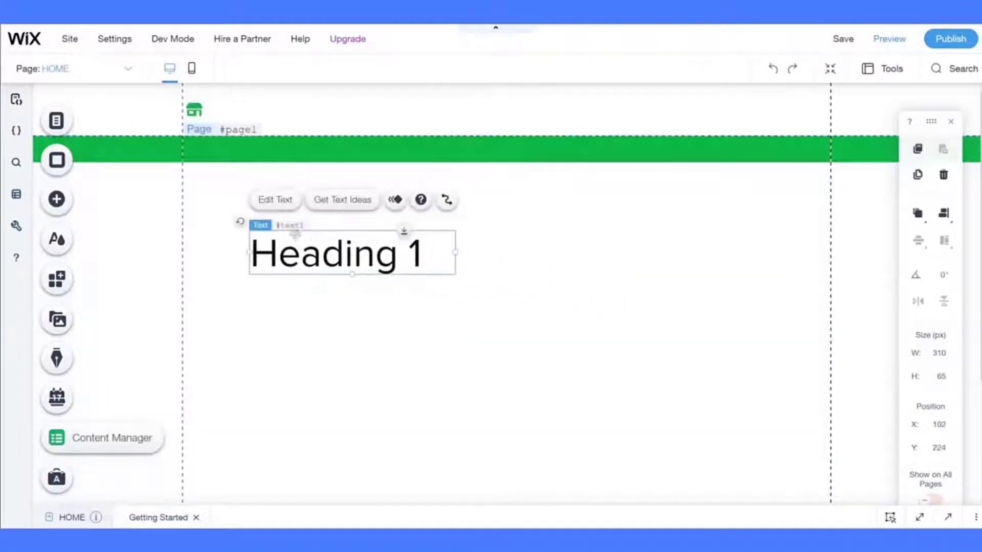
- Change the heading's font to Arial
left_click(278, 199)
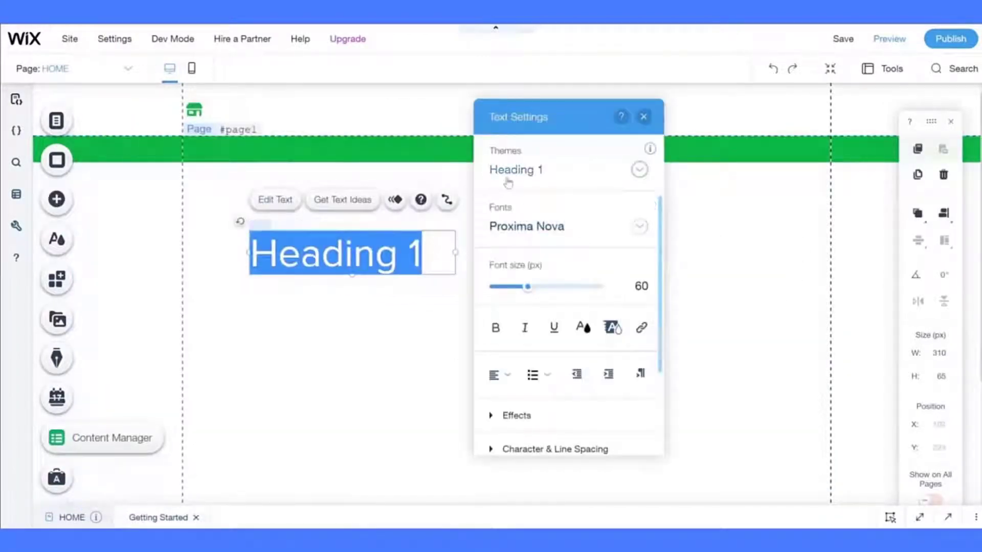
left_click(529, 226)
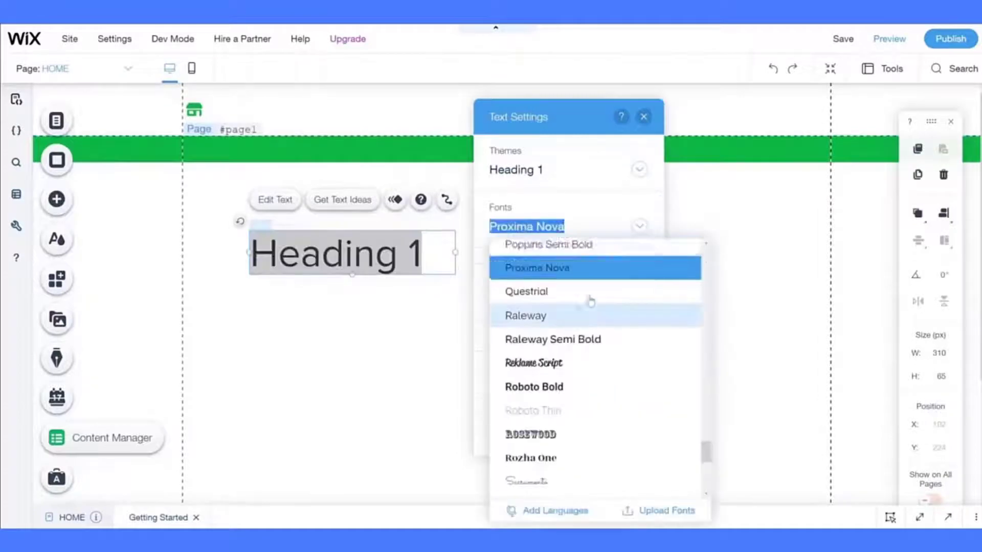
scroll(590, 301, "up", 8)
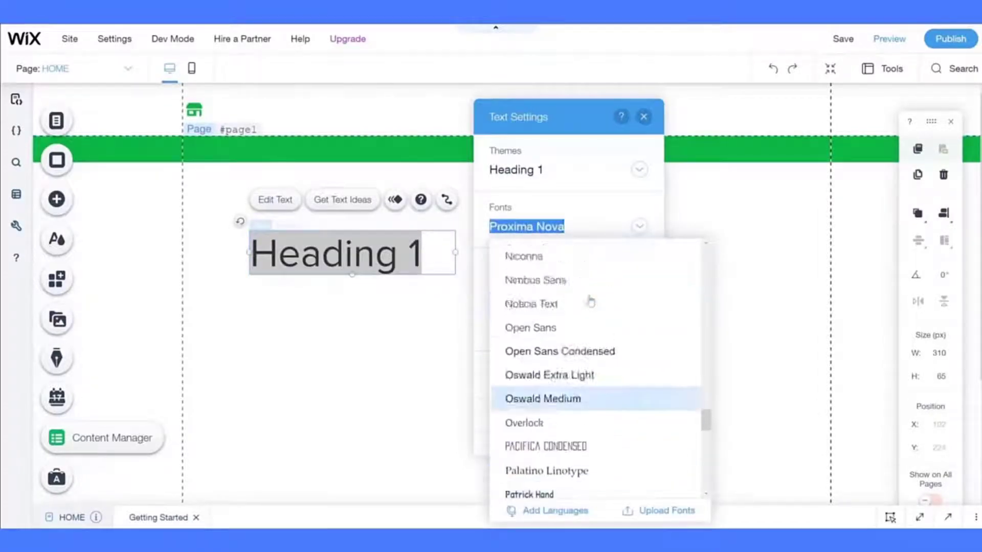
scroll(591, 302, "up", 10)
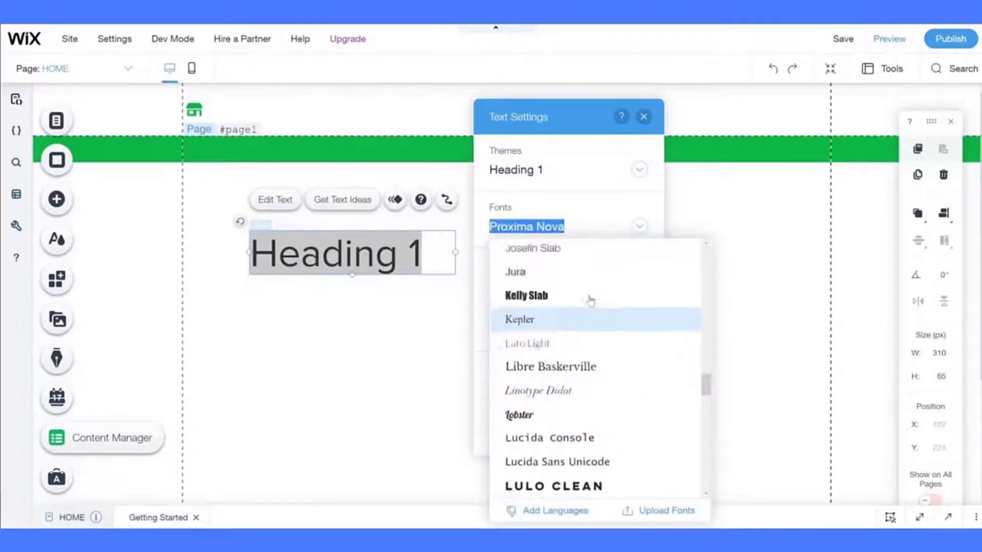
scroll(591, 301, "up", 10)
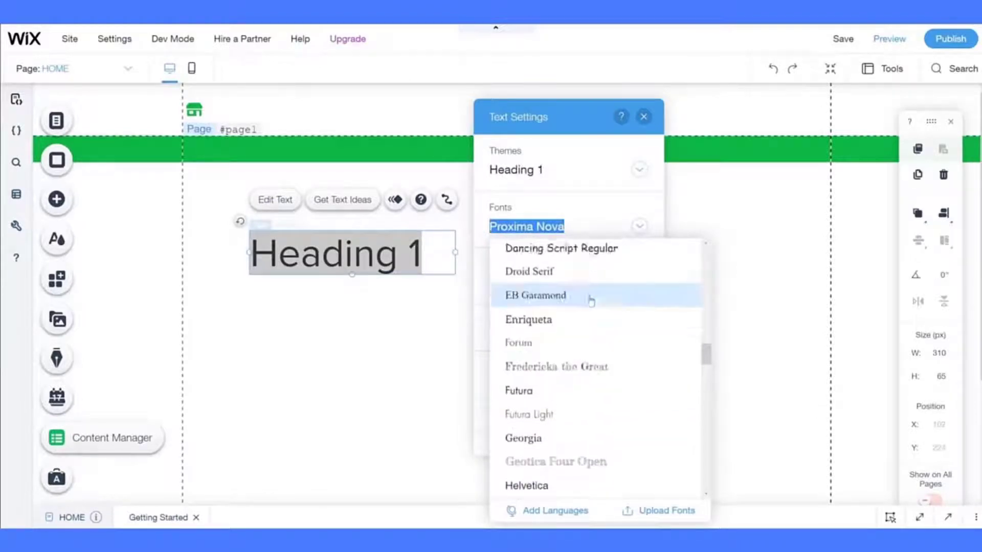
scroll(590, 301, "up", 10)
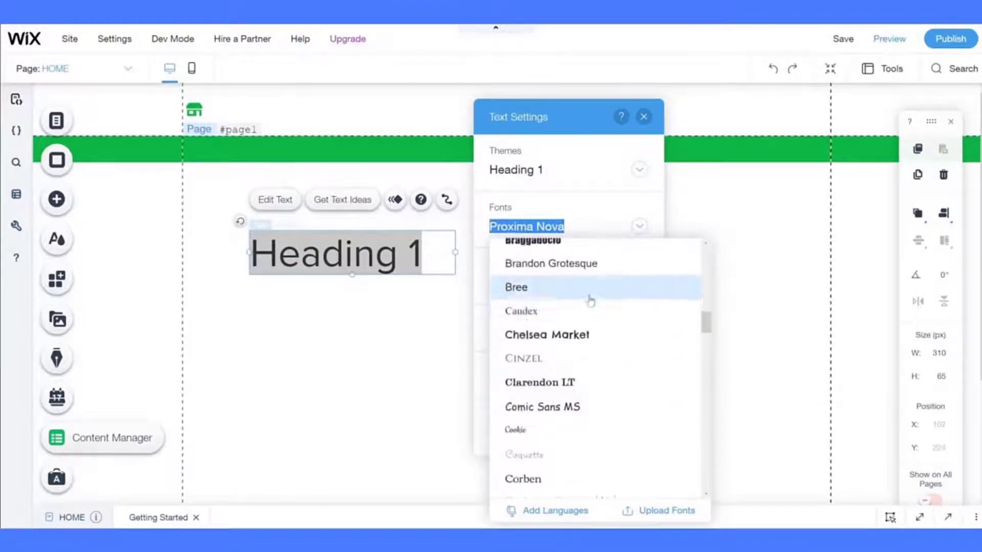
scroll(590, 302, "up", 5)
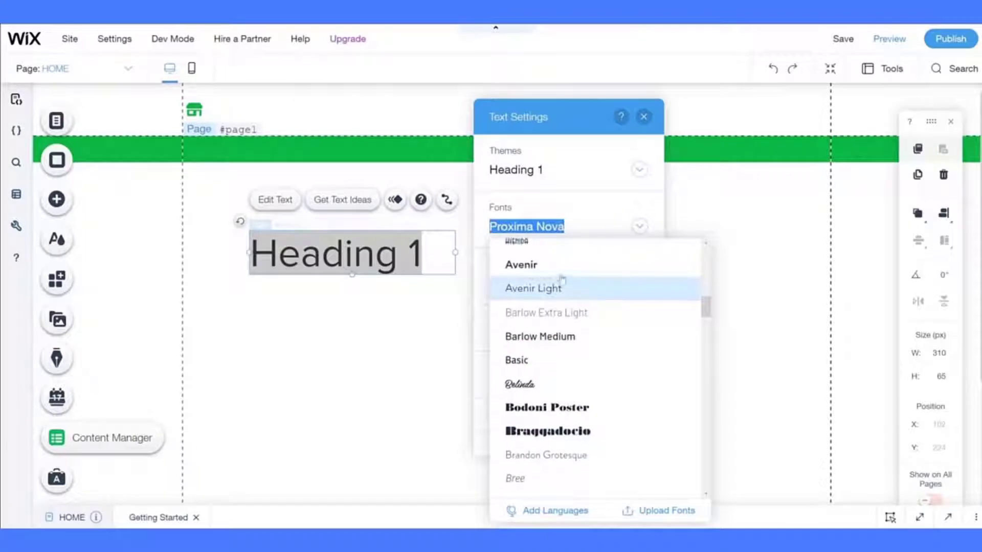
scroll(562, 280, "up", 4)
left_click(545, 295)
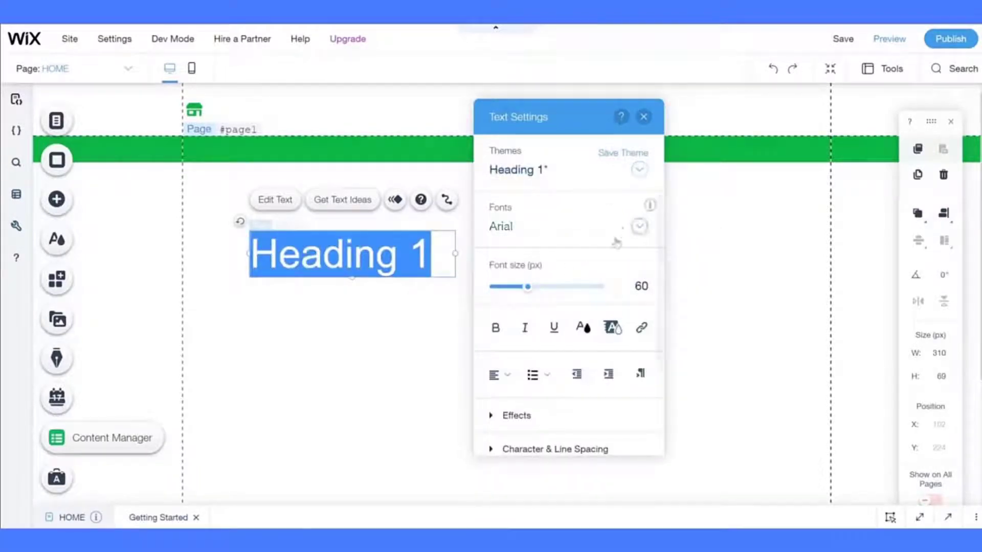
- Set the heading font size to 24 px, then change it to 20 px
left_click(628, 286)
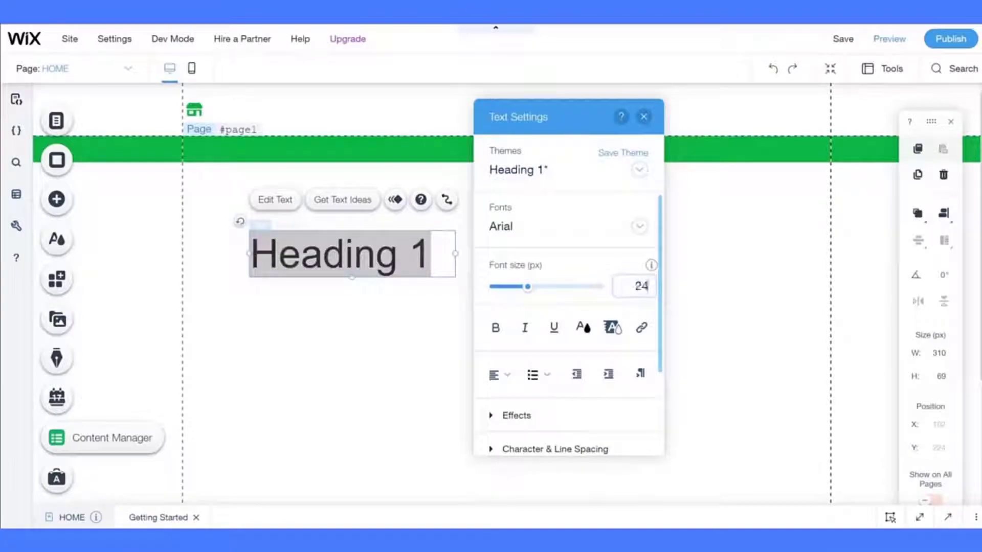
key("Return")
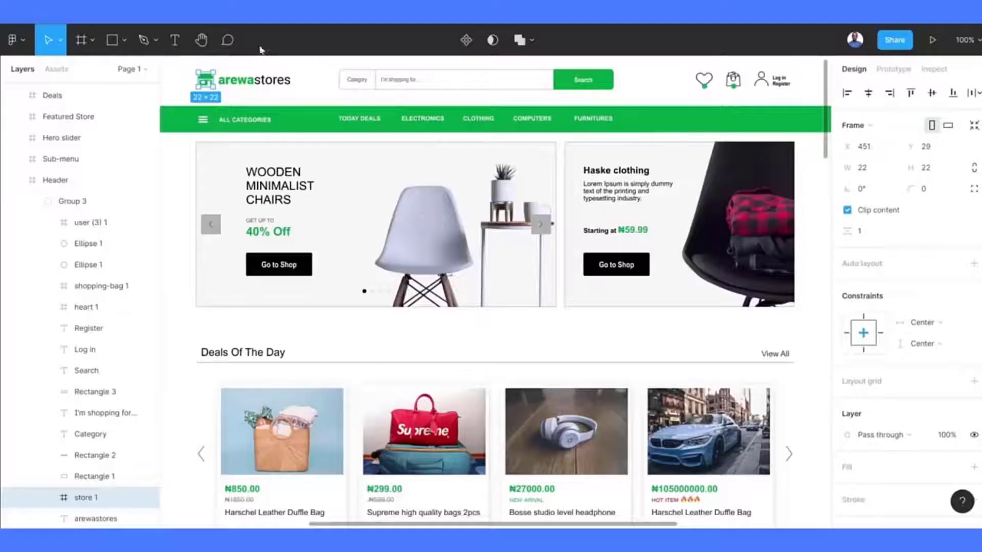
left_click(266, 82)
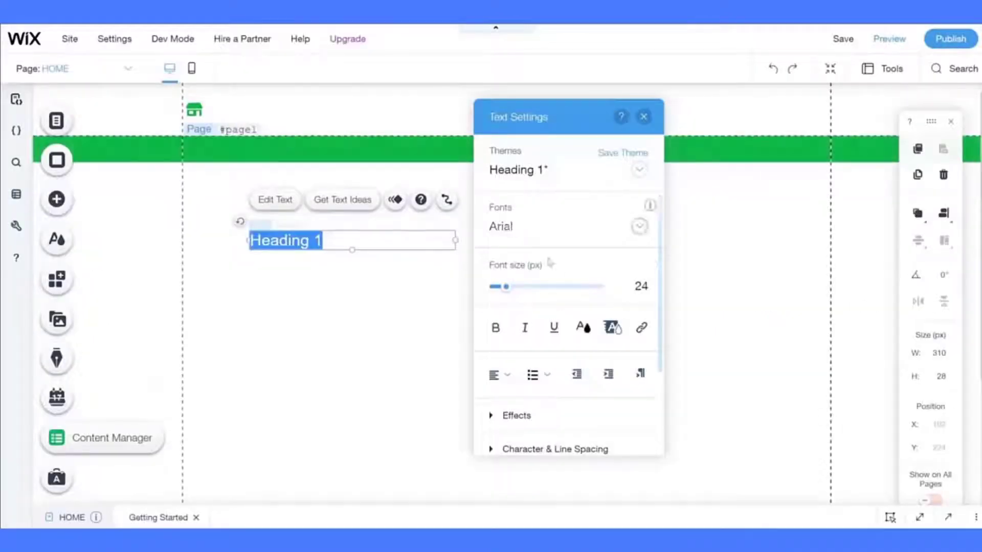
left_click(634, 286)
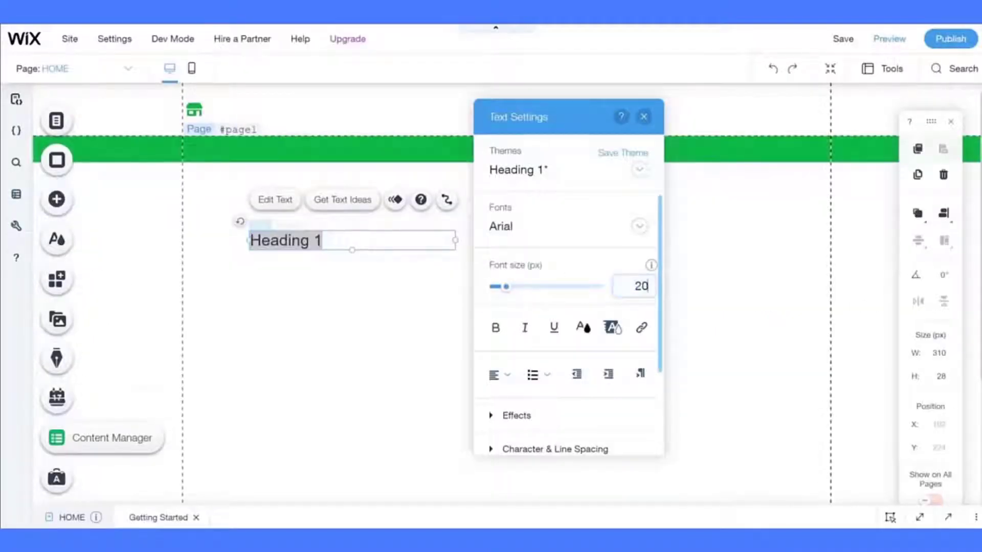
key("Return")
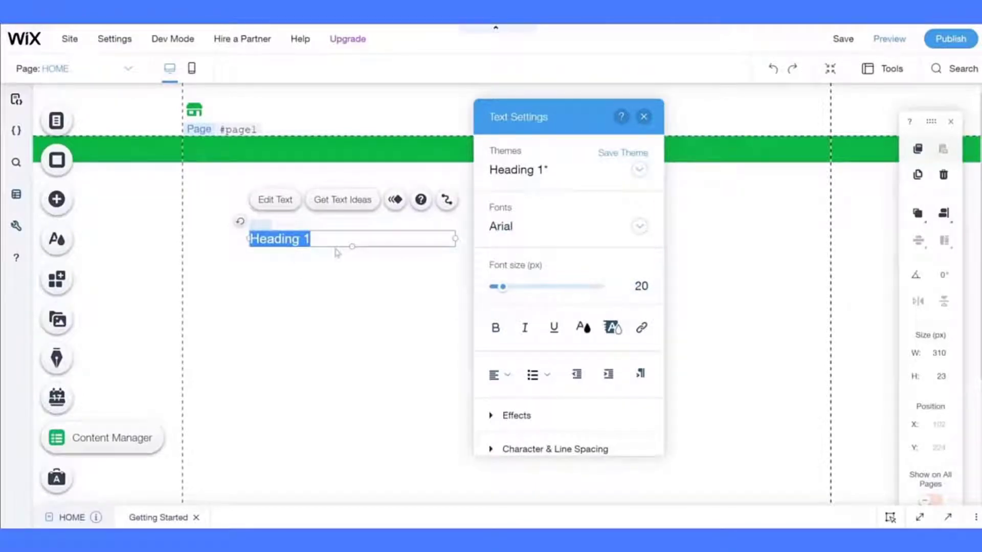
- Type 'arewastores', make the 'arewa' part bold, and set the text to 24 px
type("arewa")
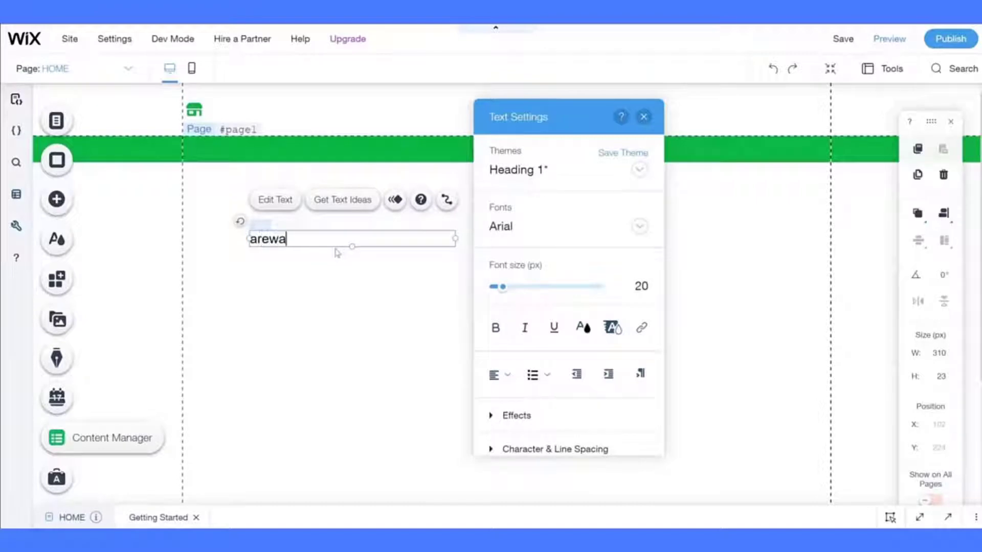
type("stores")
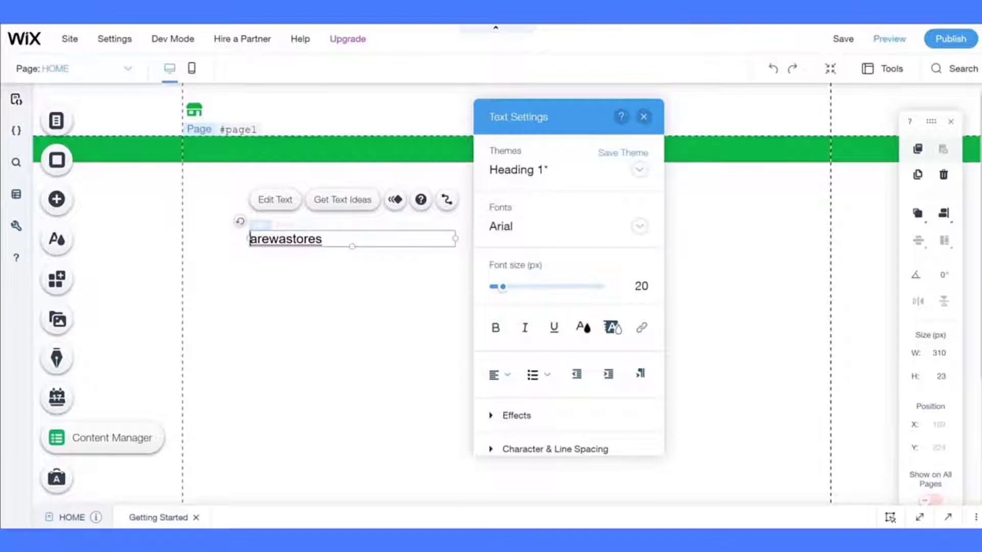
key("shift+Right")
key("shift+Right")
key("shift+Right")
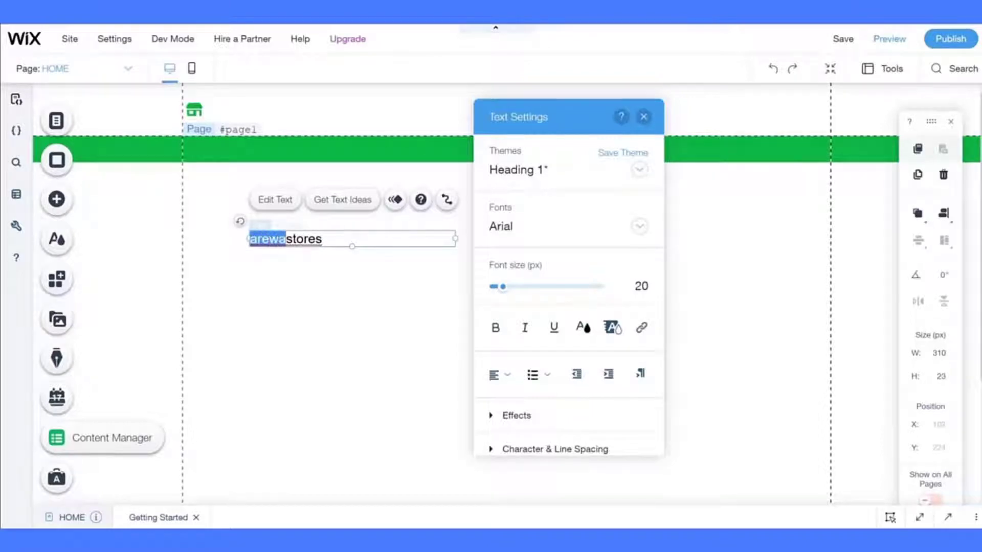
left_click(495, 327)
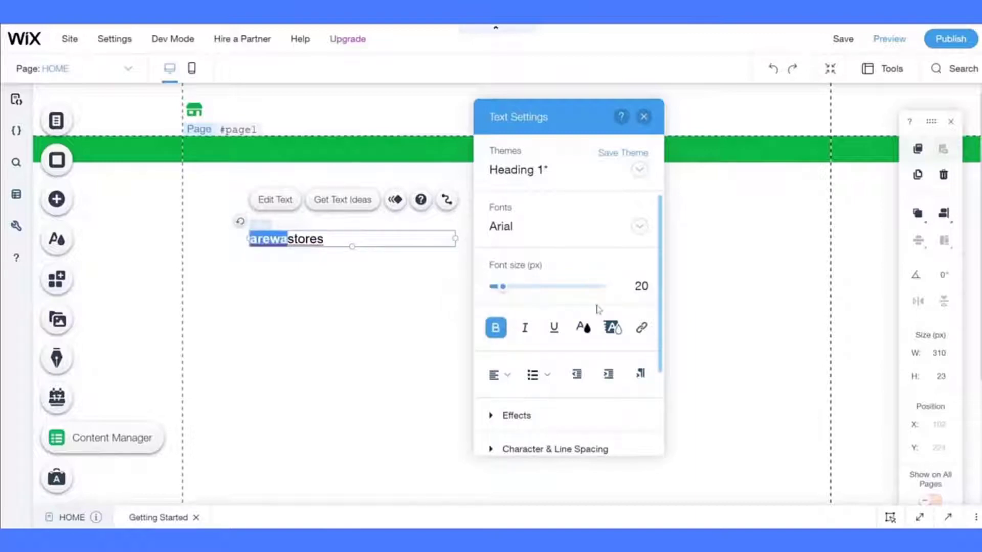
key("ctrl+a")
left_click(635, 286)
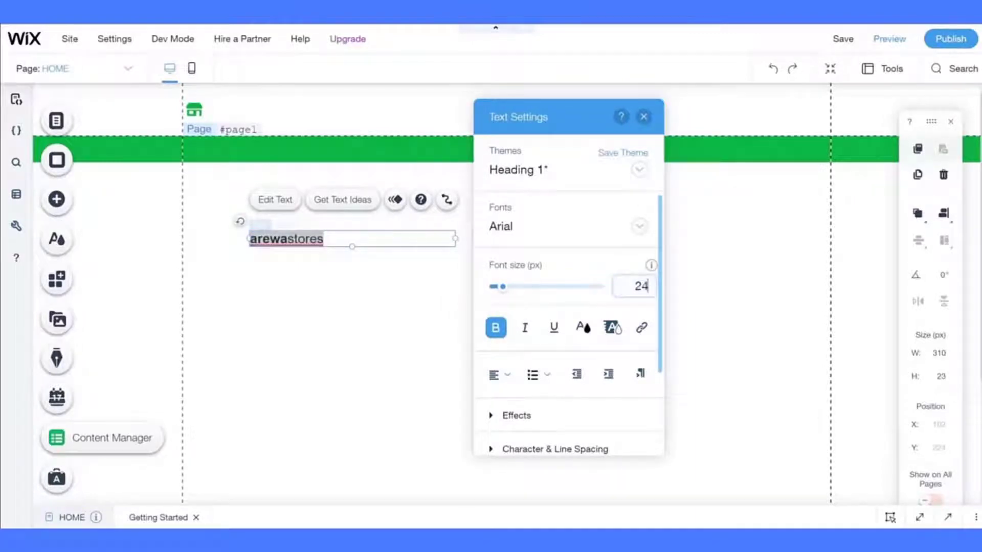
key("Return")
- Colour the 'arewa' part green #00A141 and finish editing the logo text
left_click(330, 240)
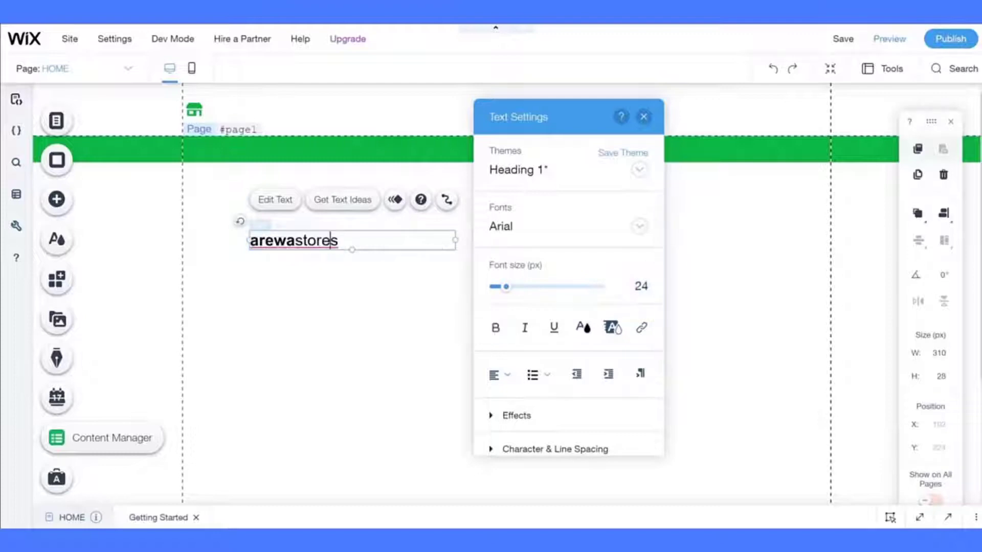
key("shift+Home")
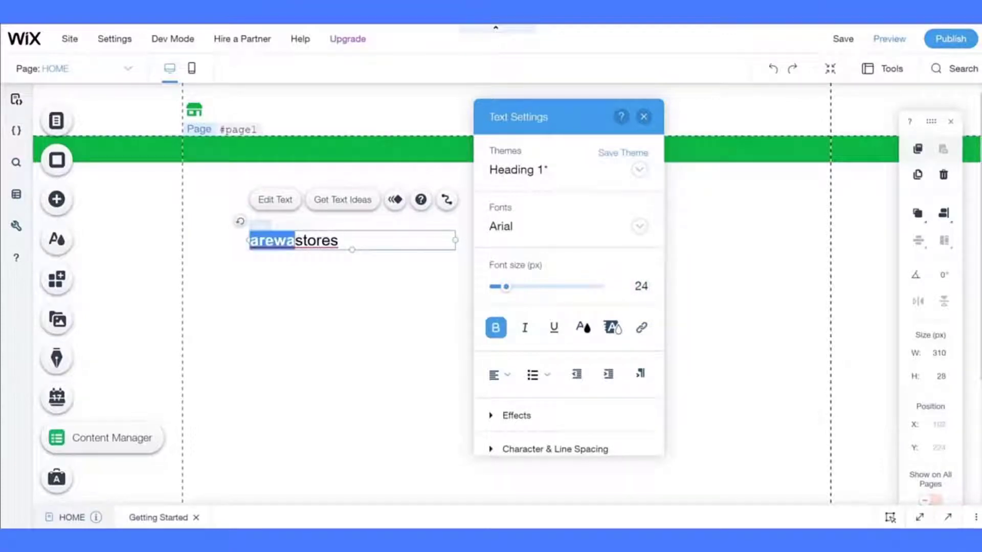
left_click(581, 327)
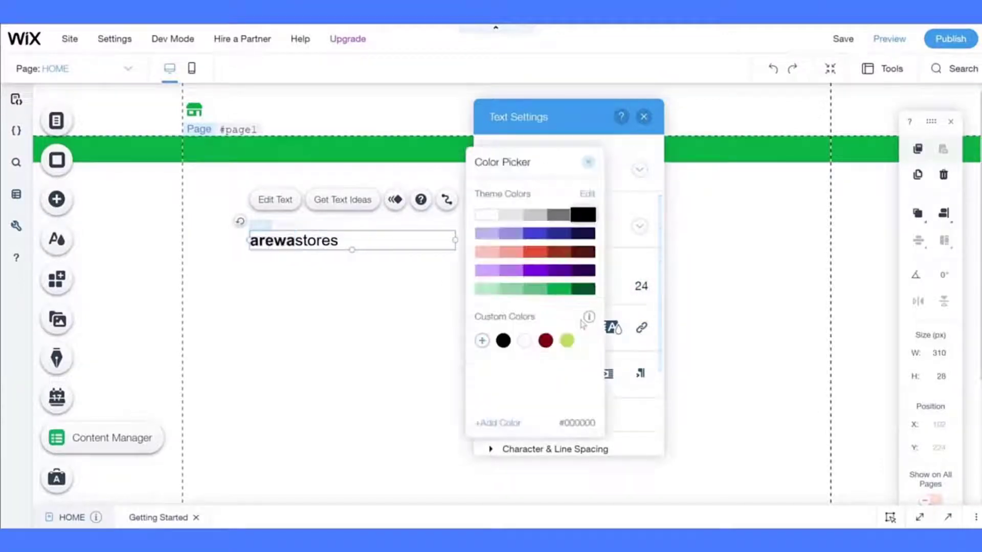
left_click(559, 292)
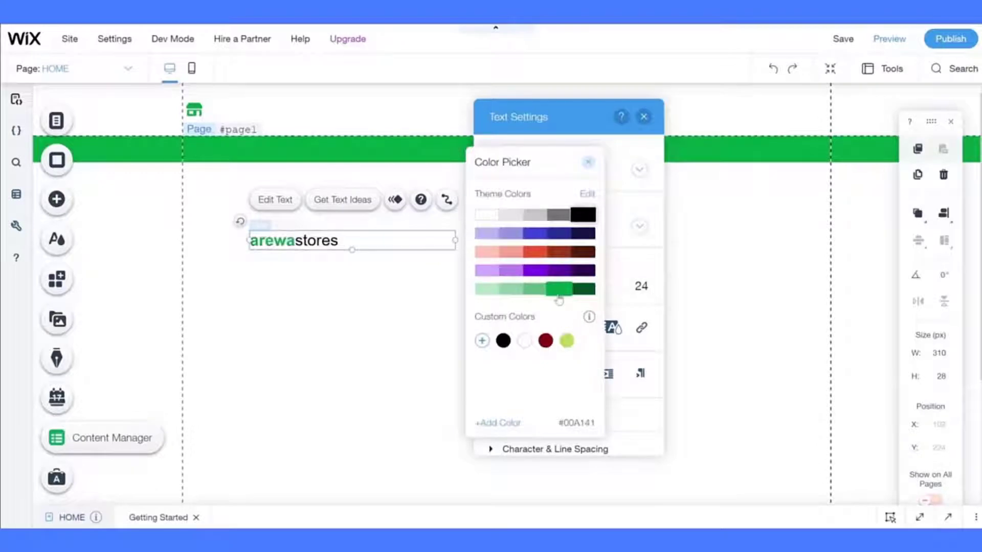
left_click(389, 290)
left_click(364, 291)
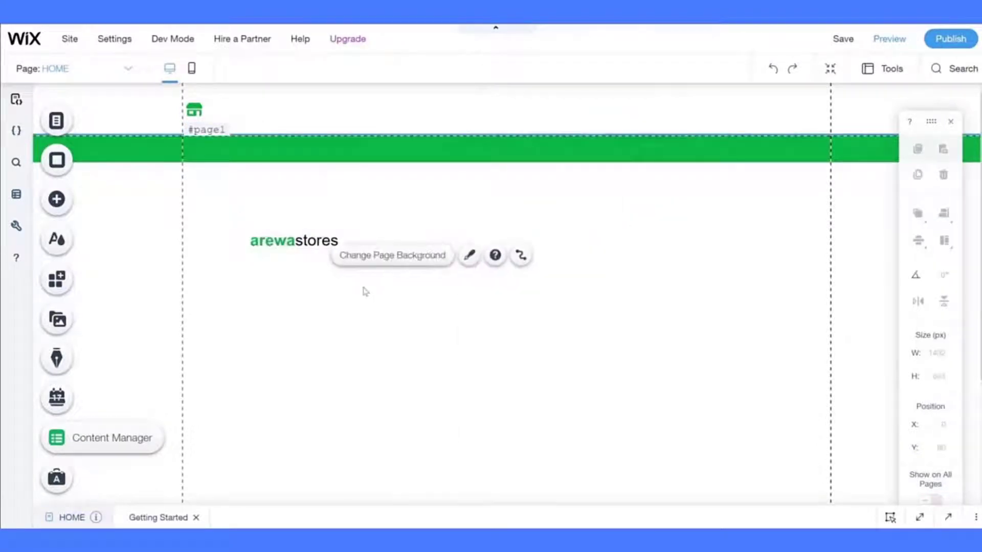
left_click(298, 241)
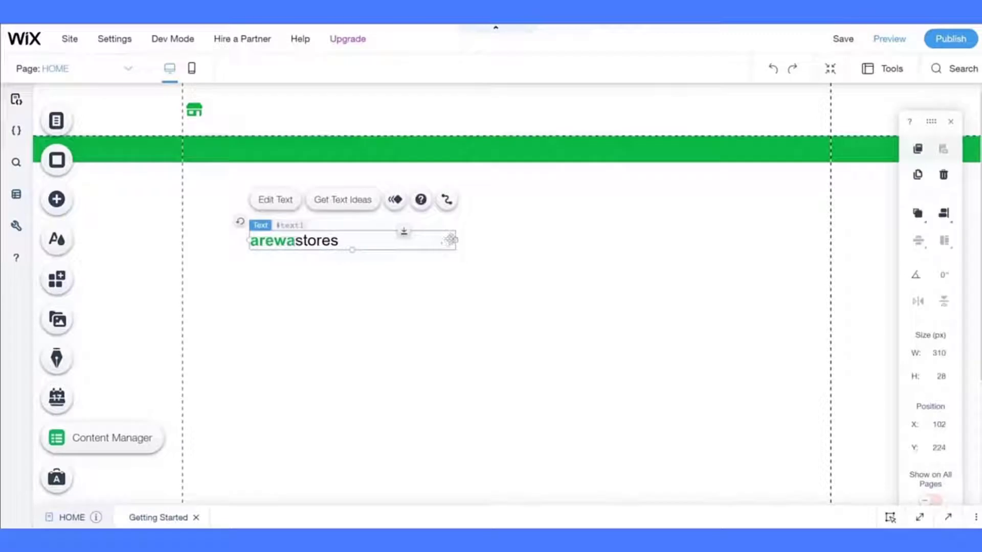
- Narrow the arewastores text box to about 151 px and place it beside the header's store icon
left_click_drag(453, 239, 255, 110)
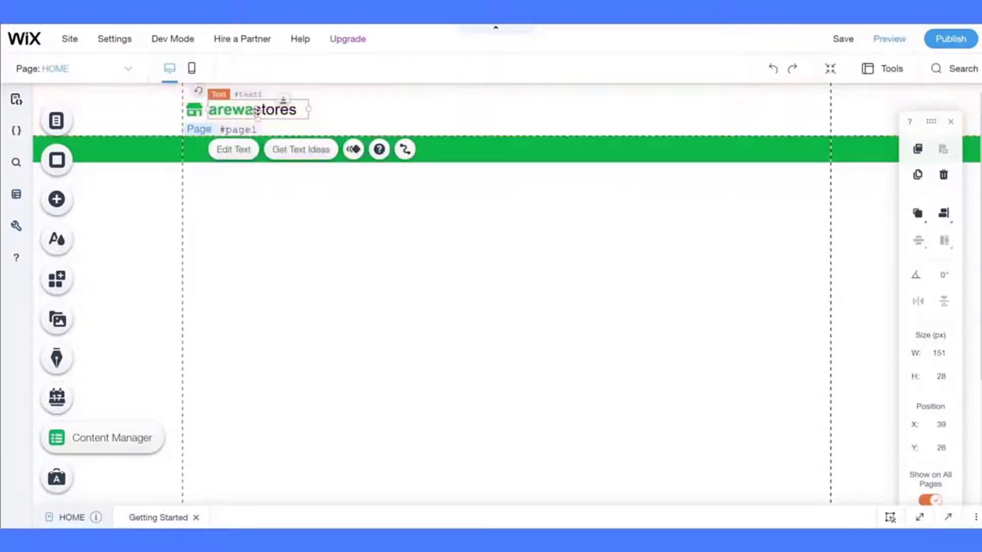
left_click(274, 235)
left_click(257, 115)
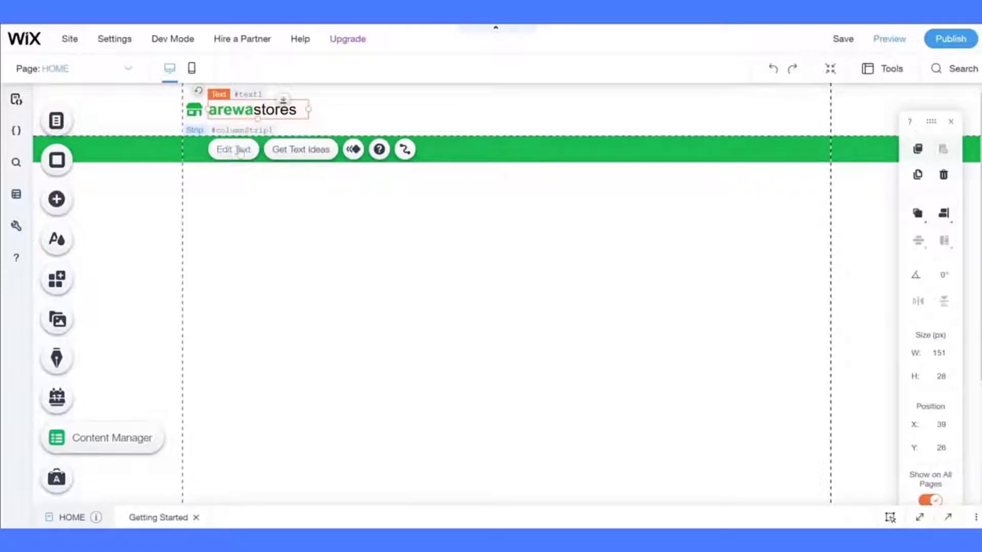
left_click(234, 149)
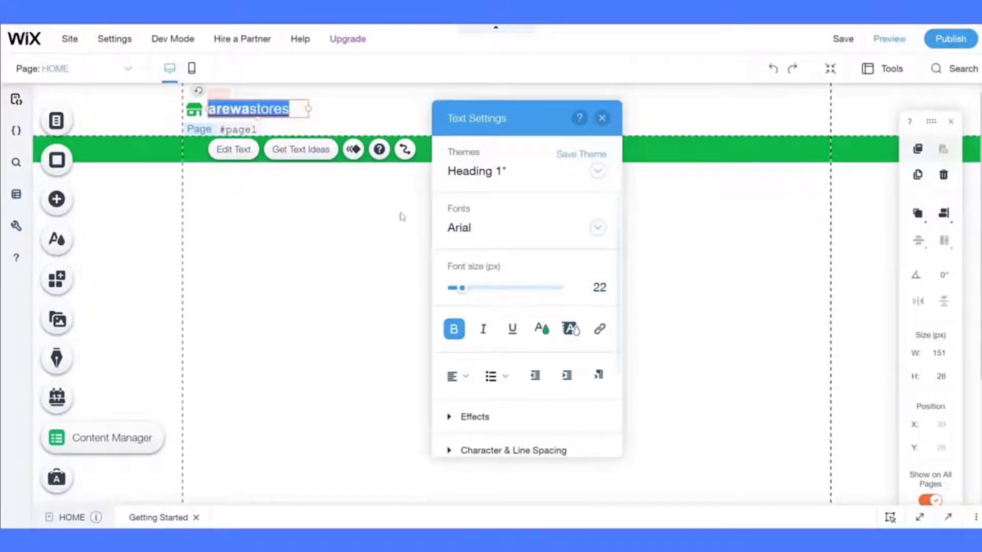
left_click(328, 235)
left_click(280, 105)
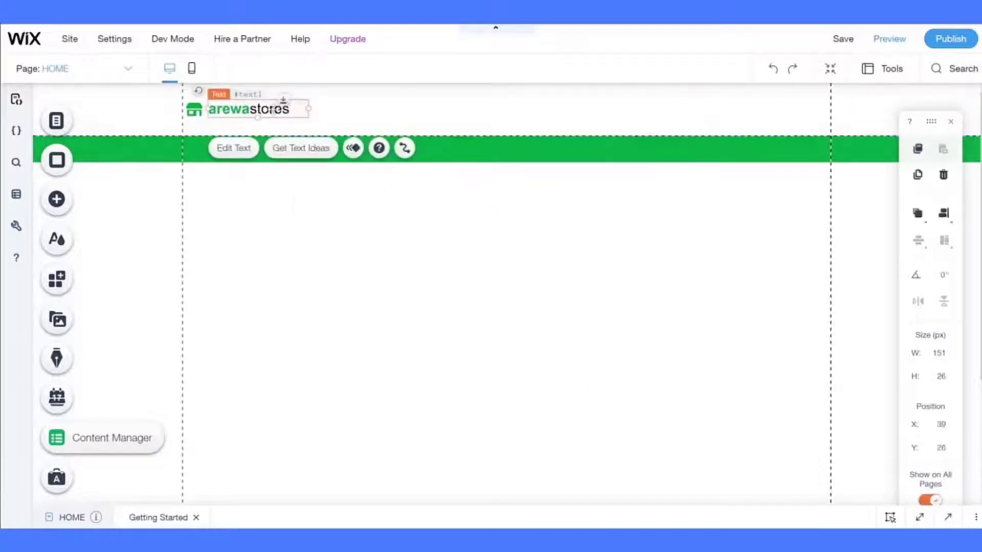
left_click_drag(281, 105, 274, 110)
- Try middle and centre alignment, undo the centring, and switch to the Figma design
left_click(945, 214)
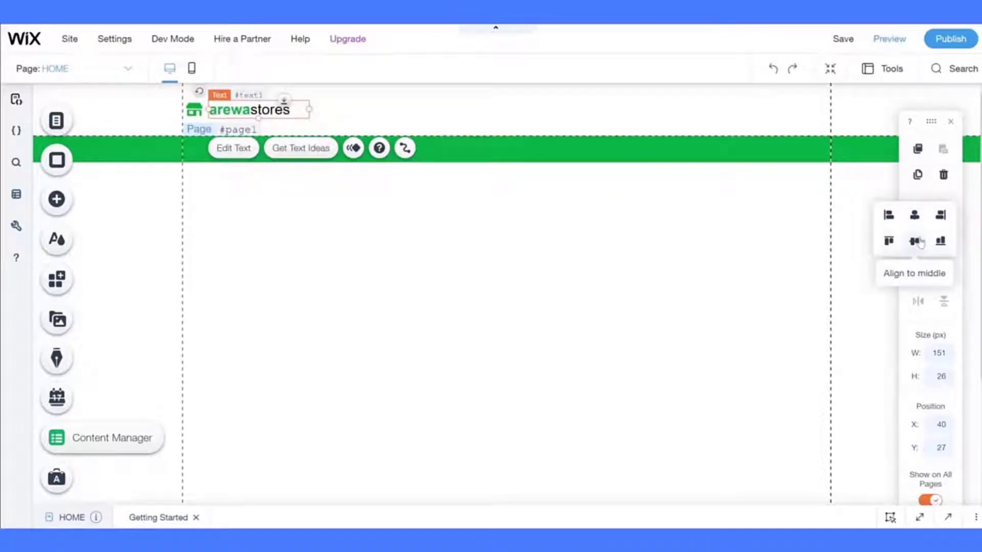
left_click(915, 242)
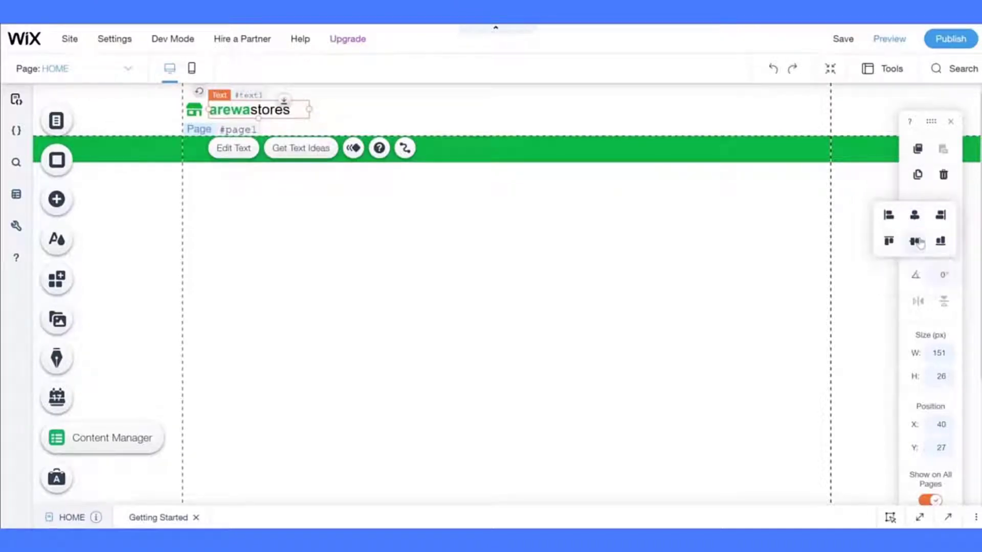
left_click(914, 217)
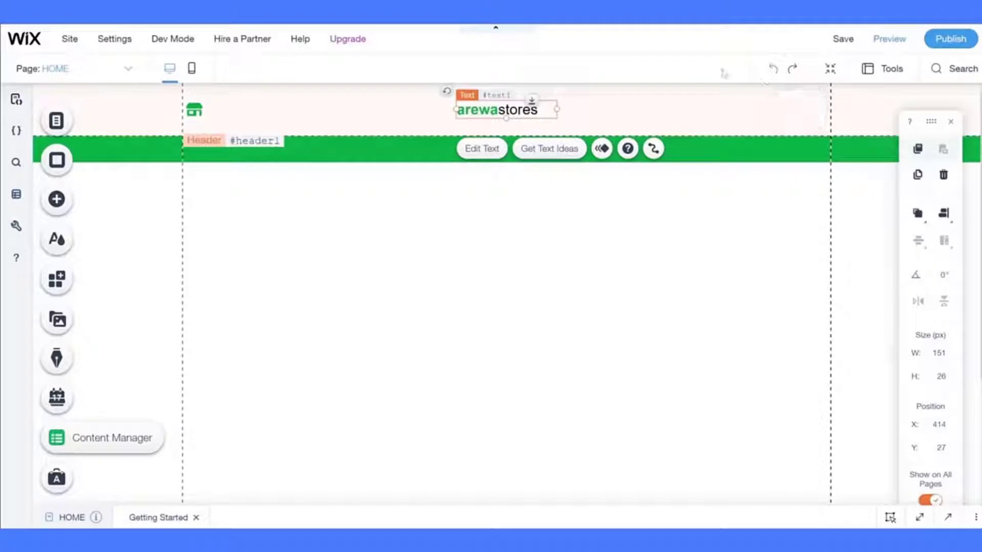
left_click(771, 68)
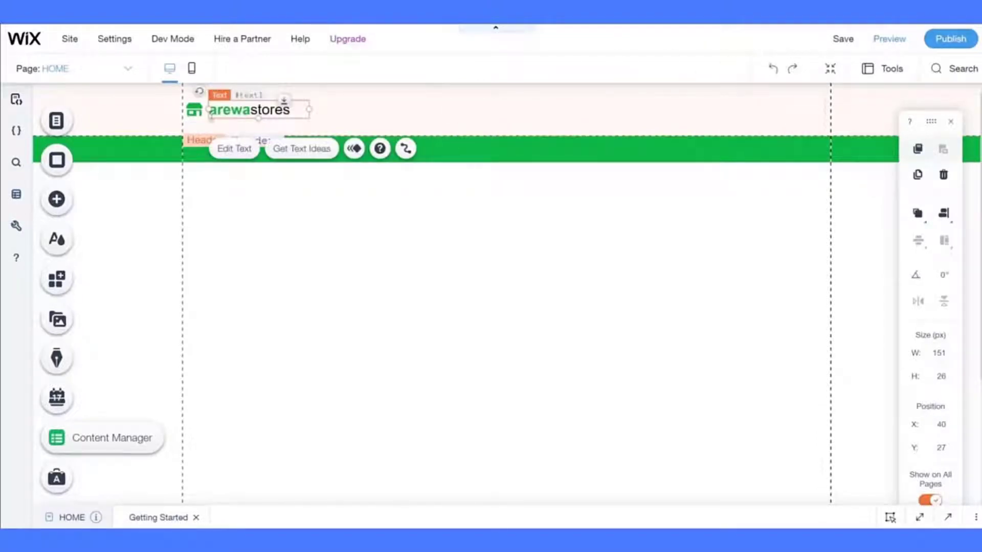
left_click(187, 246)
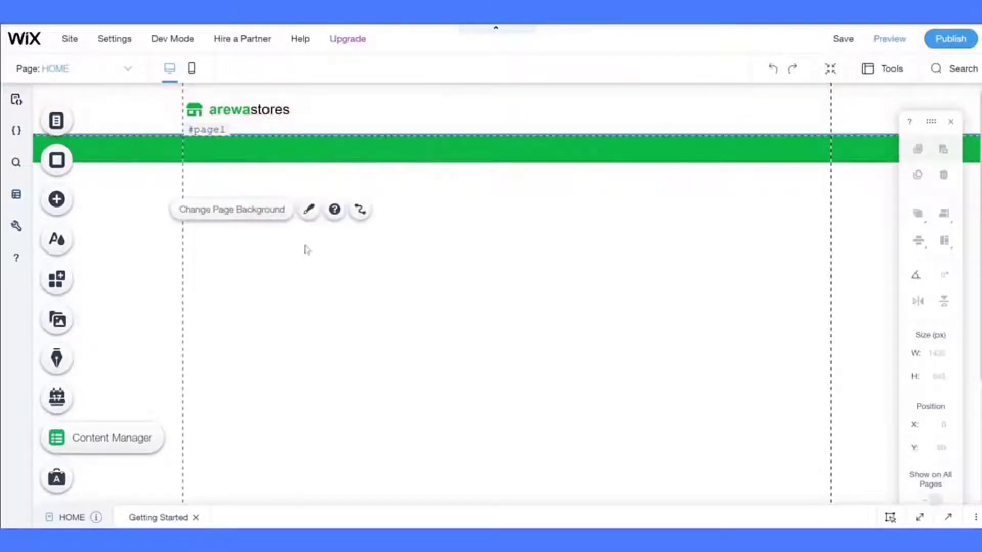
left_click(153, 10)
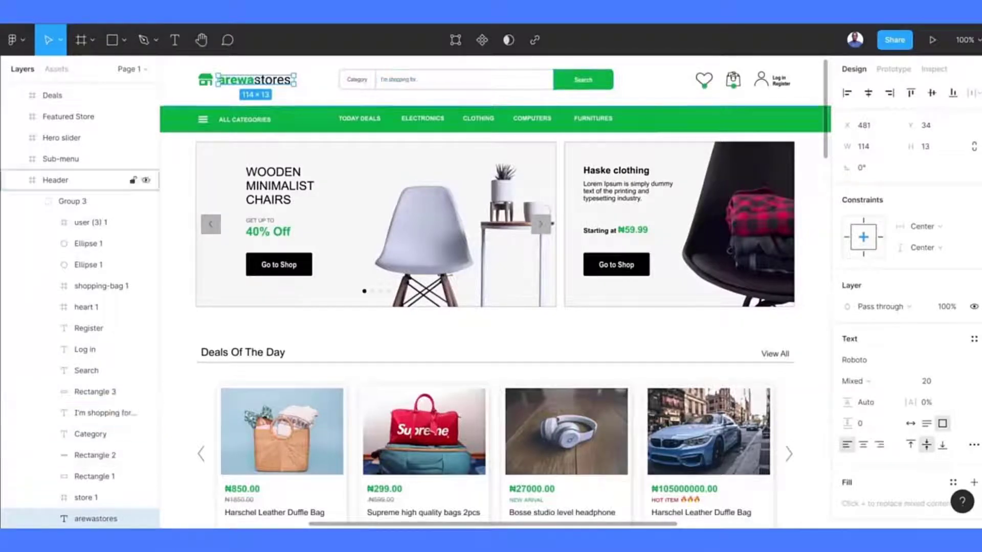
- Back in Wix, drag a Dropdown input sample from Add Elements onto the page below the header
left_click(77, 10)
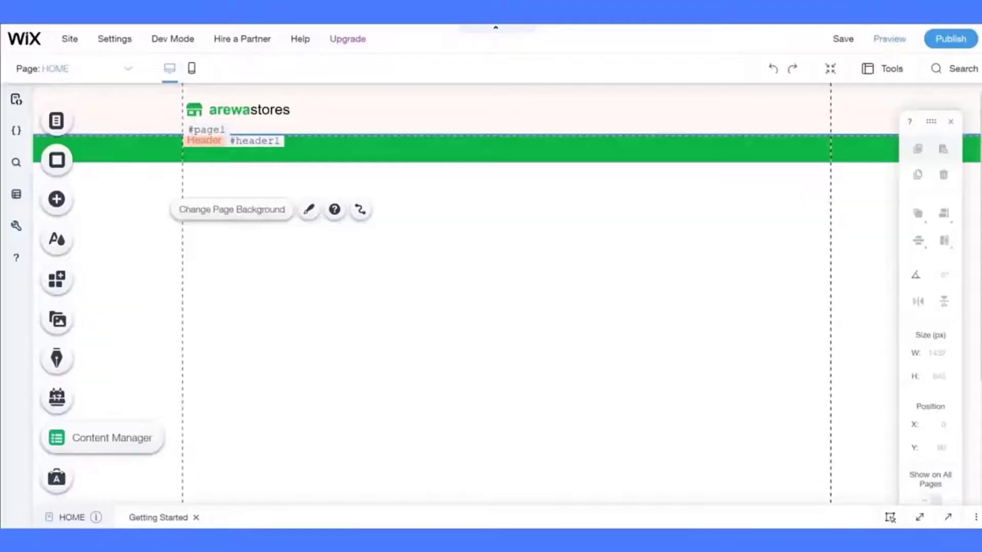
left_click(54, 201)
mouse_move(118, 392)
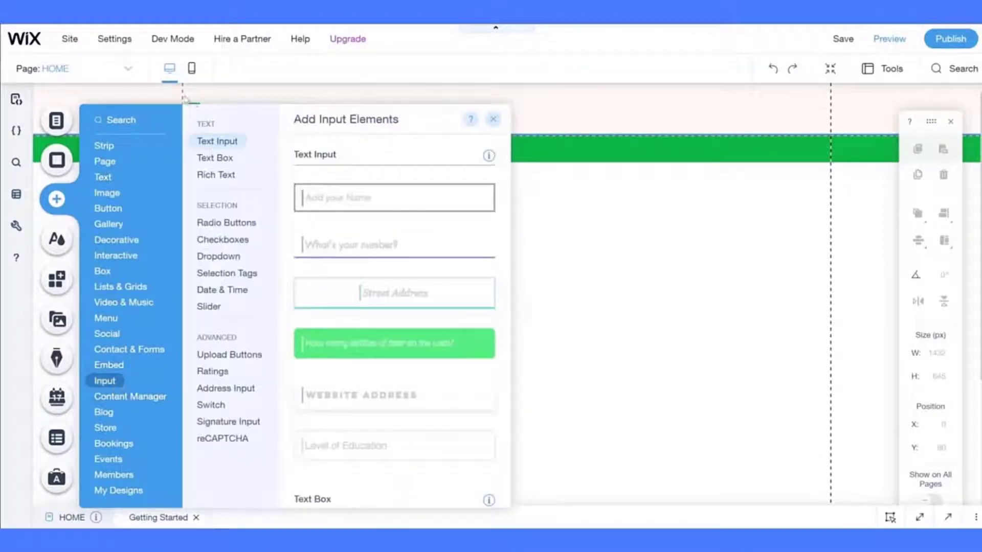
mouse_move(178, 50)
scroll(363, 300, "down", 10)
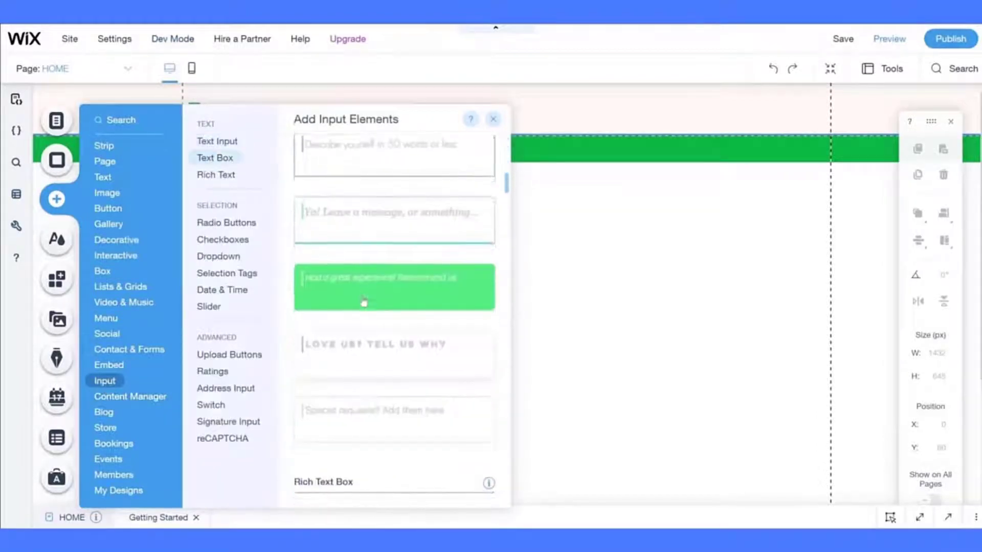
scroll(363, 303, "down", 10)
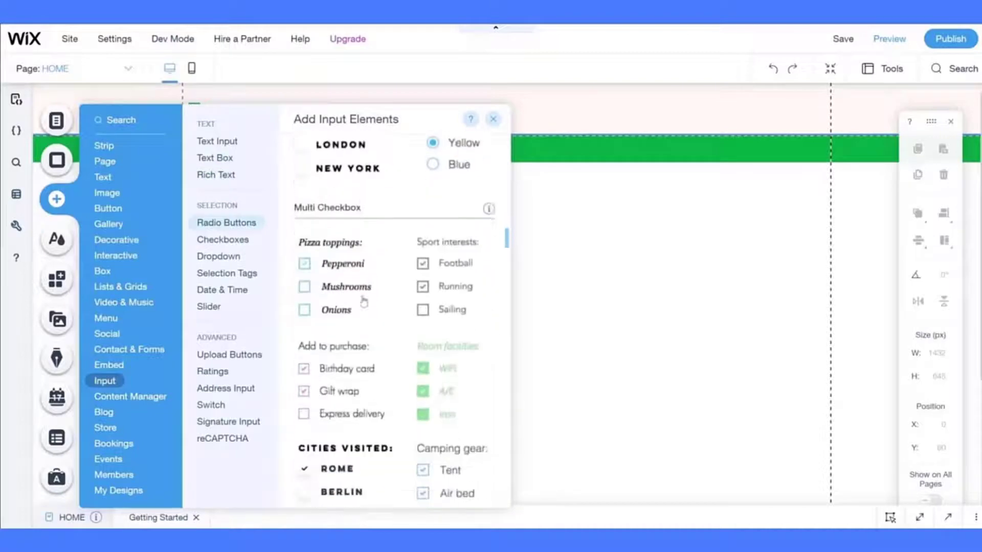
scroll(364, 302, "down", 8)
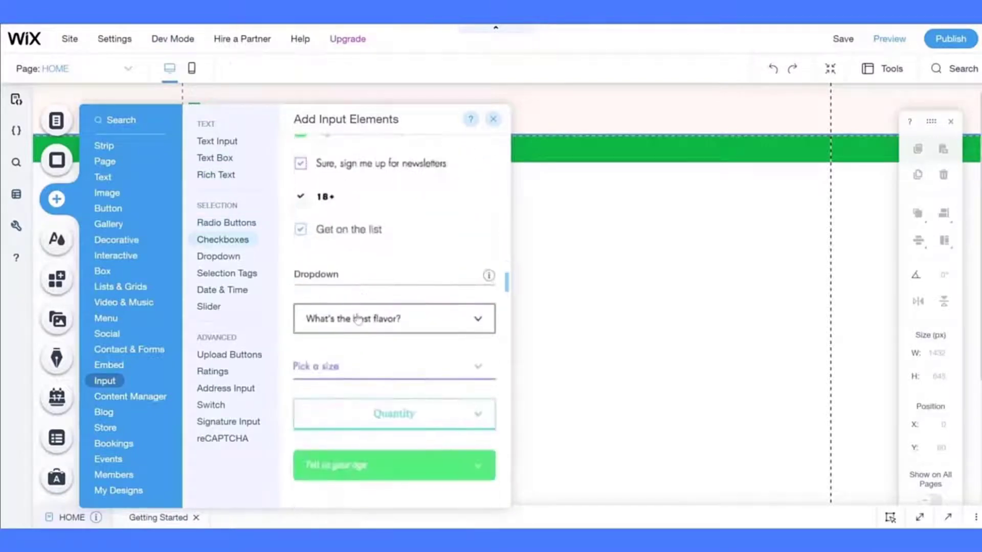
mouse_move(358, 319)
left_mouse_down()
mouse_move(551, 278)
mouse_move(260, 237)
left_mouse_up()
- In the dropdown's customized design, make the arrow icon dark grey
left_click(405, 198)
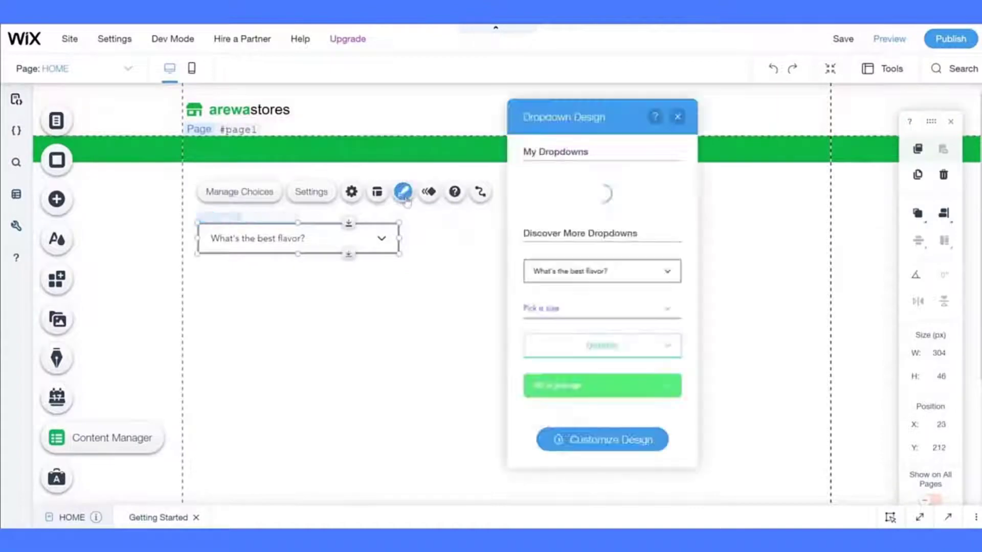
left_click(558, 451)
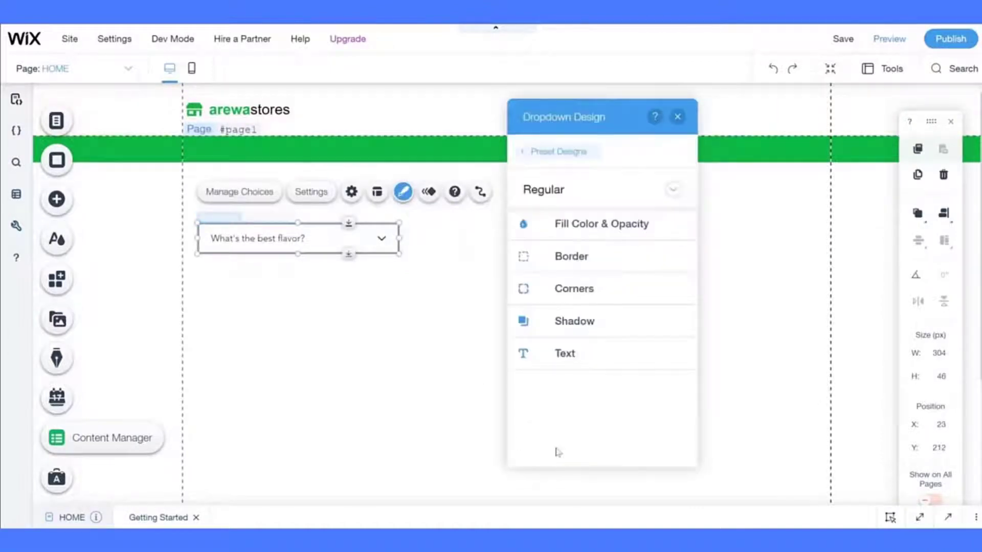
left_click(628, 225)
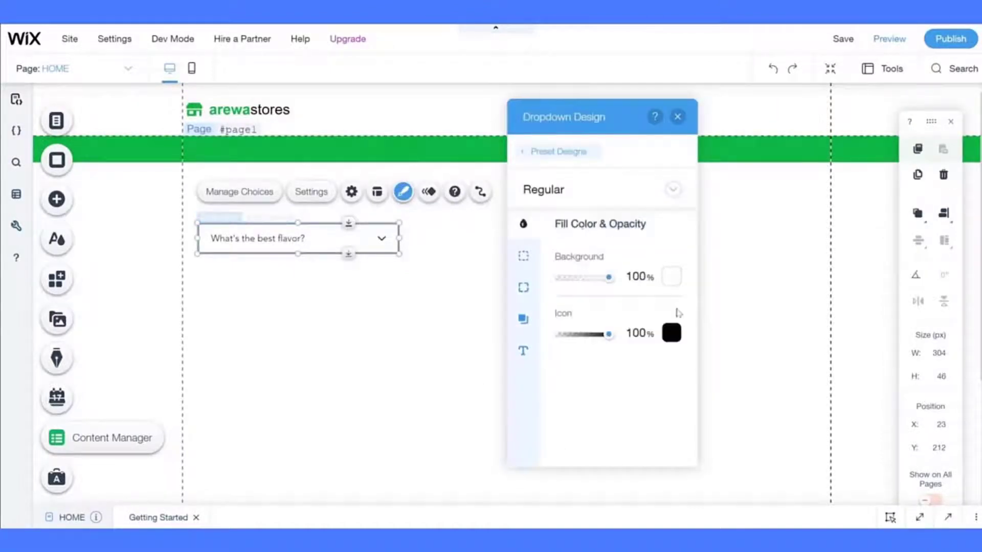
left_click(671, 333)
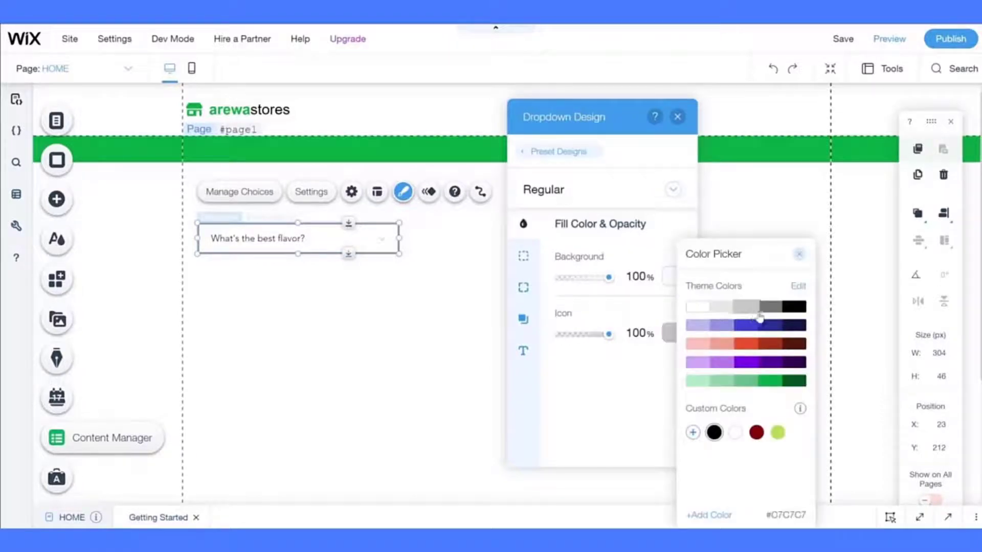
left_click(769, 307)
left_click(546, 363)
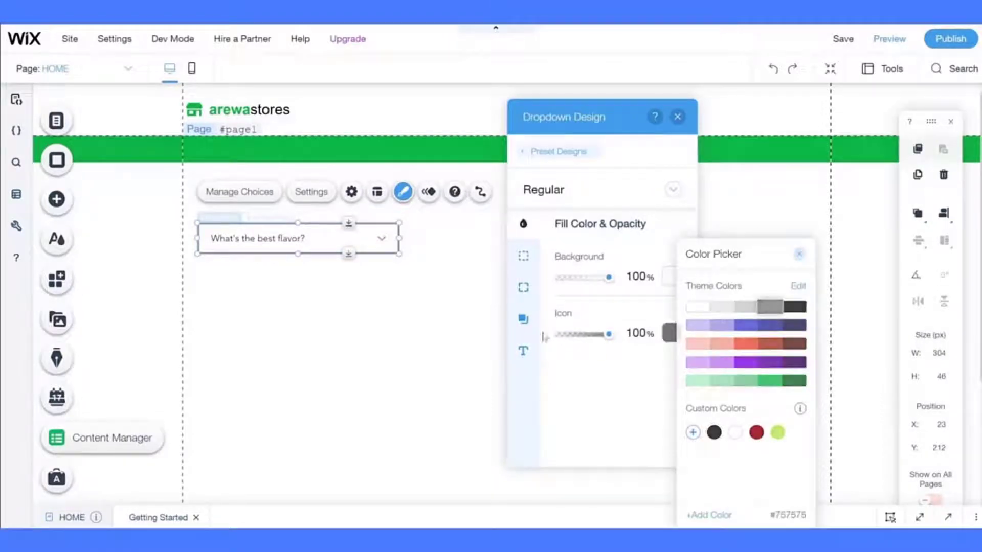
- Give the dropdown a 1 px light-grey border
left_click(523, 256)
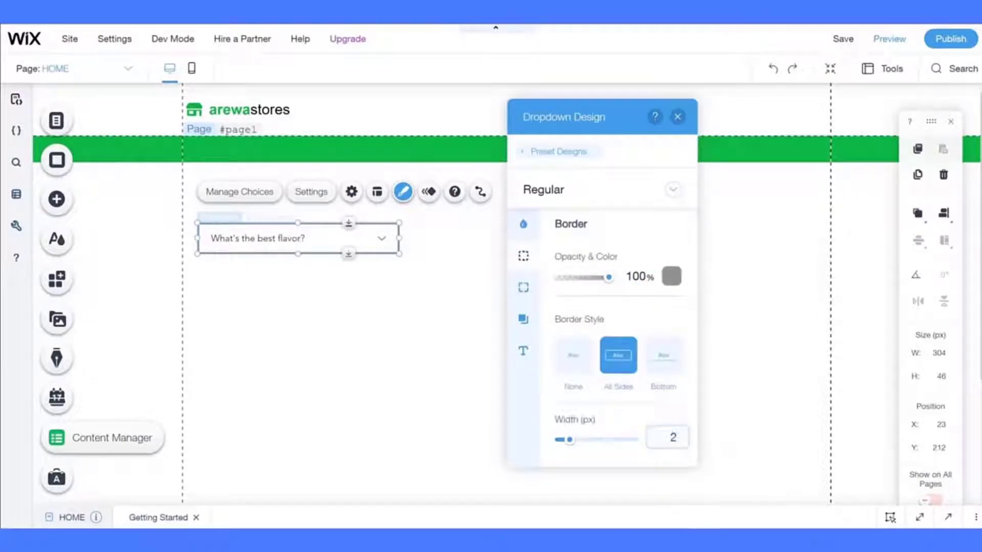
type("1")
left_click(665, 278)
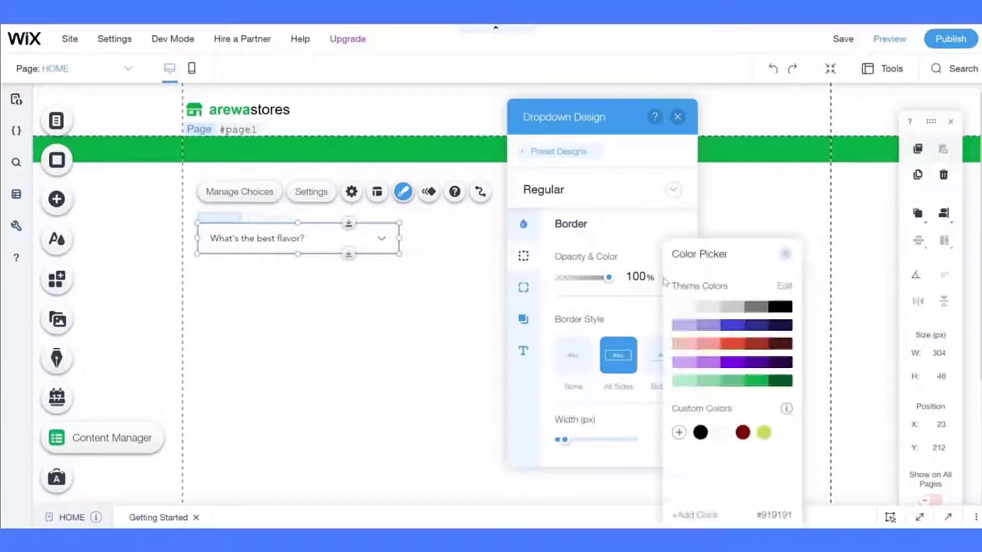
left_click(721, 309)
left_click(555, 305)
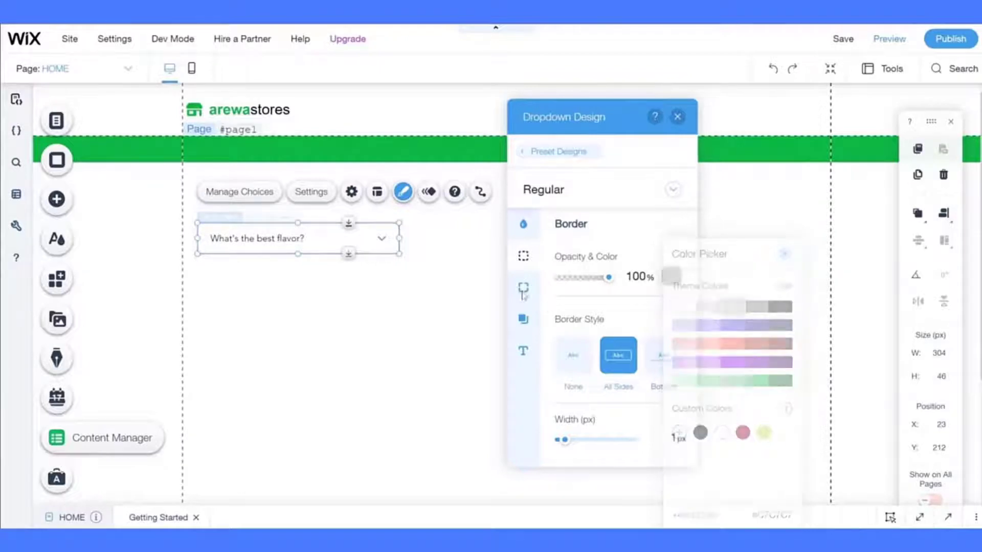
- Set the corner radii to 3 px on the left corners and 0 px on the bottom-right
left_click(523, 287)
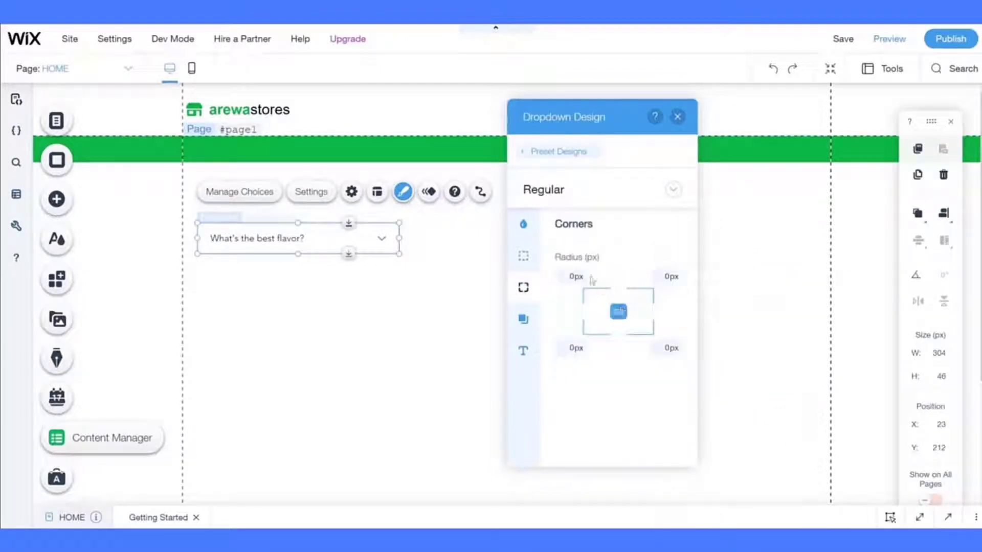
left_click(574, 276)
left_click(607, 375)
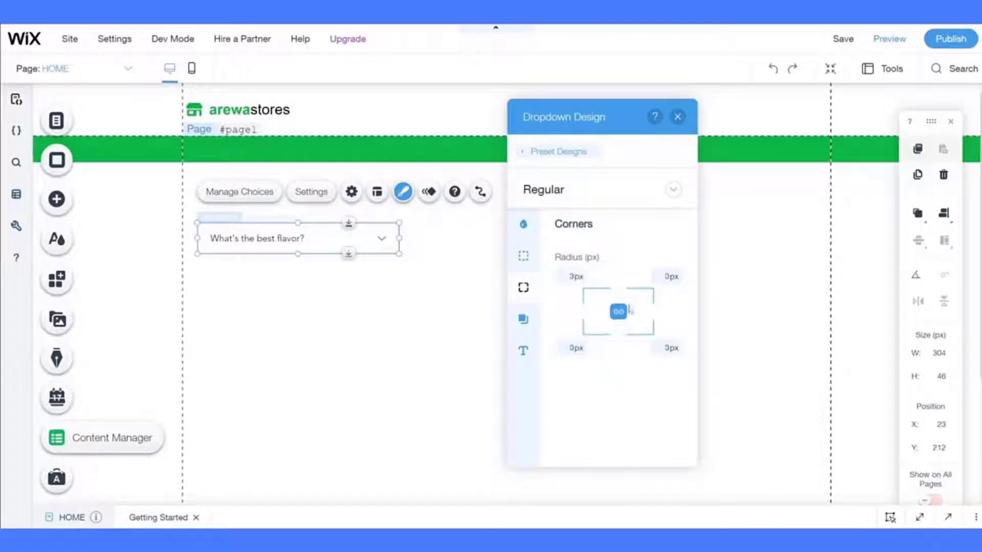
left_click(667, 276)
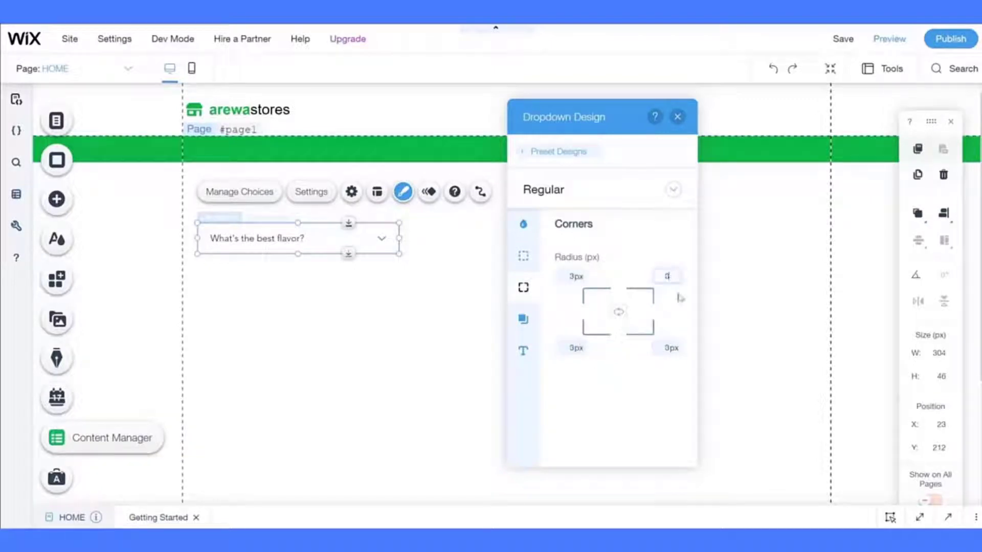
left_click(667, 348)
type("0")
left_click(618, 403)
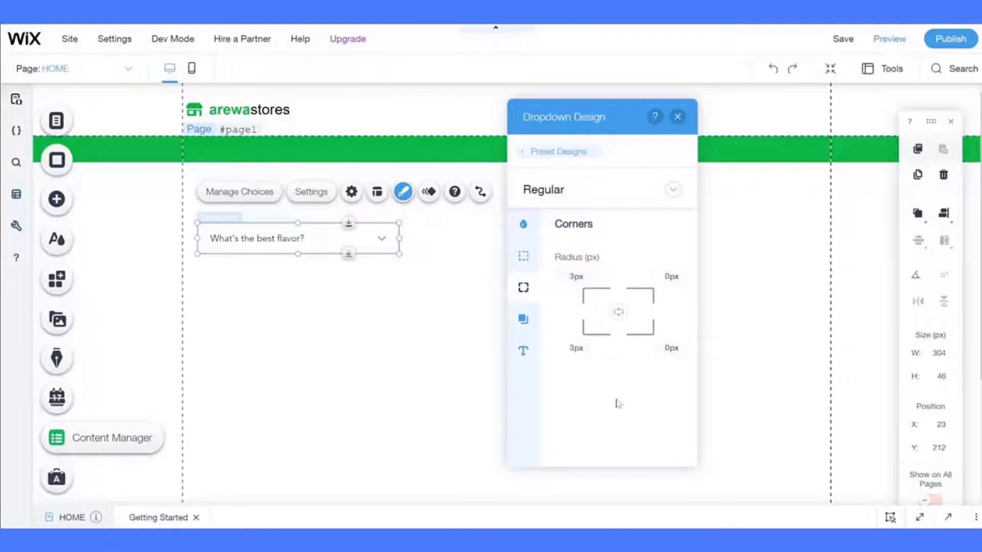
- Make the dropdown's placeholder text light grey
left_click(523, 319)
left_click(523, 351)
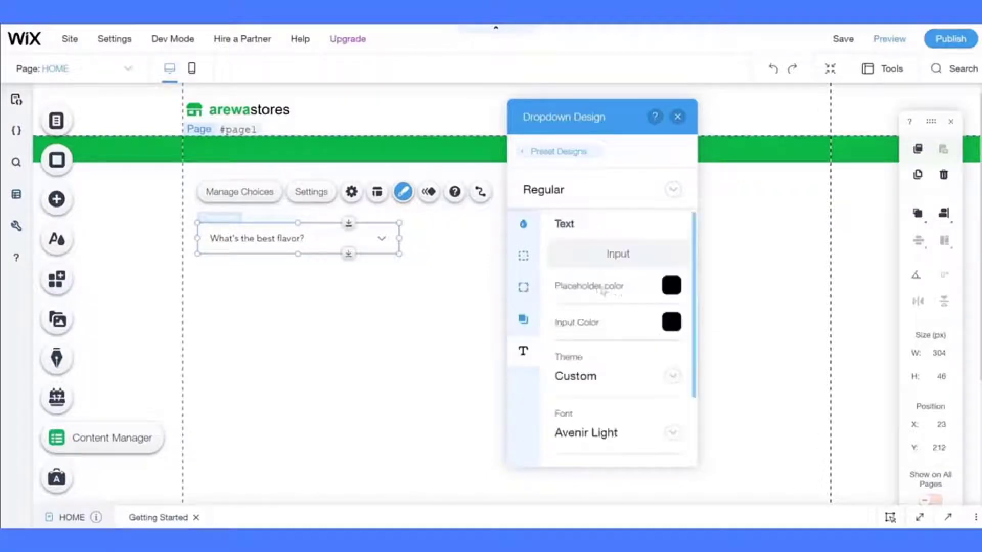
left_click(671, 284)
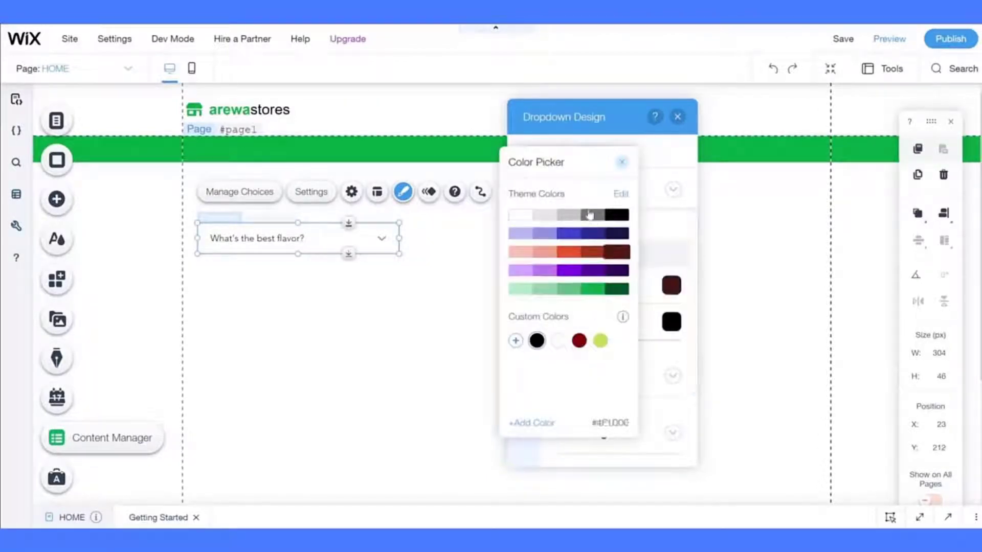
left_click(591, 215)
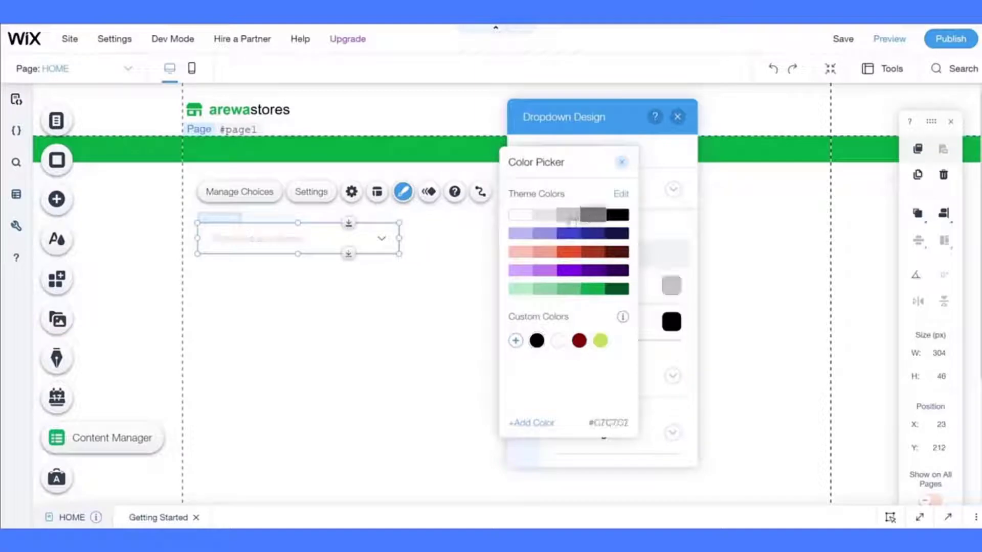
left_click(570, 217)
left_click(632, 298)
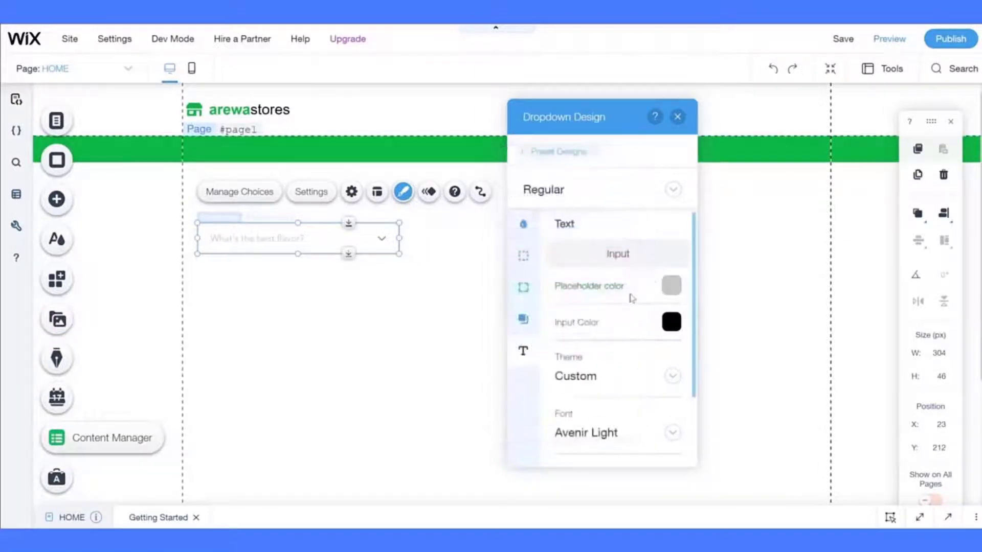
- Set the dropdown text font to Arial at 14 px
left_click(573, 432)
scroll(598, 102, "up", 5)
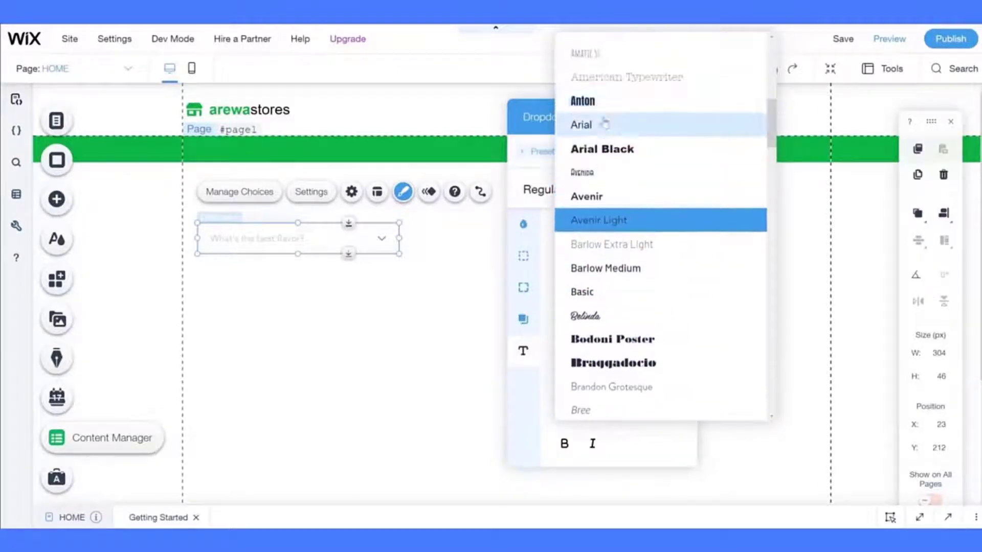
left_click(607, 123)
left_click(669, 401)
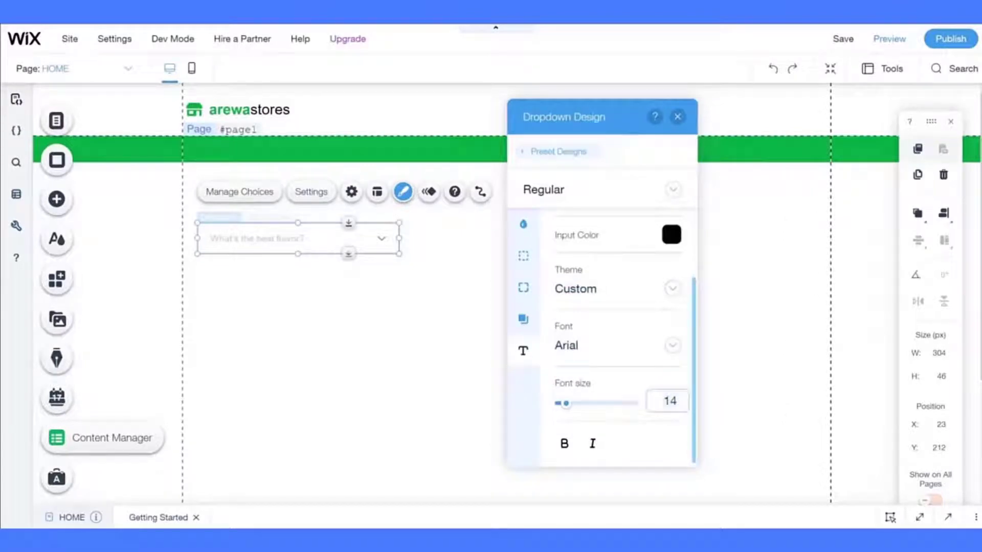
left_click(558, 199)
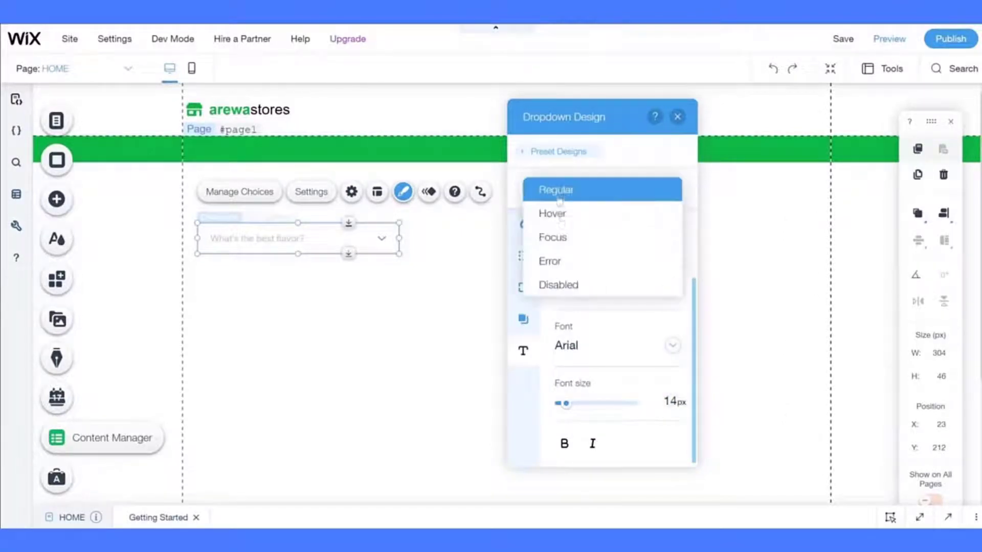
- For the Hover state, set a white background and a 1 px border
left_click(561, 223)
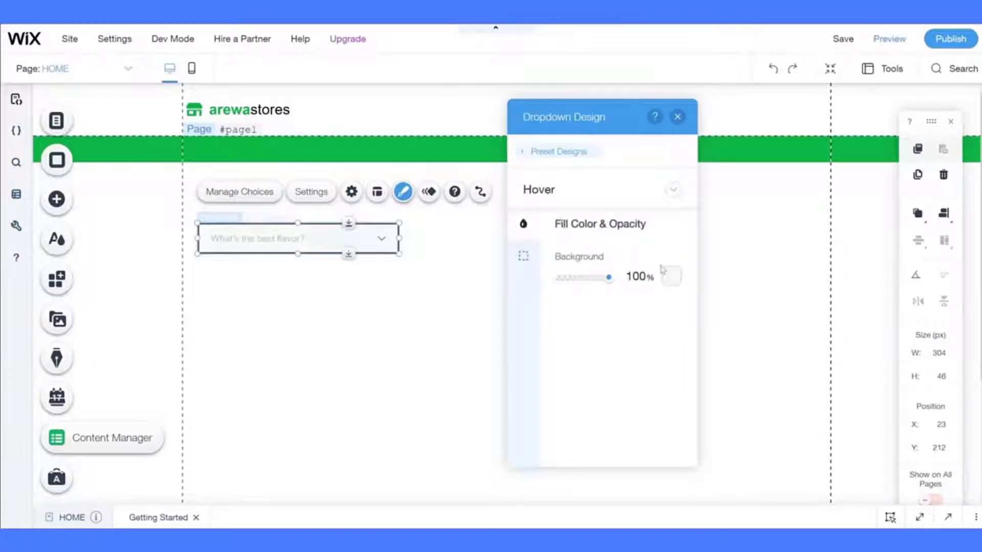
left_click(672, 276)
left_click(693, 311)
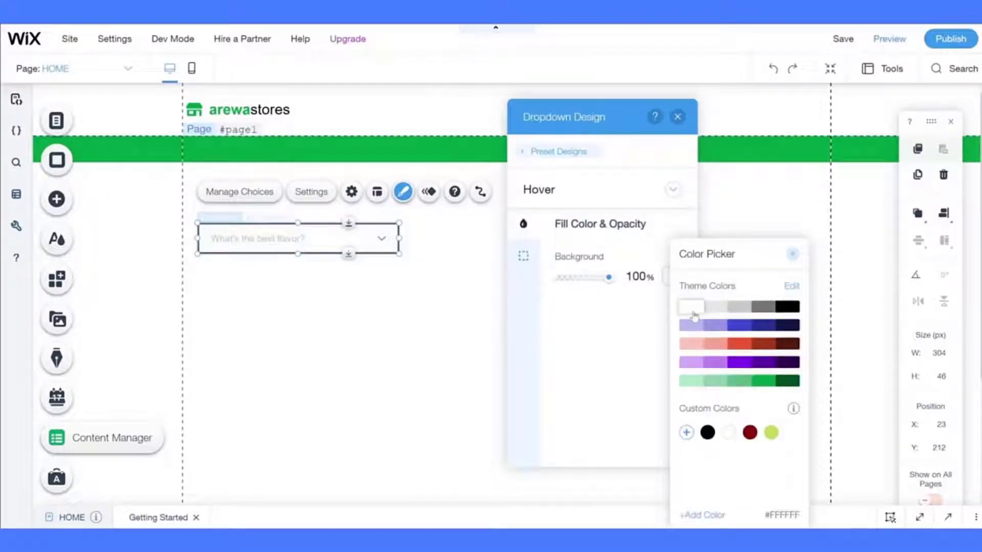
left_click(598, 313)
left_click(525, 257)
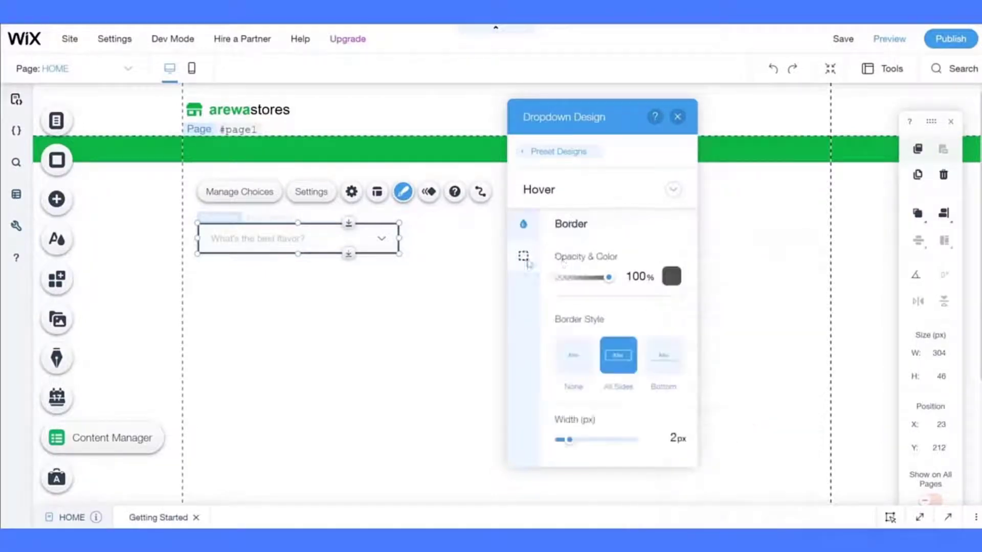
left_click(672, 276)
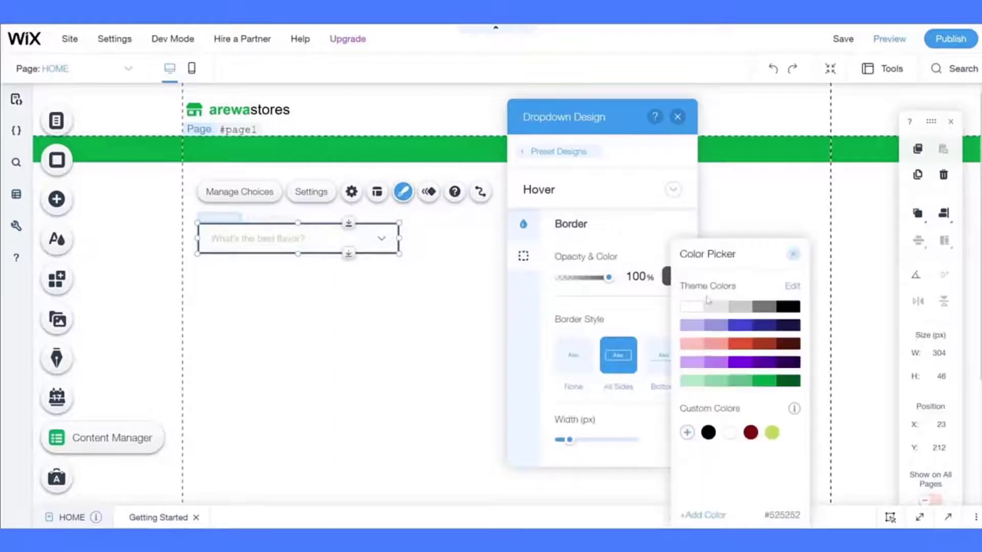
left_click(604, 310)
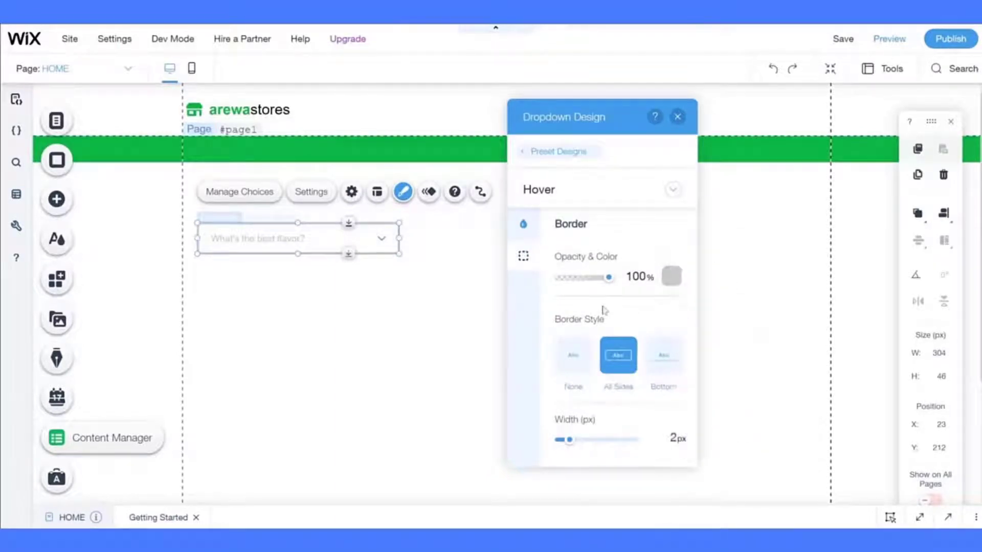
left_click(671, 438)
key("BackSpace")
type("1")
key("Return")
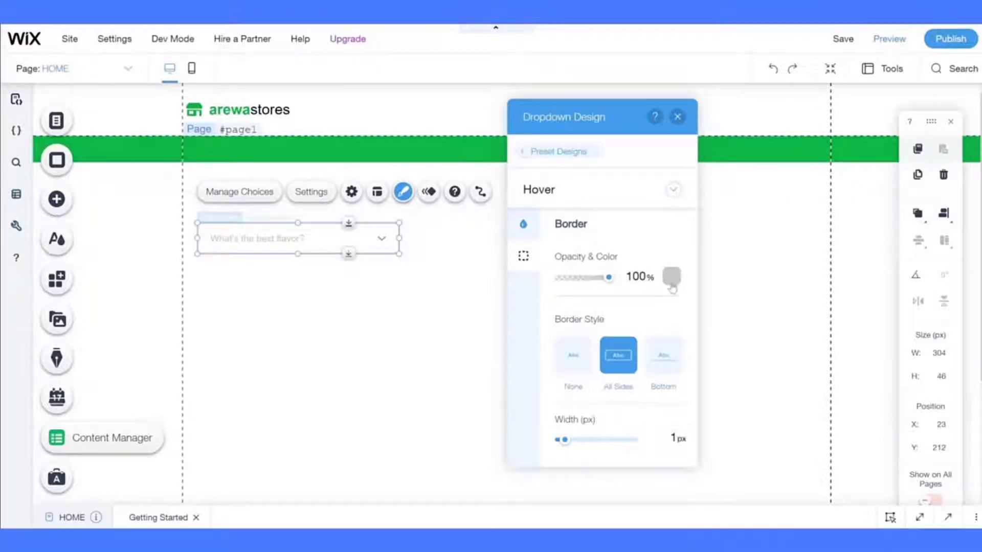
left_click(672, 289)
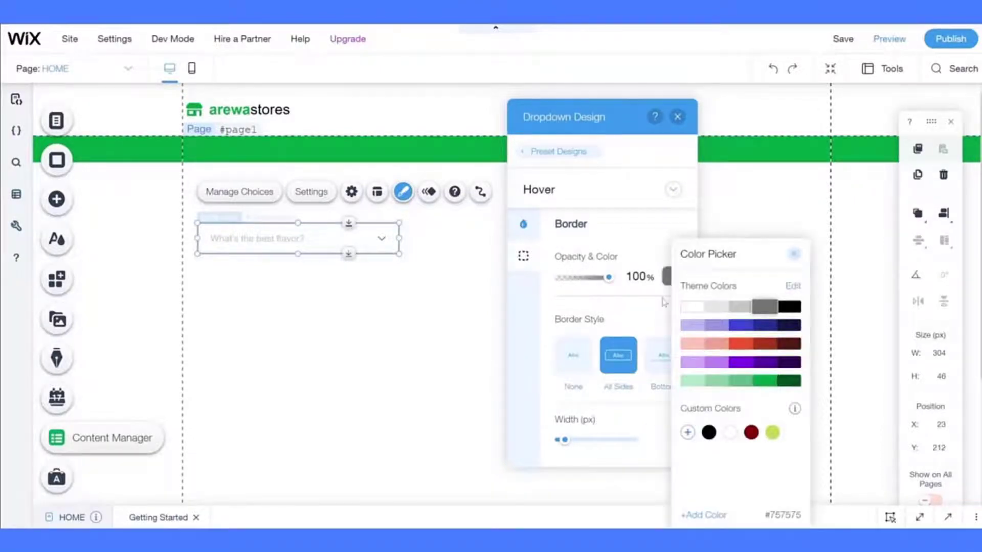
left_click(665, 302)
- For the Focus state, set a 1 px grey #757575 border
left_click(576, 193)
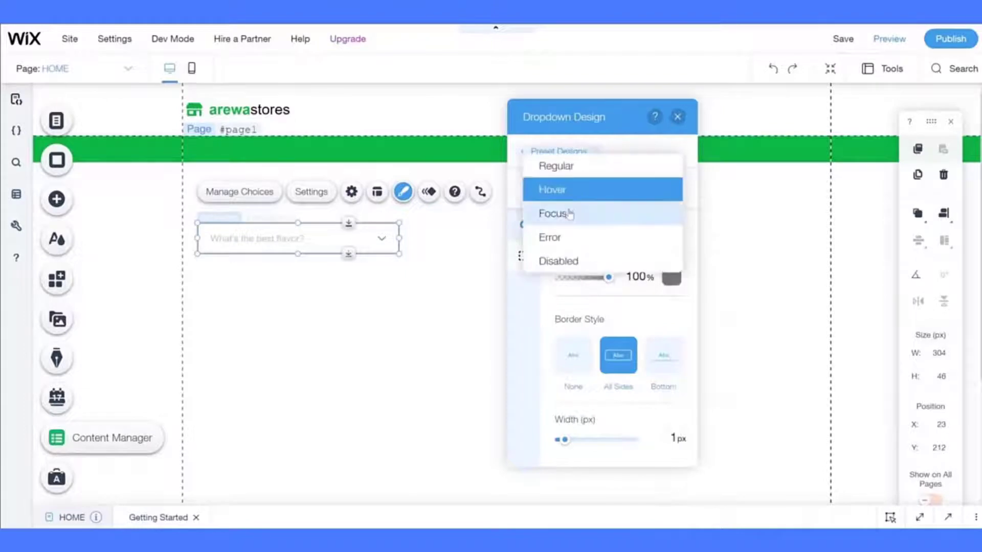
left_click(569, 214)
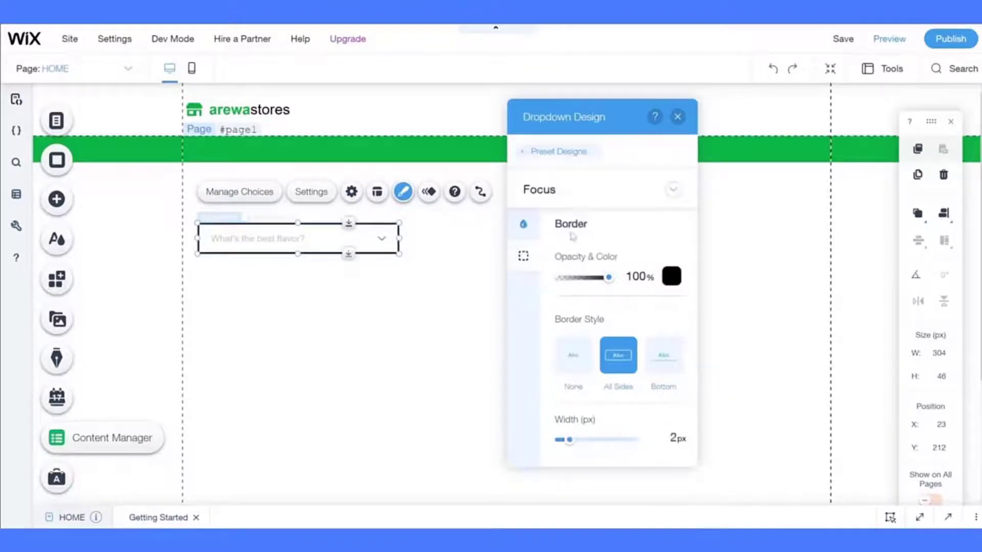
left_click(671, 277)
left_click(751, 311)
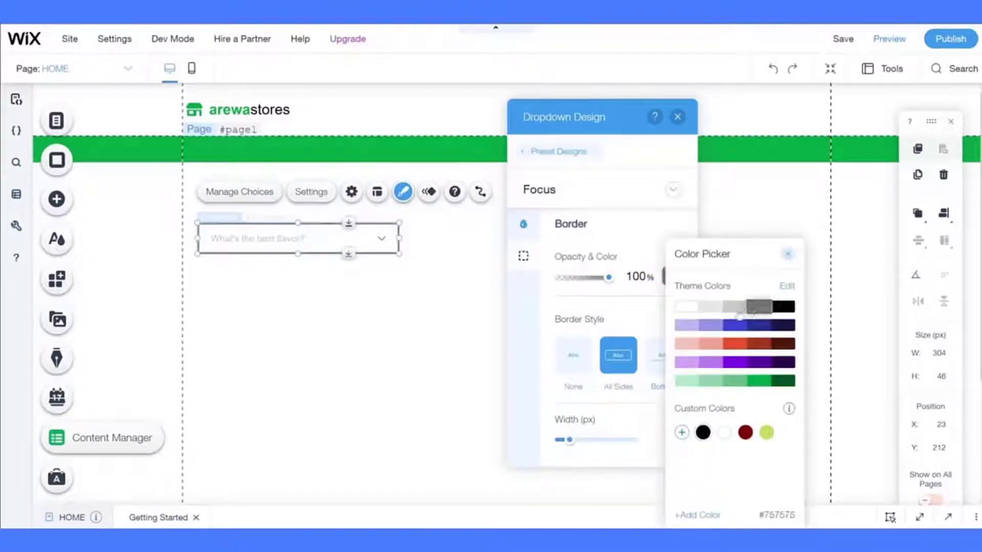
left_click(621, 301)
left_click(663, 442)
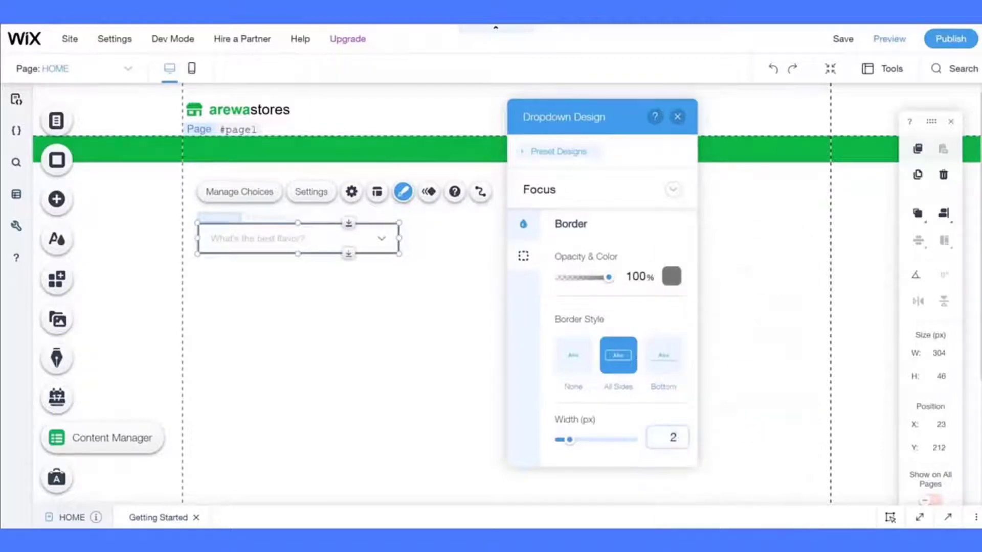
type("1")
key("Return")
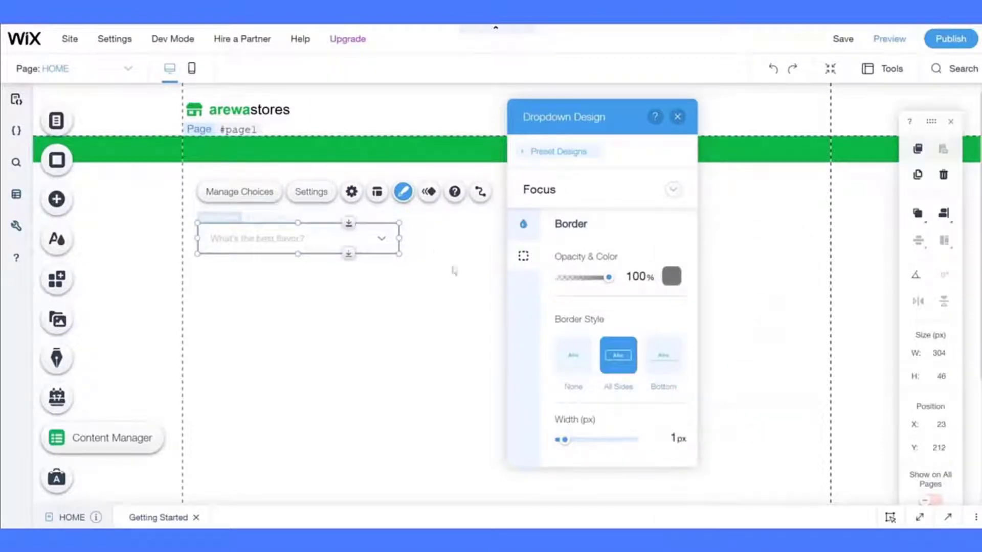
- In Layout, set the dropdown's placeholder padding to 10 px
left_click(378, 203)
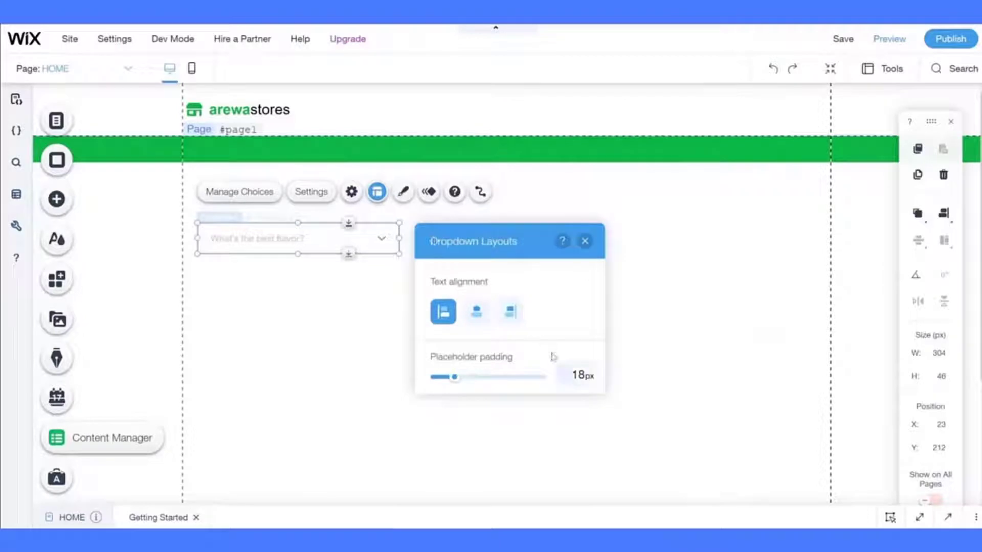
left_click(576, 375)
type("10")
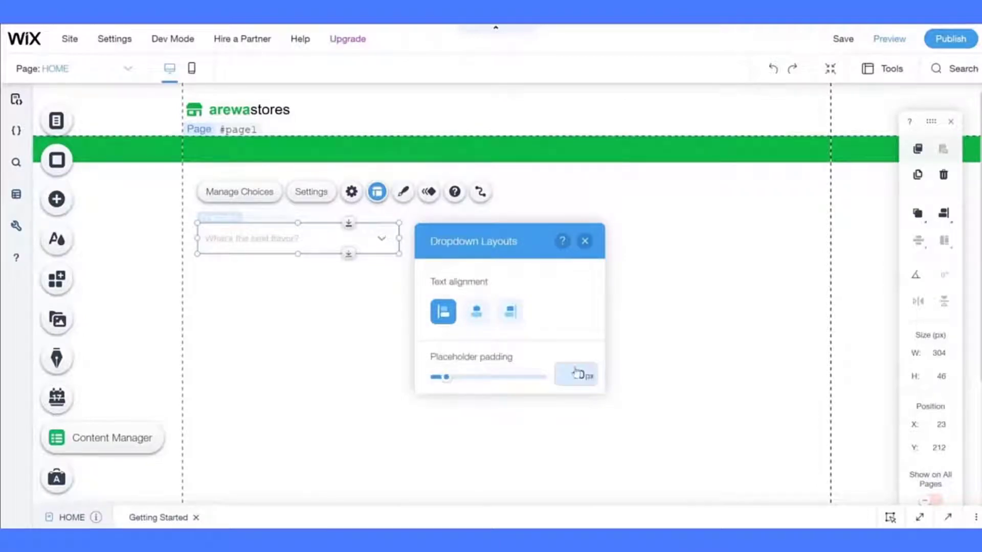
key("Return")
- In Settings, uncheck Required and change the placeholder text to 'Categories'
left_click(306, 193)
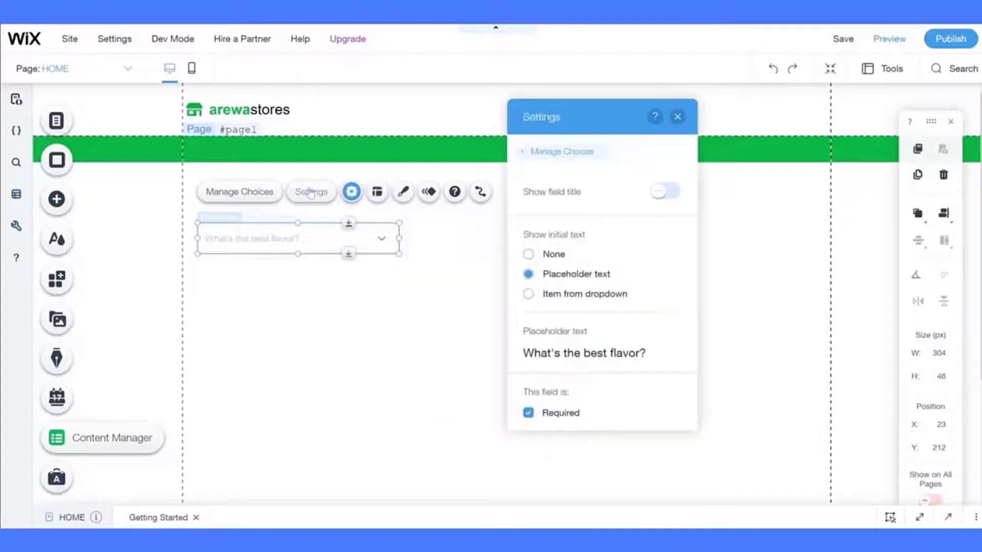
left_click(541, 415)
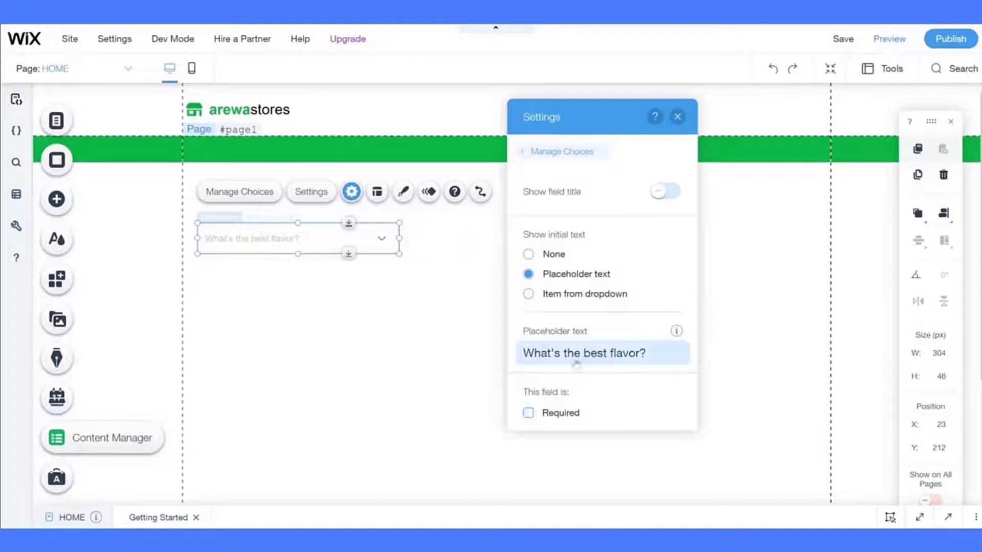
key("ctrl+a")
type("Cat")
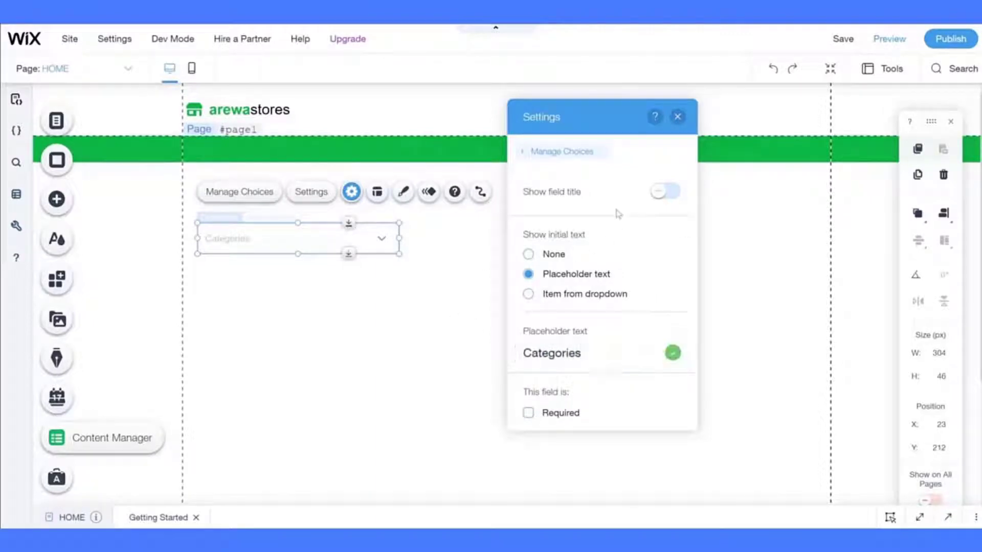
left_click(678, 118)
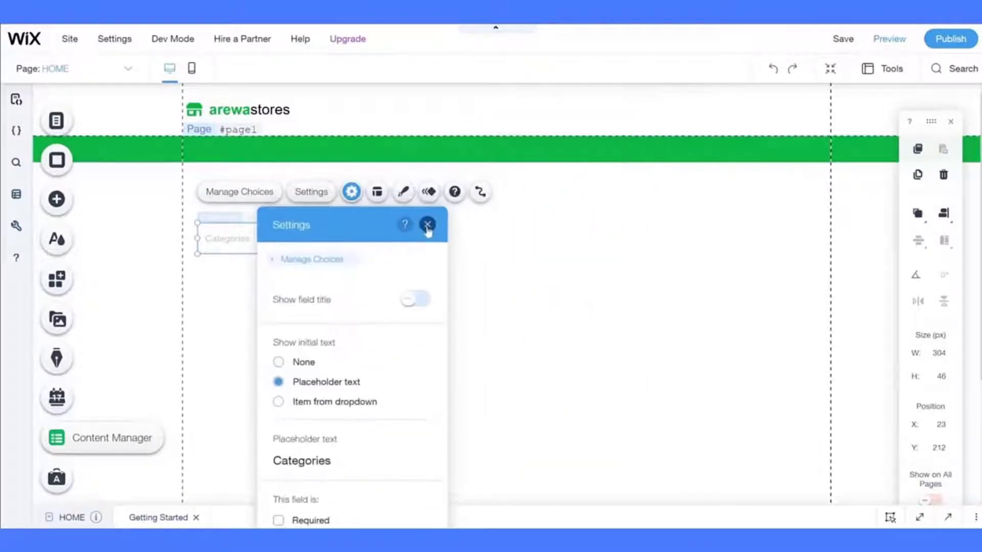
left_click(435, 243)
- Set the Categories dropdown width to 130 px and move it into the header beside arewastores
left_click(345, 243)
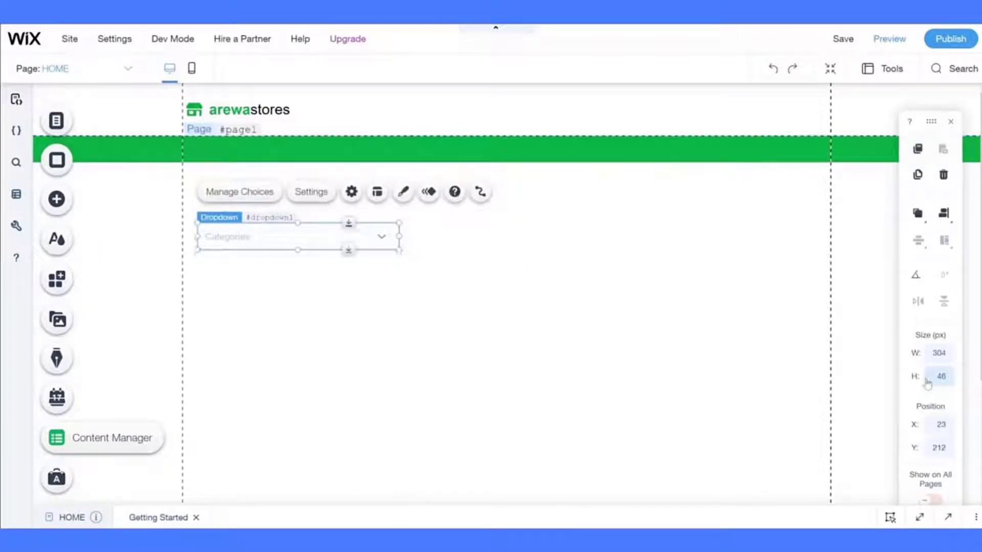
left_click(528, 332)
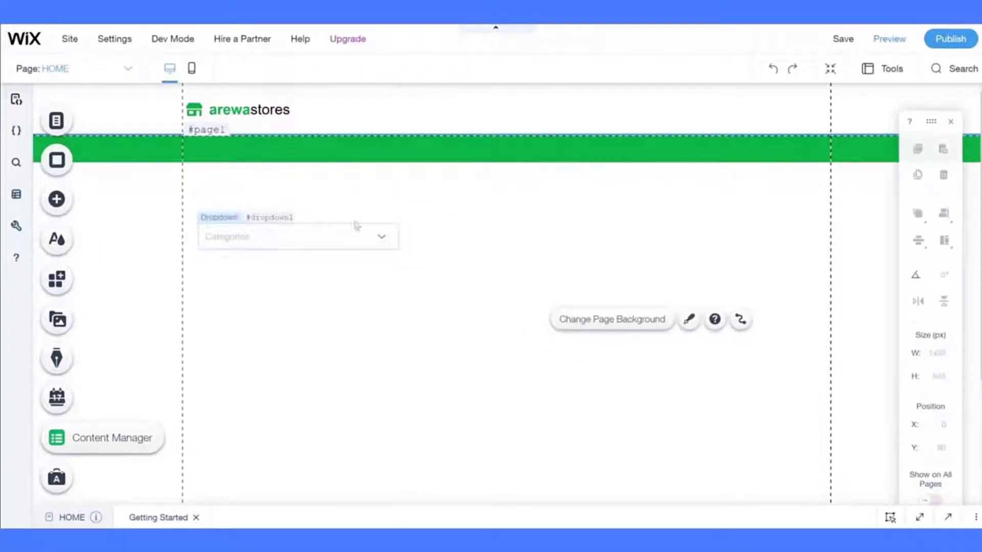
left_click(354, 225)
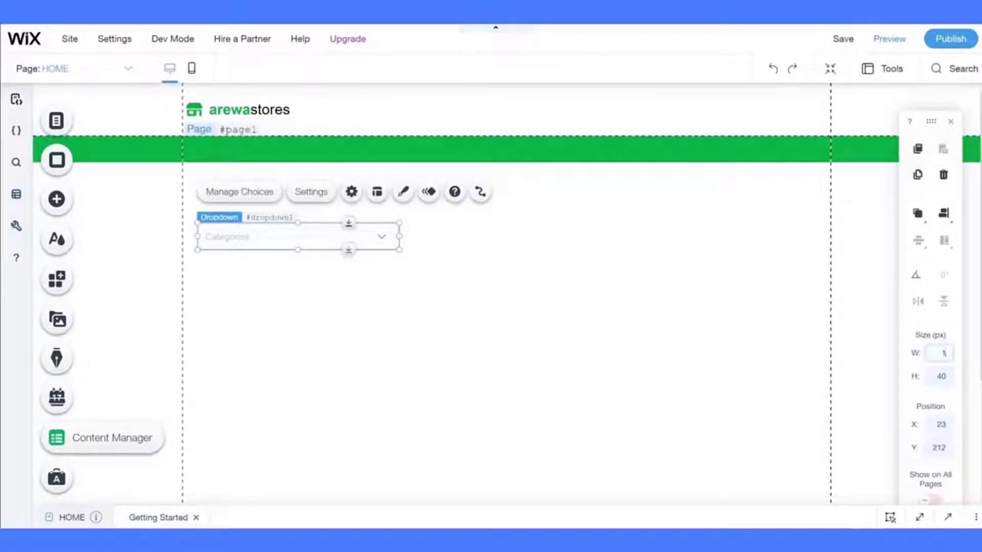
left_click(938, 361)
type("120")
key("Return")
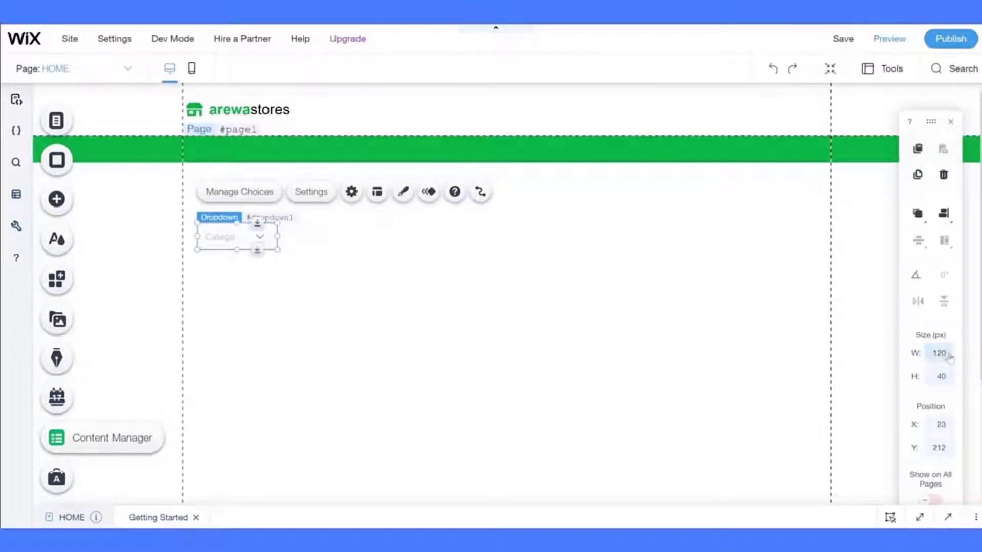
key("Return")
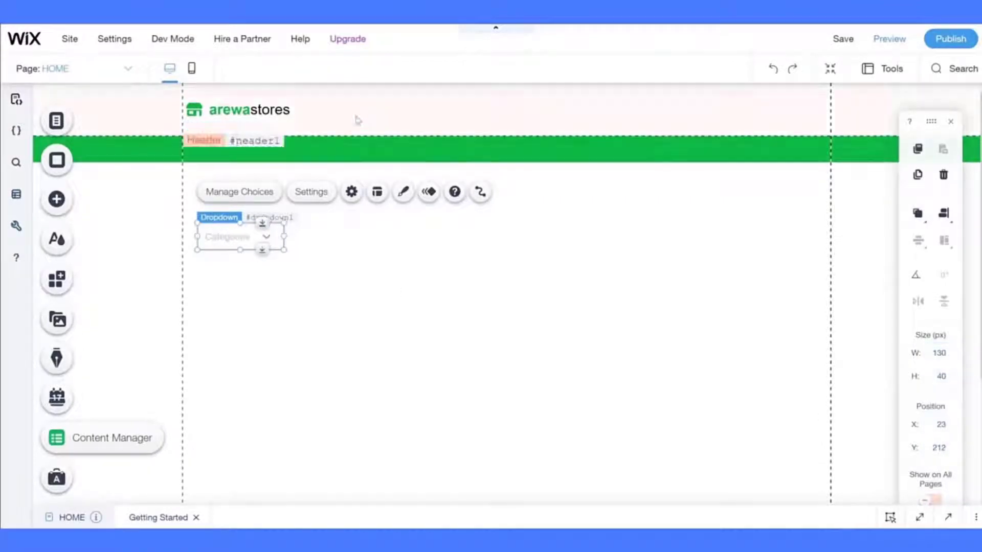
left_click_drag(244, 236, 411, 110)
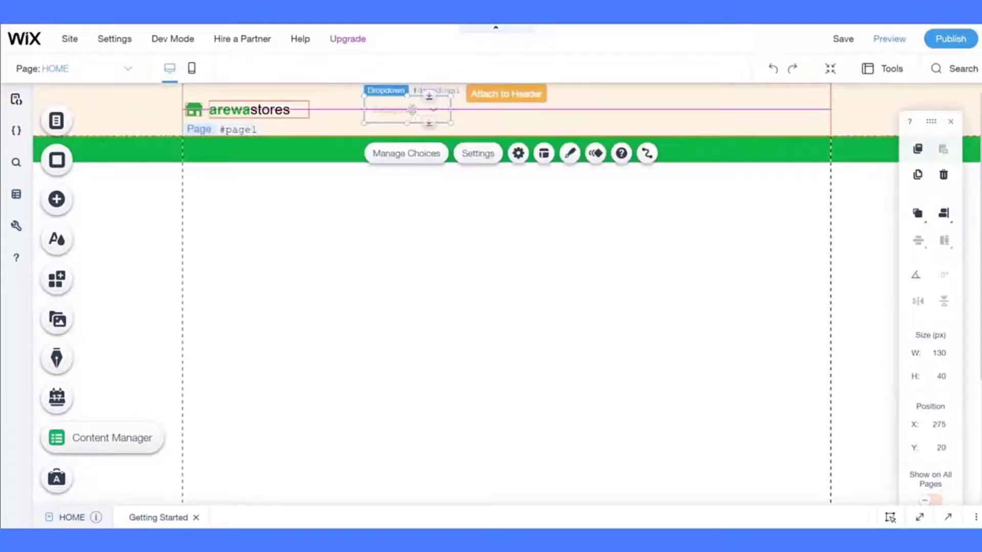
left_click(363, 248)
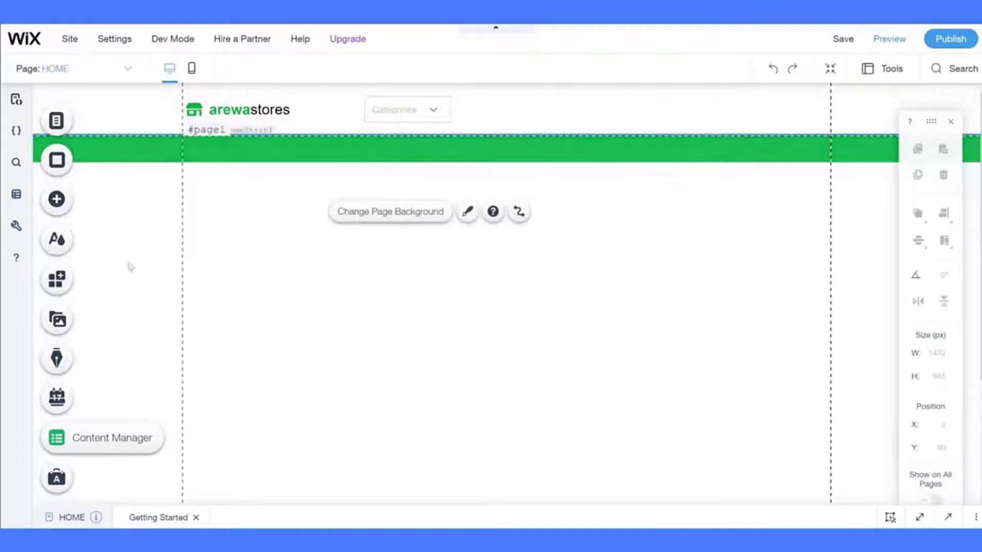
- Add a text input element to the page
left_click(57, 199)
scroll(332, 204, "down", 5)
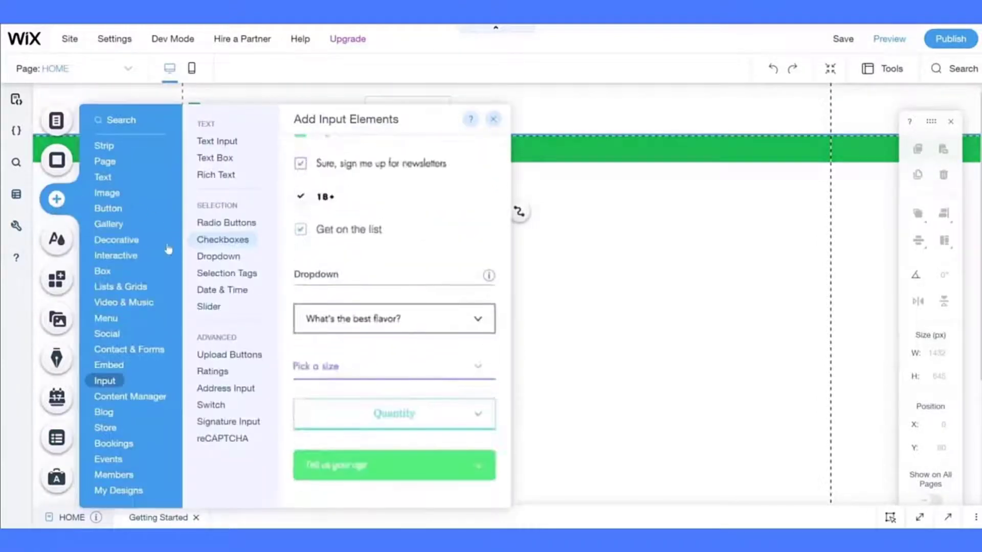
scroll(332, 204, "up", 3)
left_click(220, 142)
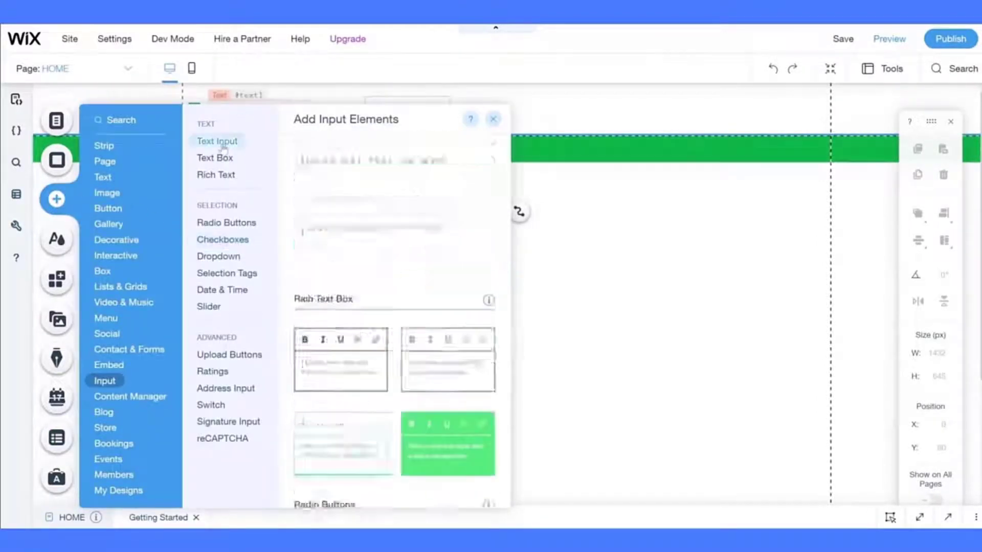
left_click_drag(571, 262, 370, 263)
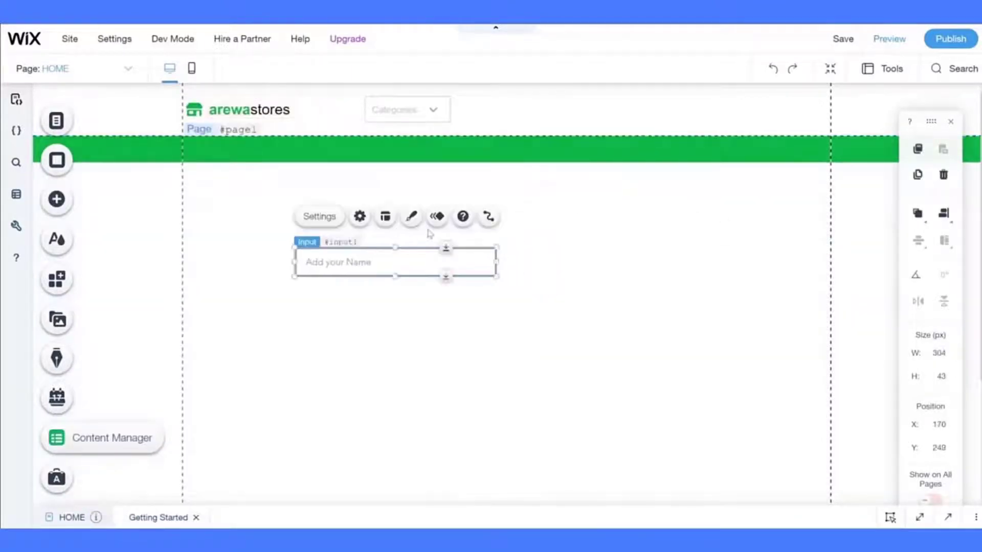
- Make the input field's background fill white
left_click(411, 217)
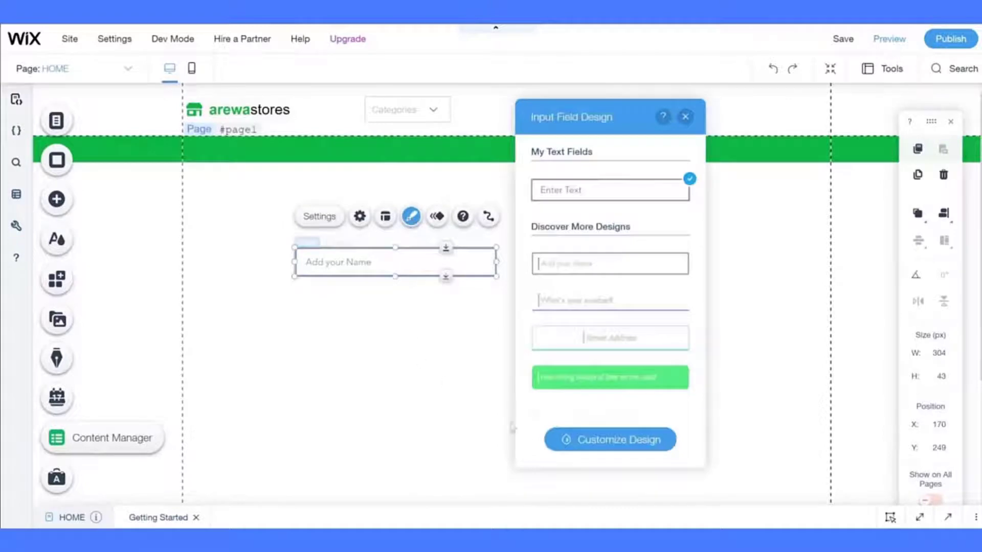
left_click(565, 439)
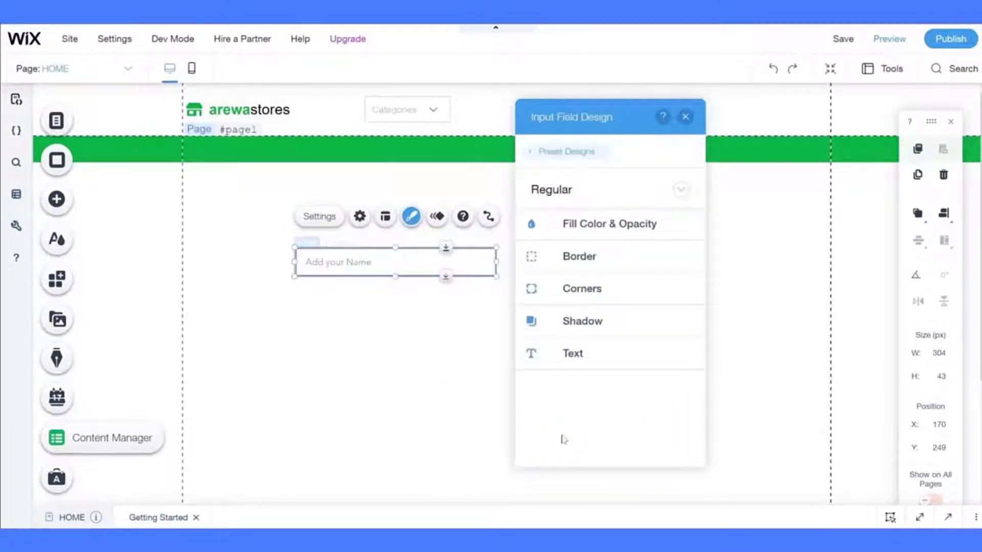
left_click(580, 241)
left_click(678, 278)
left_click(702, 326)
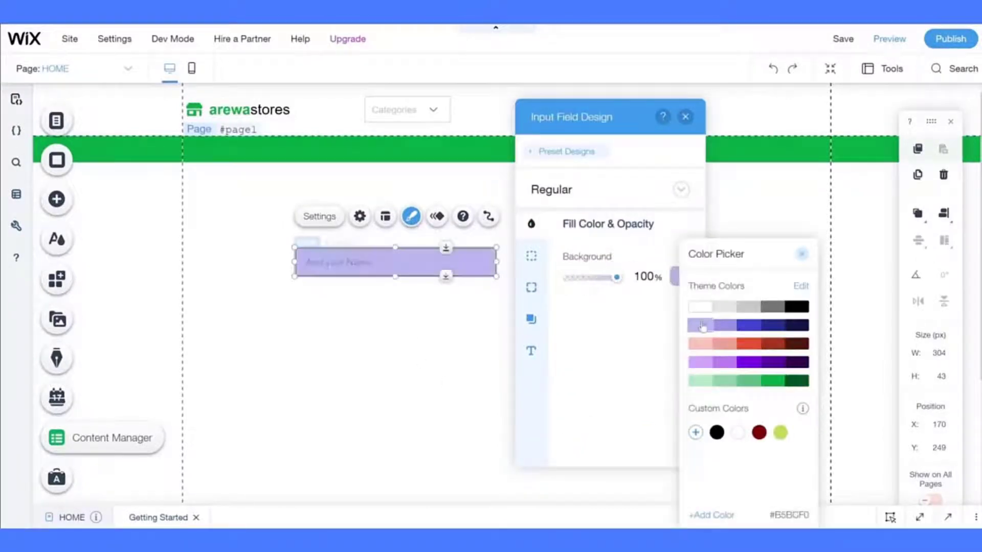
left_click(695, 306)
left_click(591, 310)
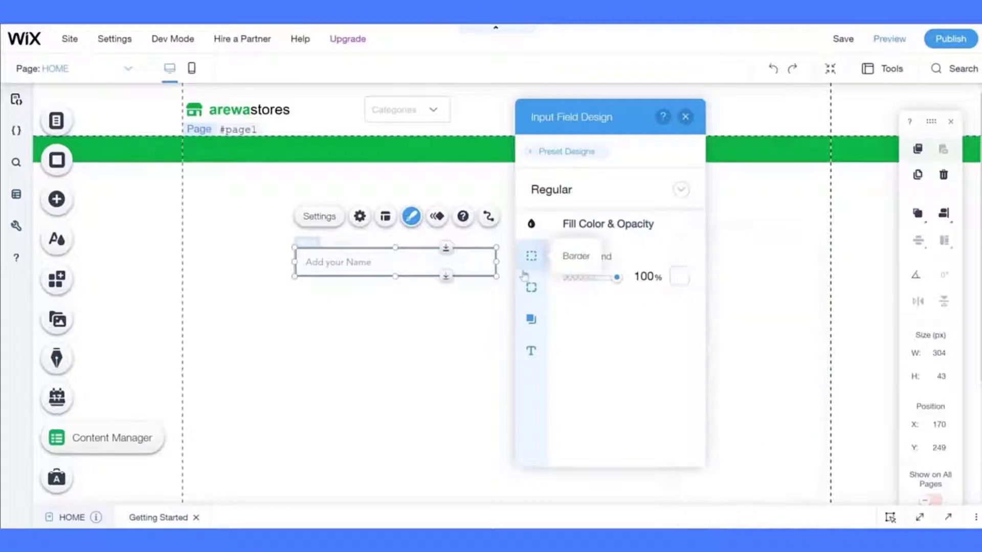
- Give the input a 1 px light grey (#C7C7C7) border
left_click(531, 255)
left_click(666, 443)
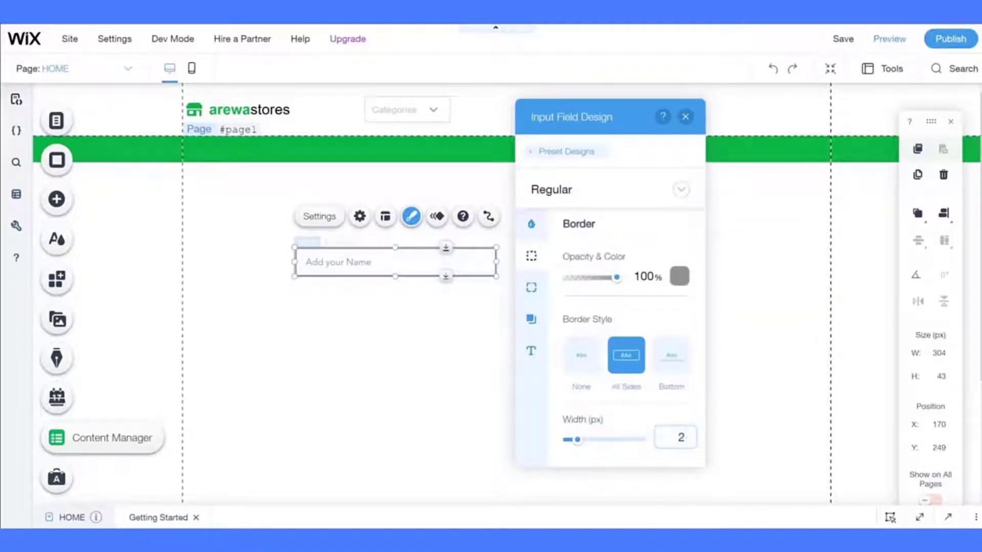
left_click(684, 281)
left_click(749, 312)
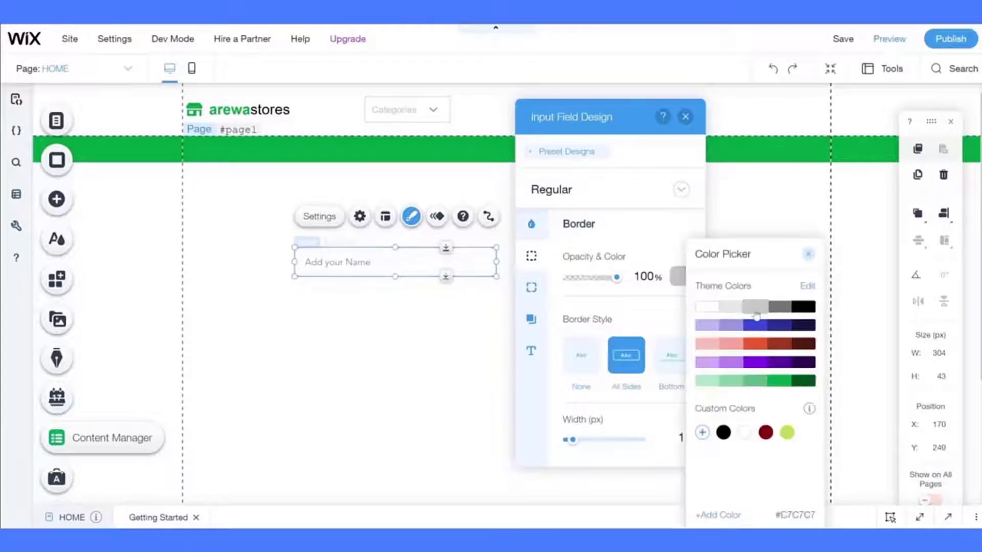
left_click(625, 317)
left_click(530, 294)
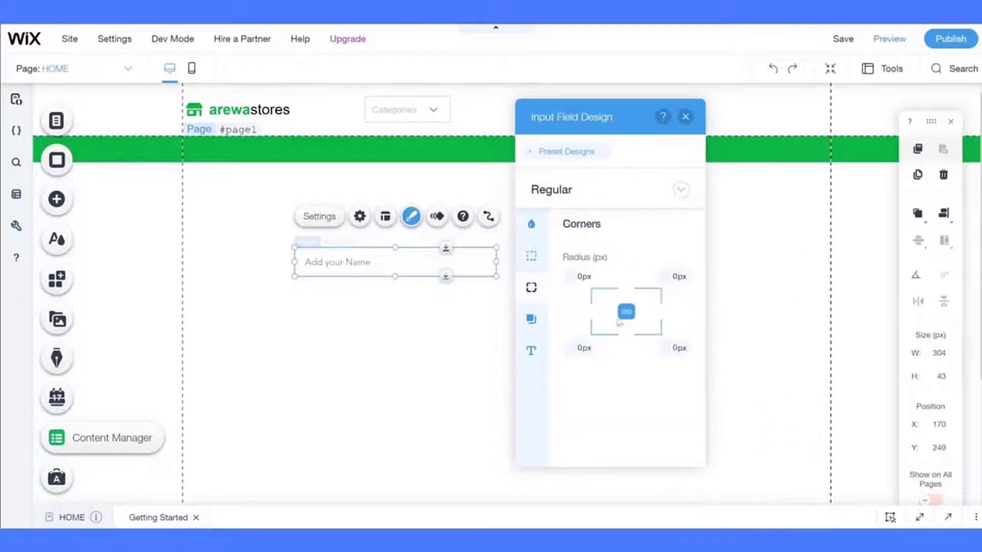
left_click(536, 327)
- Make the placeholder text light grey in the Arial font
left_click(532, 351)
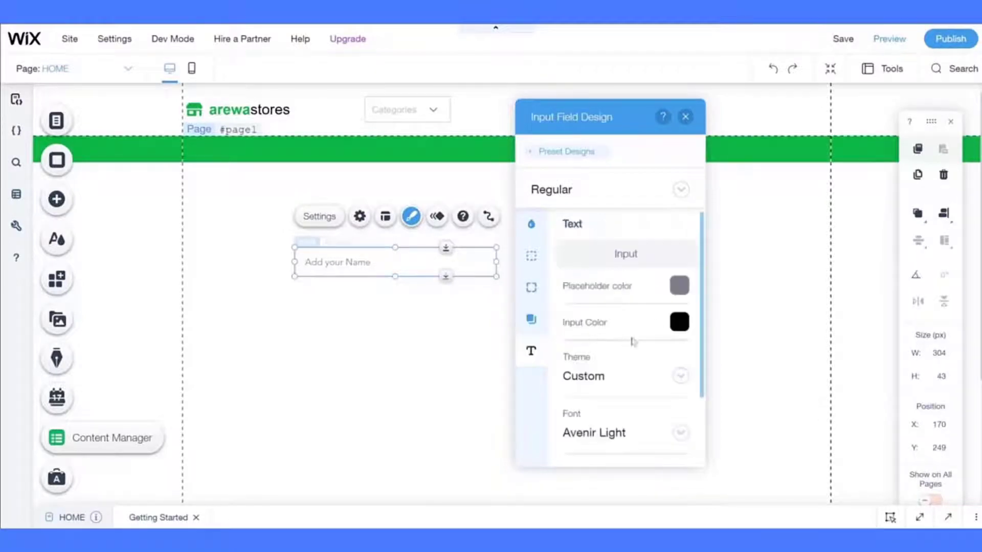
left_click(680, 286)
left_click(577, 215)
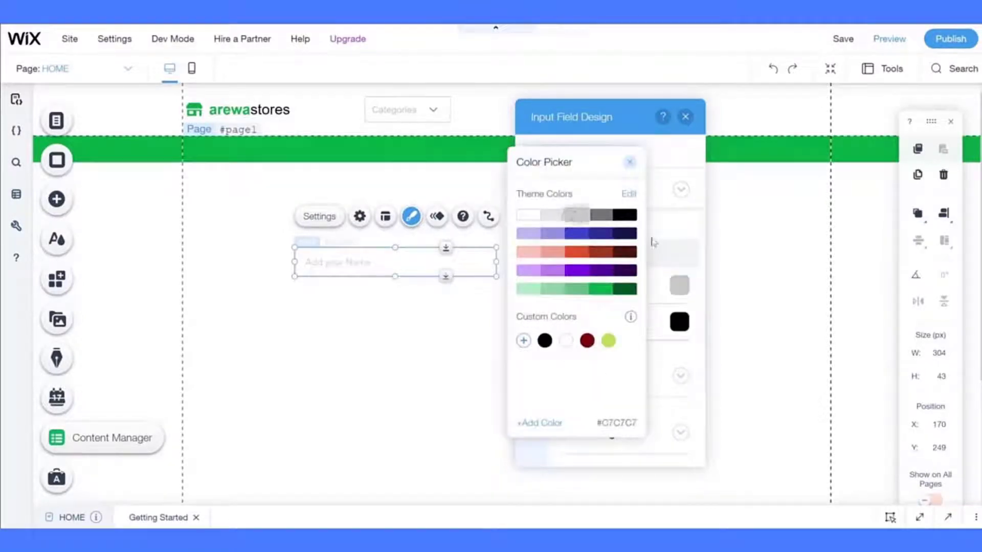
left_click(653, 241)
left_click(607, 432)
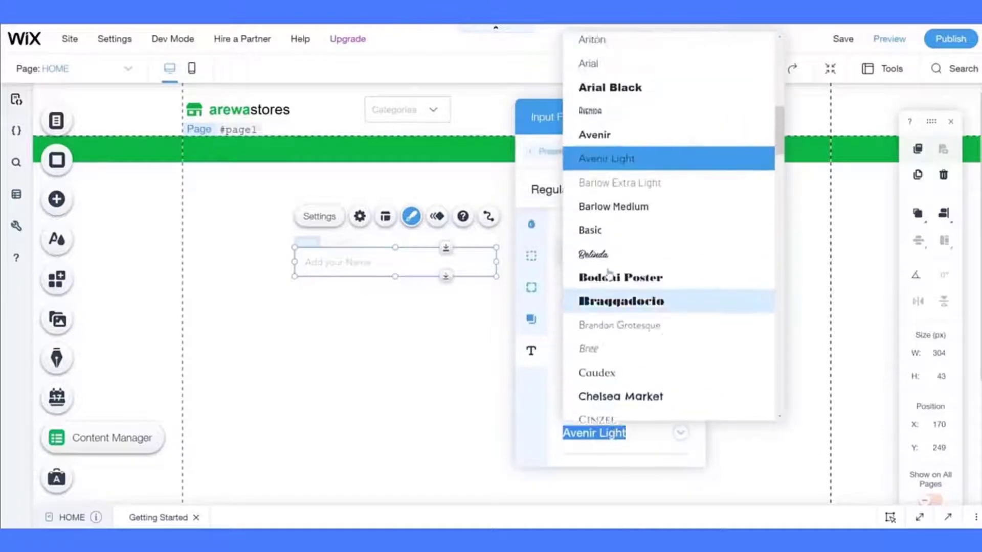
scroll(608, 274, "up", 2)
left_click(588, 151)
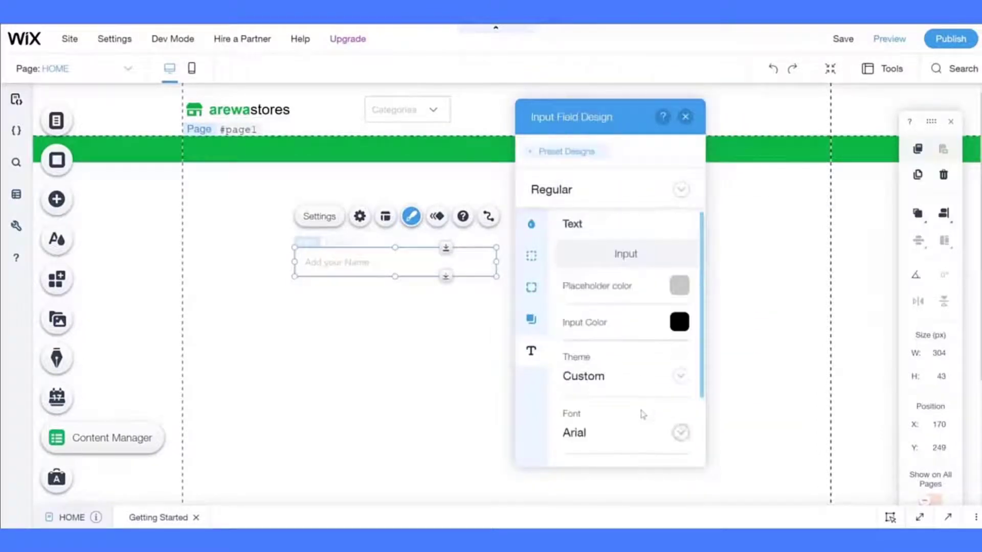
- Give the Hover state a 1 px dark grey border
left_click(569, 192)
left_click(565, 212)
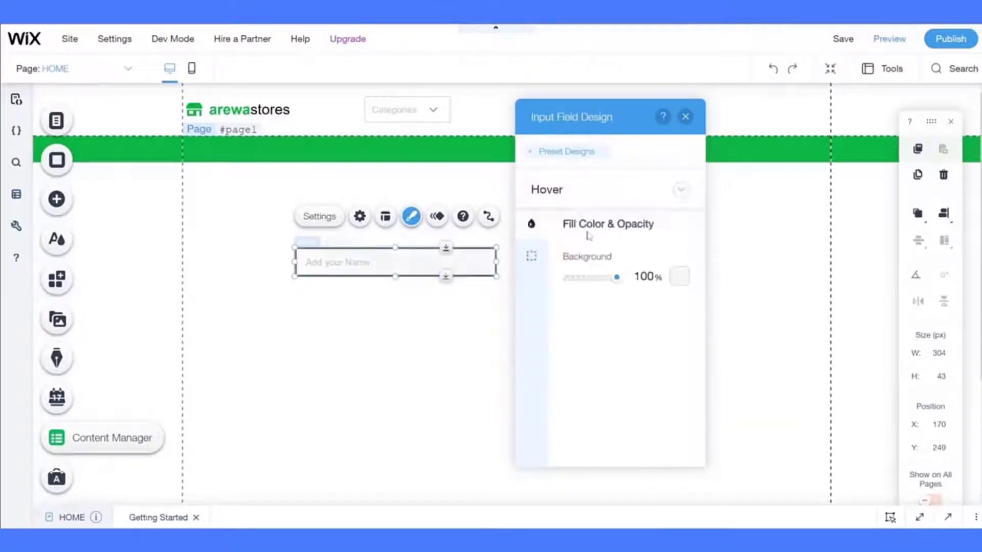
left_click(679, 280)
left_click(534, 261)
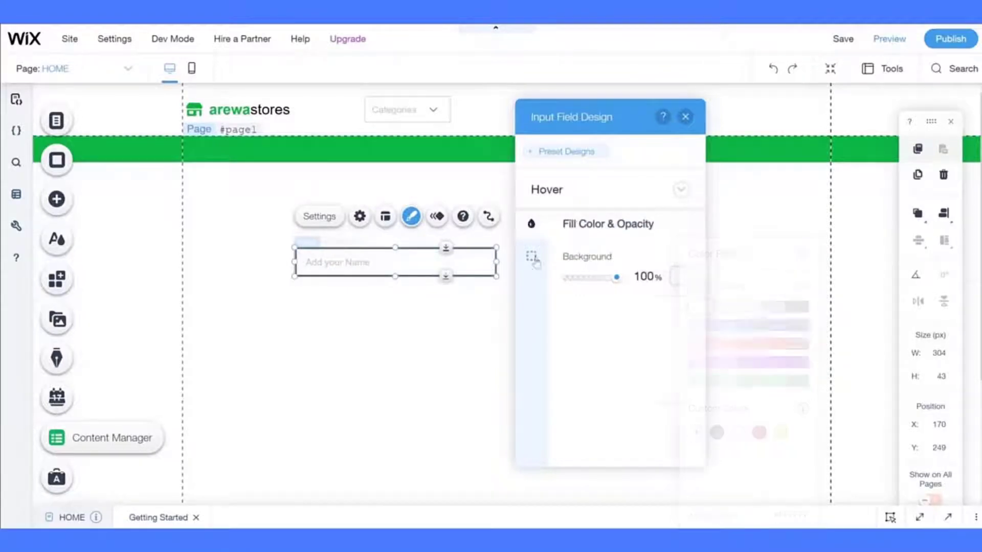
left_click(679, 278)
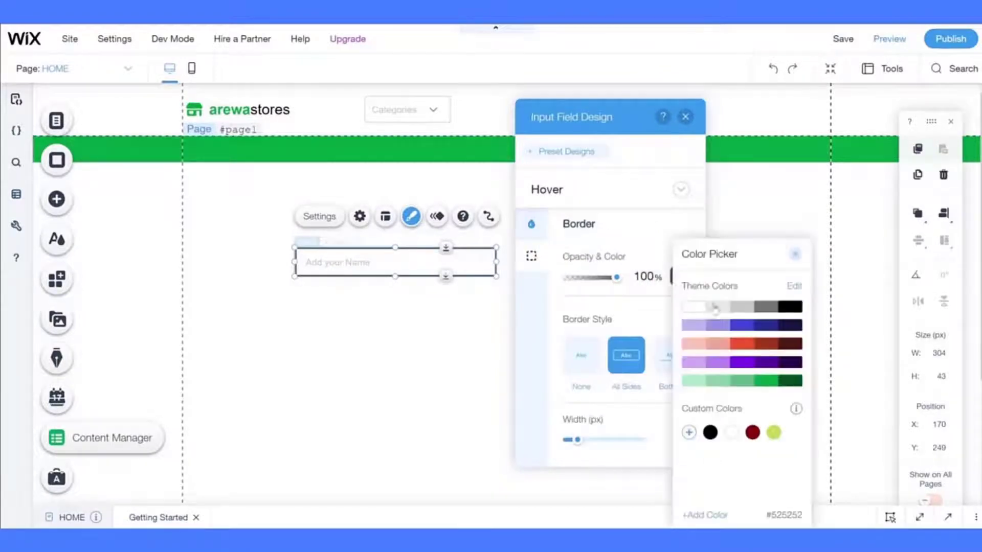
left_click(740, 309)
left_click(679, 279)
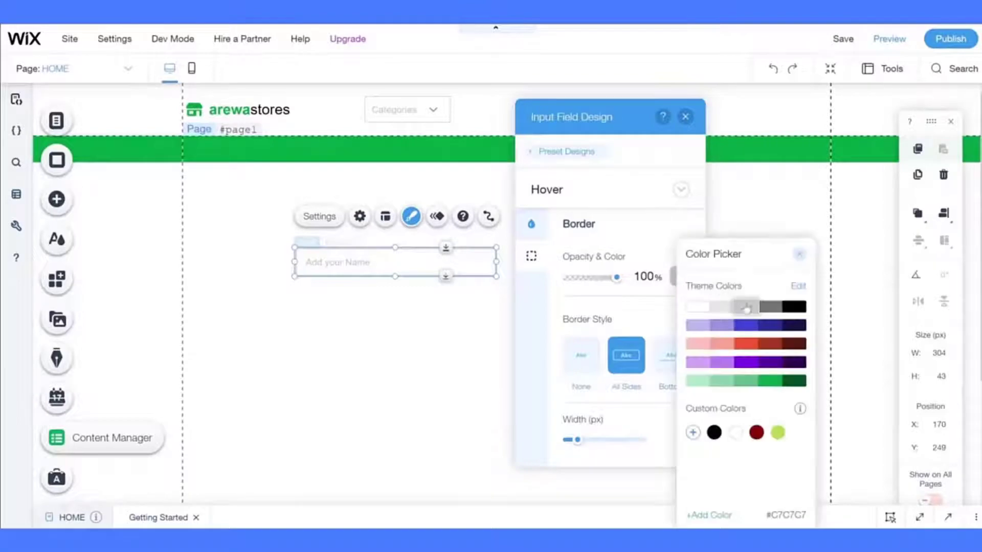
left_click(767, 307)
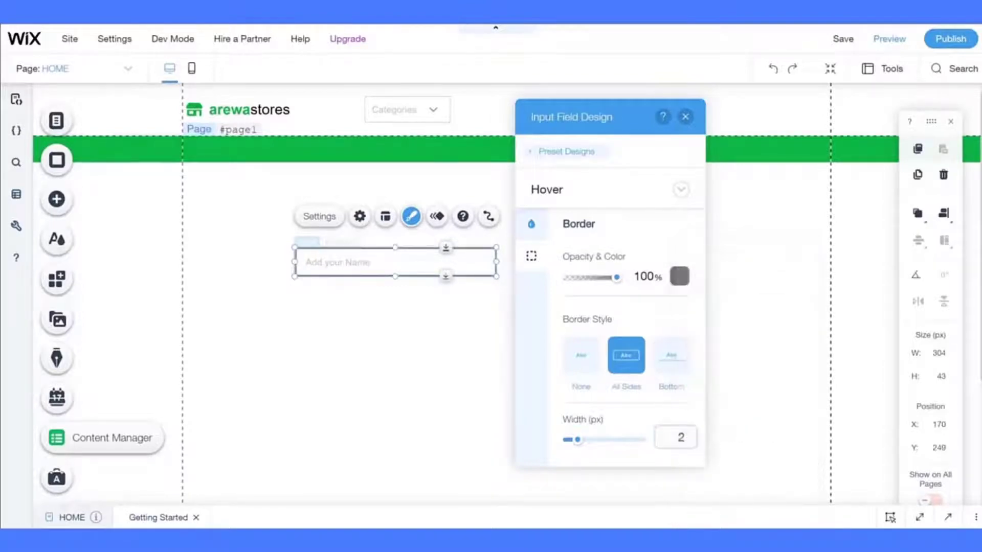
key("BackSpace")
type("1")
key("Return")
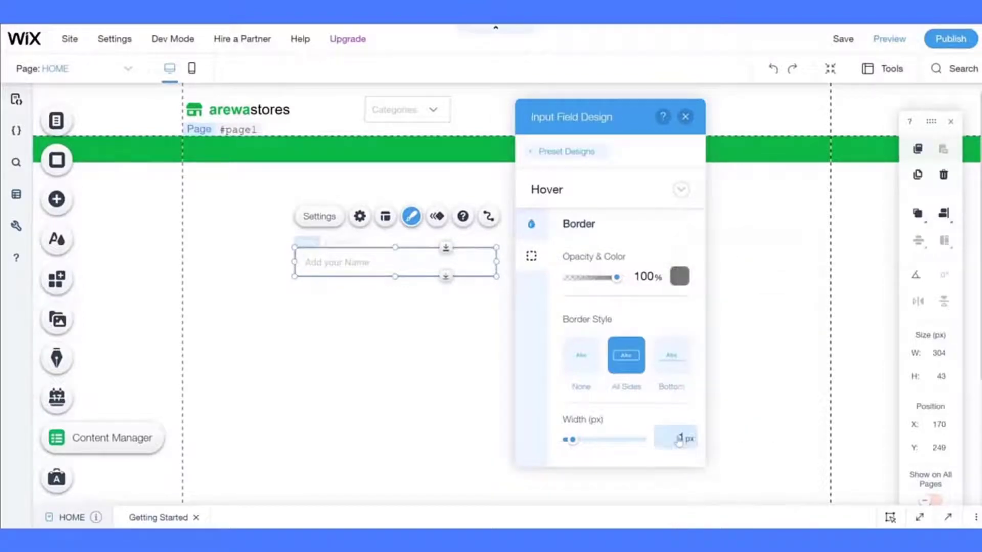
- Give the Focus state a 1 px grey border, then close the design panel
left_click(583, 199)
left_click(581, 214)
left_click(682, 438)
type("1")
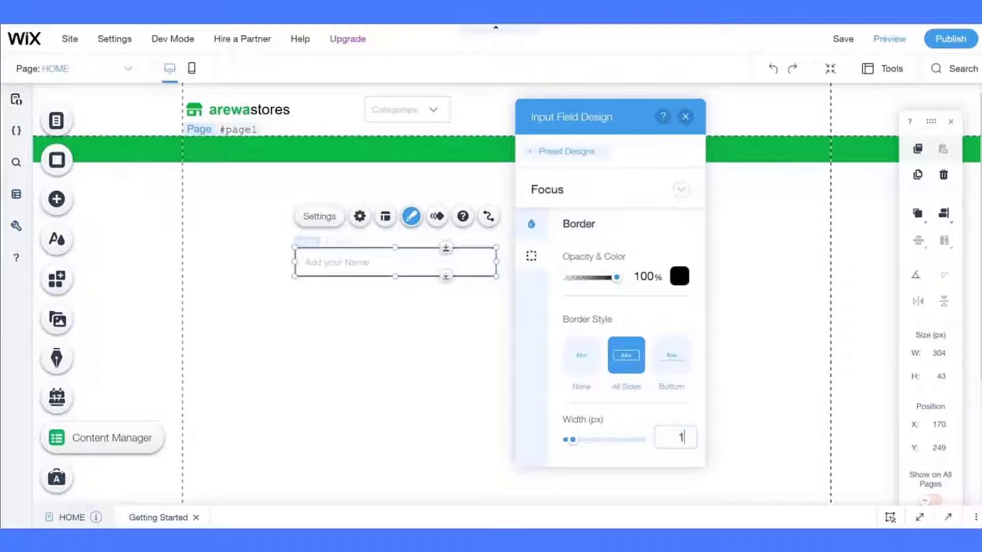
key("Return")
left_click(681, 279)
left_click(772, 306)
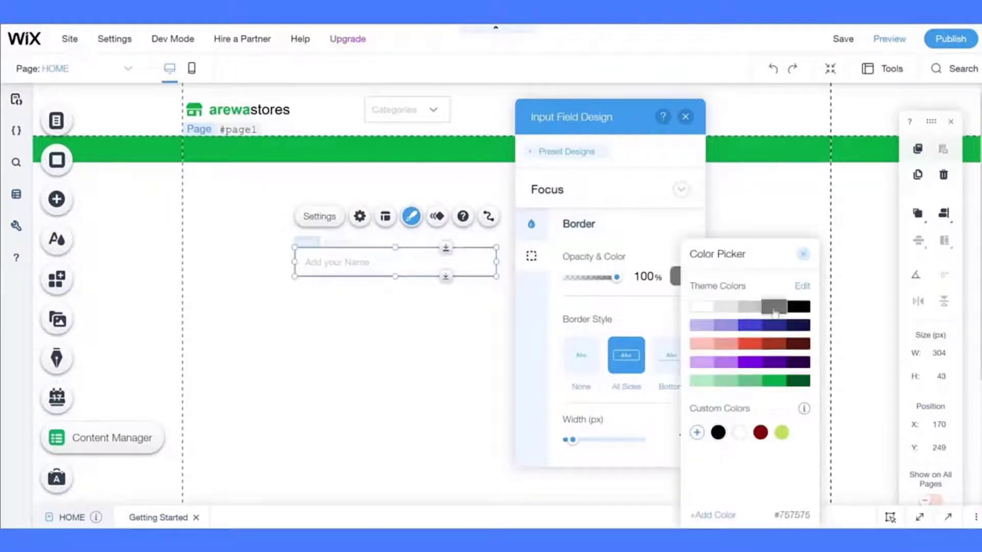
left_click(660, 192)
left_click(685, 116)
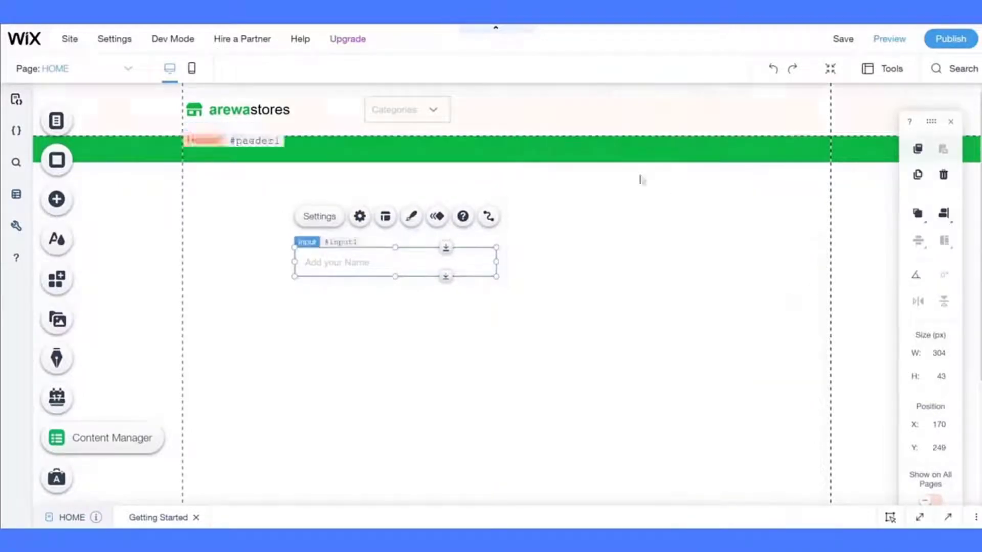
- Make the input 40 px tall with 10 px placeholder padding
left_click(935, 378)
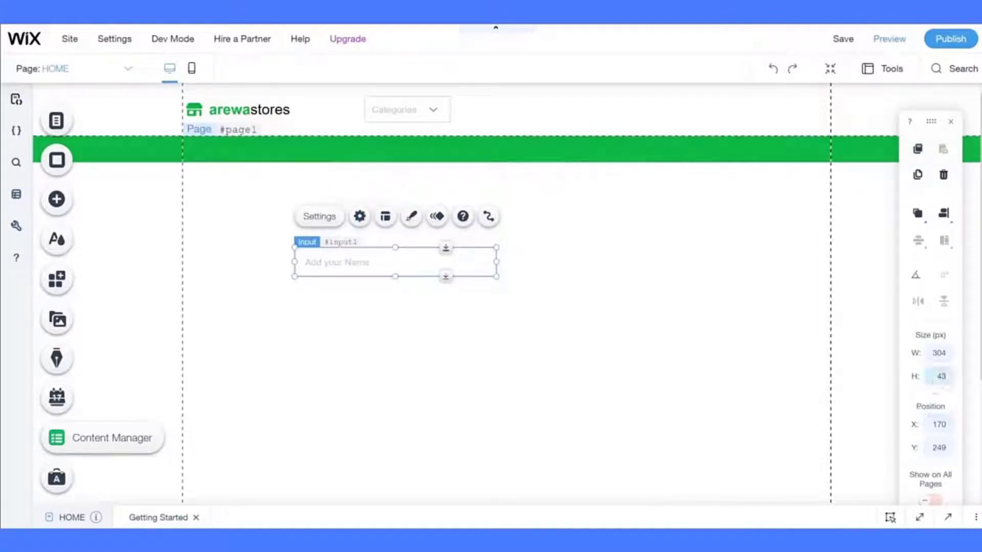
type("40")
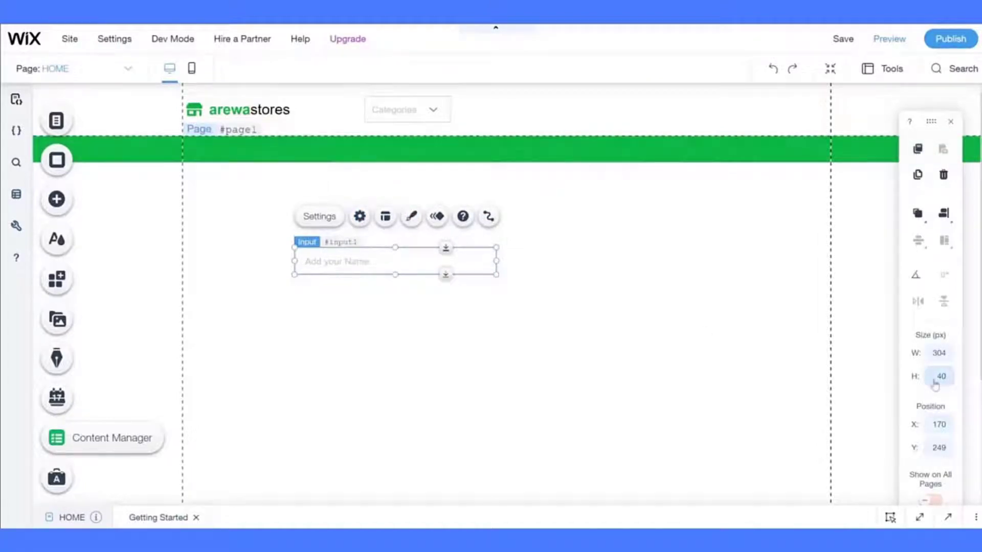
left_click(385, 216)
double_click(674, 400)
type("10")
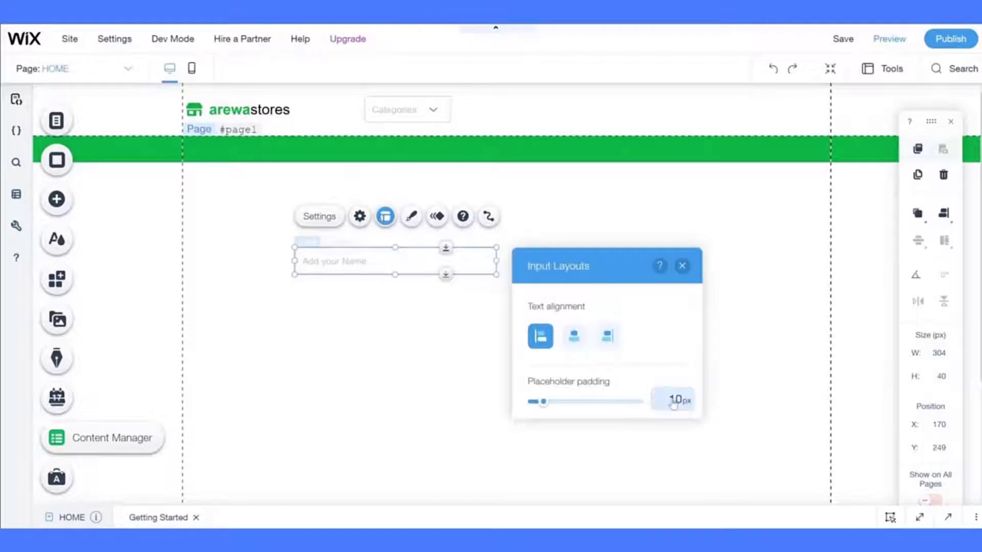
left_click(682, 266)
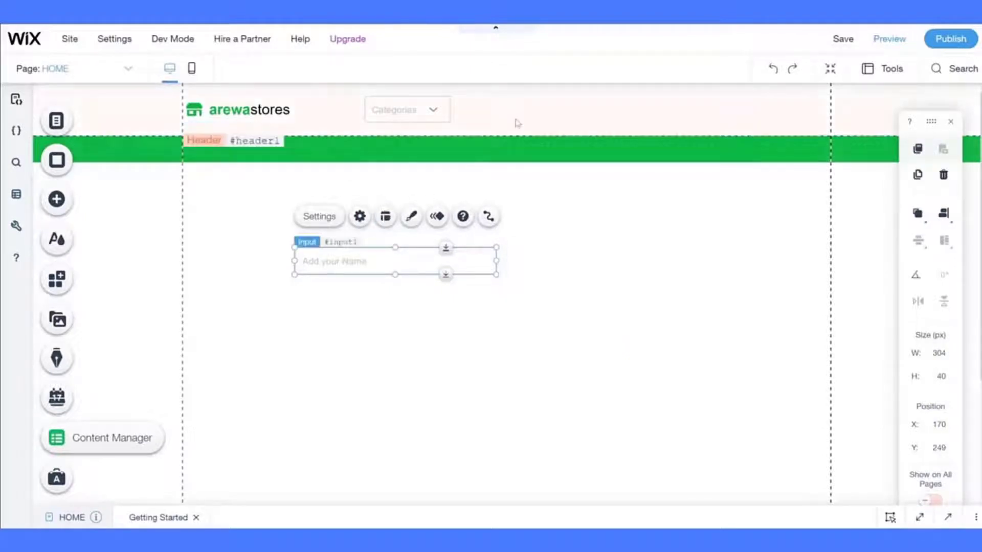
- Move the input into the header beside the Categories dropdown
left_click_drag(329, 260, 484, 95)
left_click(371, 282)
left_click(495, 109)
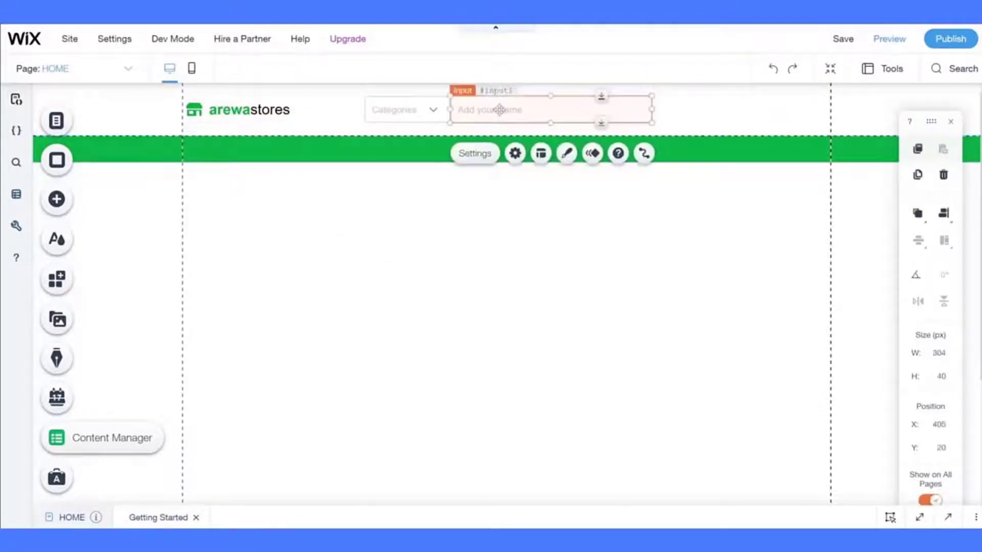
left_click(389, 252)
left_click(492, 109)
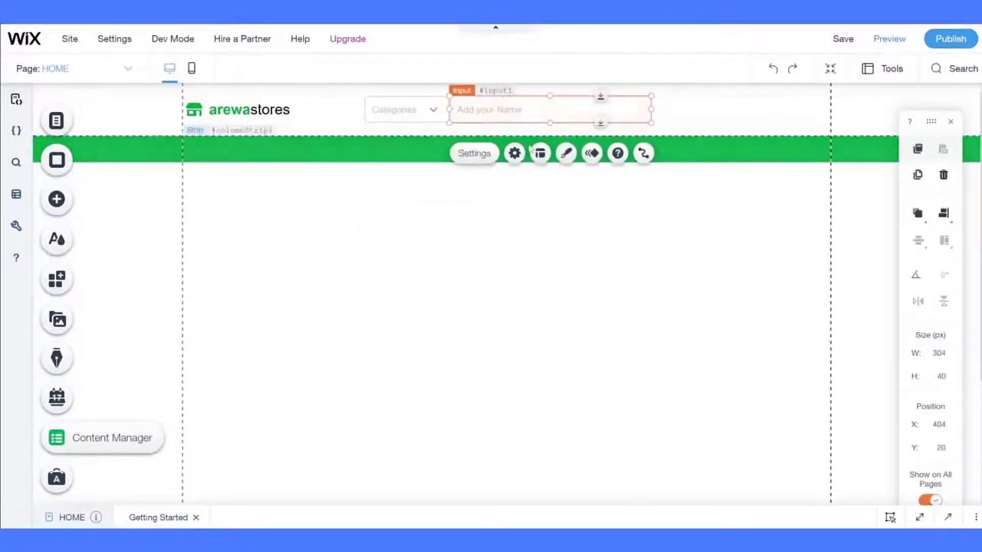
left_click(514, 153)
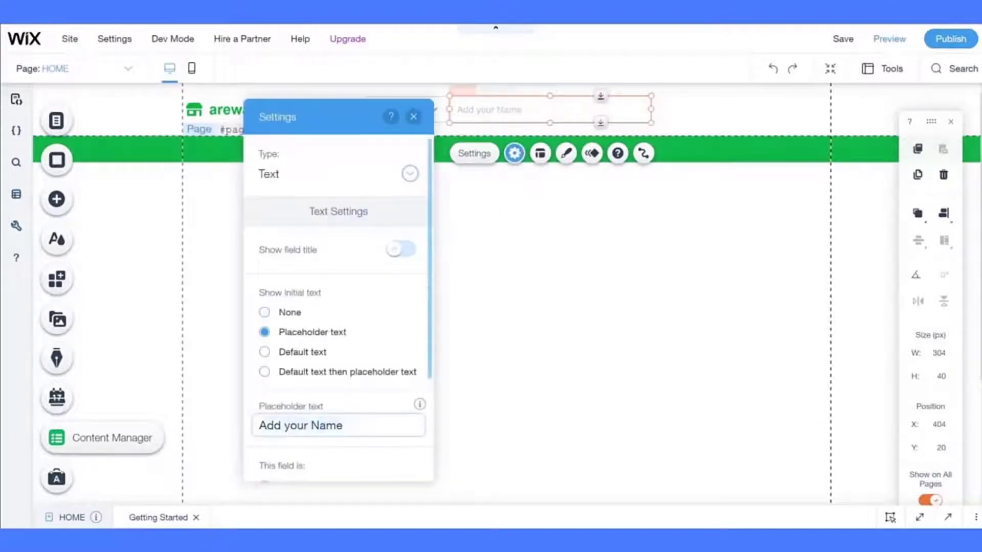
- Set the placeholder to "I'm shopping for..." and make the field not required
type("S")
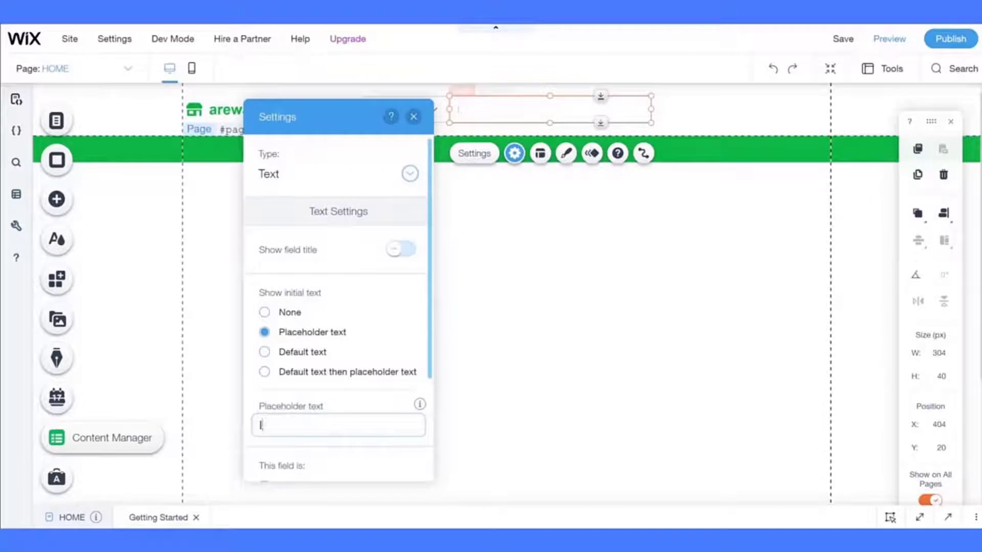
type("'m shopping for...")
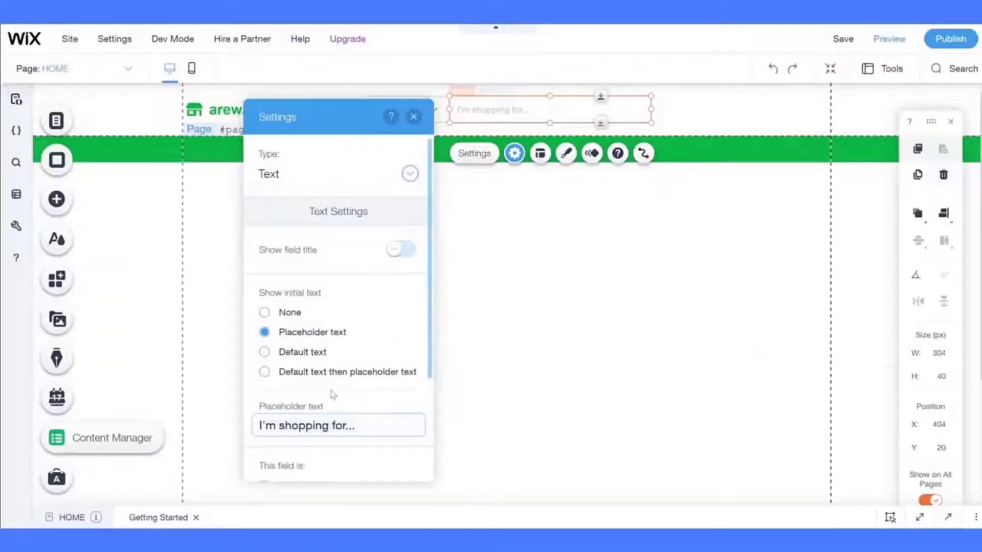
scroll(332, 394, "down", 3)
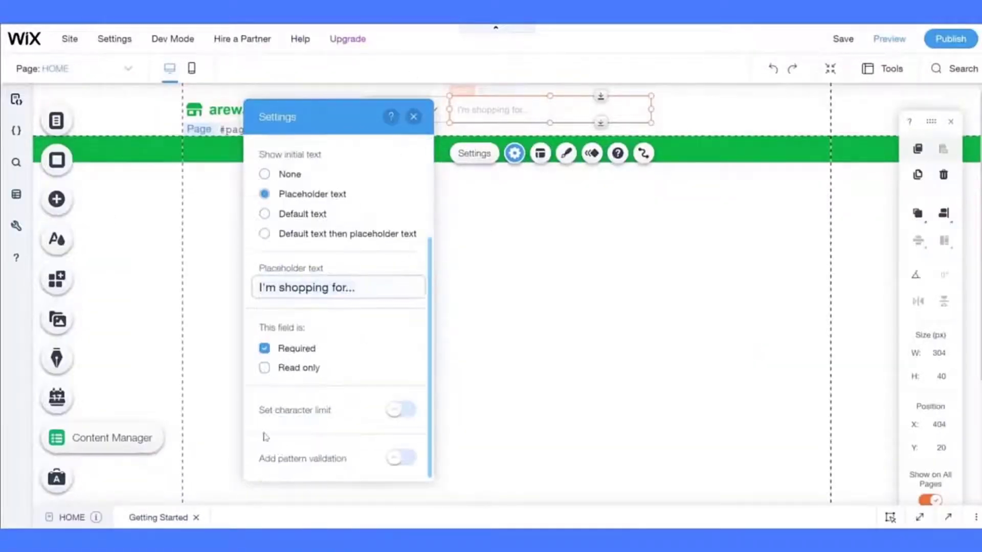
left_click(264, 349)
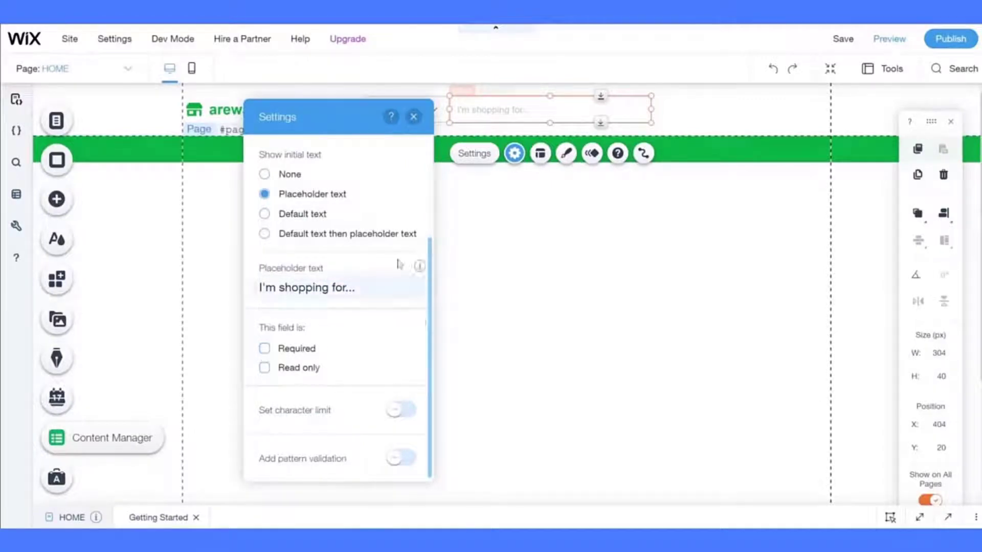
left_click(478, 253)
- Narrow the input to 230 px wide and save the site
left_click(573, 121)
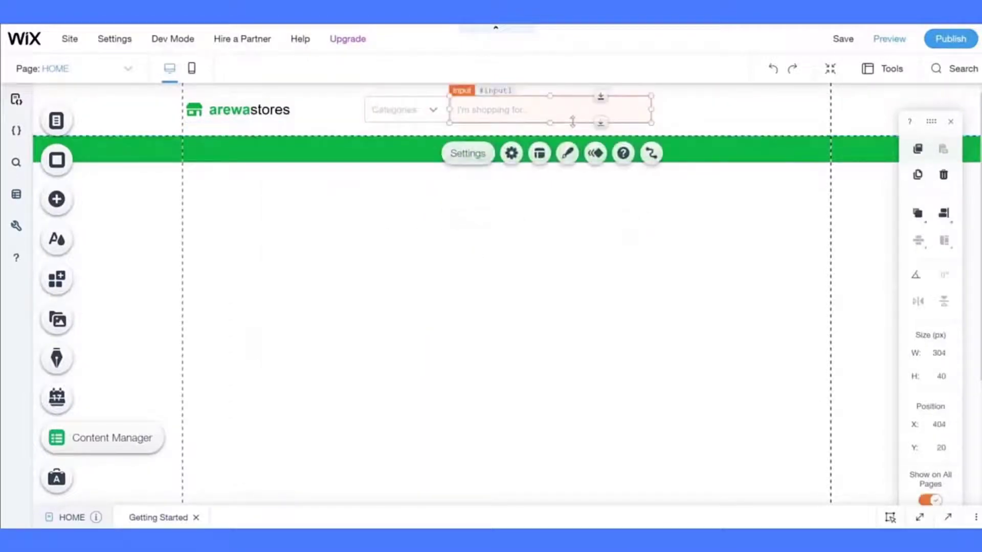
left_click_drag(651, 107, 604, 109)
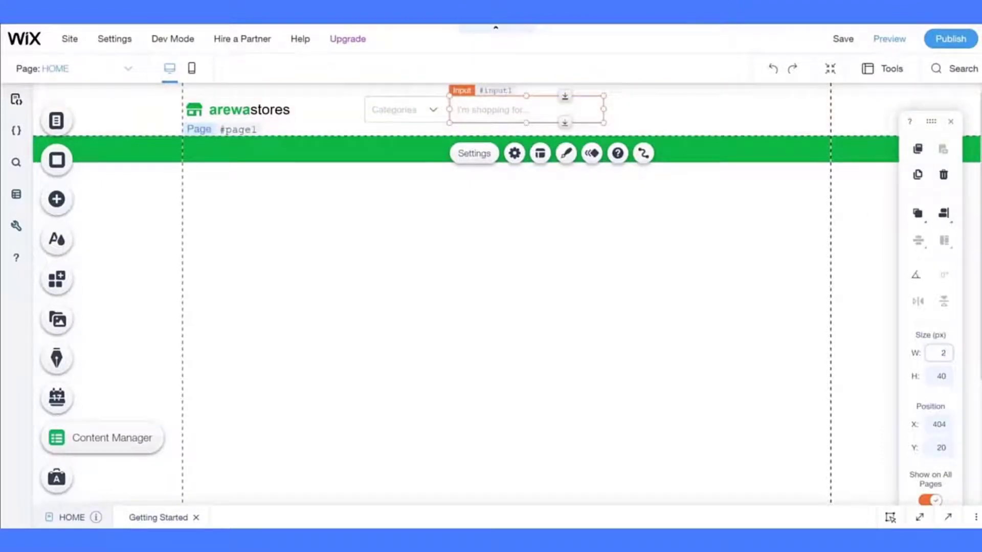
type("230")
key("Return")
left_click(592, 262)
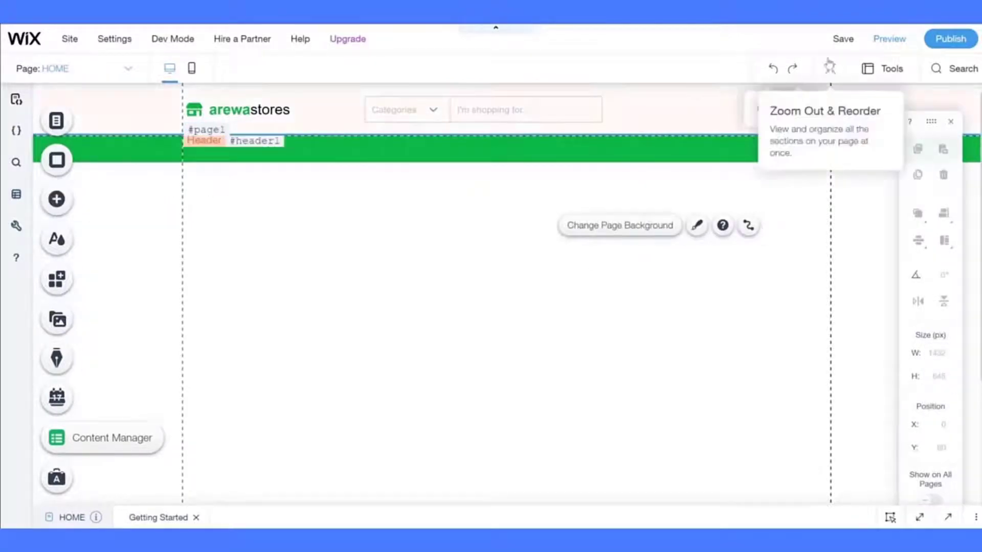
left_click(837, 45)
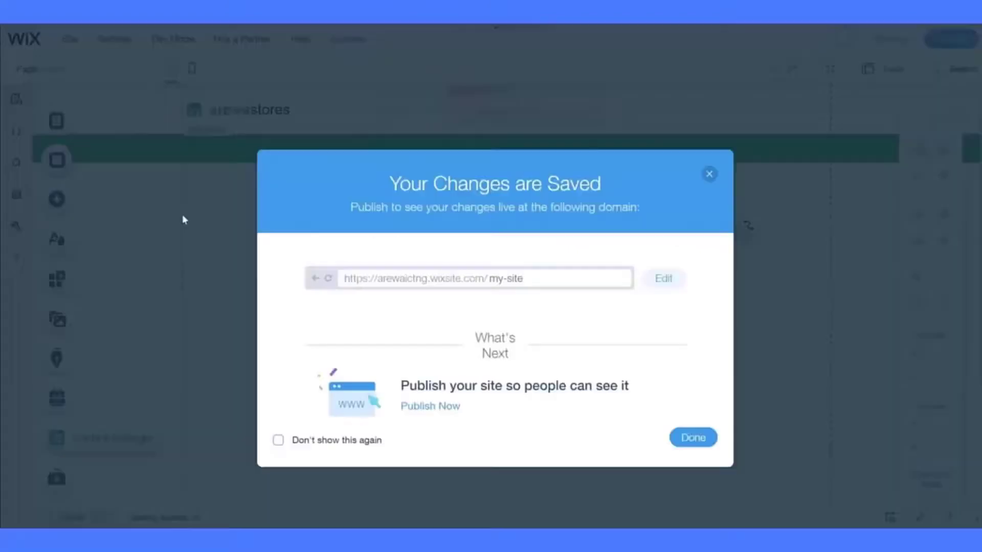
- Change the site address ending to 'arewastore' and close the saved notice, hiding it in future
left_click(311, 443)
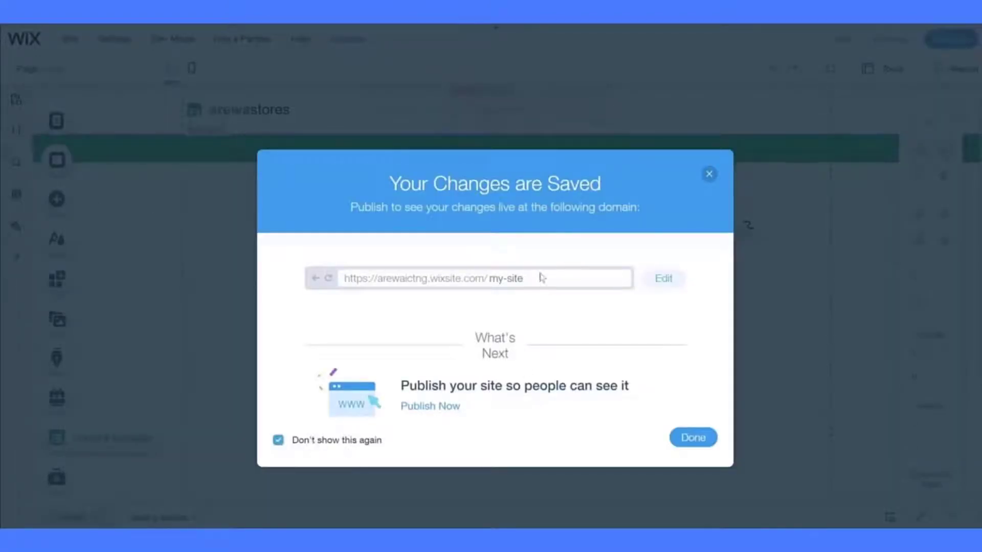
left_click(663, 278)
type("ar")
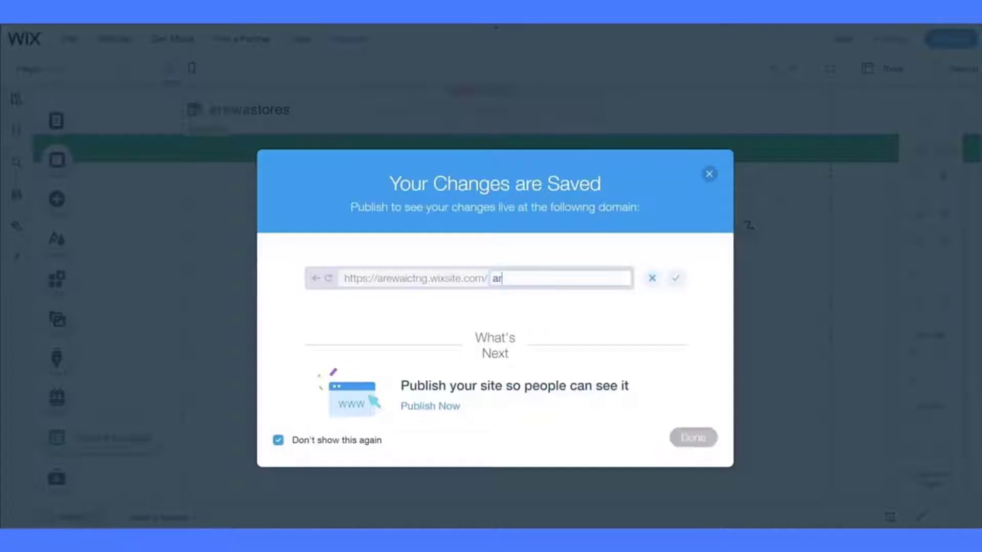
type("ewastore")
left_click(675, 279)
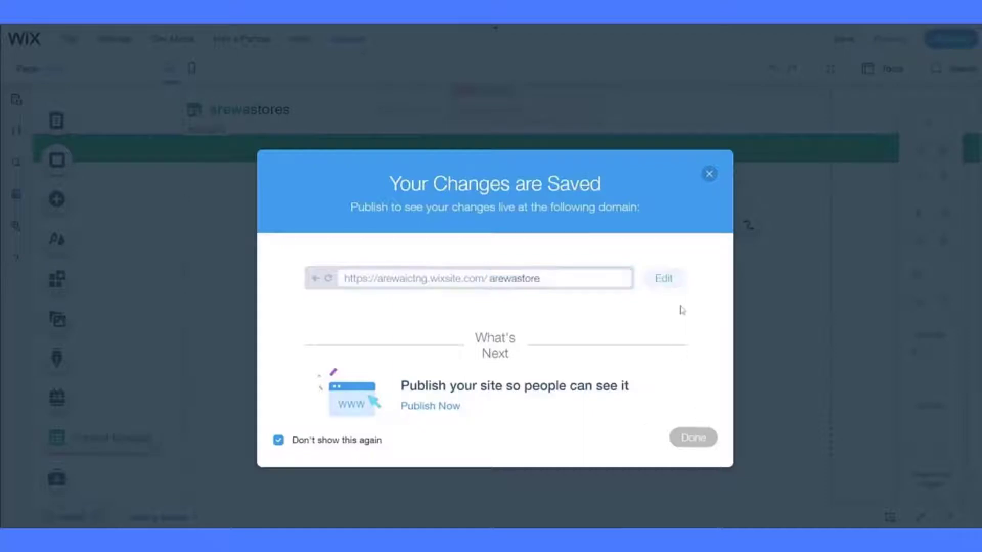
left_click(692, 439)
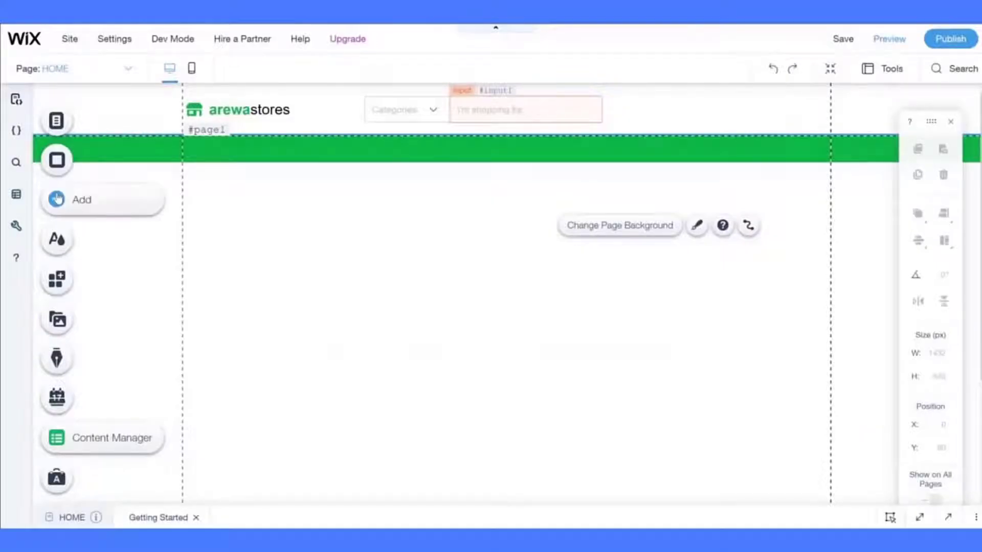
- Place a black themed button below the header and open Customize Design
left_click(57, 198)
left_click(108, 208)
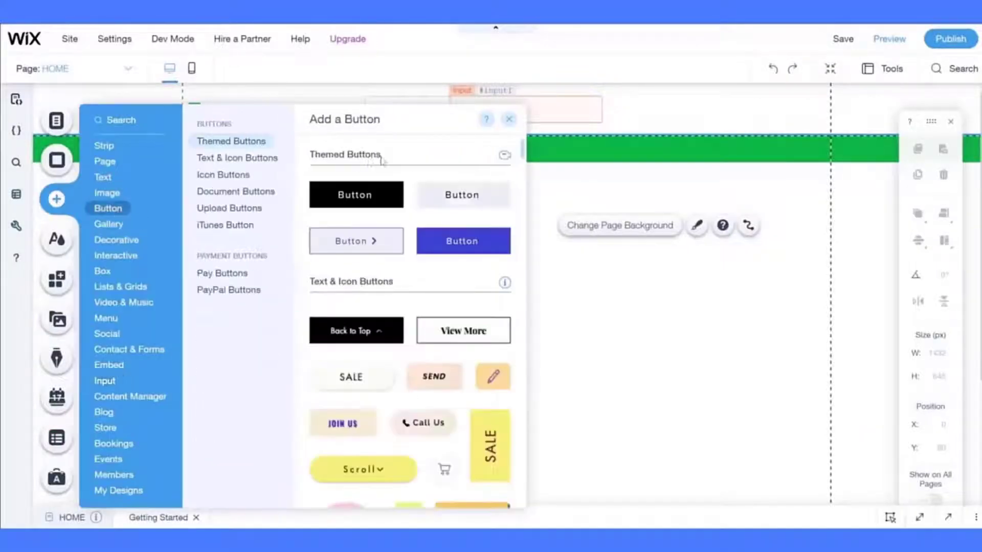
left_click_drag(595, 287, 285, 282)
left_click(374, 236)
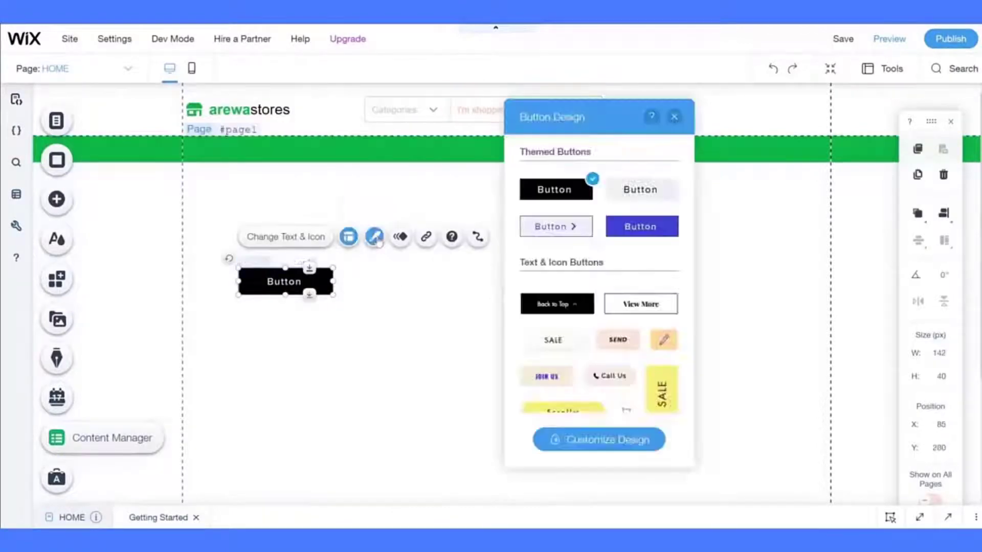
left_click(559, 444)
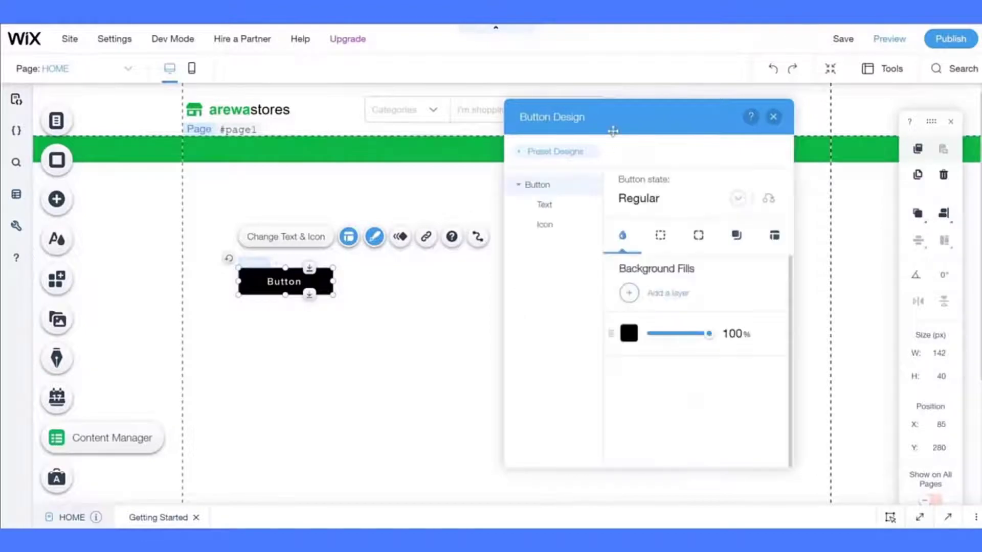
- Fill the button with the green theme colour
left_click_drag(613, 132, 574, 123)
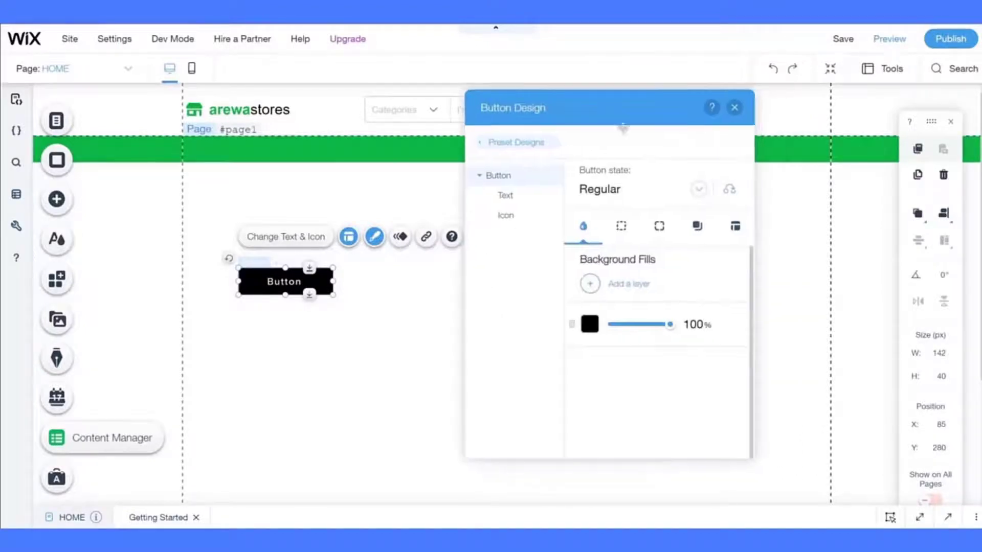
left_click(589, 324)
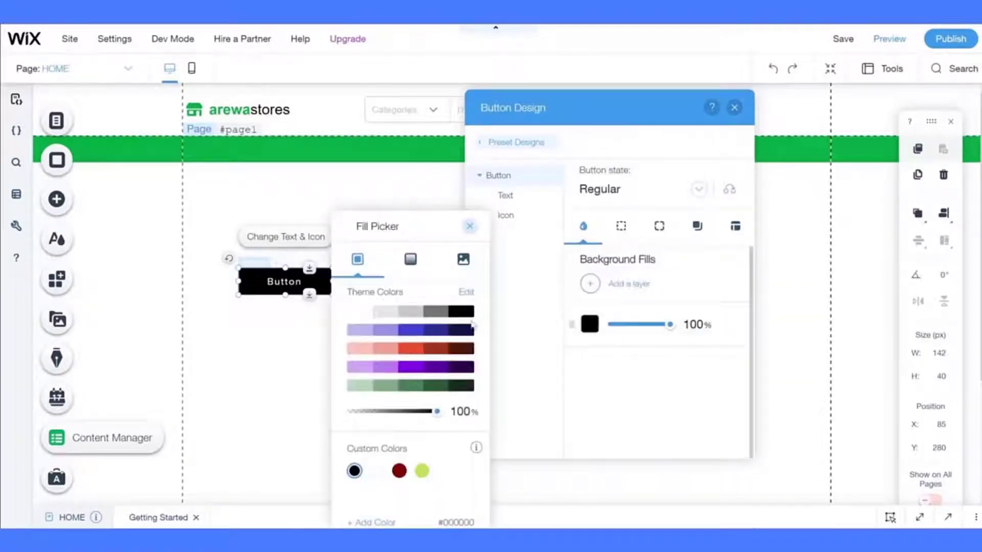
left_click(430, 386)
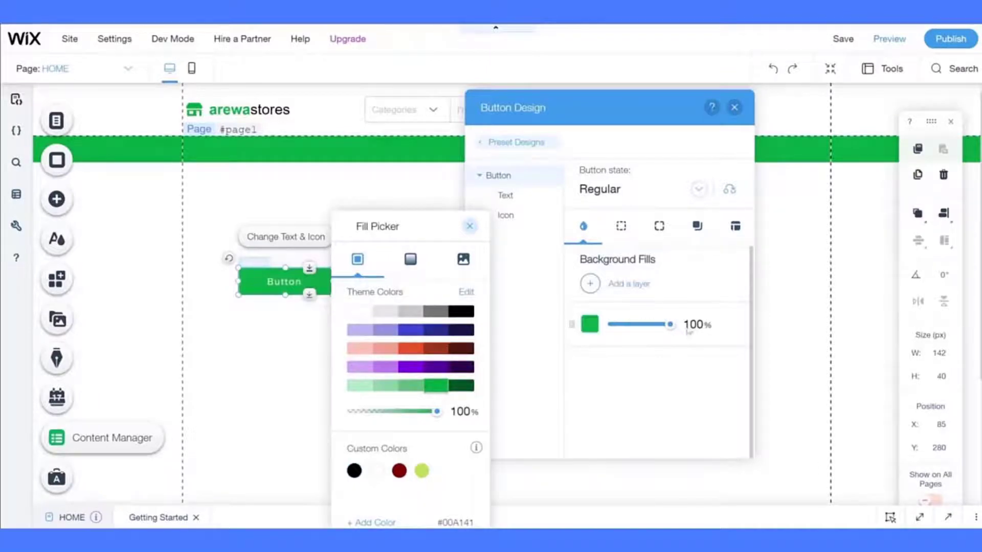
- Round the button's top-right and bottom-right corners to 3 px
left_click(682, 277)
left_click(621, 226)
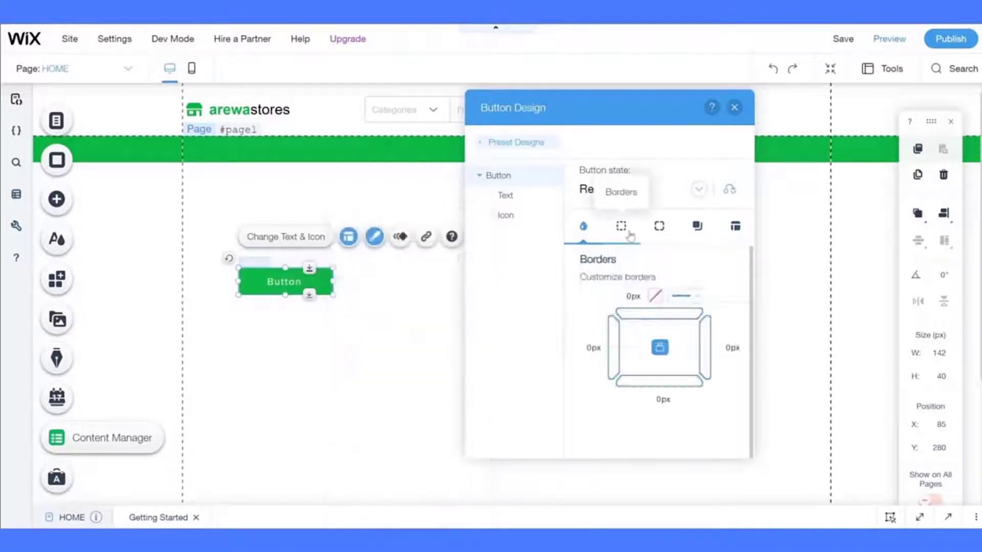
left_click(659, 227)
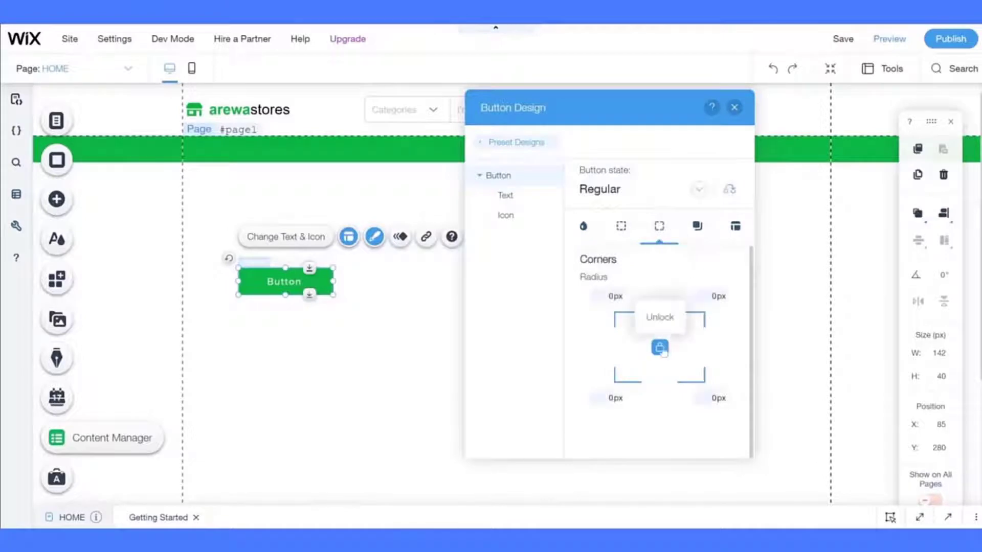
left_click(711, 296)
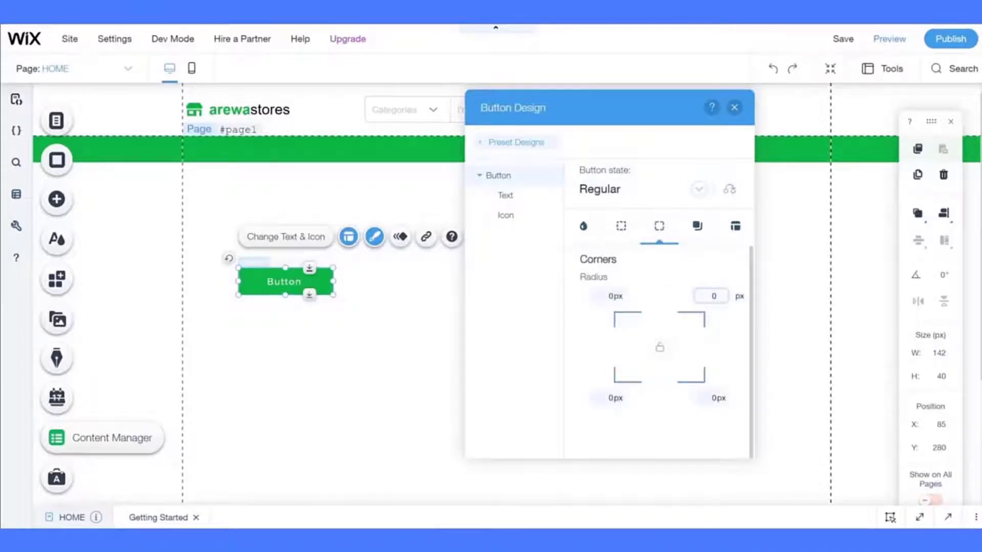
left_click(716, 398)
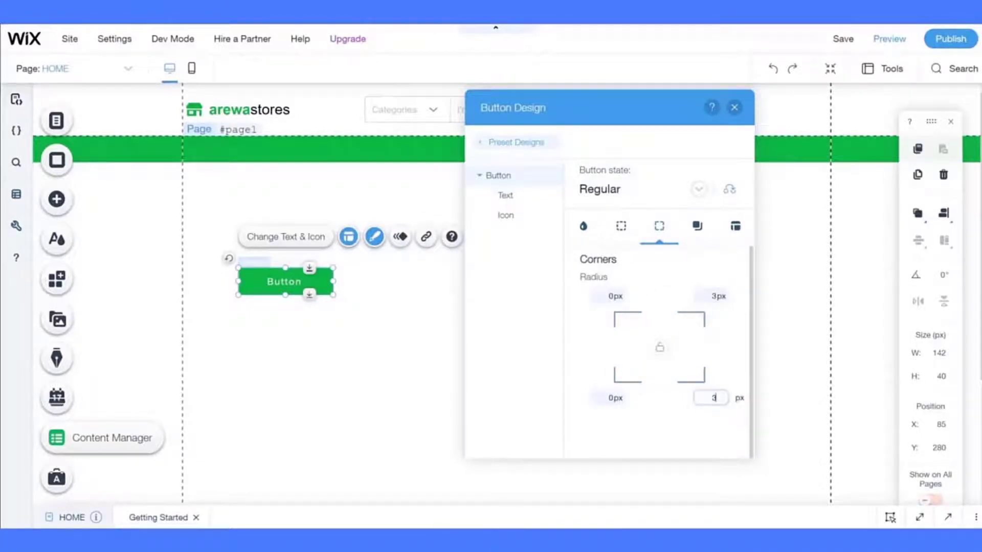
key("Return")
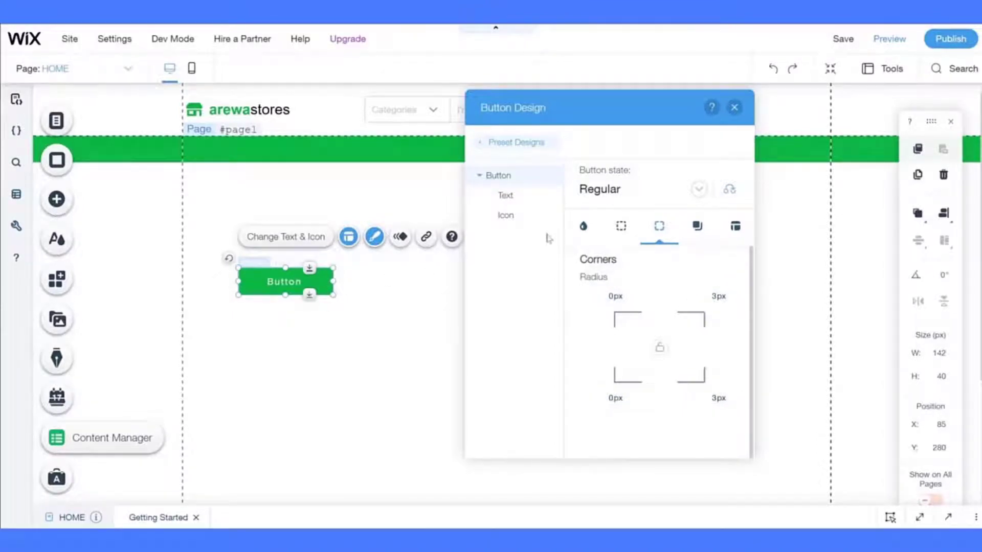
left_click(694, 231)
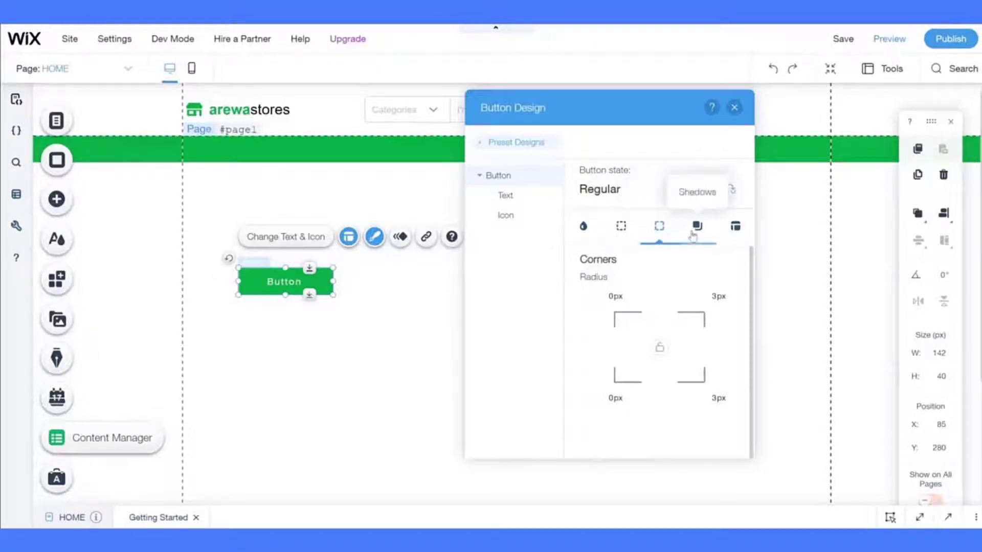
left_click(728, 239)
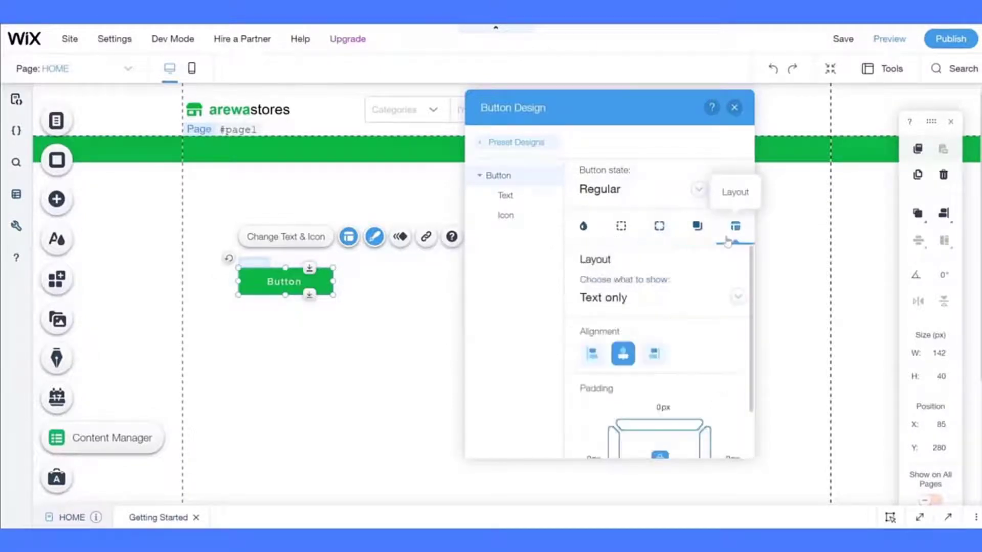
scroll(688, 344, "down", 2)
- Set the button to show both text and an icon
scroll(688, 344, "up", 2)
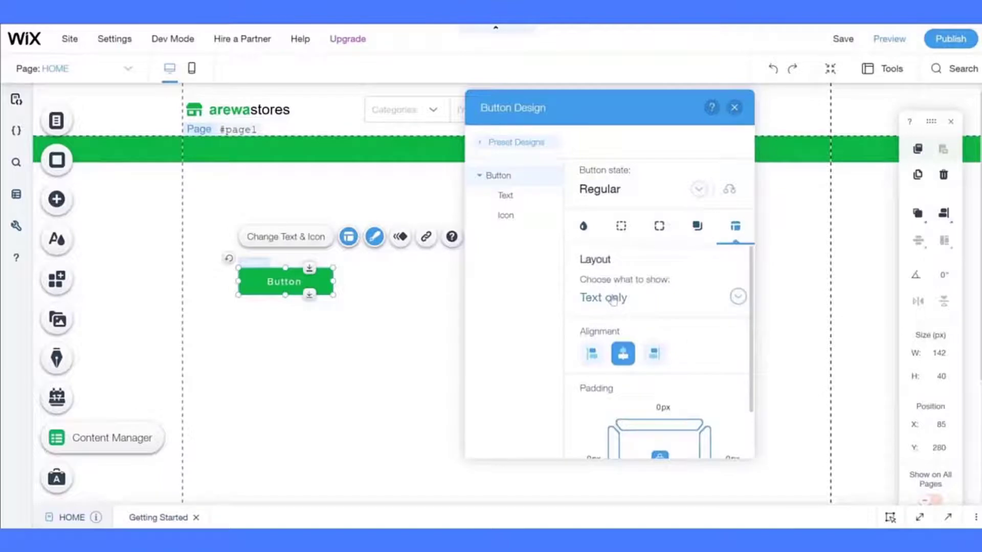
scroll(613, 301, "down", 1)
left_click(606, 288)
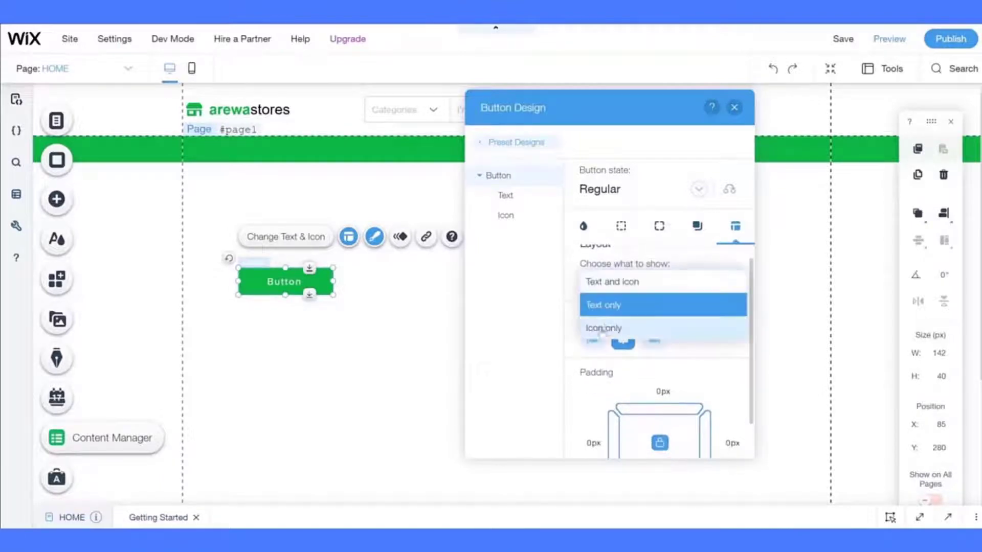
left_click(529, 334)
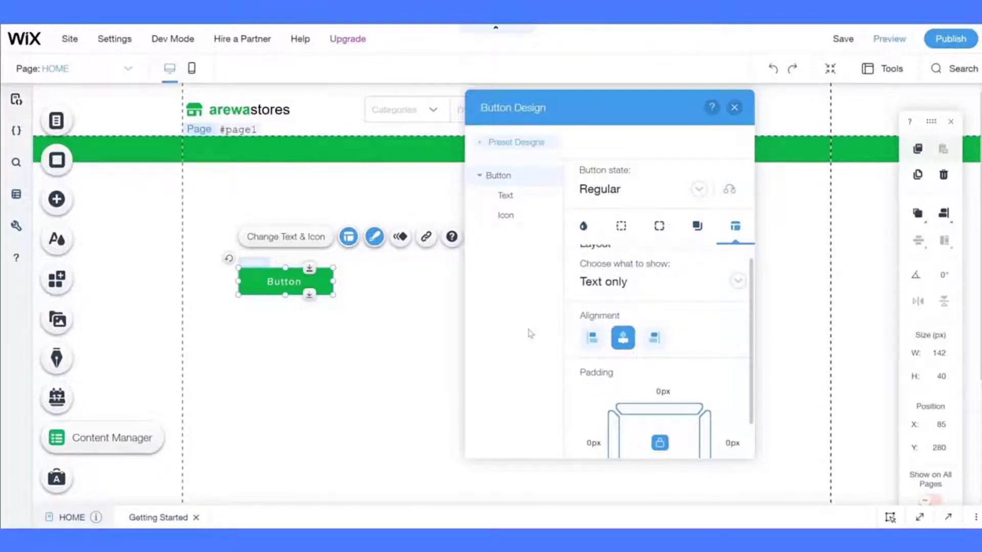
left_click(606, 281)
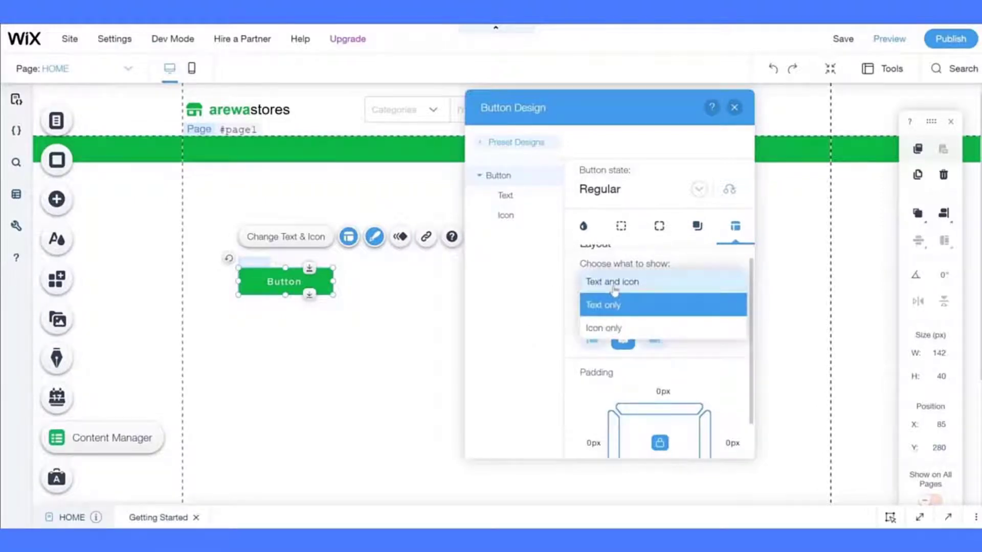
left_click(614, 288)
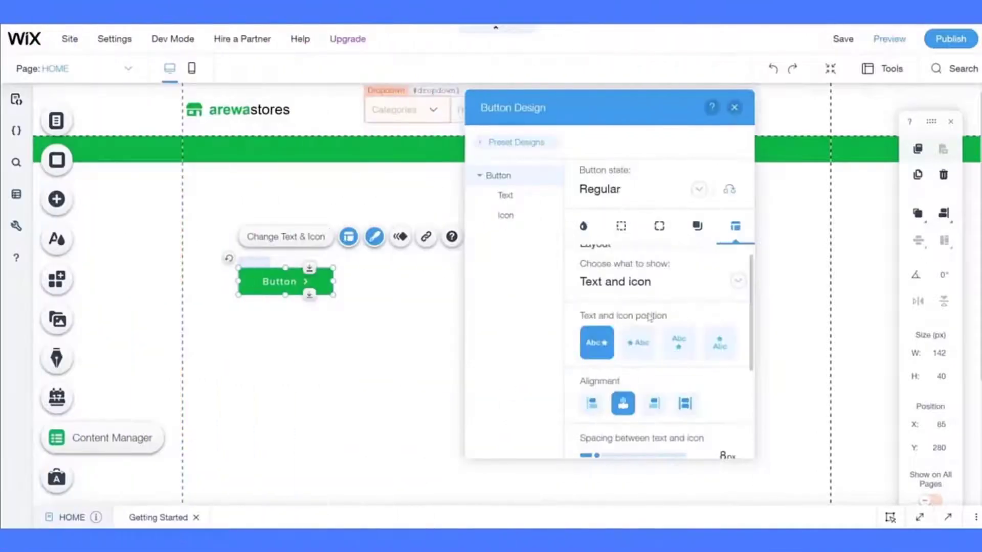
- Set the spacing between the button text and icon to 10 px
scroll(649, 317, "down", 2)
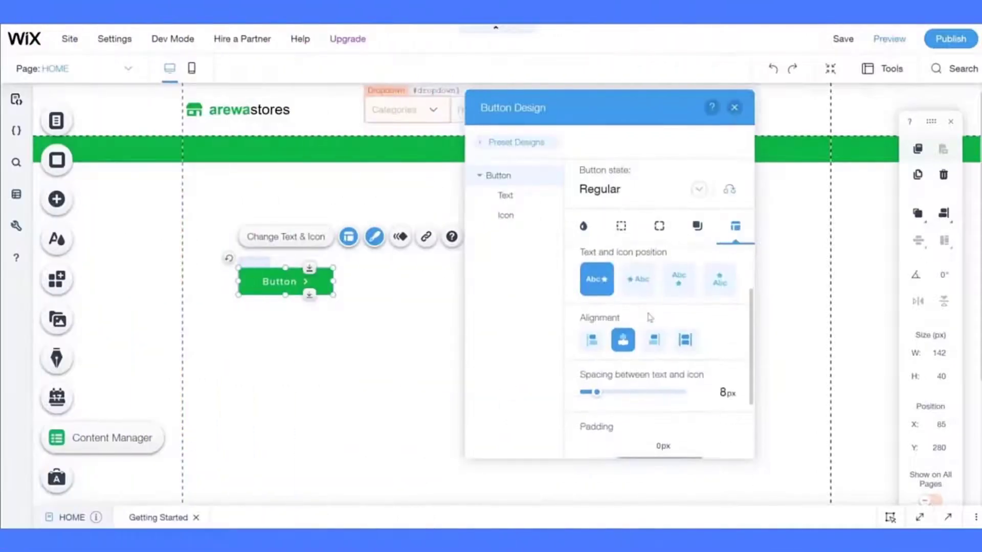
left_click(728, 400)
type("10")
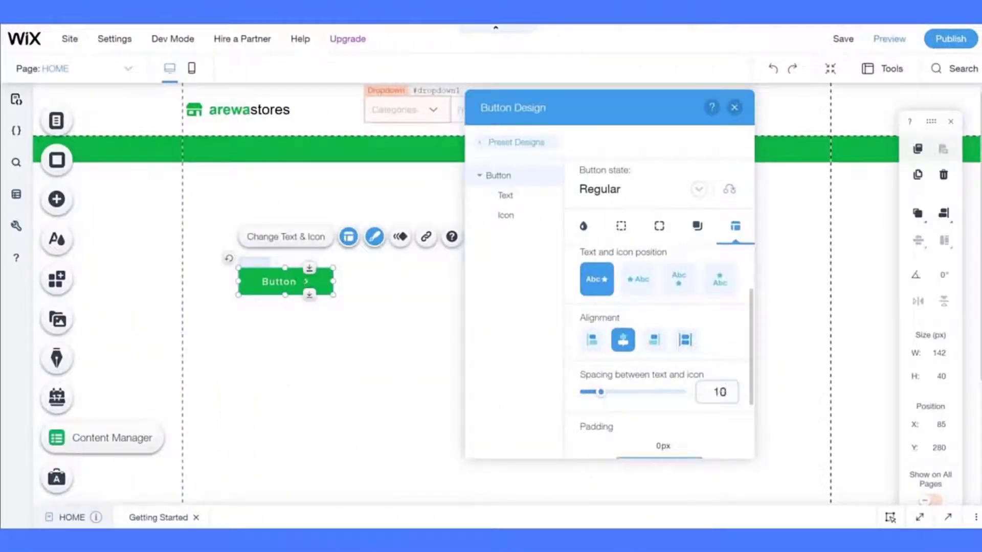
key("BackSpace")
key("BackSpace")
type("6")
key("Return")
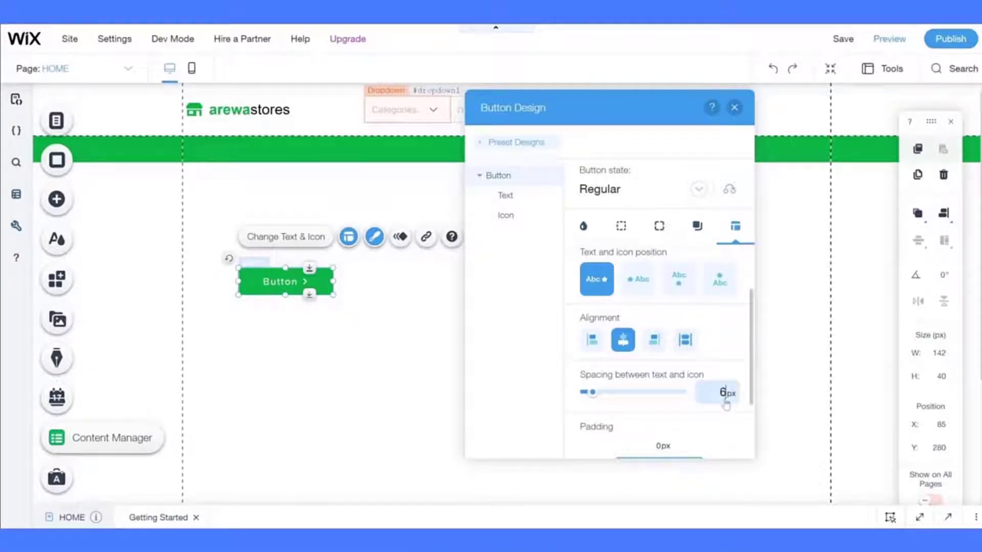
key("BackSpace")
type("10")
scroll(729, 384, "down", 2)
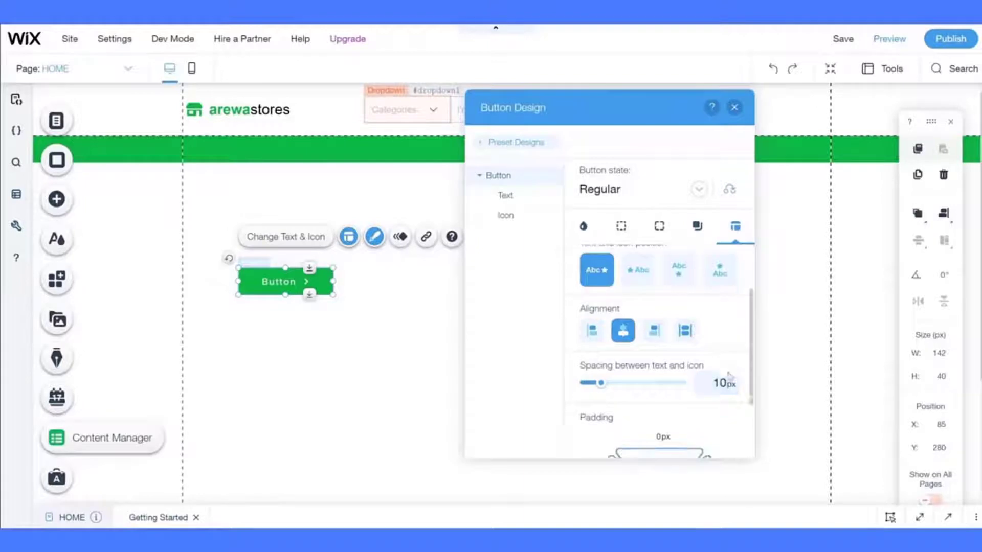
scroll(729, 377, "down", 1)
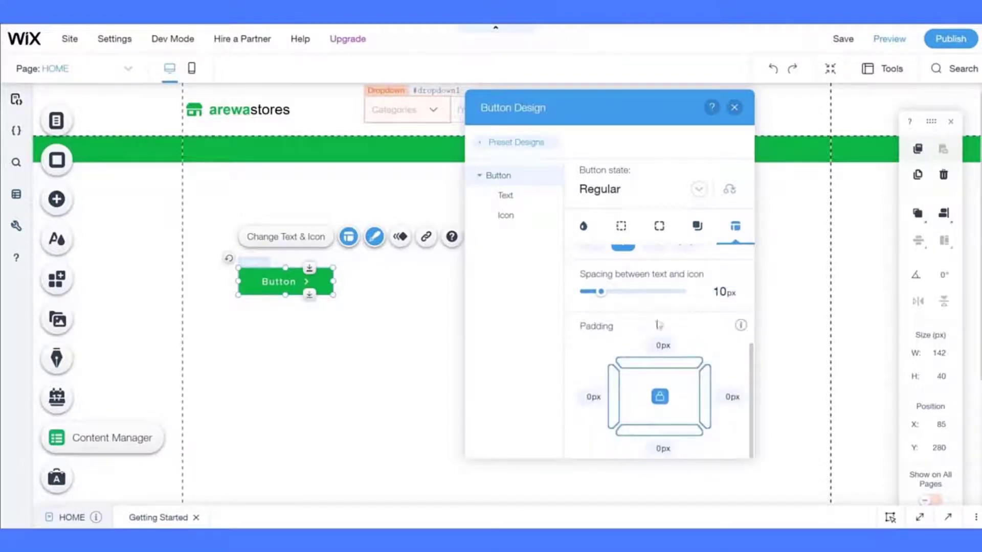
- Change the button's text font to Arial
left_click(508, 199)
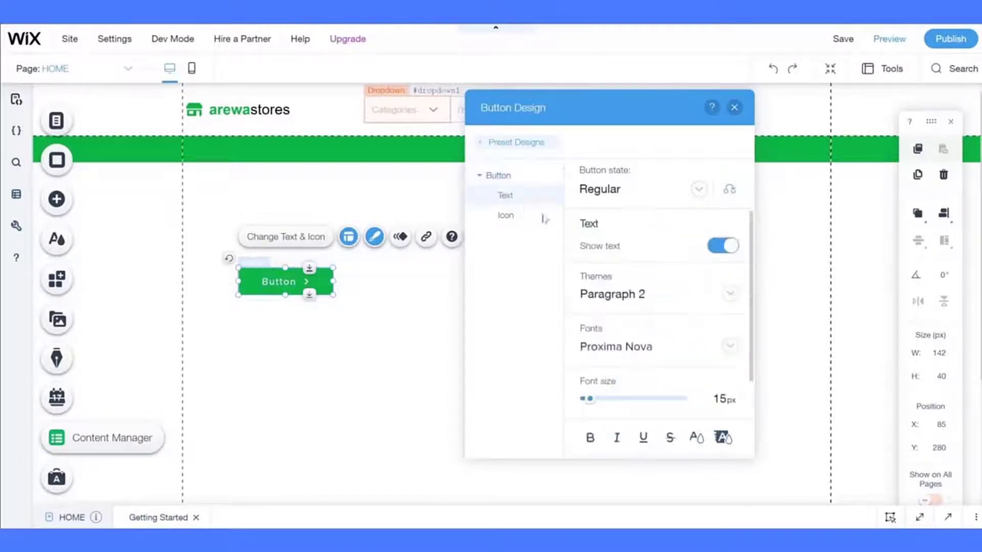
left_click(629, 346)
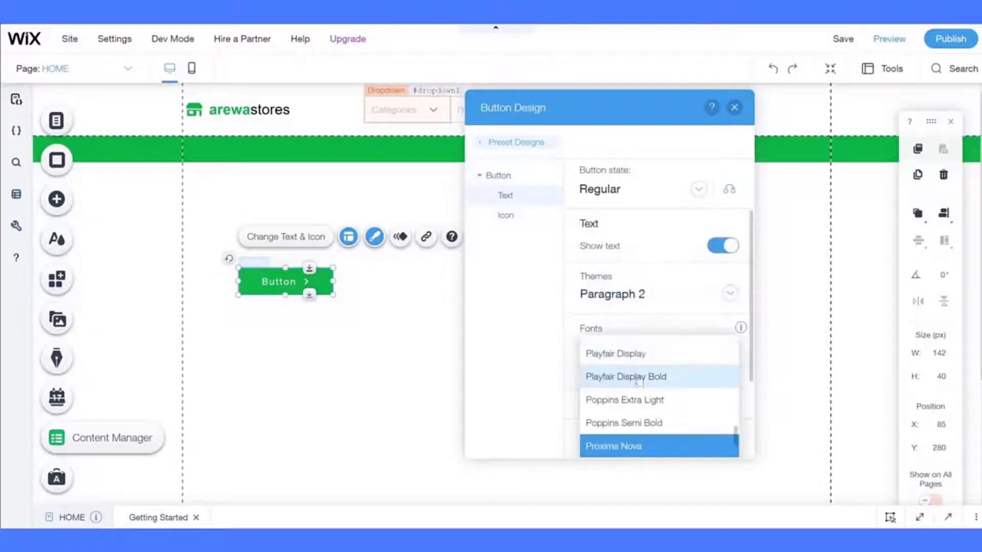
scroll(637, 385, "up", 5)
scroll(638, 384, "up", 15)
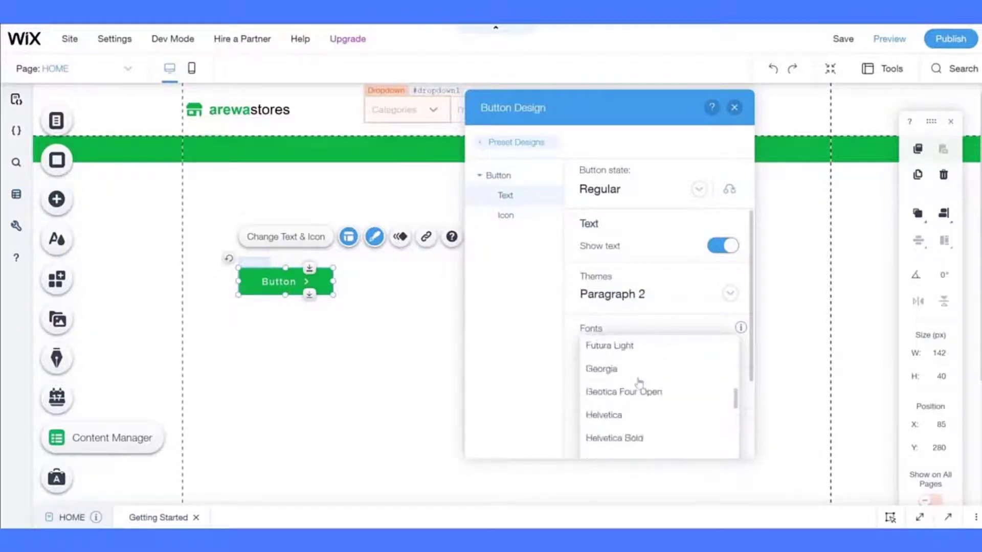
scroll(639, 384, "up", 12)
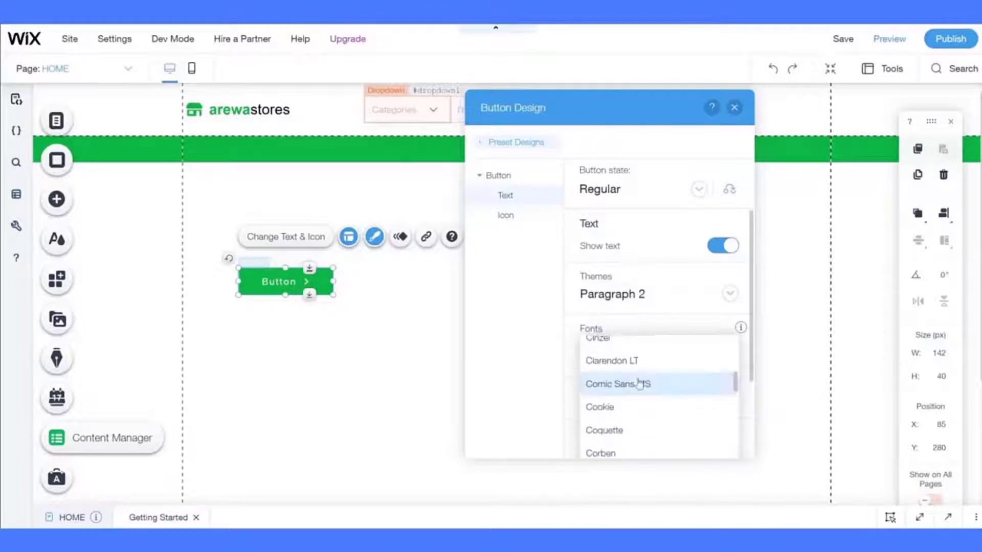
scroll(638, 384, "up", 10)
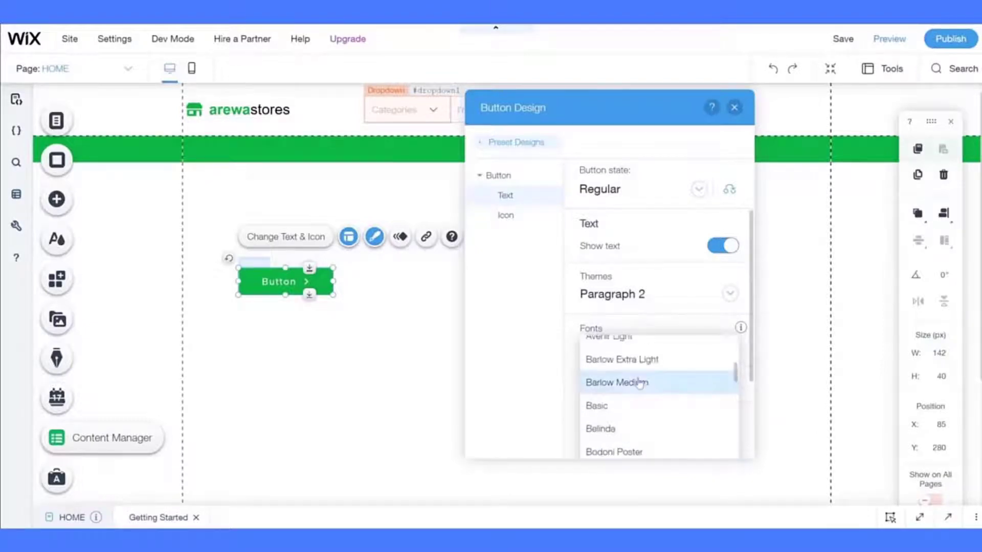
scroll(639, 383, "up", 1)
left_click(639, 381)
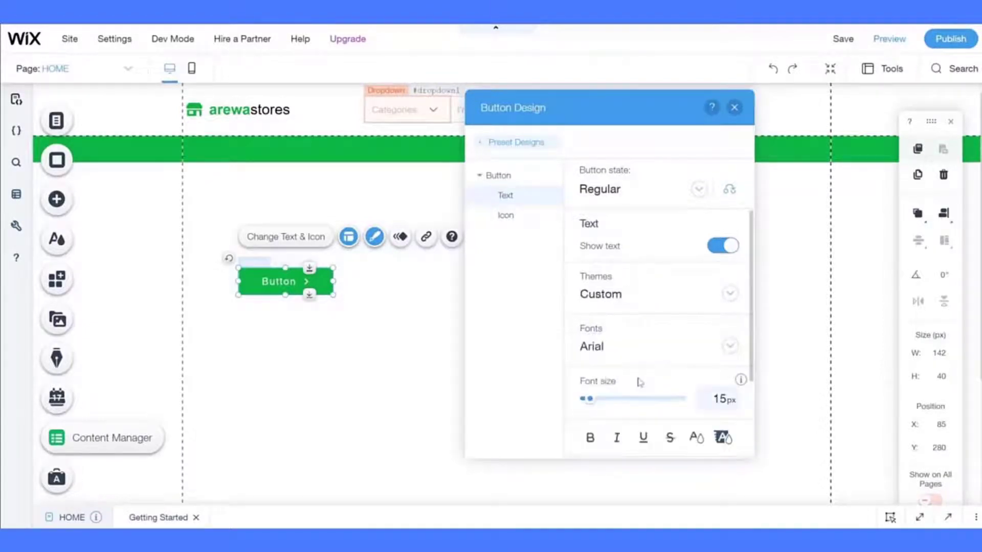
- Set the button text size to 13 px and bring up the icon settings
scroll(639, 381, "down", 1)
left_click(716, 360)
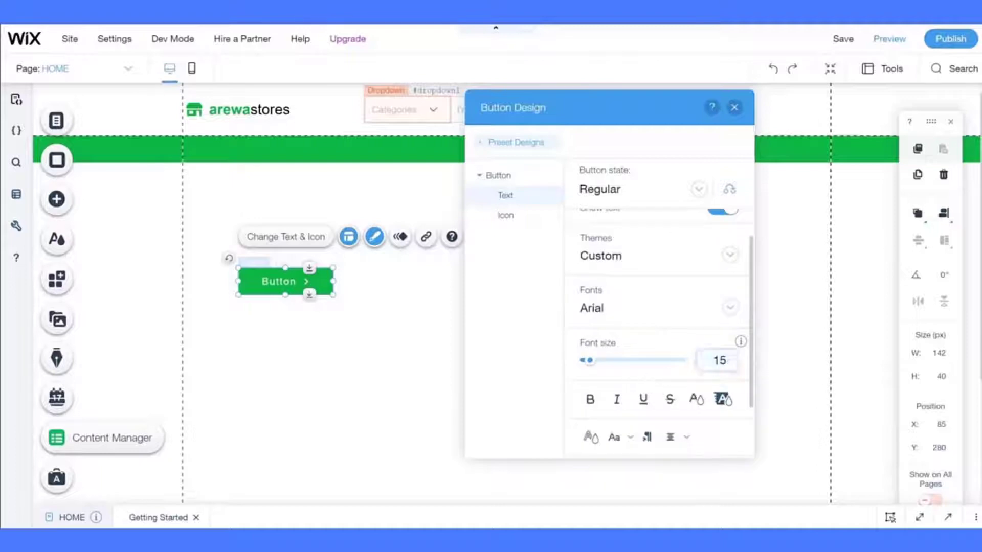
type("13")
left_click(712, 365)
left_click(712, 365)
left_click(712, 365)
left_click(712, 365)
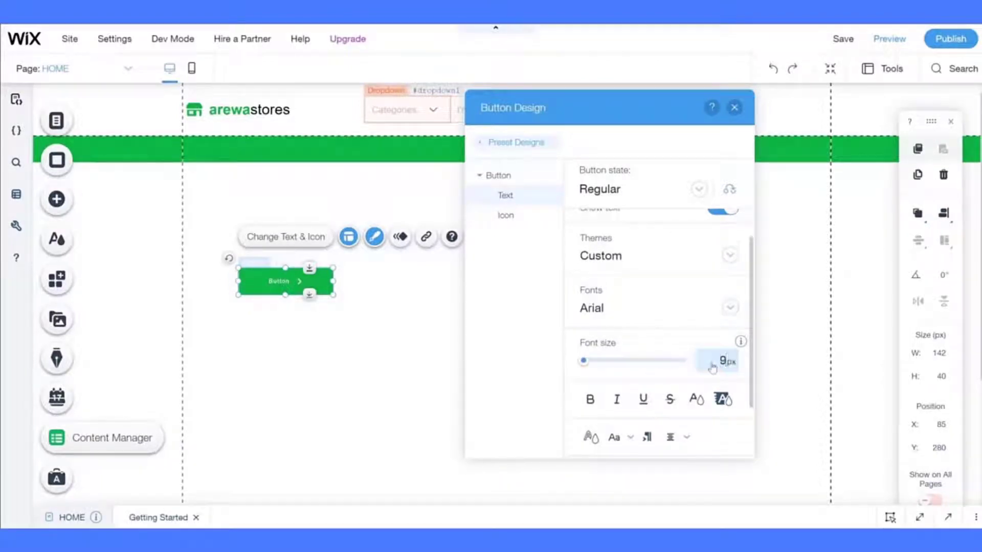
key("BackSpace")
type("13")
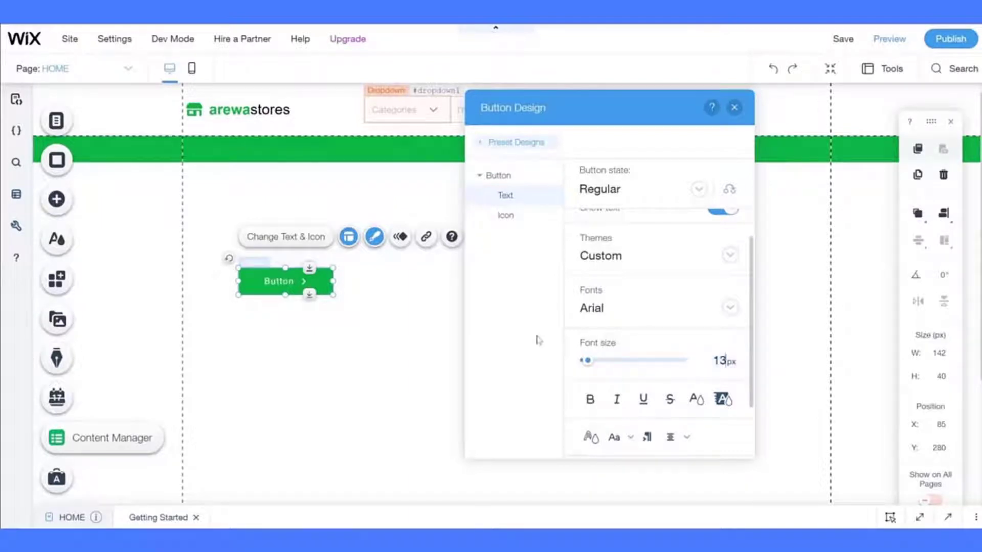
left_click(506, 215)
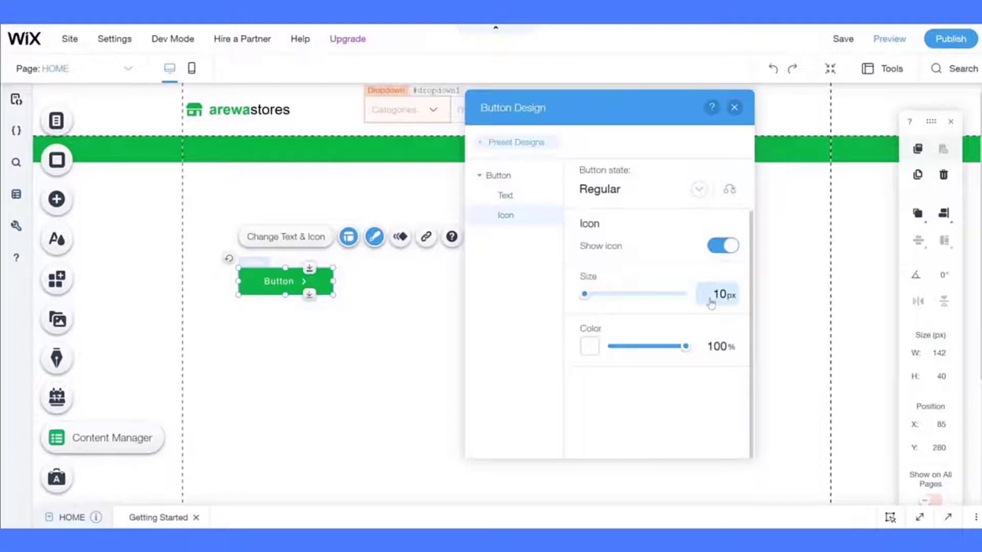
- Switch the button to its Hover state and give it a dark green background fill
left_click(607, 197)
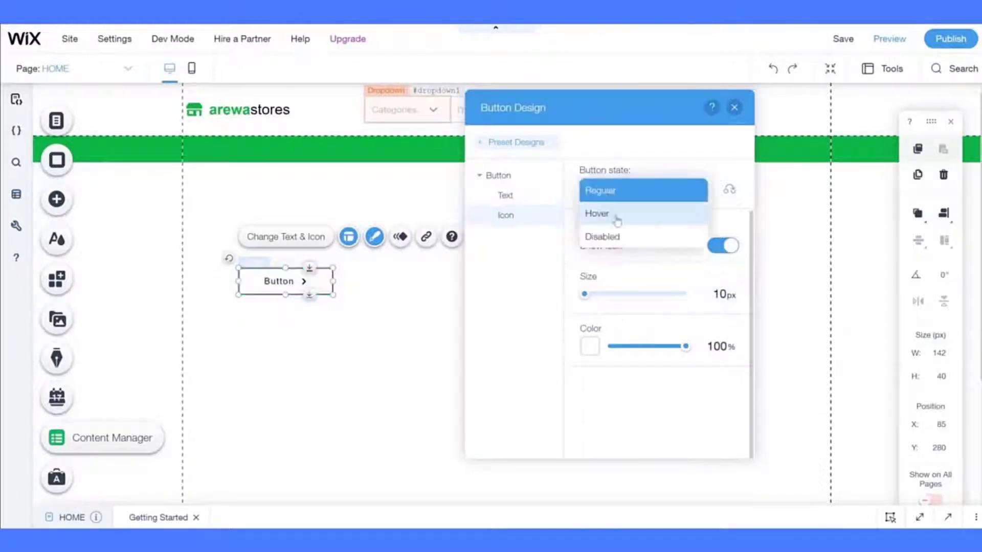
left_click(617, 221)
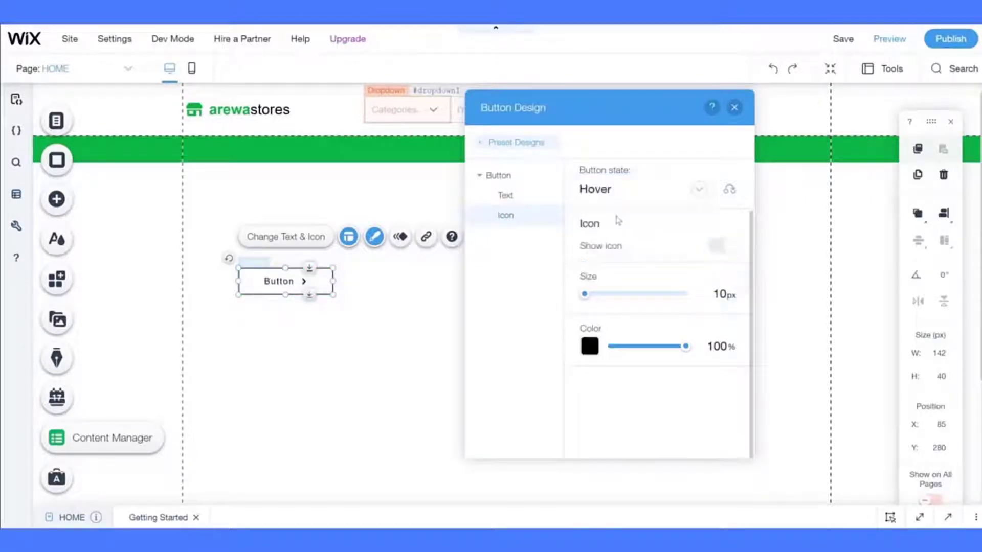
left_click(500, 179)
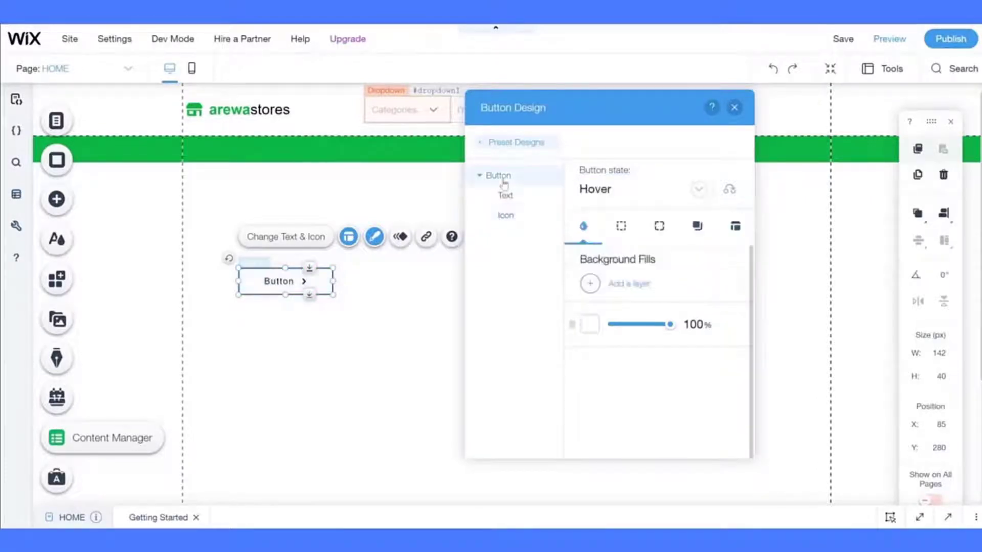
left_click(590, 323)
left_click(463, 387)
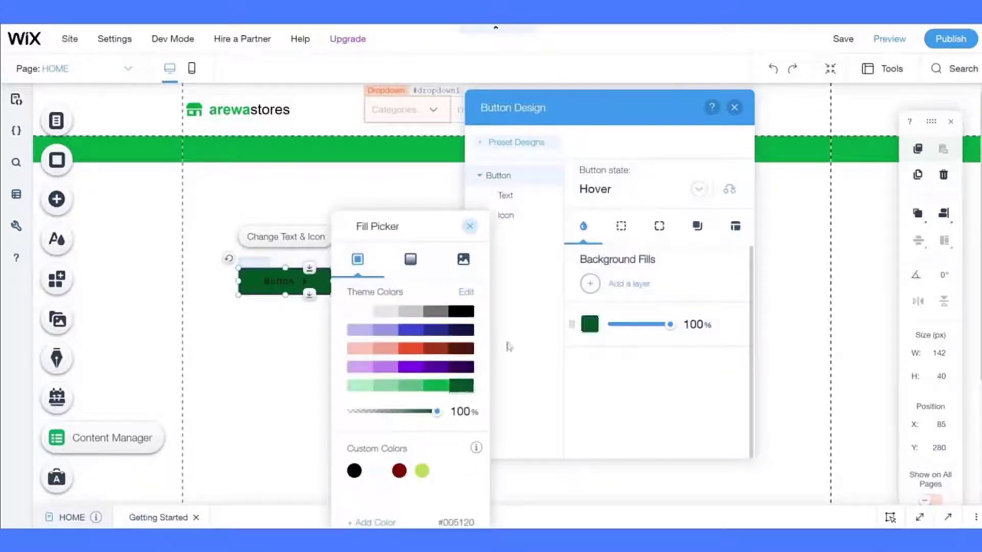
- Set the hover border width to 0, then review the corner, shadow and padding settings
left_click(620, 225)
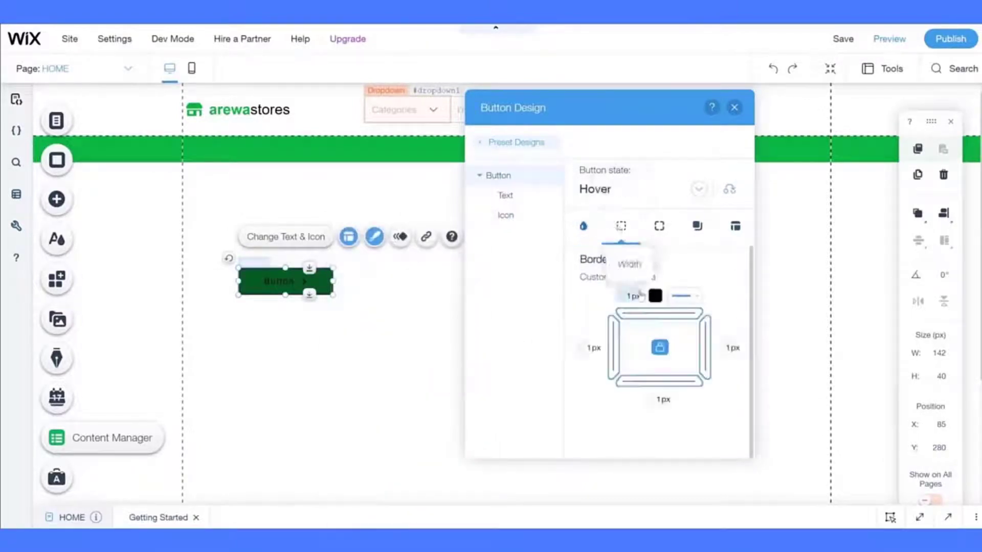
left_click(633, 296)
type("0")
left_click(659, 240)
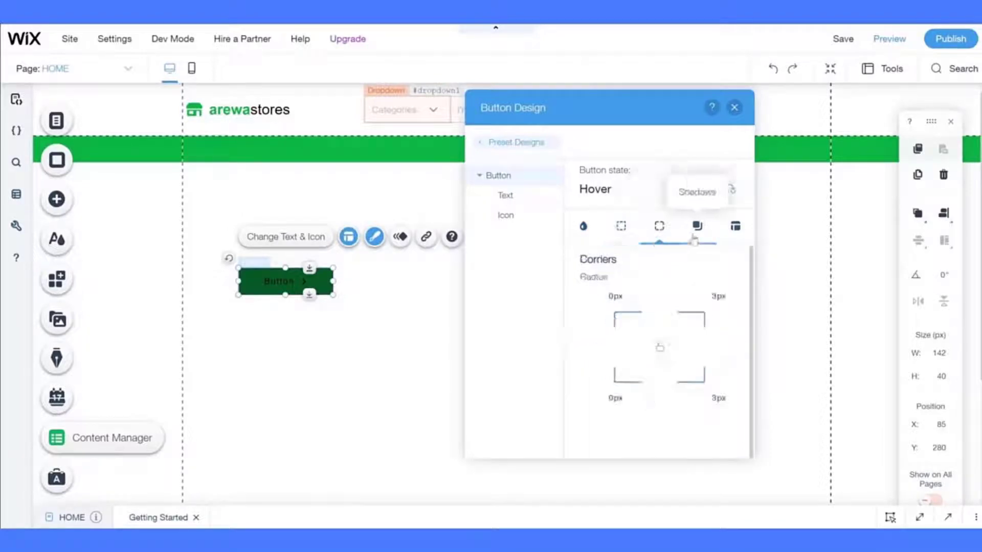
left_click(694, 237)
left_click(734, 231)
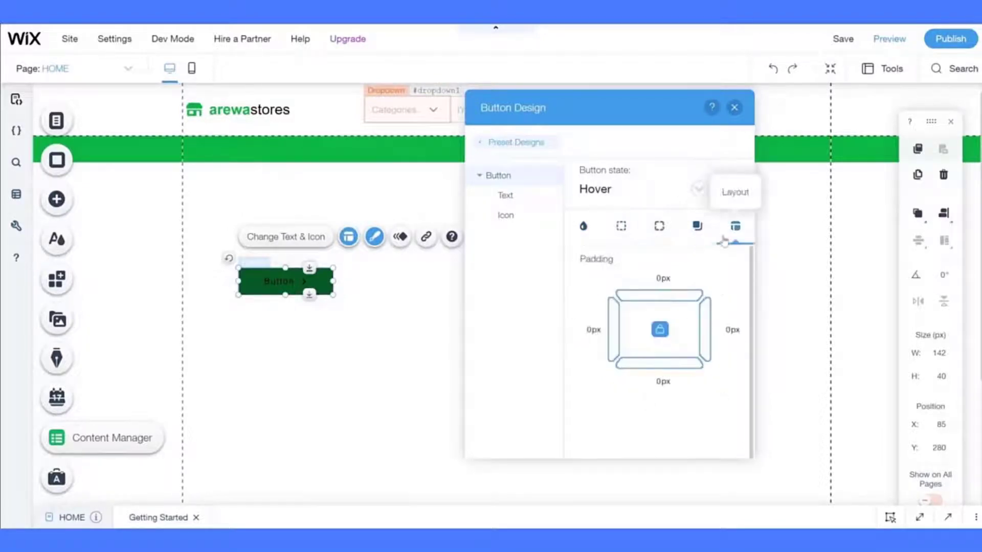
- Make the hover label text white
left_click(512, 199)
left_click(694, 438)
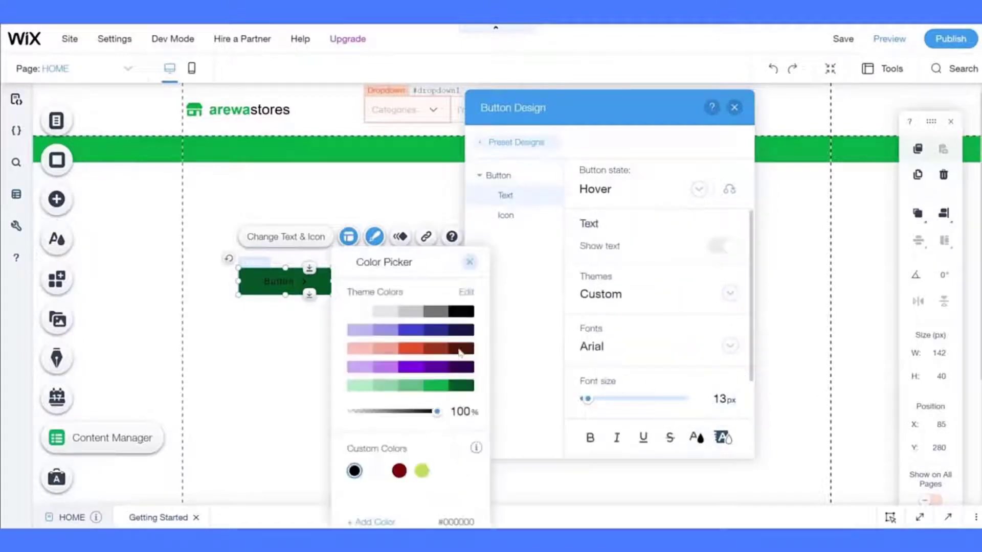
left_click(360, 312)
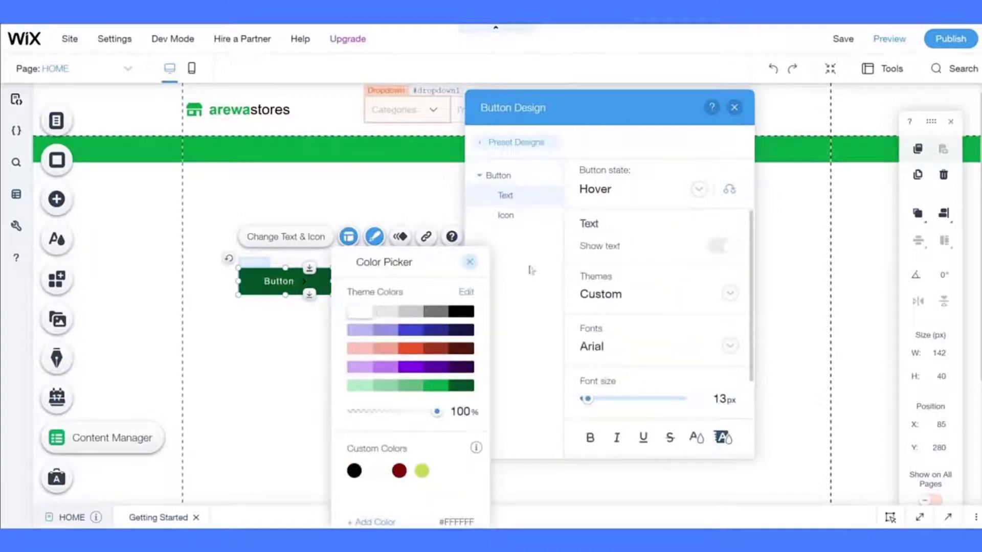
left_click(523, 249)
- Make the hover arrow icon white at 10 px and close the design panel
left_click(505, 216)
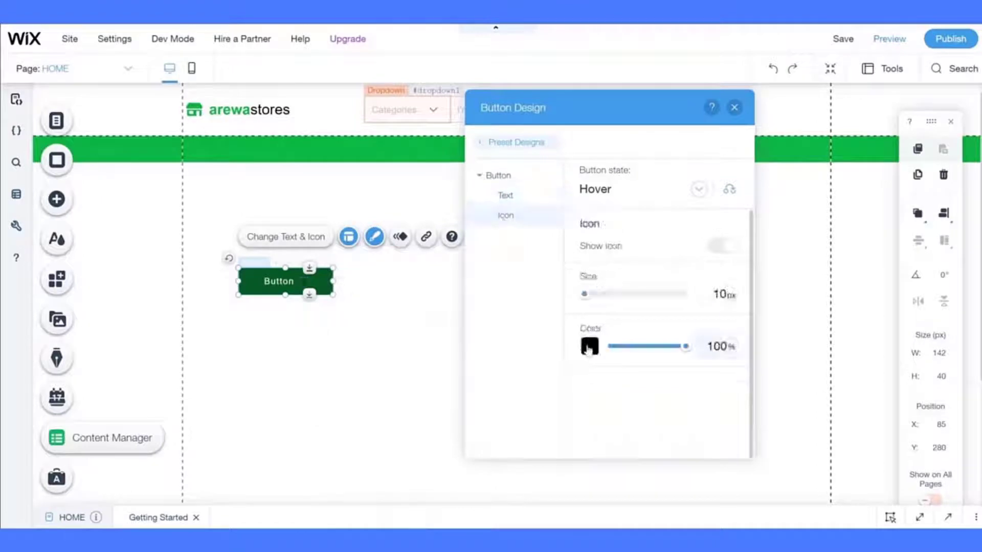
left_click(589, 350)
left_click(360, 312)
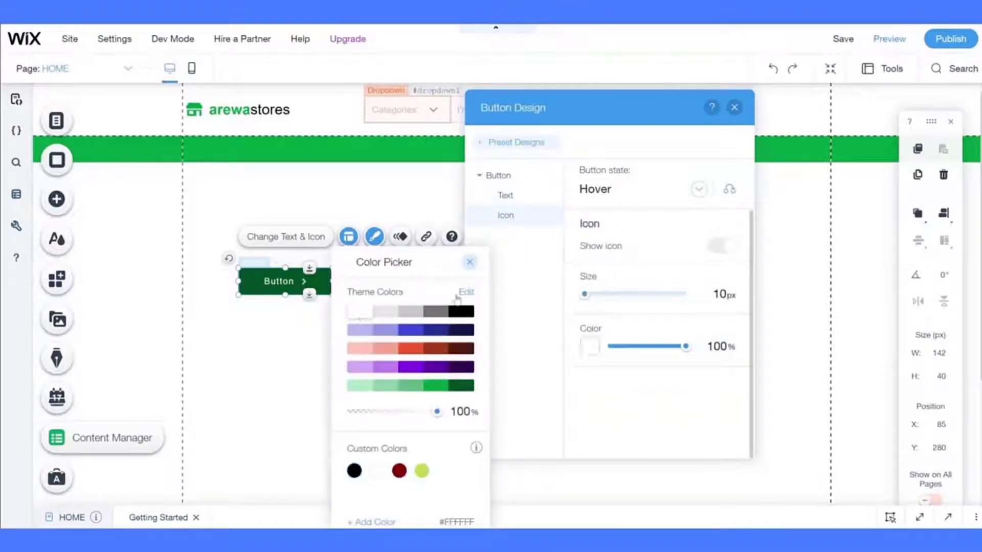
left_click(525, 296)
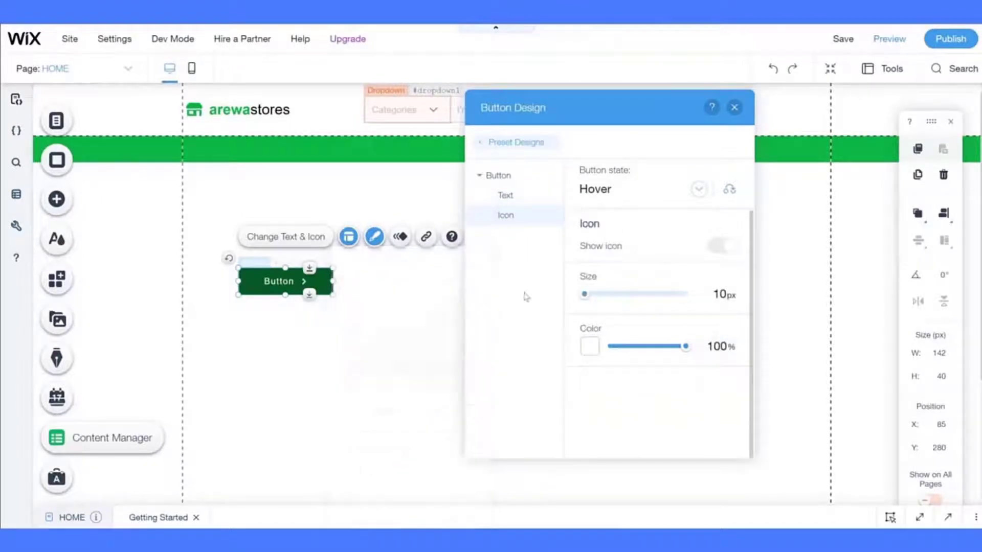
double_click(719, 294)
type("13")
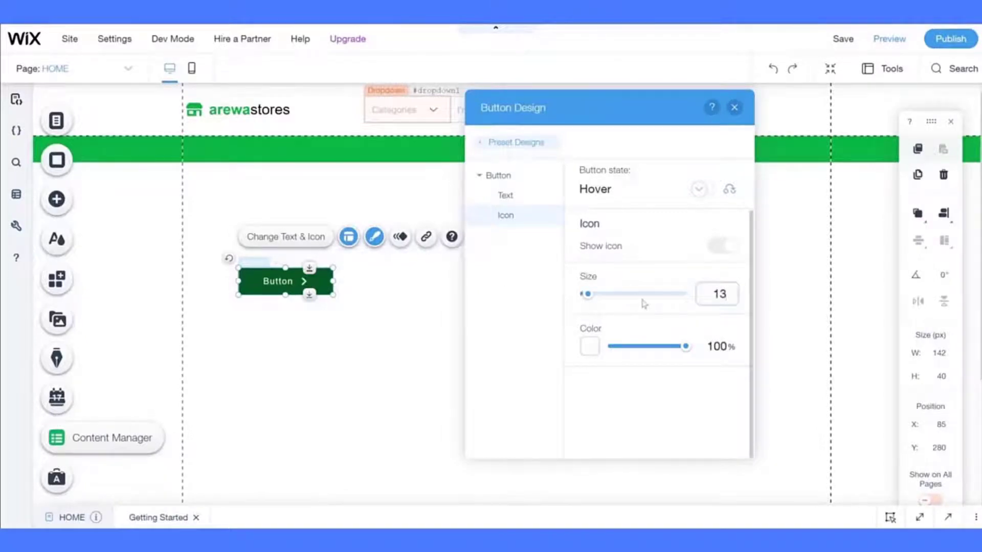
key("BackSpace")
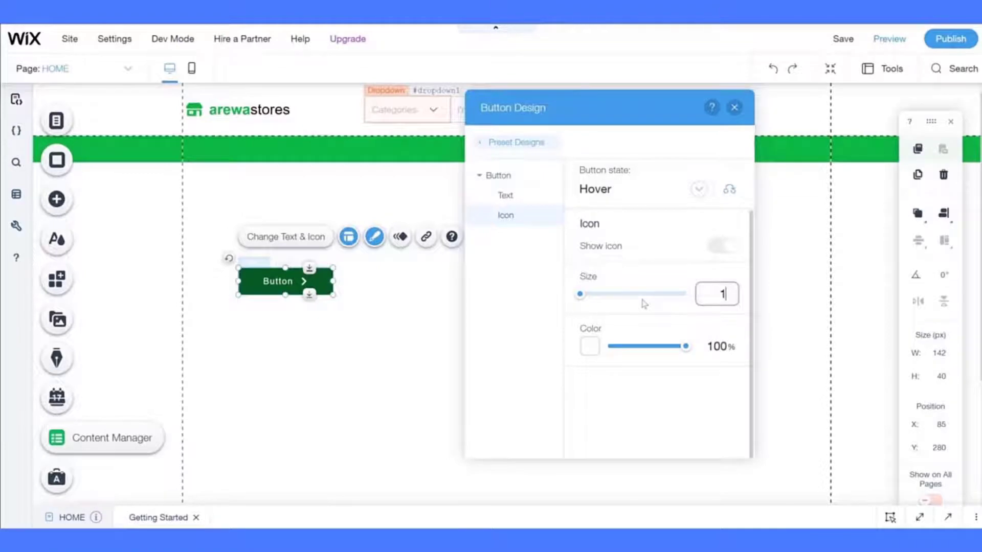
type("0")
key("Return")
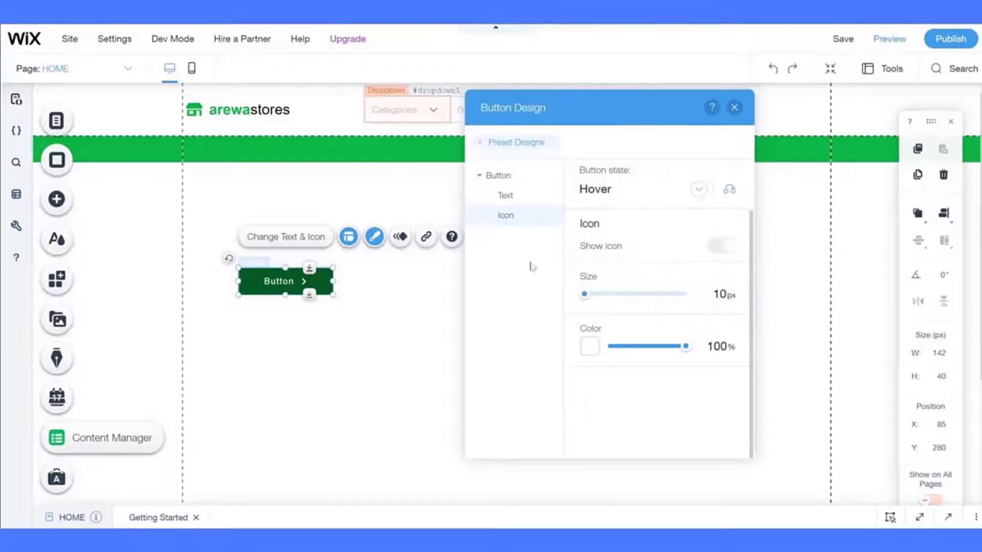
left_click(734, 108)
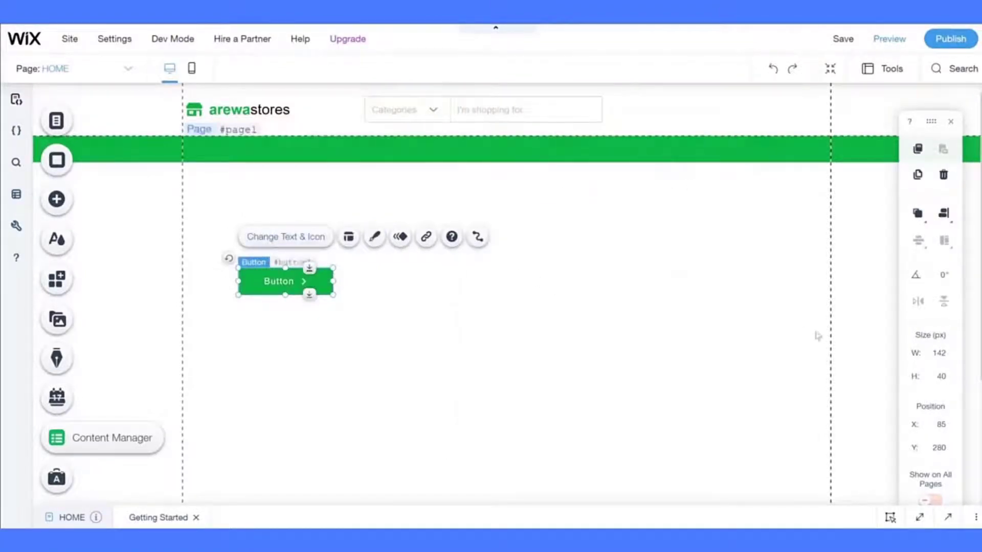
- Change the button label to 'Search' and start choosing a replacement arrow icon
left_click(327, 237)
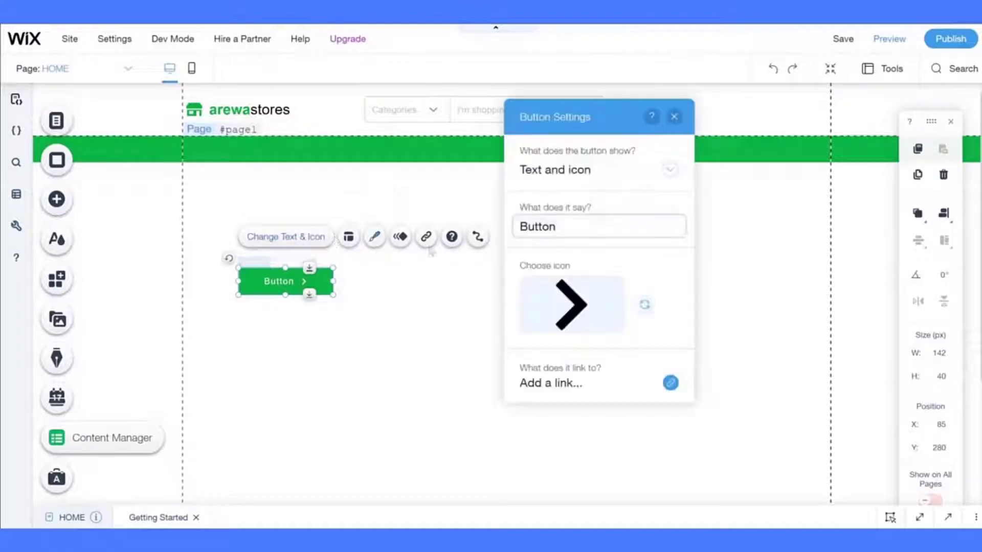
type("Search")
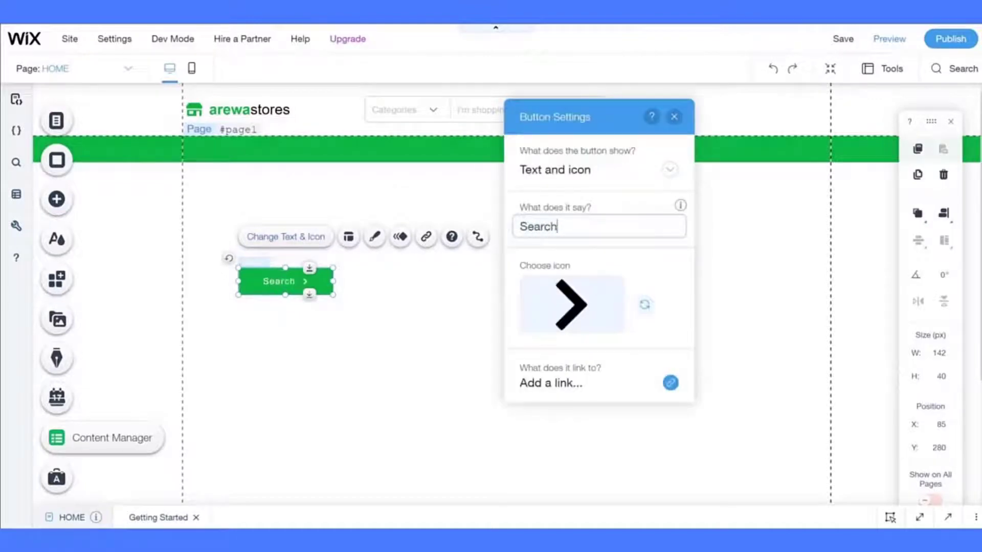
left_click(643, 305)
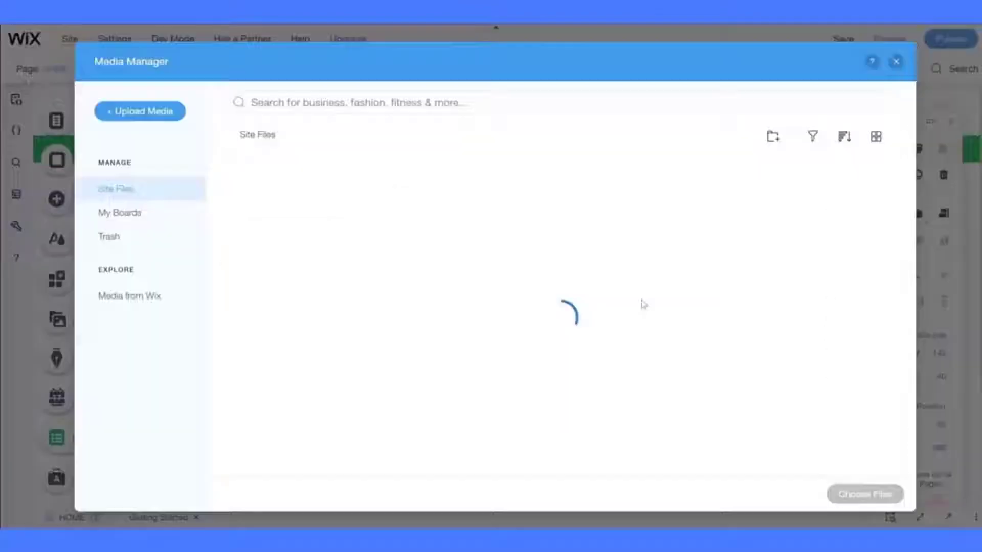
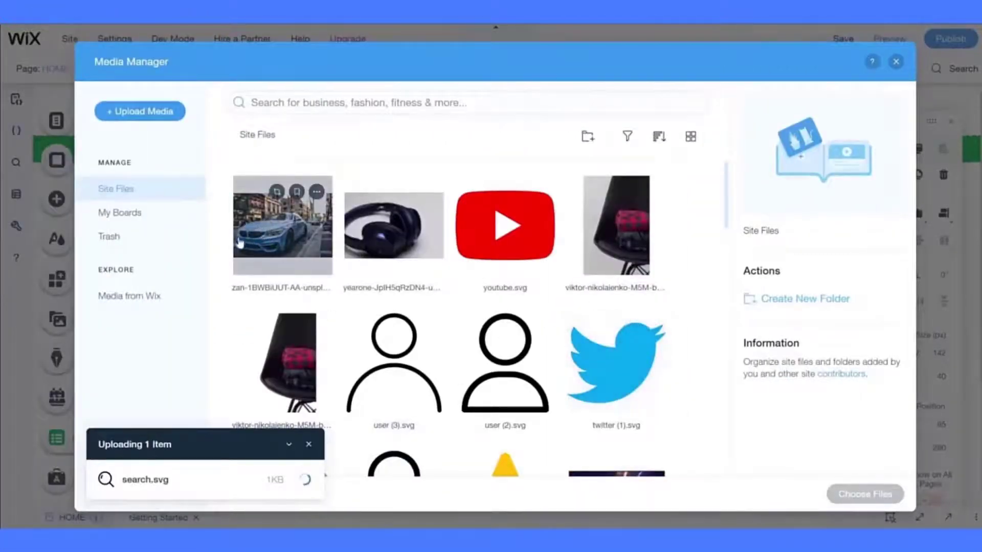
- Use the uploaded magnifier as the Search button icon and set its regular size to 13 px
left_click(844, 494)
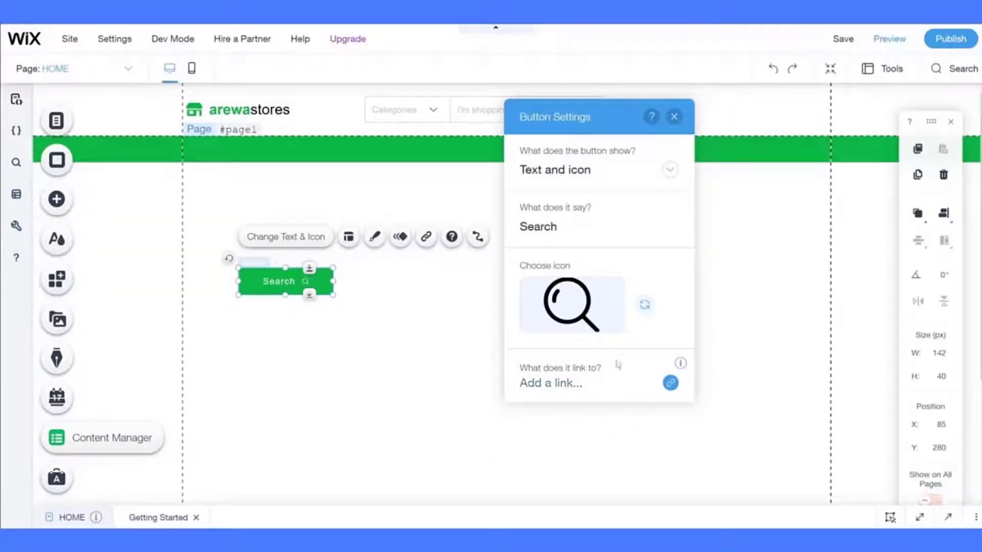
left_click(375, 237)
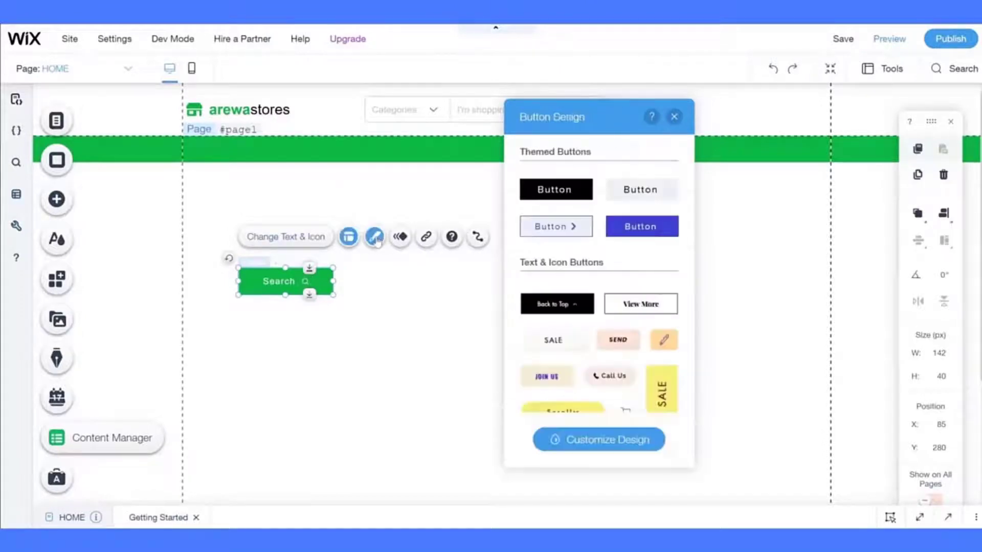
left_click(560, 438)
left_click(546, 225)
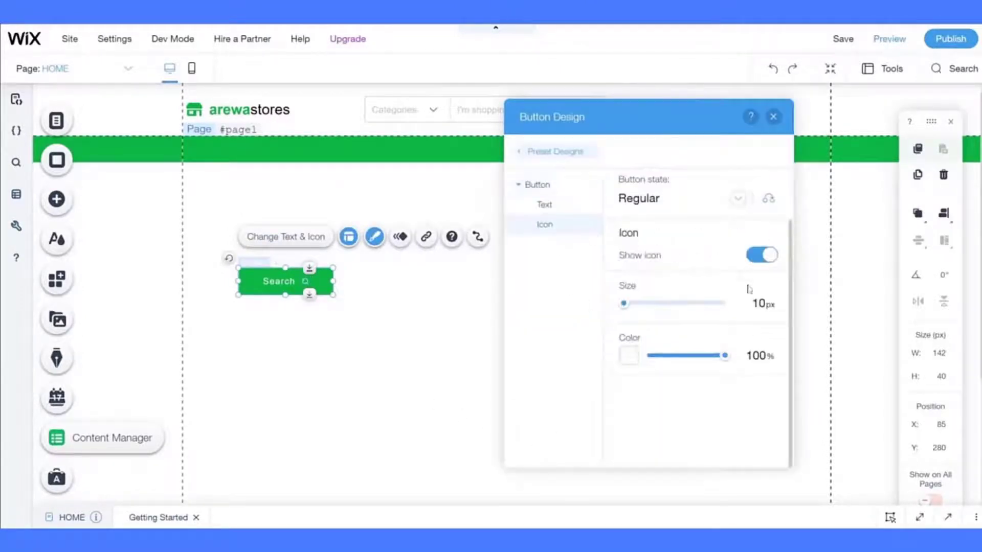
double_click(756, 302)
type("13")
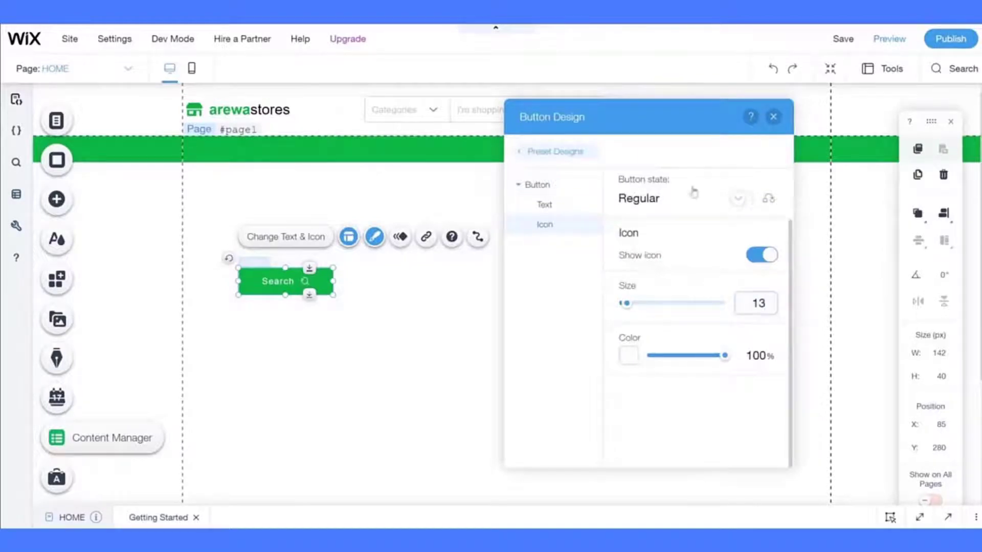
- Set the hover state's icon size to 13 px as well
left_click(653, 199)
left_click(647, 221)
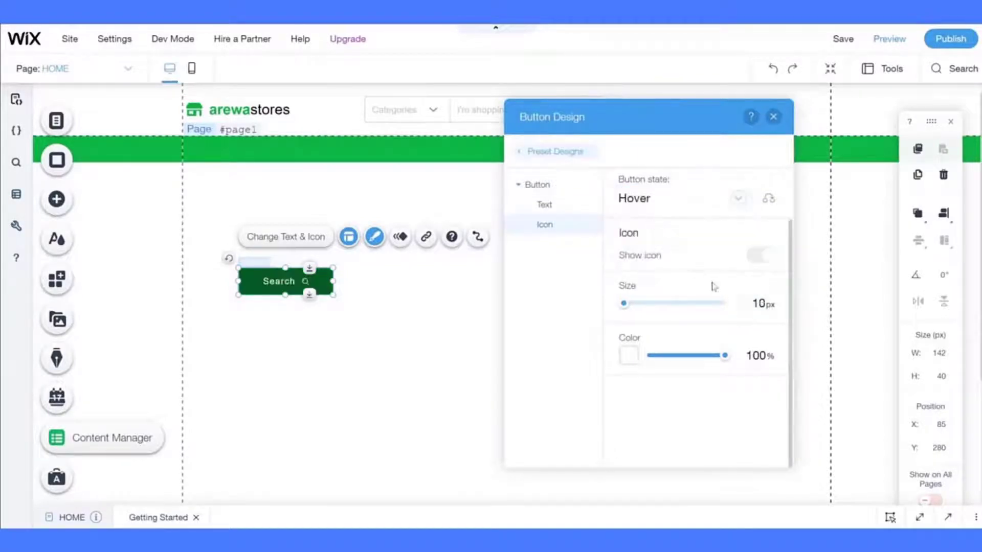
left_click(757, 304)
type("13")
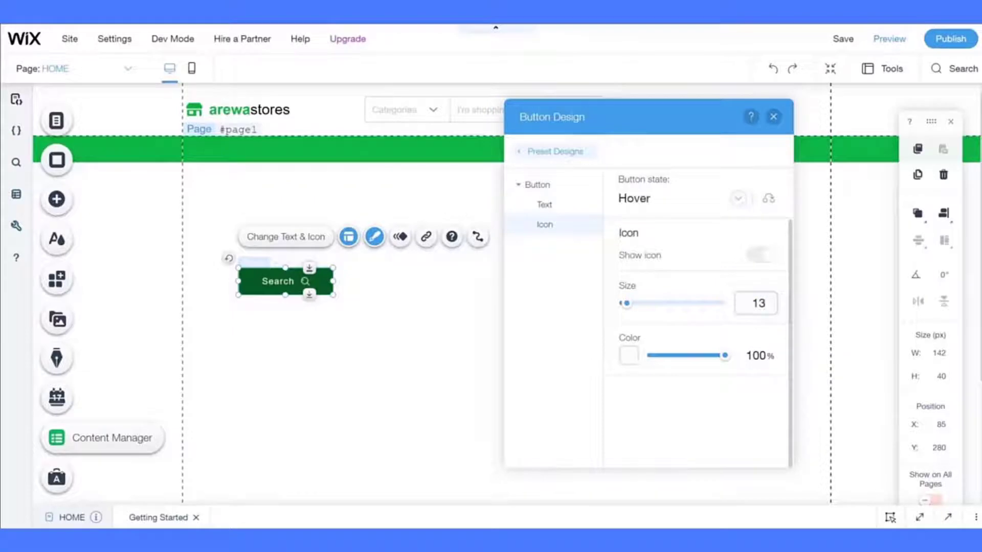
left_click(773, 116)
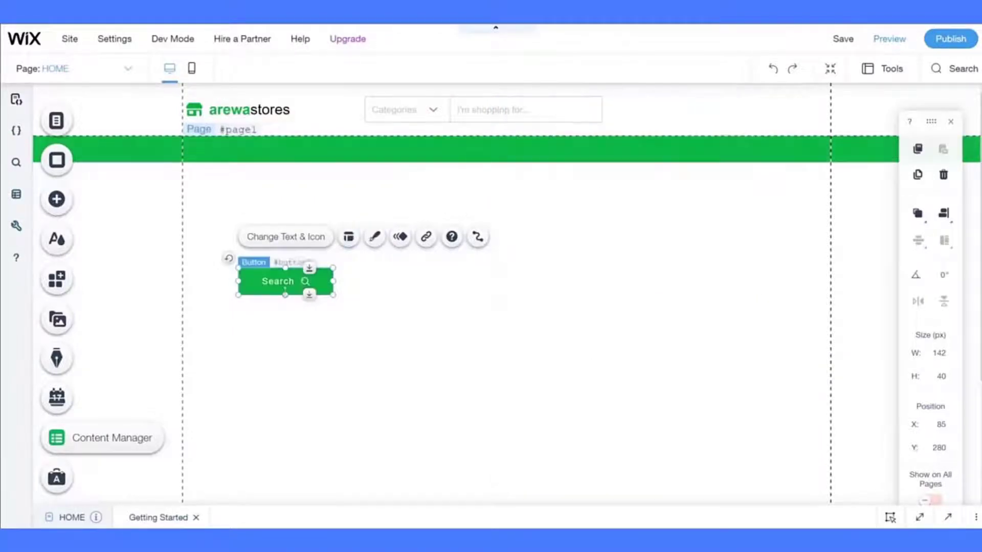
- Resize the Search button to 120 px wide and drag it into the header beside the search bar
left_click_drag(237, 281, 267, 281)
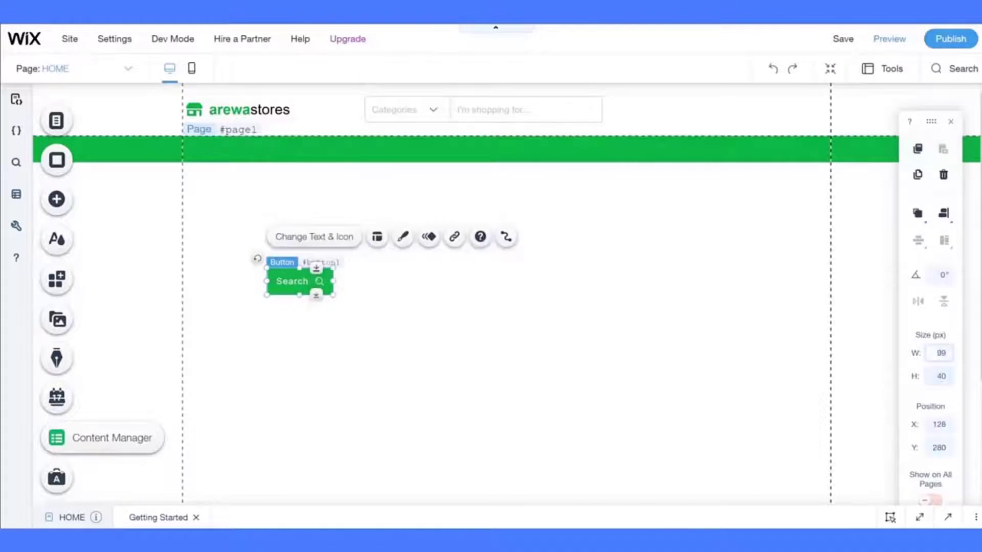
key("Return")
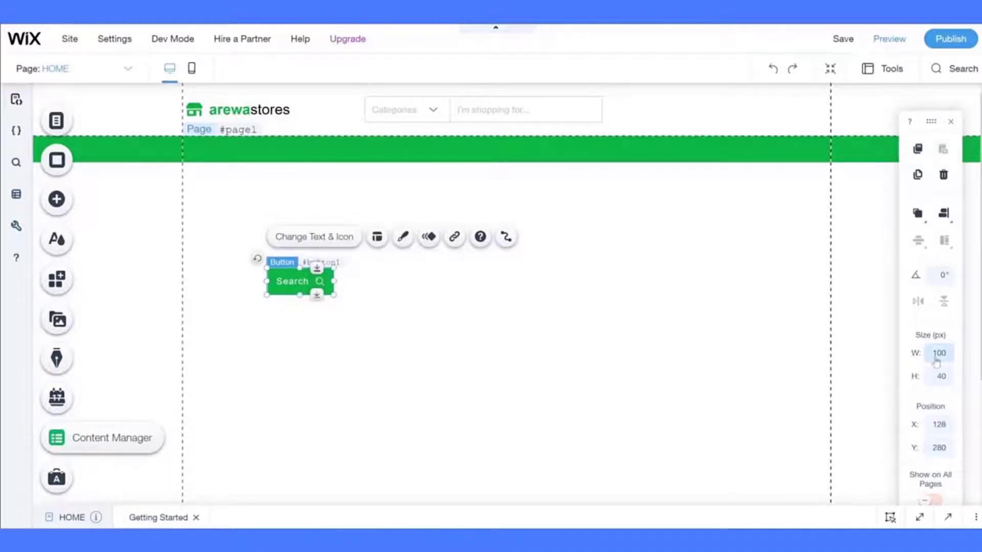
type("120")
key("Return")
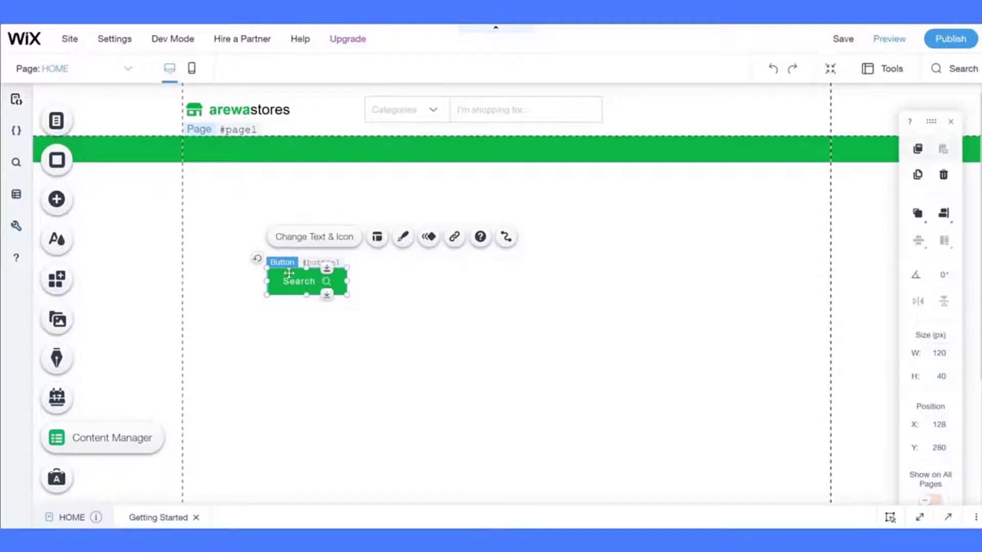
left_click_drag(286, 284, 620, 110)
left_click(527, 224)
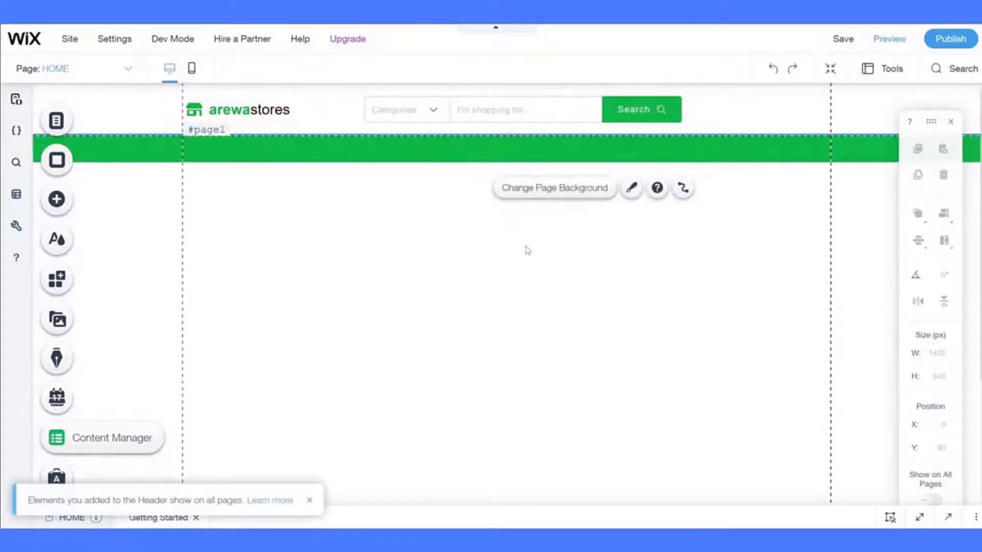
- Narrow the header's Search button to 100 px wide
left_click(644, 119)
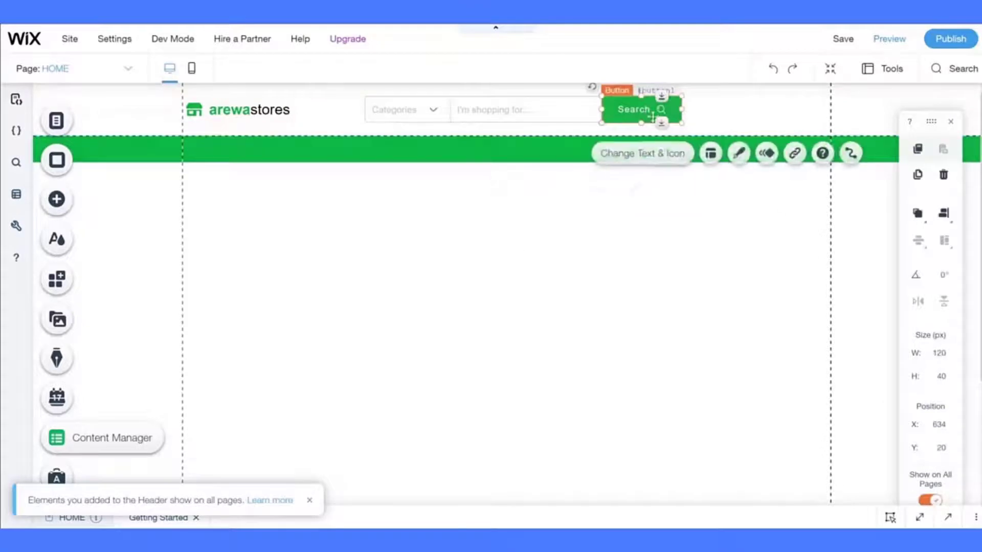
left_click(930, 360)
key("Return")
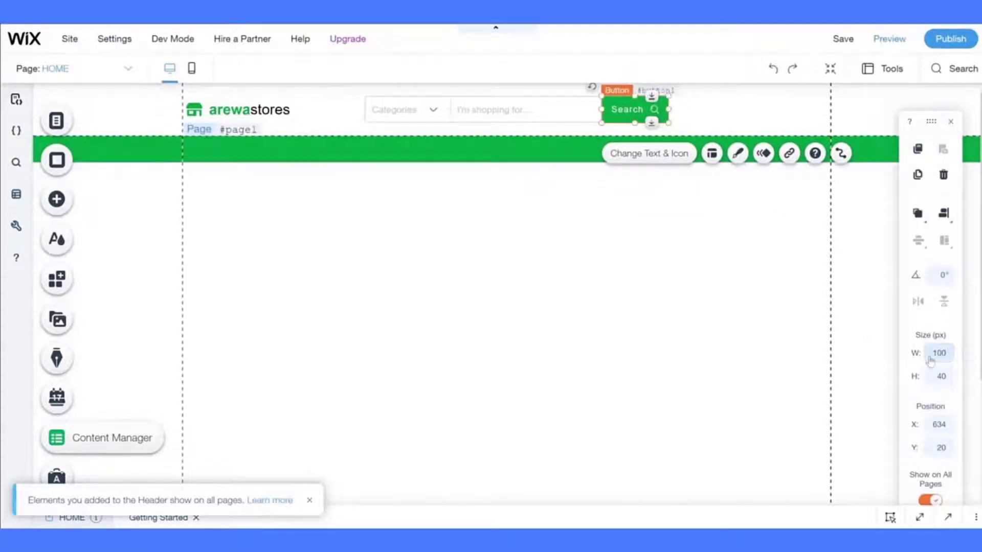
left_click(656, 225)
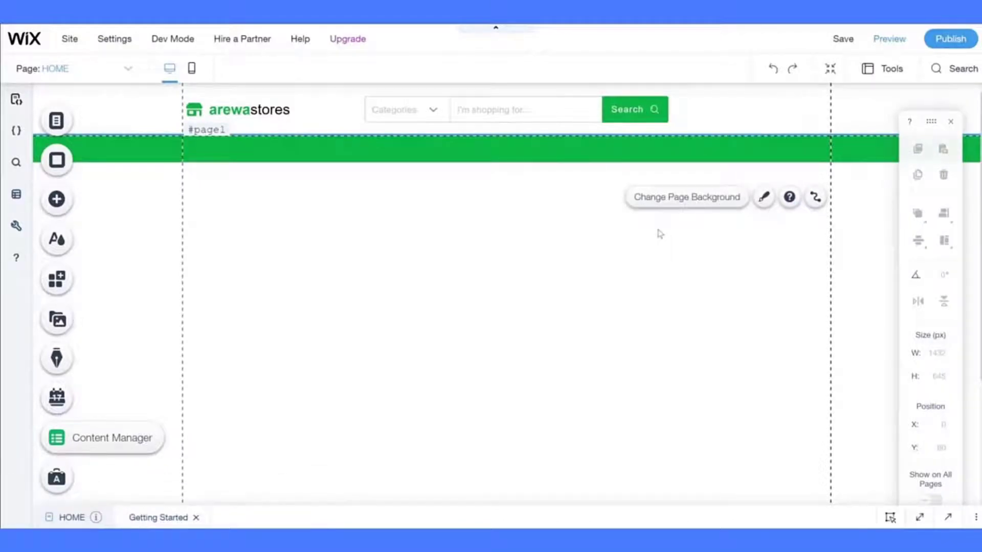
- Give the Search button a 1 px light grey border in its regular state
left_click(645, 112)
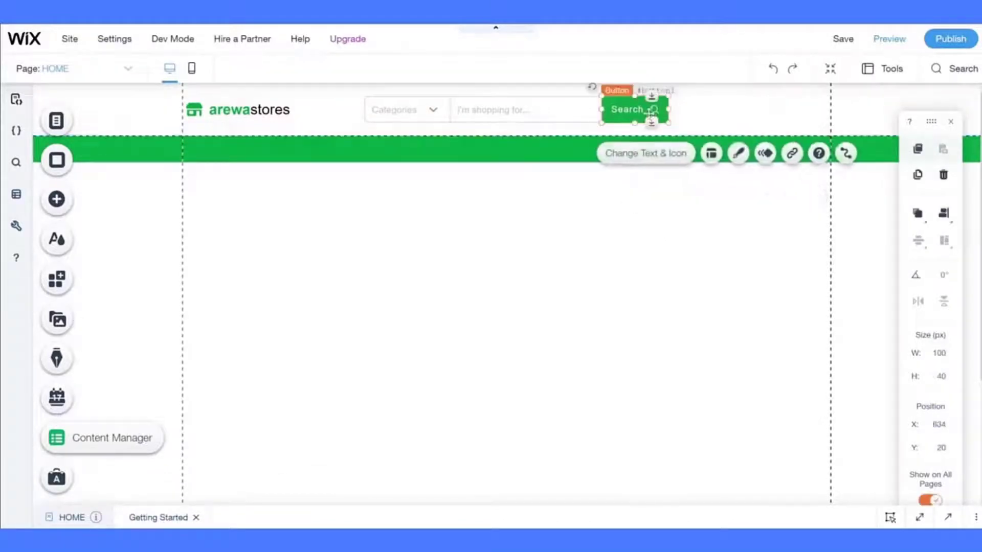
left_click(737, 154)
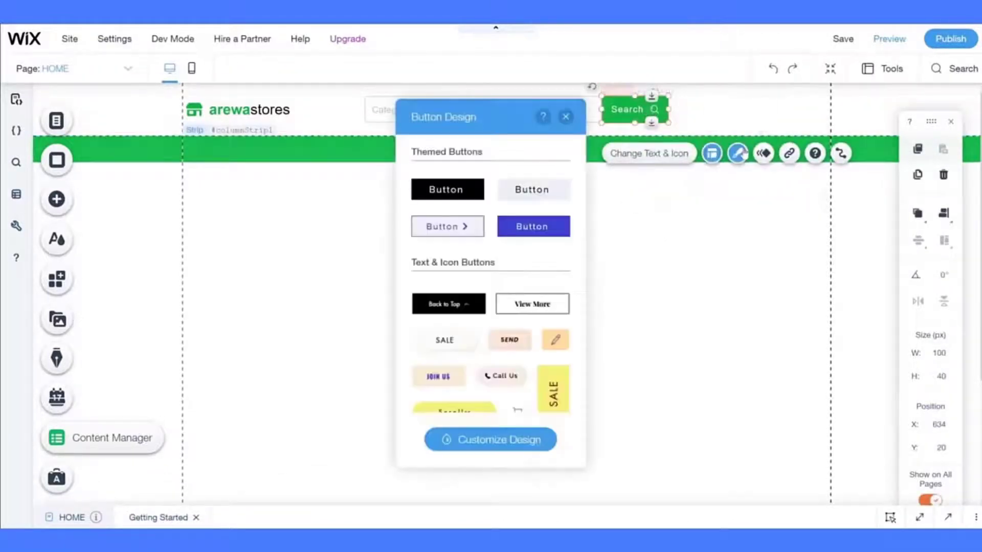
left_click(517, 438)
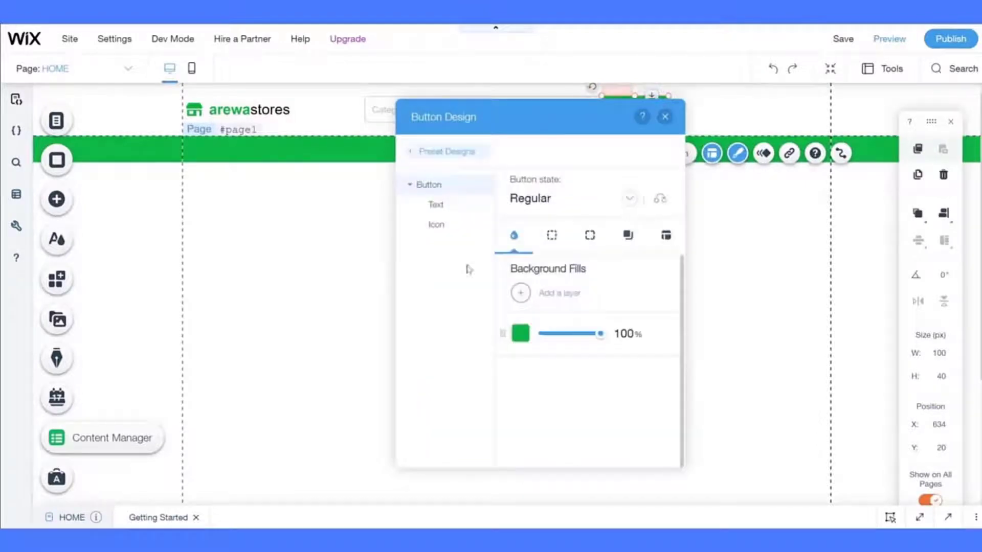
left_click(551, 235)
type("1")
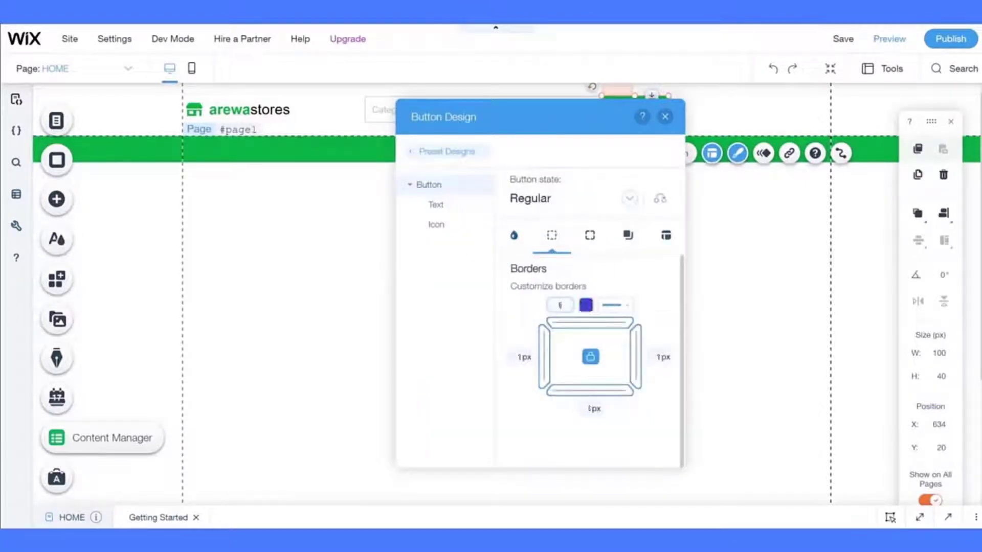
left_click(587, 308)
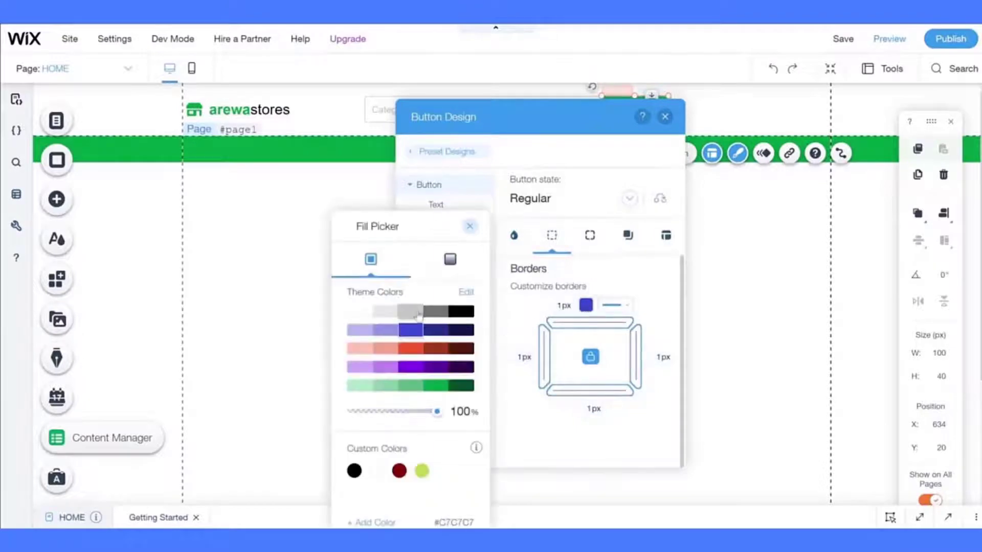
left_click(416, 312)
left_click(516, 311)
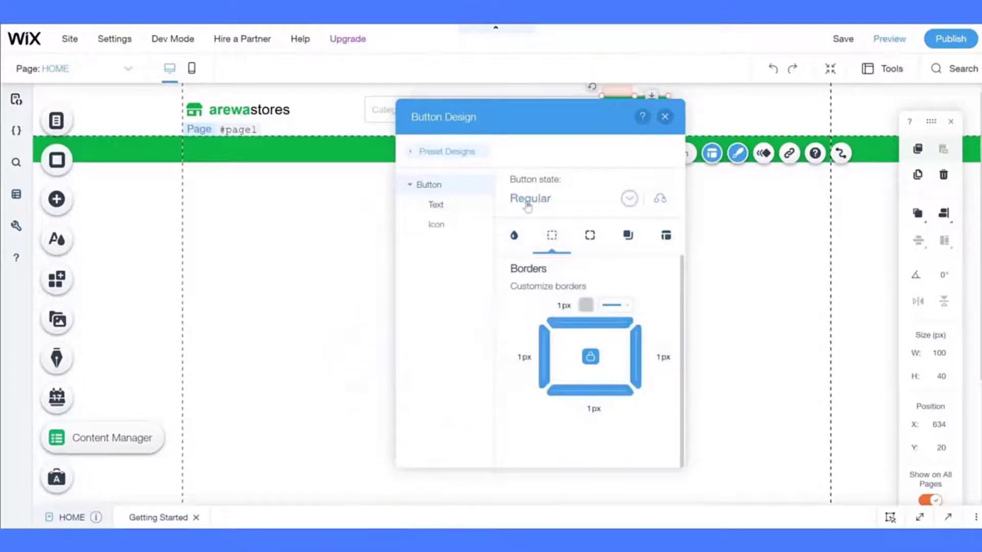
- Give the hover state a 1 px light grey #C7C7C7 border as well
left_click(527, 204)
left_click(533, 221)
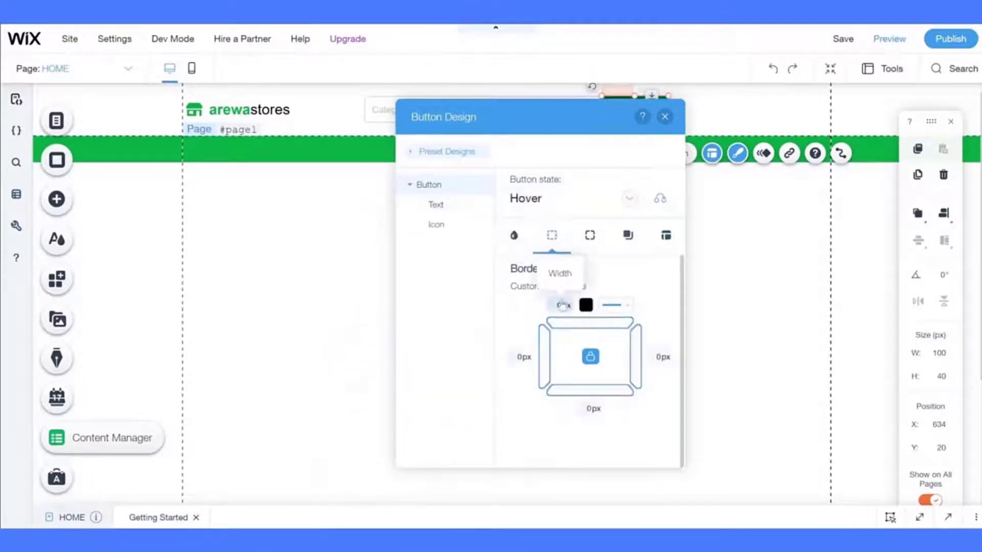
left_click(562, 305)
type("1")
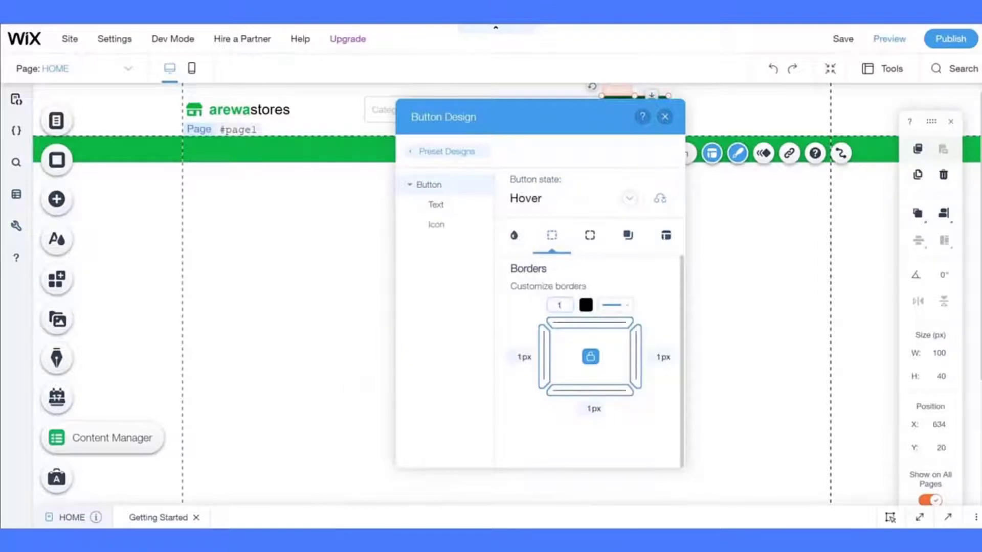
left_click(586, 305)
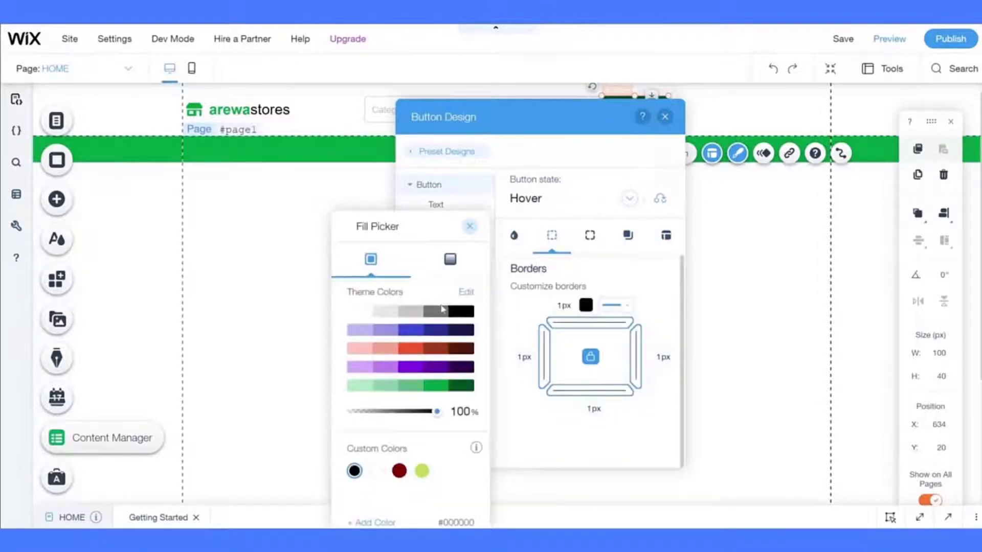
left_click(419, 314)
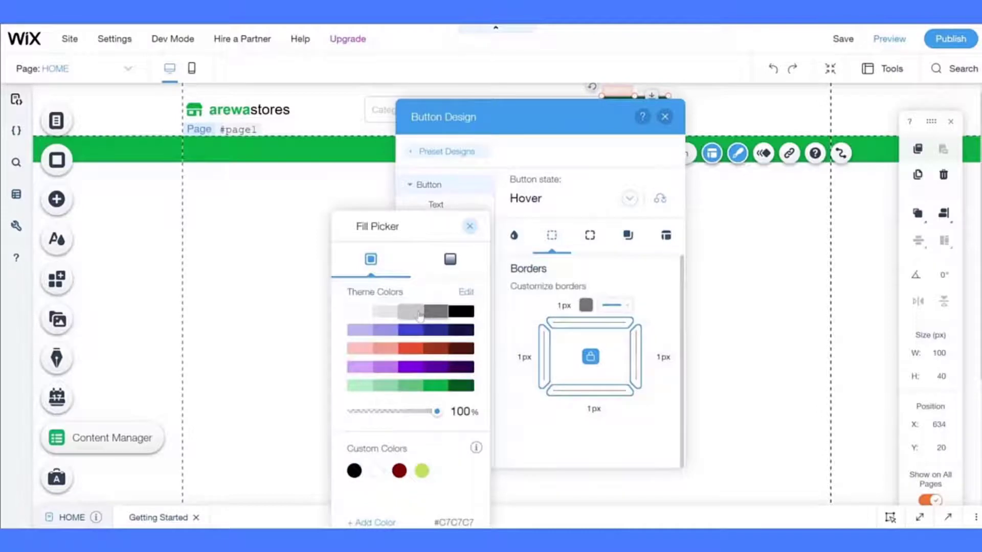
left_click(493, 314)
left_click(306, 327)
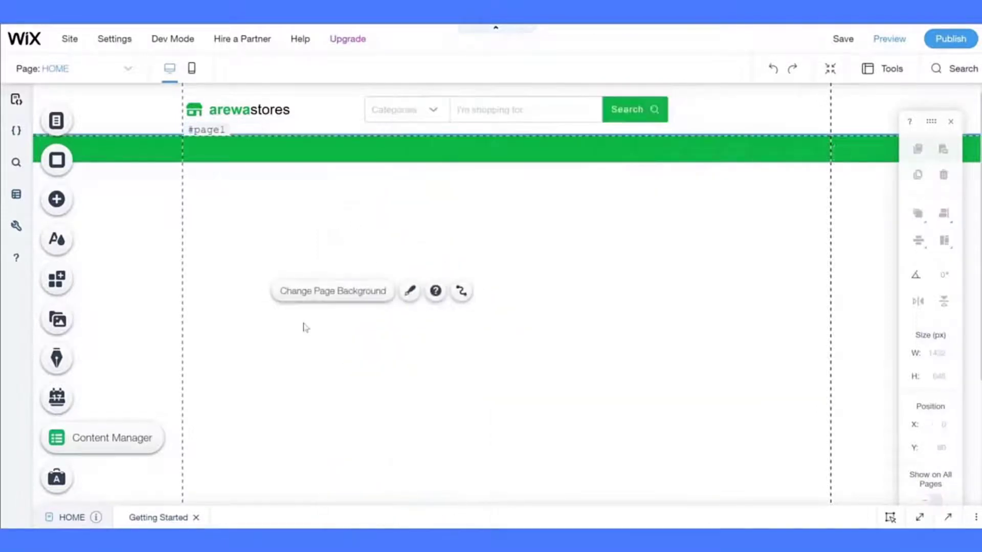
left_click(633, 106)
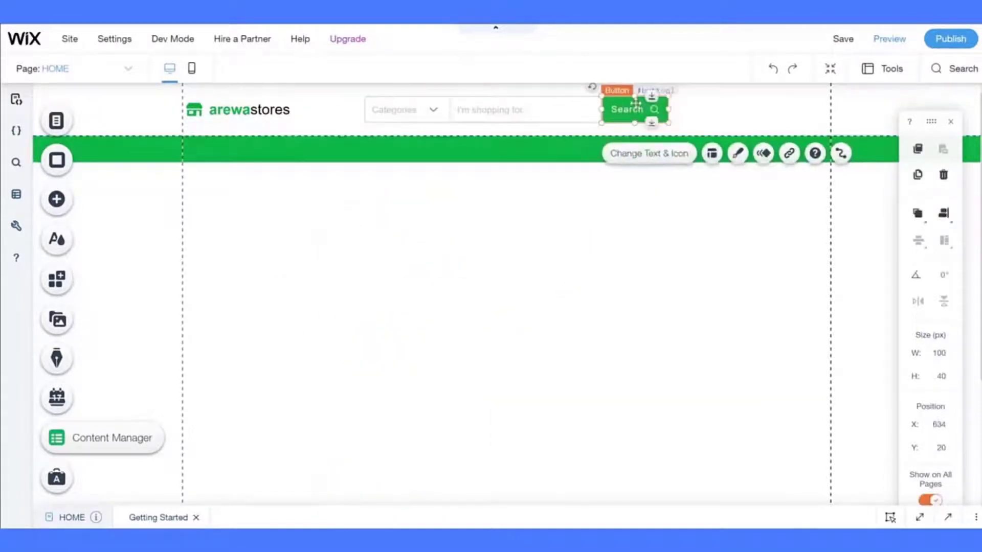
- Set the Search button's regular left border width to 0
left_click(545, 260)
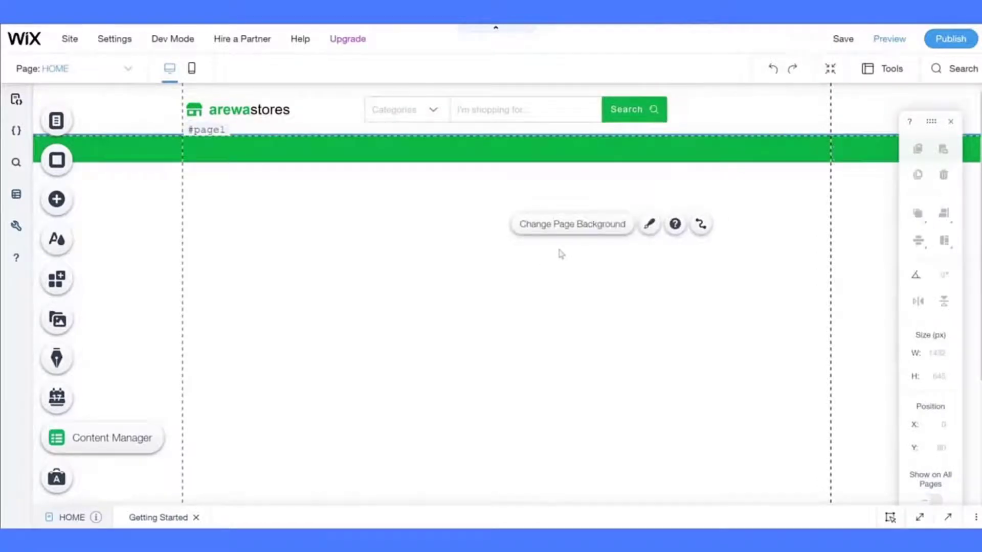
left_click(626, 119)
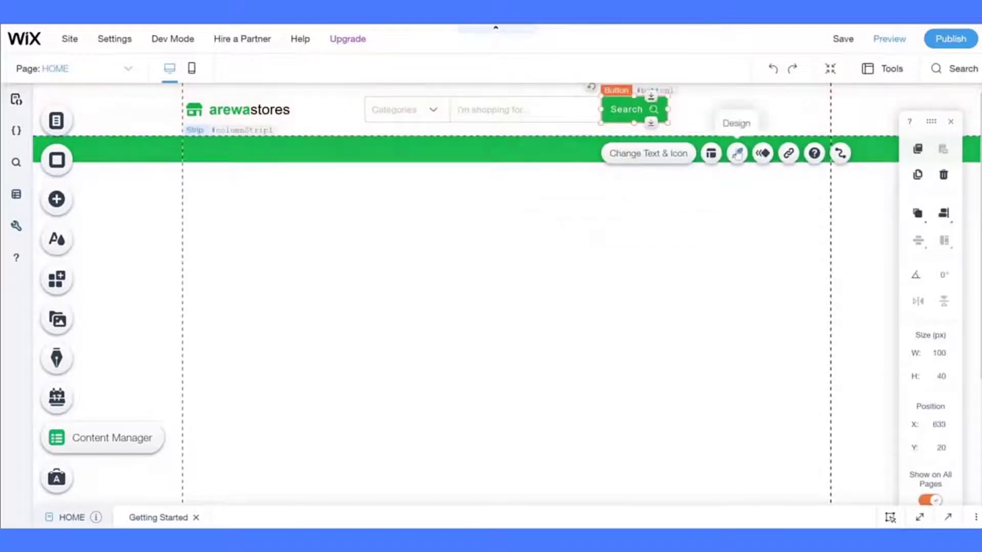
left_click(737, 153)
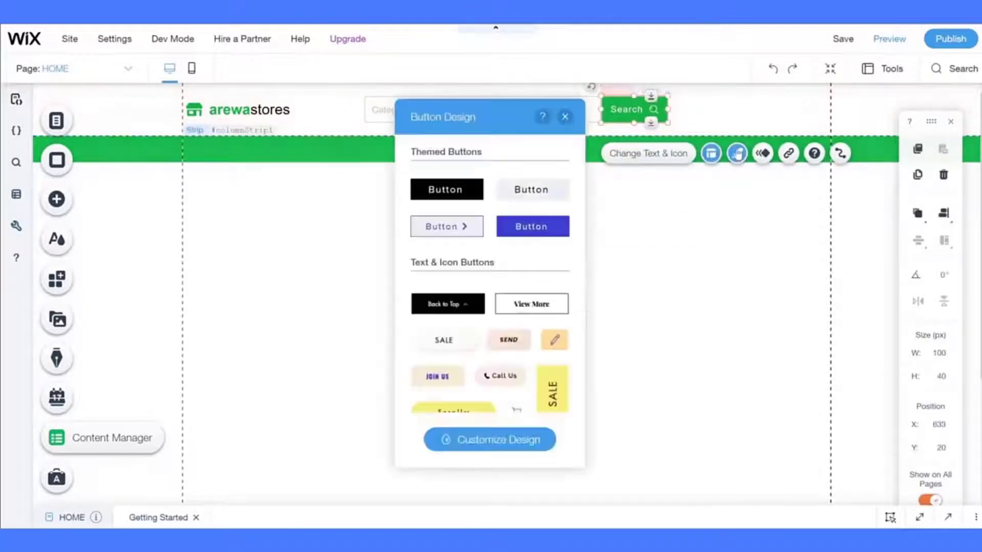
left_click(490, 438)
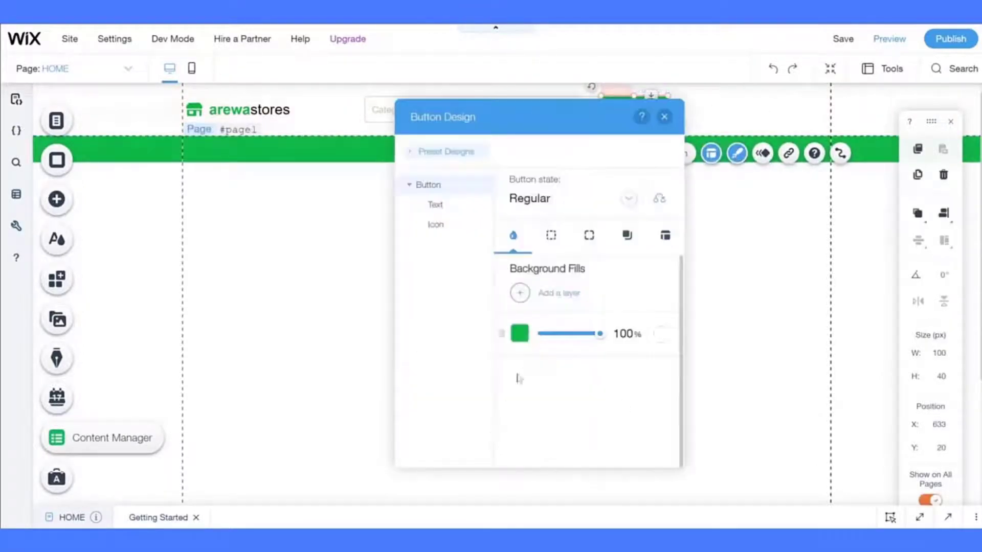
left_click(551, 237)
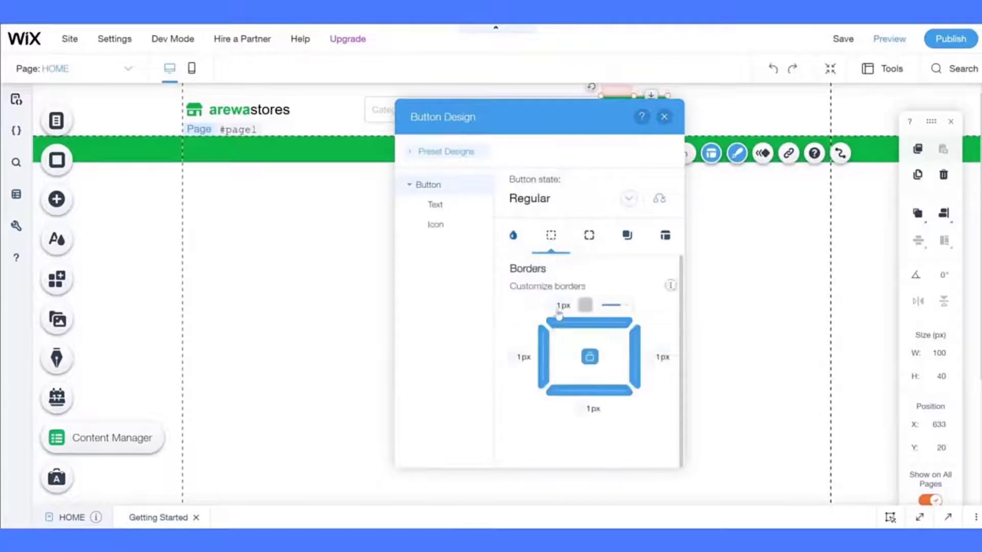
left_click(519, 357)
type("0")
key("Return")
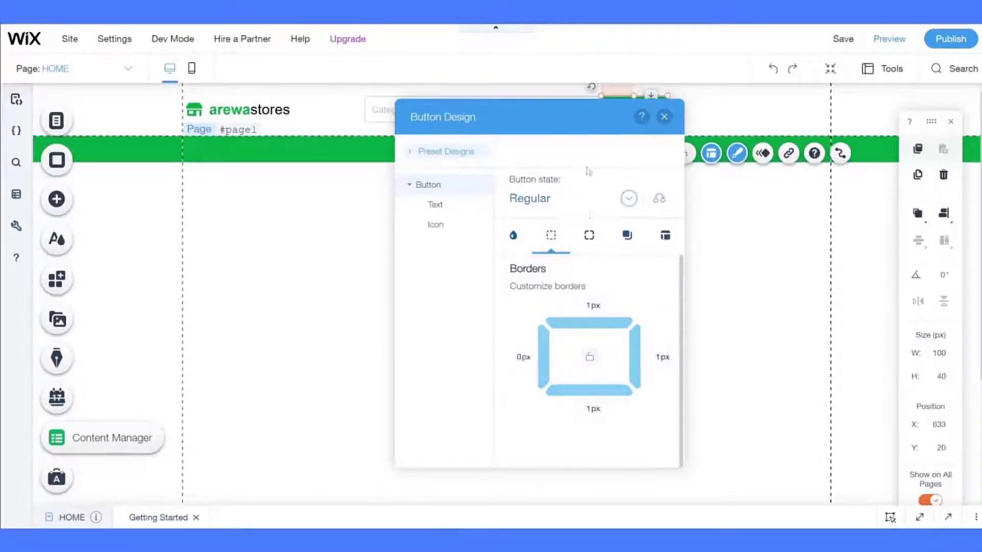
- Unlink the hover border sides, set the hover left border to 0, and save the site
left_click(549, 208)
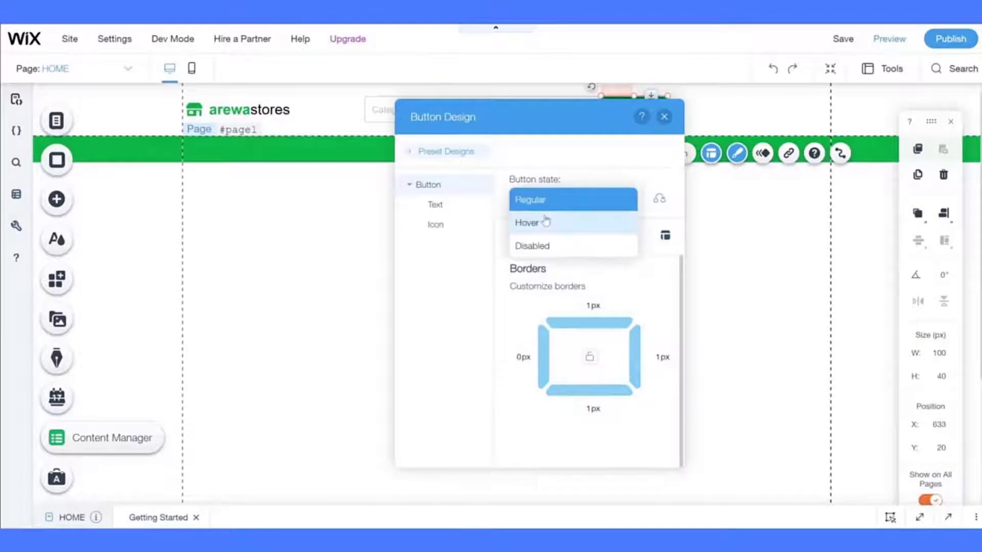
left_click(546, 221)
left_click(591, 357)
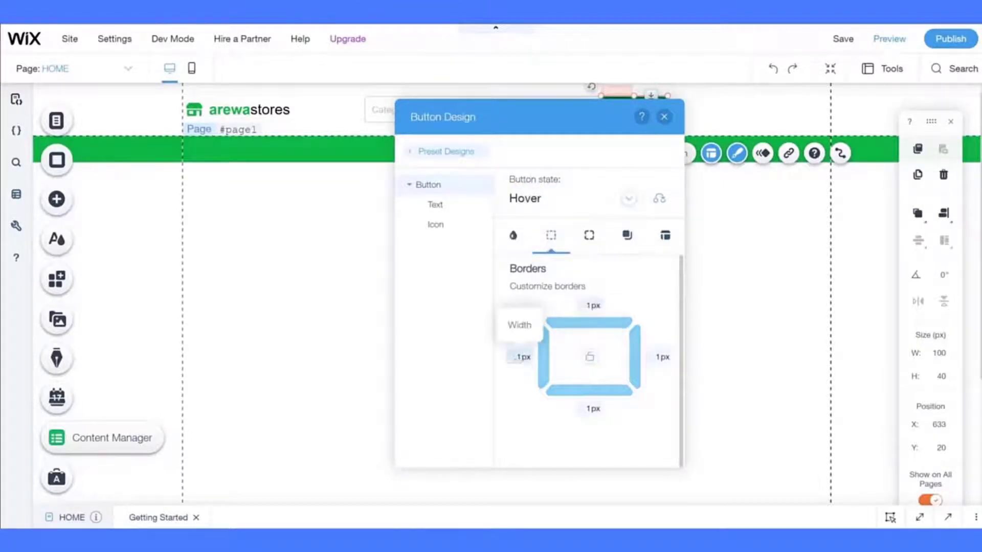
left_click(519, 357)
type("0")
key("Return")
left_click(309, 317)
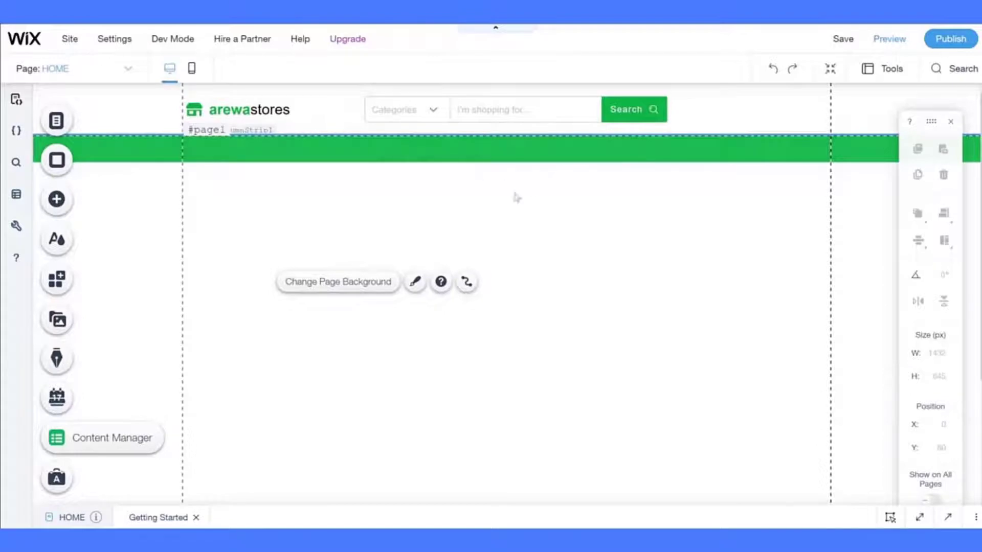
left_click(841, 39)
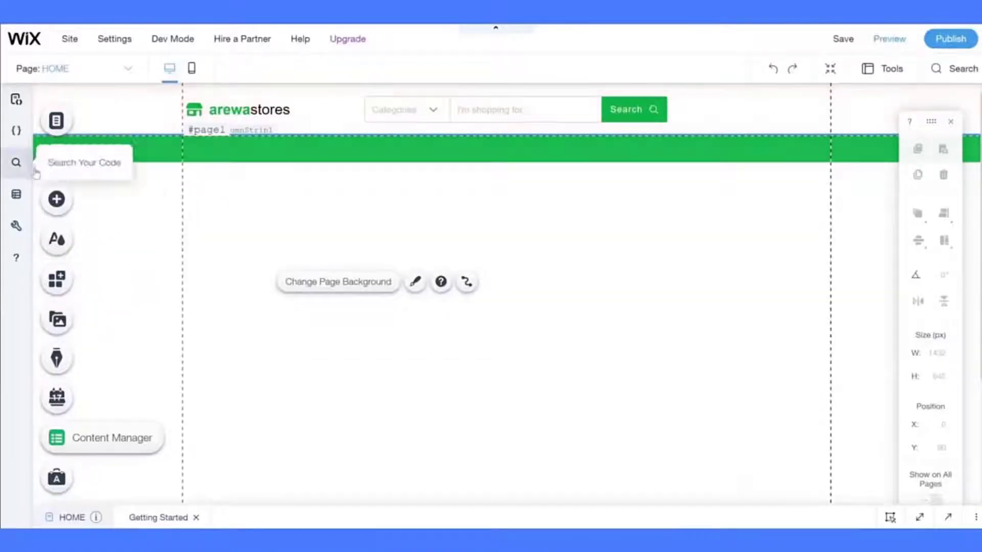
- Search the vector art library for 'hea' and add the solid black heart to the page
left_click(55, 201)
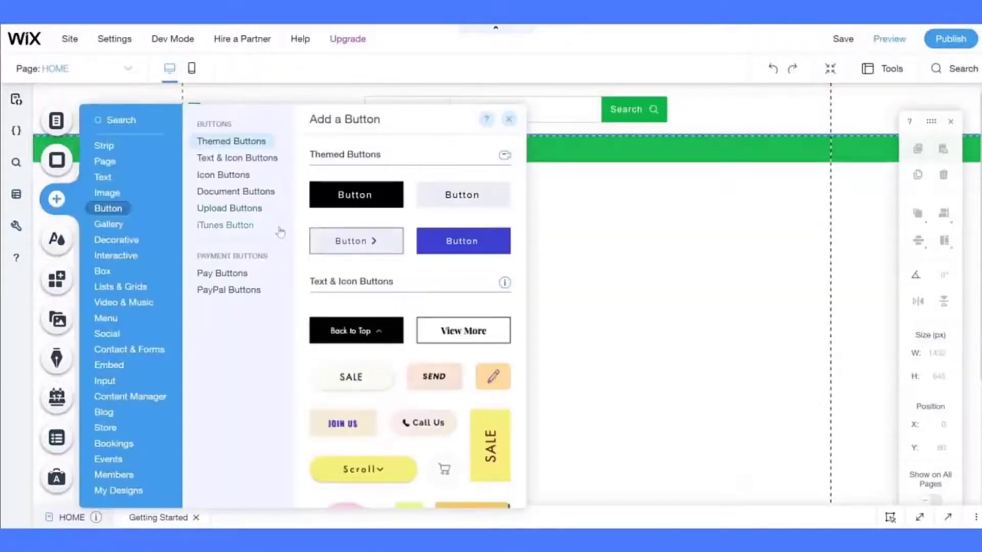
left_click(253, 282)
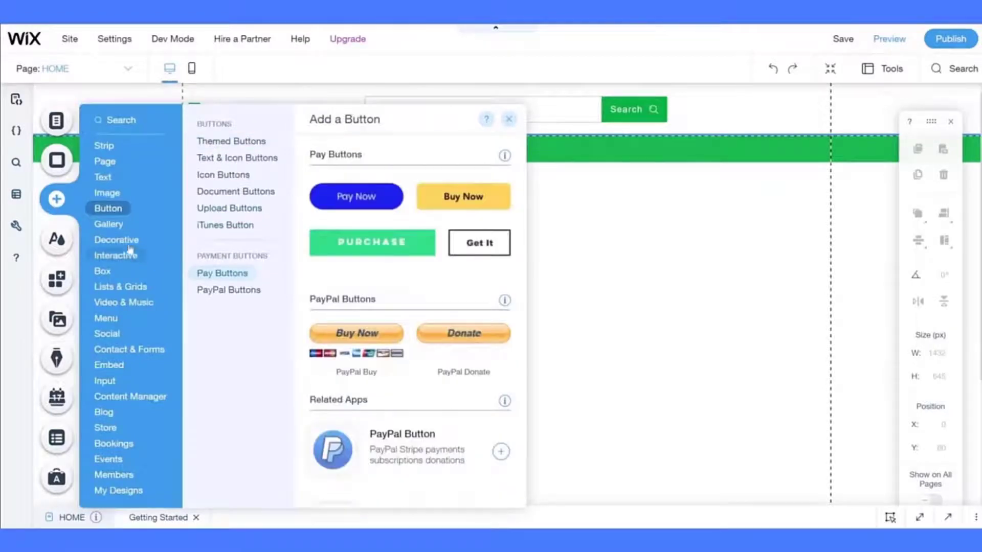
mouse_move(124, 246)
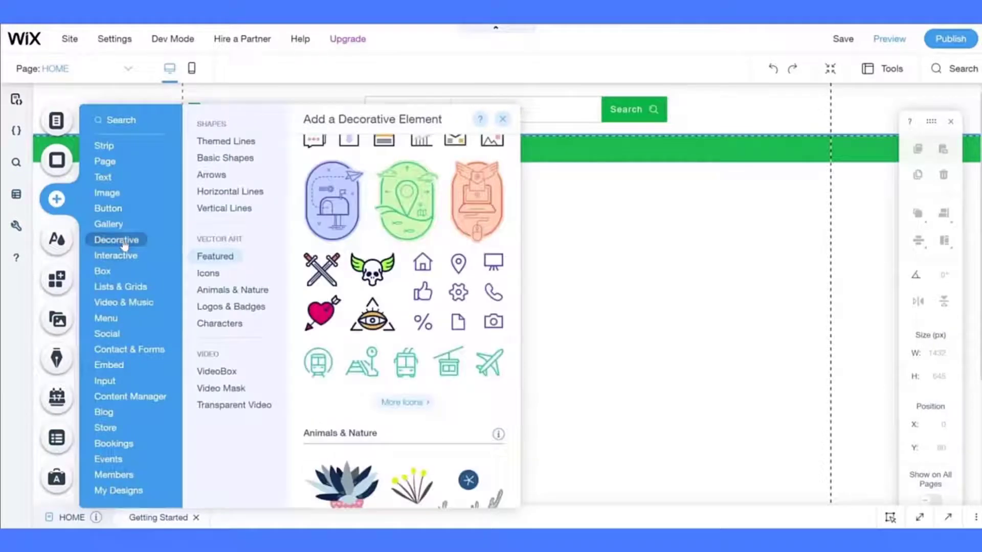
left_click(214, 256)
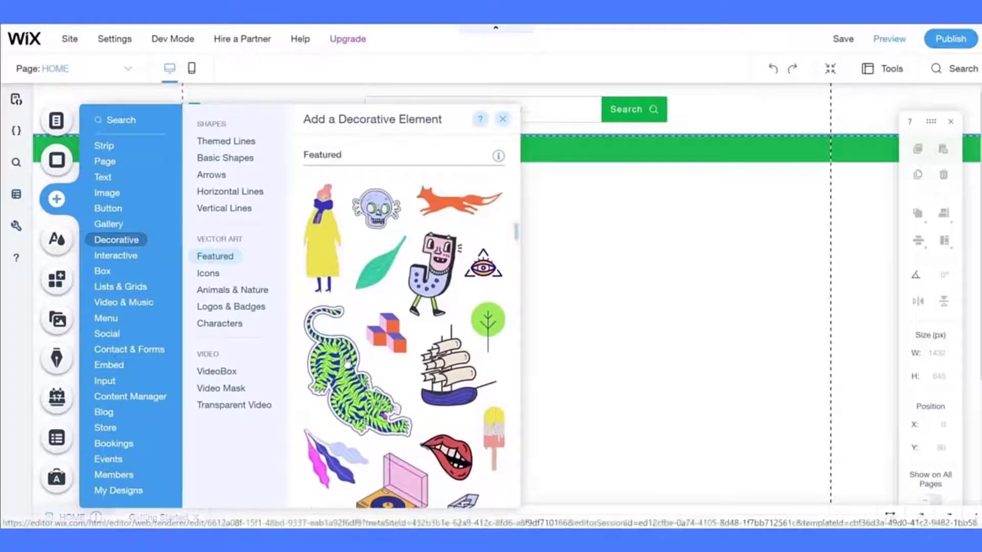
scroll(348, 364, "down", 4)
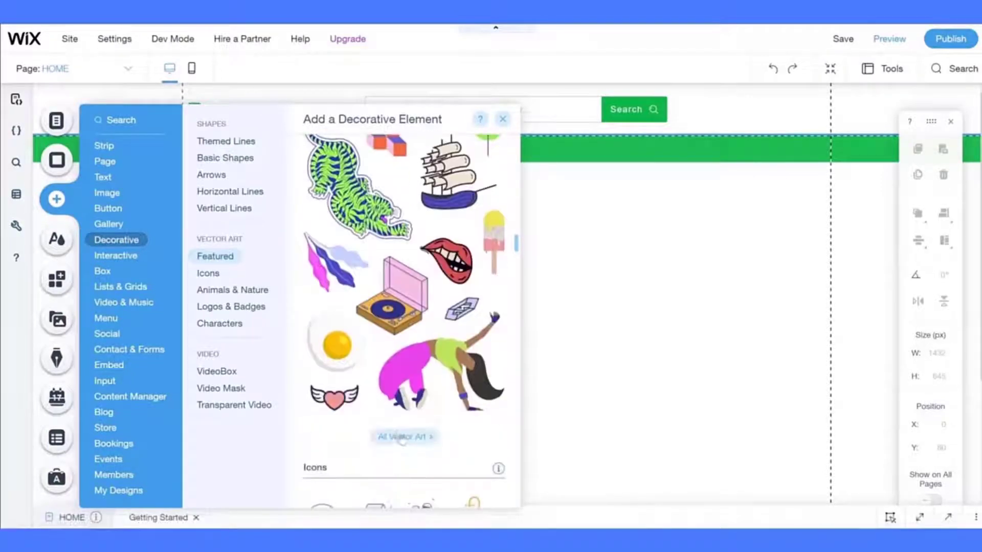
left_click(404, 438)
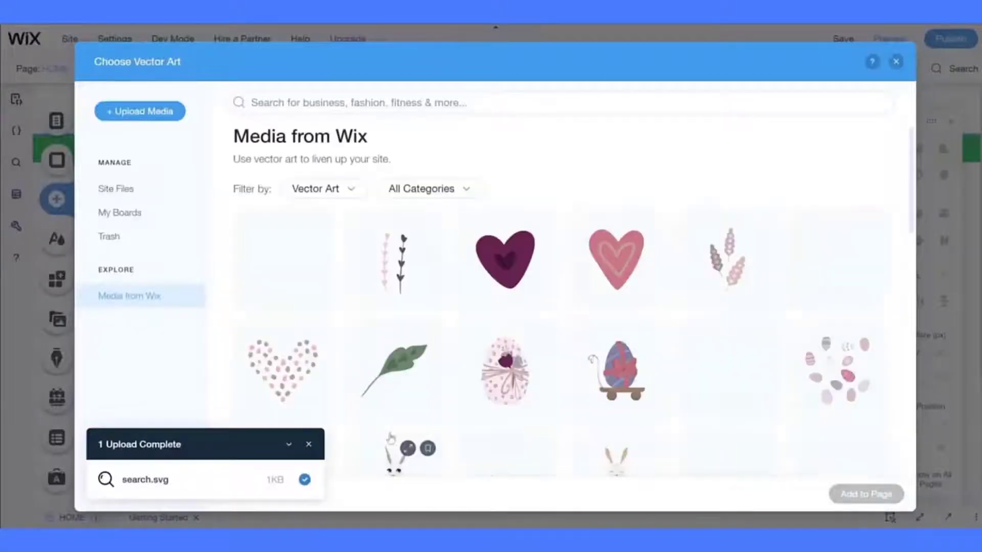
left_click(307, 102)
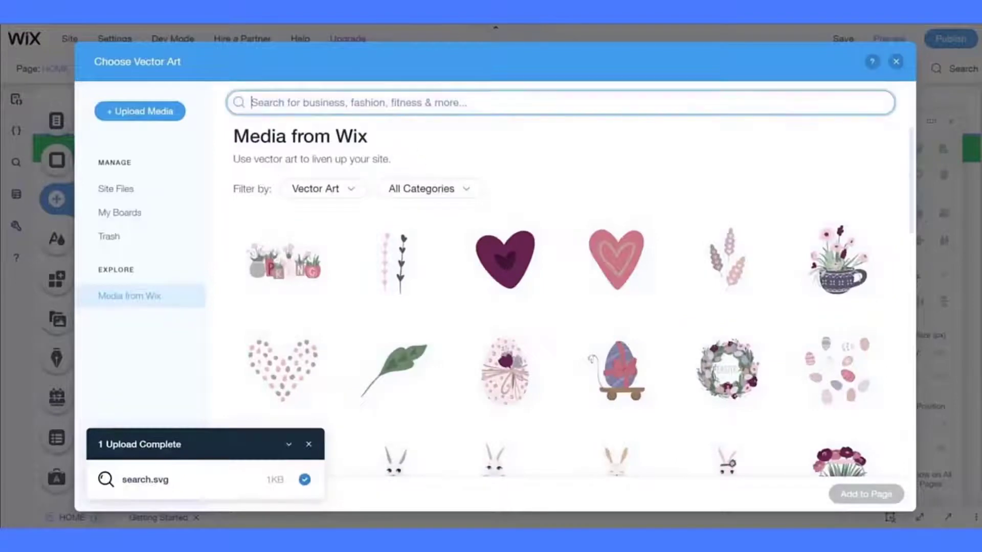
type("heart")
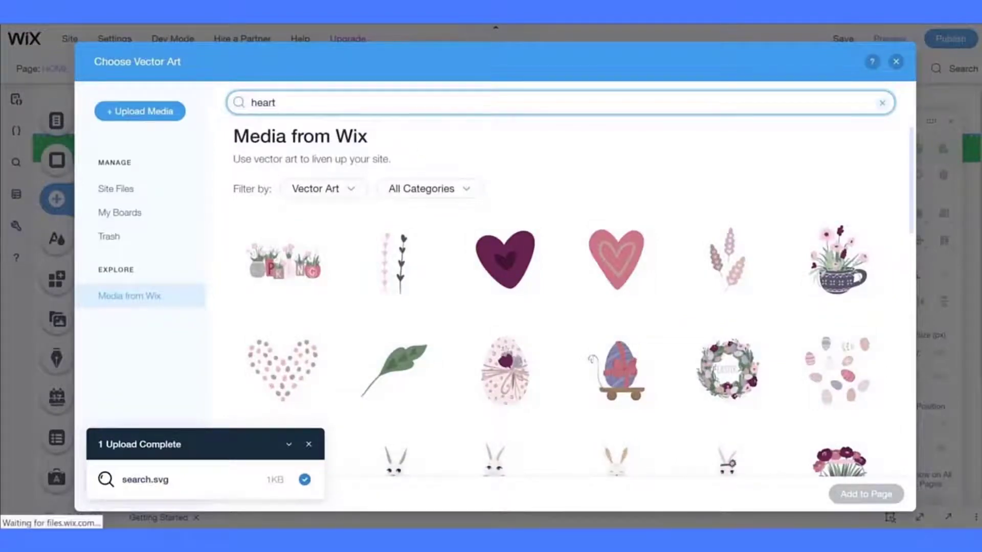
key("Return")
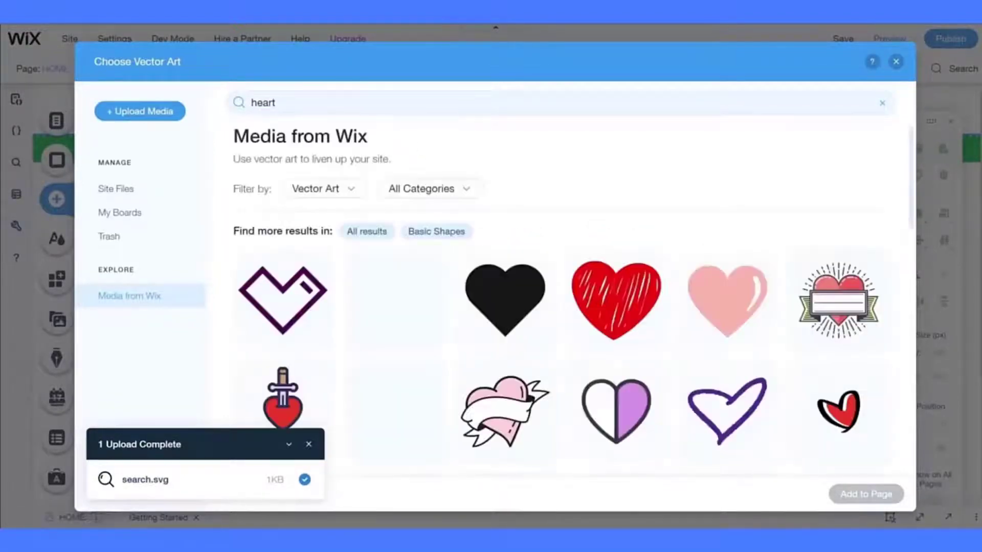
left_click(507, 295)
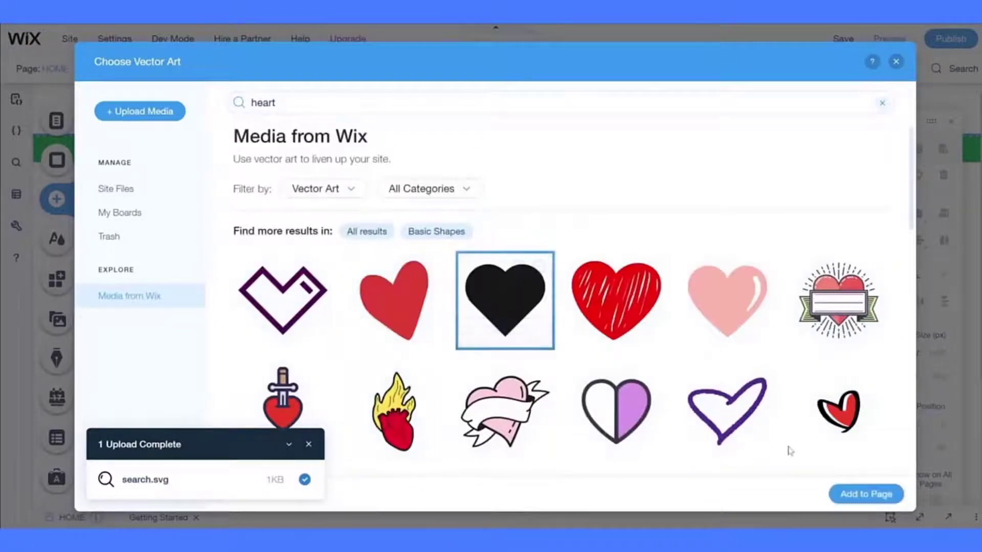
left_click(853, 496)
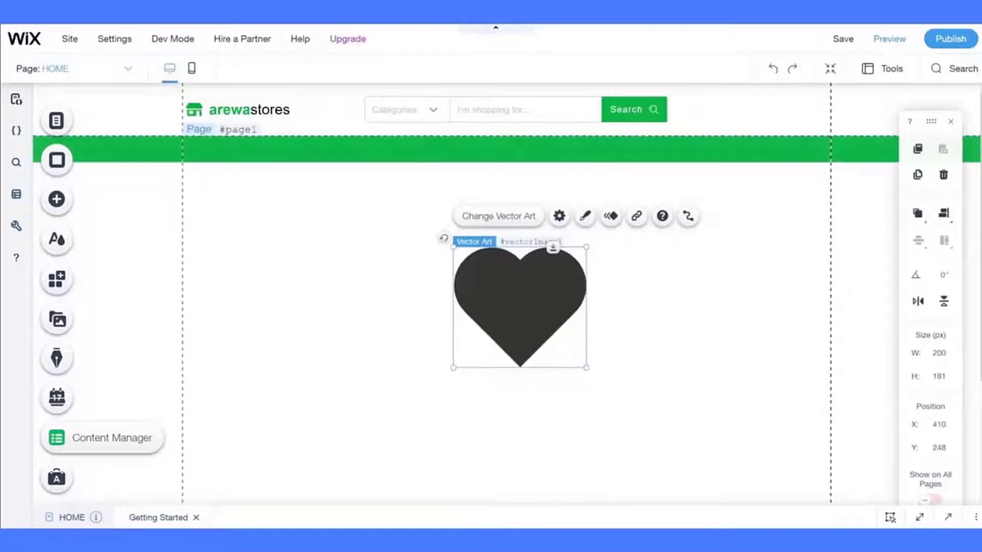
- Resize the heart to 25 px wide and drag it into the header beside Search
left_click(937, 360)
type("25")
key("Return")
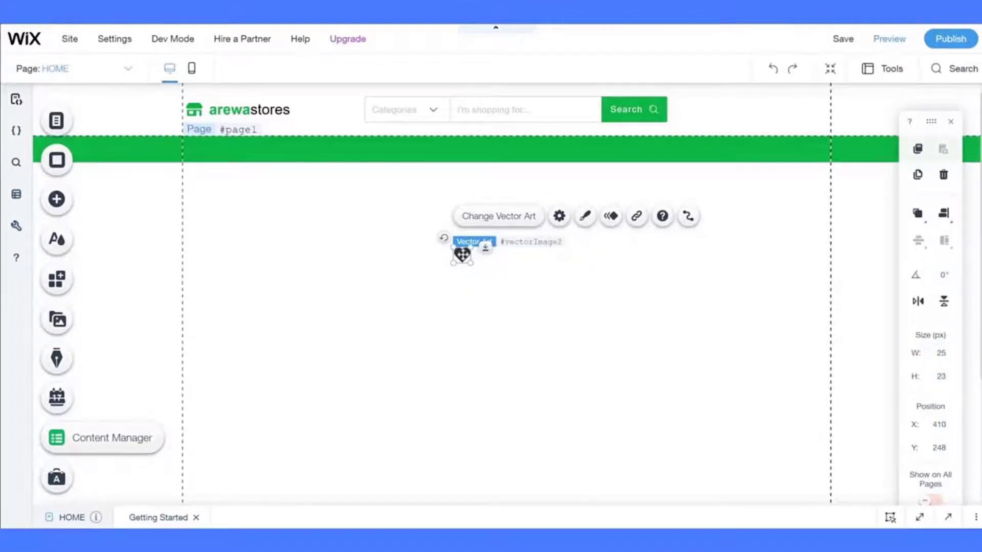
left_click_drag(462, 254, 713, 110)
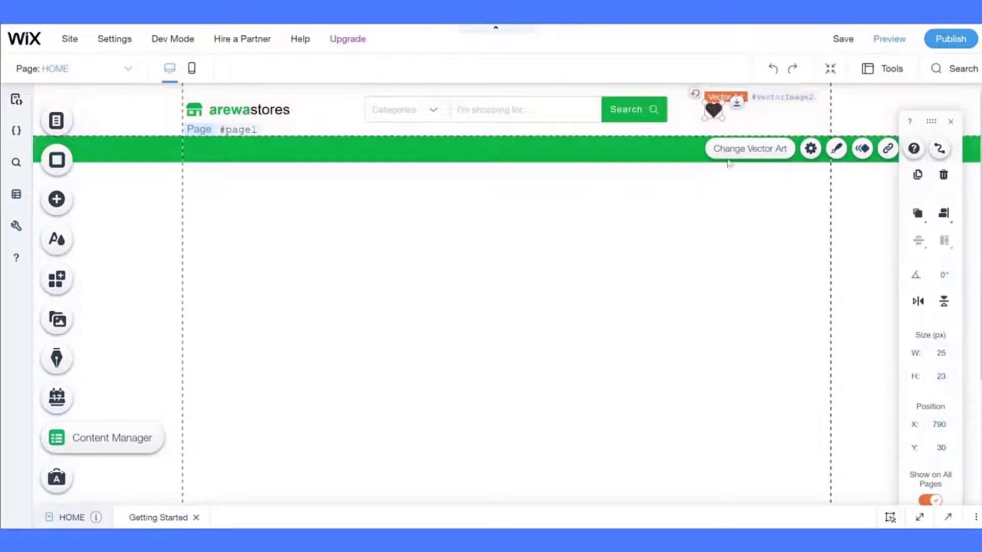
- Group the Search button, search field and Categories dropdown, and centre the group
left_click(652, 112)
left_click(550, 113, "shift")
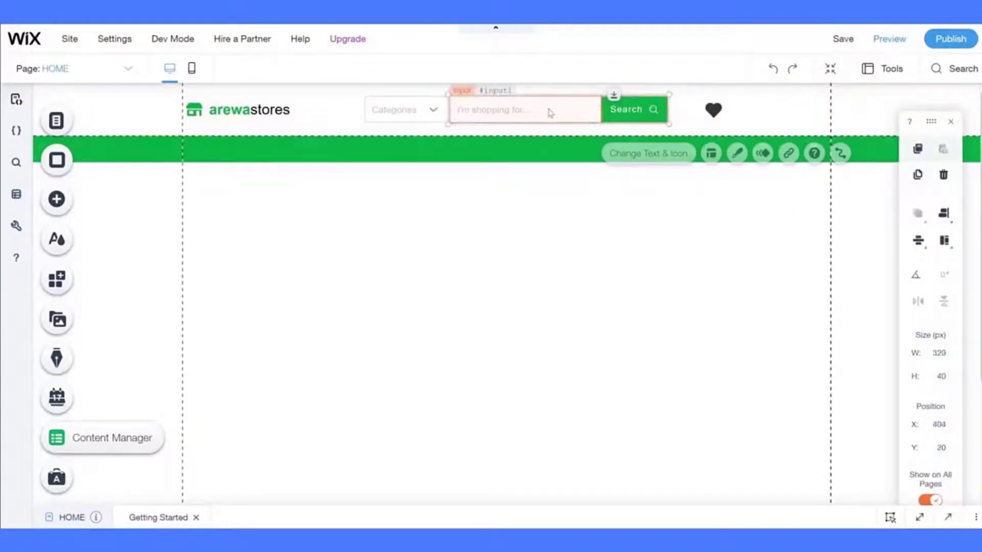
left_click(428, 109, "shift")
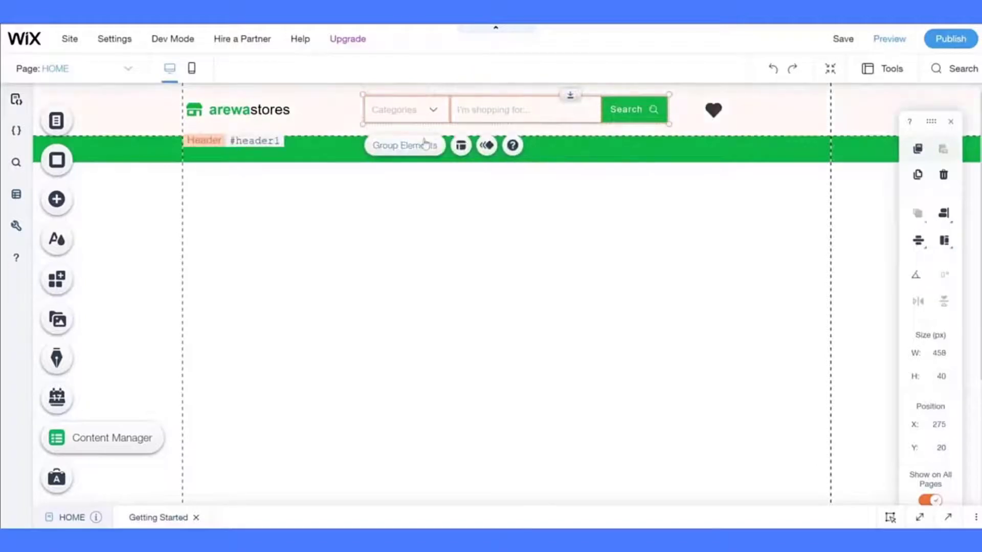
left_click(425, 146)
left_click(943, 215)
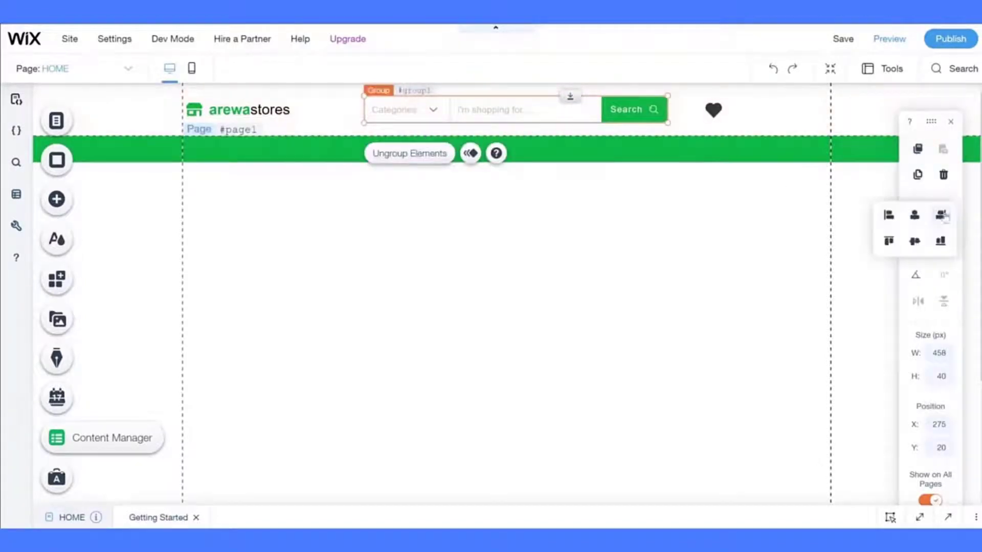
left_click(919, 215)
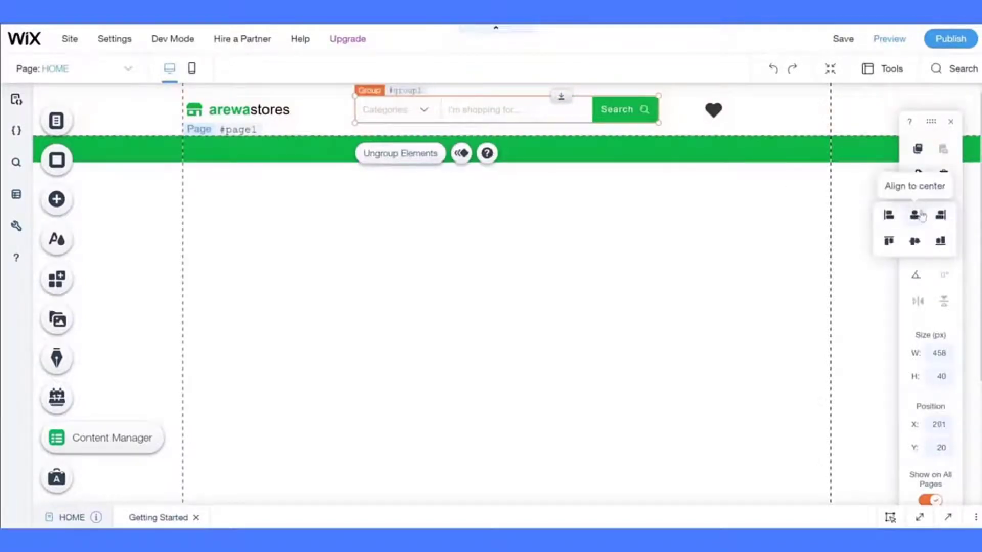
left_click(668, 240)
- Move the heart to X 773 and vertically centre it in the header
left_click(713, 109)
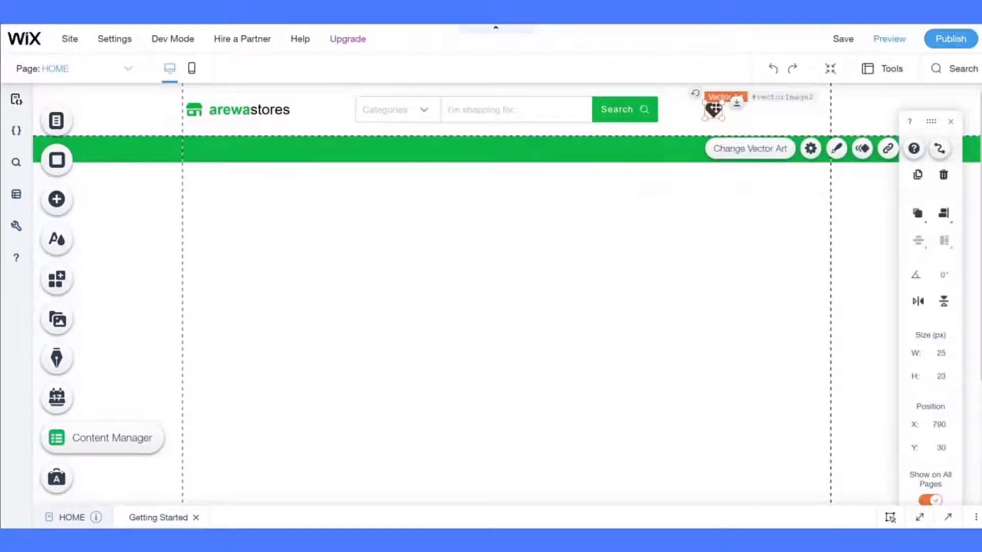
left_click_drag(713, 109, 704, 109)
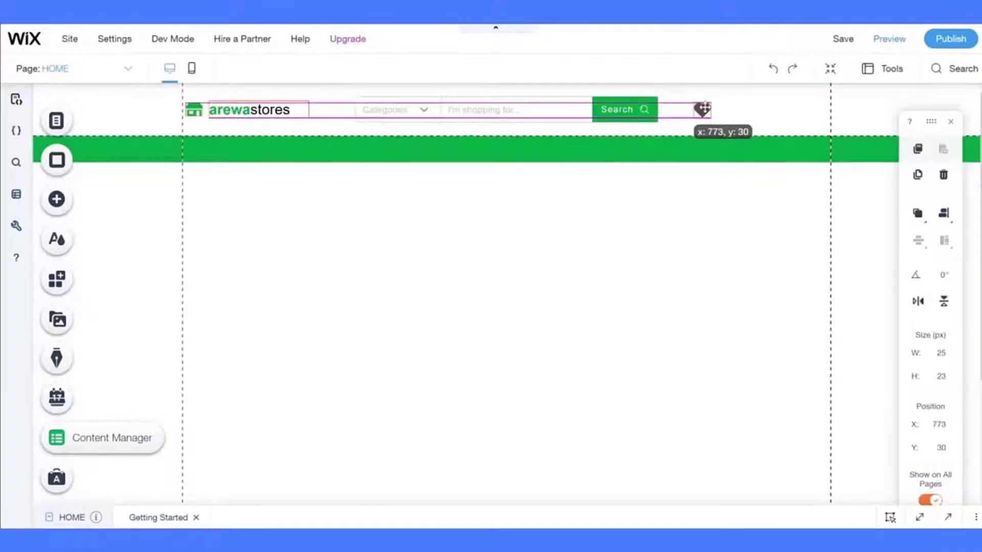
left_click_drag(704, 109, 703, 109)
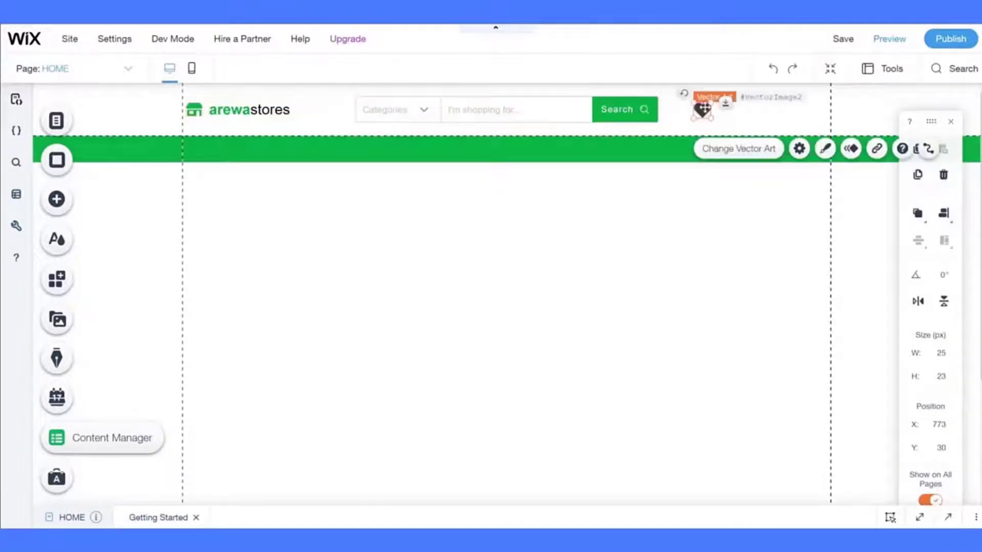
left_click(943, 224)
left_click(920, 239)
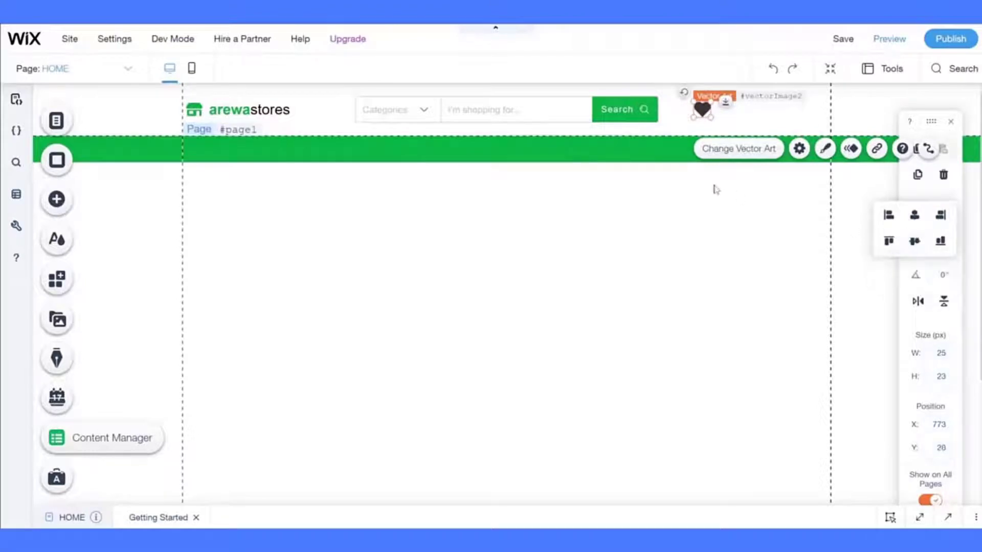
- Keep the heart's fill dark #242323 after trying swatches, leaving its vector art unchanged
left_click(833, 156)
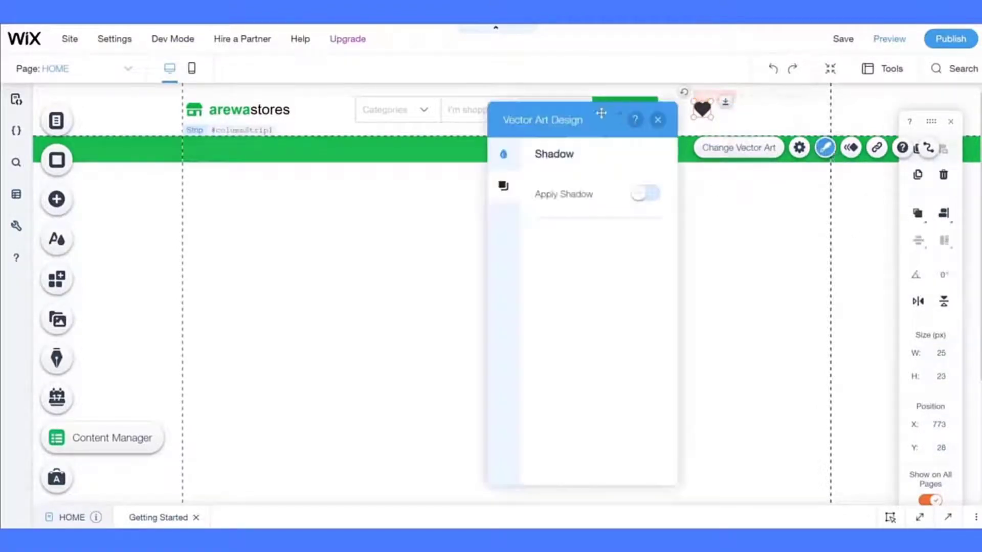
left_click_drag(602, 114, 383, 134)
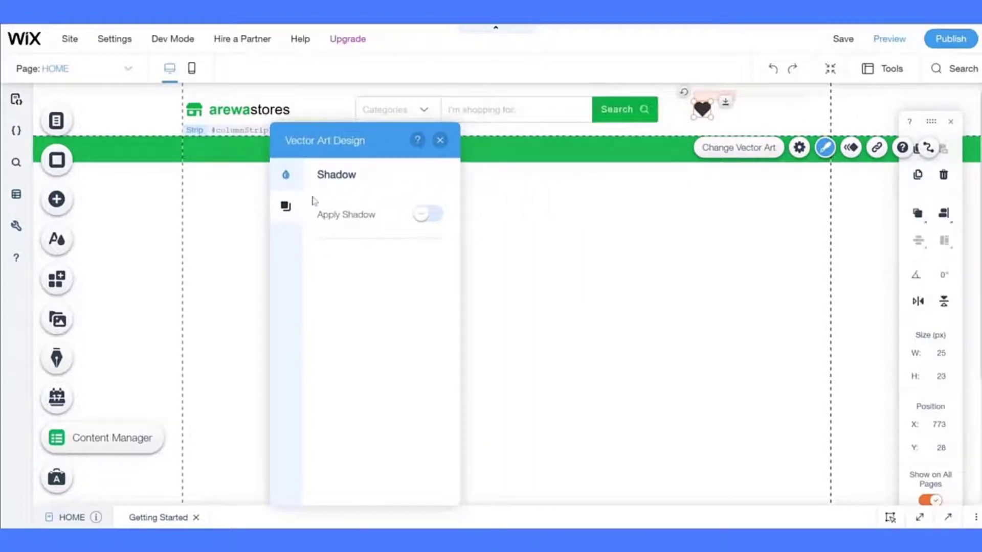
left_click(287, 178)
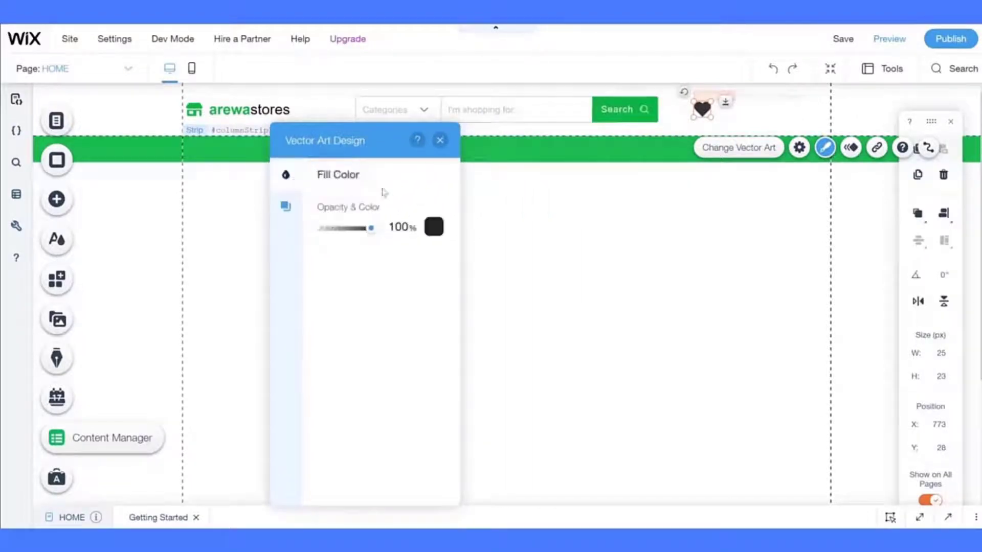
left_click(433, 228)
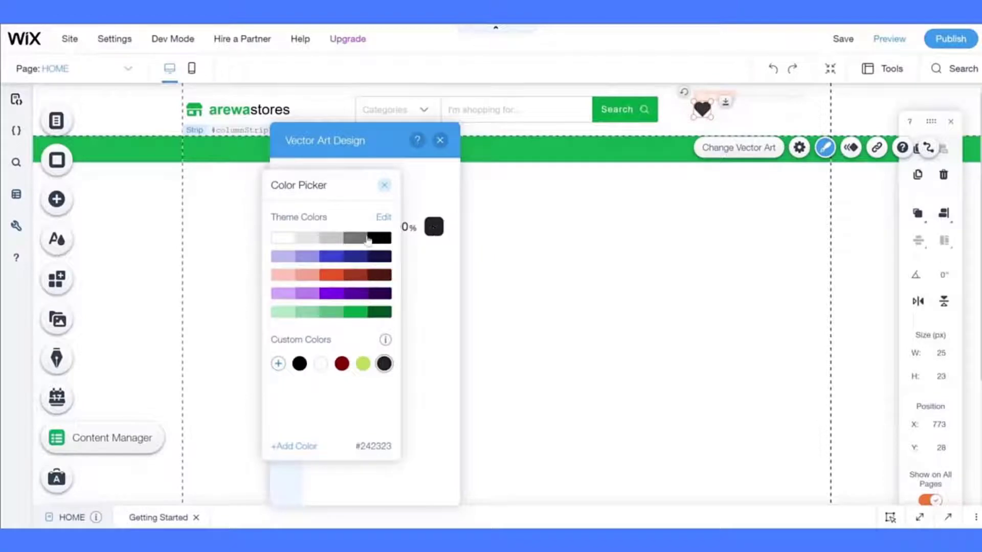
left_click(360, 240)
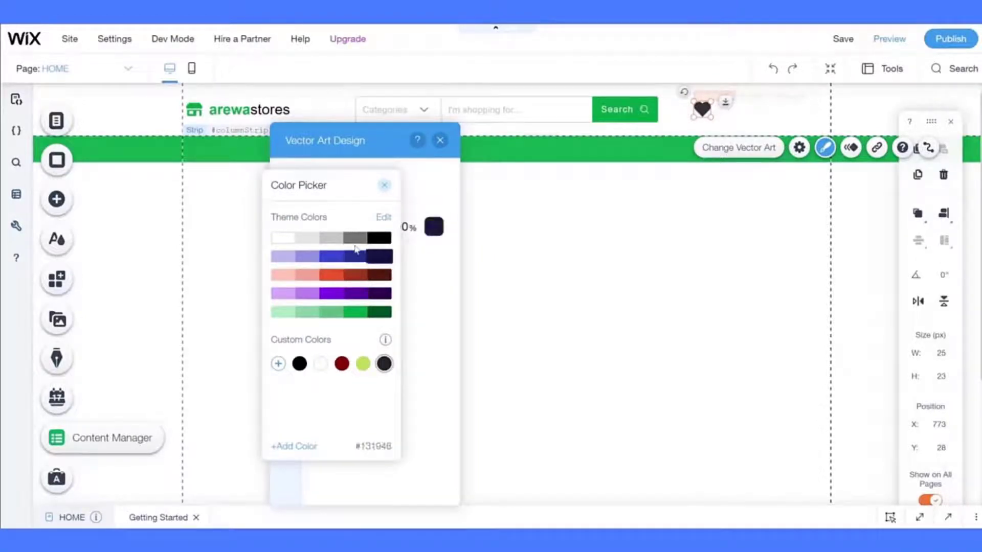
left_click(434, 276)
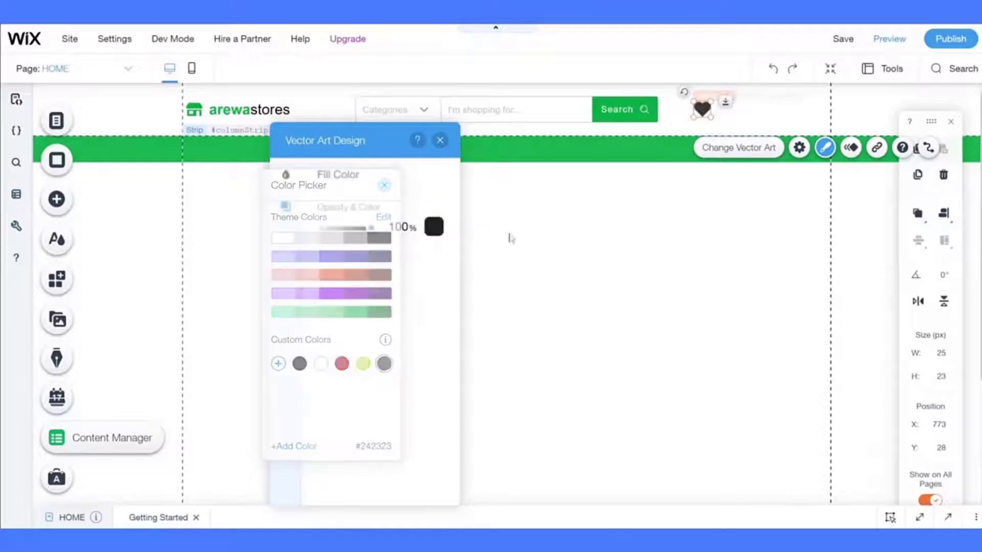
left_click(729, 148)
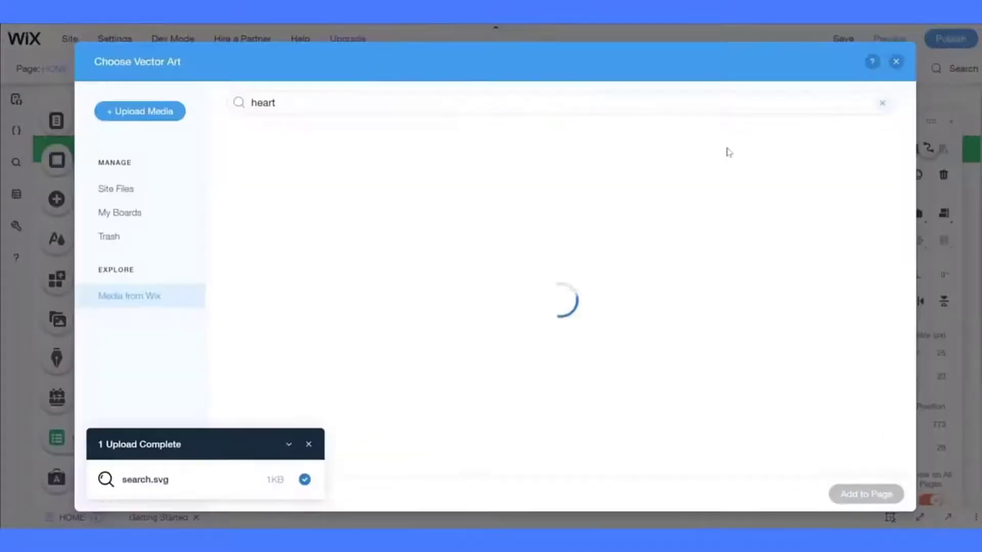
left_click(895, 62)
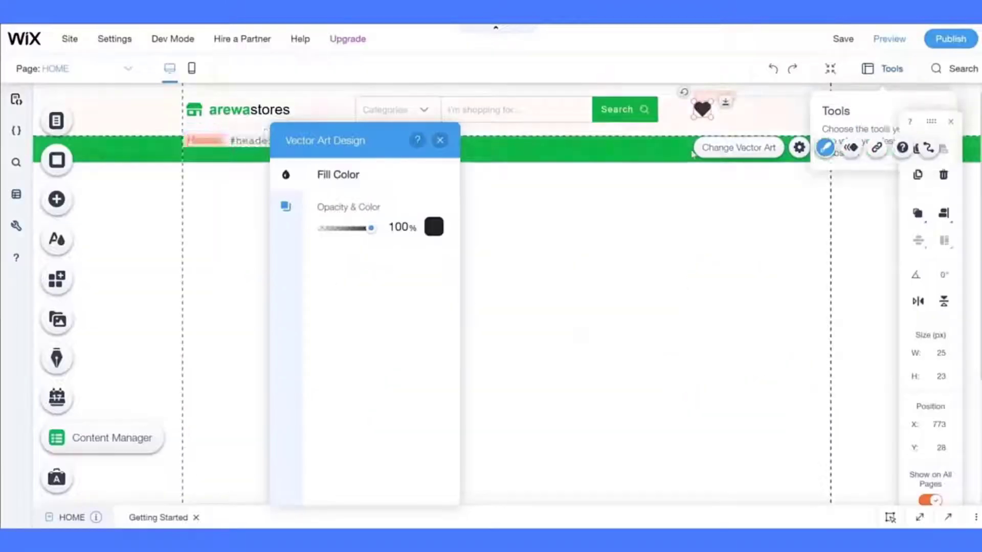
left_click(675, 215)
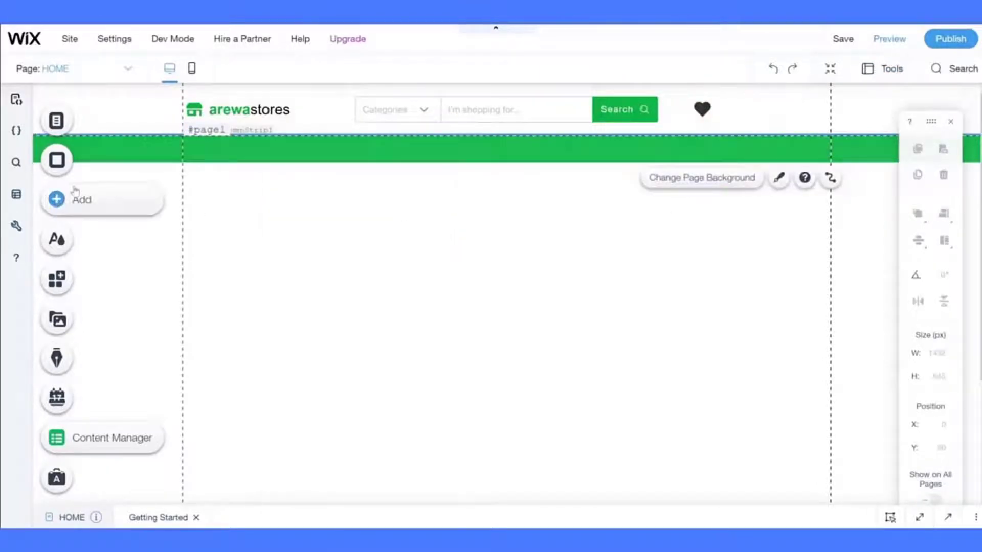
- Add the black circle dry-clean.svg from Site Files to the page
left_click(71, 198)
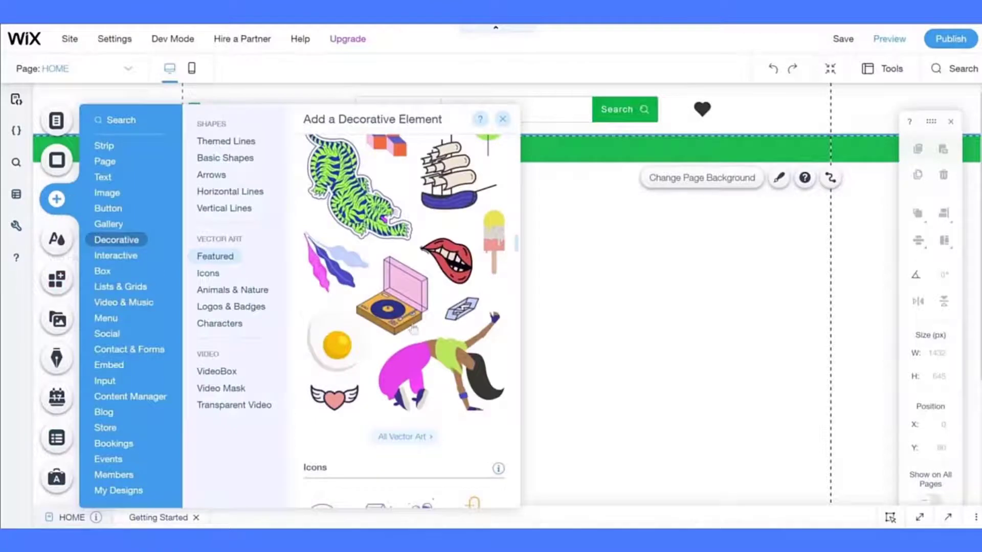
left_click(418, 441)
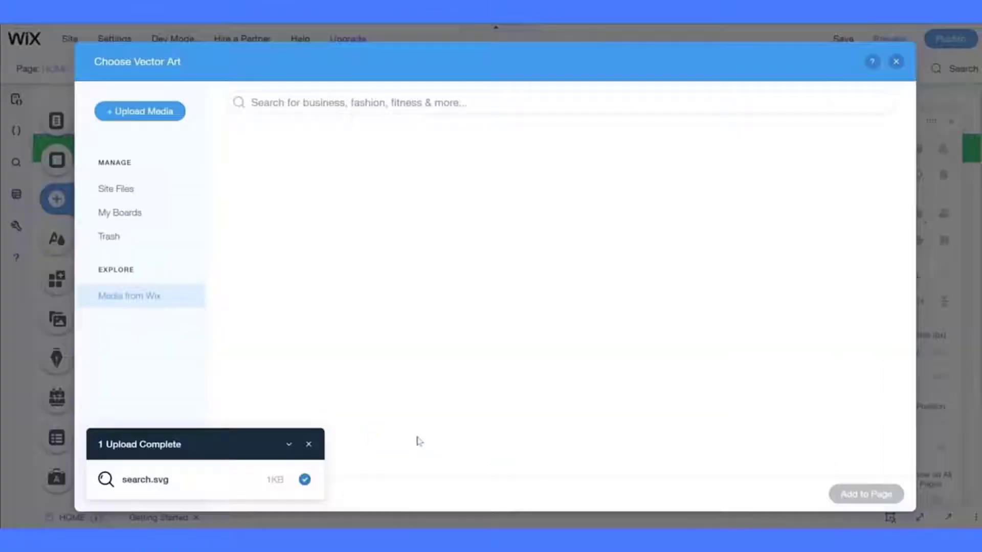
left_click(112, 187)
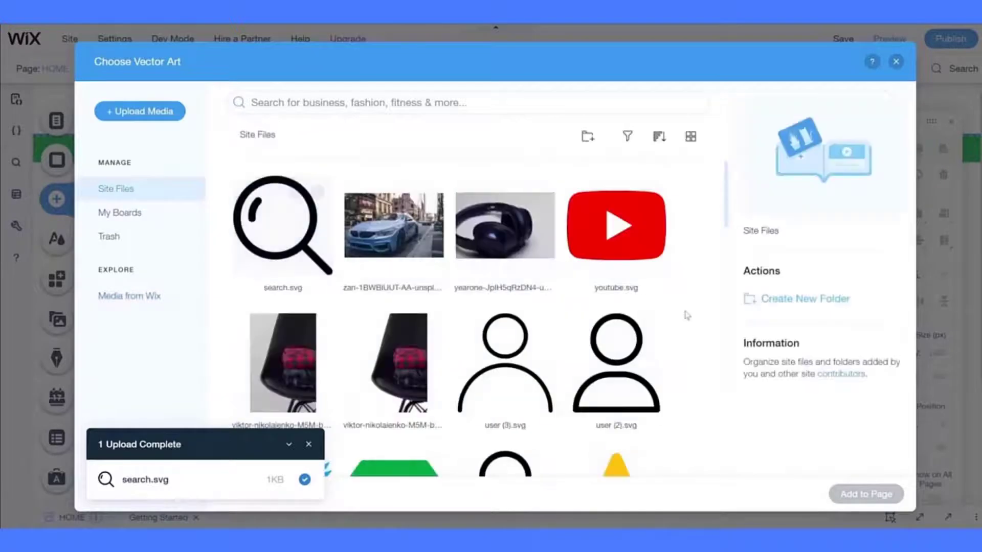
scroll(694, 362, "down", 2)
scroll(694, 362, "down", 15)
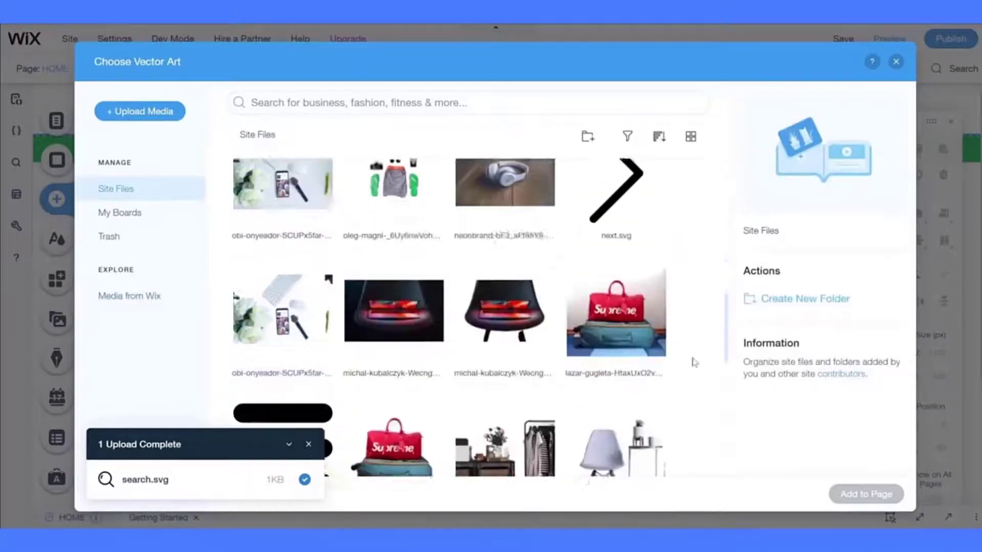
scroll(694, 362, "down", 3)
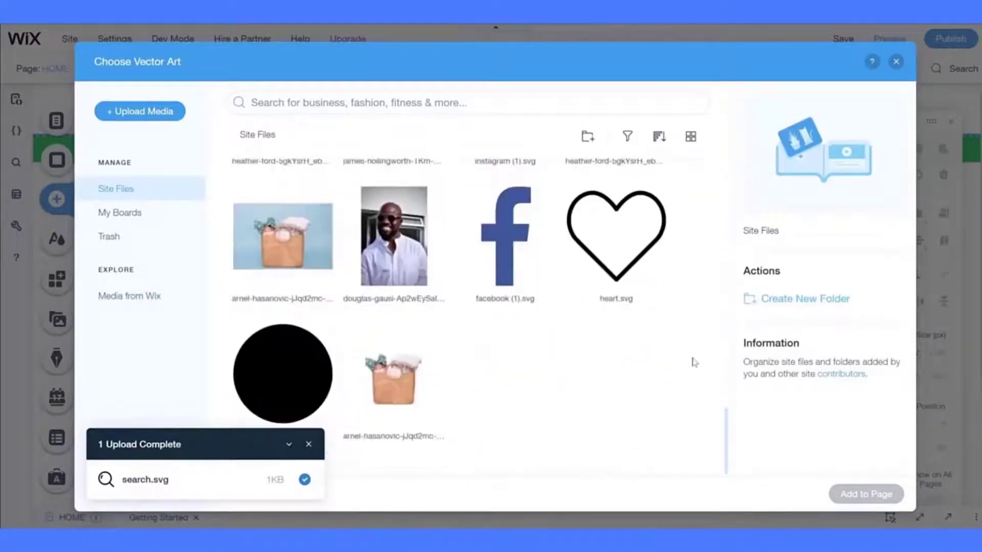
left_click(317, 389)
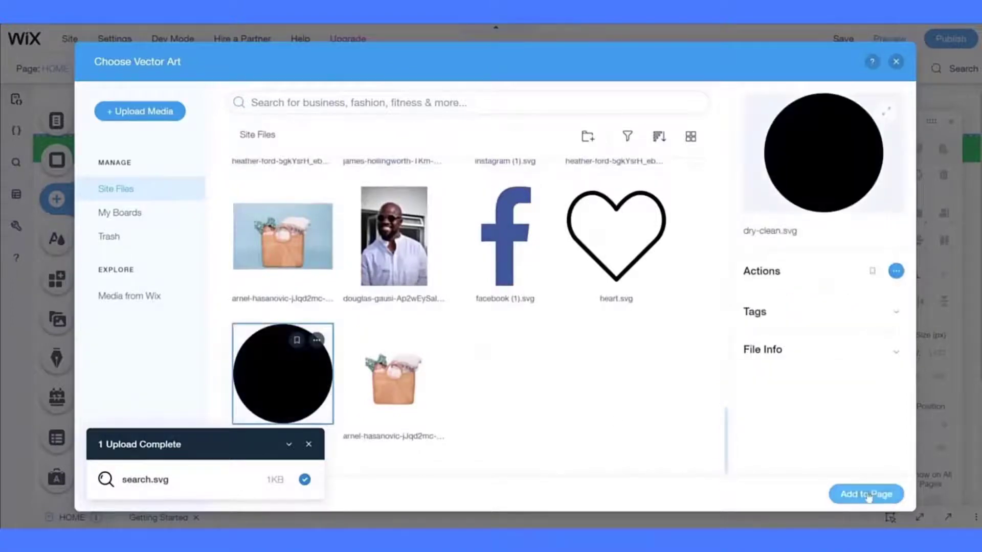
left_click(867, 494)
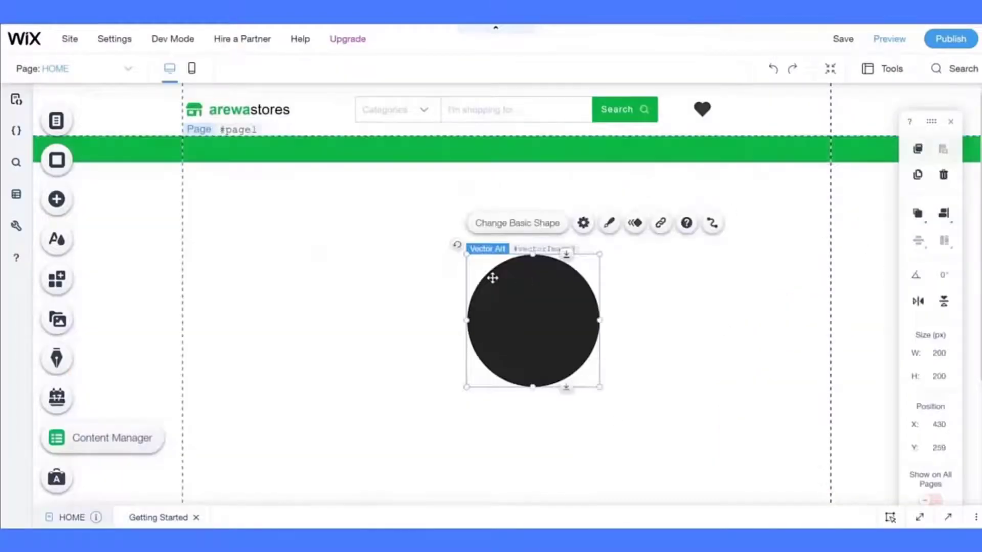
- Turn on Keep original proportions for the circle
left_click(582, 222)
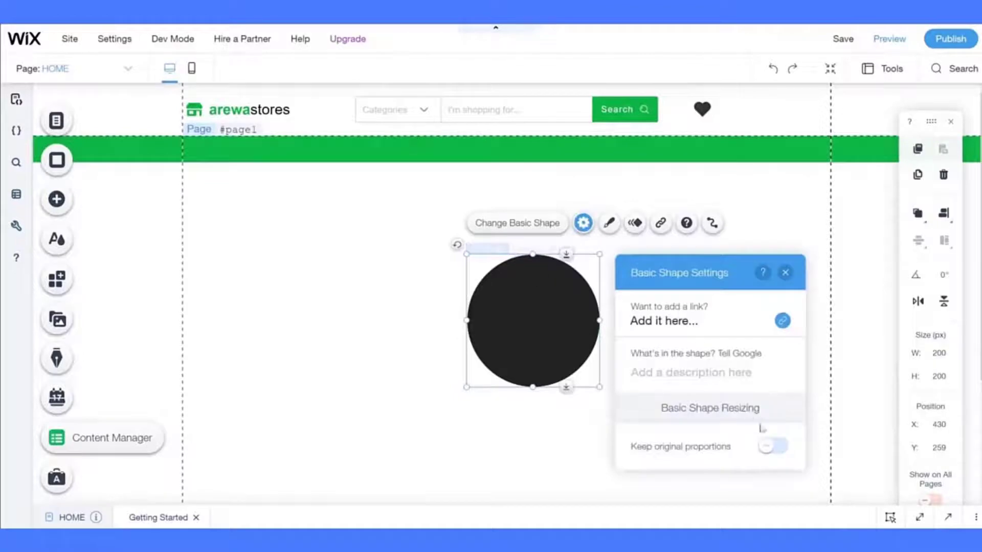
left_click(772, 446)
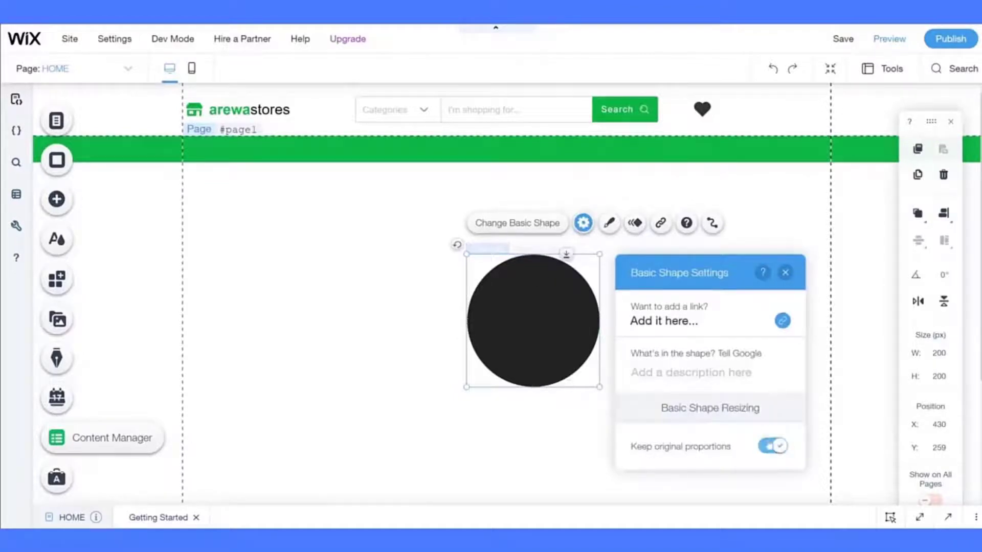
left_click(786, 273)
- Fill the circle green #00A141 and resize it to 22 × 22 px
left_click(609, 222)
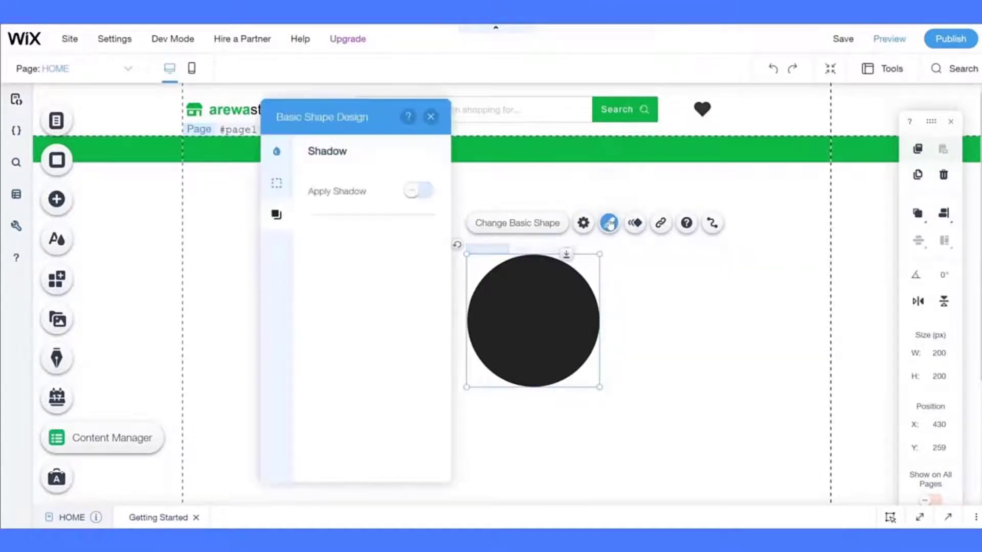
left_click(276, 151)
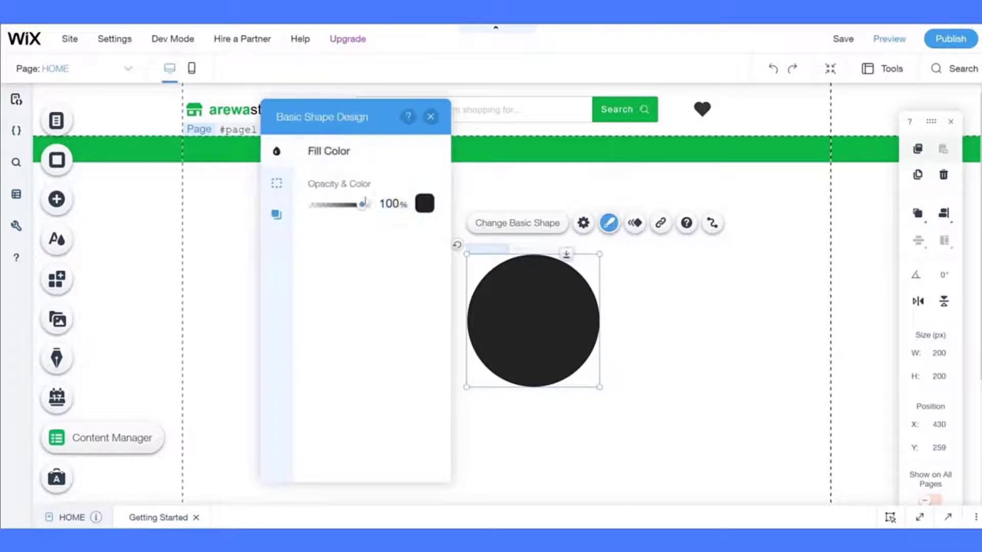
left_click(420, 207)
left_click(345, 289)
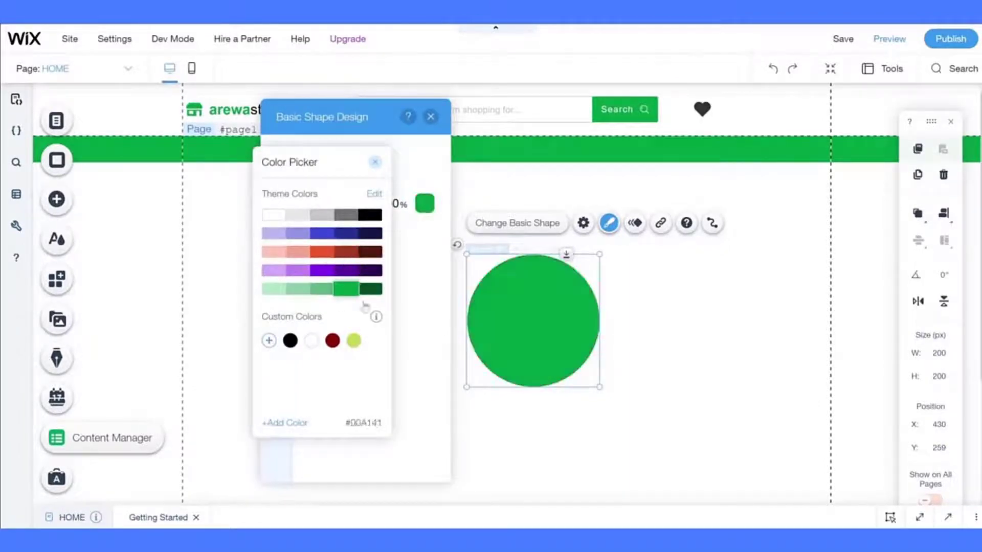
left_click(423, 370)
left_click(646, 357)
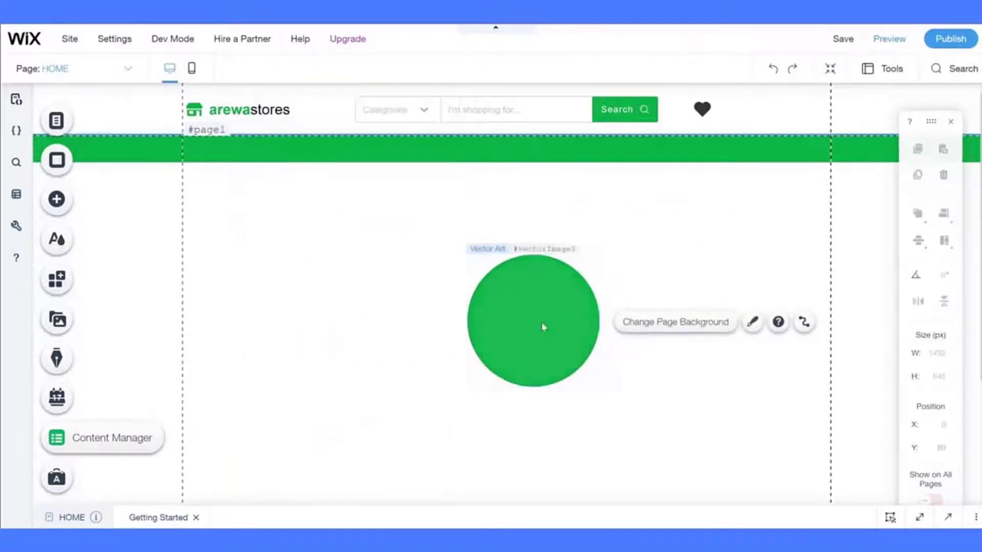
left_click(543, 329)
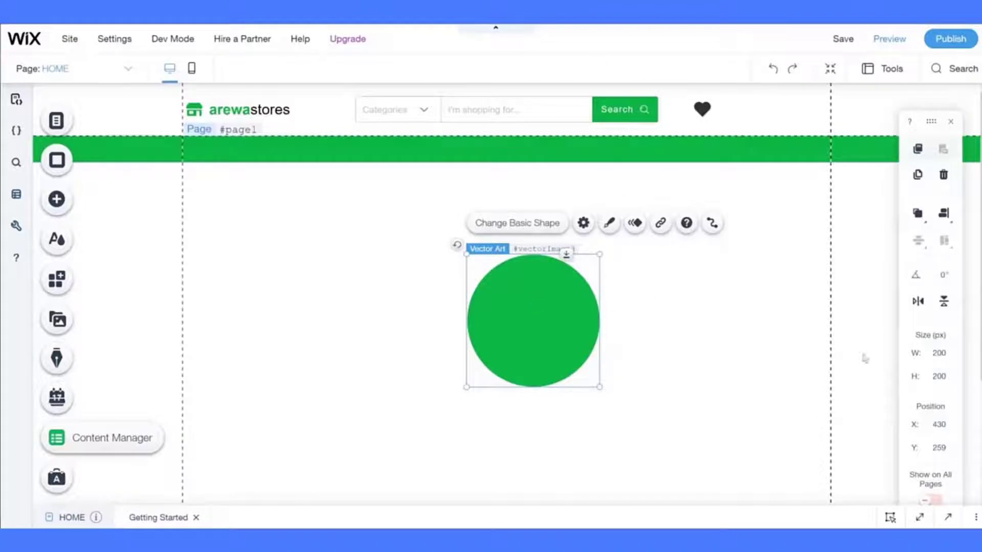
key("Return")
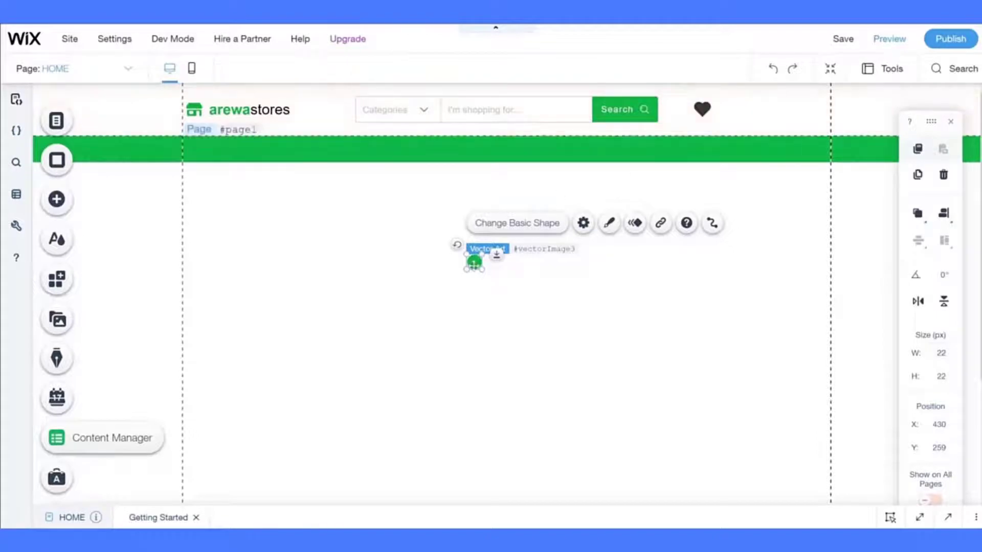
- Position the green dot at the heart's lower right corner in the header
left_click_drag(475, 264, 725, 124)
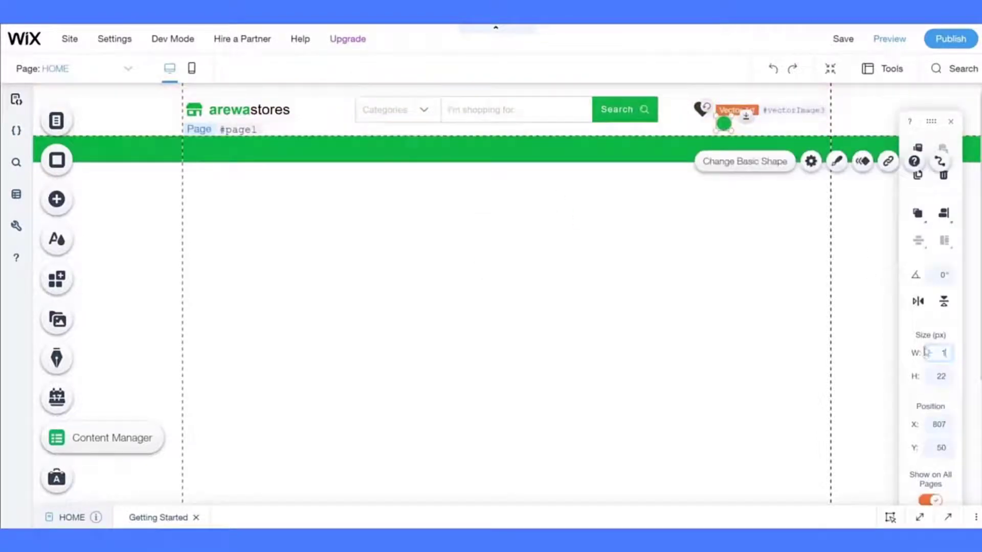
left_click(741, 226)
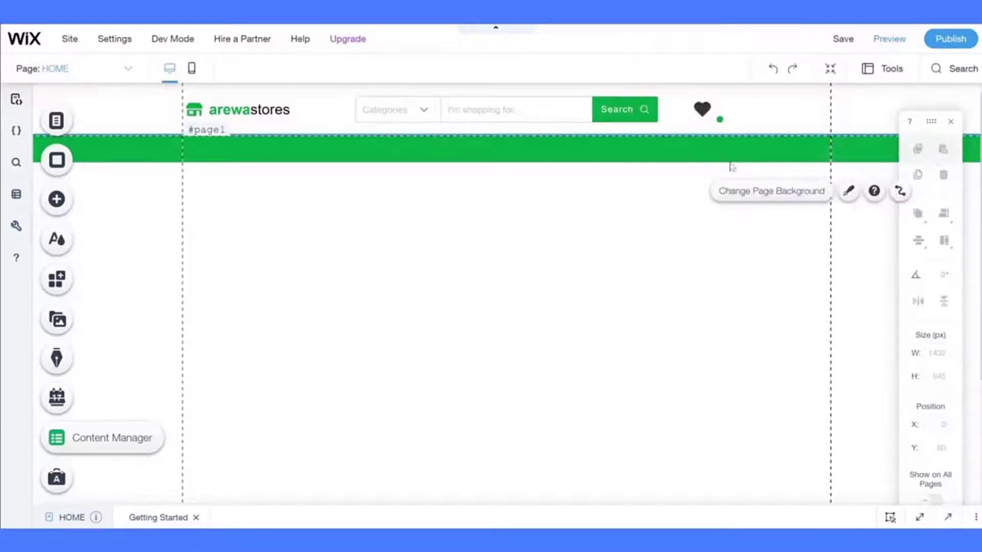
left_click_drag(719, 120, 708, 112)
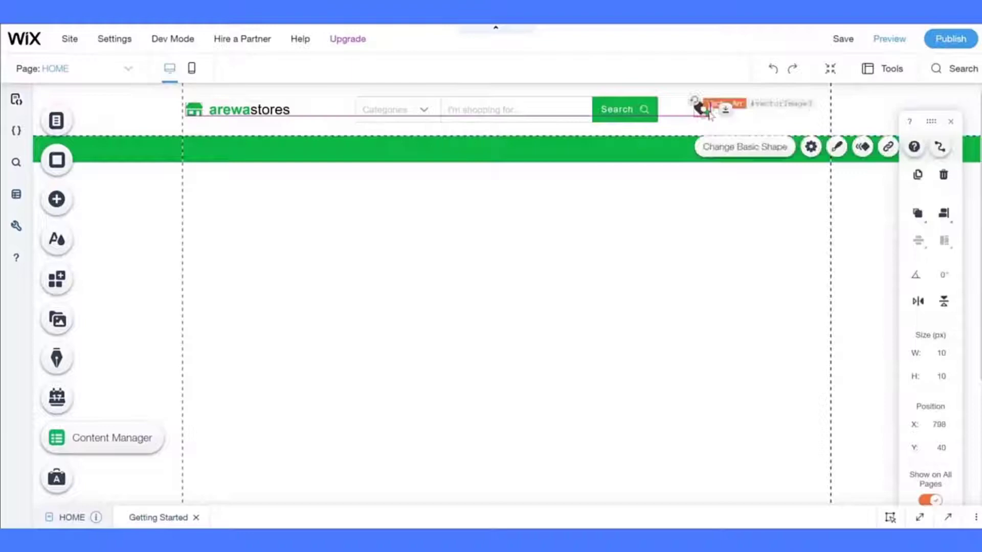
left_click(708, 205)
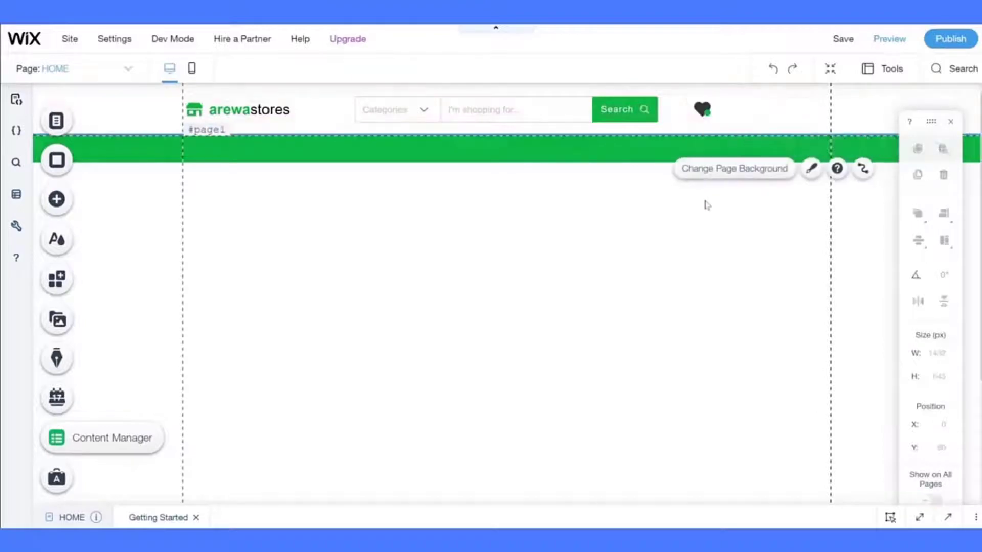
- Group the heart and the green dot together
left_click(702, 110)
left_click(701, 110, "shift")
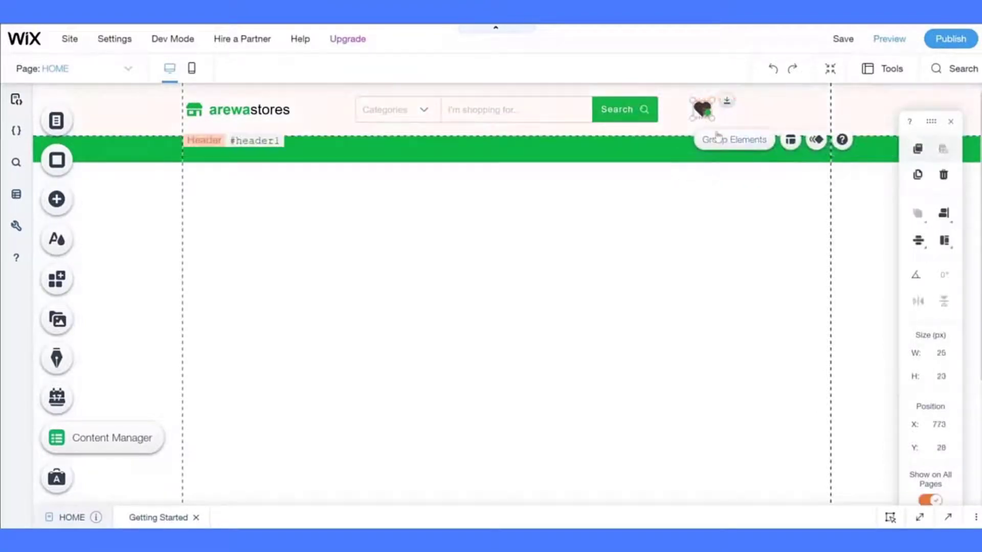
left_click(718, 137)
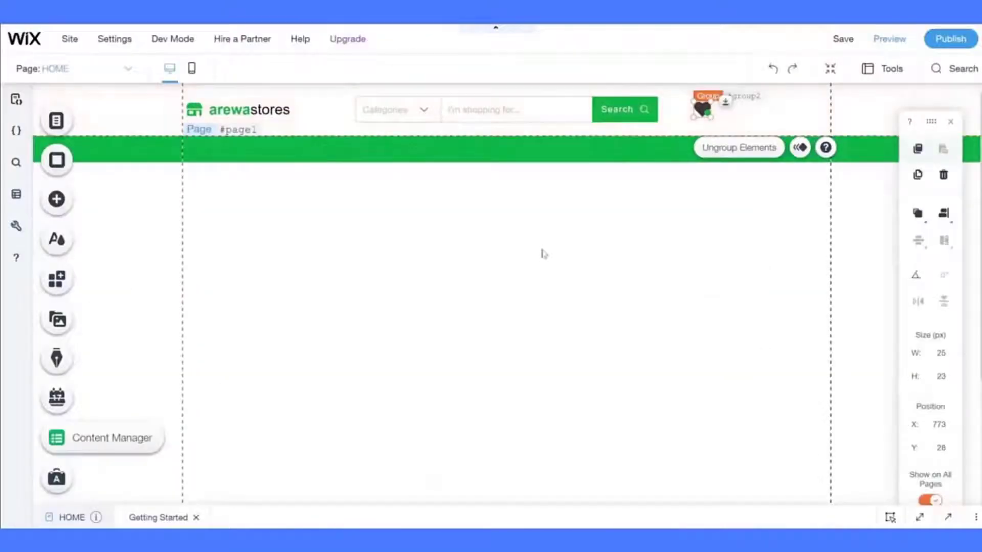
left_click(544, 254)
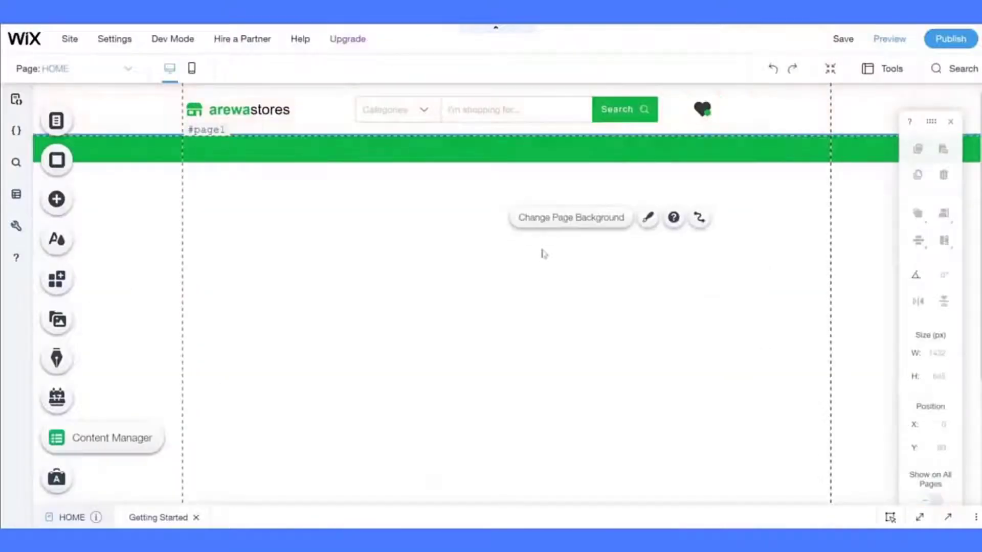
- Set the green dot's fill opacity to 90%
left_click(707, 113)
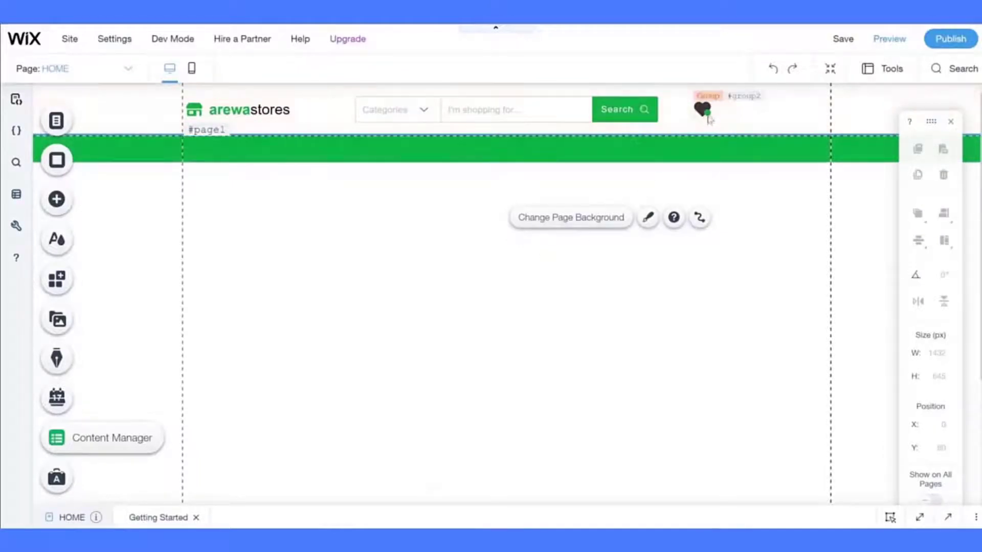
left_click(705, 110)
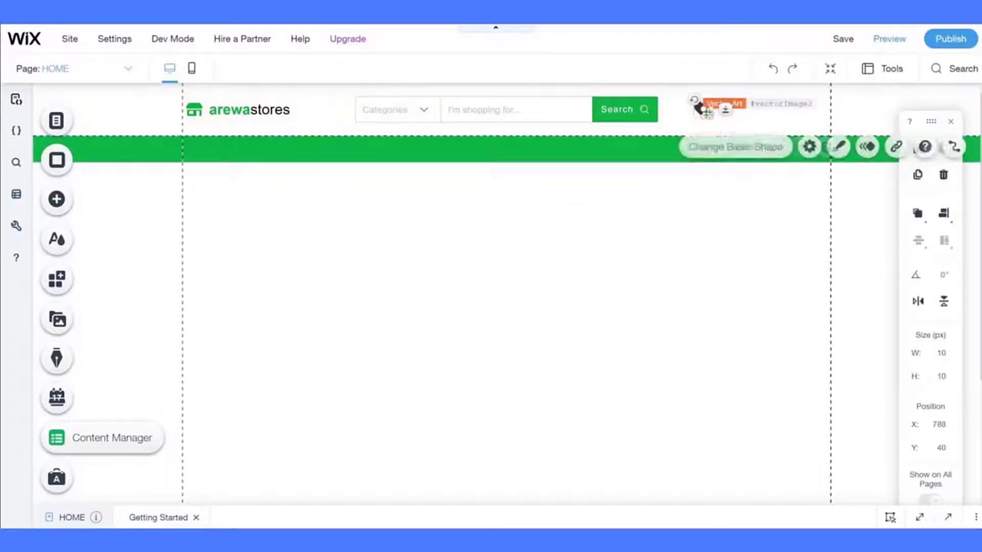
left_click(837, 147)
left_click(634, 207)
type("90")
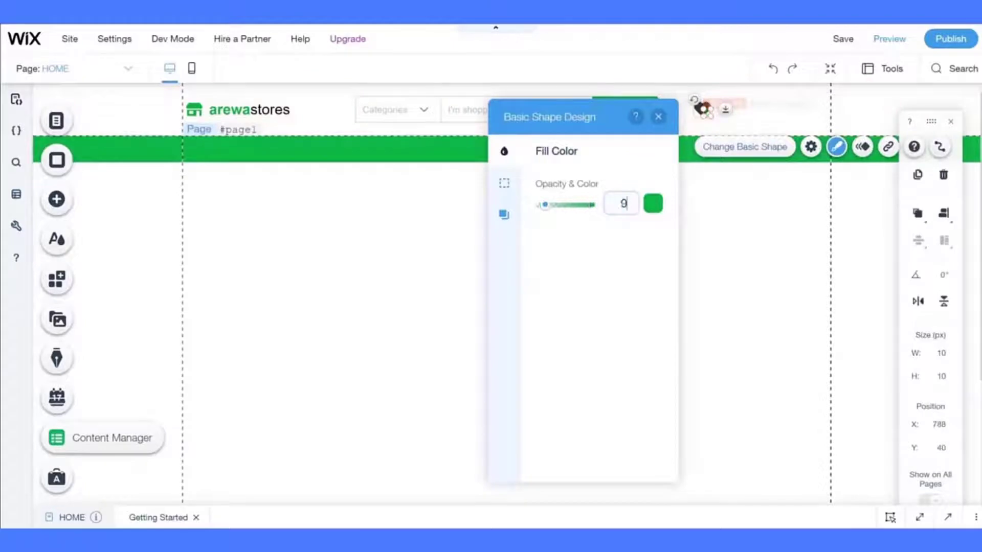
- Duplicate the heart-and-dot group and drag the copy just right of the original heart
left_click(709, 250)
left_click(709, 117)
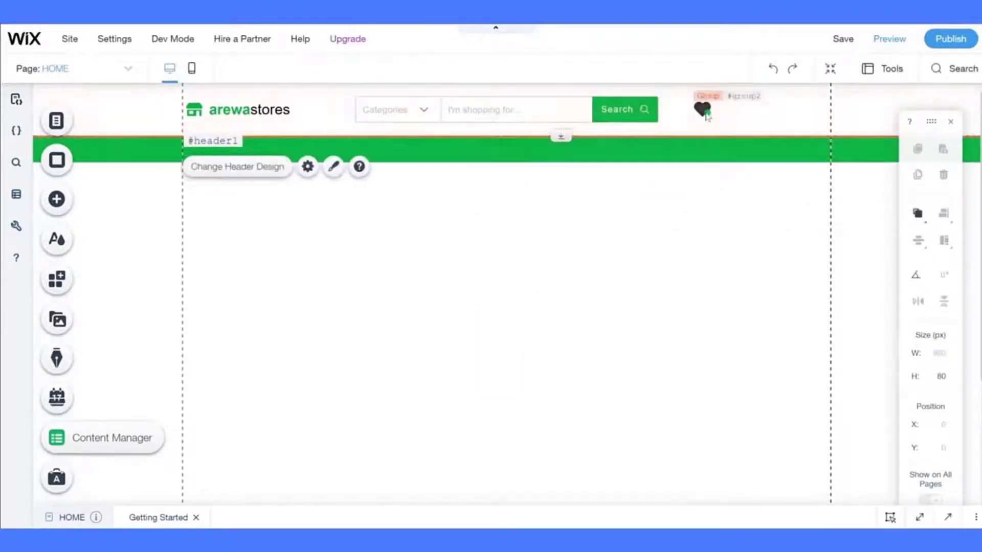
left_click(707, 116)
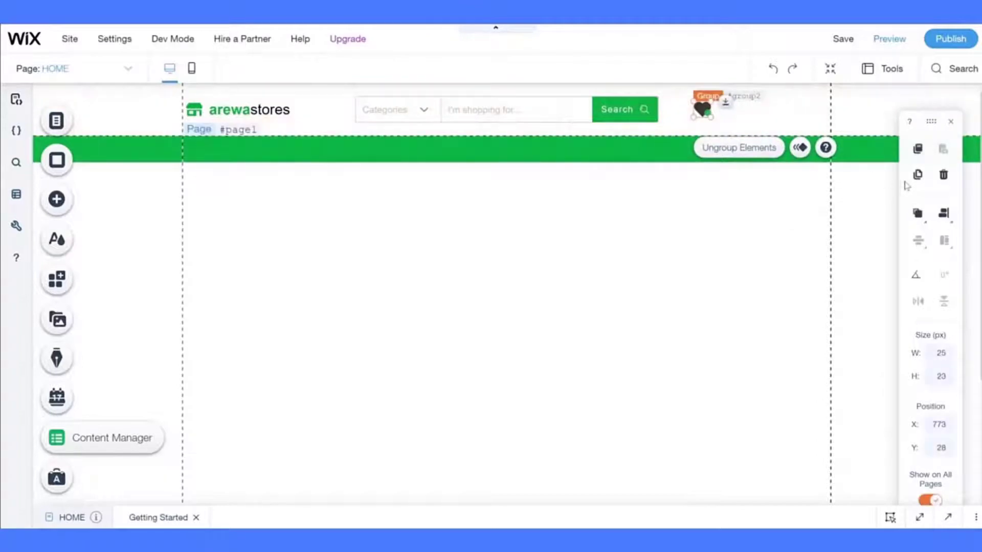
left_click(917, 174)
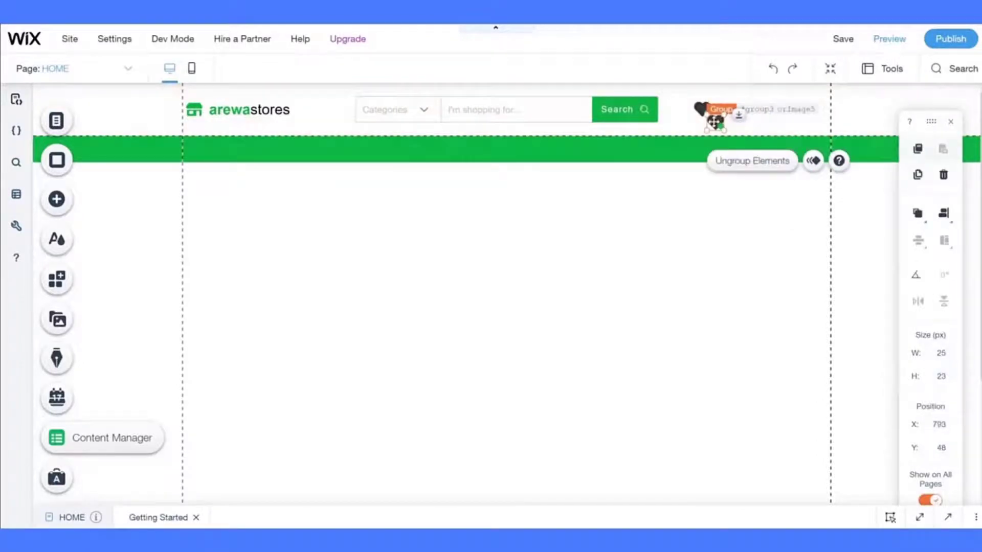
left_click_drag(715, 120, 730, 109)
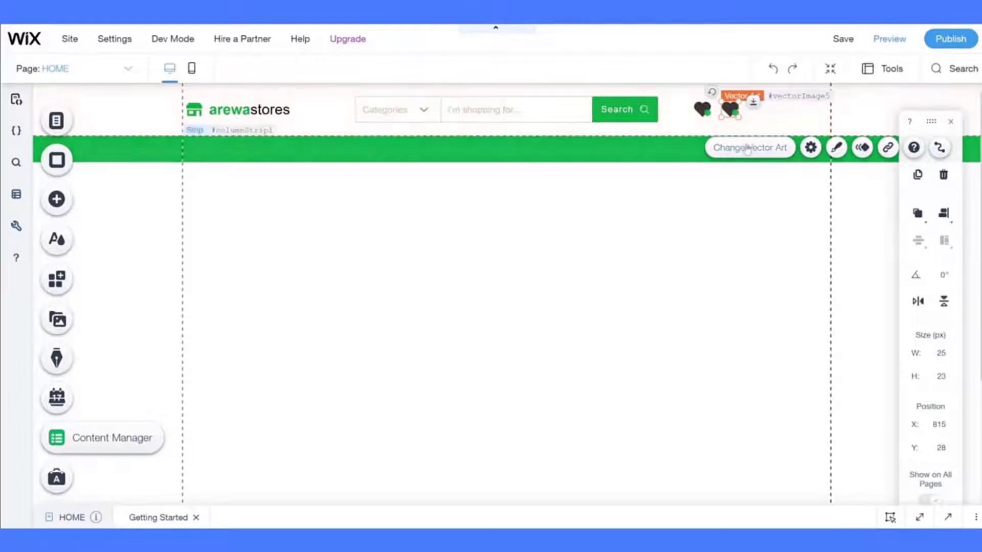
- Search the Wix vector art library for 'cart' and browse the results
left_click(750, 147)
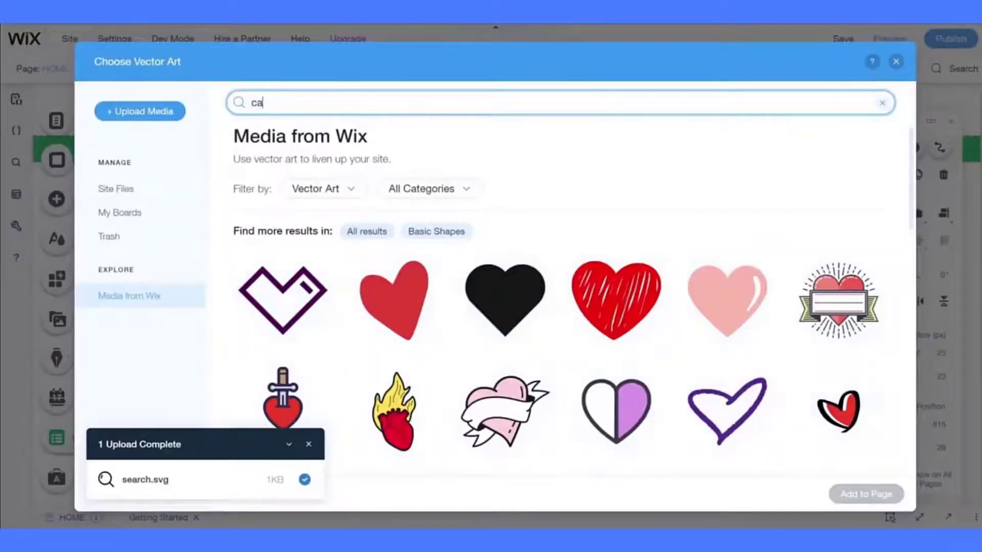
key("Return")
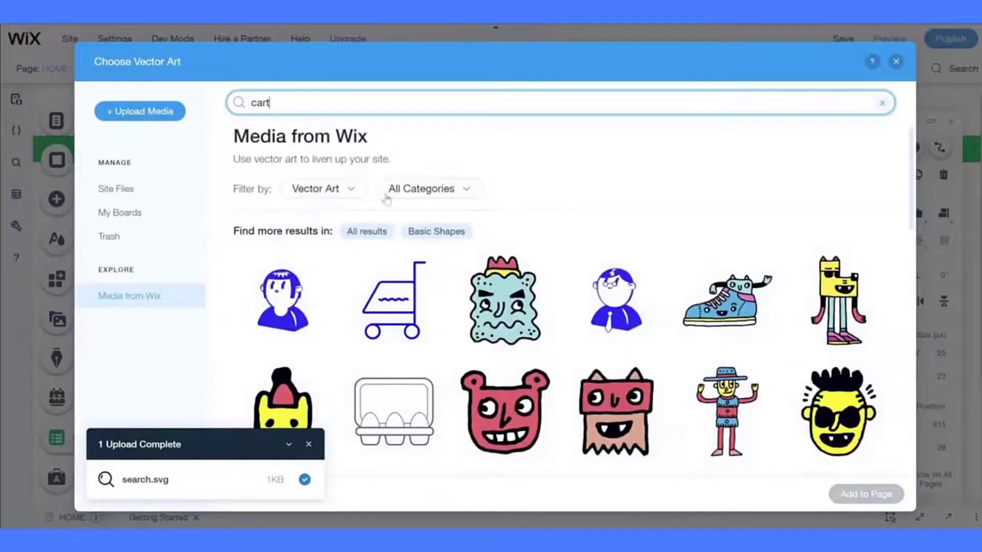
scroll(400, 292, "down", 4)
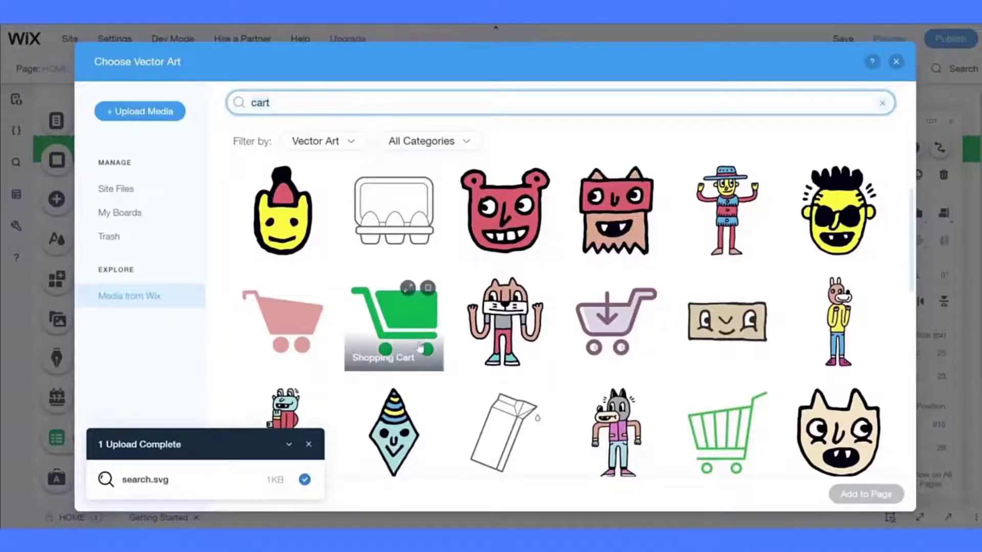
scroll(420, 348, "down", 6)
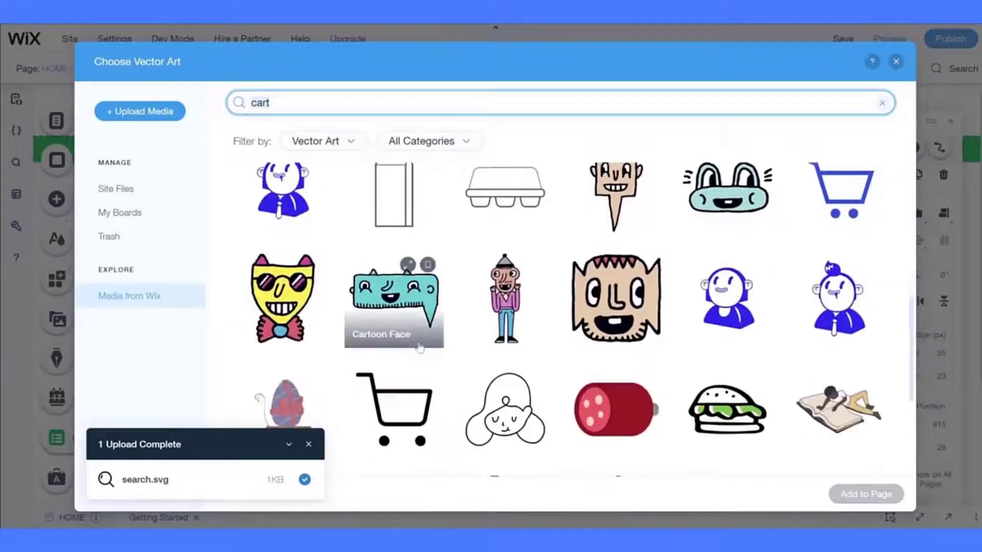
scroll(419, 347, "down", 5)
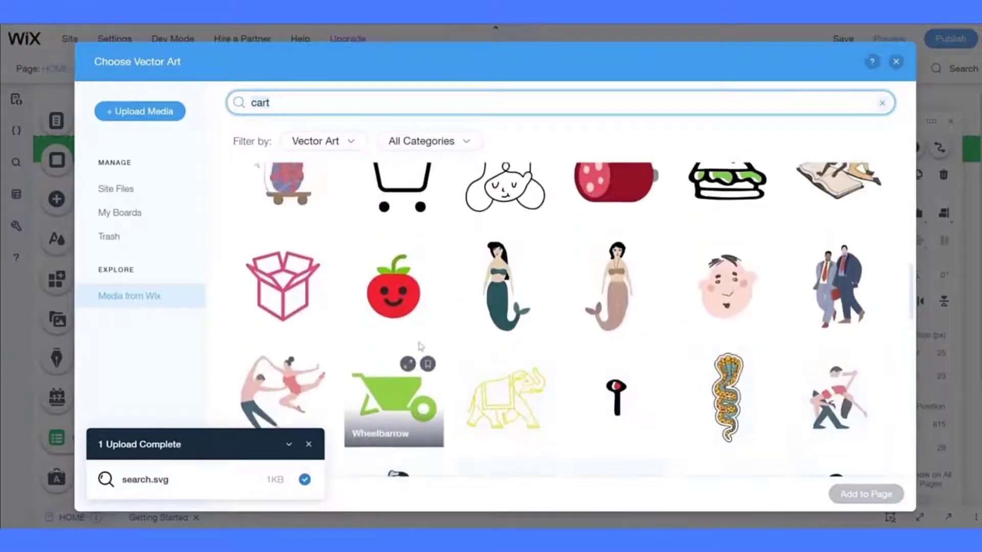
scroll(420, 348, "down", 3)
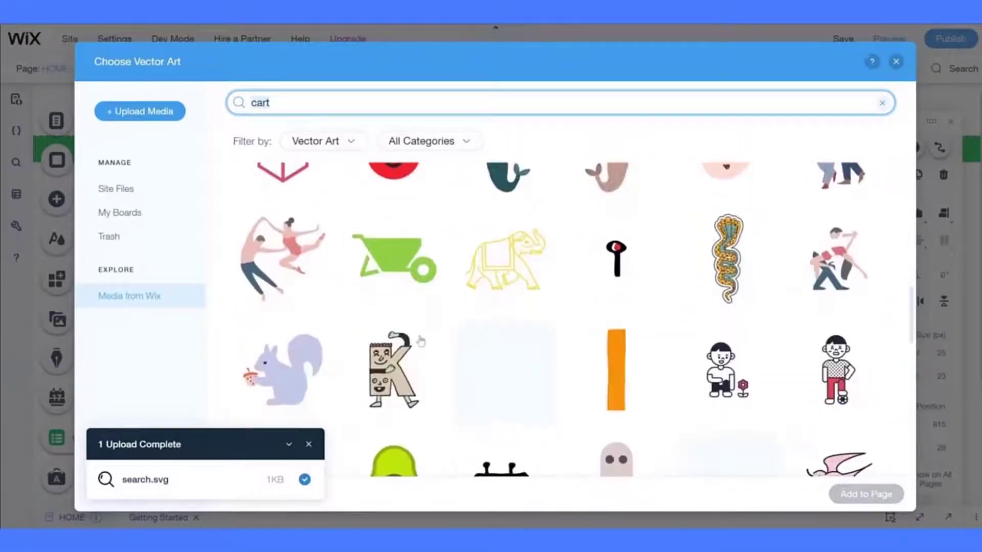
left_click(307, 446)
- Replace the copied heart with the green Shopping Cart artwork, 25 × 19 px
scroll(454, 366, "down", 5)
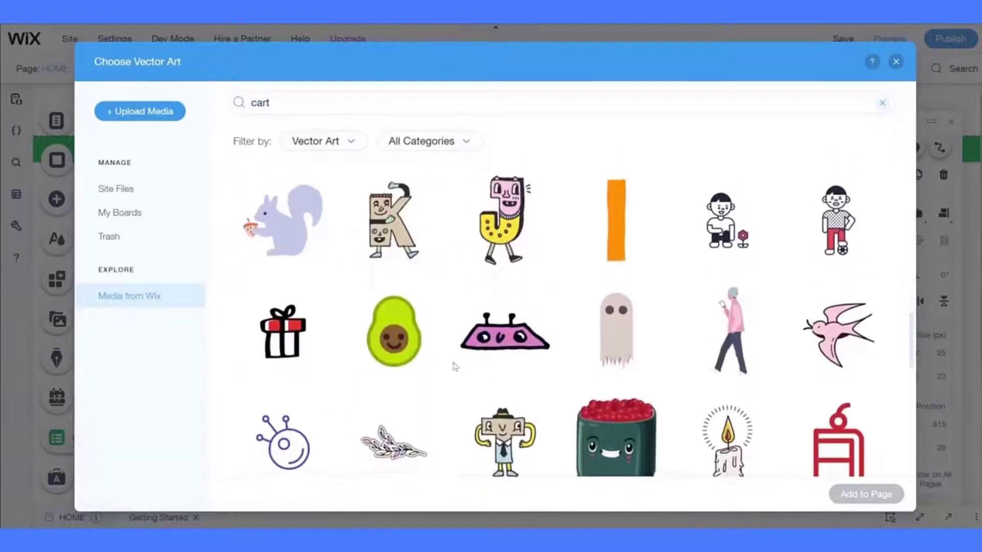
scroll(454, 366, "down", 7)
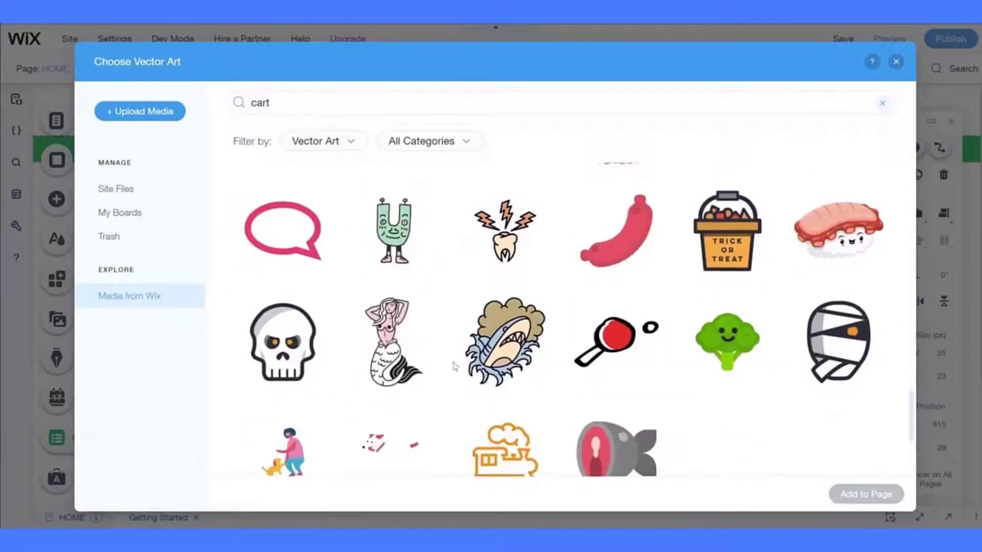
scroll(453, 366, "up", 5)
scroll(454, 366, "up", 10)
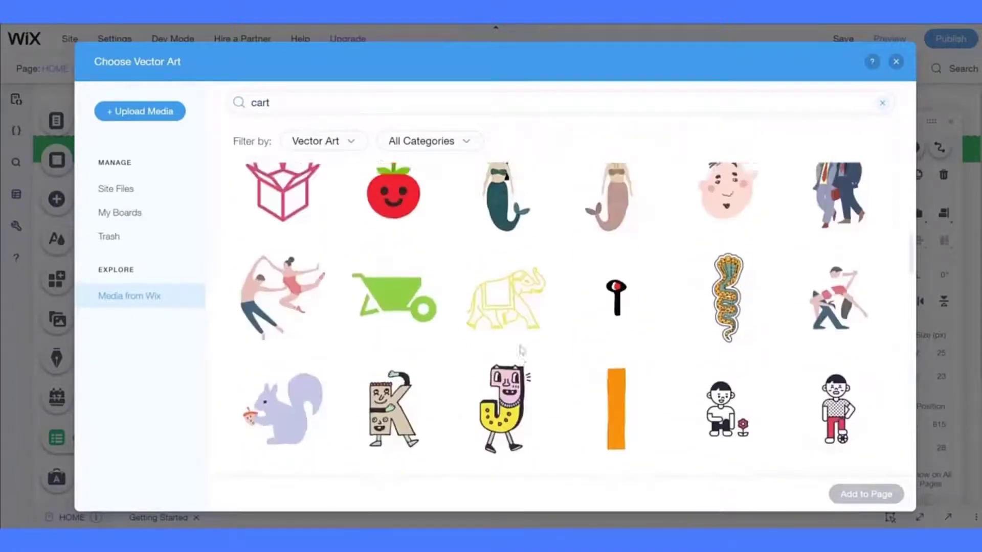
scroll(520, 351, "up", 8)
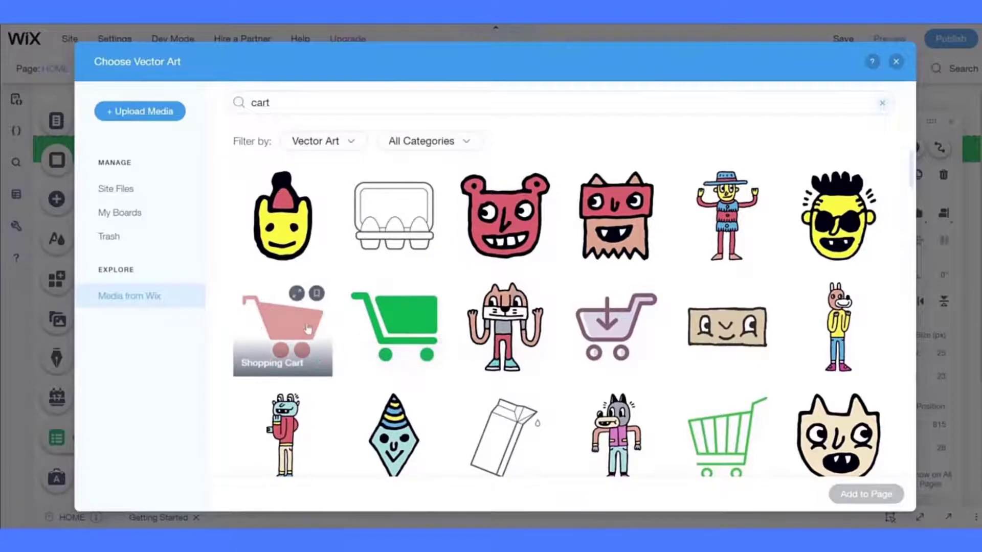
left_click(388, 335)
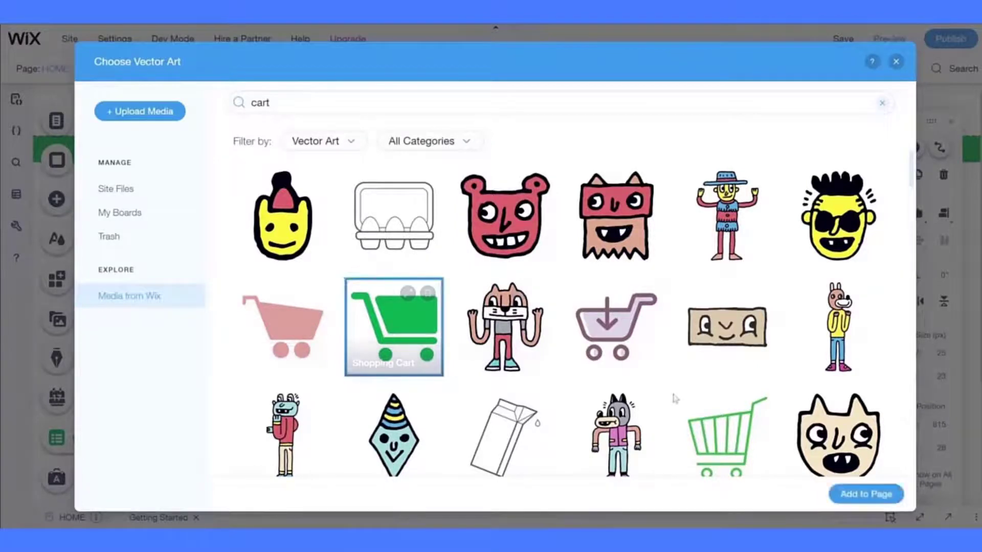
left_click(887, 499)
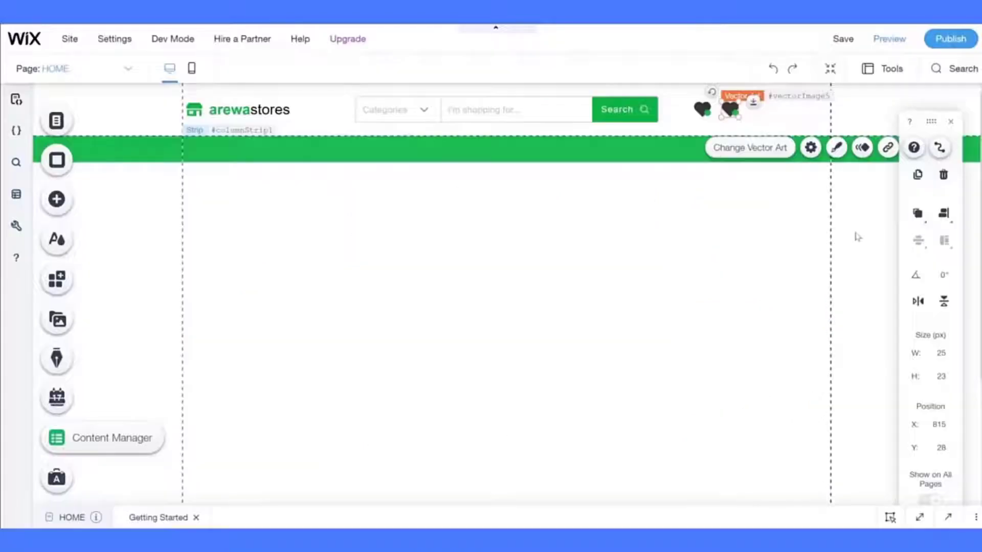
- Set the cart icon's fill colour to black at 100% opacity to match the heart
left_click(835, 149)
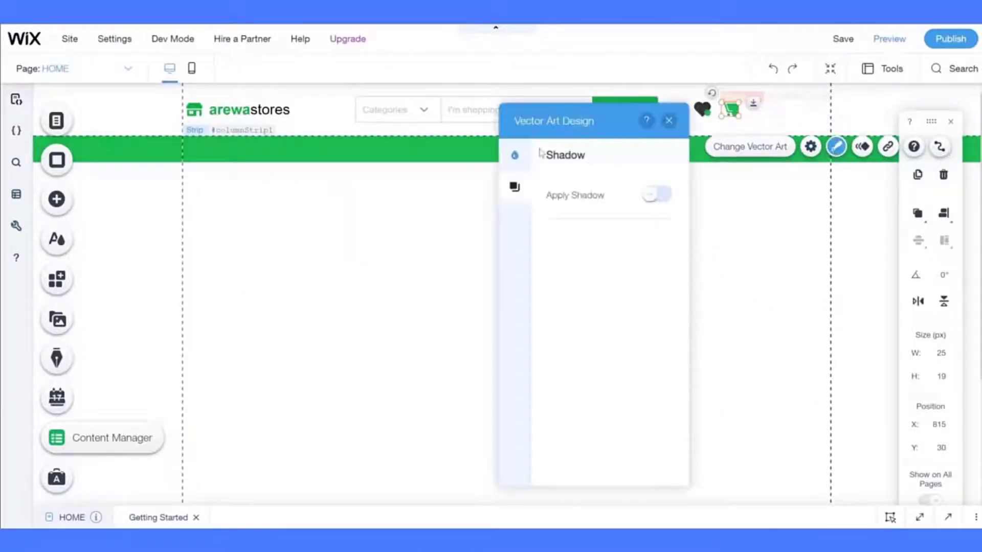
left_click(514, 155)
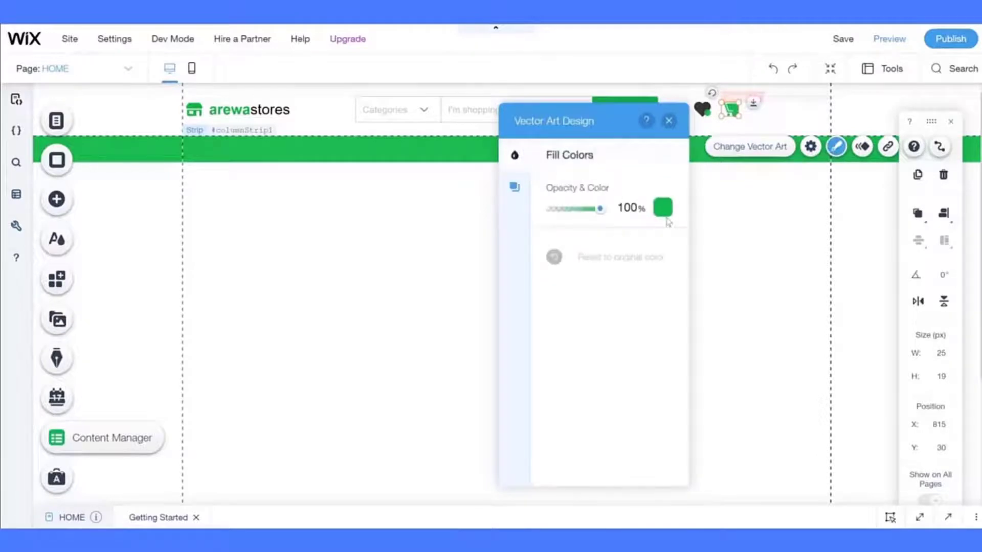
left_click(664, 209)
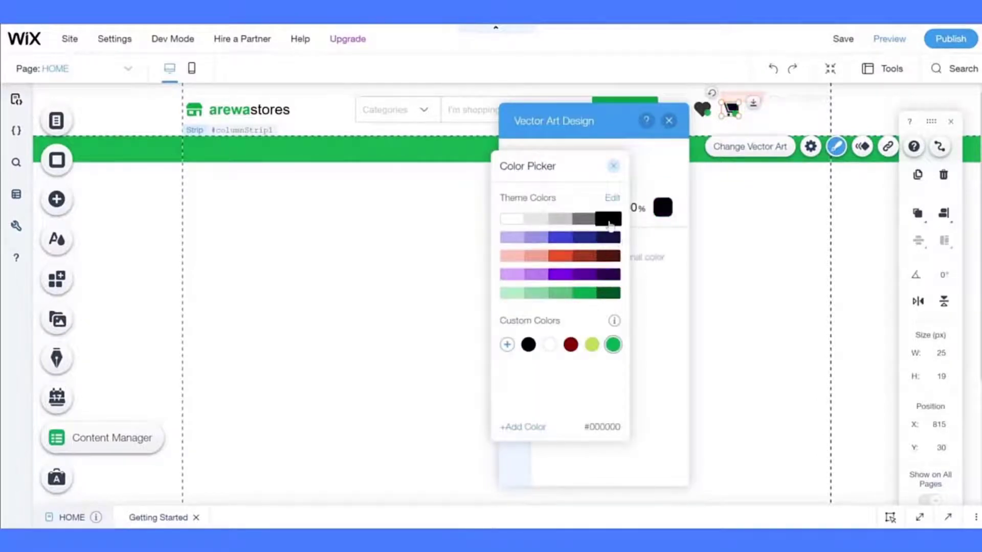
left_click(609, 224)
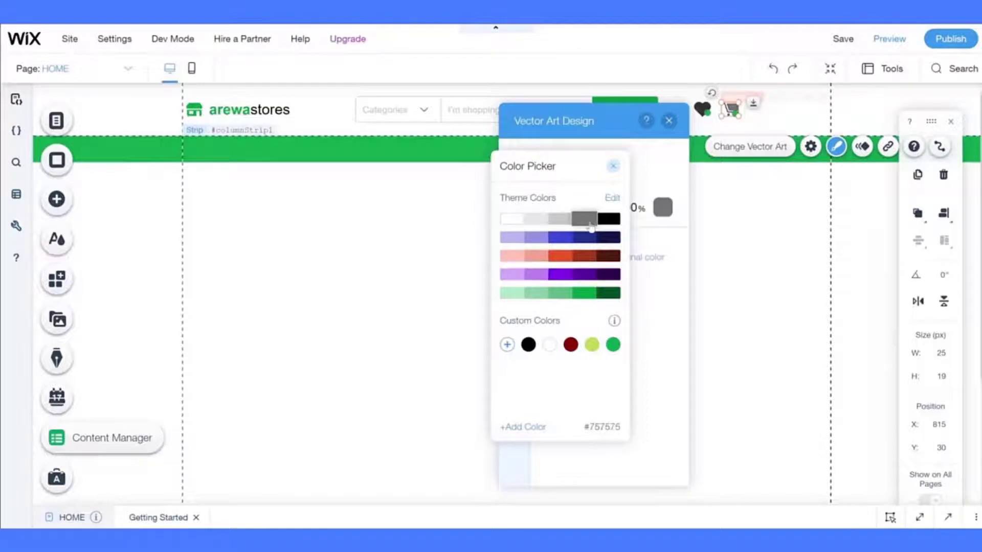
left_click(741, 254)
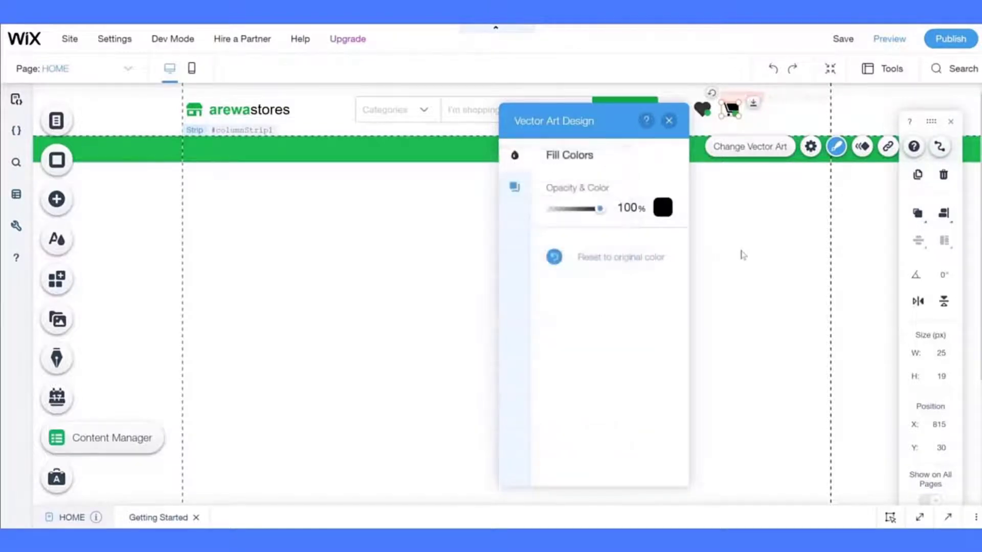
left_click(742, 254)
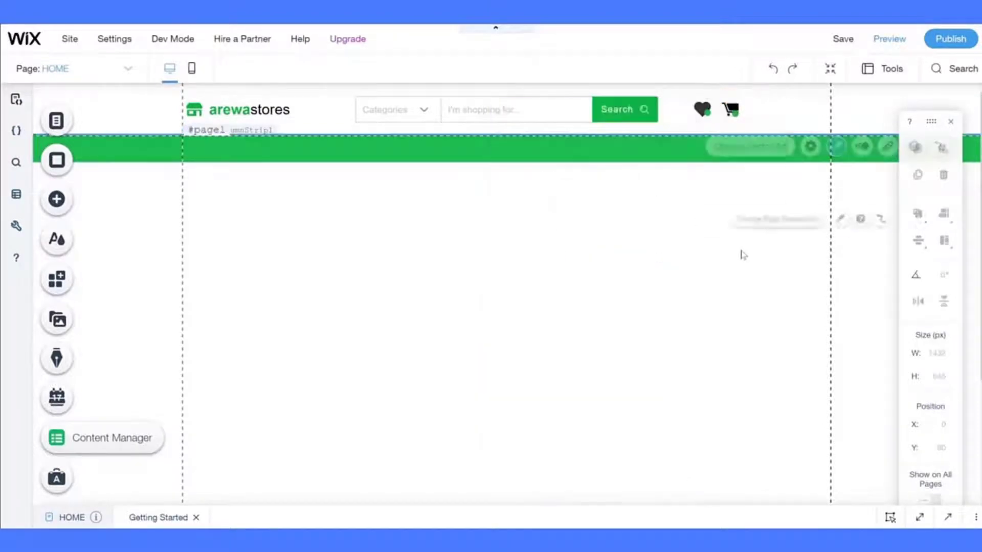
- Nudge the cart's small green dot up and to the right with the arrow keys
left_click(728, 109)
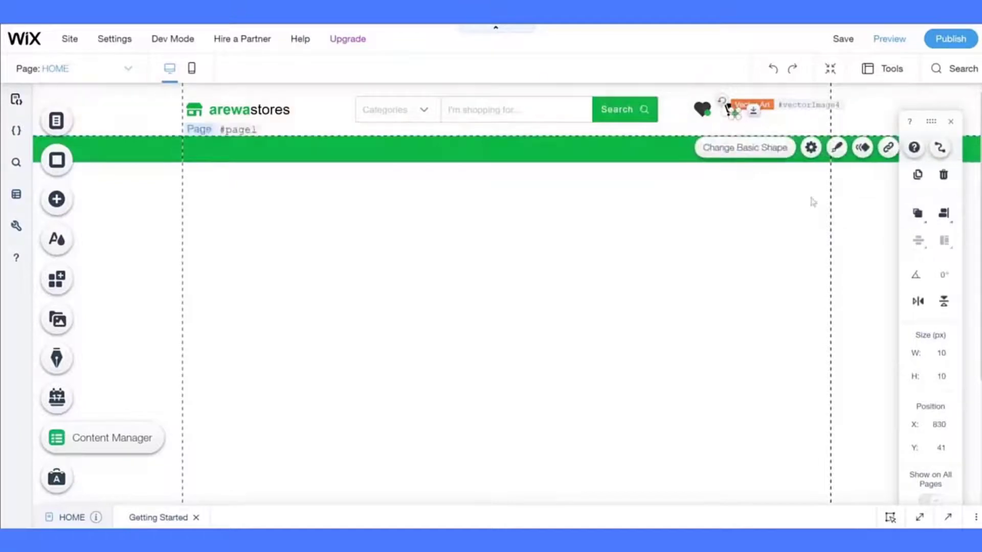
key("Up")
key("Up")
key("Up")
key("Up")
key("Up")
key("Up")
key("Up")
key("Up")
key("Up")
key("Up")
key("Up")
key("Up")
key("Up")
key("Up")
key("Up")
key("Up")
key("Up")
key("Up")
key("Up")
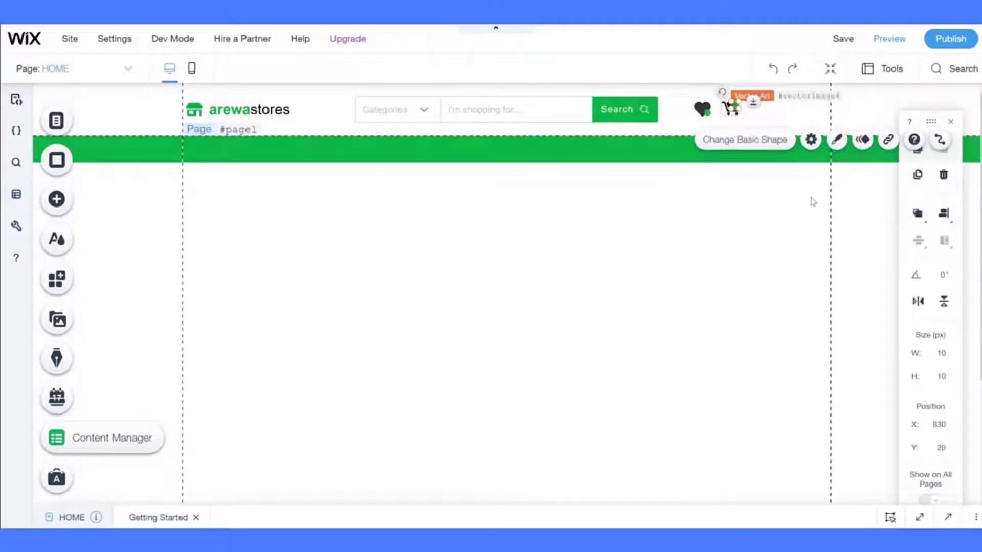
key("Right")
key("Up")
key("Up")
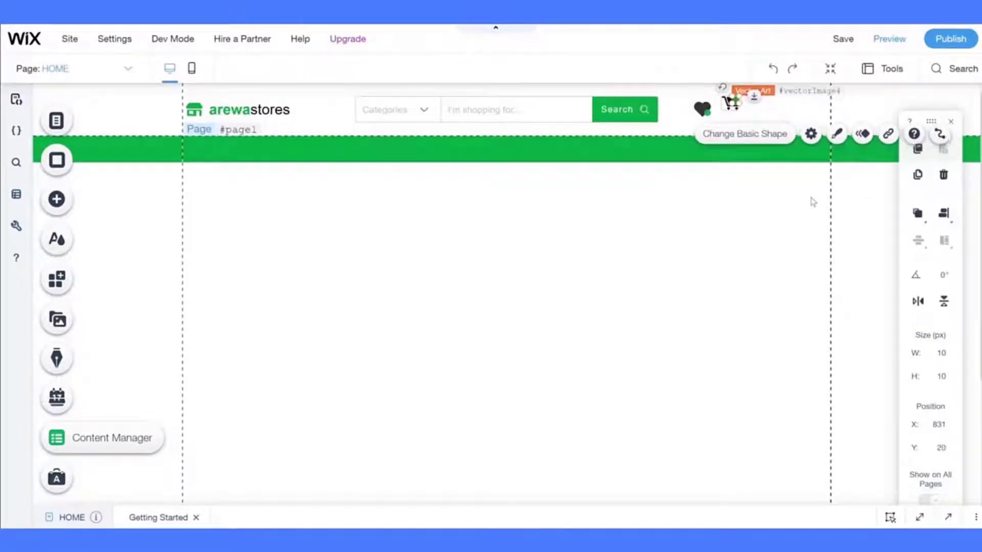
- Ungroup the cart icon and nudge its green dot further up and right
left_click(742, 209)
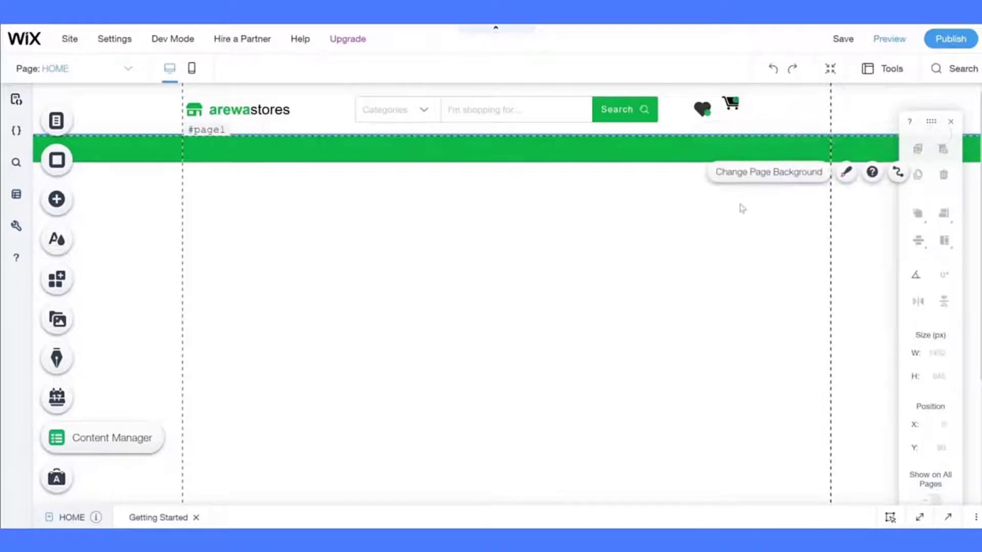
left_click(732, 103)
left_click(746, 142)
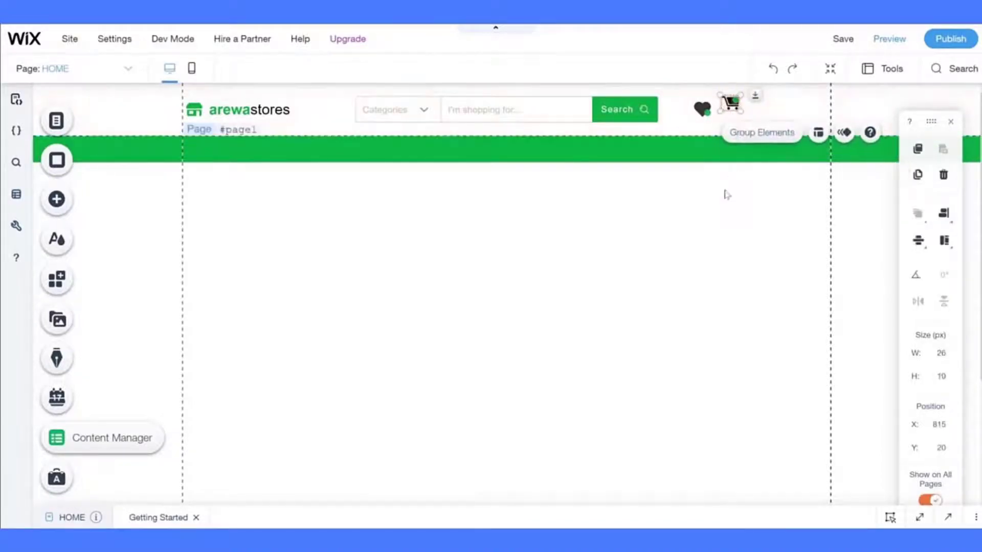
left_click(725, 193)
left_click(736, 102)
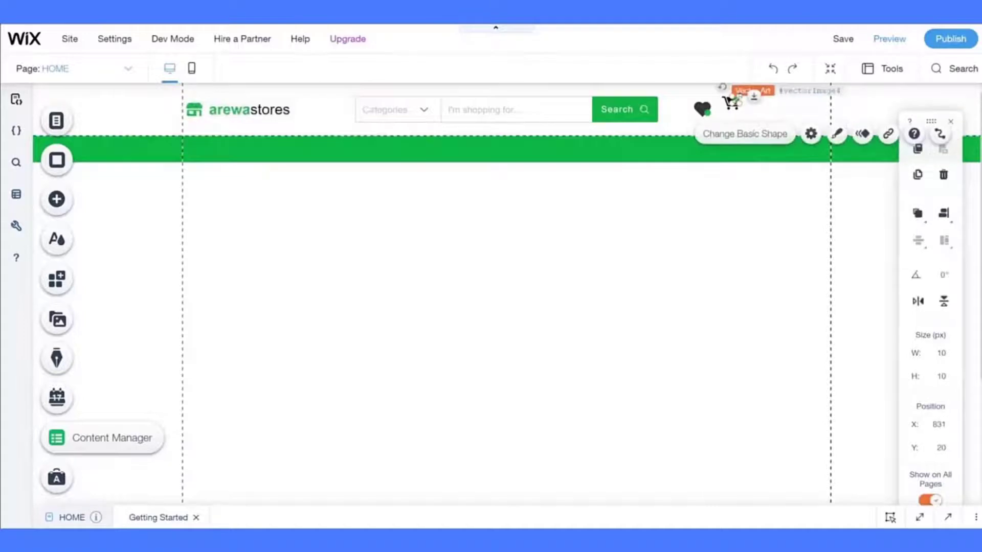
key("Up")
key("Up")
key("Up")
key("Right")
key("Up")
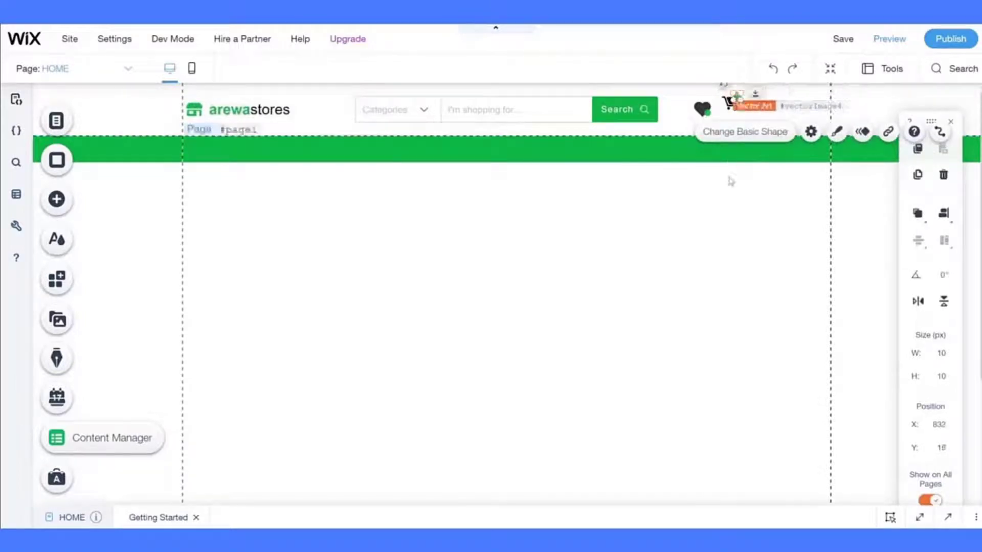
- Select the green dot together with the cart artwork and group them
left_click(730, 182)
left_click(738, 100)
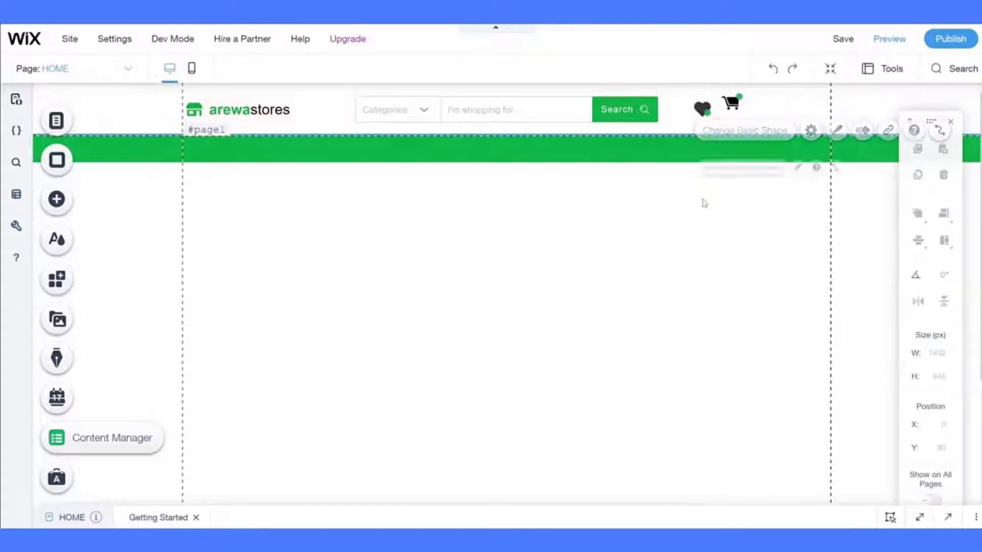
left_click(701, 194)
left_click(733, 103)
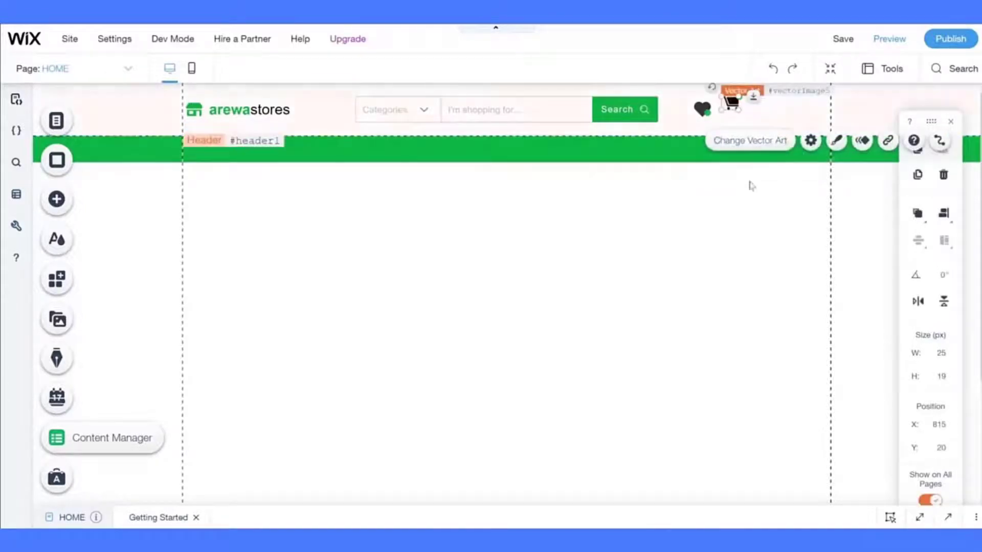
left_click(752, 191)
left_click(740, 100)
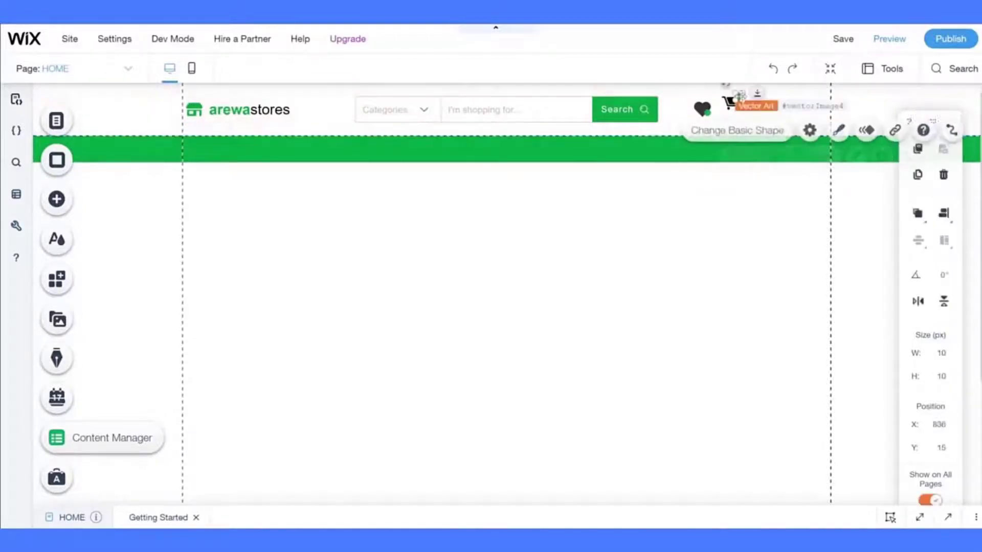
left_click(731, 102, "shift")
left_click(741, 133)
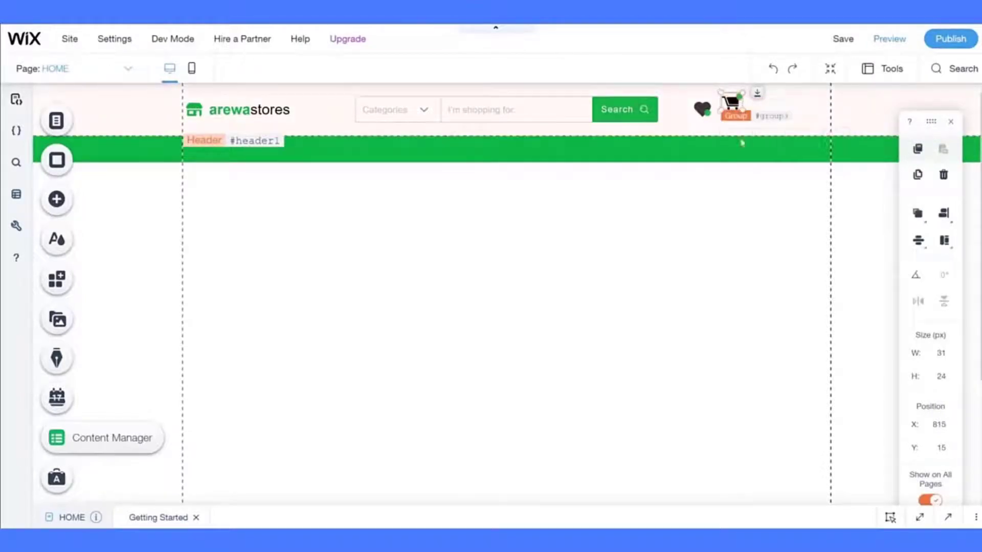
- Apply Align Middle so the cart is centred vertically with the heart
left_click(944, 213)
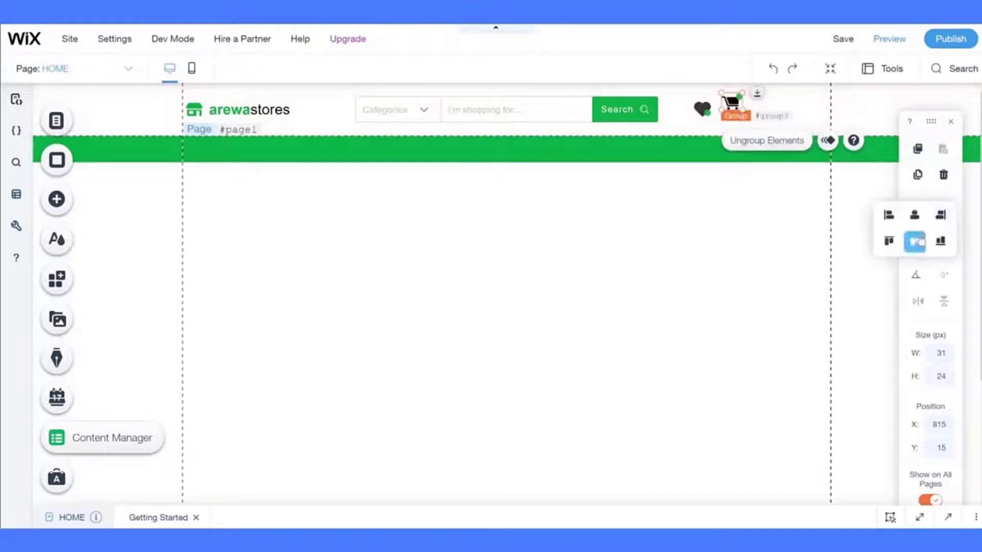
left_click(914, 241)
left_click(827, 247)
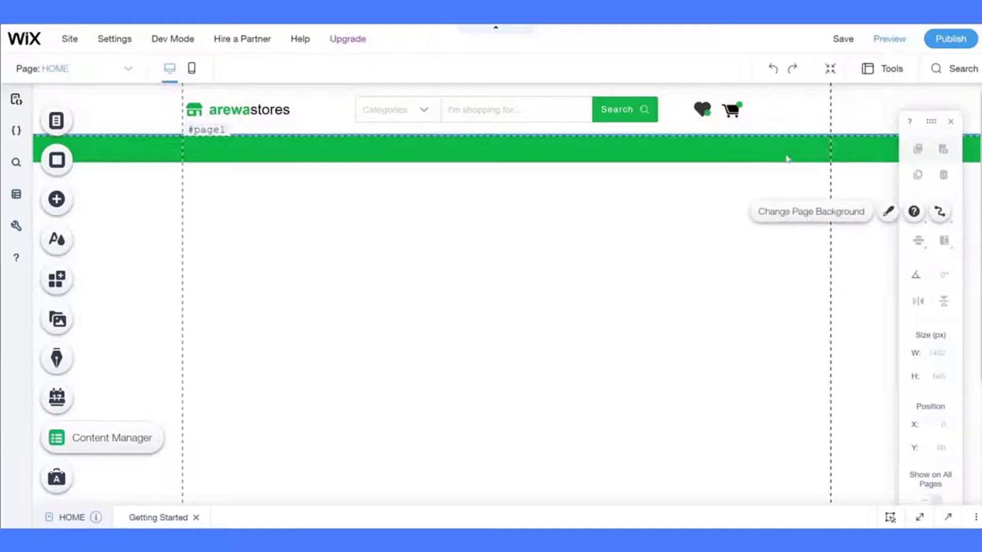
left_click(731, 109)
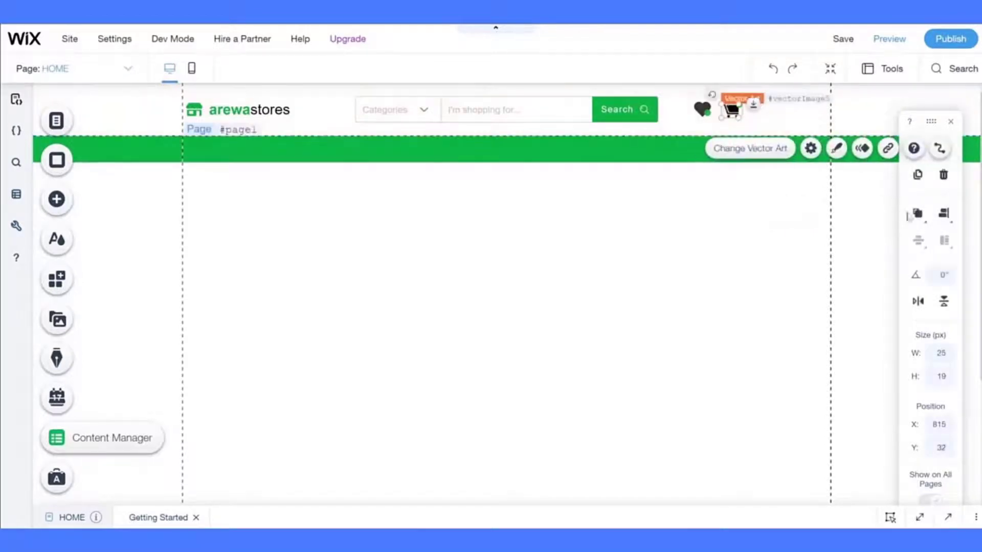
- Align the cart to the middle so it moves up level with the heart
left_click(943, 213)
left_click(915, 241)
left_click(762, 232)
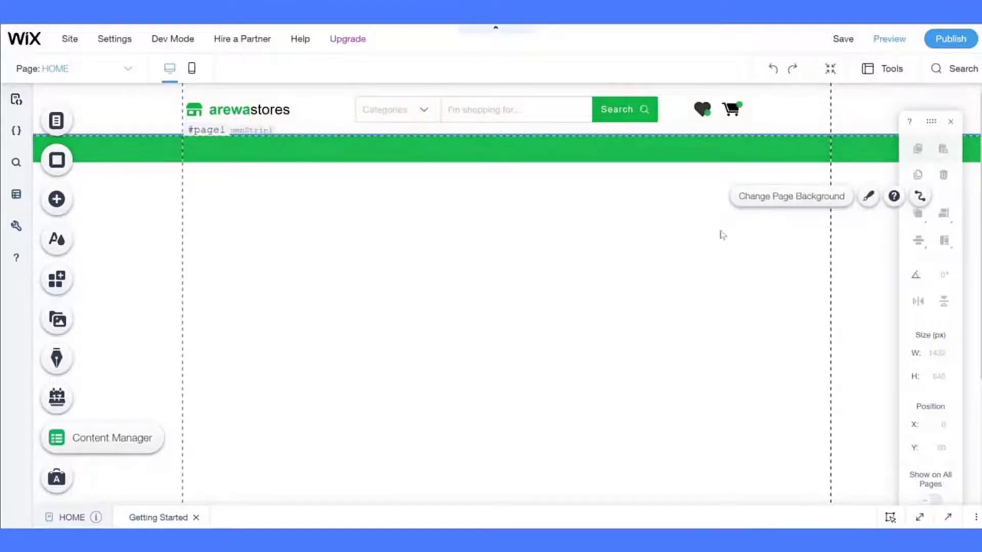
left_click(703, 108)
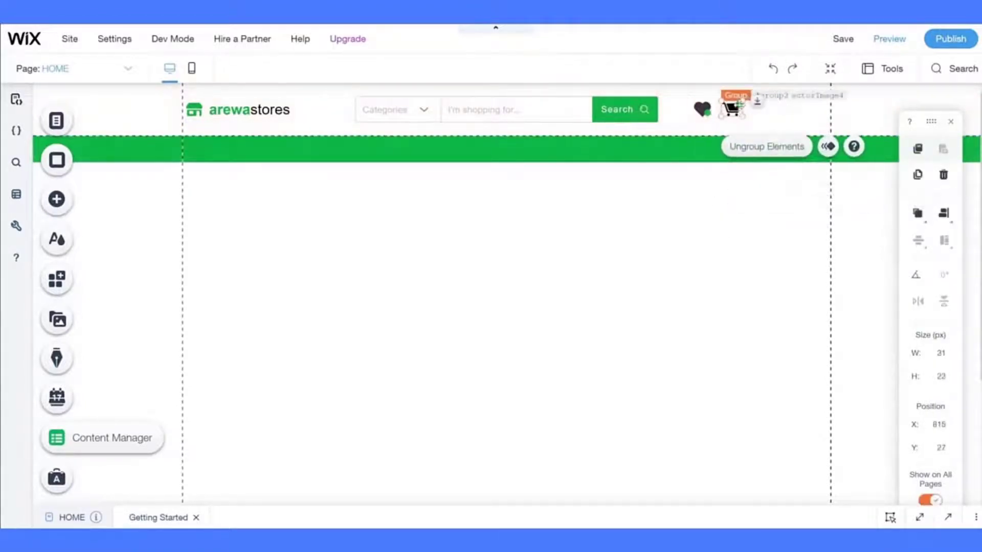
left_click(740, 106)
- Check the heart, dot and cart selections, ending with the heart icon selected
left_click_drag(698, 216, 708, 114)
left_click(707, 113)
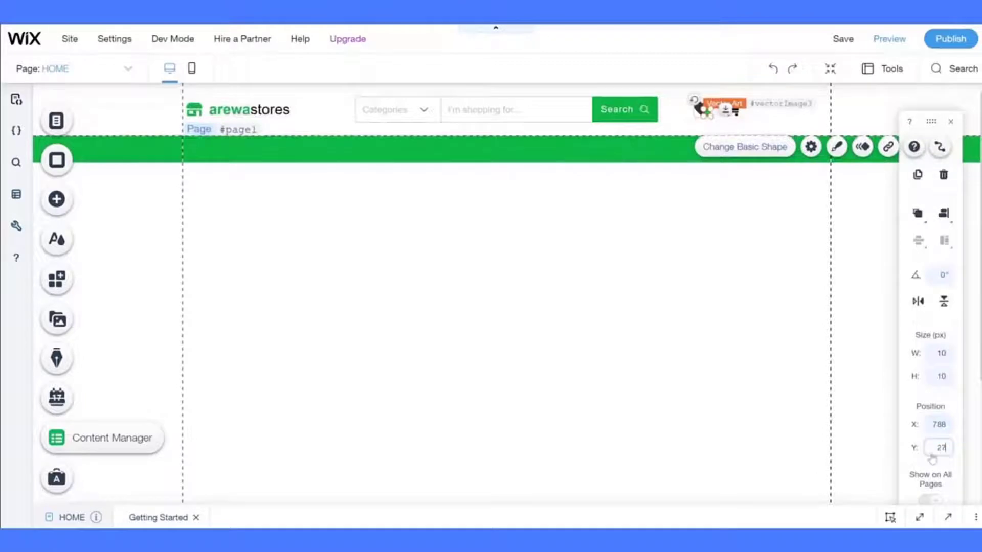
left_click(839, 460)
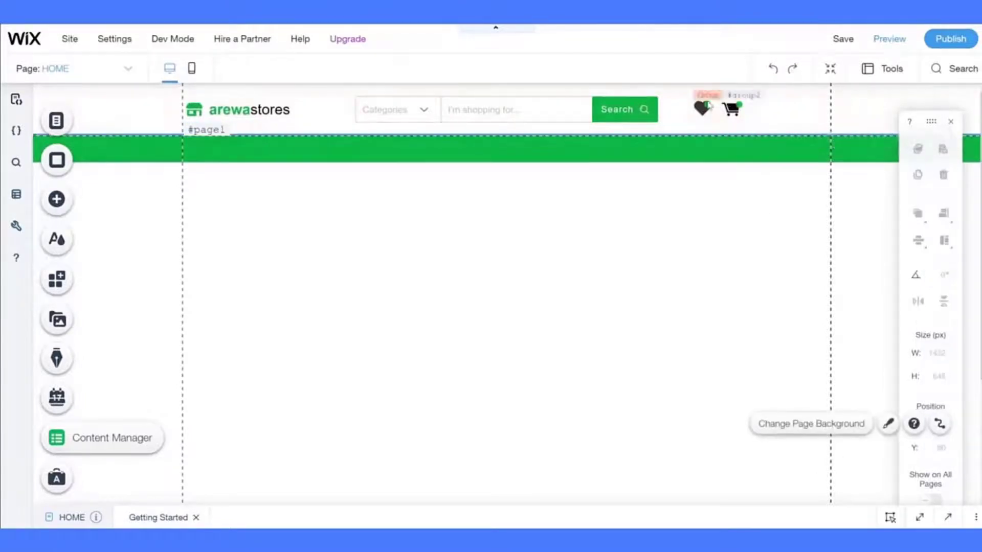
left_click(707, 109)
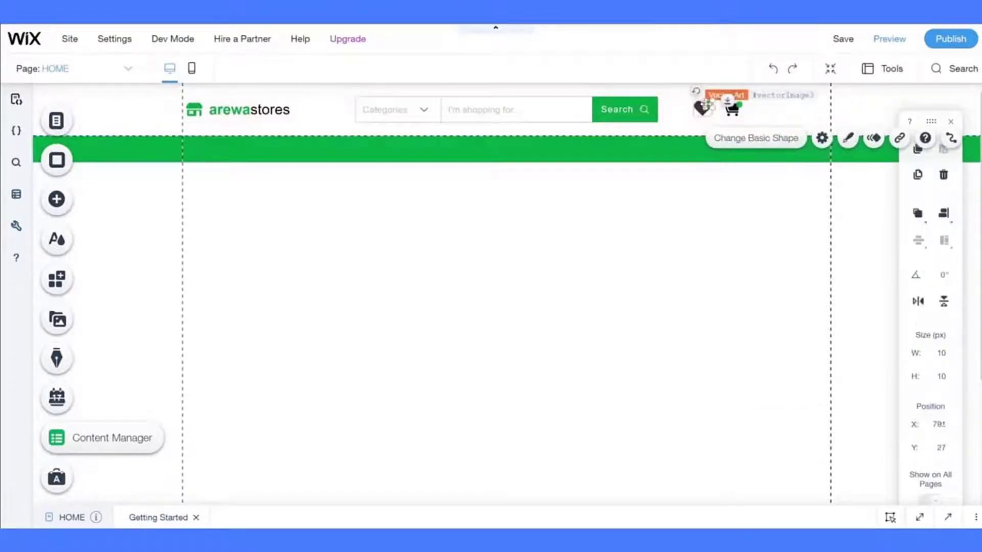
left_click(686, 221)
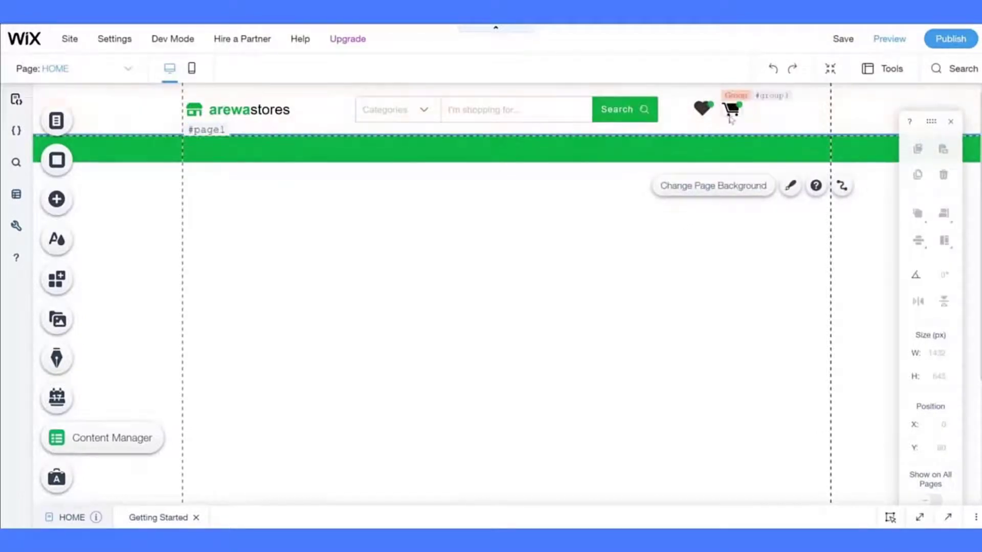
left_click(657, 247)
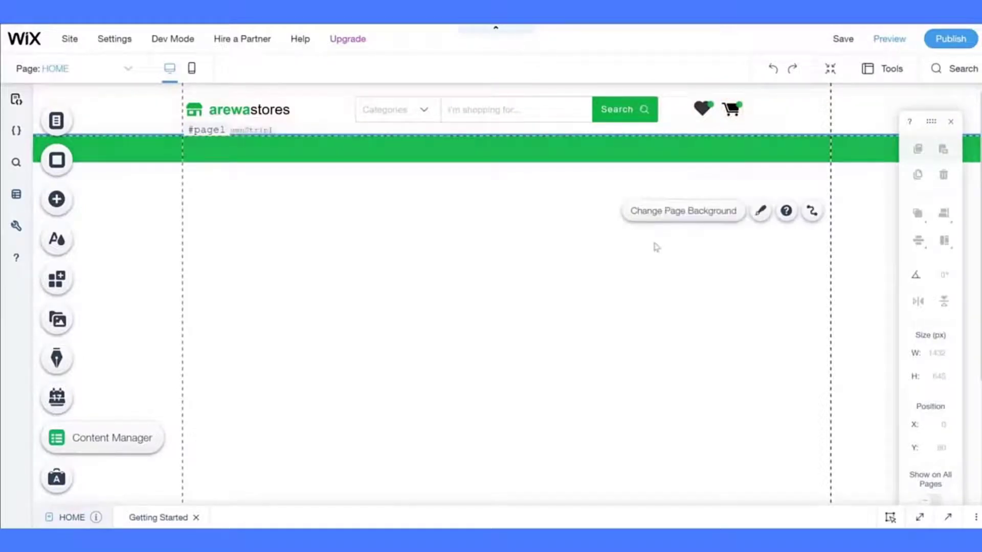
left_click(732, 120)
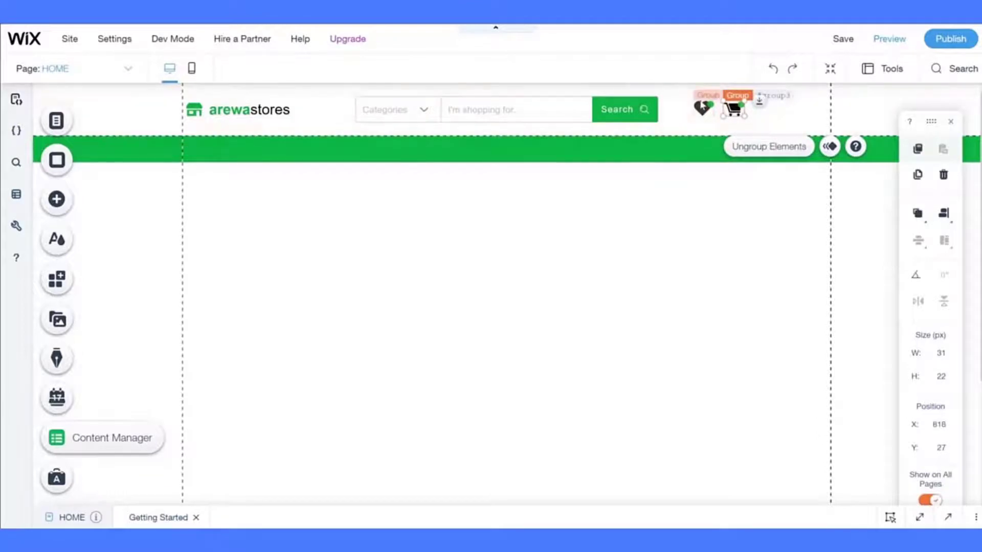
left_click(702, 109)
left_click(702, 109)
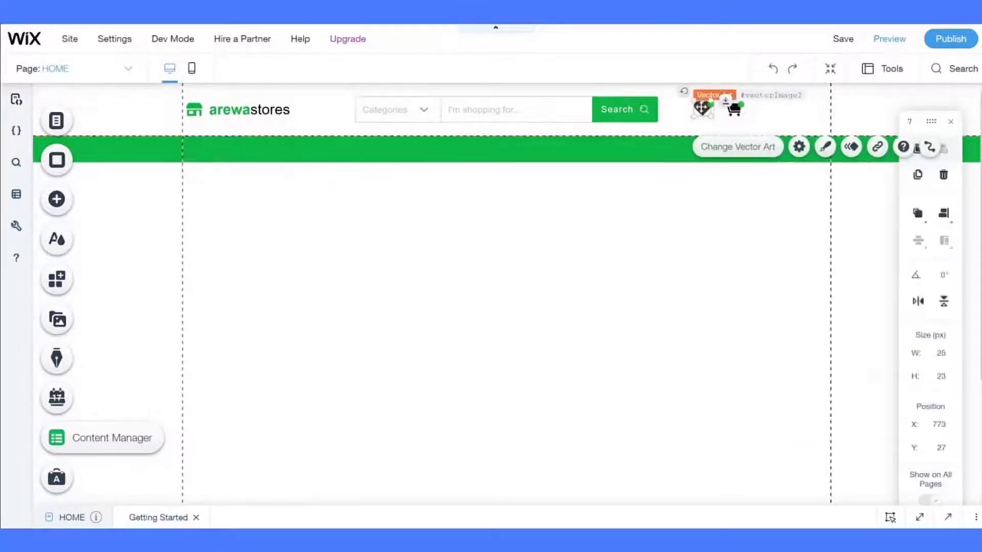
left_click(825, 147)
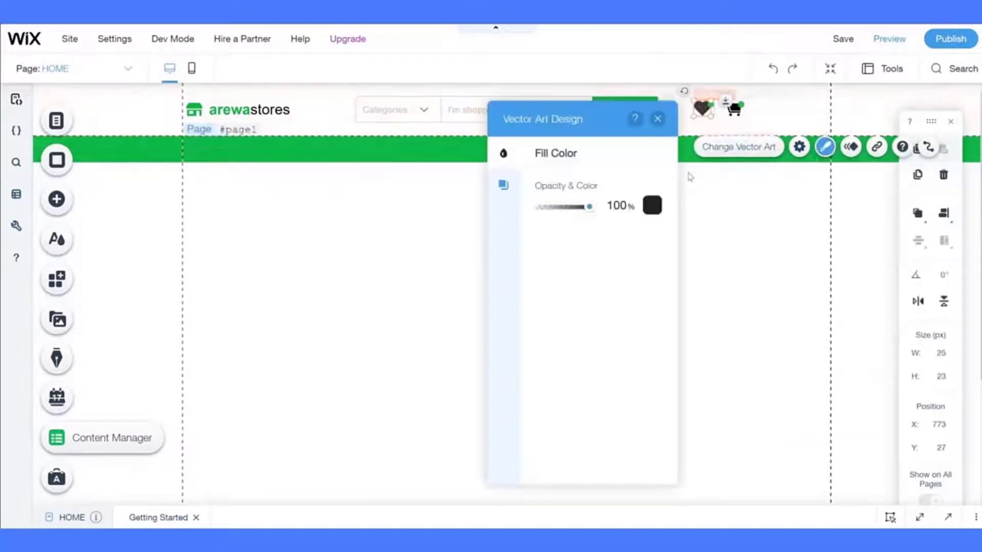
left_click(659, 206)
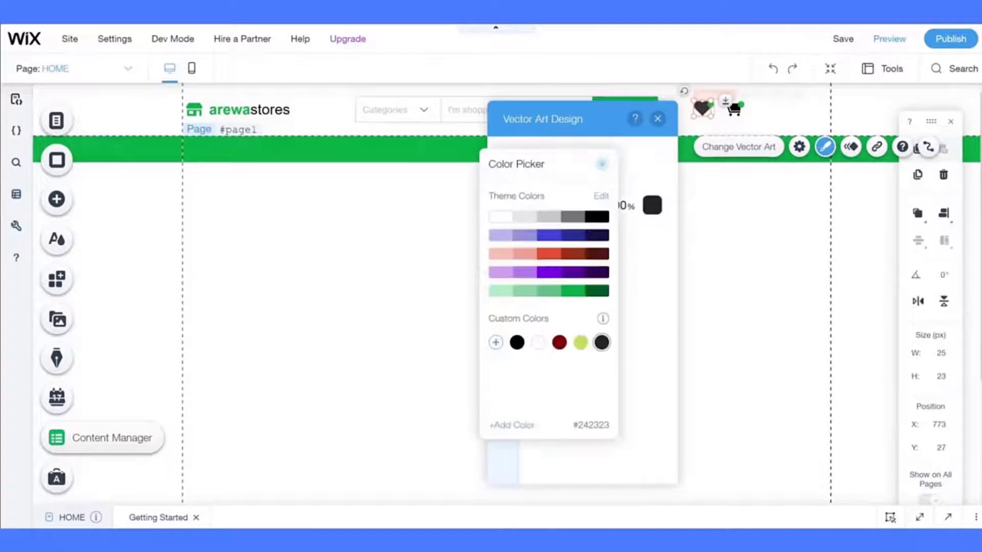
left_click(719, 256)
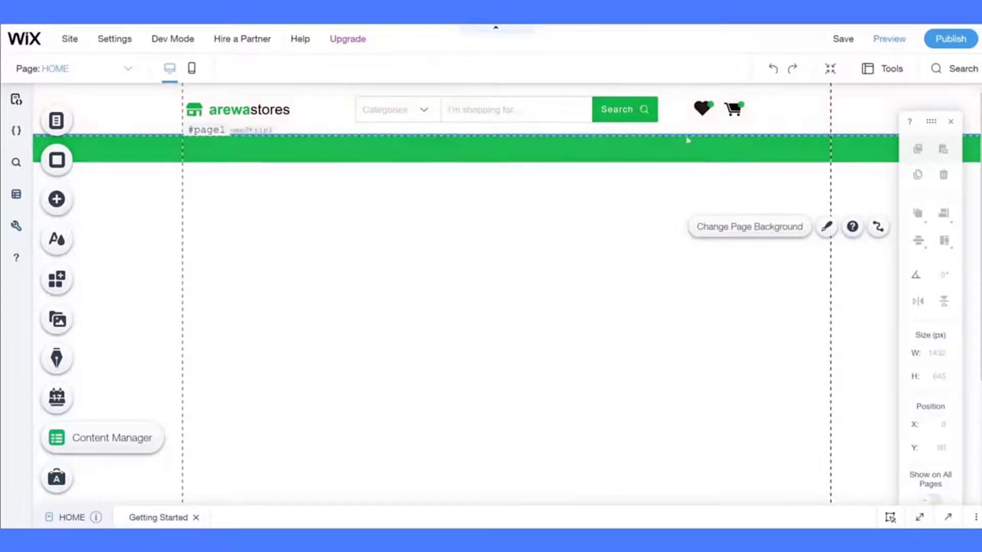
- Duplicate the cart icon and place the copy to the right of the original cart
left_click(733, 110)
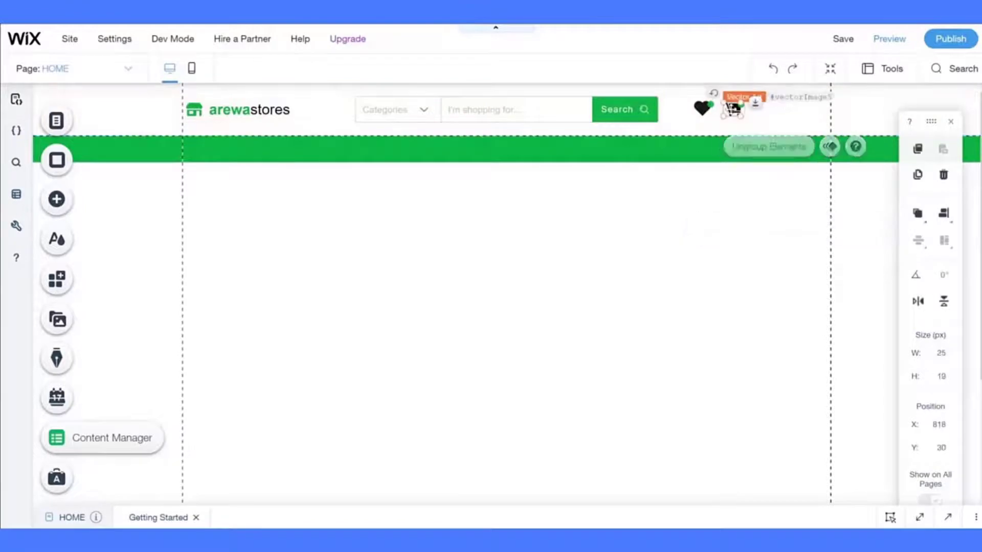
left_click(732, 110)
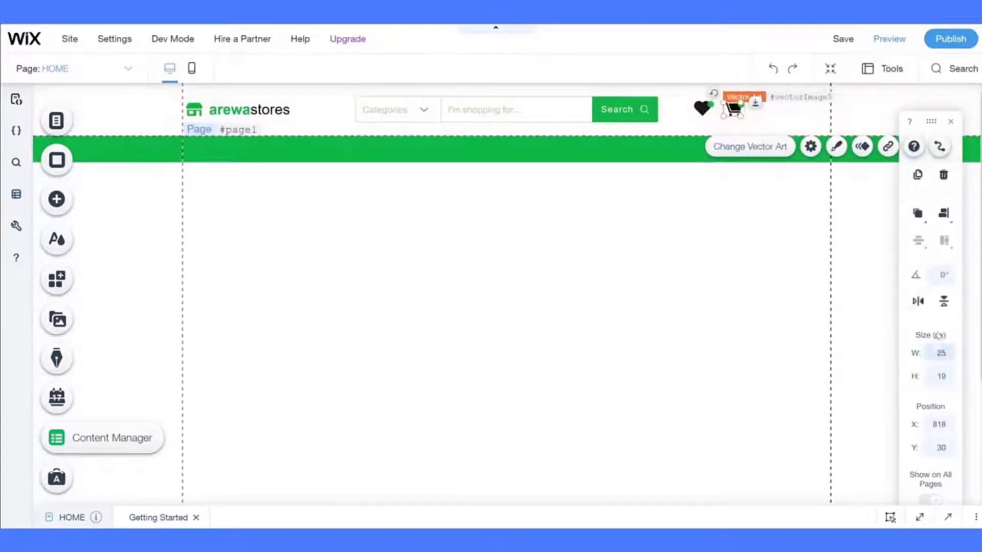
left_click(917, 175)
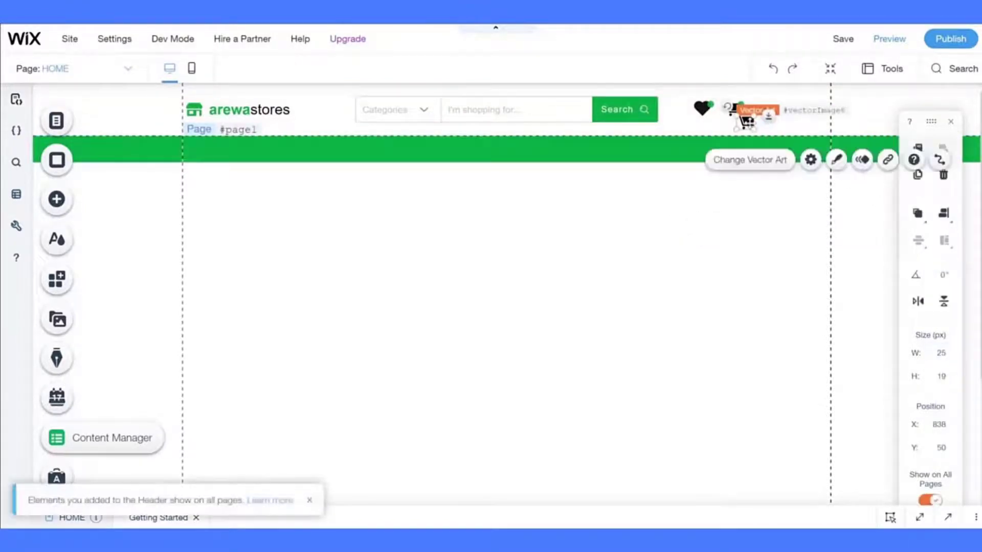
left_click_drag(747, 121, 767, 109)
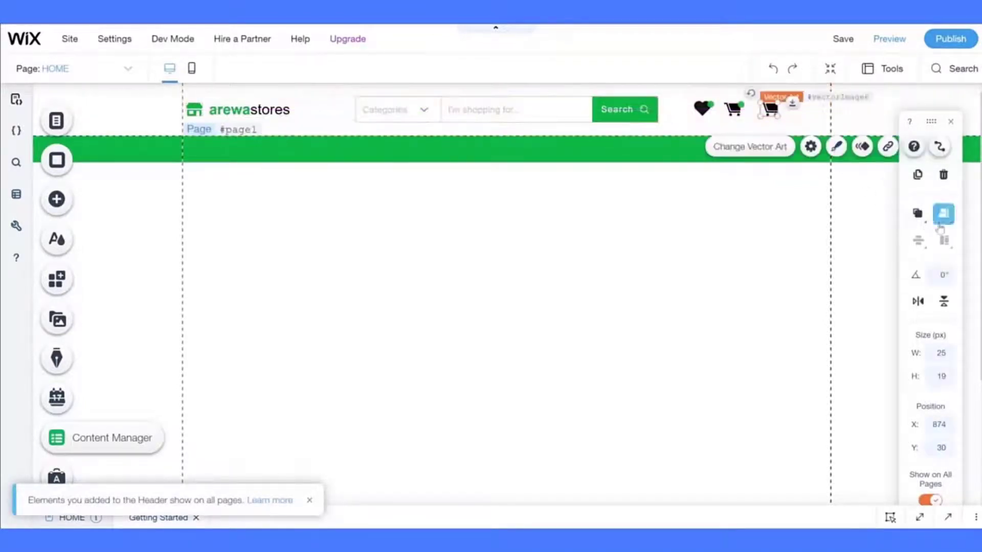
- Set the heart icon's height to 19 px
left_click(944, 213)
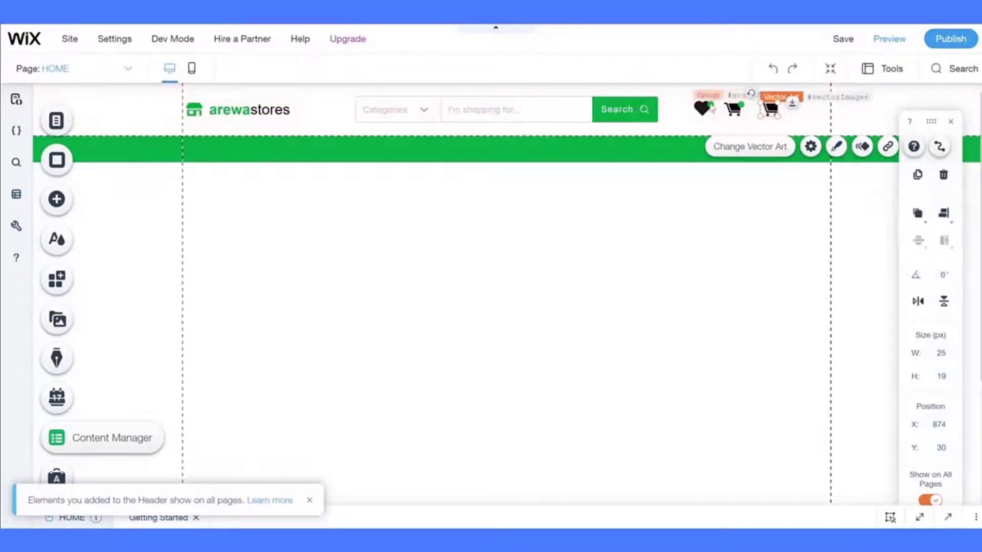
left_click(703, 108)
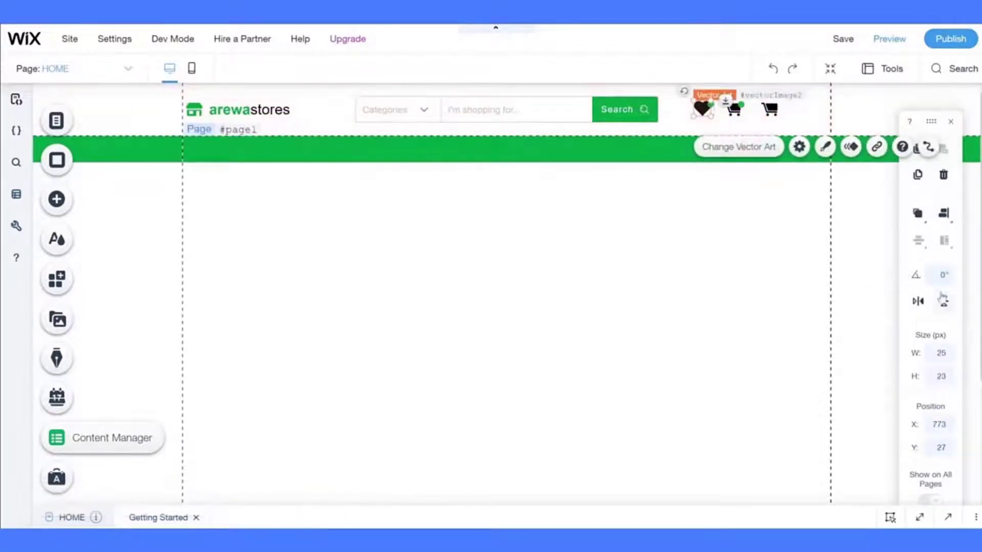
left_click(940, 378)
type("19")
key("Return")
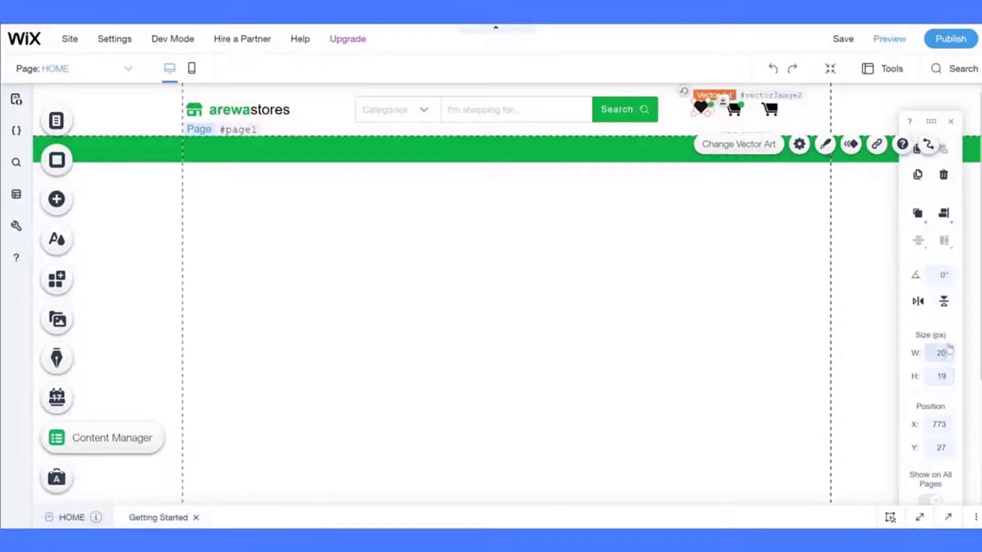
left_click(943, 213)
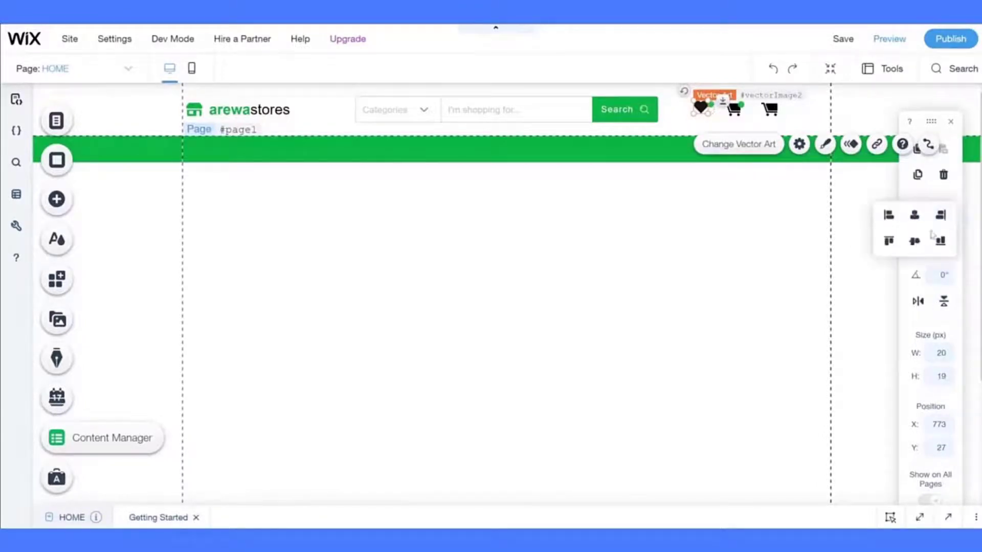
left_click(796, 237)
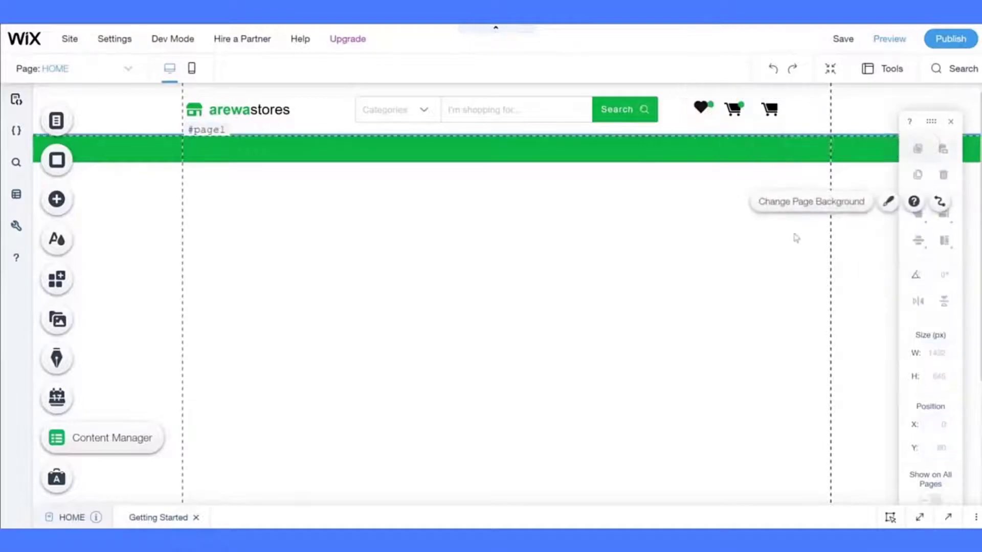
- Move the heart down 3 px so it lines up with the carts
left_click(705, 105)
left_click(704, 107)
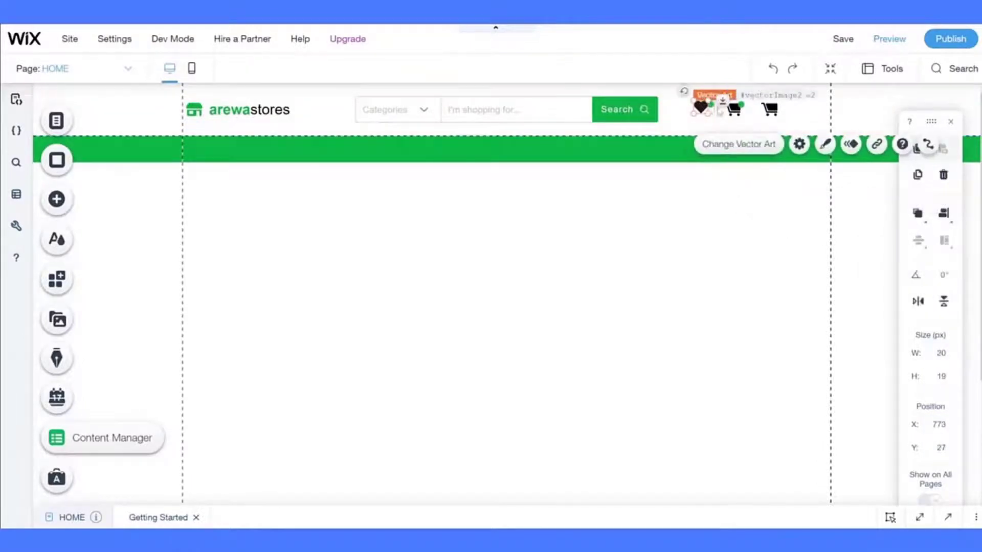
left_click(735, 110)
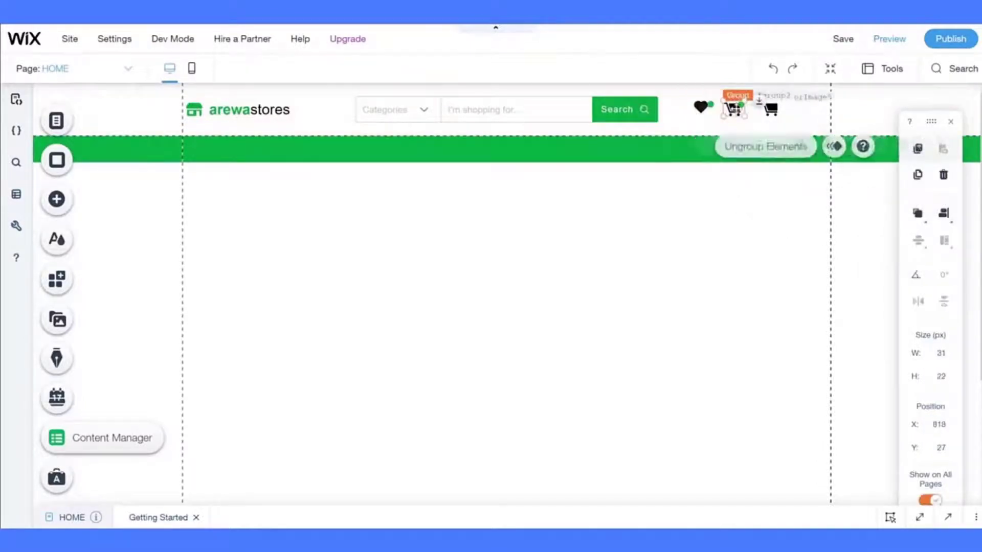
left_click(734, 109)
left_click(702, 109)
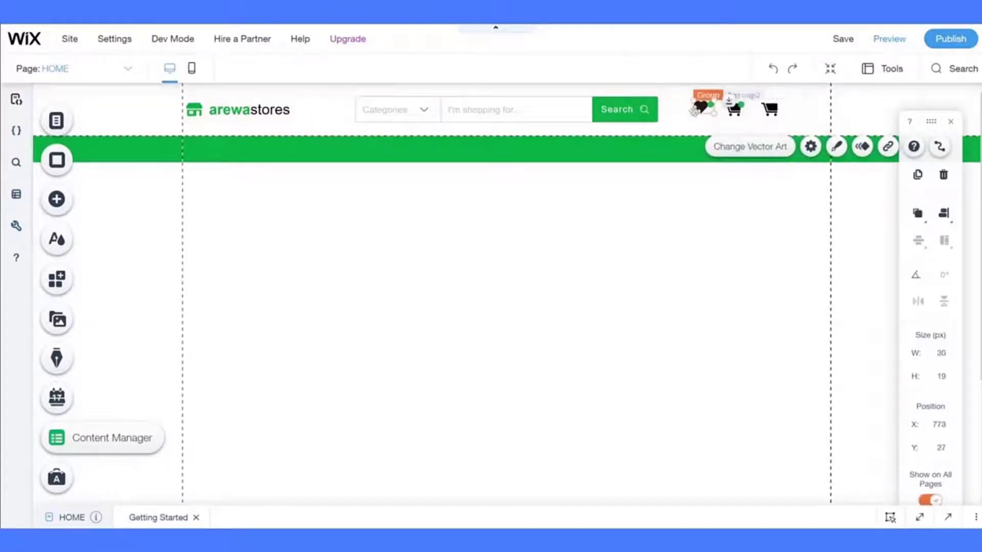
left_click_drag(701, 107, 703, 109)
left_click(705, 190)
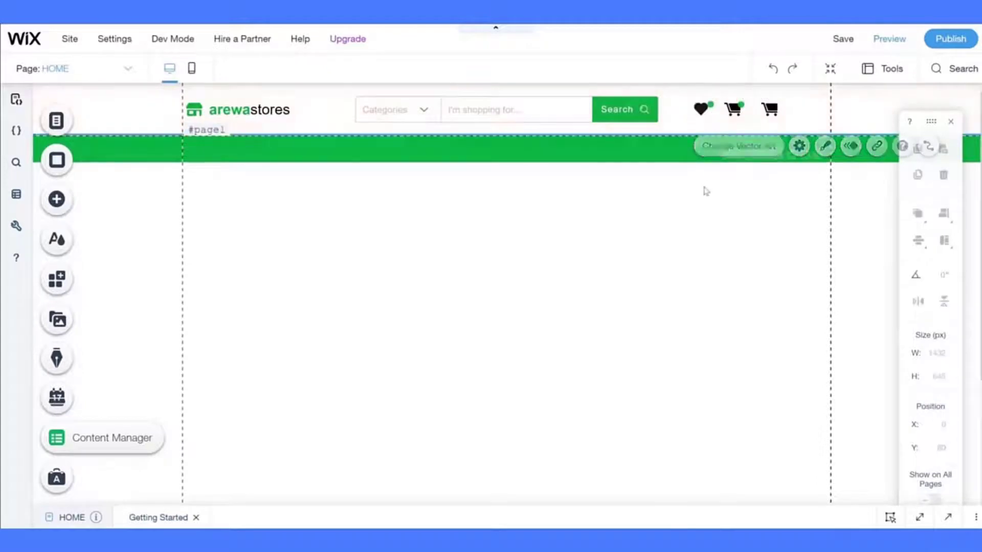
- Select the heart's dot, the green header strip and both cart icons in turn
left_click(714, 107)
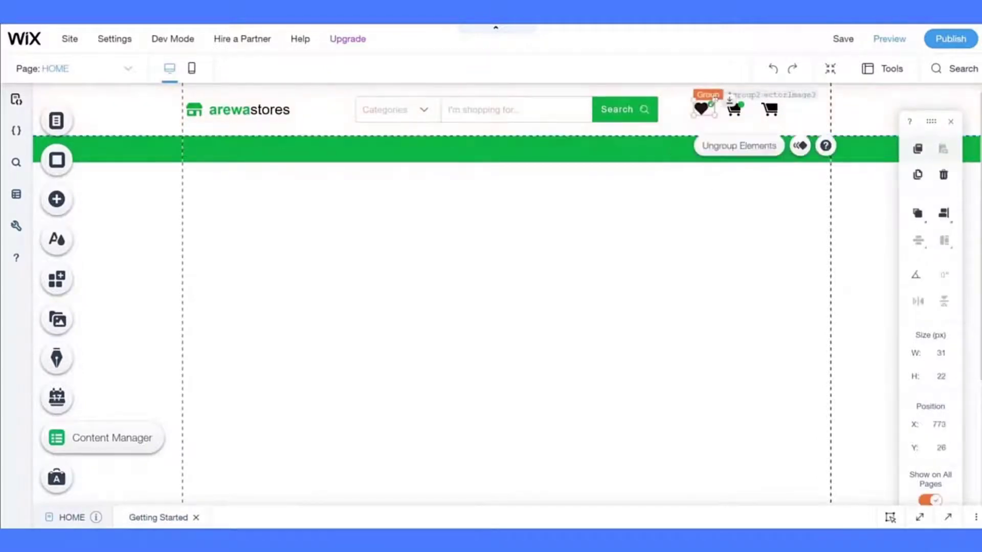
left_click(712, 102)
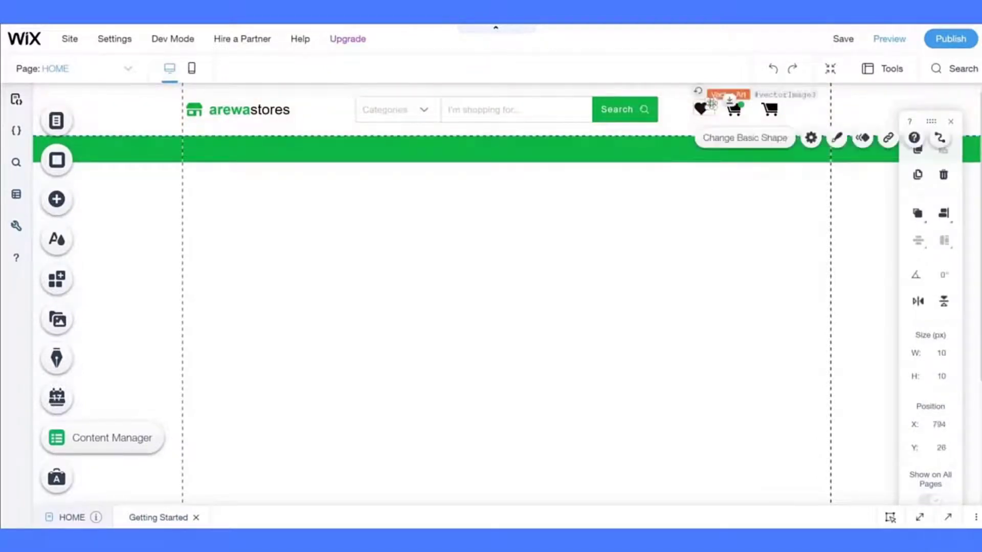
left_click(723, 153)
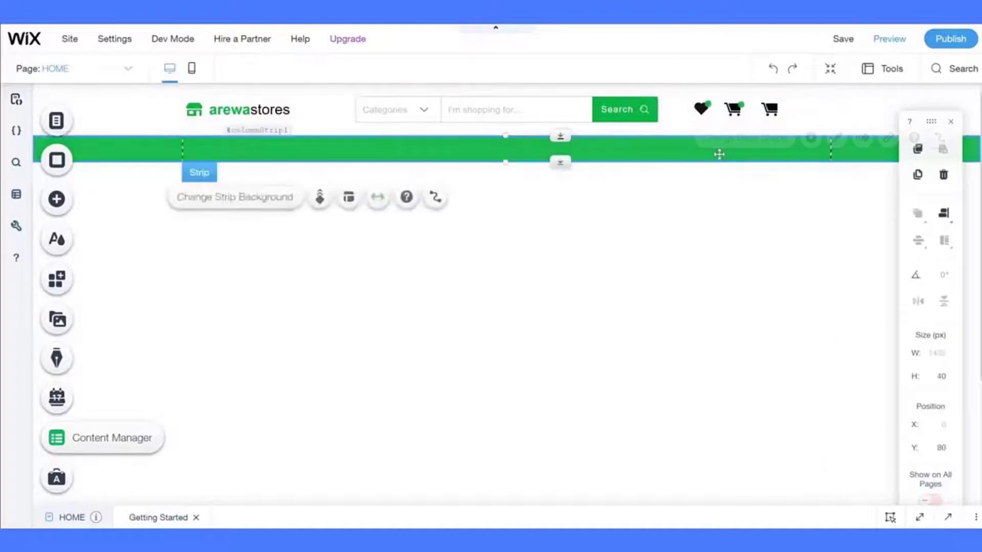
left_click(735, 109)
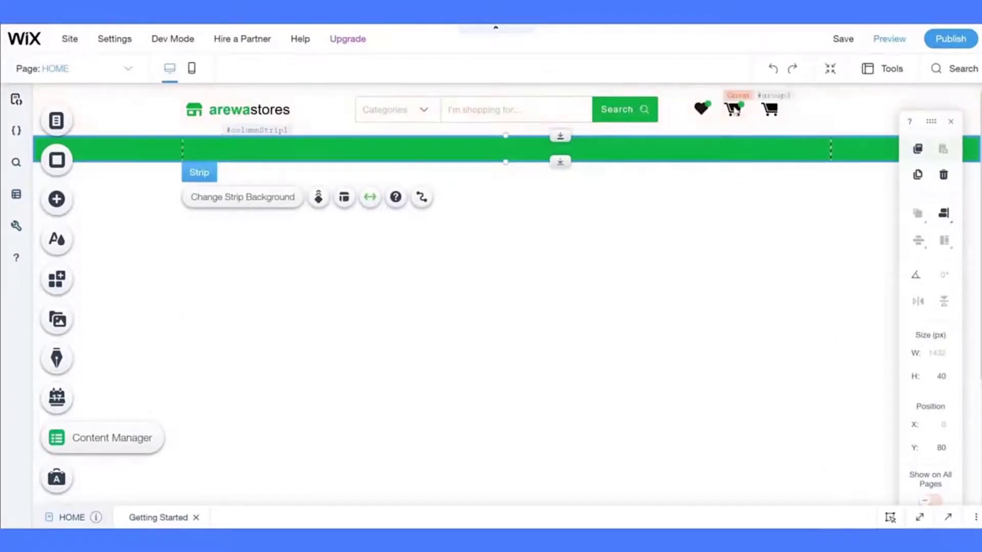
left_click(769, 109)
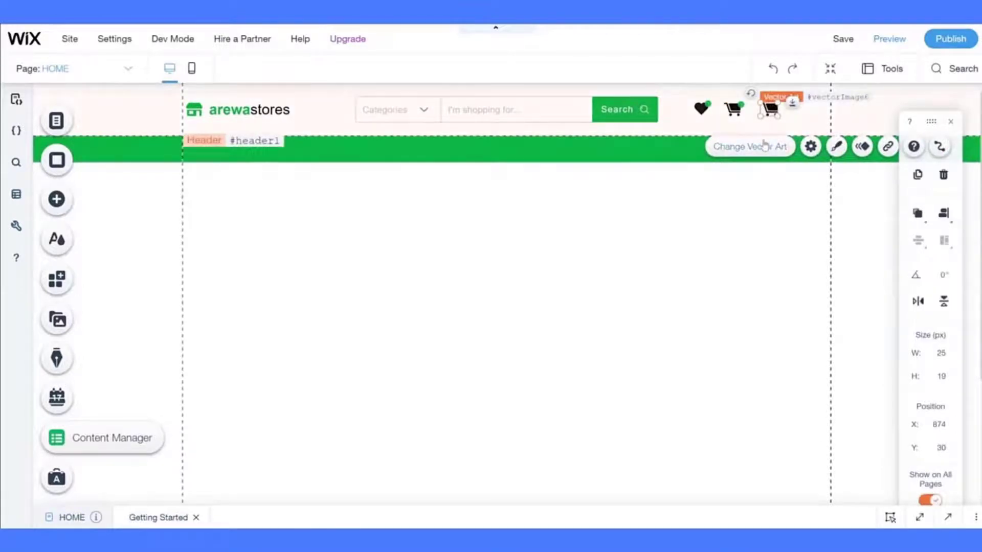
- Ungroup the heart-and-cart icon group so each icon stands alone
left_click(736, 110)
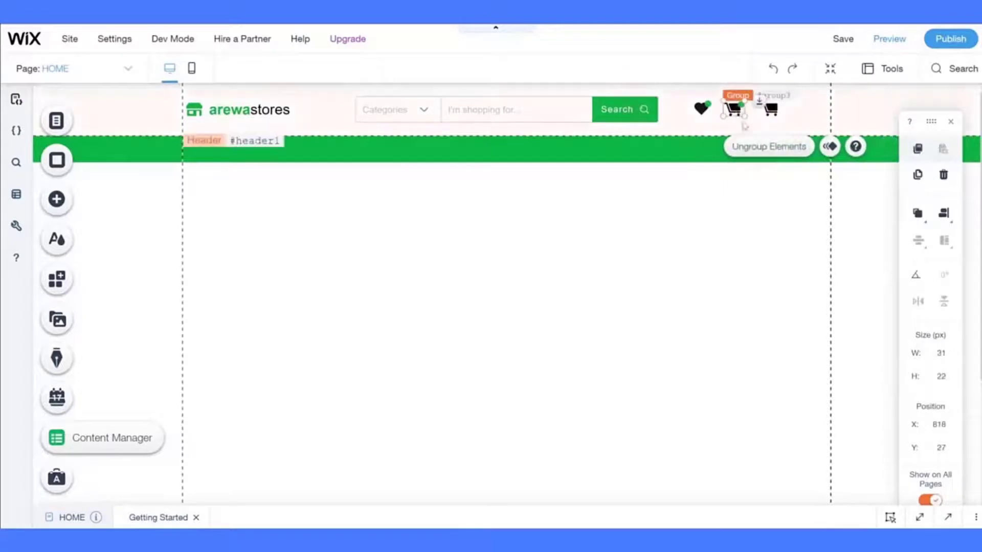
left_click(756, 147)
left_click(732, 205)
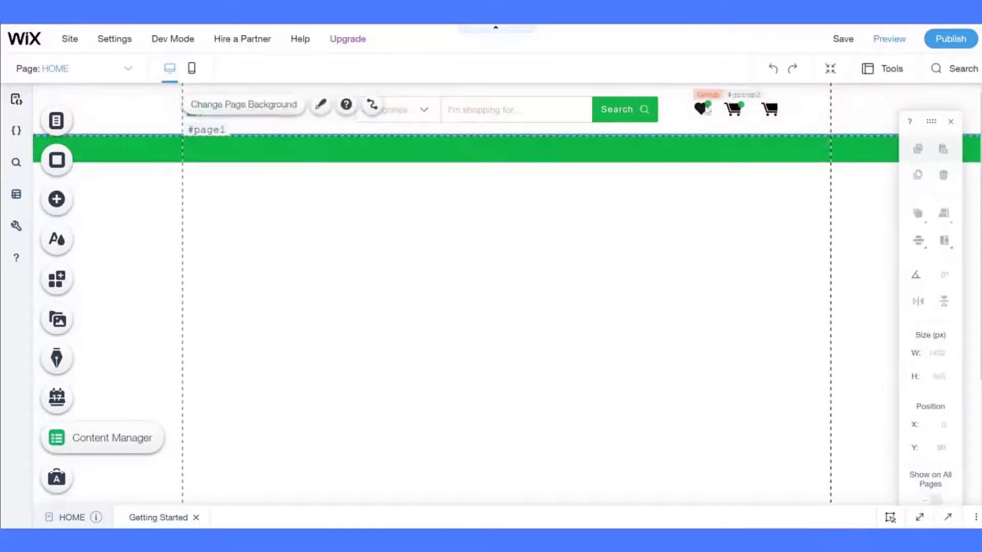
left_click(702, 106)
left_click(725, 145)
left_click(729, 214)
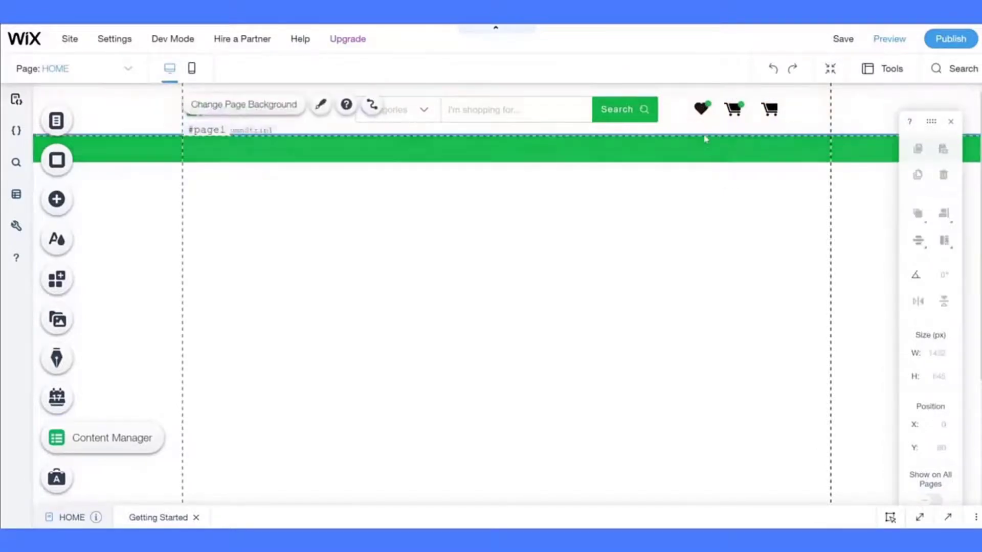
left_click(733, 111)
- Distribute the heart and two black carts horizontally into a 126 × 20 px row
left_click(733, 116, "shift")
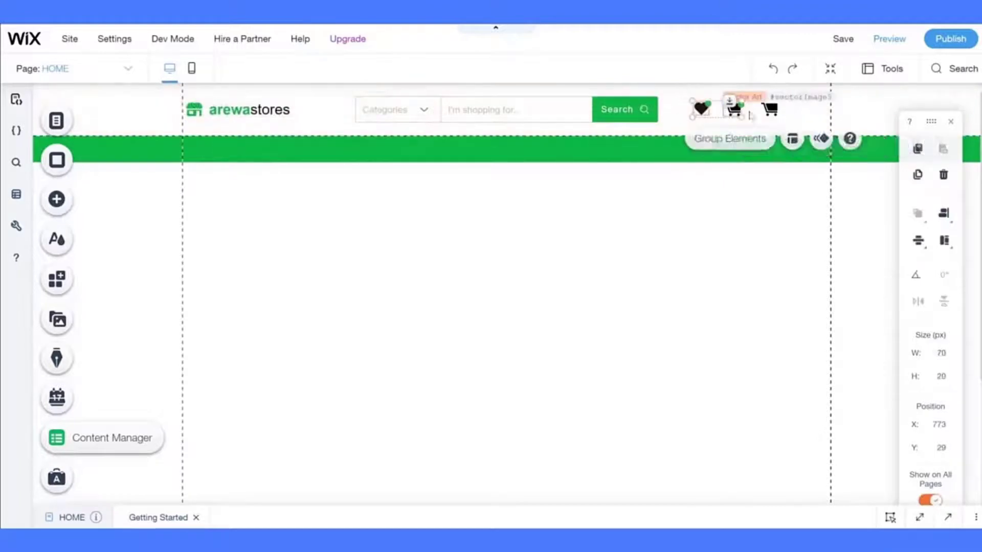
left_click(768, 113, "shift")
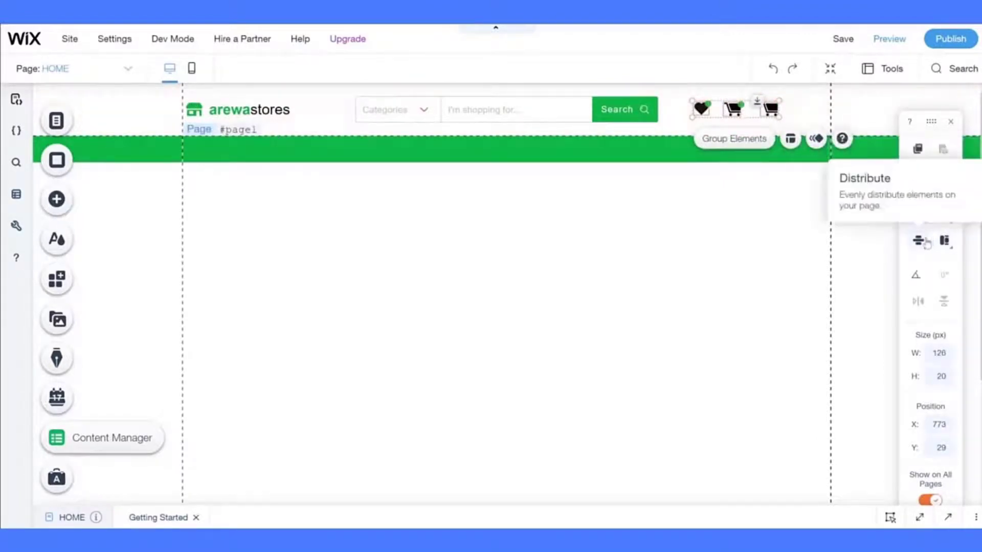
left_click(926, 241)
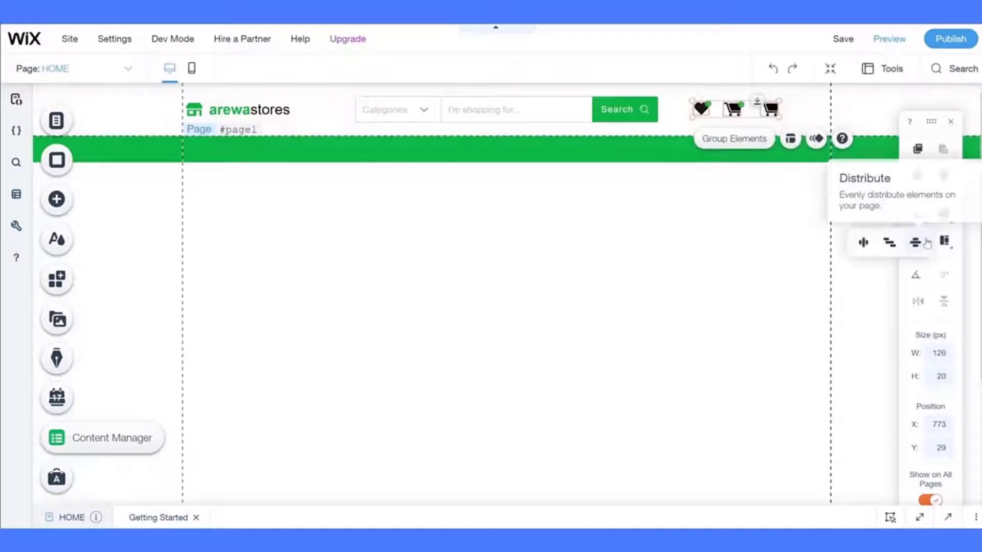
left_click(864, 243)
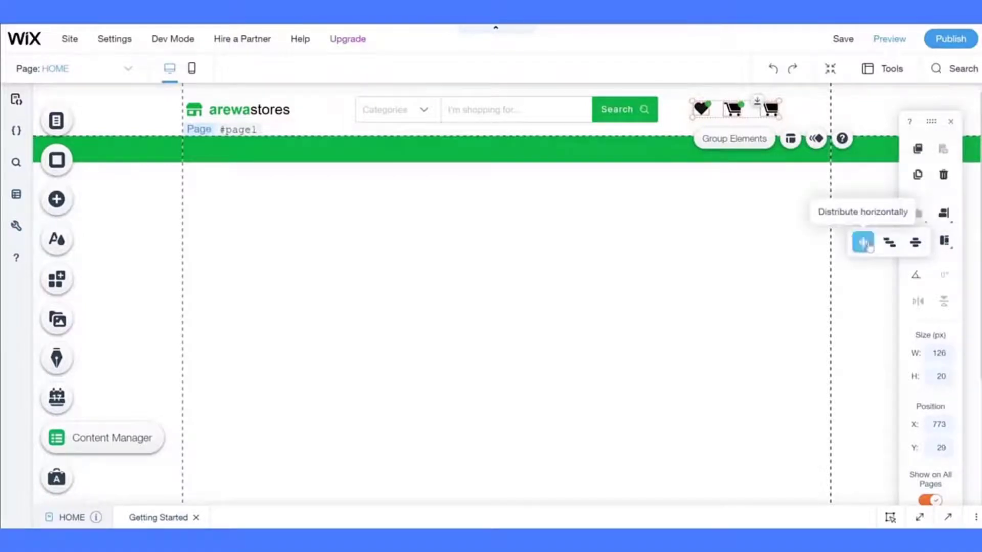
left_click(778, 226)
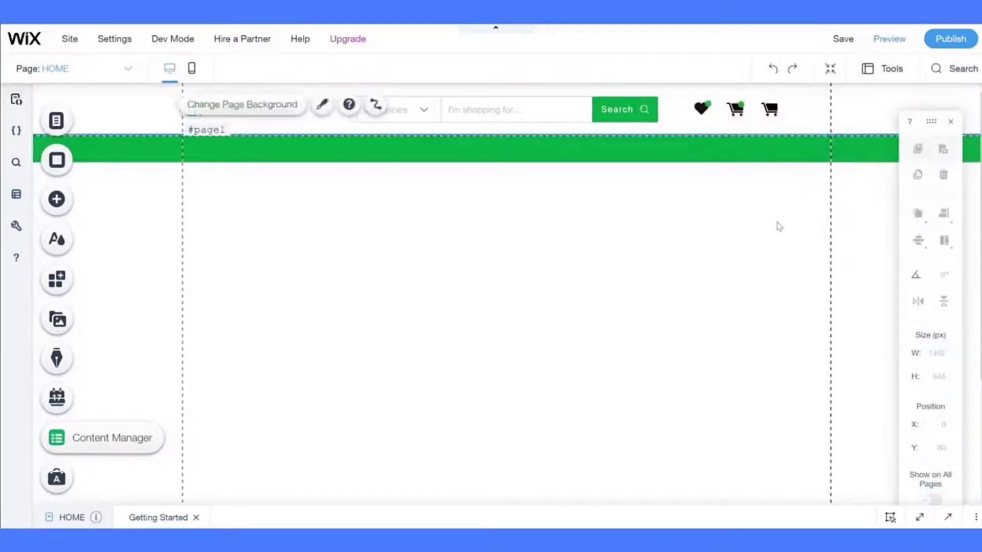
left_click(746, 109)
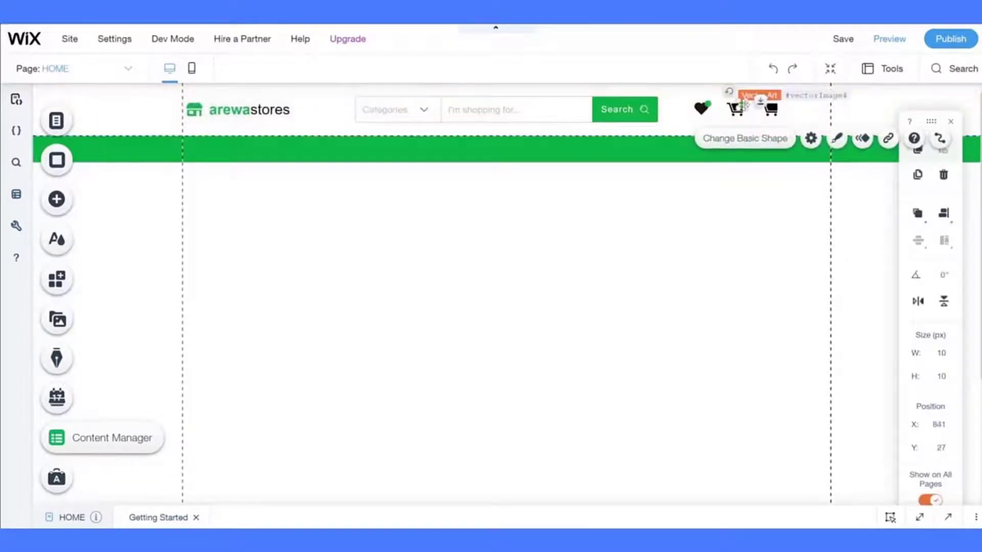
left_click(746, 209)
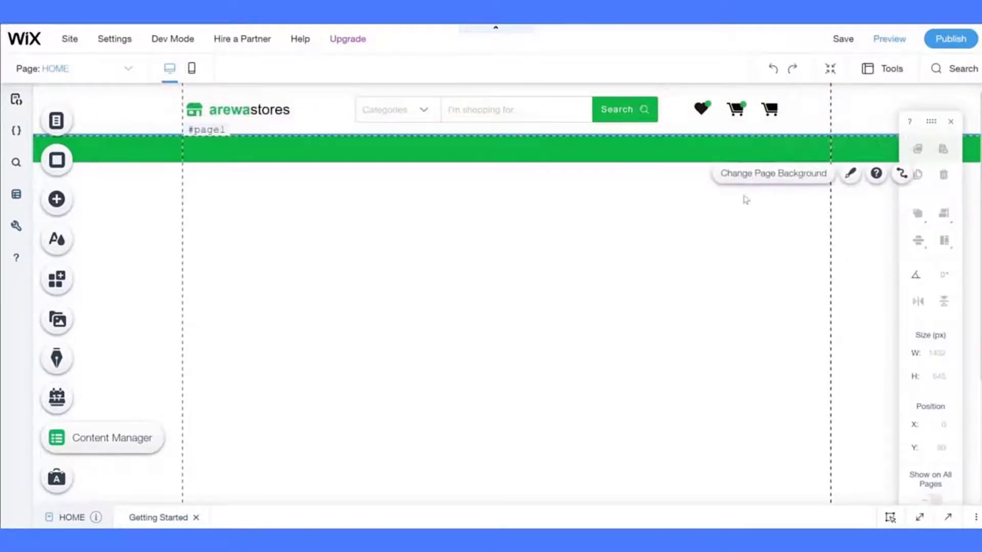
left_click(770, 109)
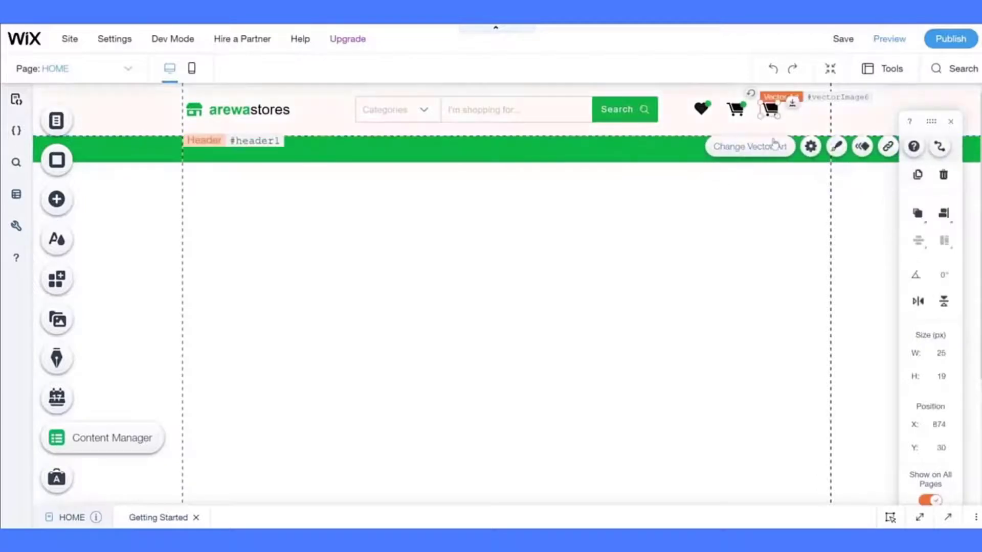
- Open Change Vector Art for the right cart and search 'user' instead of 'cart'
left_click(775, 145)
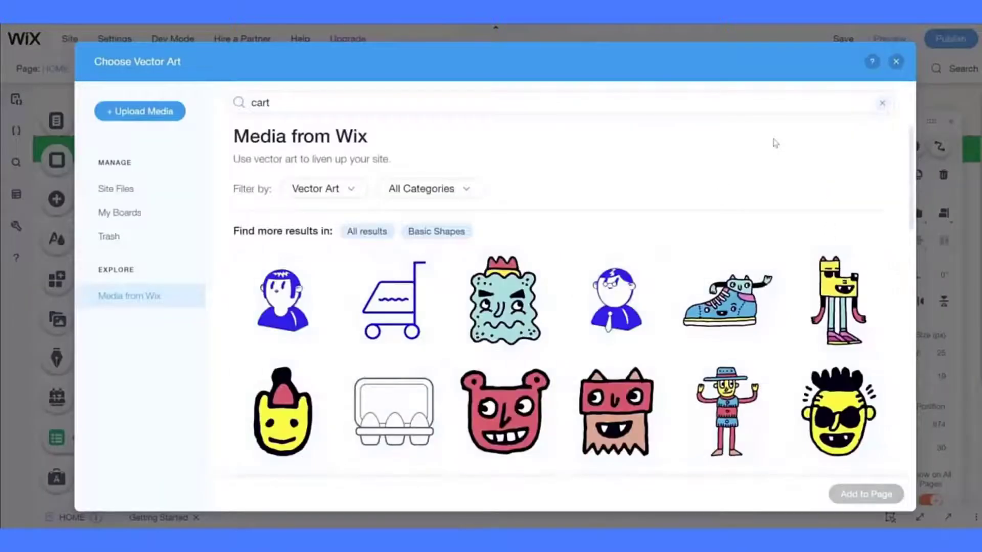
left_click(347, 104)
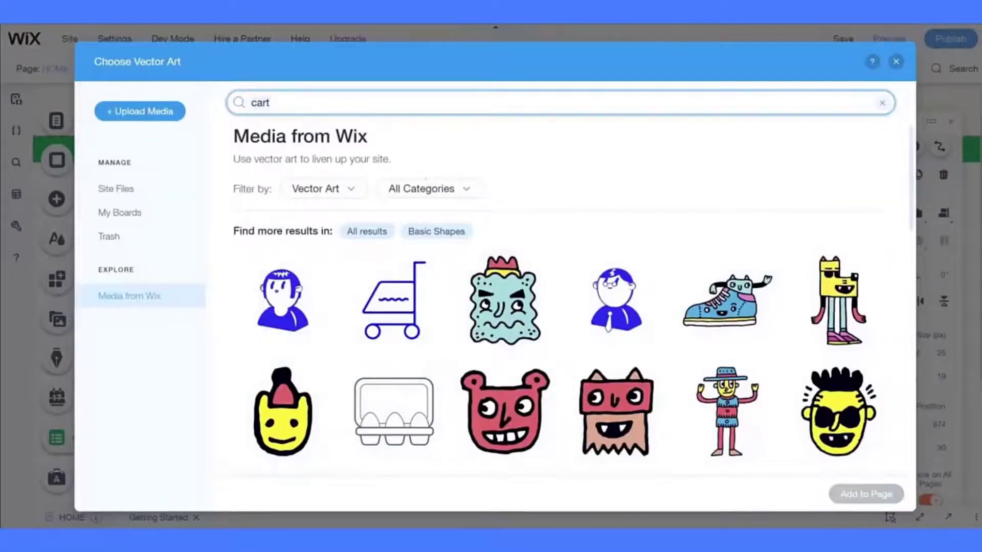
key("Return")
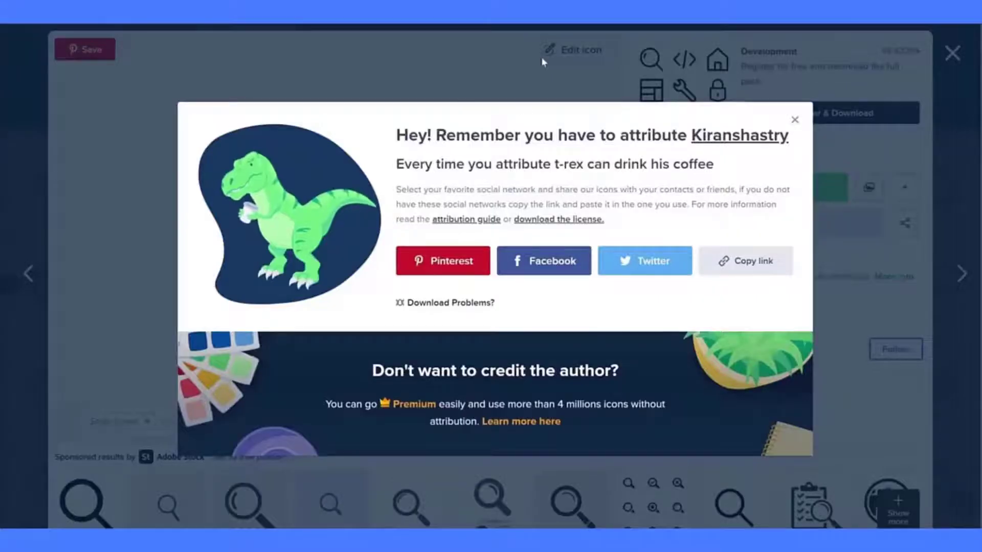
- Search Flaticon for 'user' and free-download the filled user icon as SVG
left_click(543, 59)
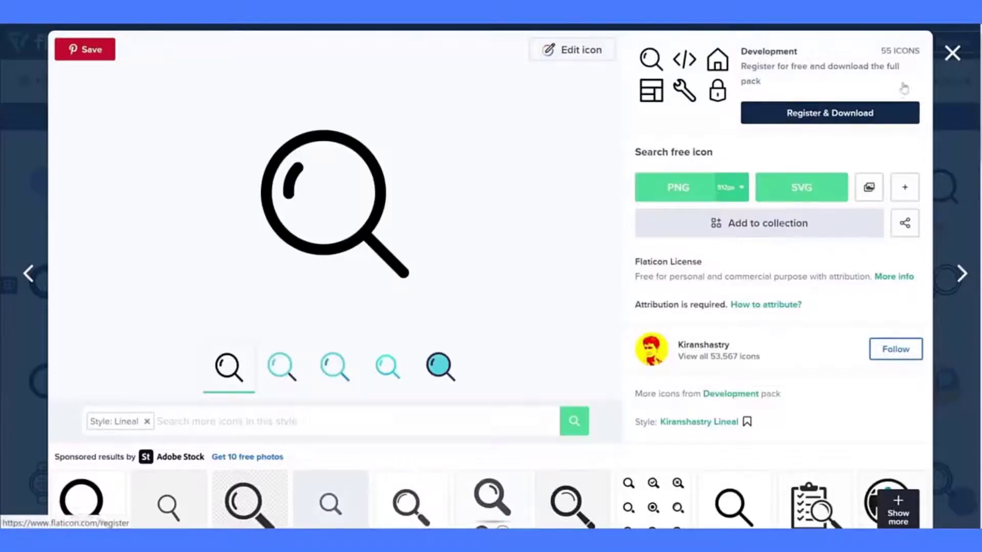
key("Escape")
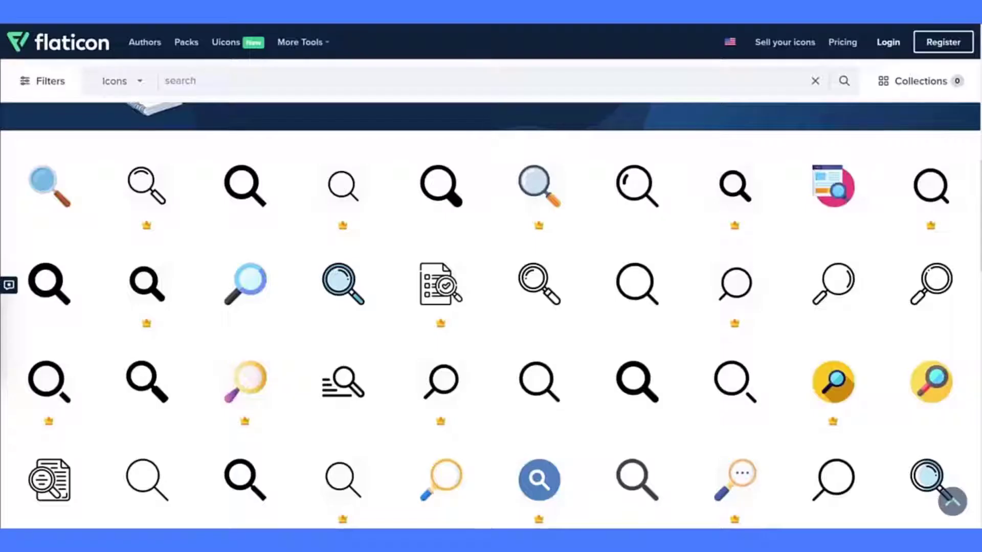
double_click(194, 80)
type("user")
key("Return")
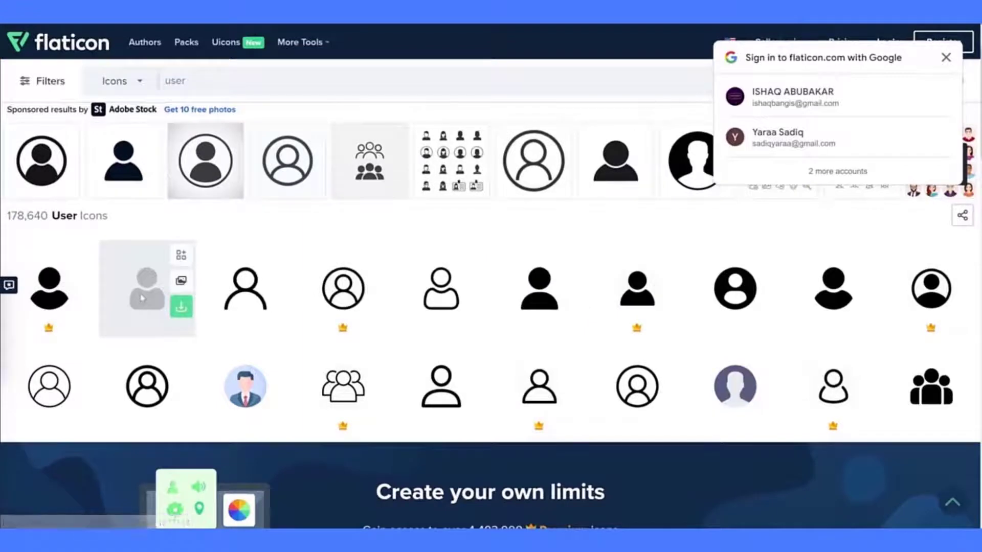
left_click(141, 300)
left_click(796, 189)
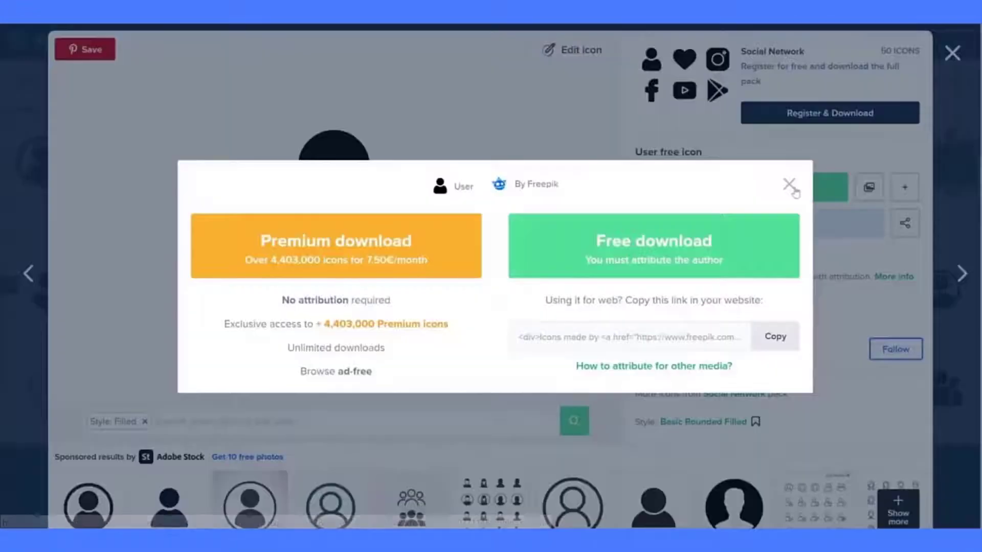
left_click(599, 225)
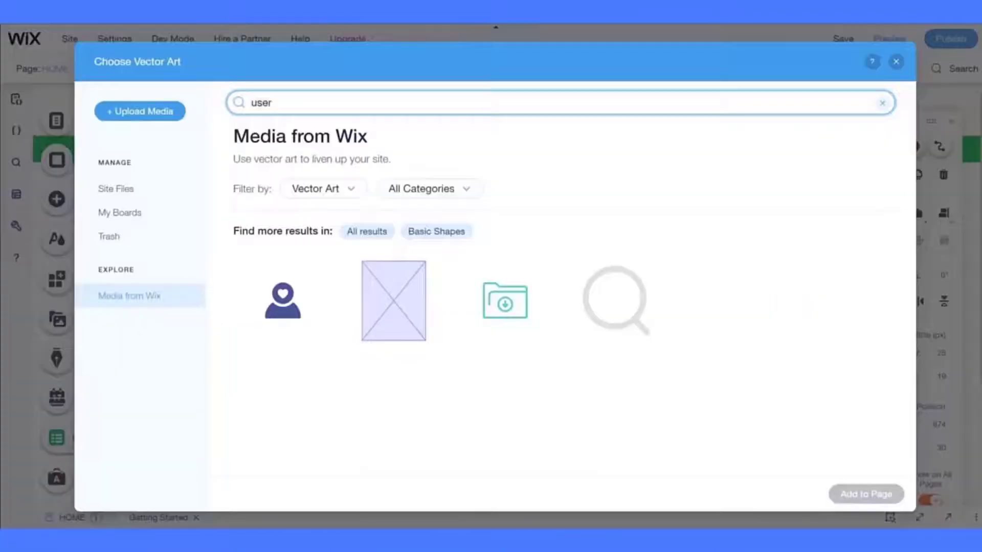
- Upload user.svg from the computer into the site's files
left_click(136, 187)
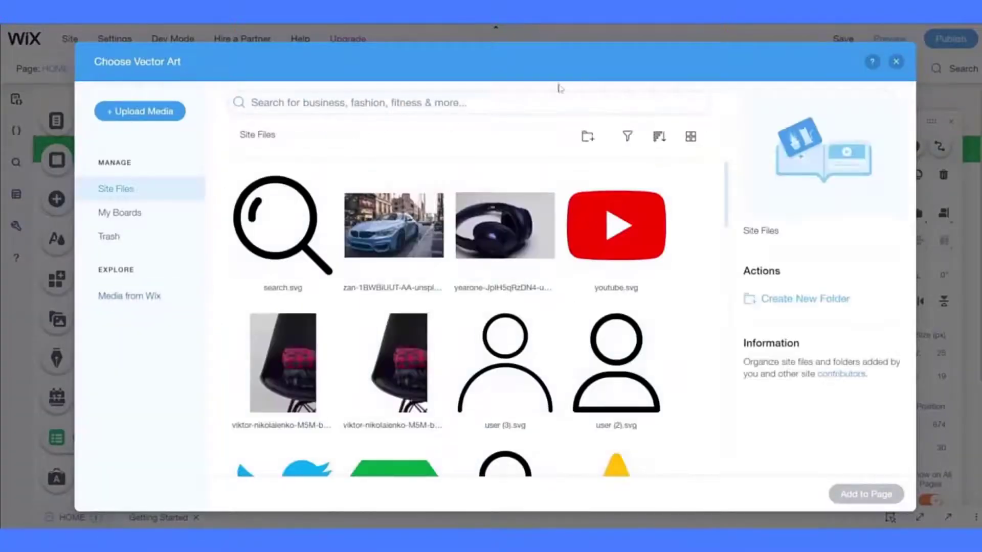
left_click(161, 112)
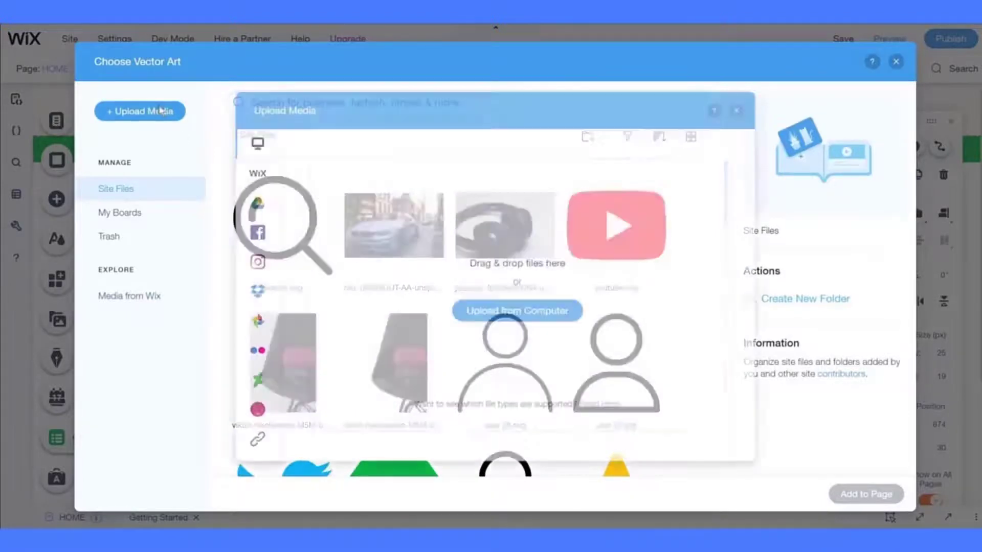
left_click(525, 325)
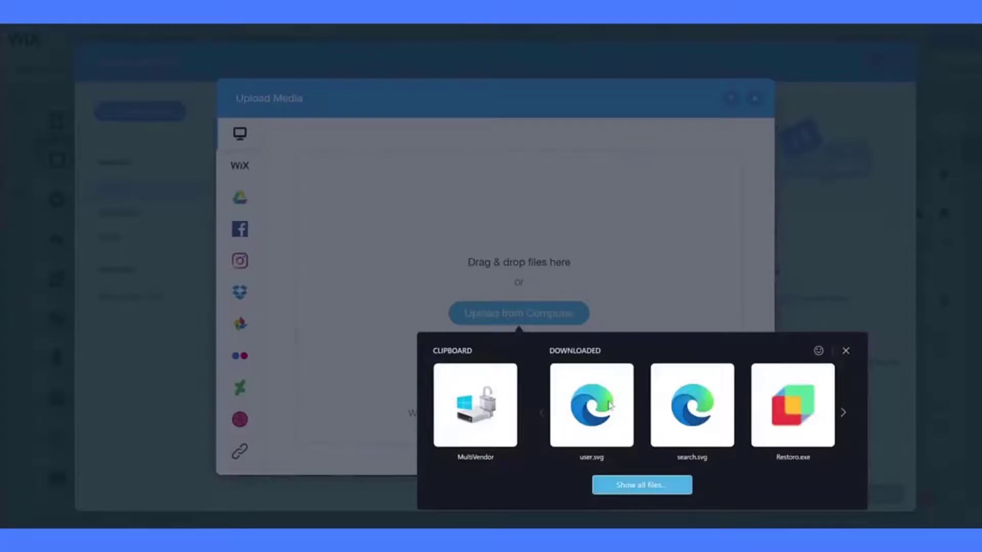
left_click(591, 406)
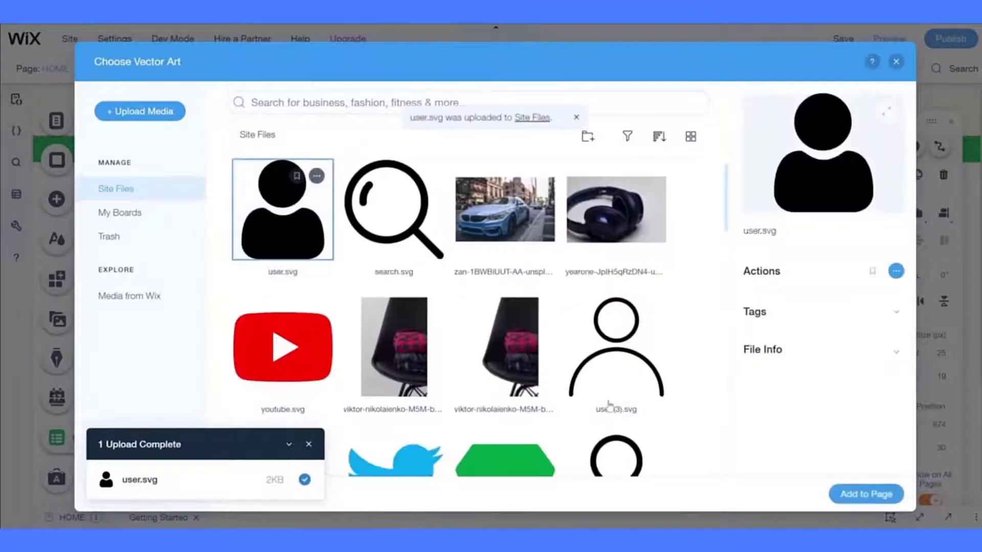
- Add user.svg to the header in place of the right cart, 20 × 25 px at x 876
left_click(881, 491)
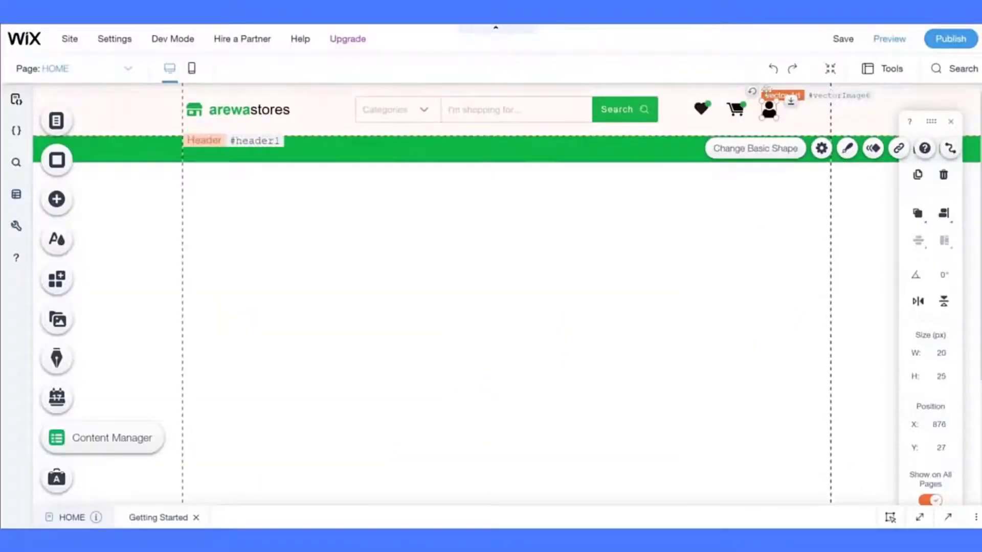
left_click(734, 209)
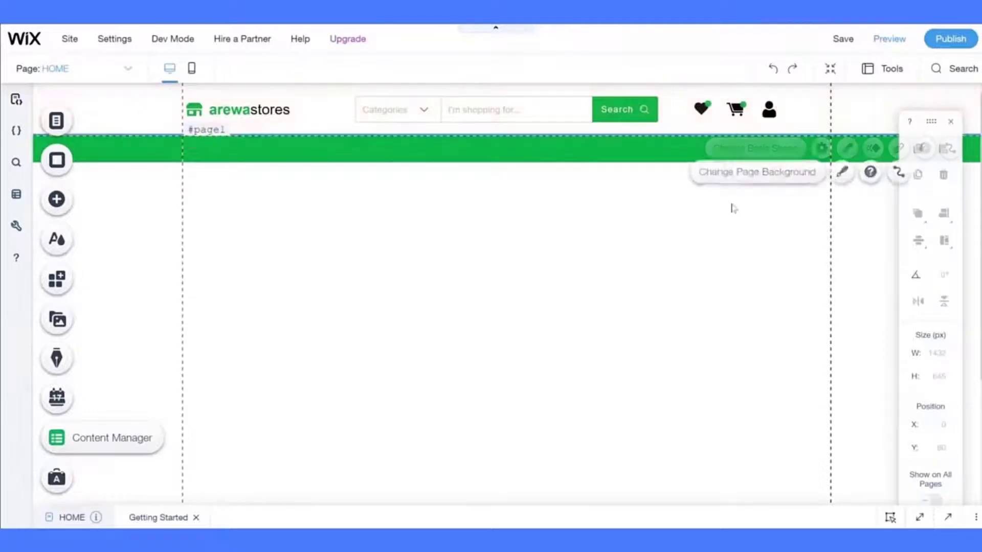
left_click(736, 111)
left_click(767, 111)
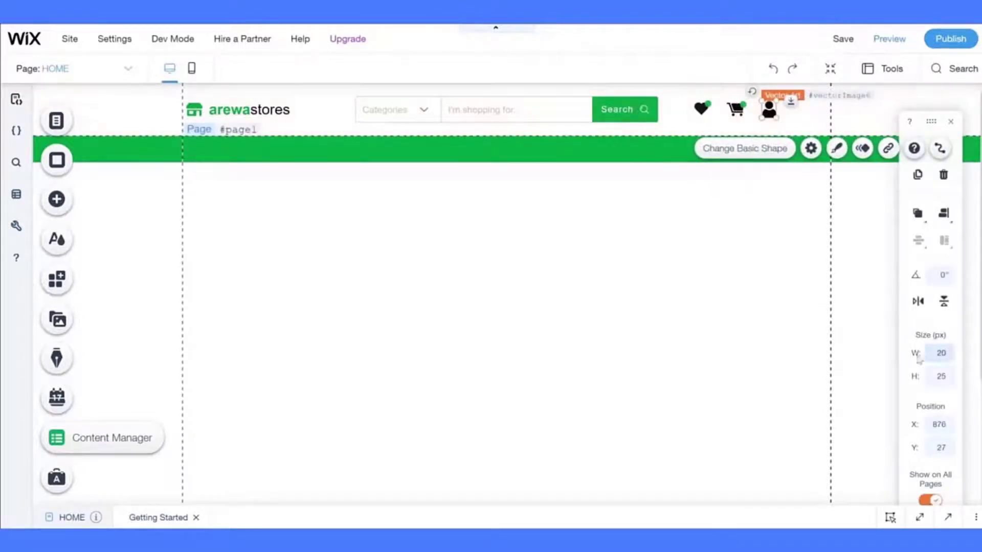
- Compare the header icon sizes and set the user icon's height to 19 px
left_click(735, 109)
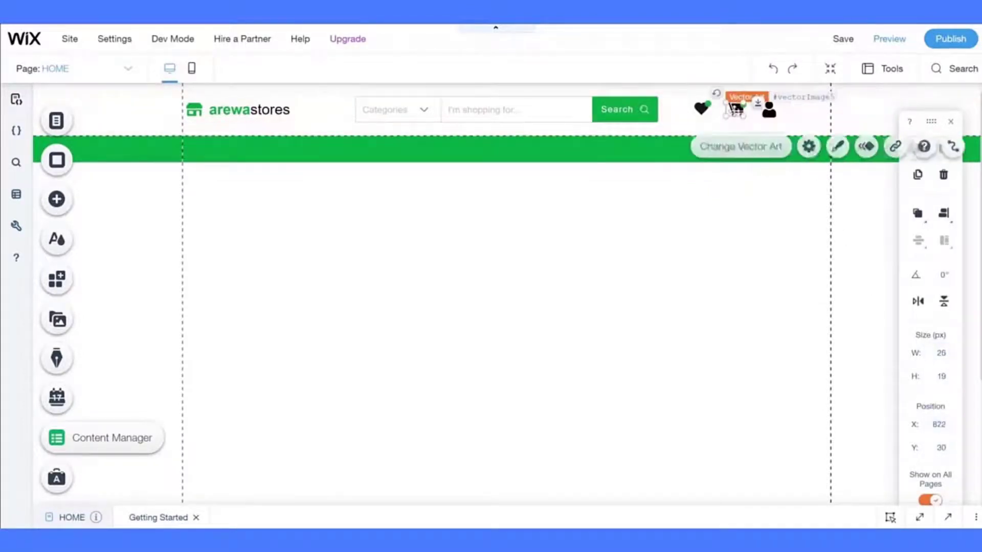
left_click(696, 109)
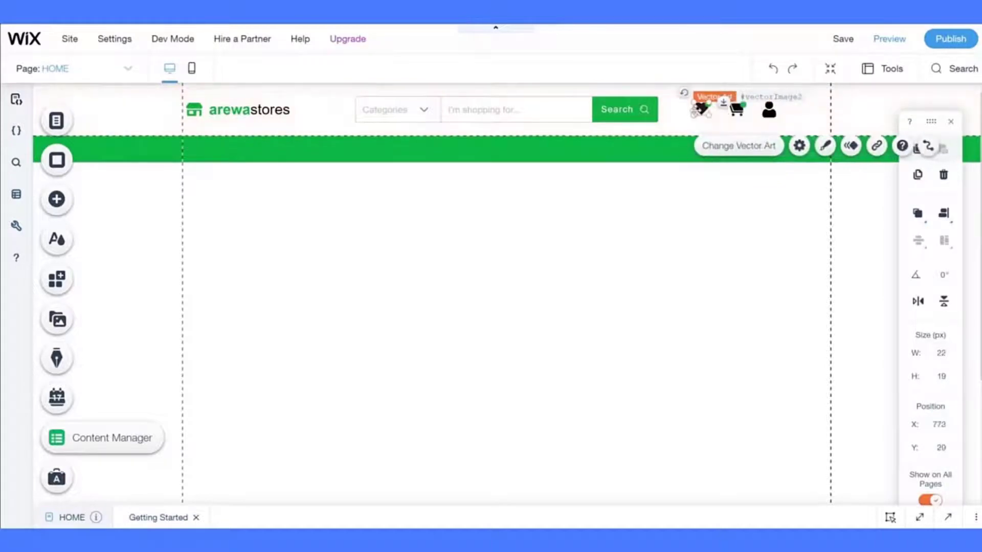
left_click(768, 109)
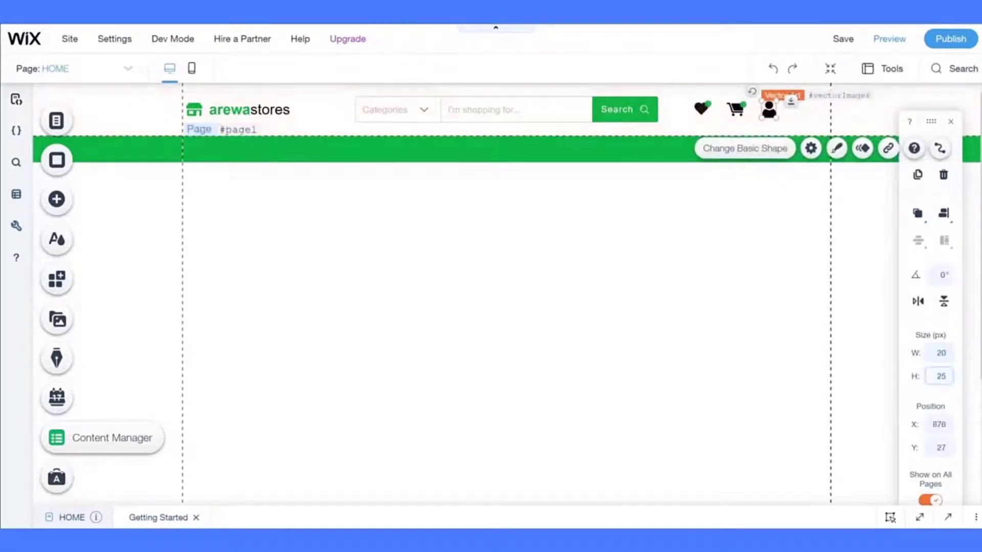
type("19")
key("Return")
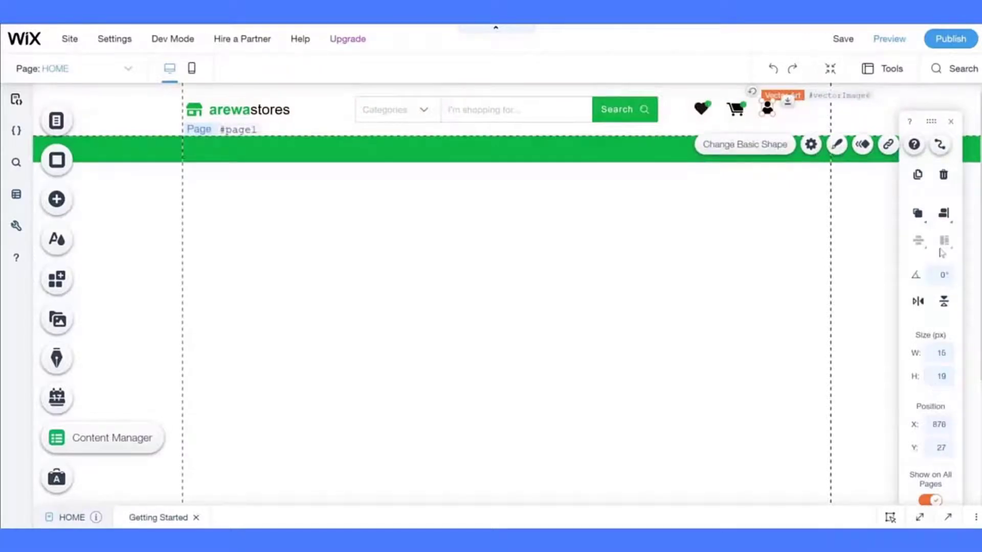
- Align the user icon vertically with the heart and cart icons
left_click(944, 215)
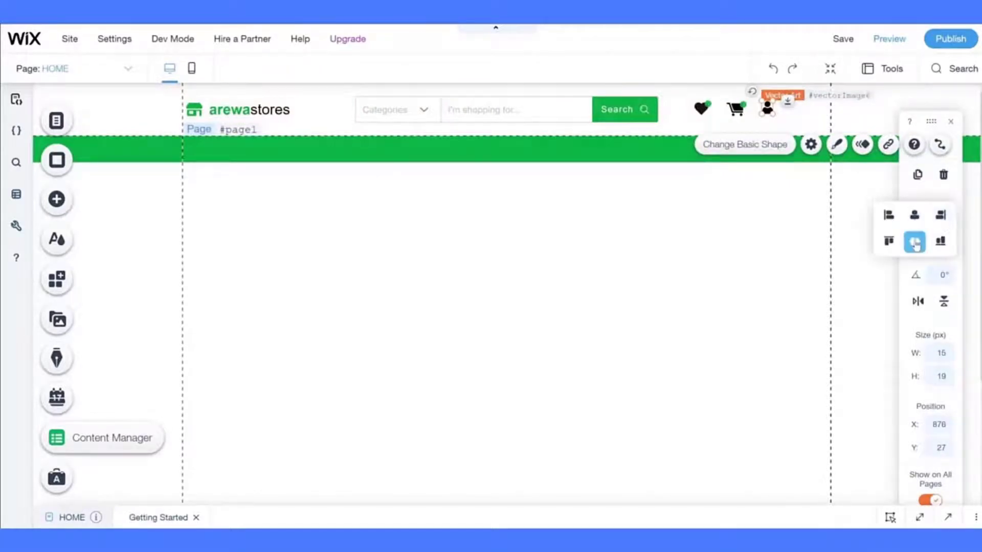
left_click(914, 241)
left_click(742, 113, "shift")
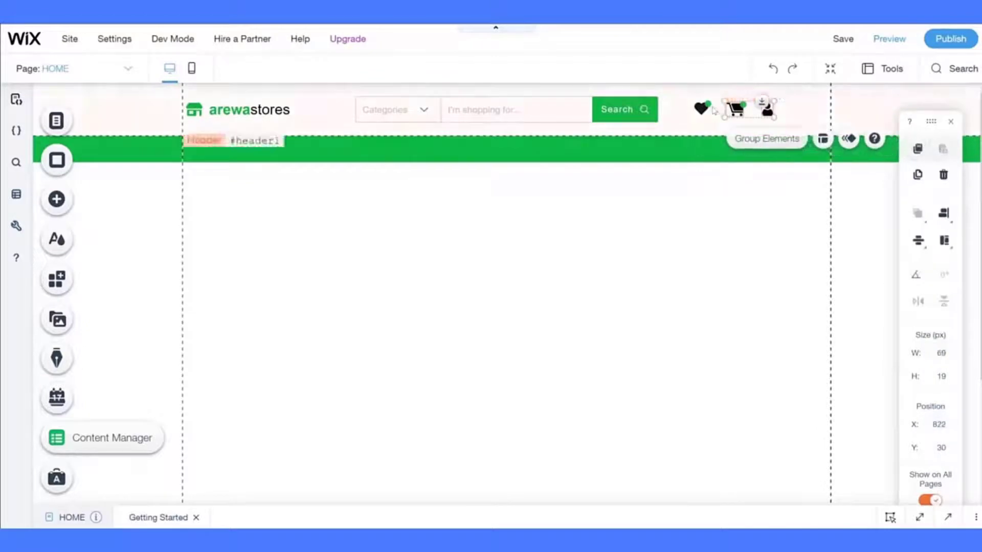
left_click(701, 107, "shift")
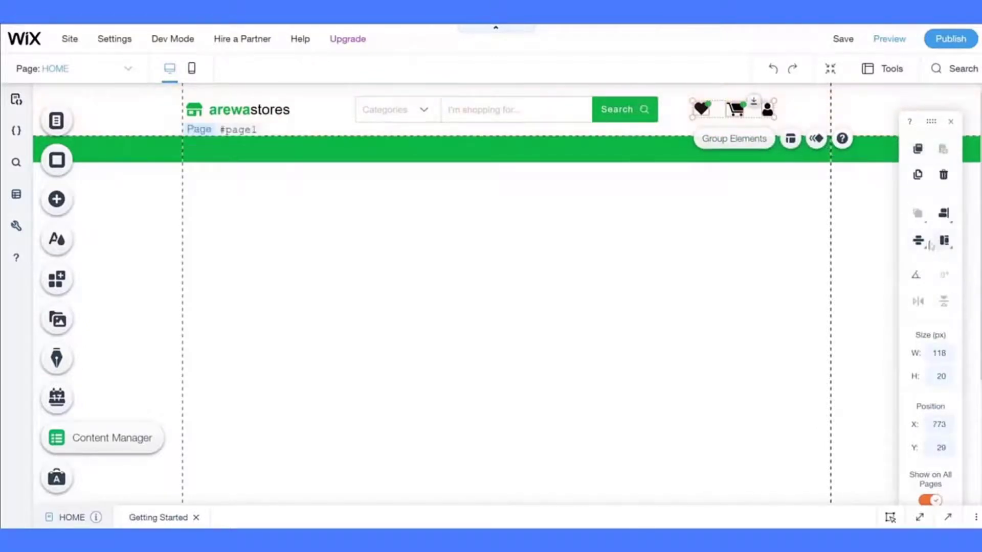
left_click(917, 241)
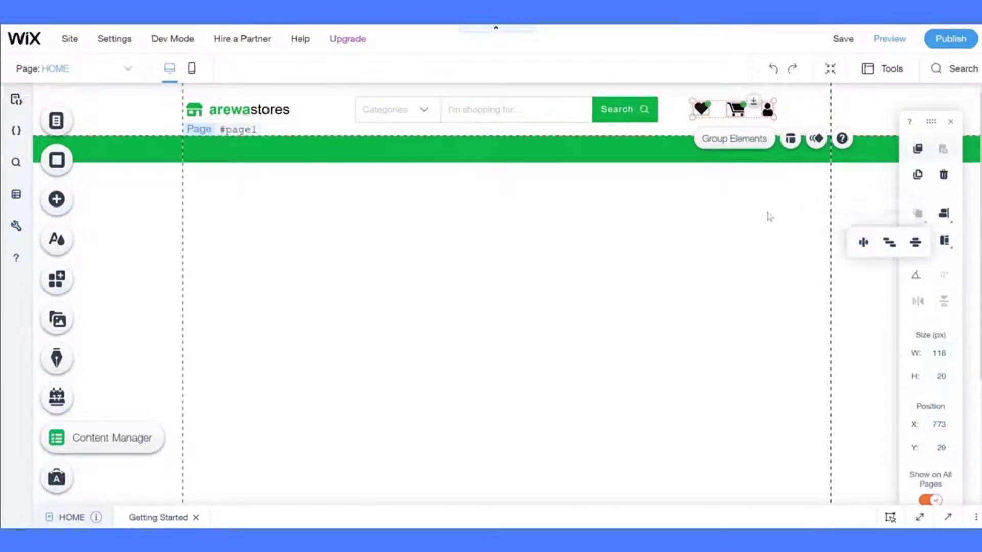
left_click(751, 215)
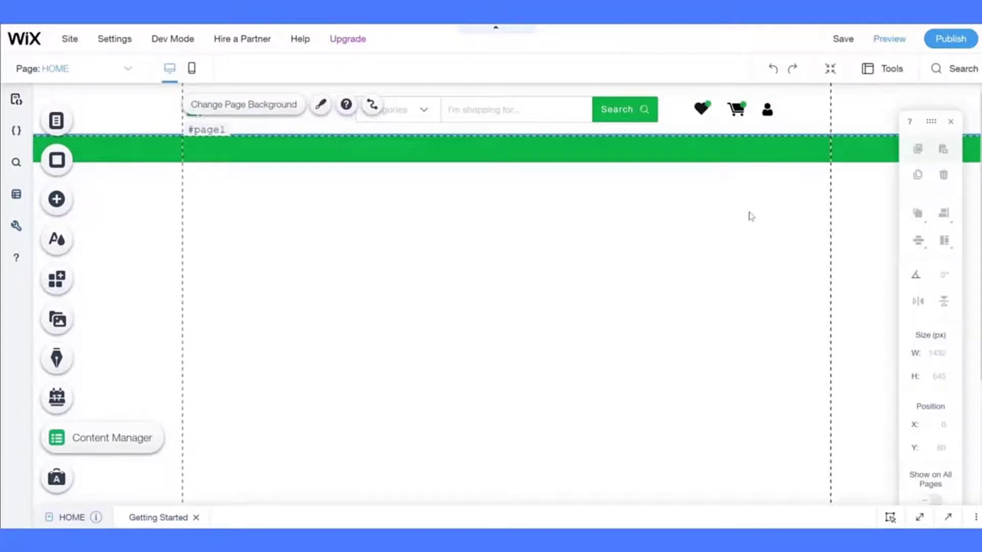
left_click(767, 110)
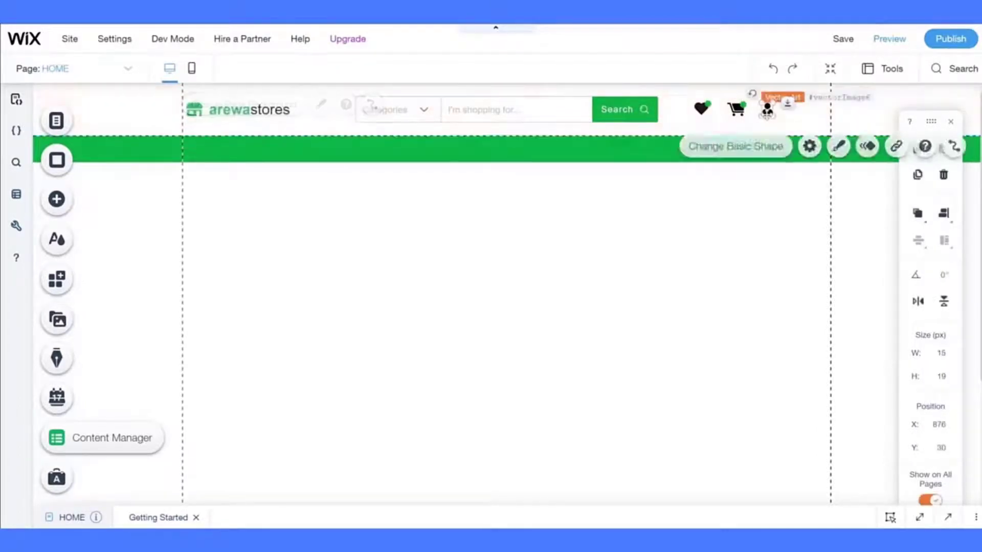
left_click(836, 146)
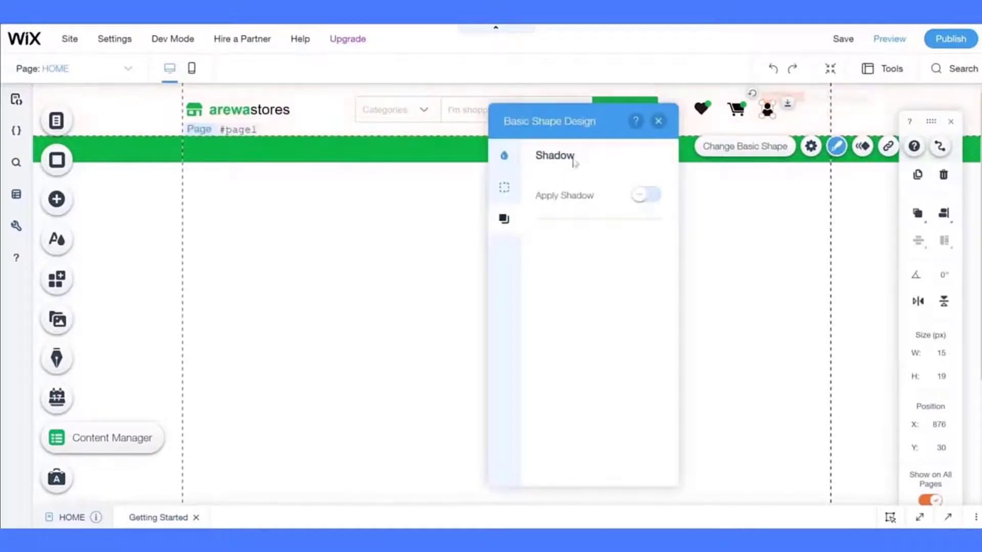
left_click(503, 156)
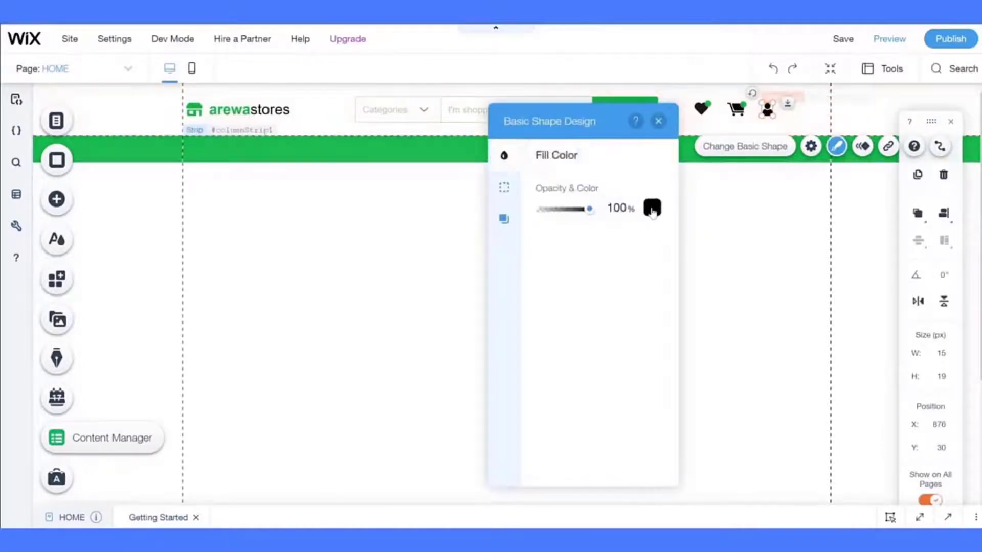
left_click(652, 209)
left_click(573, 294)
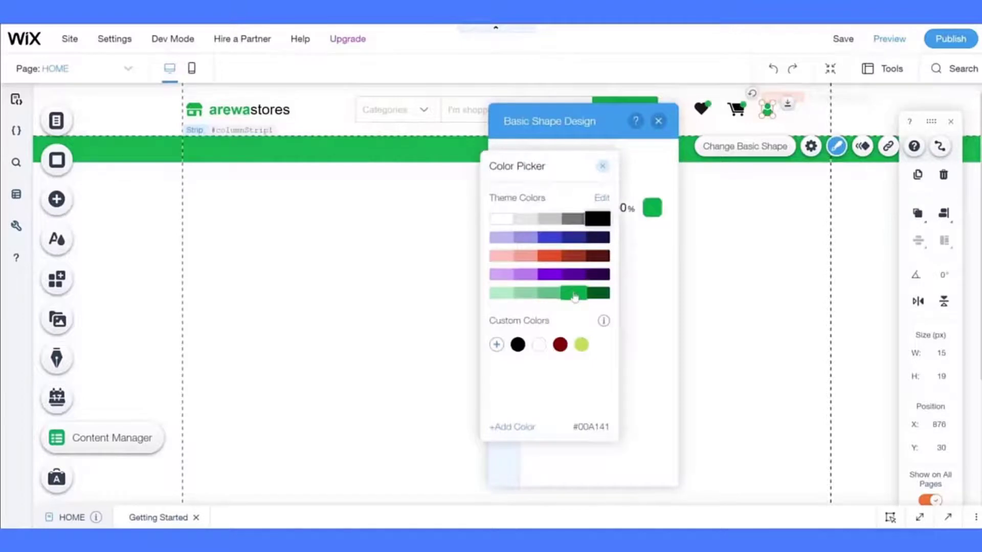
left_click(550, 294)
left_click(572, 220)
left_click(597, 219)
left_click(673, 246)
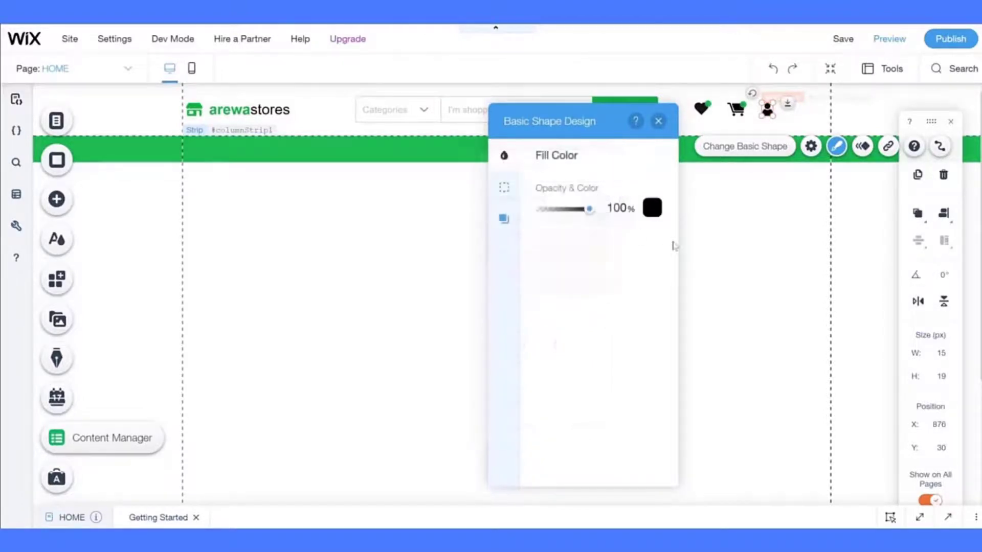
left_click(730, 252)
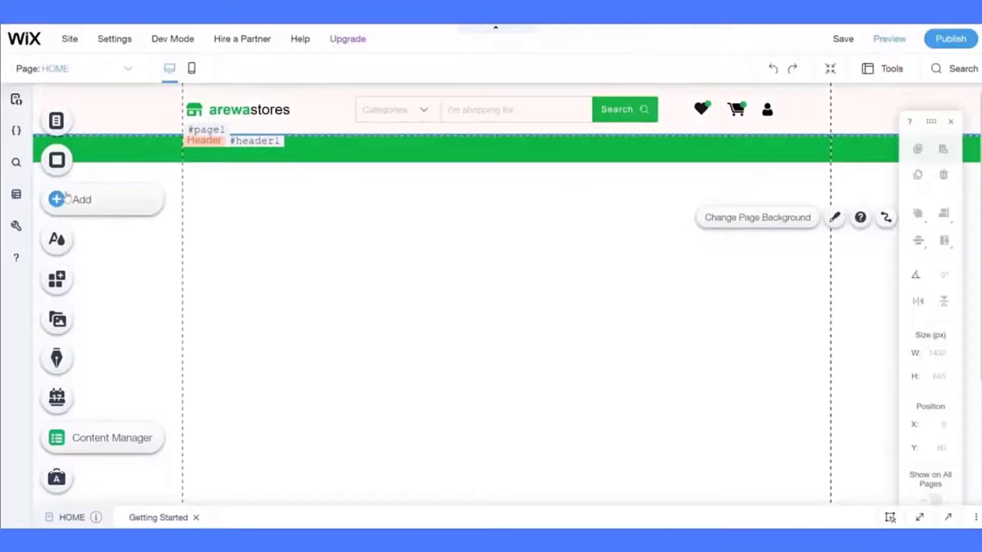
- Place a grey themed button on the page below the header
left_click(65, 197)
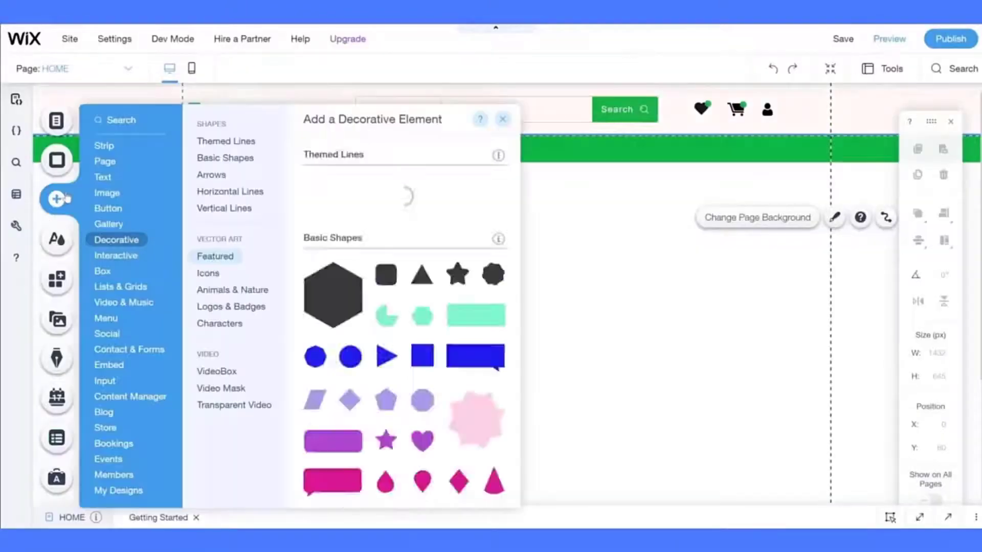
left_click(100, 178)
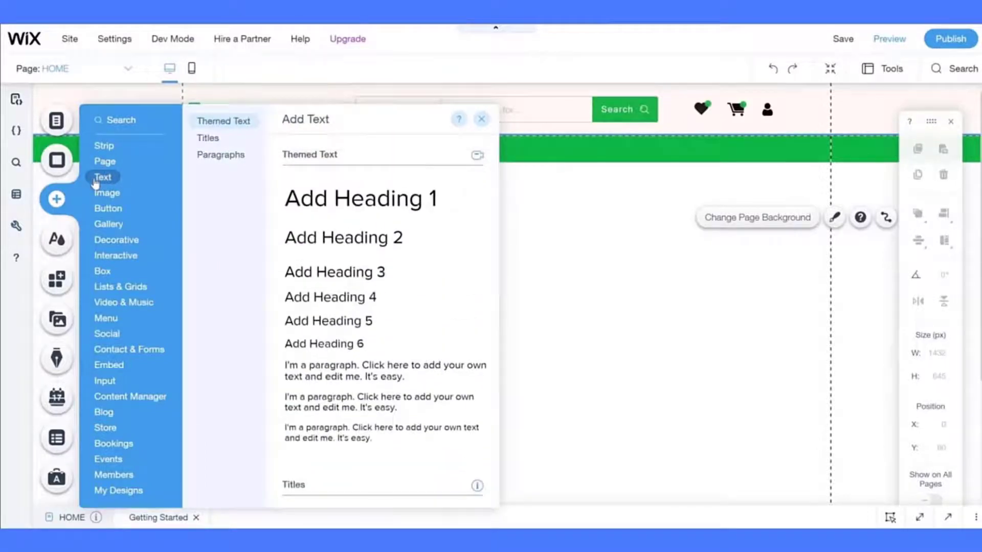
left_click(107, 194)
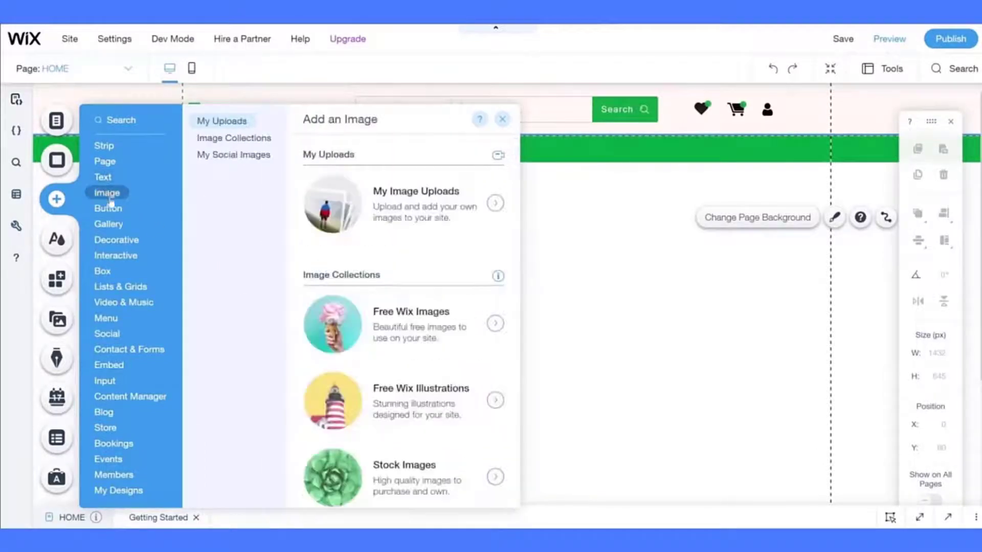
left_click(109, 208)
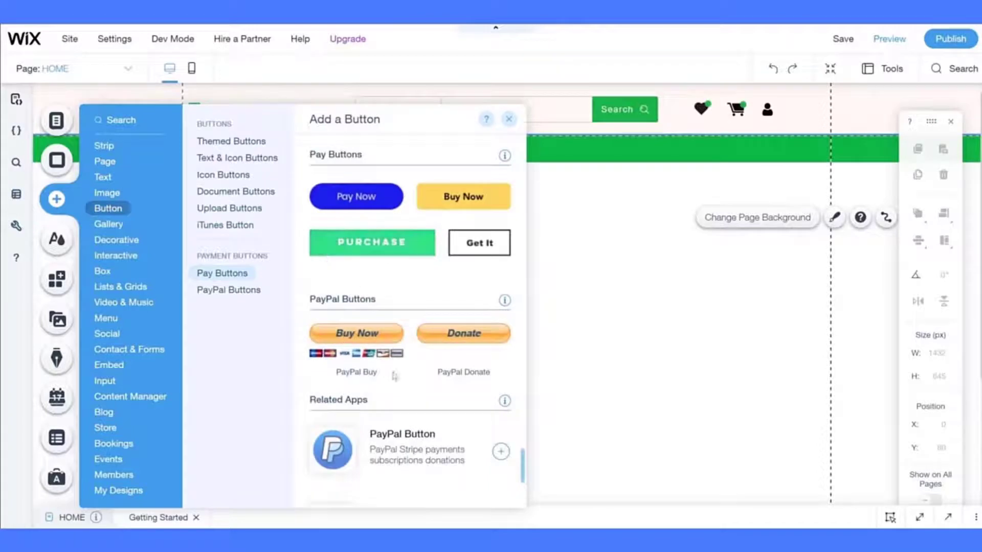
scroll(437, 284, "up", 2)
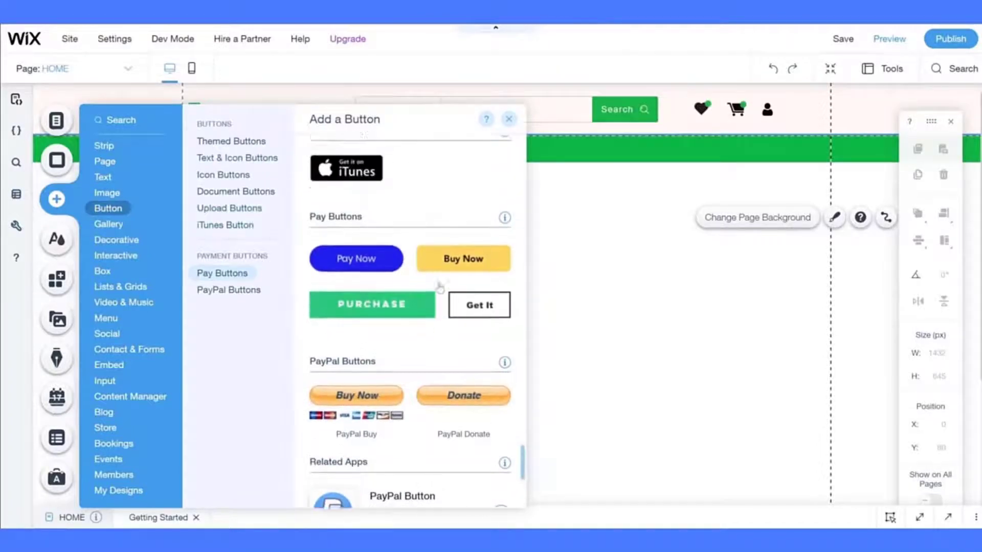
scroll(440, 288, "up", 5)
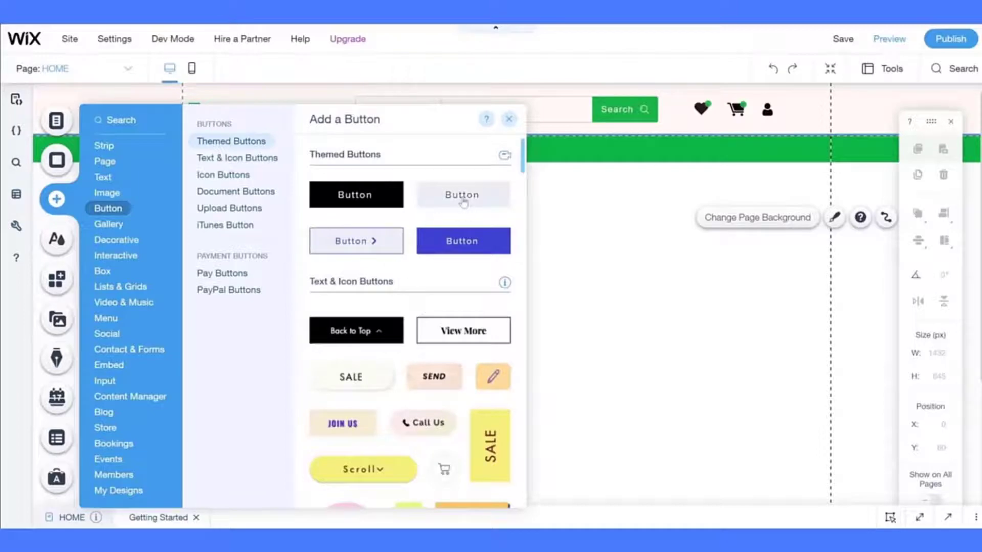
left_click_drag(465, 202, 423, 264)
- Relabel the new button 'Log in' and bring up its design customisation
left_click(425, 213)
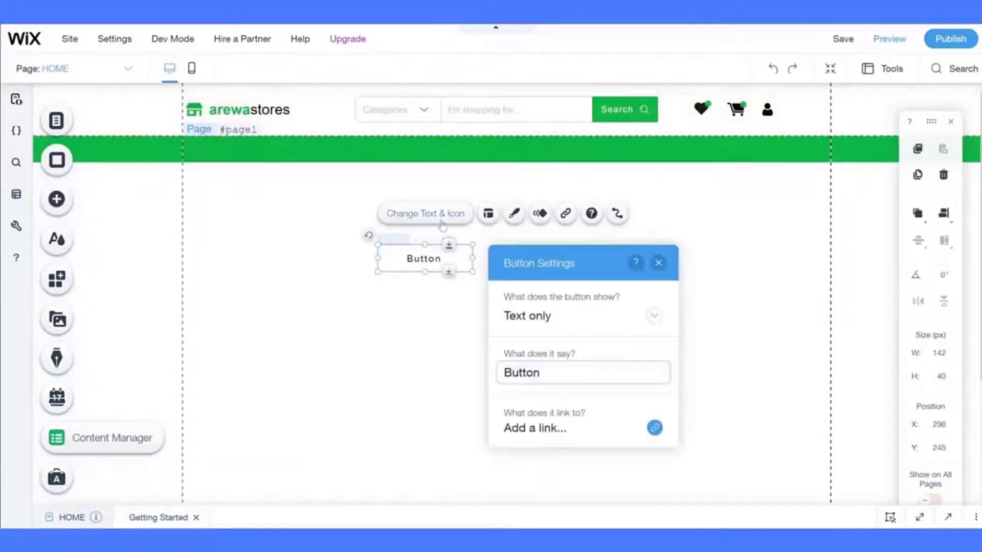
type("Log i")
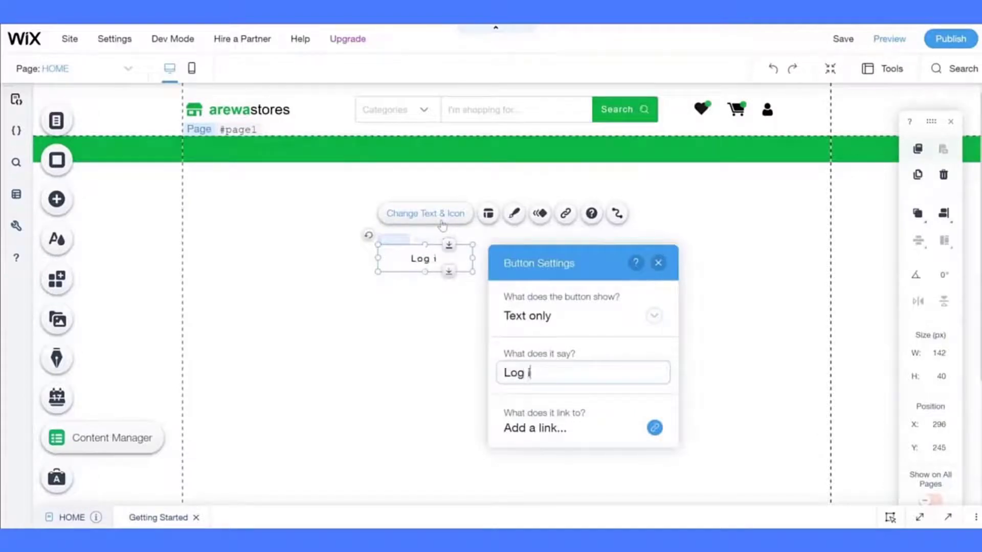
type("n")
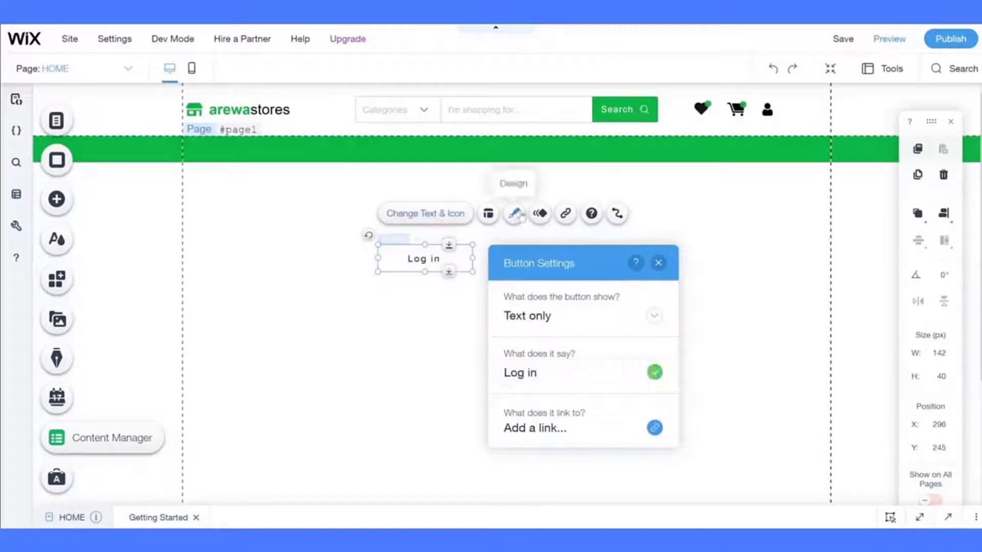
left_click(514, 213)
left_click(331, 446)
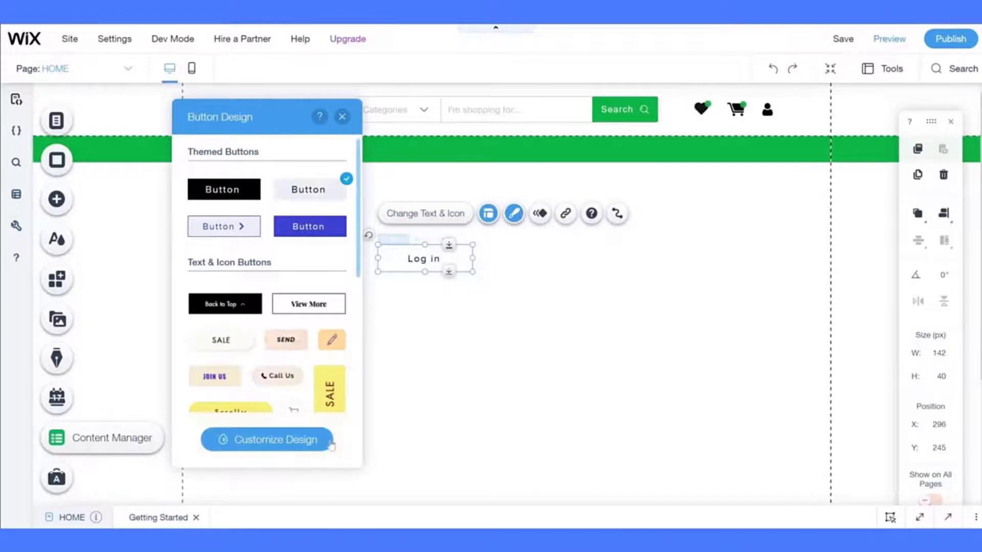
- Set the Log in button's label font to Arial at 13 px
left_click_drag(317, 125, 218, 109)
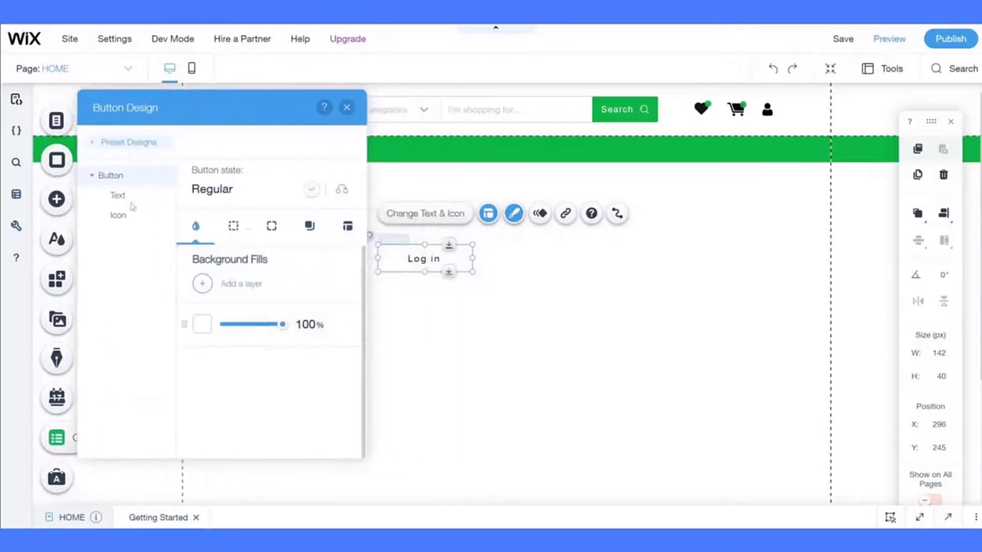
left_click(223, 235)
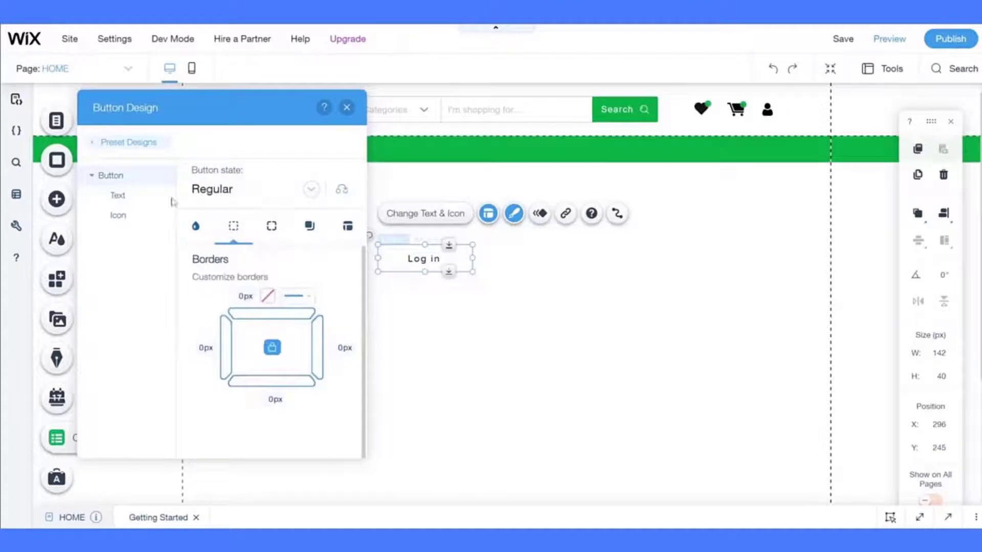
left_click(118, 194)
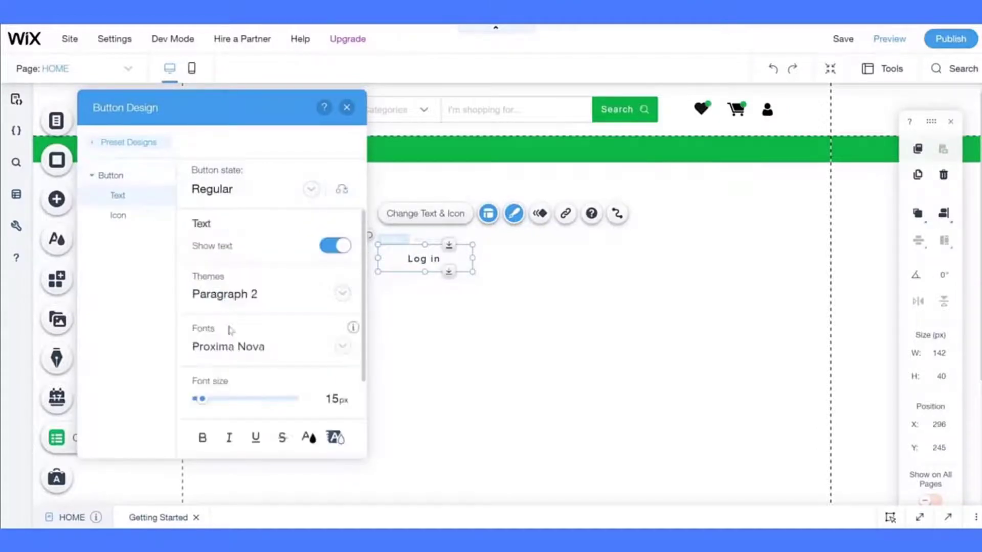
left_click(228, 357)
scroll(280, 363, "up", 10)
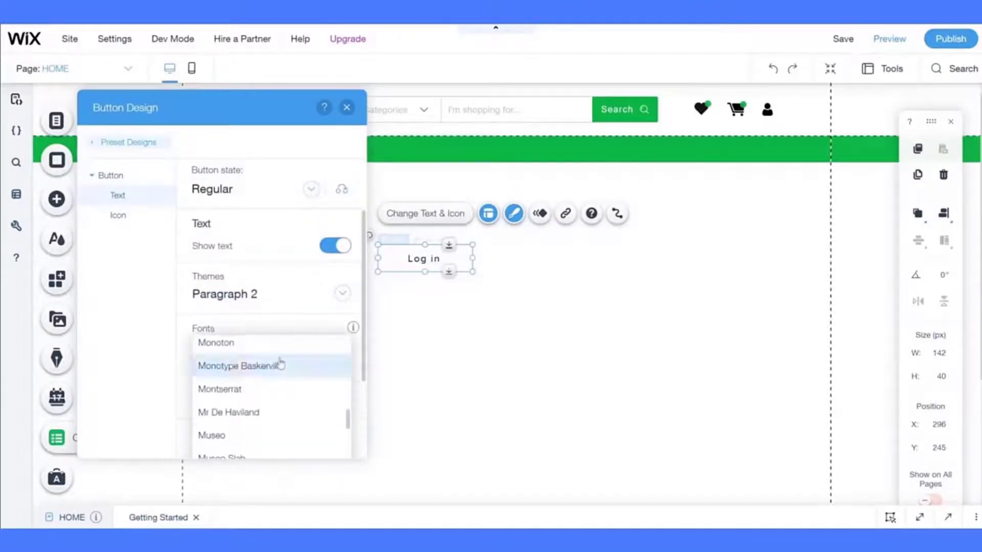
scroll(280, 363, "up", 12)
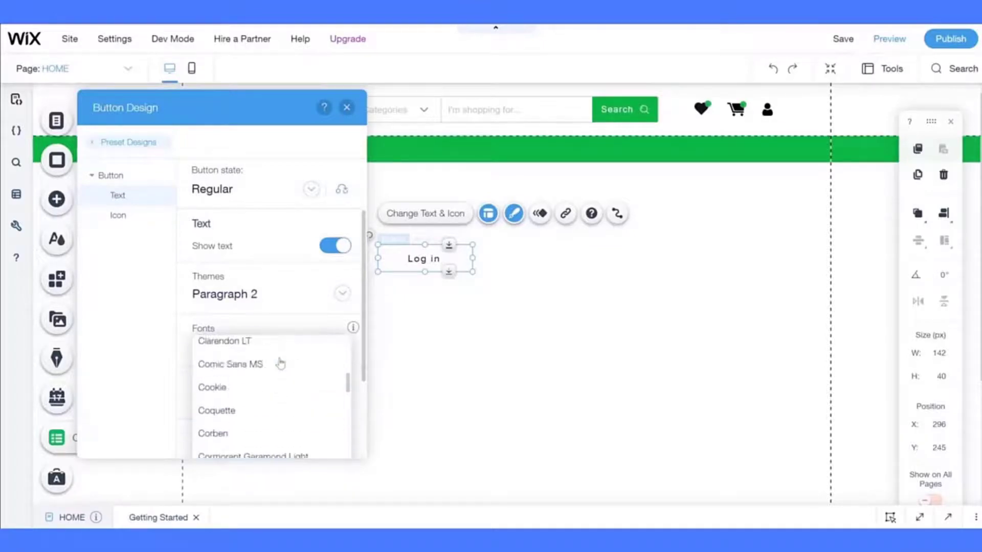
scroll(280, 363, "up", 8)
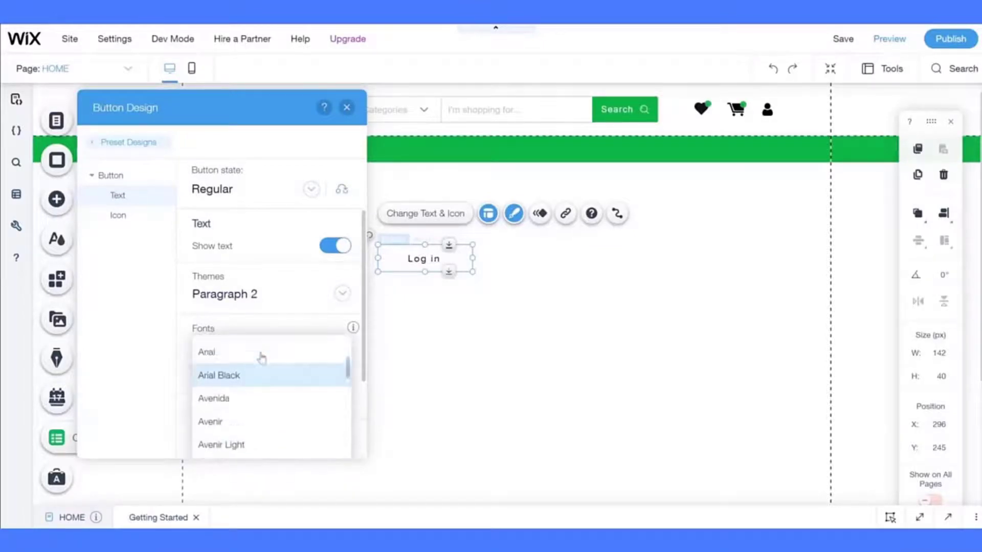
left_click(249, 394)
scroll(301, 317, "down", 1)
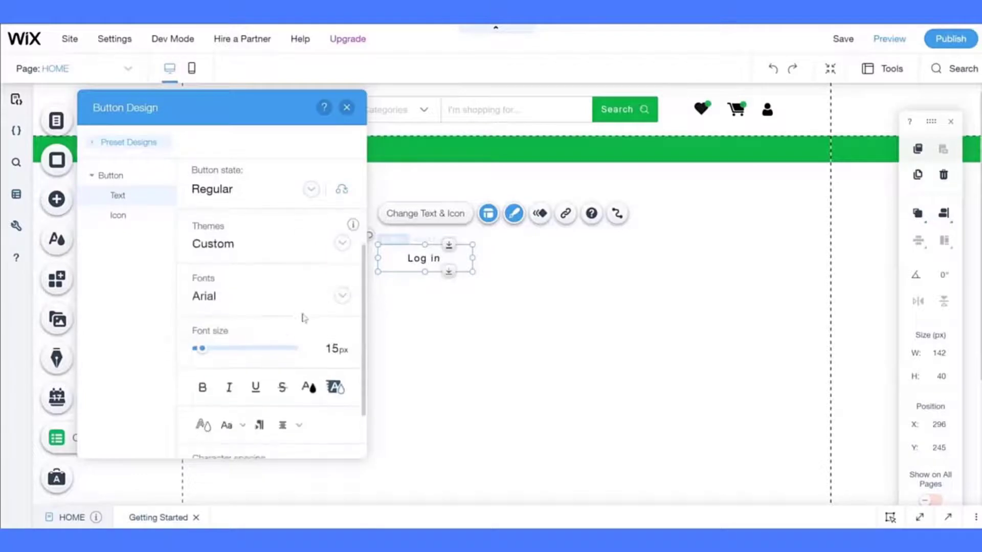
type("13")
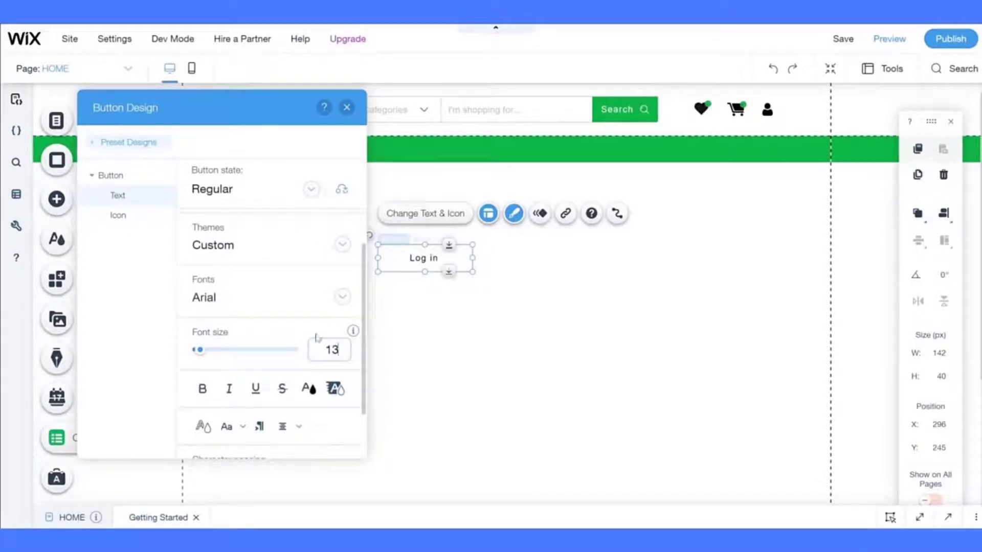
key("Return")
- Switch the button design to the Hover state's text settings
left_click(128, 216)
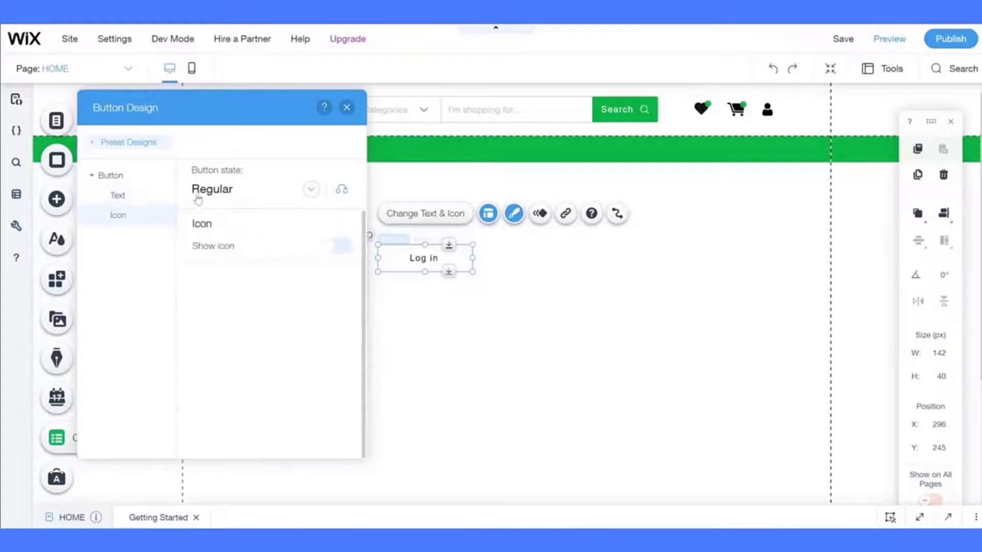
left_click(223, 197)
left_click(165, 189)
left_click(221, 199)
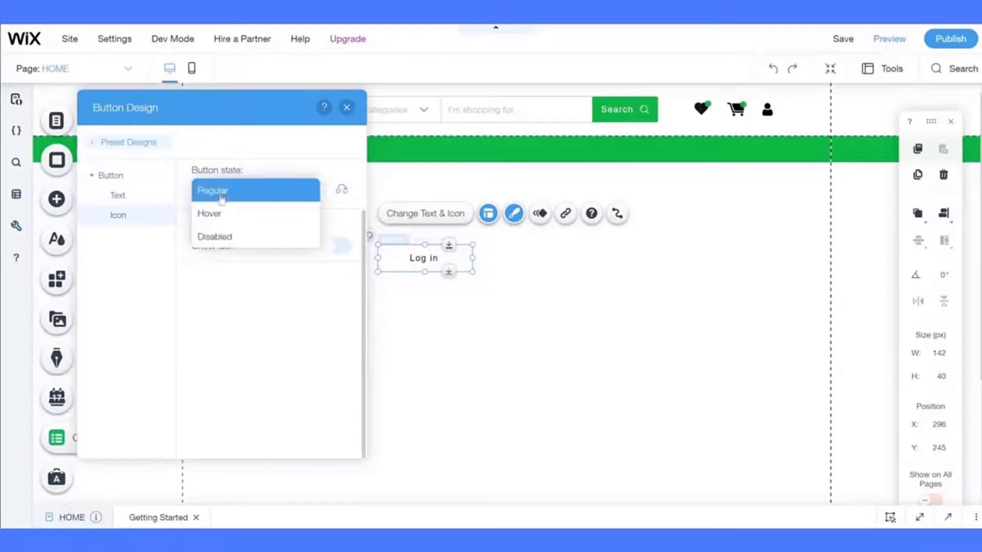
left_click(215, 213)
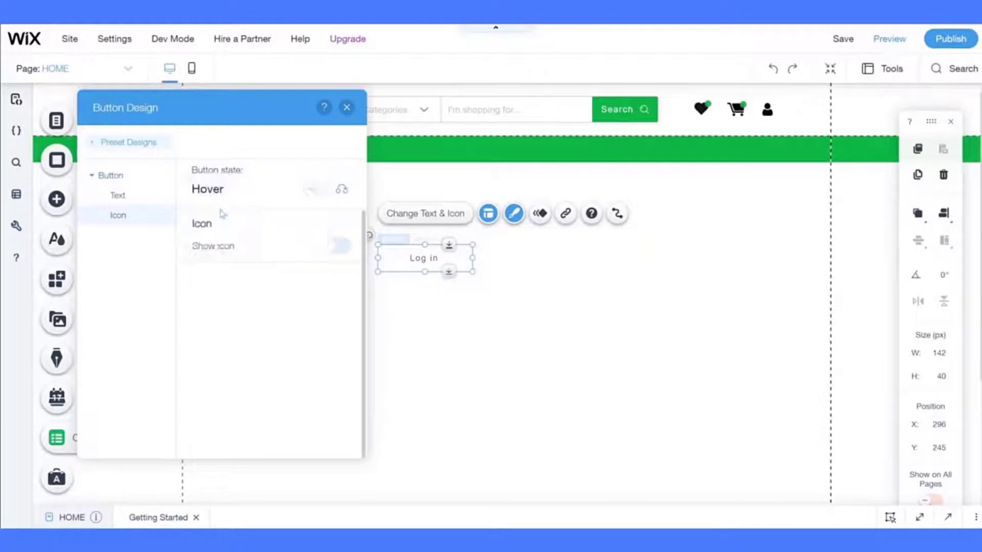
left_click(123, 179)
left_click(234, 238)
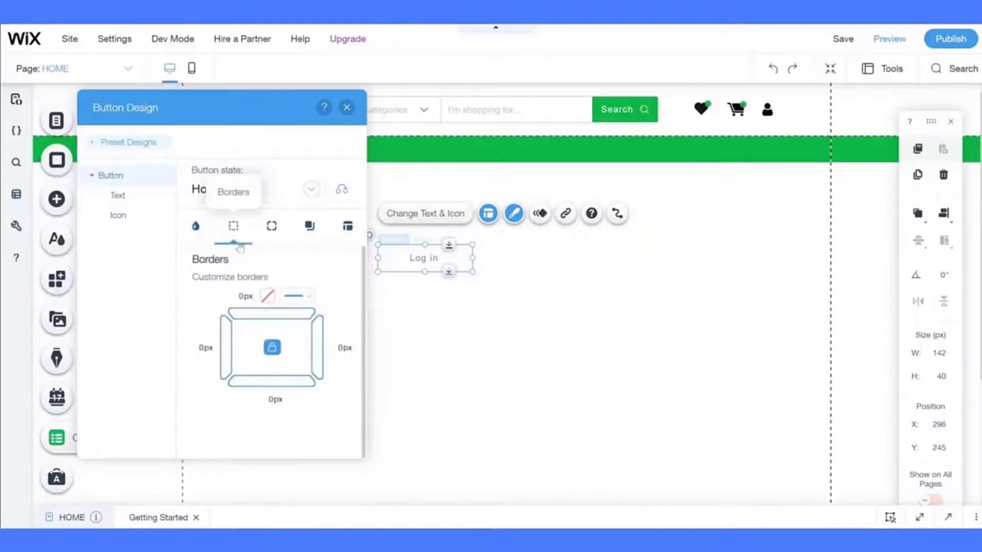
left_click(126, 202)
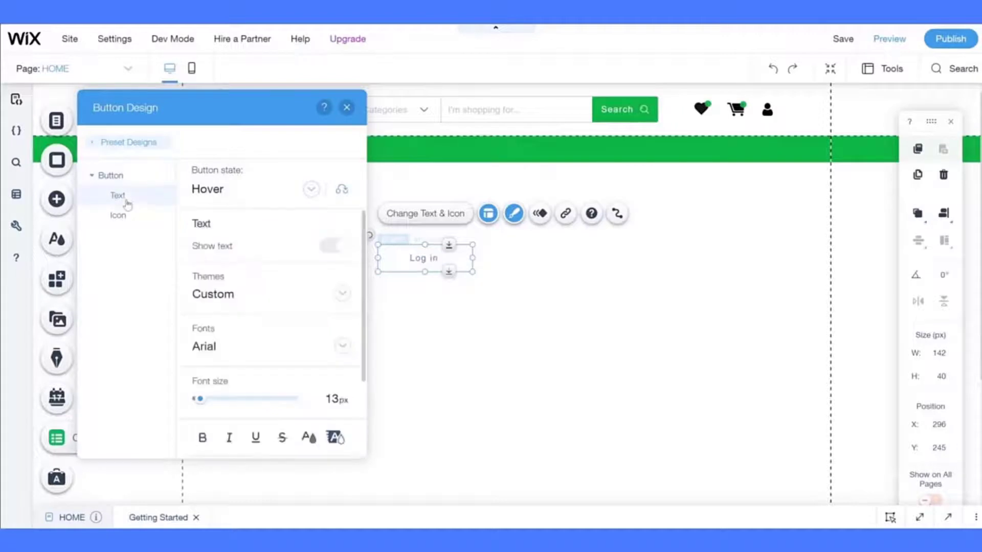
- Make the hover text green (#00A141) and close the design panel
left_click(308, 436)
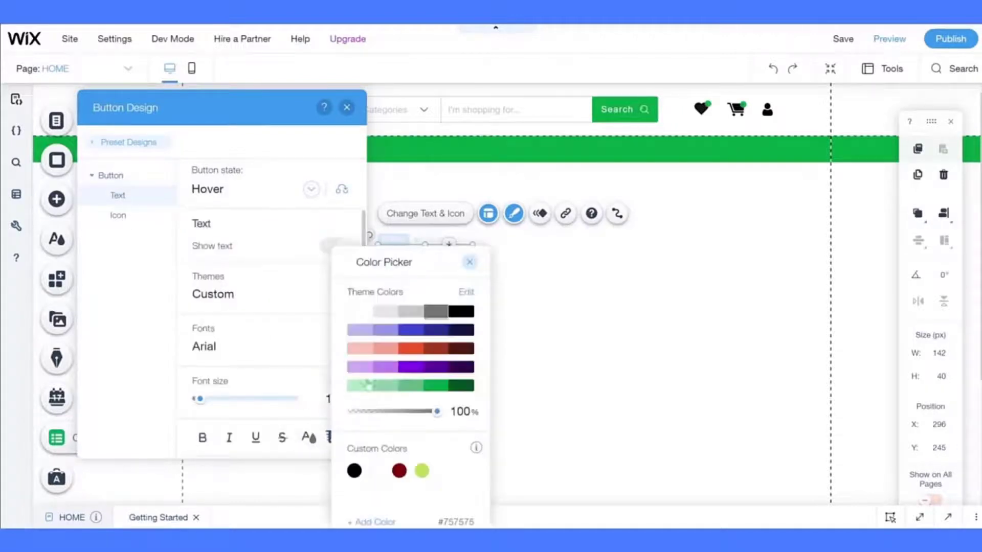
left_click(436, 389)
left_click(437, 391)
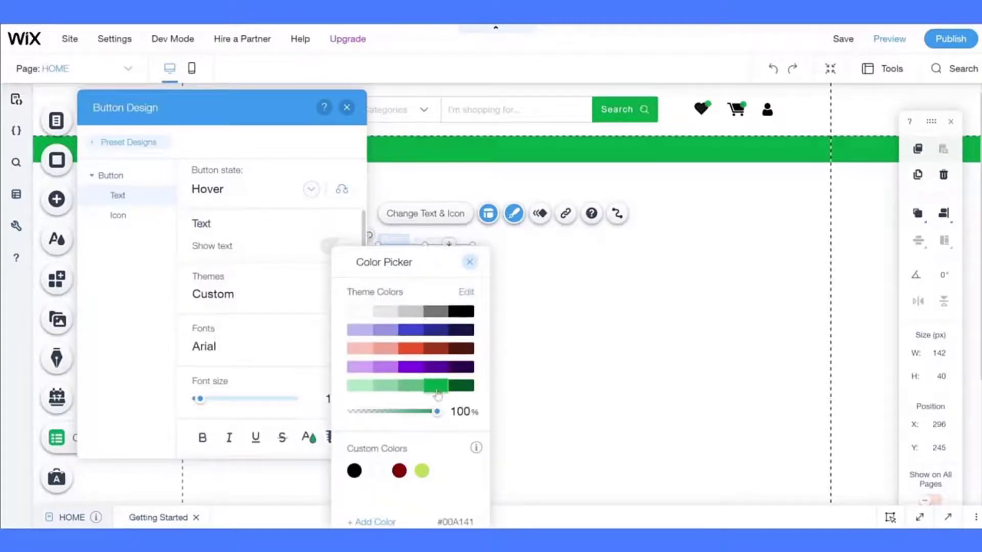
left_click(140, 334)
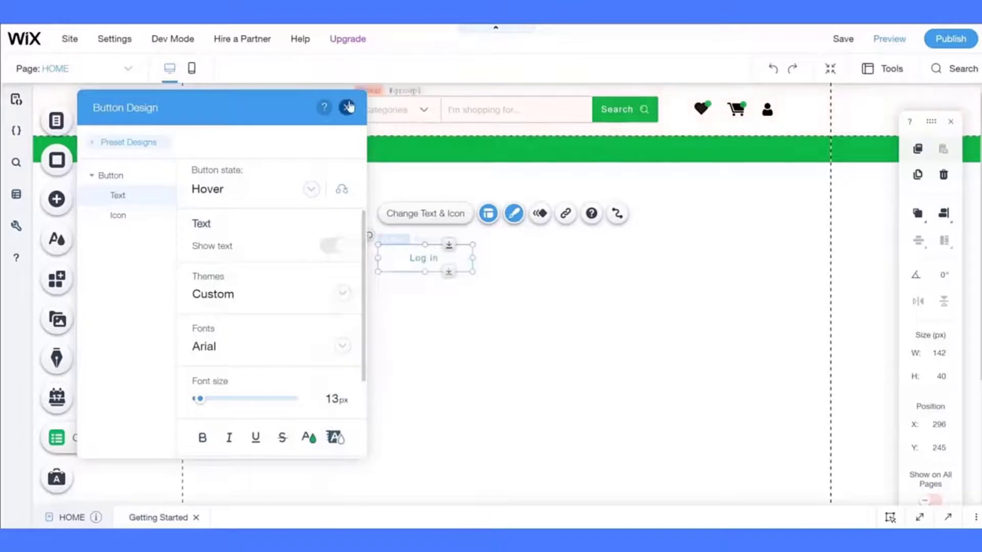
left_click(348, 107)
left_click(425, 213)
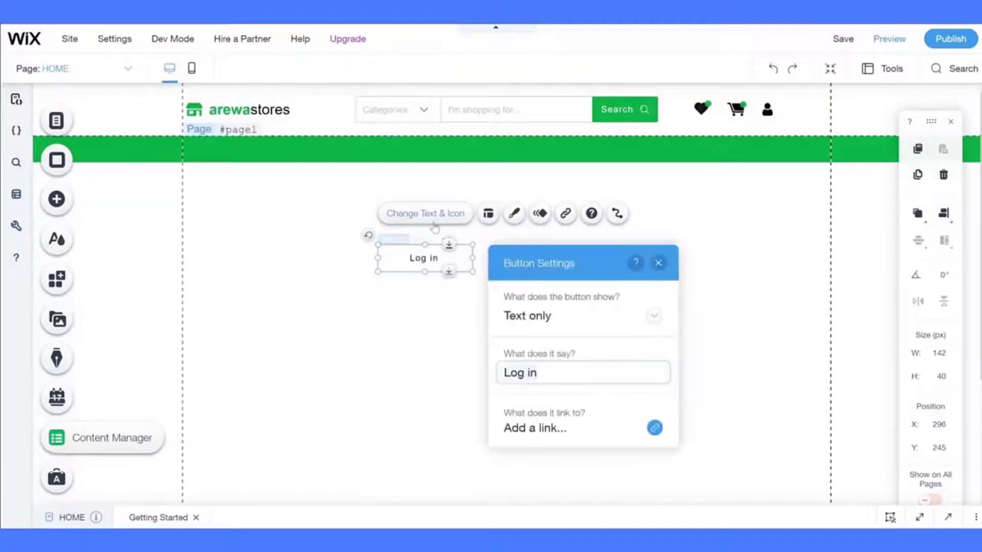
- Left-align the Log in button's text
left_click(489, 213)
left_click(771, 362)
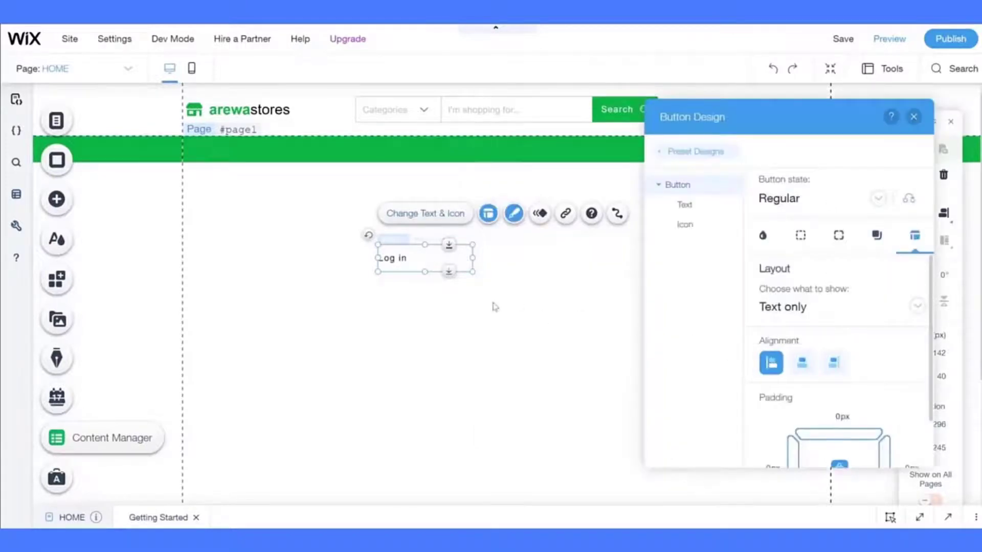
left_click(493, 306)
- Shrink the Log in button to 50 × 10 px and place a duplicate just below it
left_click(425, 258)
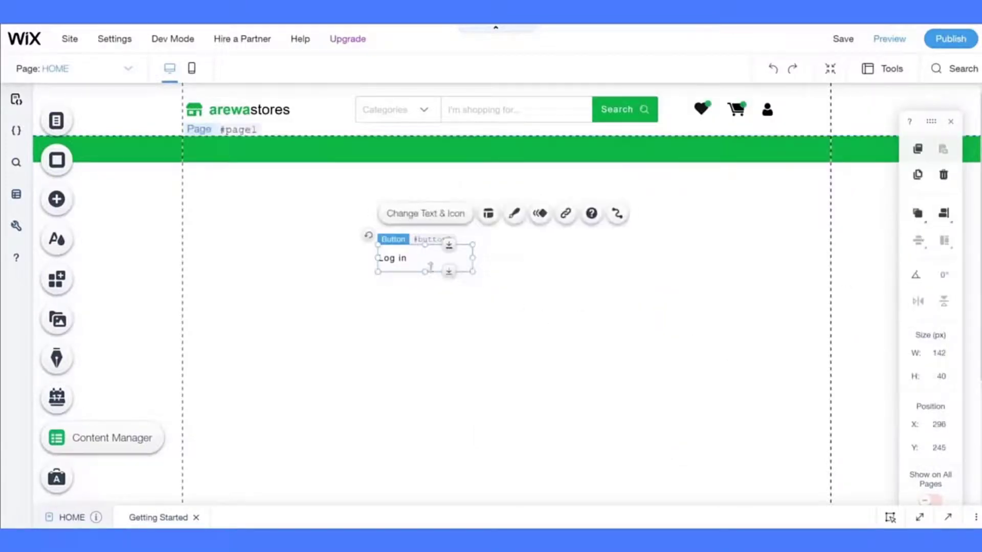
left_click_drag(430, 266, 412, 236)
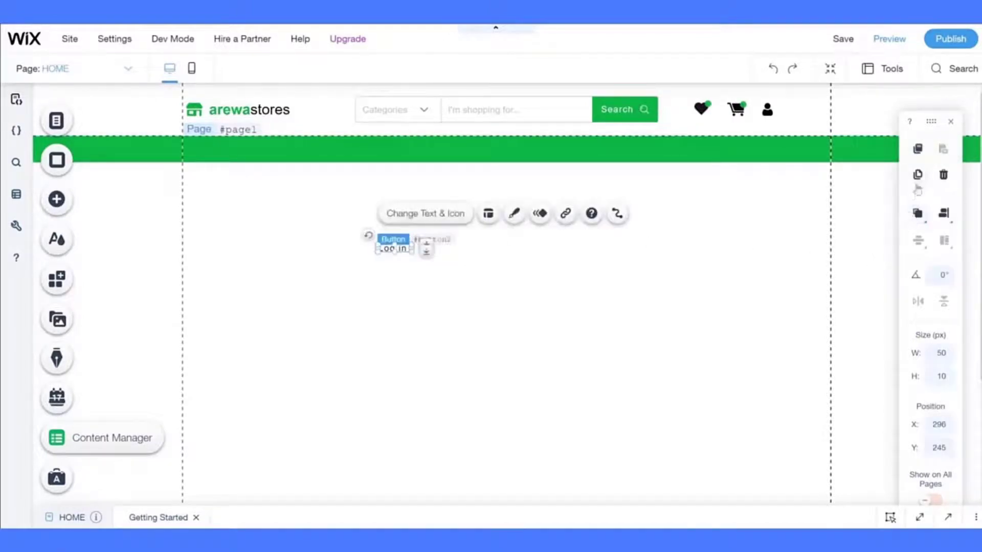
left_click(917, 175)
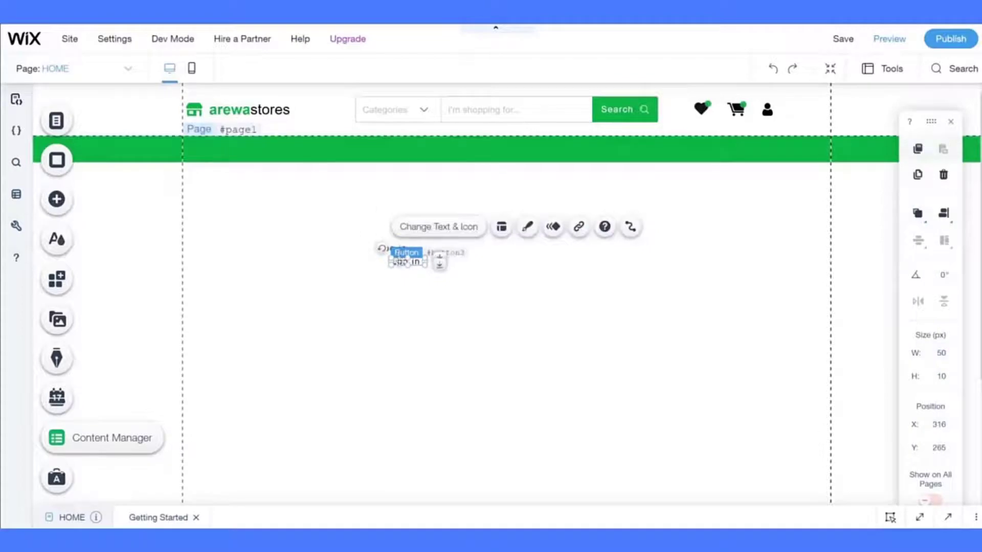
left_click_drag(400, 262, 386, 259)
- Relabel the copy 'Register' beneath Log in and widen it to 69 × 10 px
left_click(409, 307)
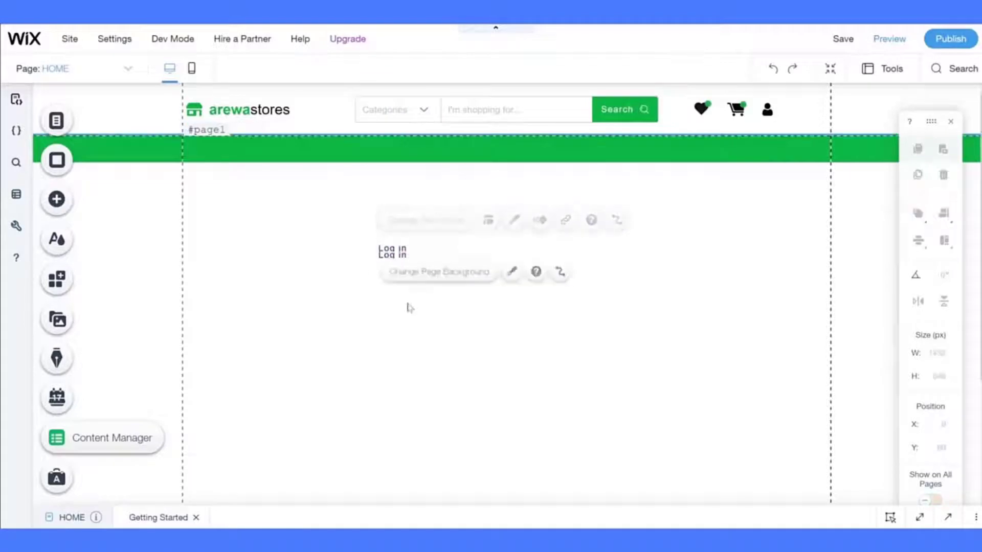
left_click(388, 254)
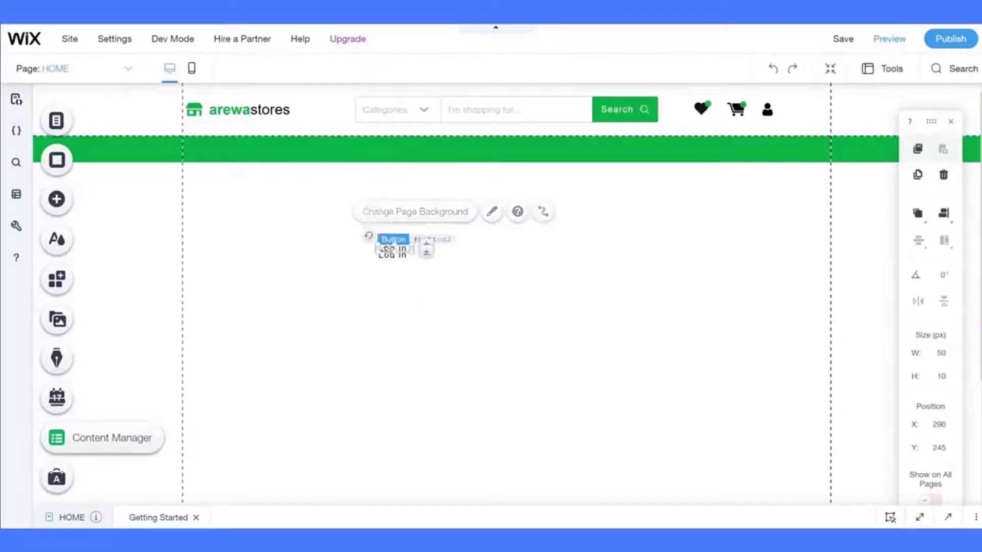
left_click_drag(388, 260, 394, 255)
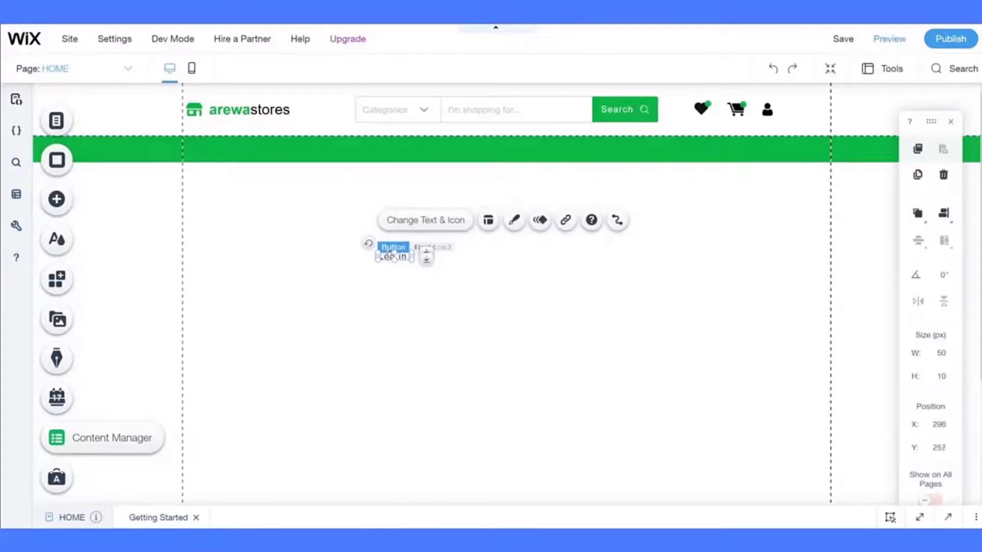
left_click(414, 222)
type("Register")
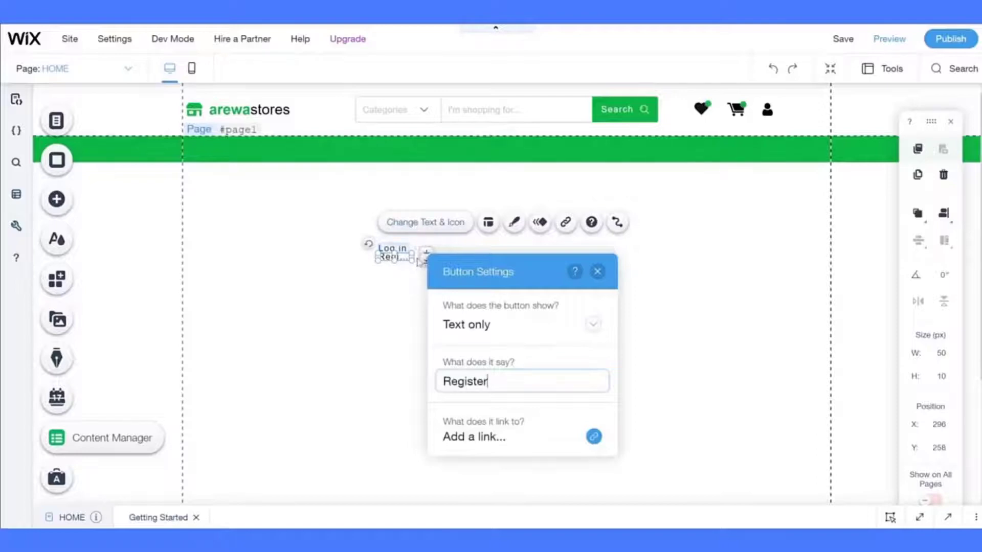
left_click(597, 272)
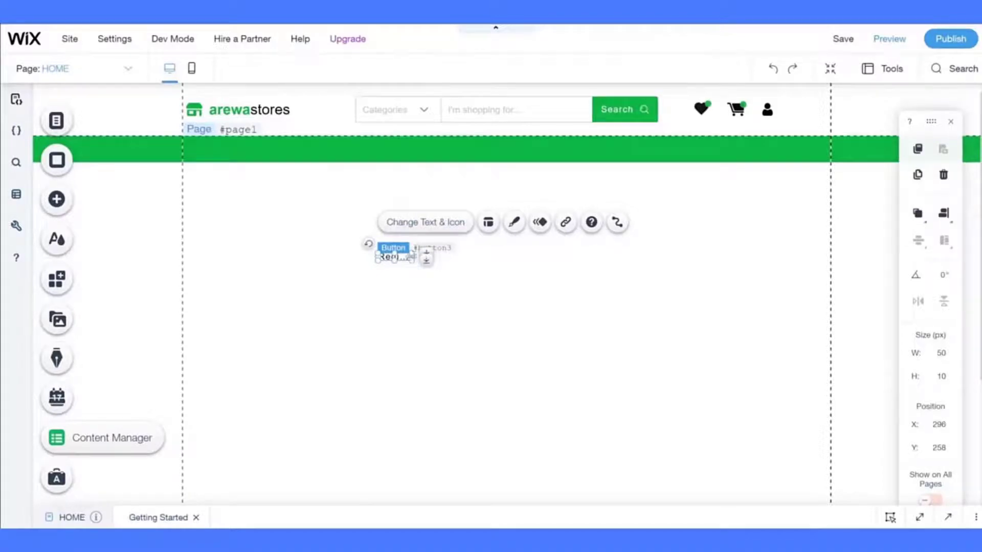
left_click_drag(413, 256, 424, 257)
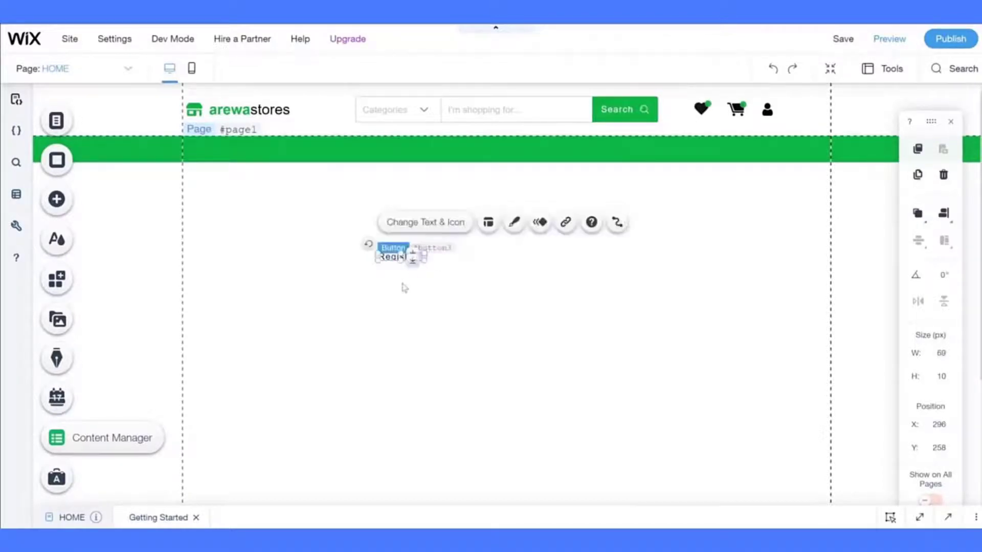
left_click(401, 285)
left_click_drag(344, 226, 440, 275)
left_click(383, 300)
left_click(349, 289)
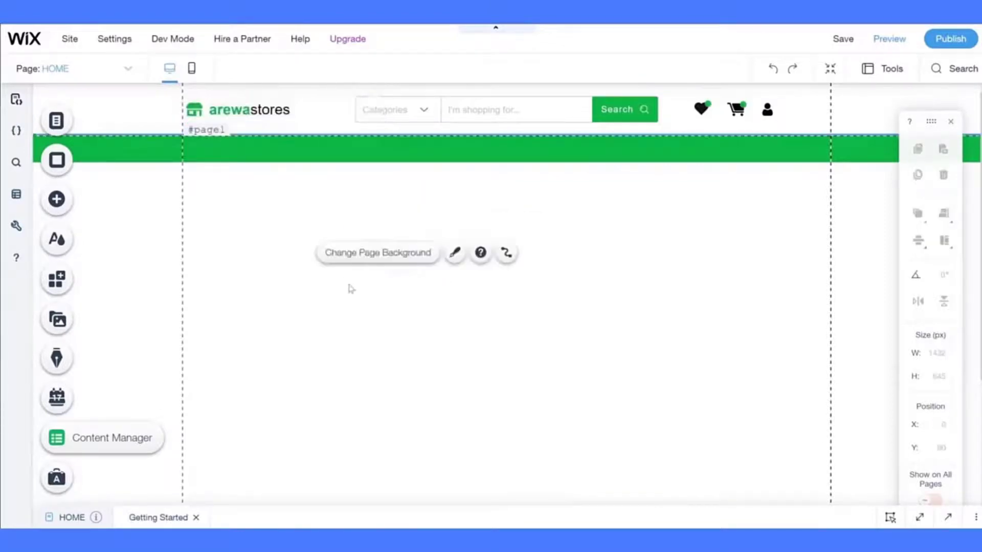
- Set both the Register and Log in buttons to 15 px height
double_click(438, 319)
left_click(416, 257)
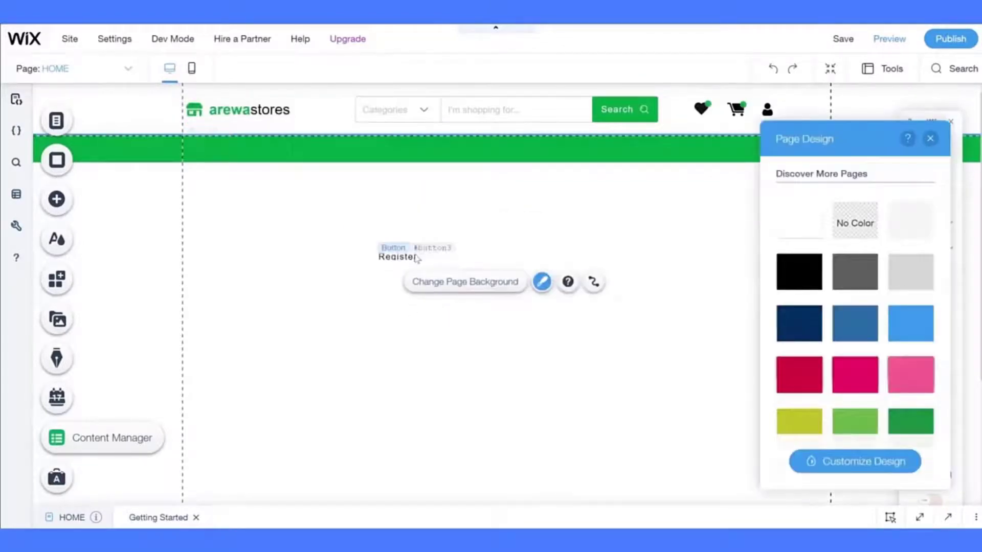
left_click_drag(414, 256, 413, 259)
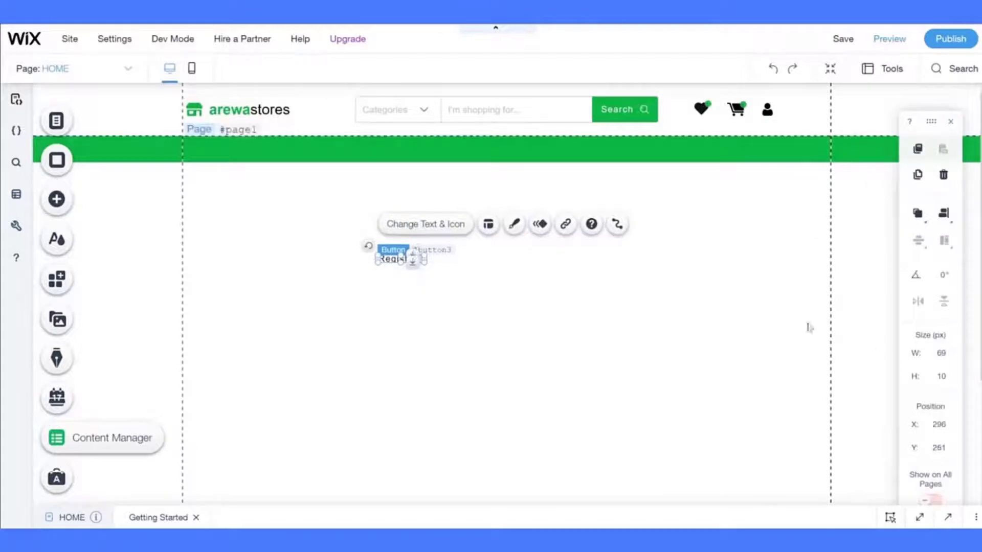
left_click(945, 379)
type("15")
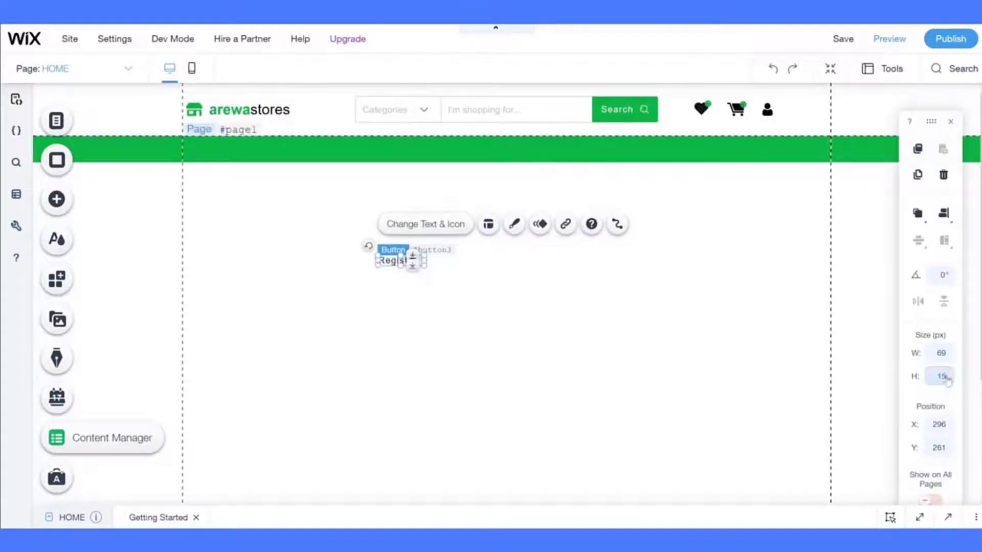
left_click(635, 365)
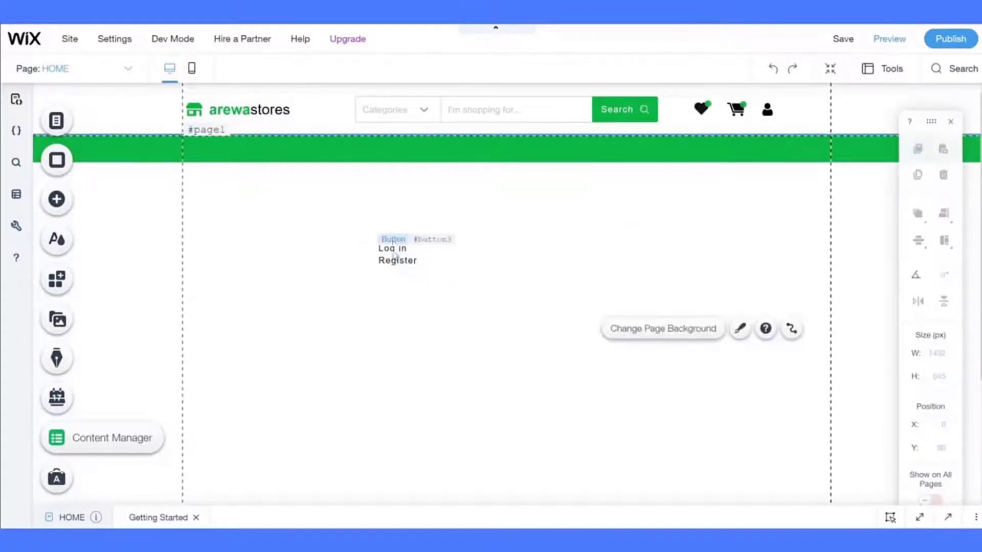
left_click(394, 249)
type("15")
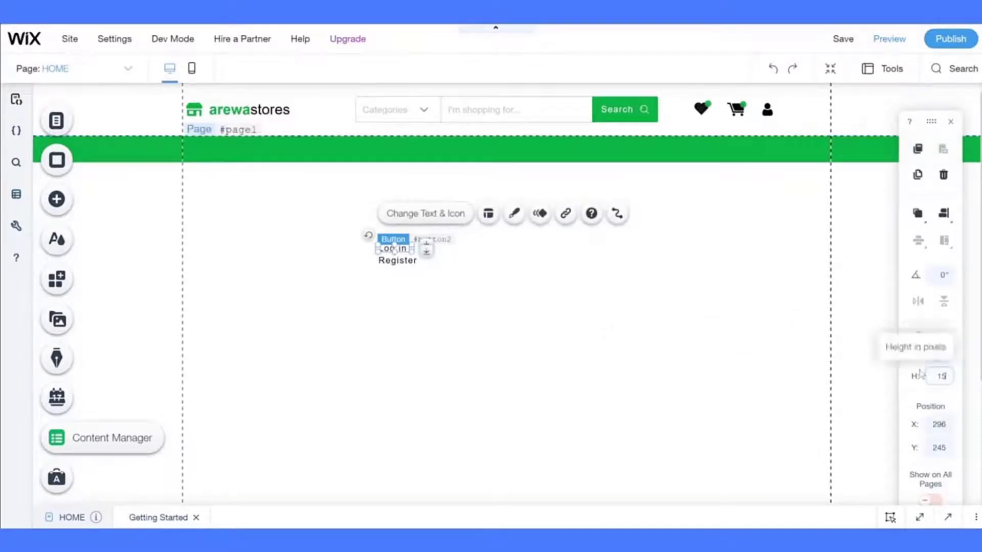
left_click(607, 368)
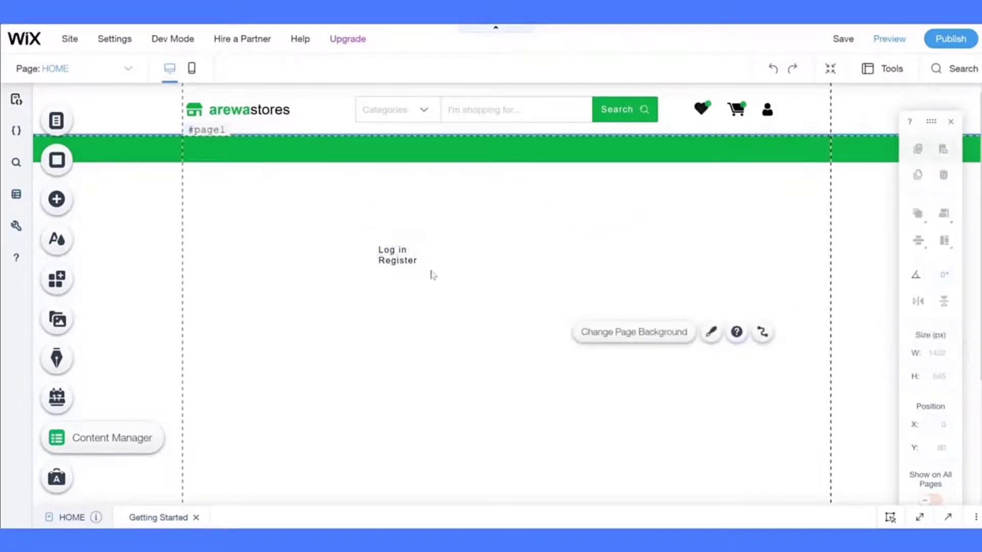
- Group Log in and Register and move the group into the header beside the user icon
left_click(405, 252)
left_click(405, 262, "shift")
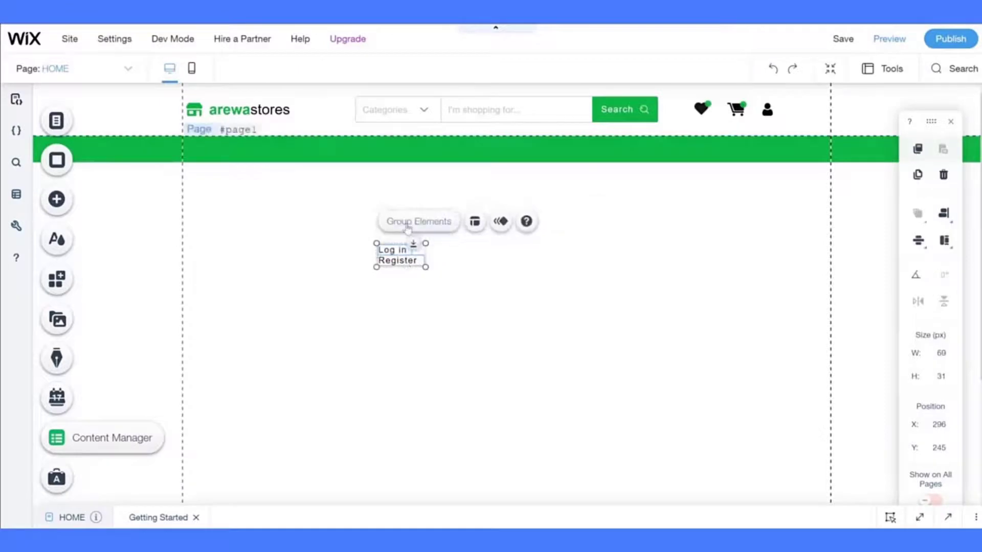
left_click(406, 224)
left_click(396, 245)
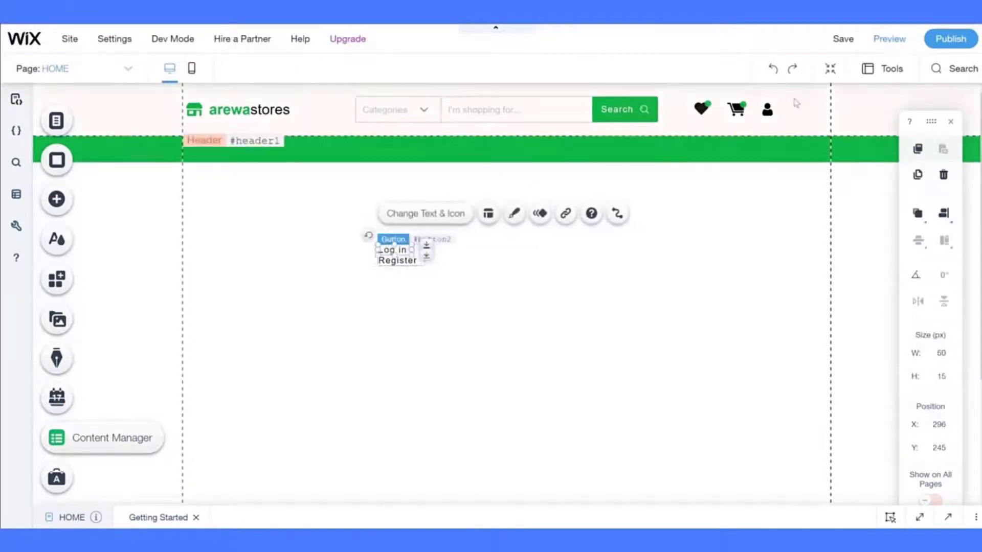
left_click(401, 291)
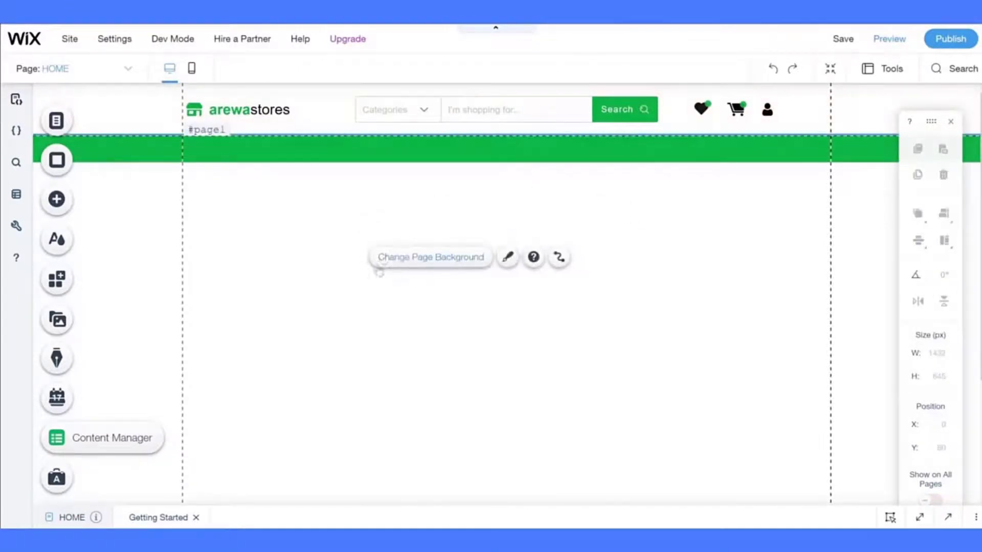
left_click(384, 249)
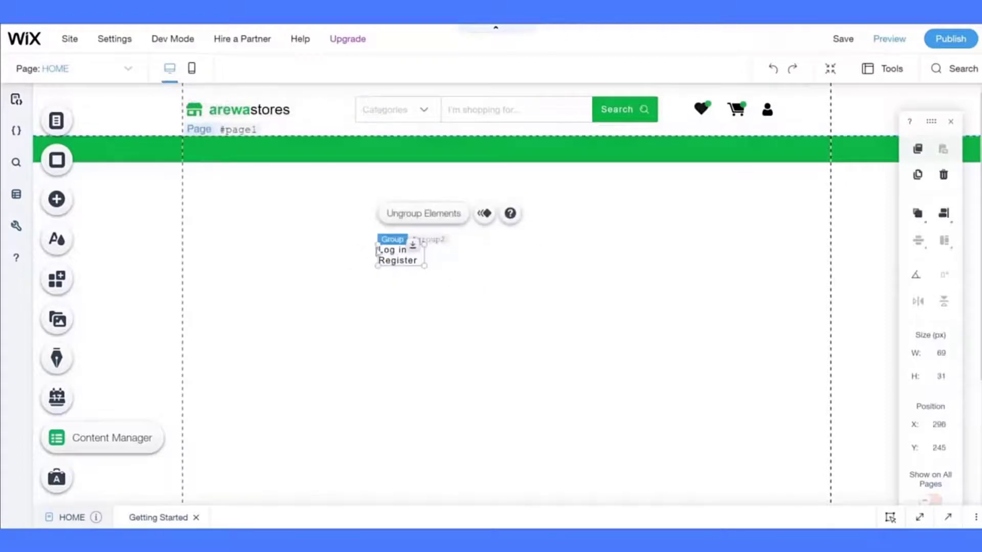
left_click_drag(385, 249, 789, 104)
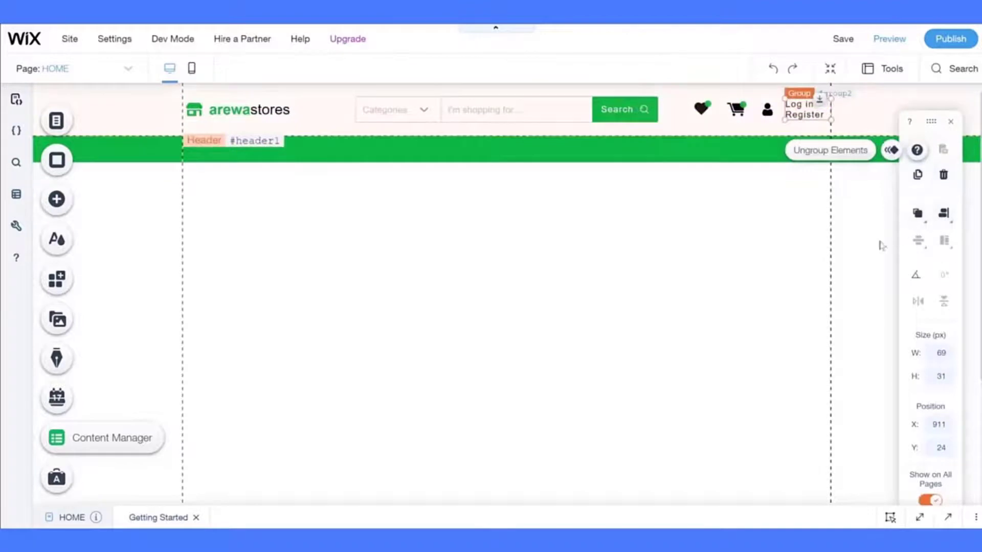
- Nudge the Log in/Register group left, check its alignment, and select the person icon for resizing
key("Left")
key("Left")
key("Left")
key("Left")
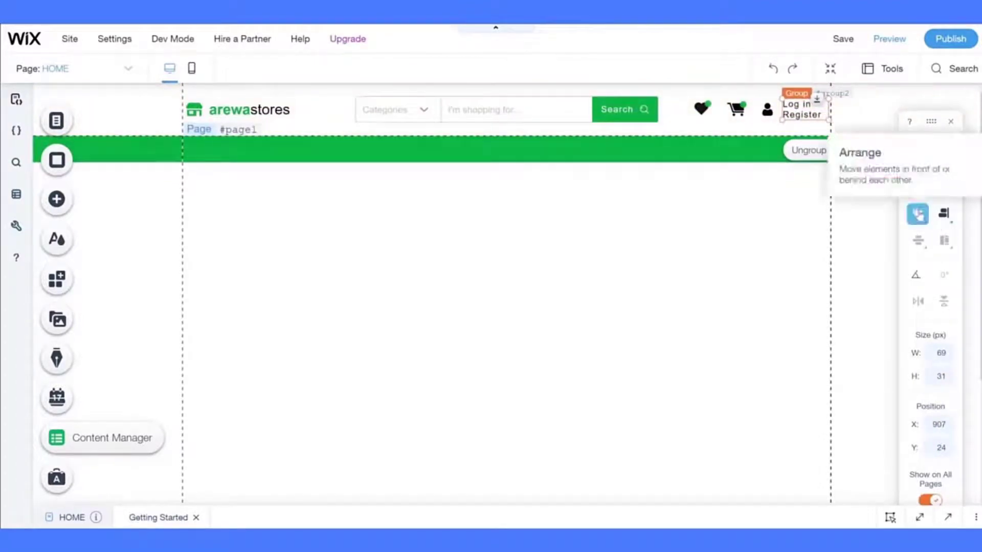
left_click(919, 215)
left_click(943, 220)
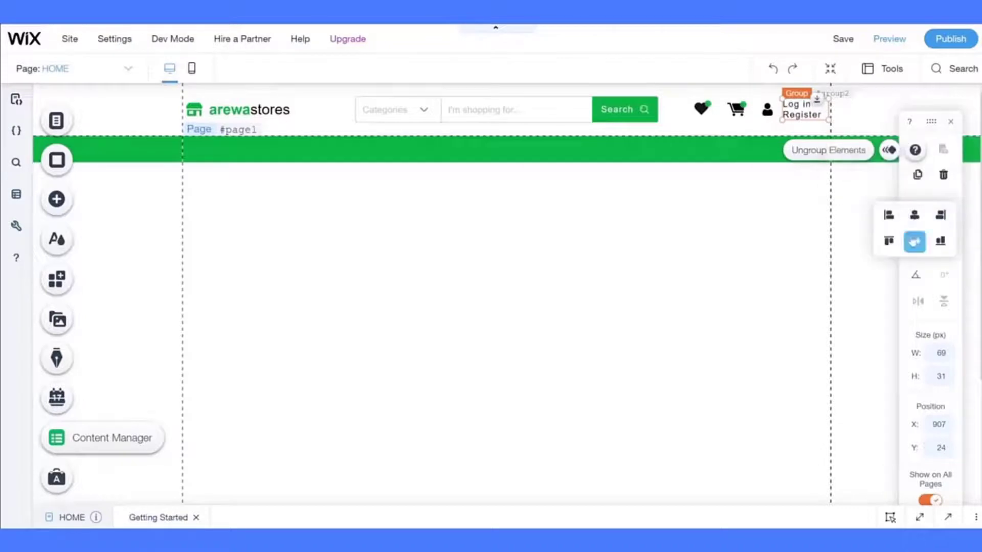
left_click(778, 230)
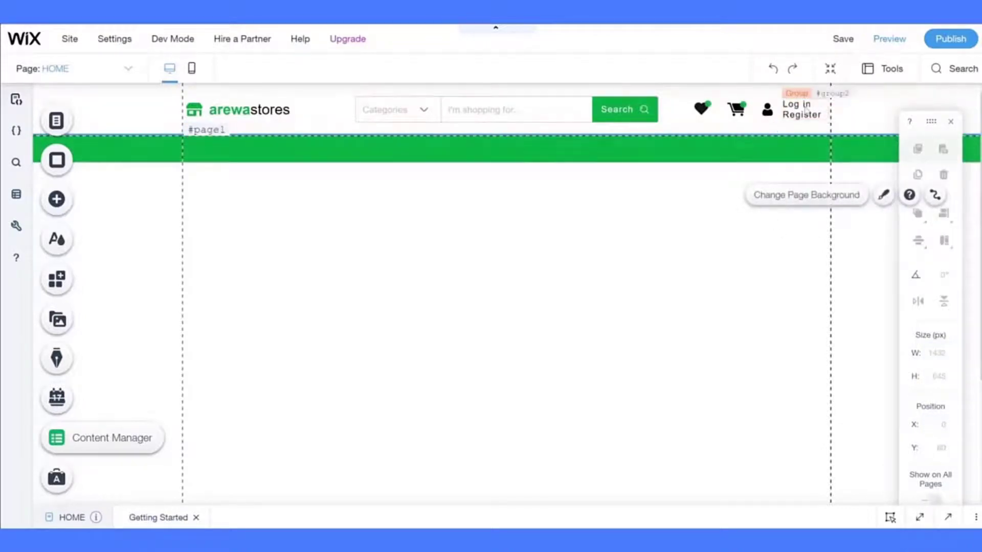
left_click(767, 109)
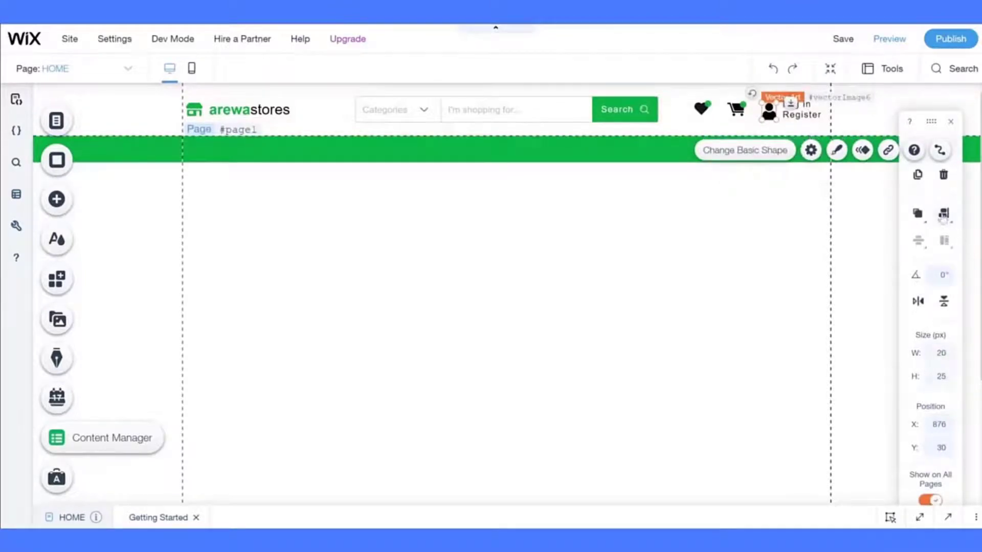
- Group the cart icon and the heart icon each with its green badge
left_click(943, 214)
left_click(804, 247)
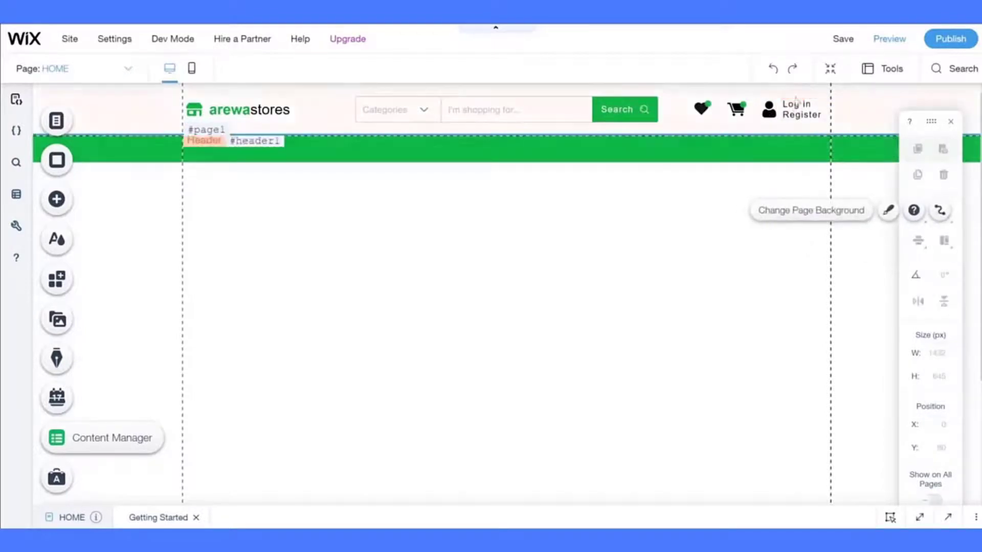
left_click(742, 111)
left_click(737, 110, "shift")
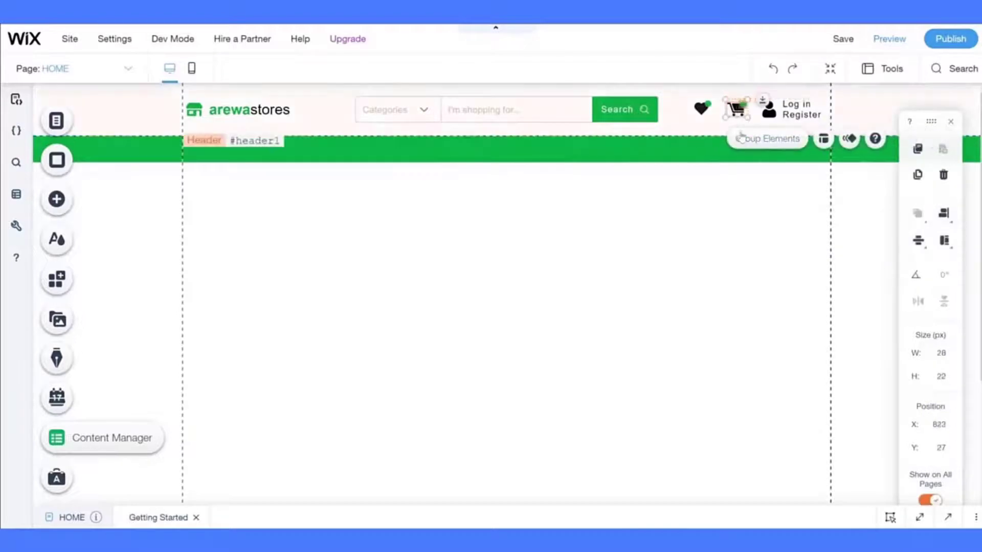
left_click(739, 137)
left_click(701, 108)
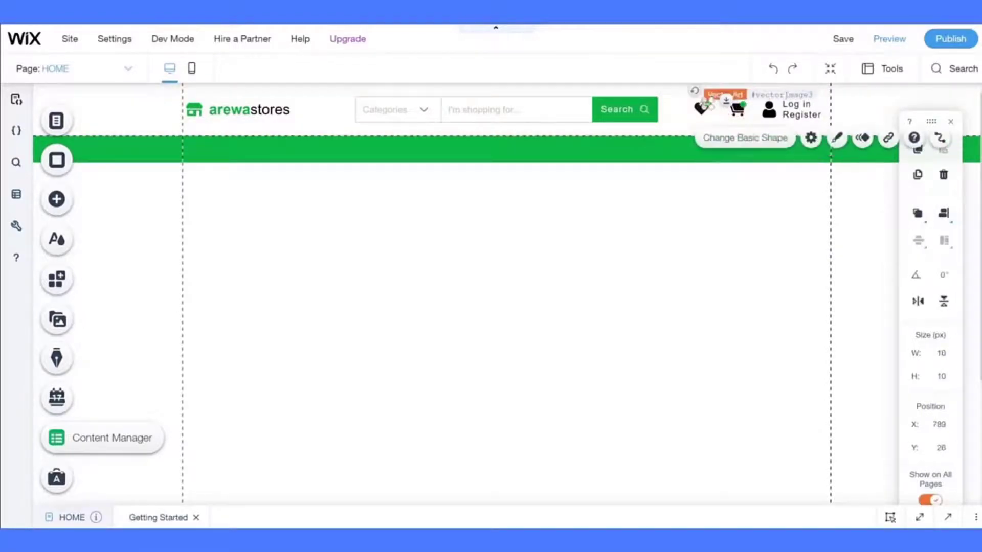
left_click(701, 109, "shift")
left_click(747, 145)
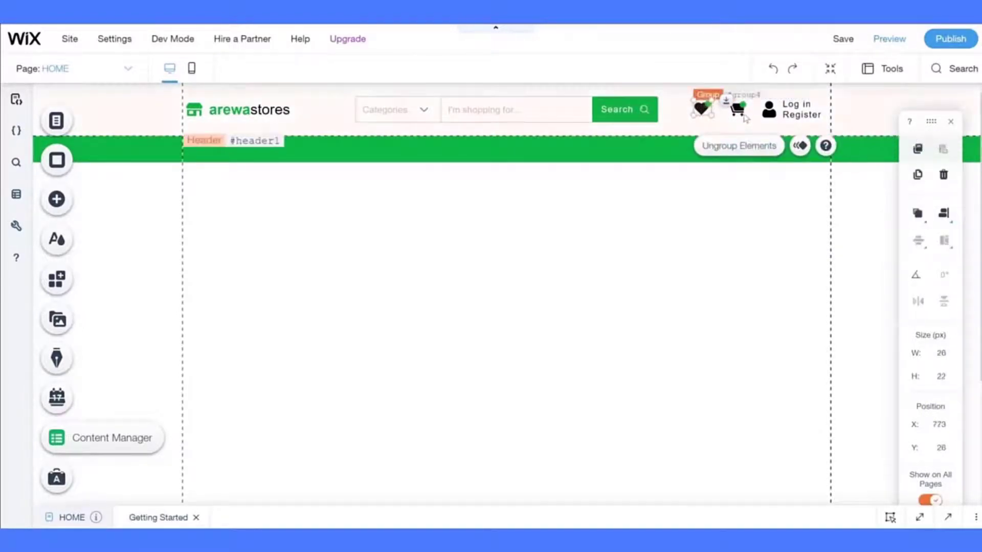
- Move both heart and cart groups to X 720
left_click(737, 109, "shift")
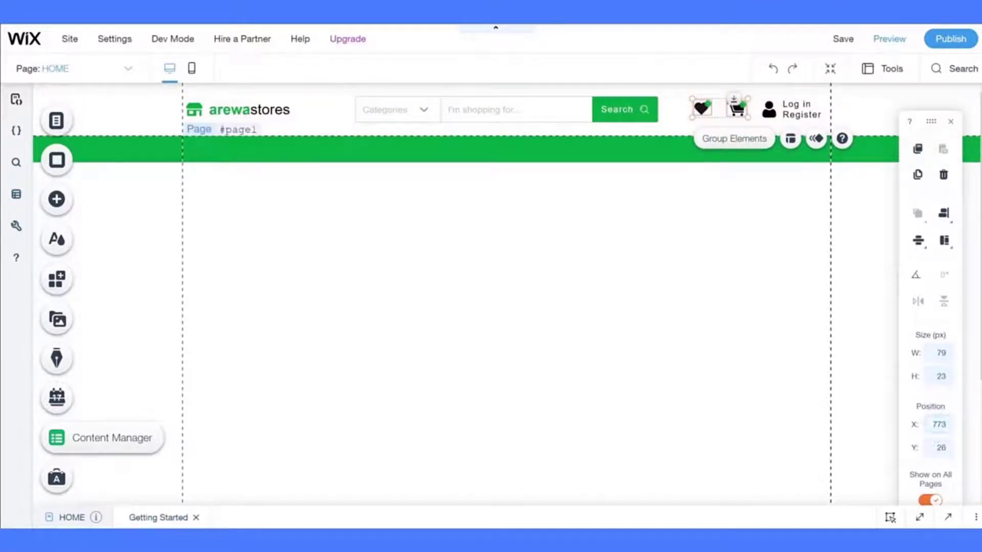
type("0")
key("Return")
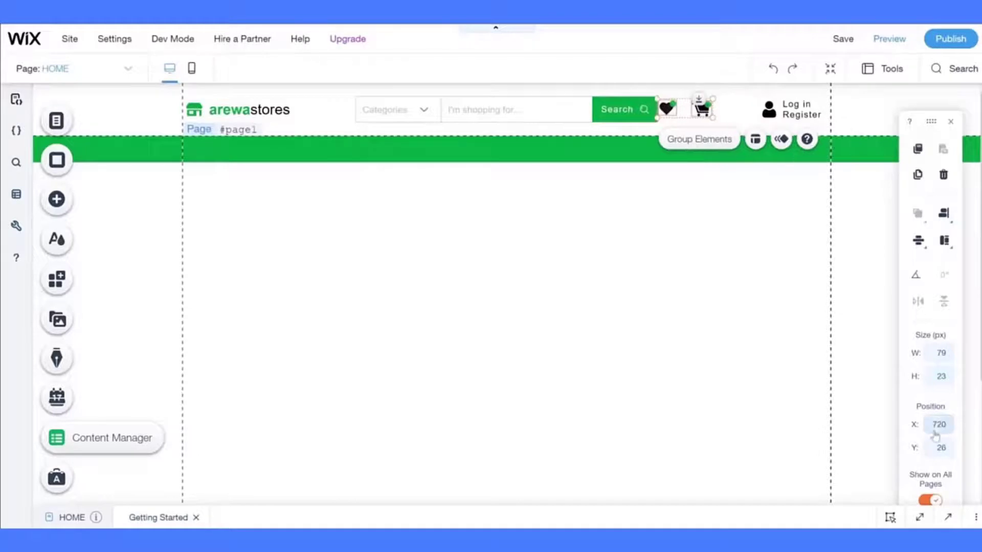
left_click(649, 329)
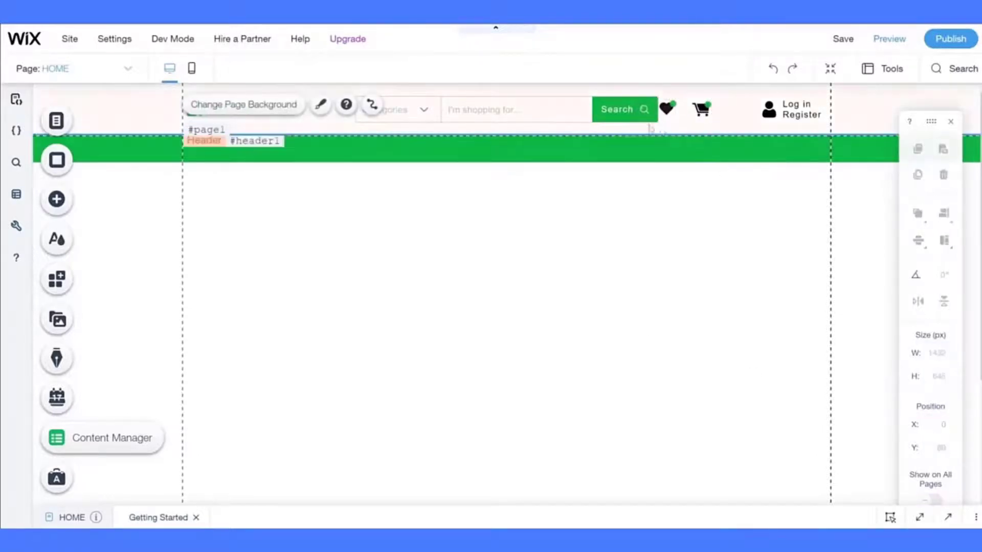
- Move the search bar group to X 220 and save the site
left_click(628, 112)
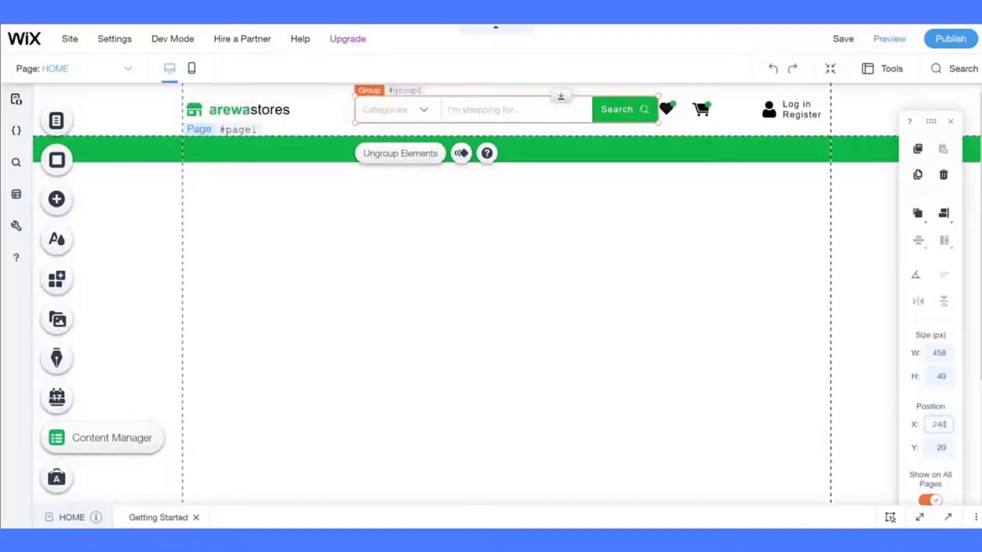
key("Return")
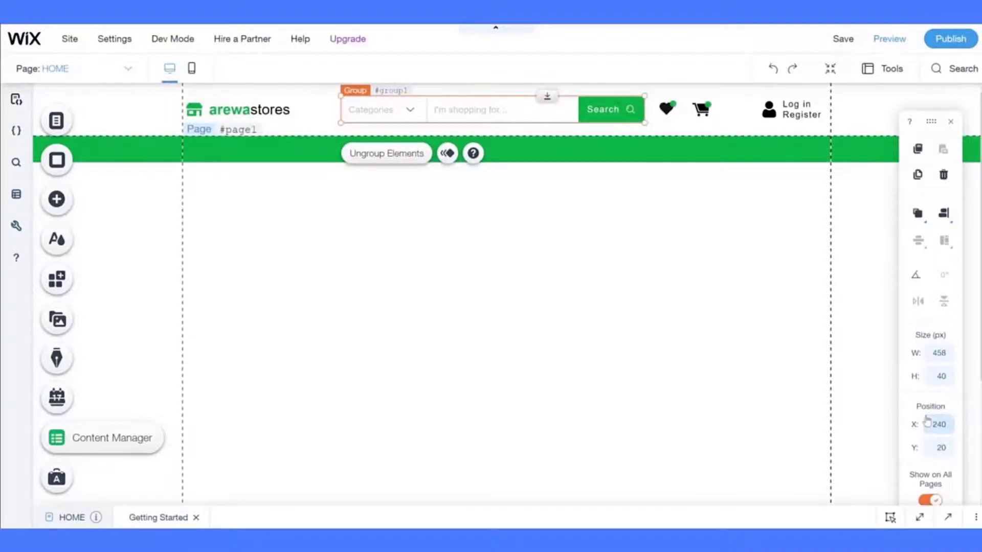
type("0")
key("Return")
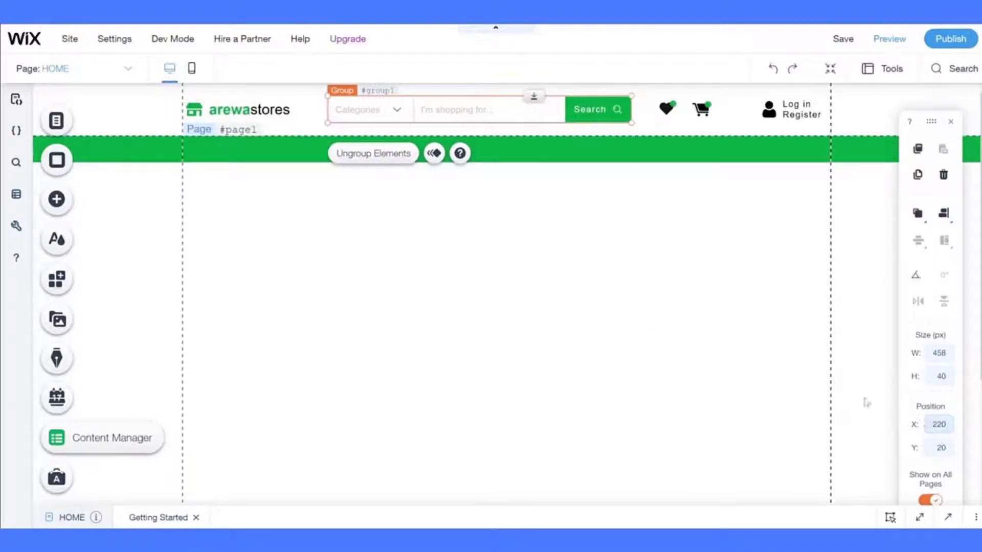
left_click(613, 290)
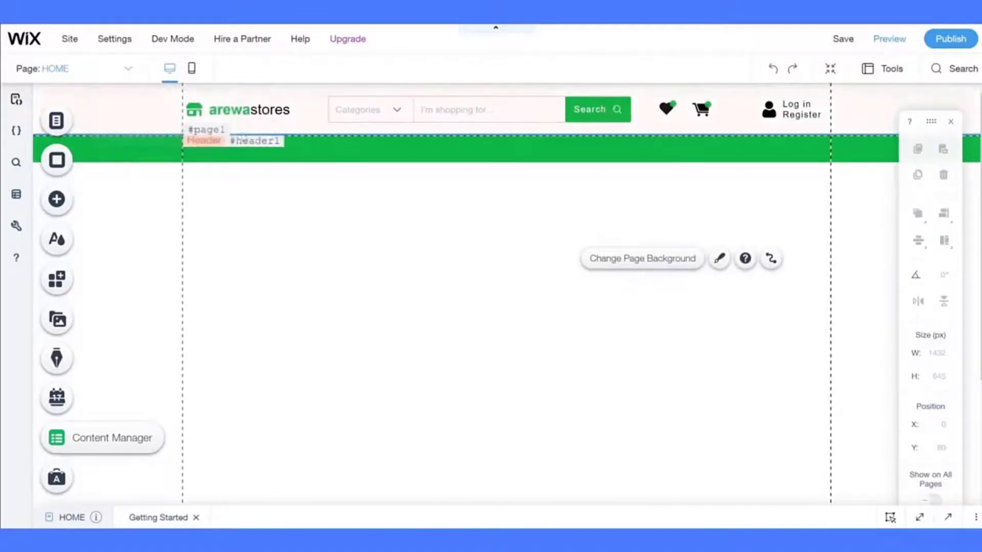
mouse_move(844, 45)
left_click(844, 45)
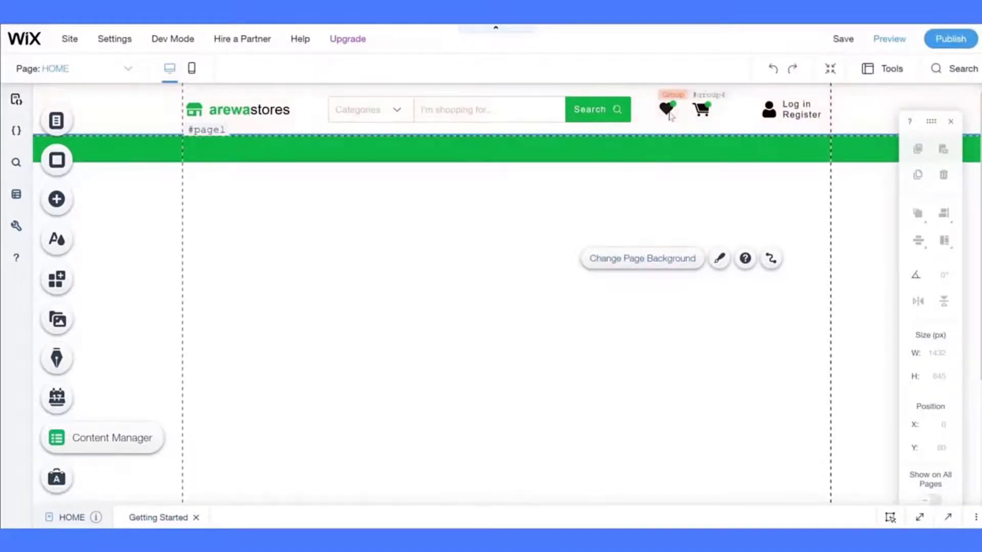
- Nudge the heart and cart icons right, placing the heart at X 741
left_click(668, 113)
left_click(698, 118, "shift")
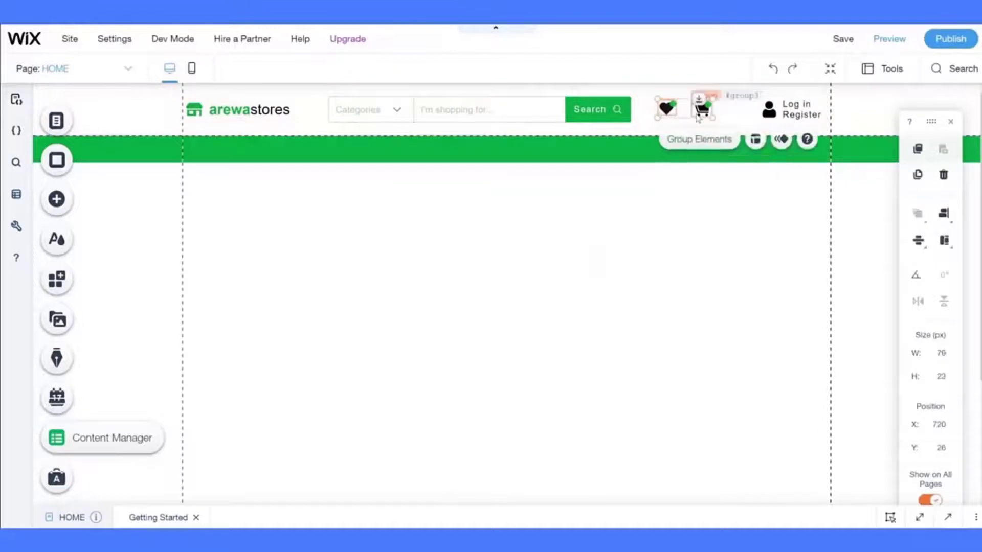
key("Right")
key("Right")
key("Right")
key("Right")
key("Right")
key("Right")
key("Right")
key("Right")
key("Right")
key("Right")
key("Right")
key("Right")
key("Right")
key("Right")
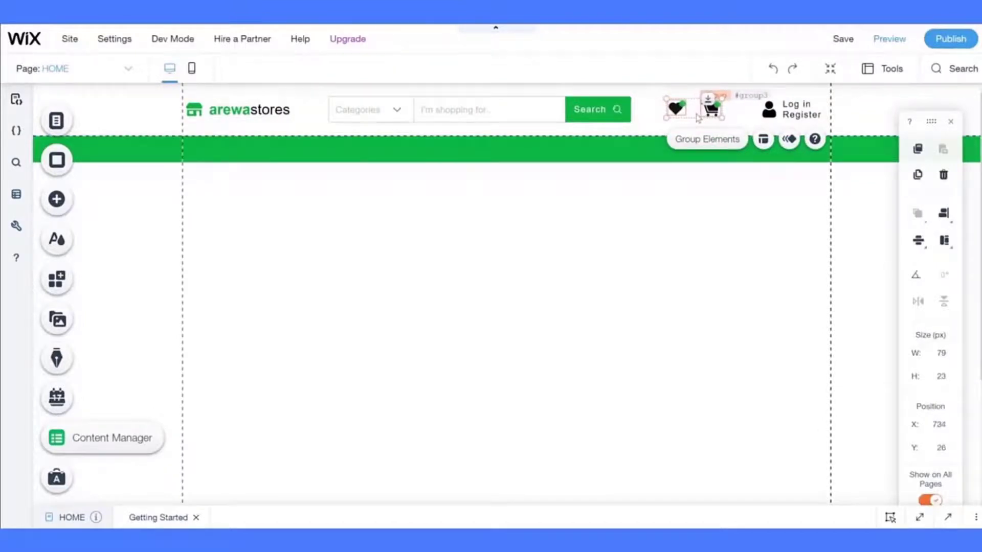
left_click(703, 217)
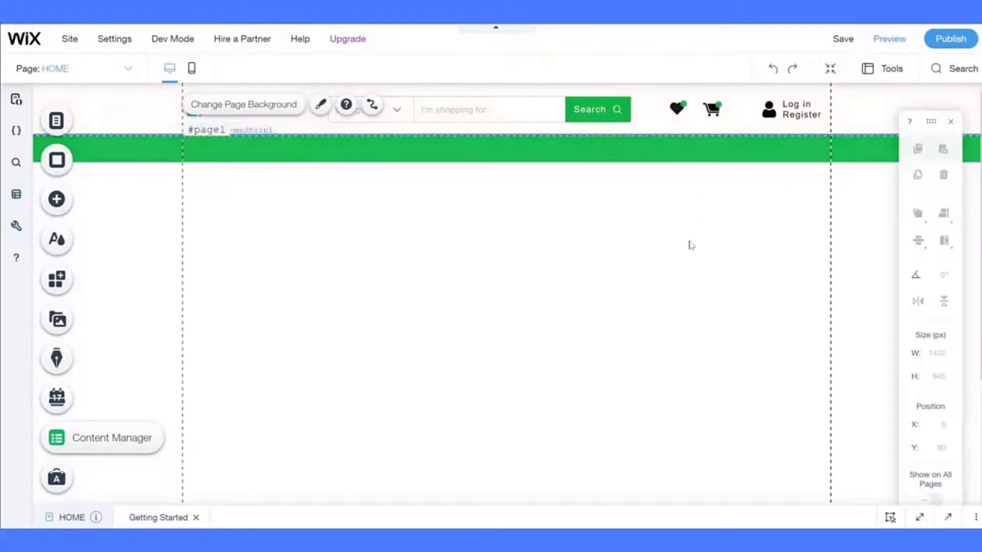
left_click(679, 108)
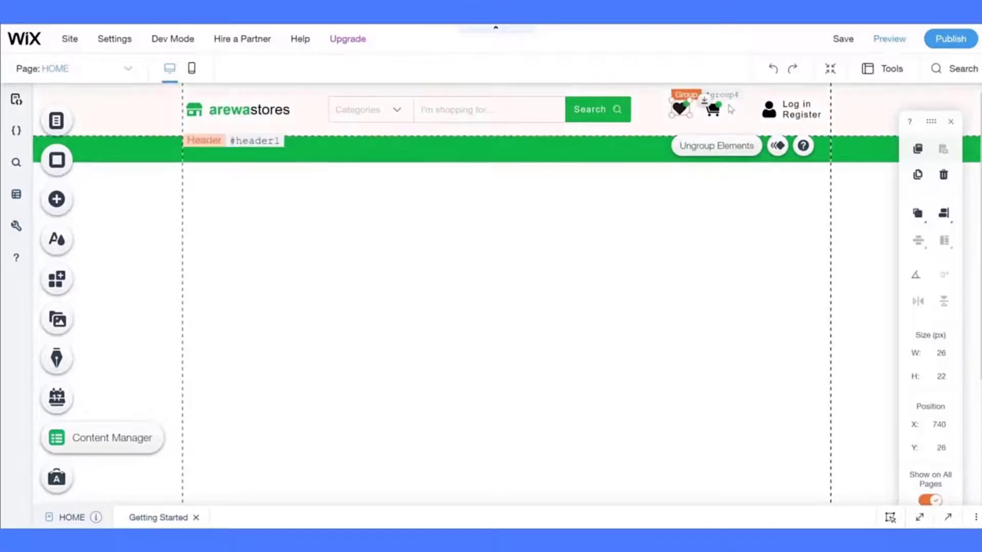
left_click(711, 108)
key("Left")
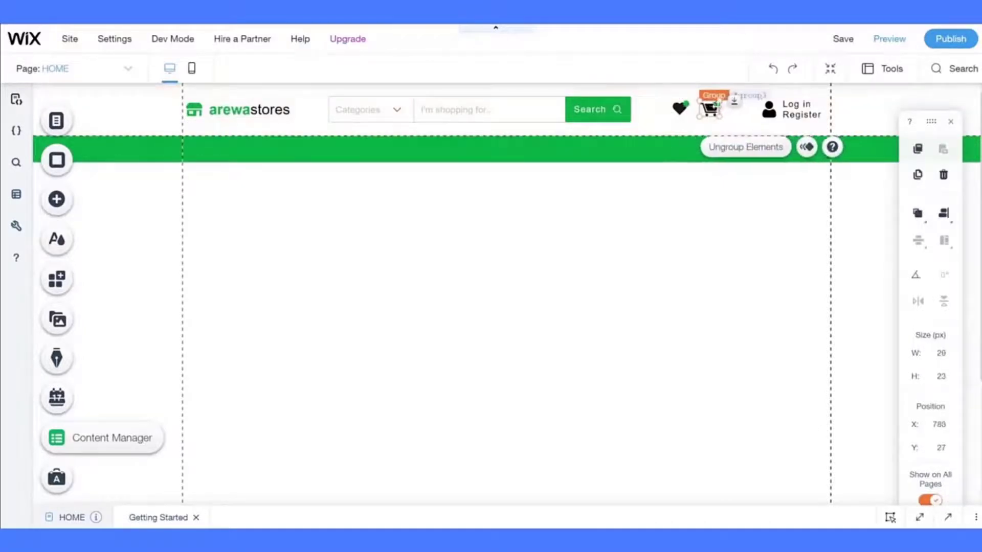
left_click(679, 107)
key("Right")
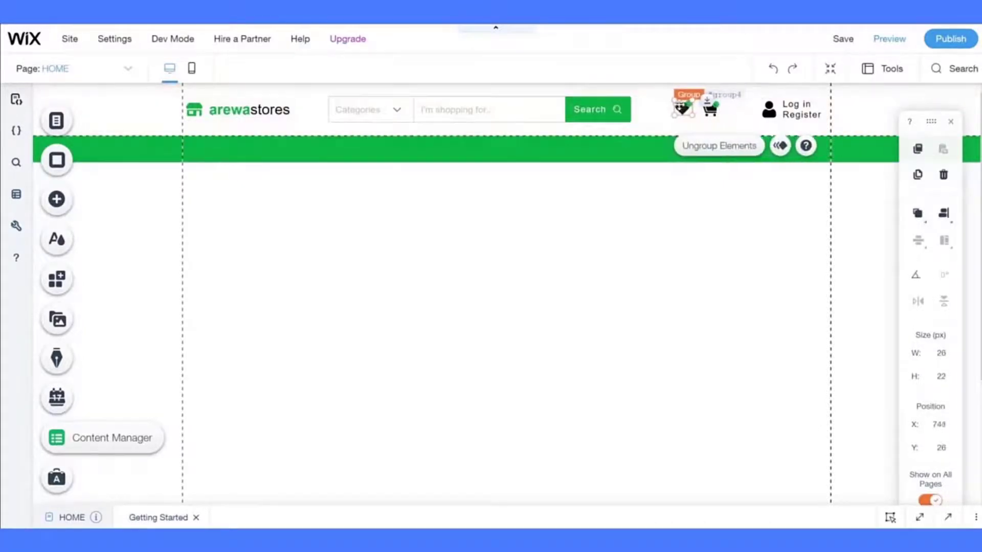
left_click(708, 239)
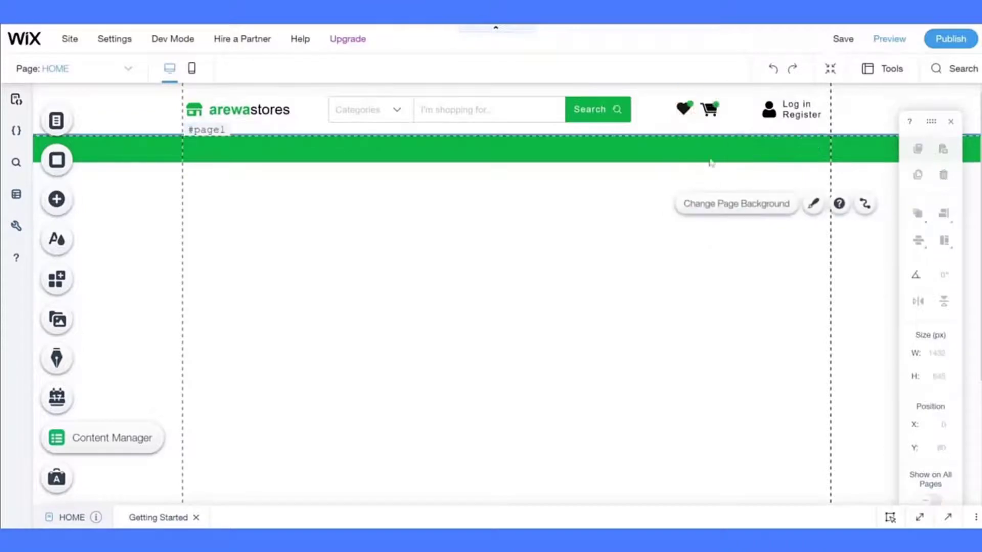
- Nudge the cart group one pixel right to X 785
left_click(710, 109)
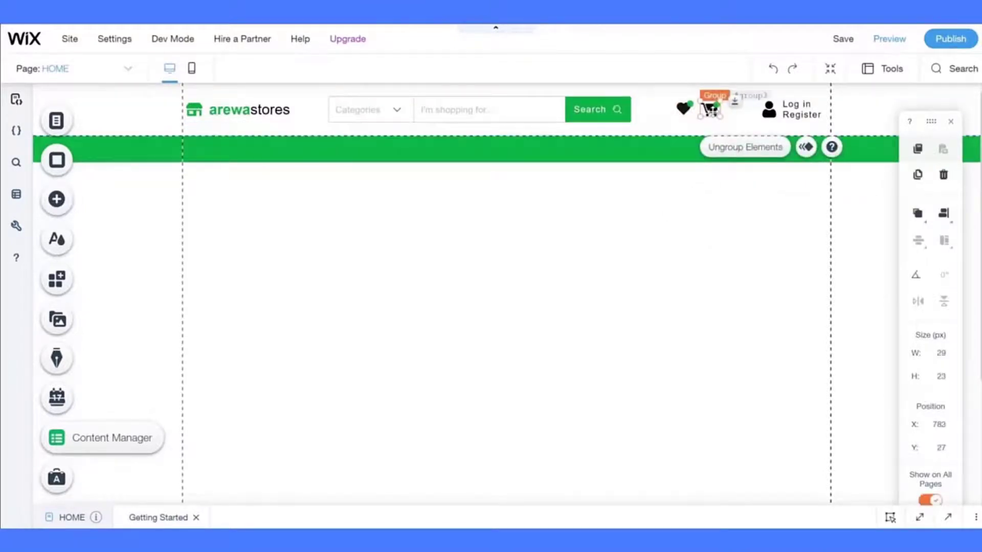
left_click(664, 223)
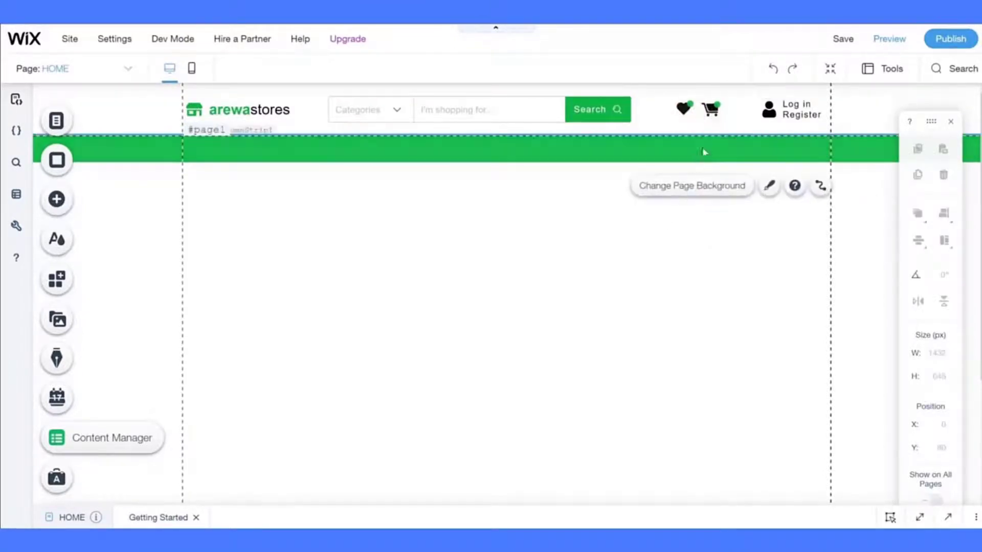
left_click(720, 116)
left_click(708, 112)
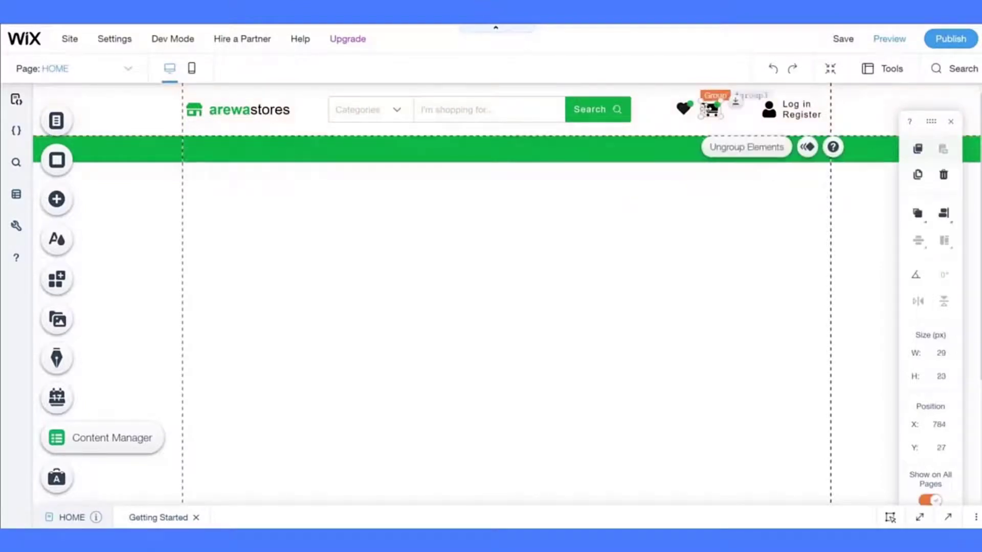
key("Right")
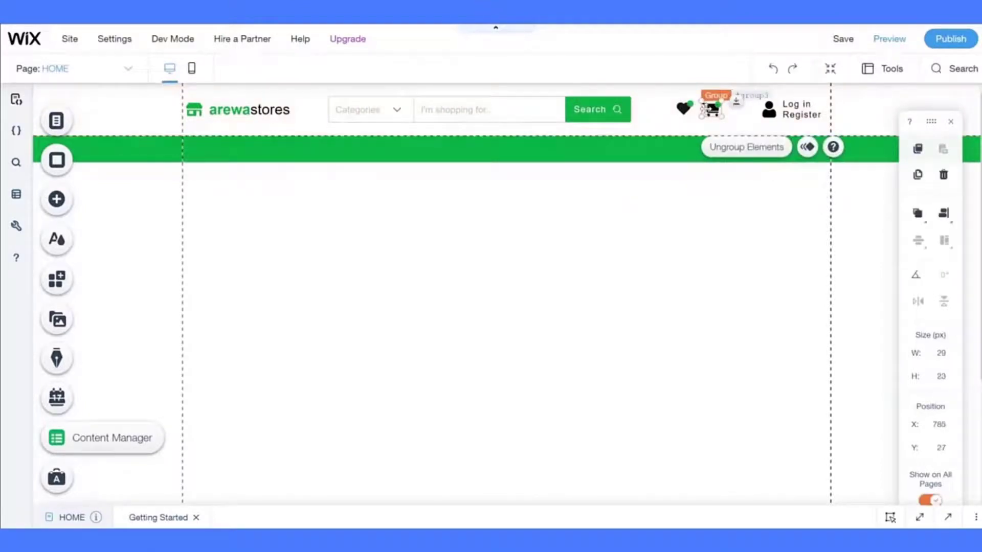
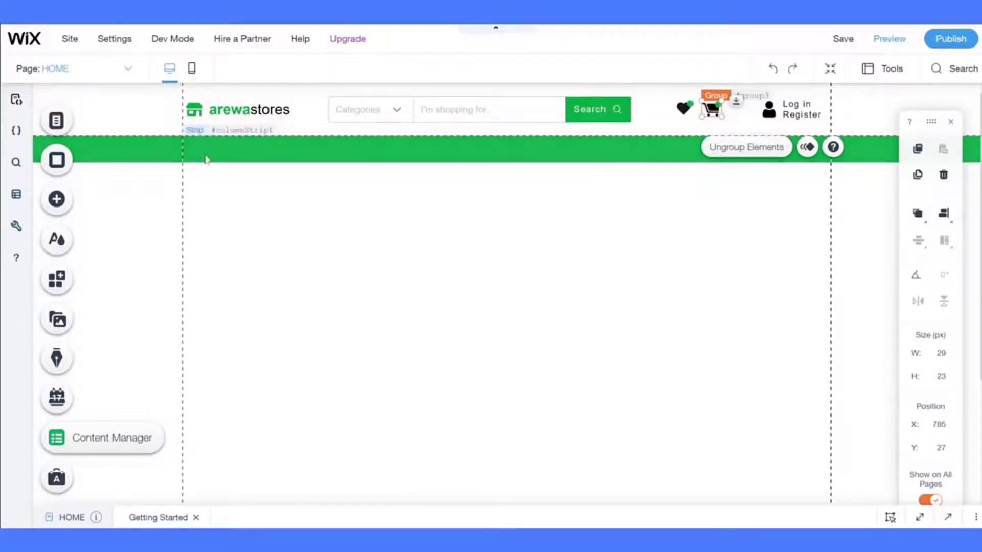
- Set the header's scroll behaviour to Freezes so it stays pinned at the top
left_click(147, 101)
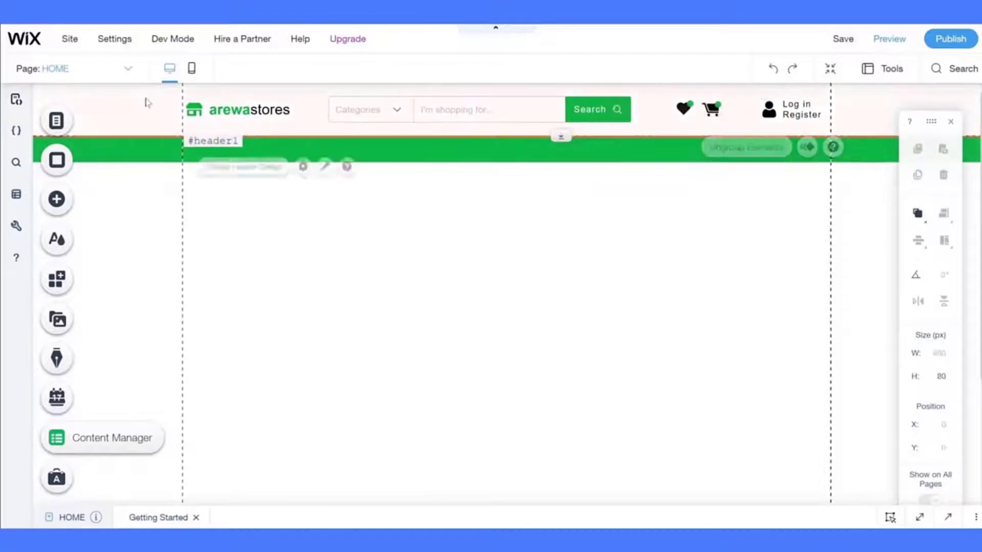
left_click(307, 167)
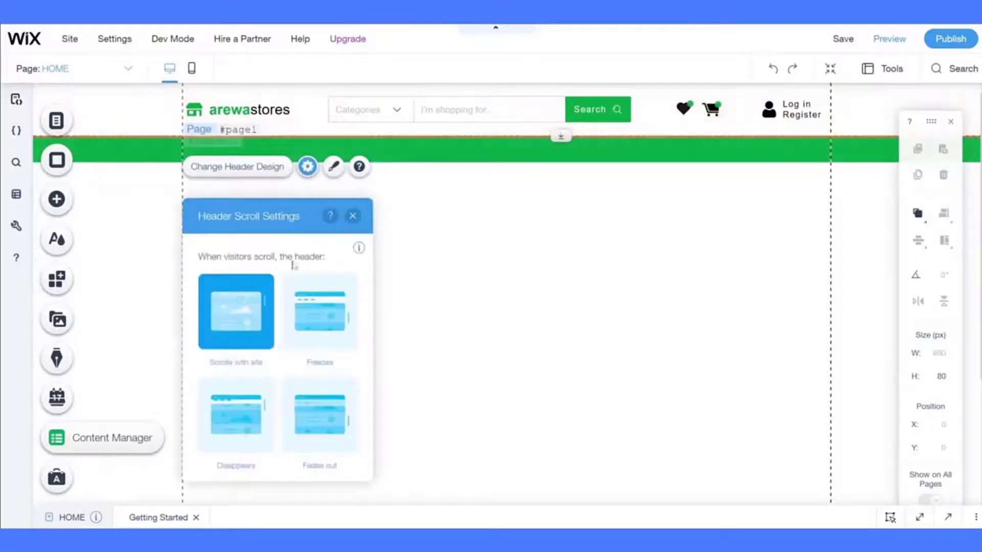
left_click(311, 331)
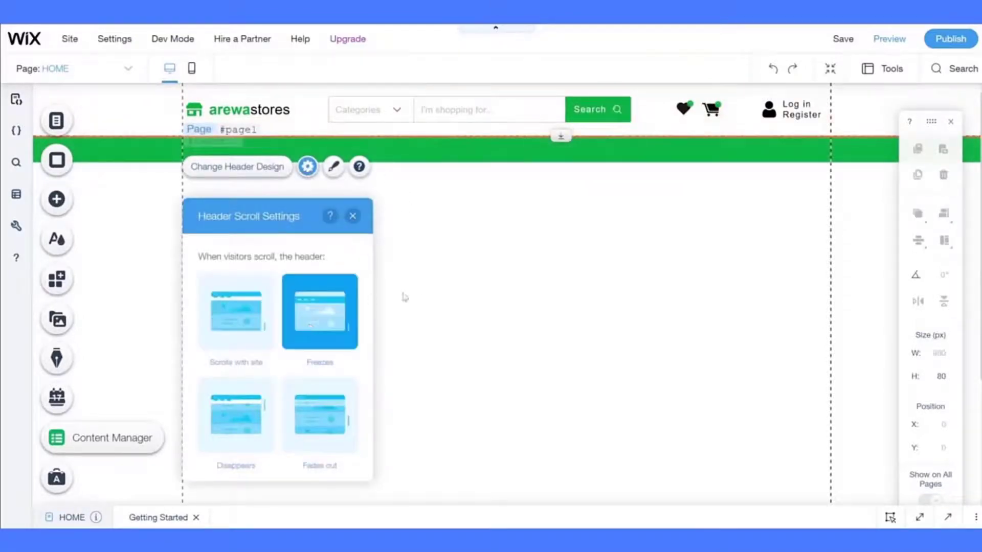
left_click(444, 304)
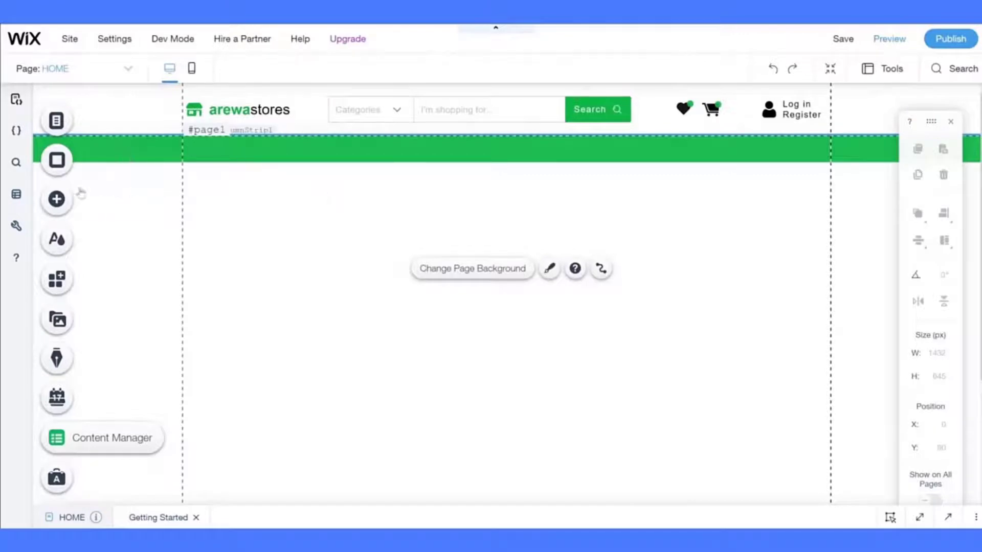
- Browse the Decorative vector art and open the full vector art library
left_click(62, 209)
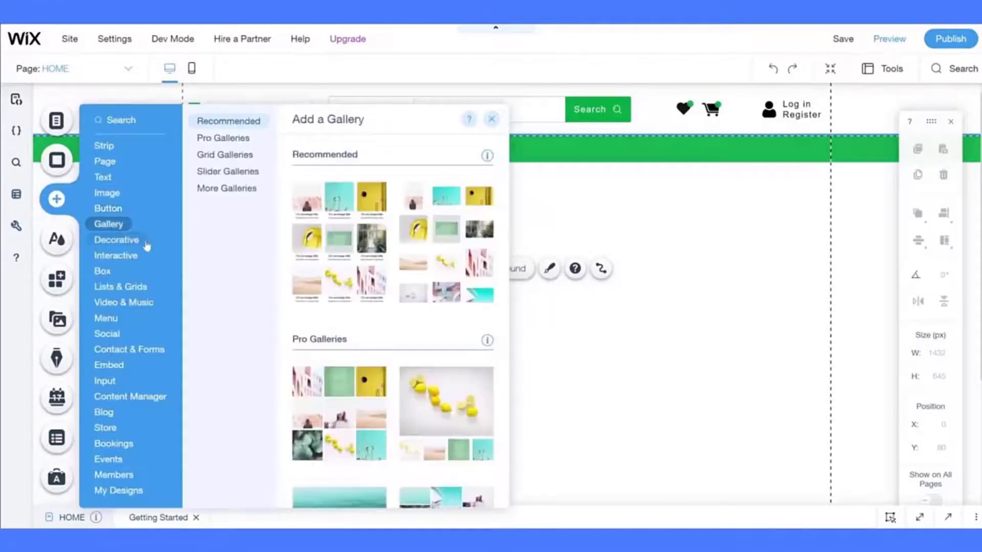
mouse_move(147, 246)
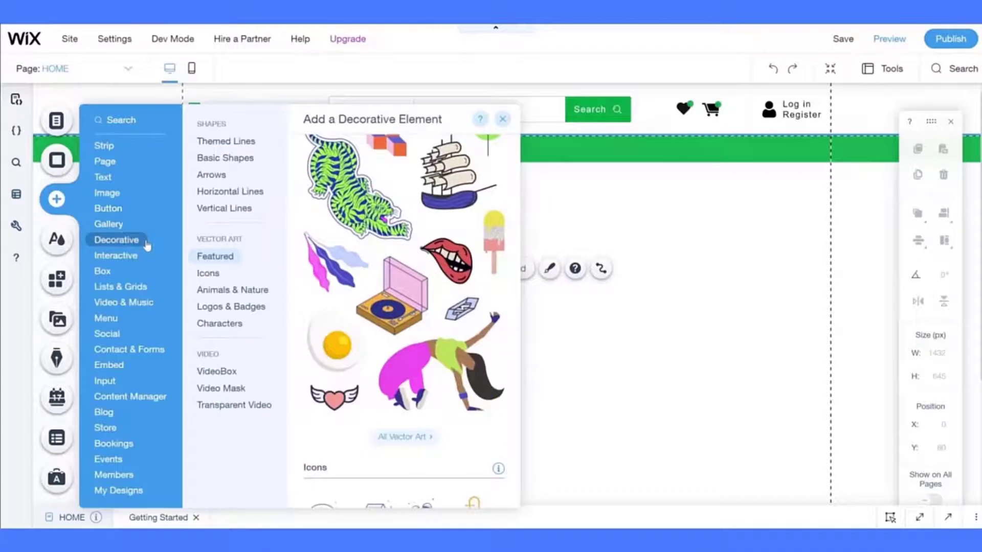
left_click(246, 290)
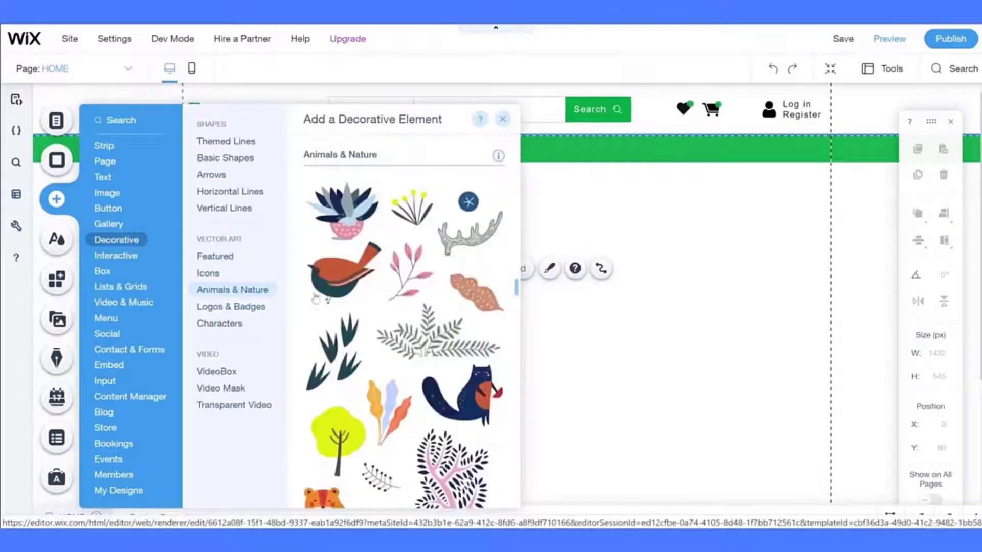
left_click(225, 260)
scroll(355, 376, "down", 5)
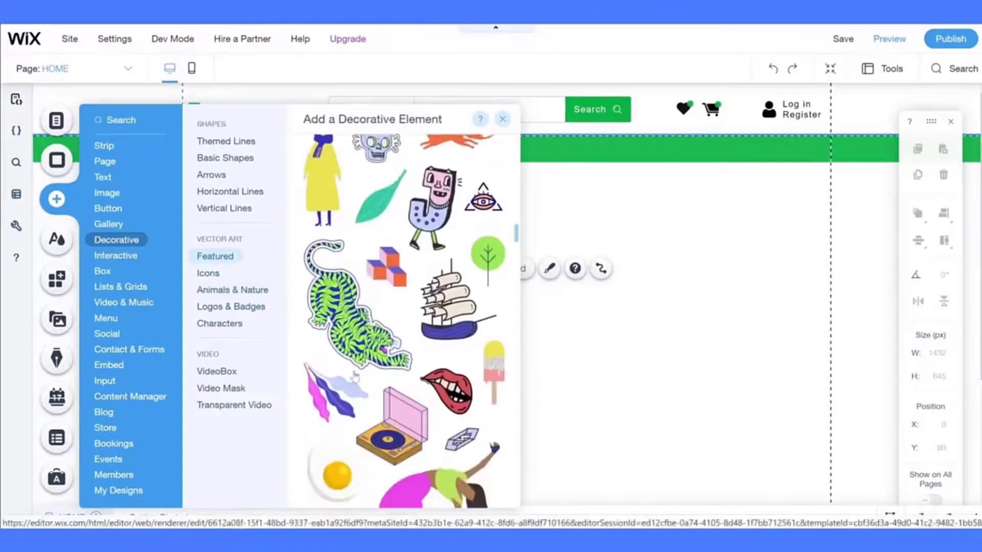
scroll(355, 375, "down", 1)
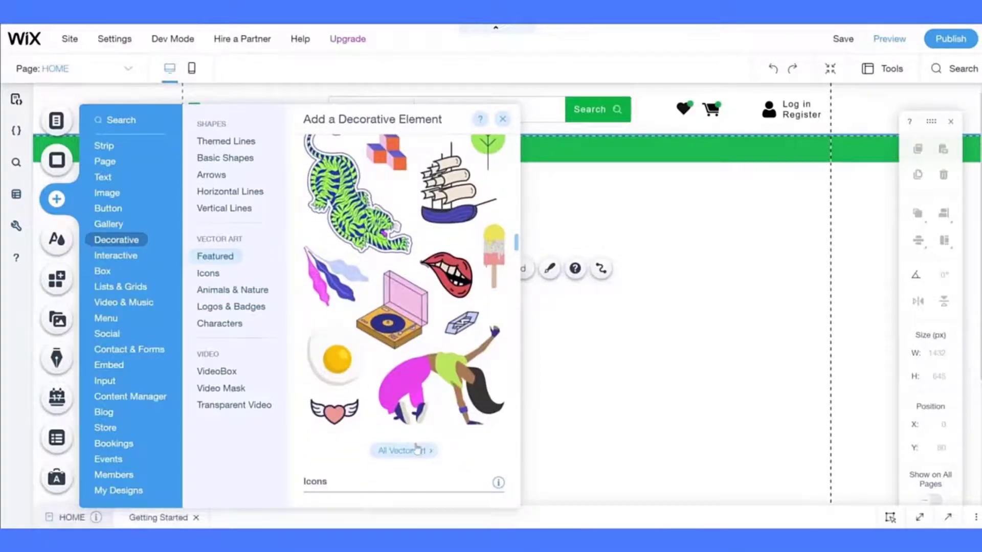
left_click(416, 450)
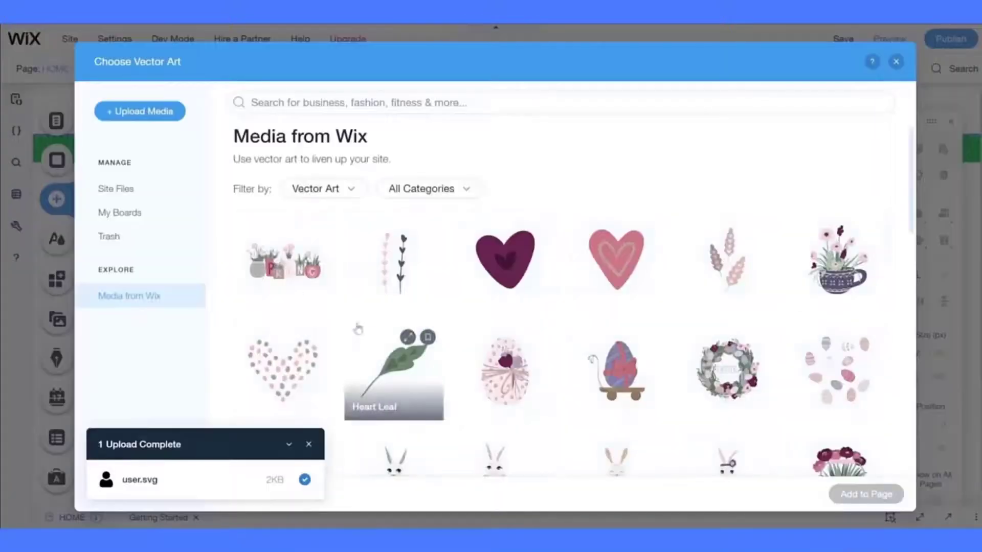
- Add the three-horizontal-lines menu SVG from Site Files to the page
left_click(124, 191)
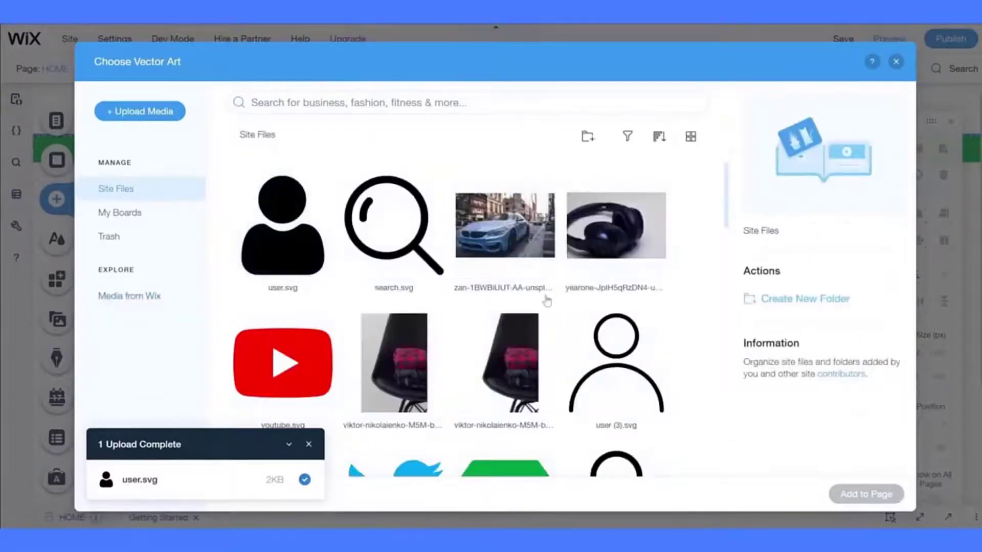
scroll(546, 300, "down", 3)
scroll(546, 300, "down", 7)
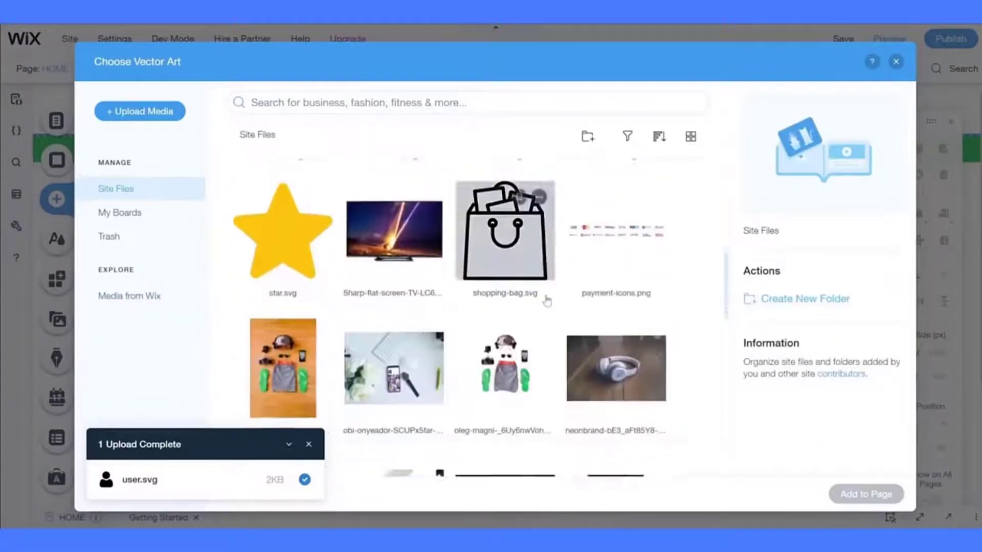
scroll(546, 300, "down", 5)
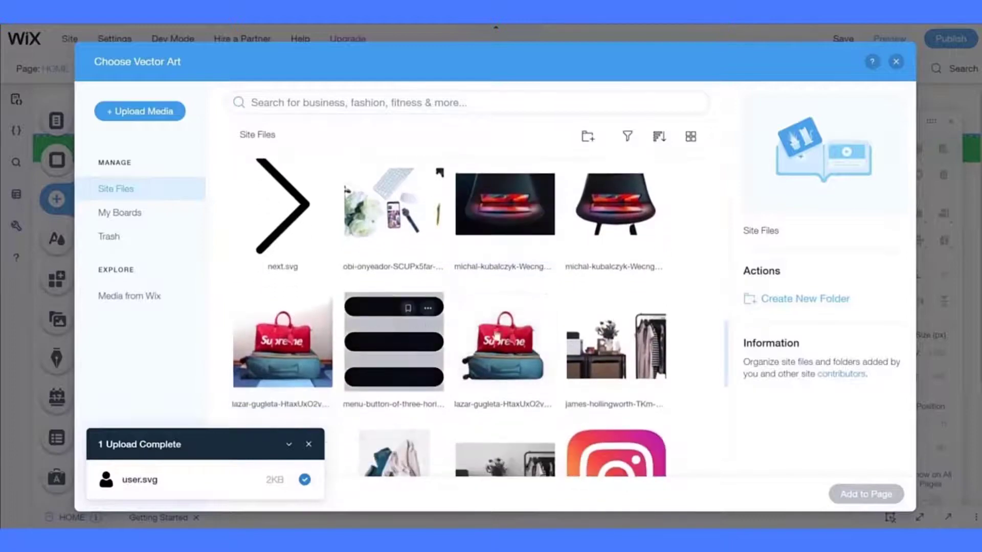
left_click(373, 333)
left_click(866, 494)
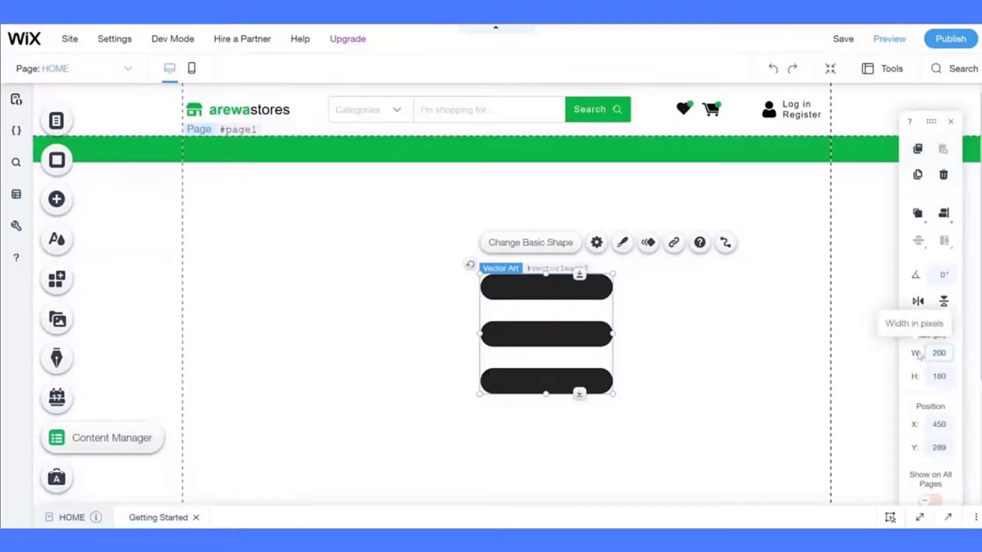
- Make the icon 25 px wide with original proportions kept, and place it at the green strip's left end
key("Return")
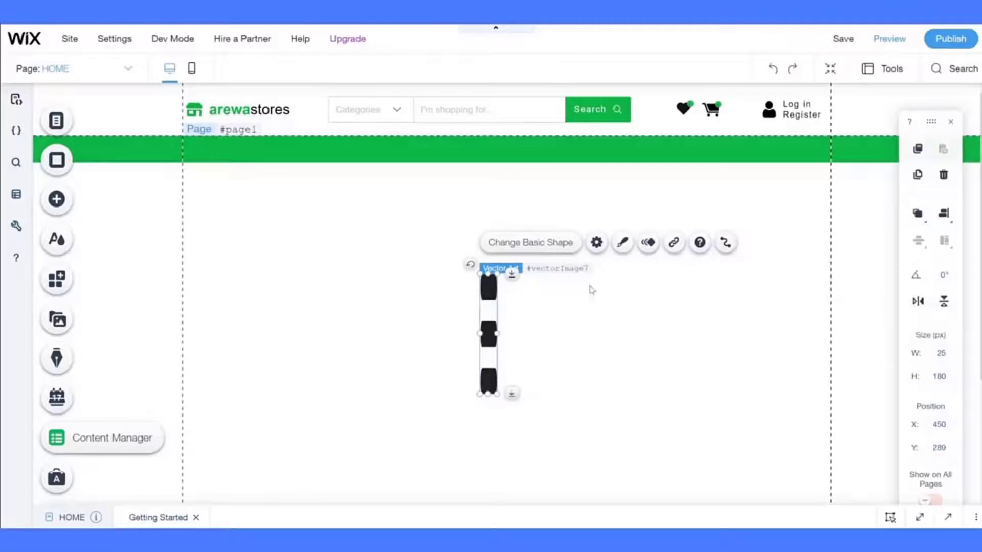
left_click(597, 243)
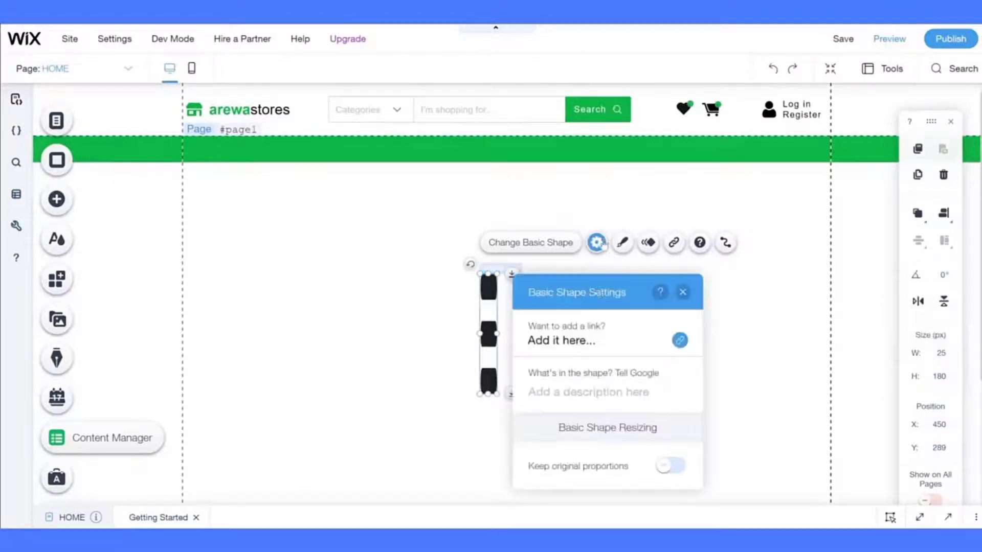
left_click(665, 465)
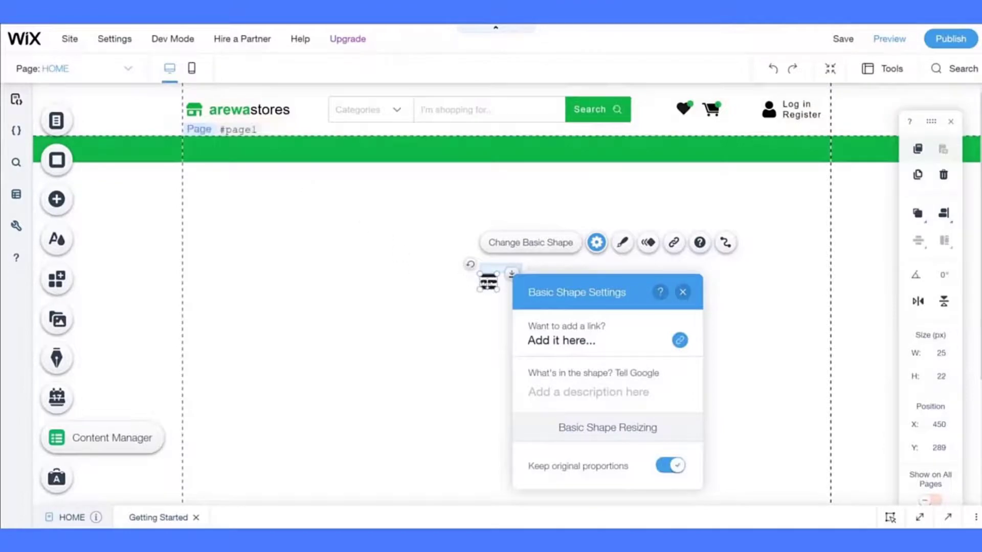
left_click_drag(488, 281, 195, 150)
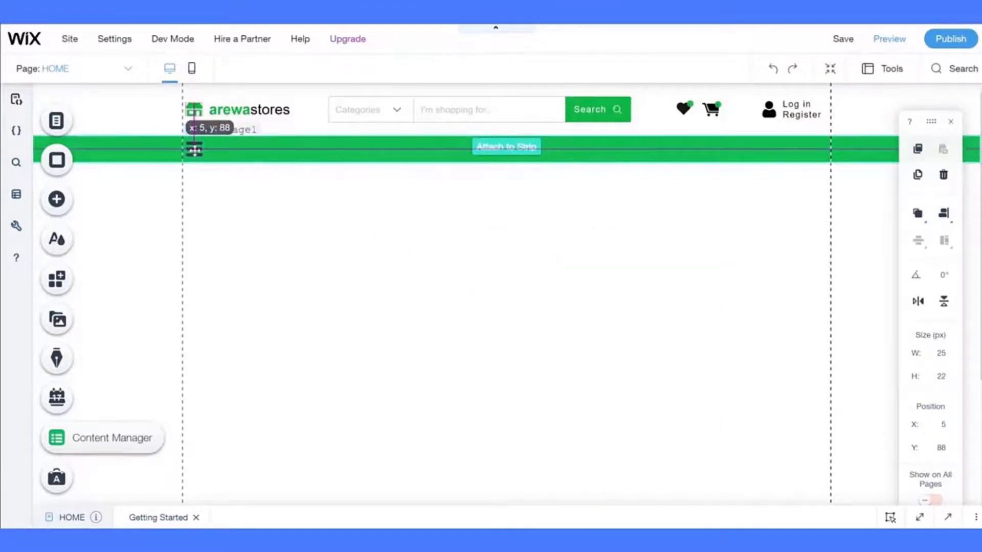
- Change the menu icon's fill colour to white
left_click(327, 109)
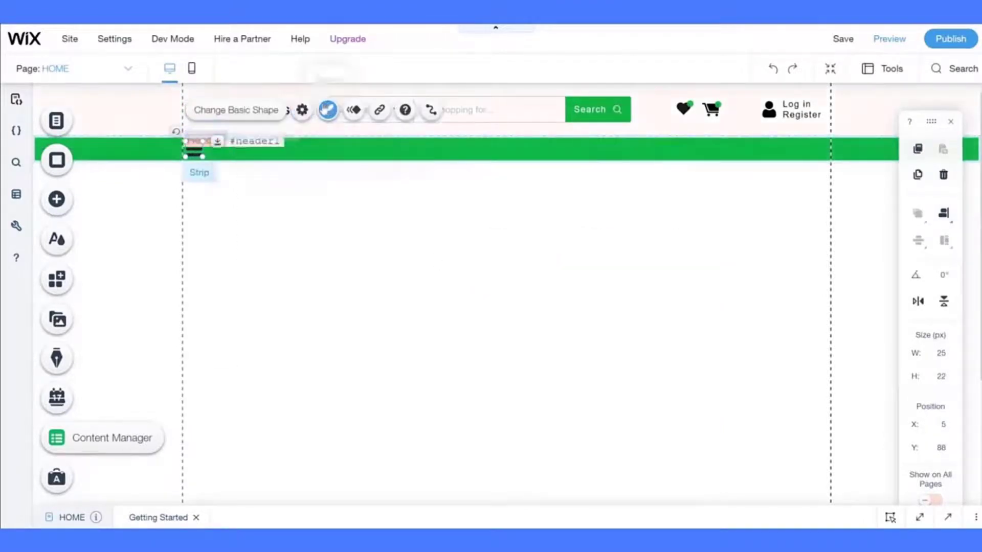
left_click(475, 152)
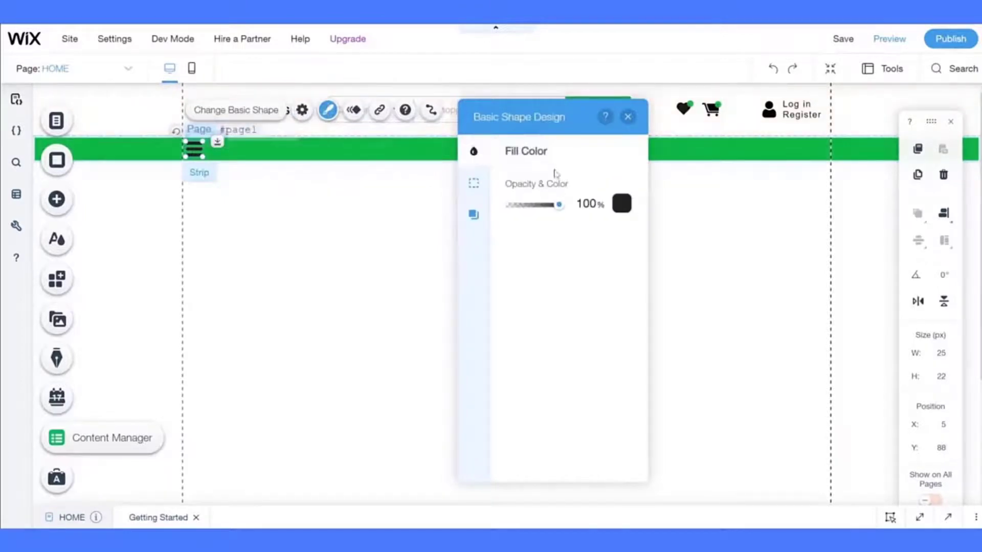
left_click(620, 210)
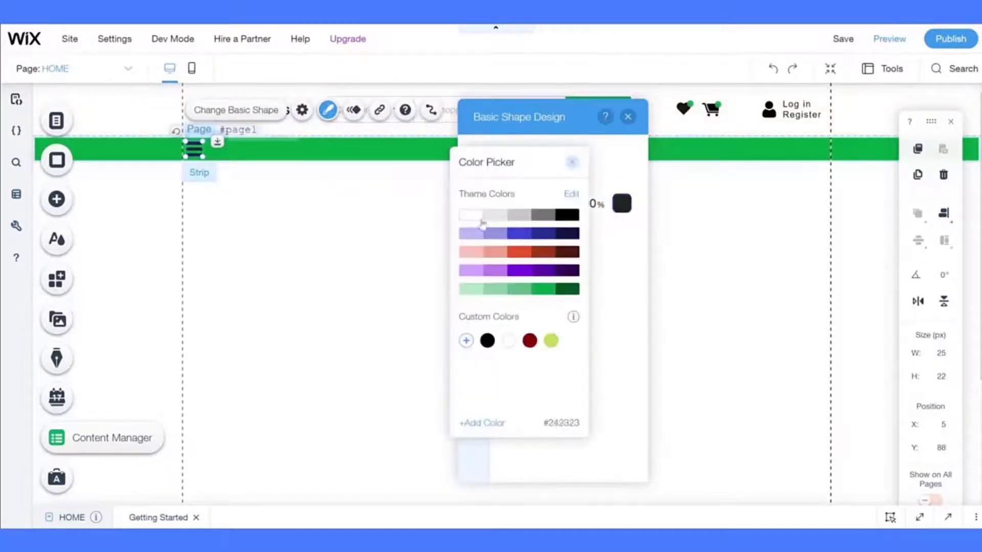
left_click(471, 214)
left_click(352, 216)
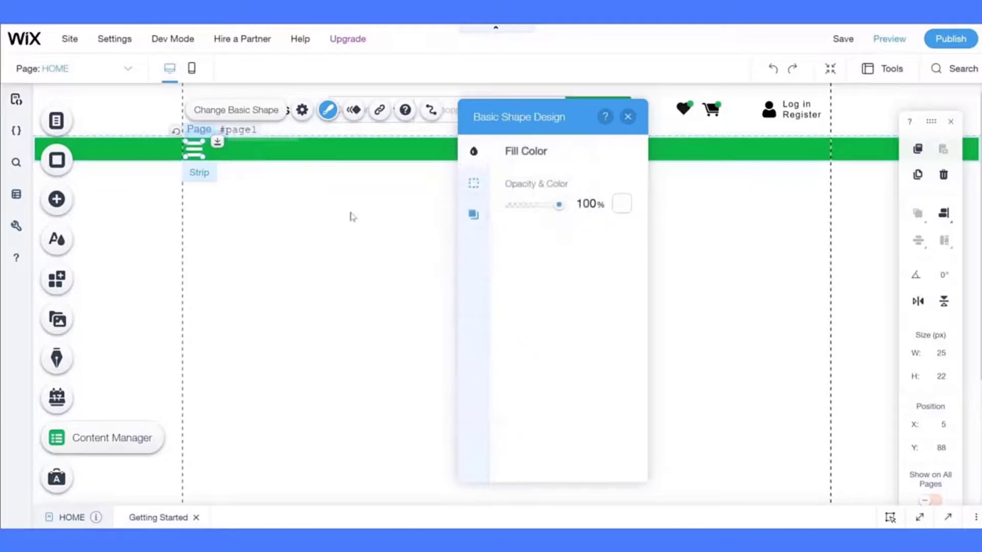
left_click(352, 217)
- Reduce the menu icon's width to 20 px, giving 20 × 18 px
left_click(194, 150)
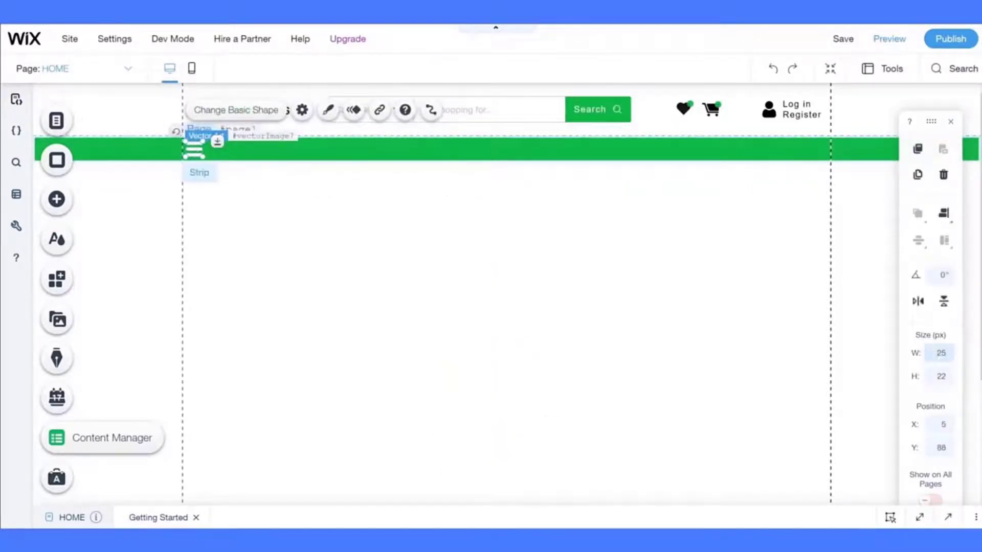
type("22")
key("Return")
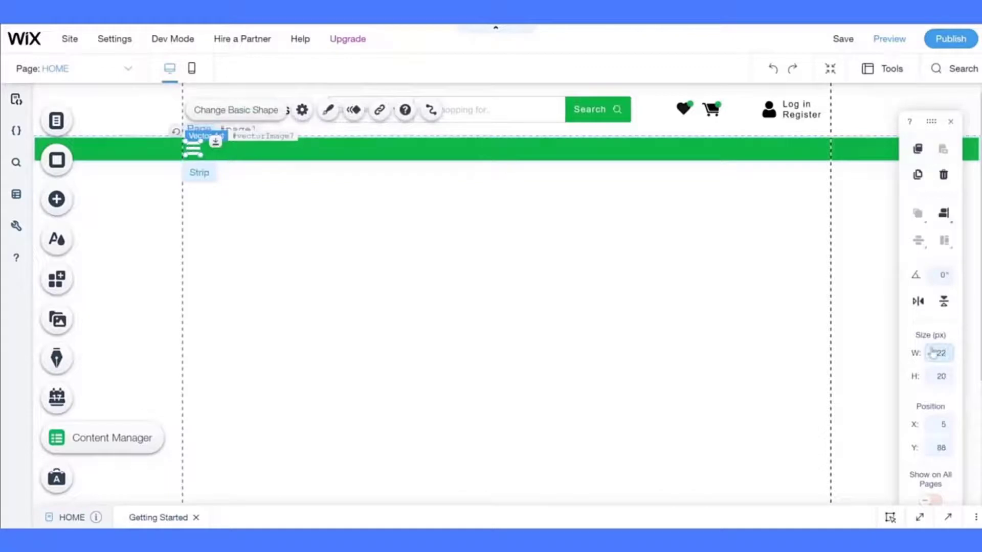
type("0")
key("Return")
left_click(436, 279)
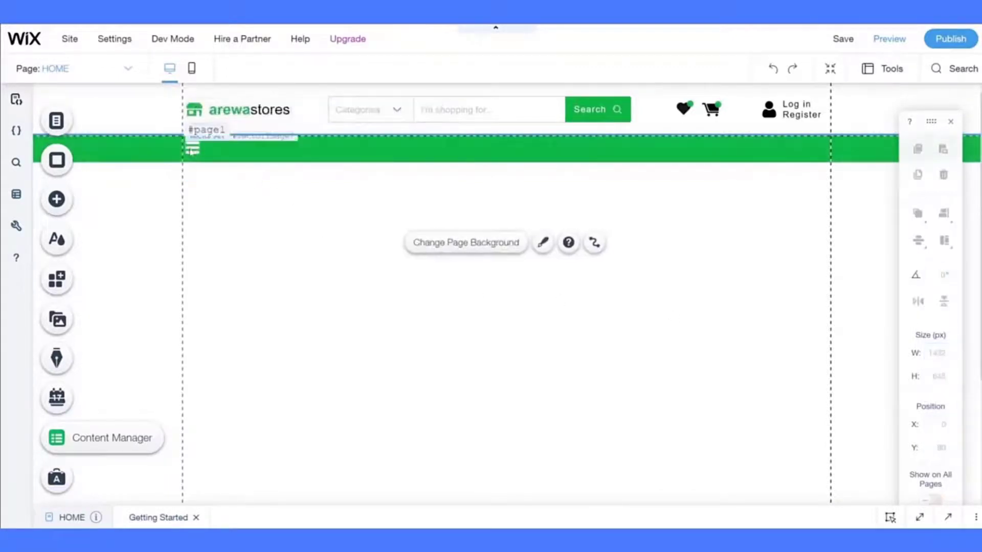
left_click(192, 151)
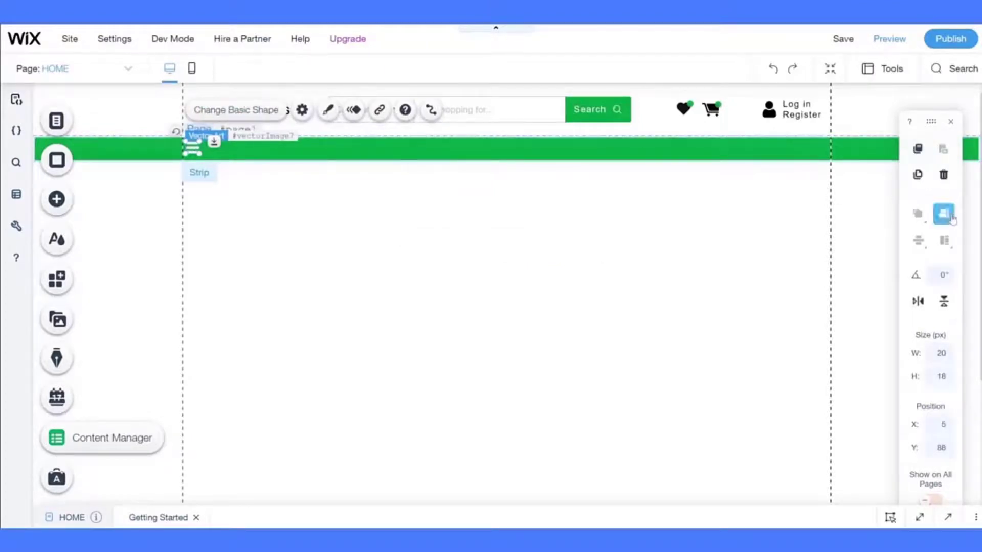
mouse_move(942, 214)
left_click(604, 237)
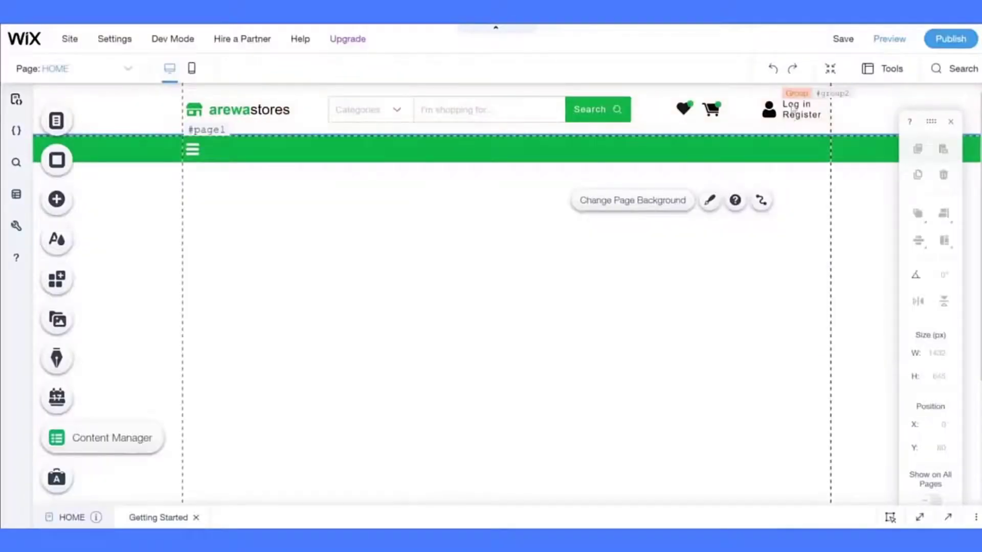
- Duplicate the Log in button and move the copy onto the green strip
left_click(791, 106)
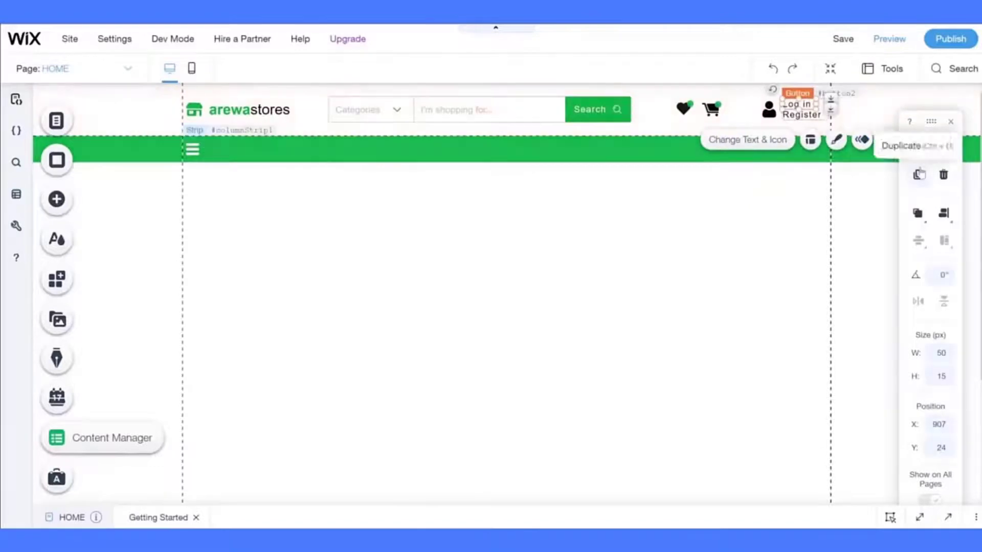
left_click(919, 174)
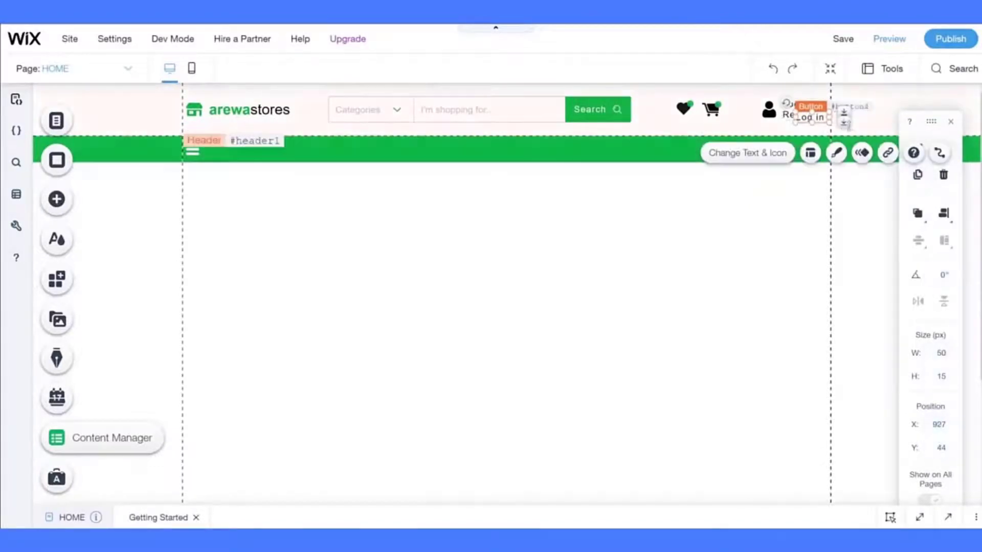
left_click_drag(812, 118, 284, 151)
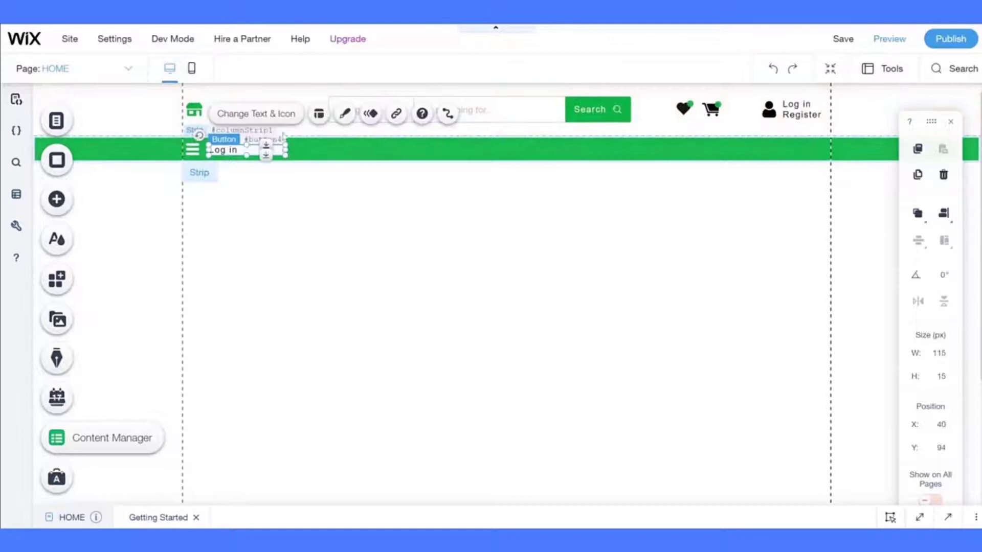
- Give the button a 0% opacity fill and white text
left_click(344, 113)
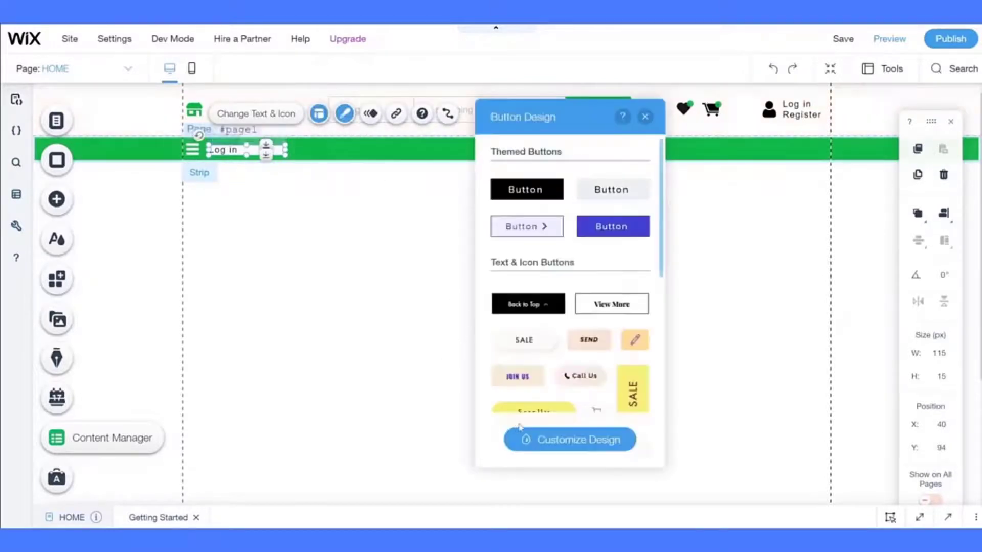
left_click(532, 440)
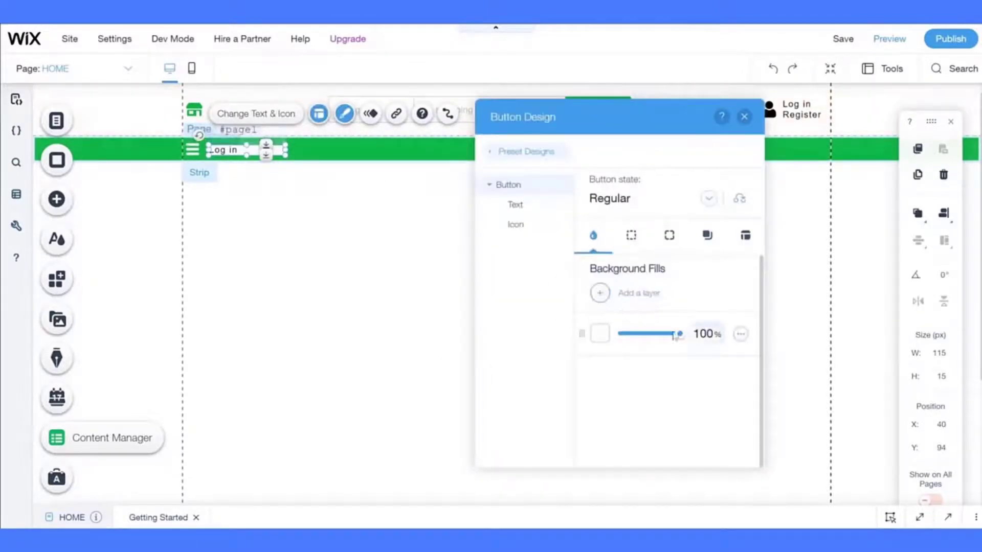
left_click(704, 333)
type("0")
key("Return")
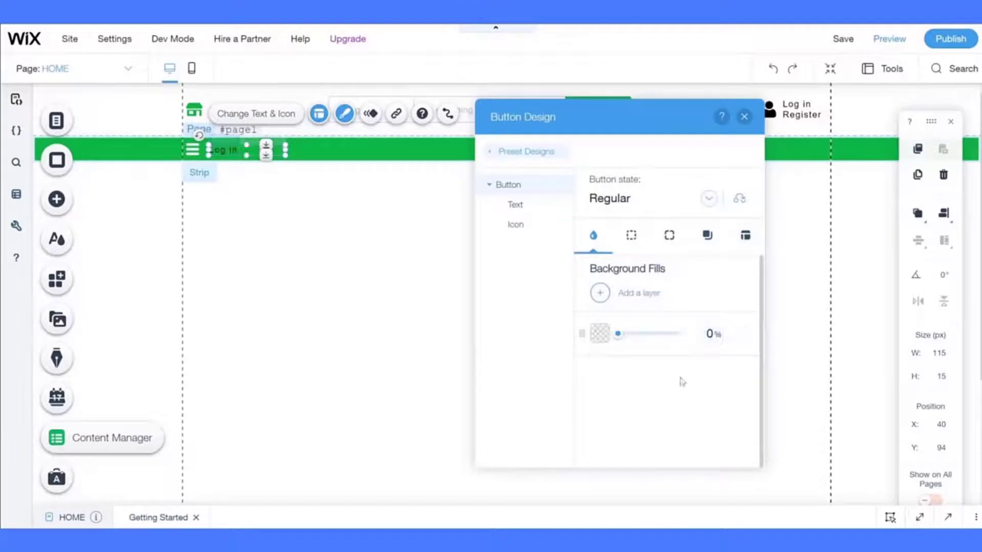
left_click(514, 204)
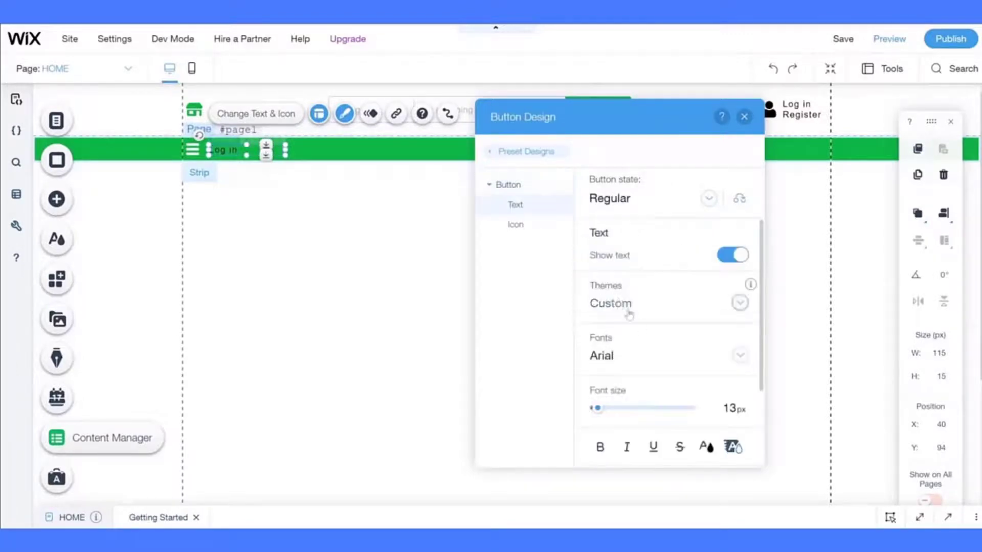
left_click(706, 447)
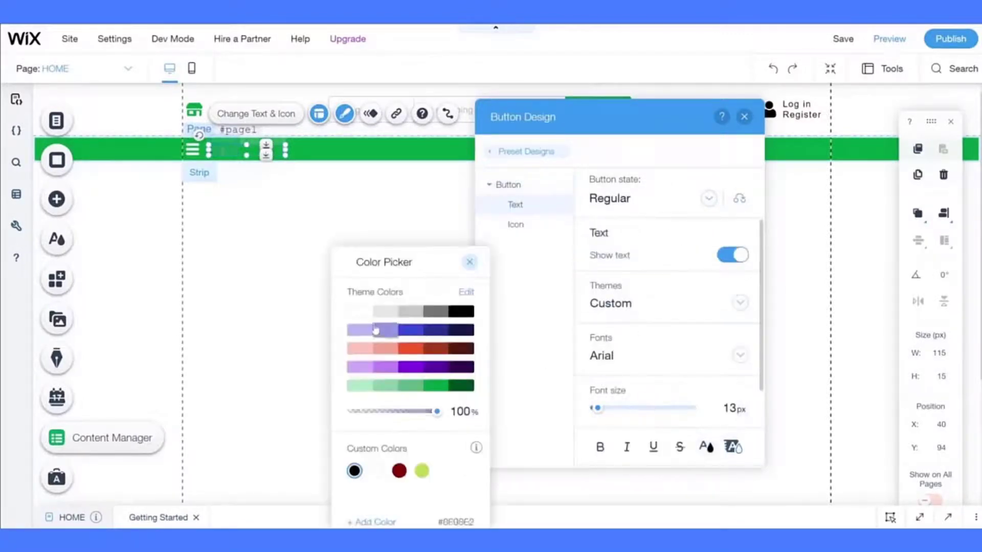
left_click(359, 311)
left_click(560, 248)
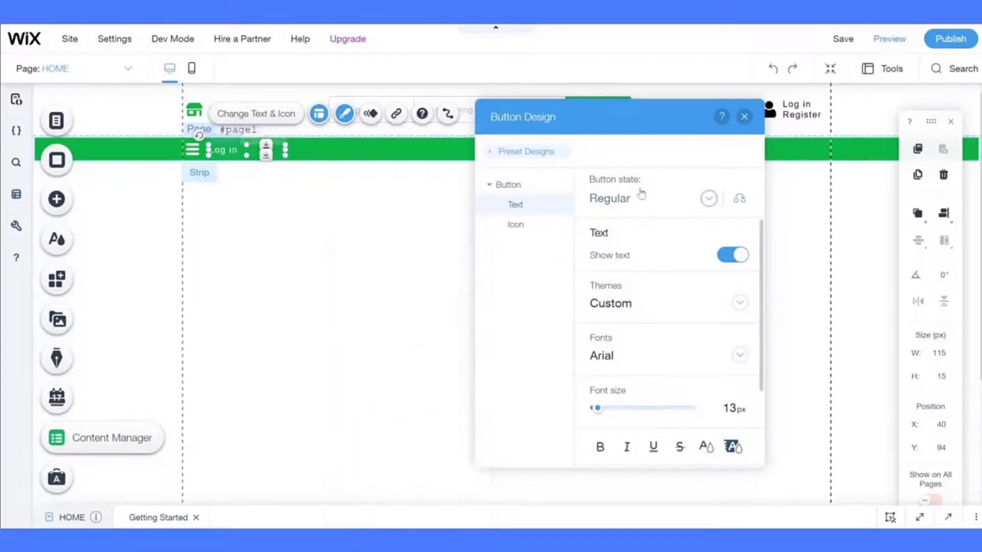
- Make the button's hover-state text dark green
left_click(639, 200)
left_click(634, 222)
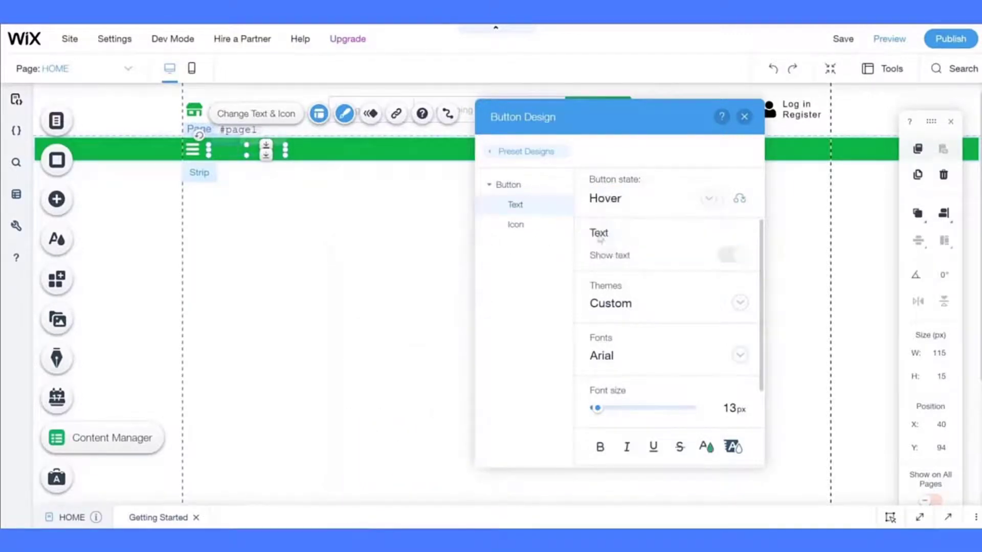
left_click(706, 447)
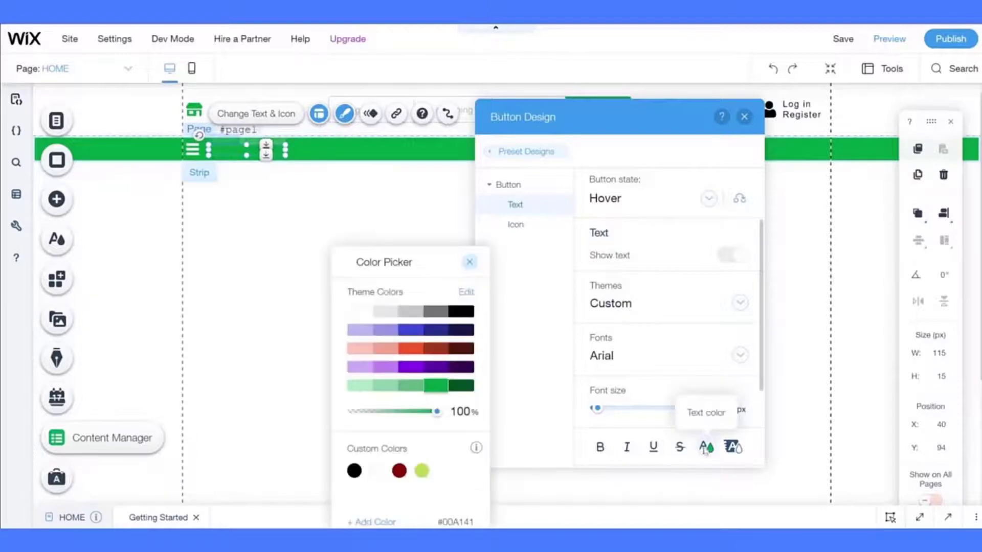
left_click(455, 389)
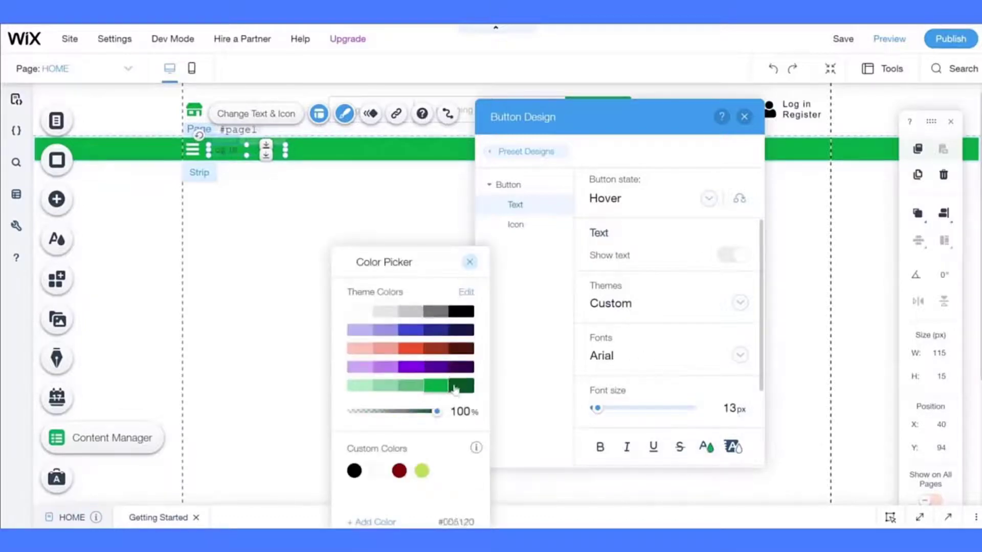
left_click(547, 320)
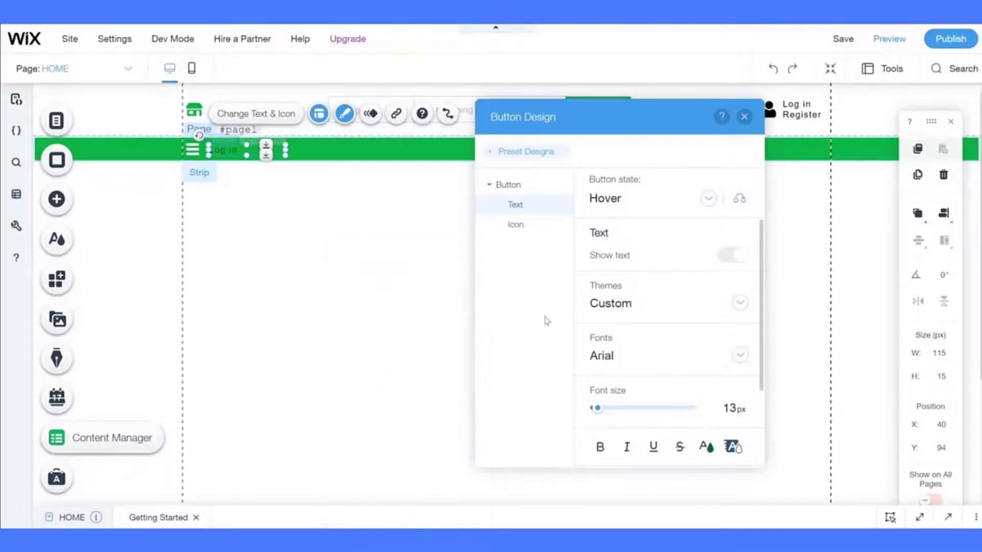
- Change the button label to ALL CATEGORIES
left_click(744, 117)
left_click(241, 122)
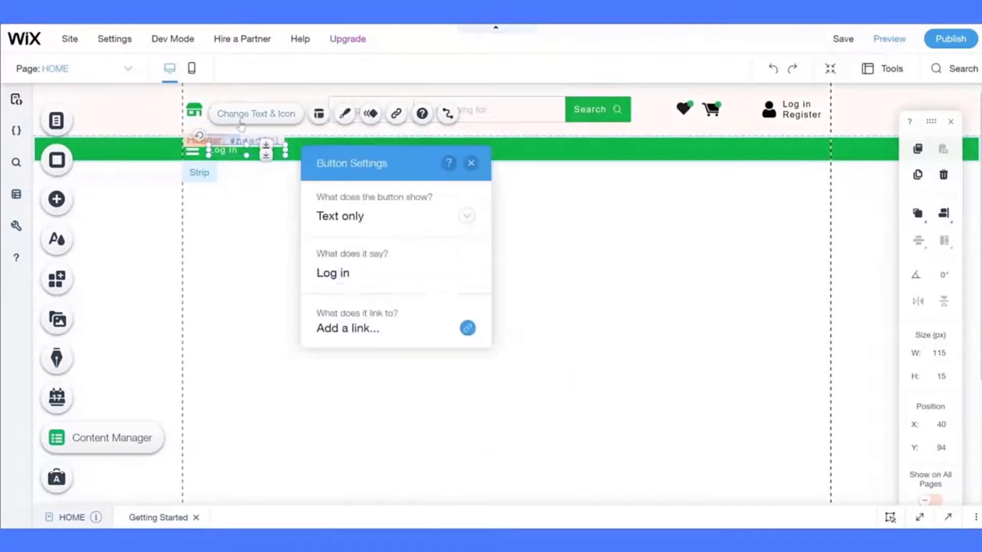
type("ALL")
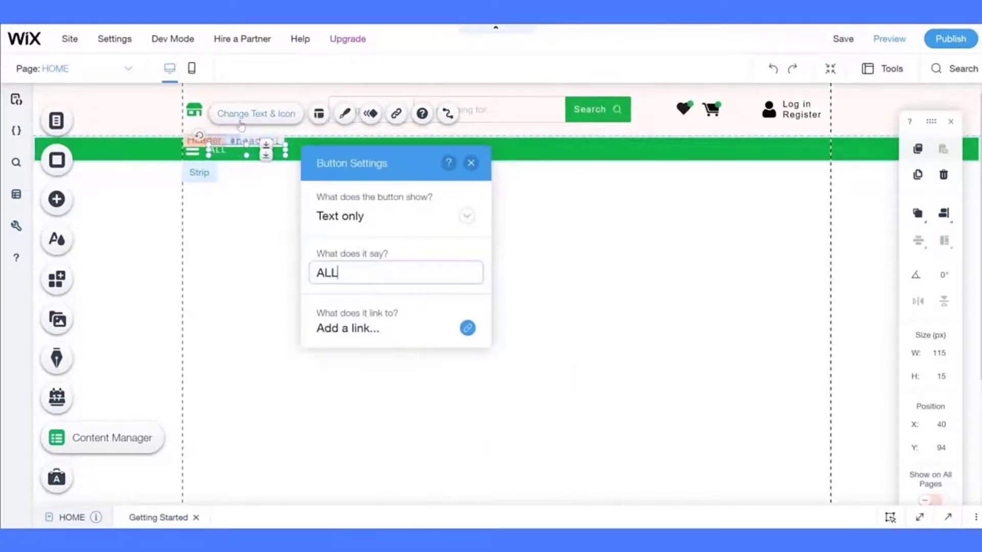
type(" CATEGORIES")
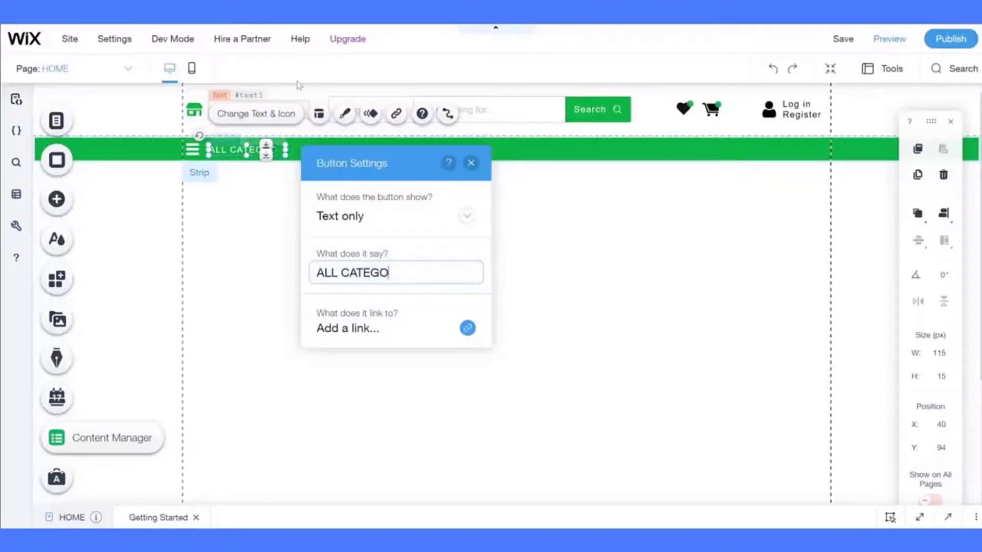
- Set the ALL CATEGORIES button font size to 11 px
left_click(351, 117)
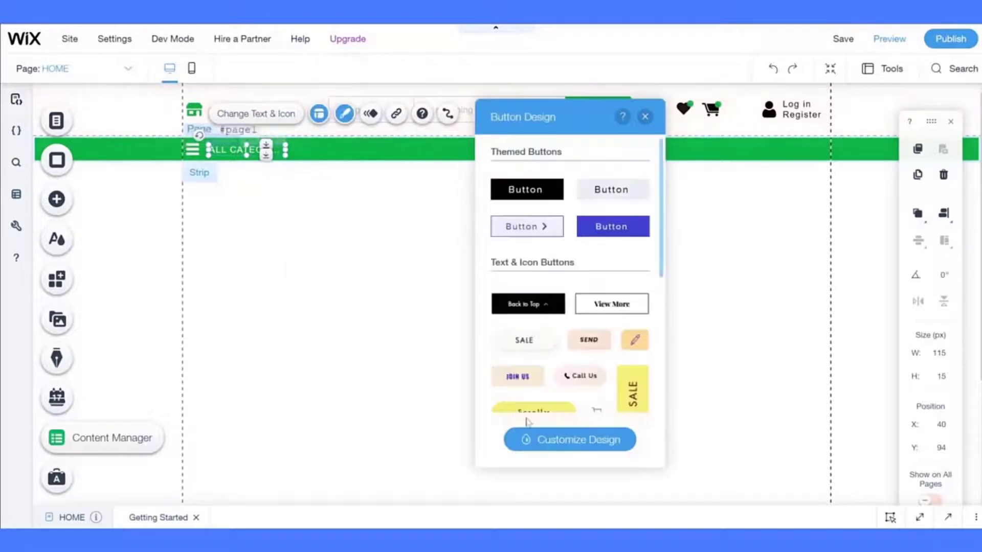
left_click(543, 437)
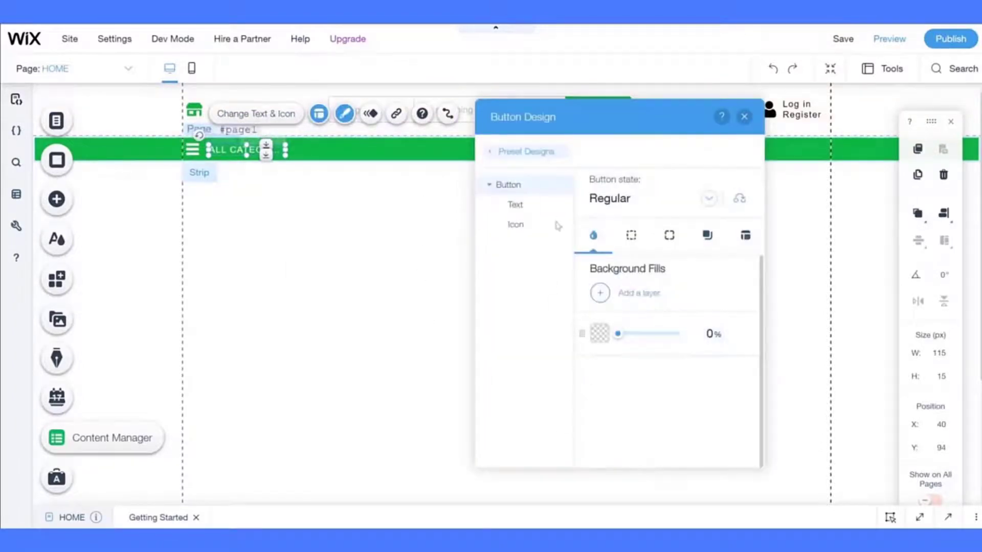
left_click(527, 205)
left_click(729, 407)
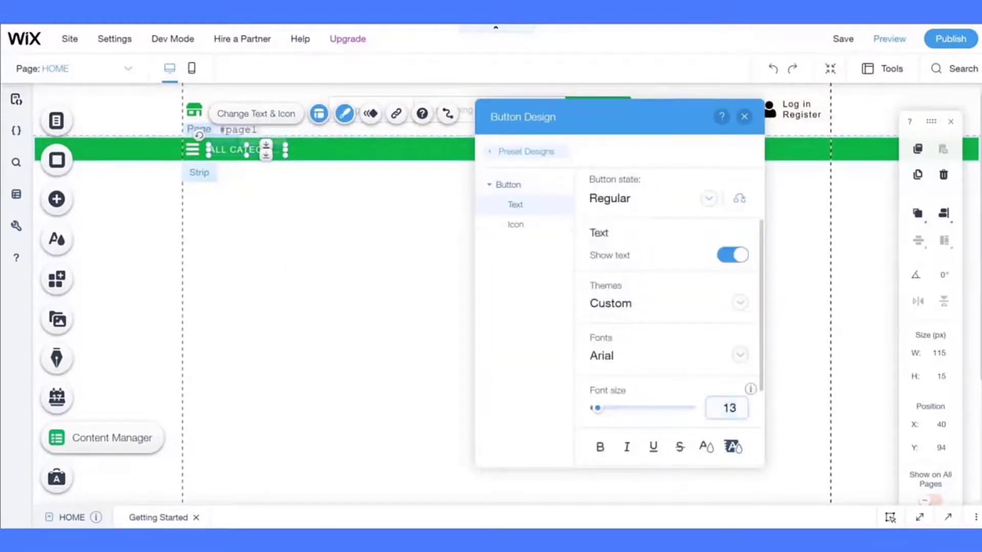
key("BackSpace")
type("1")
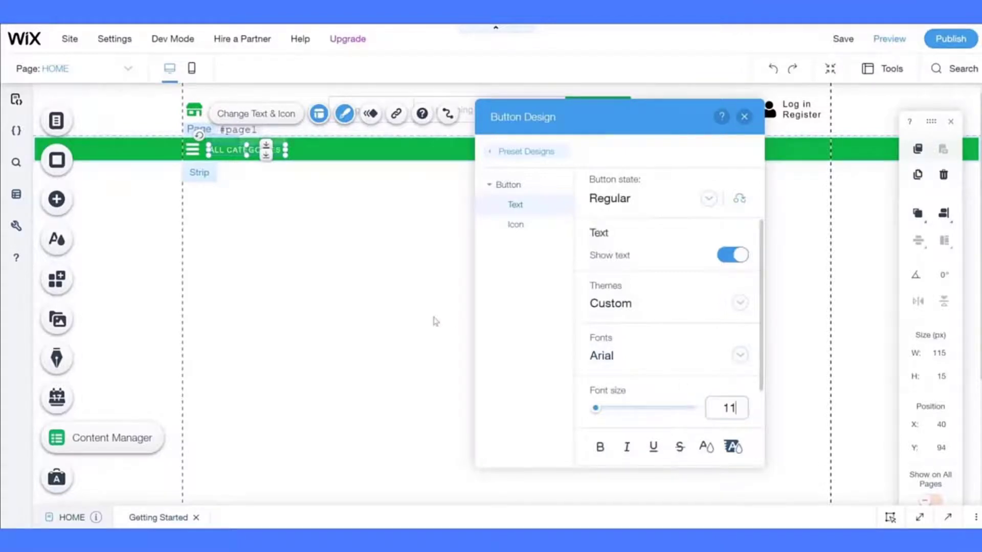
left_click(374, 311)
left_click(256, 147)
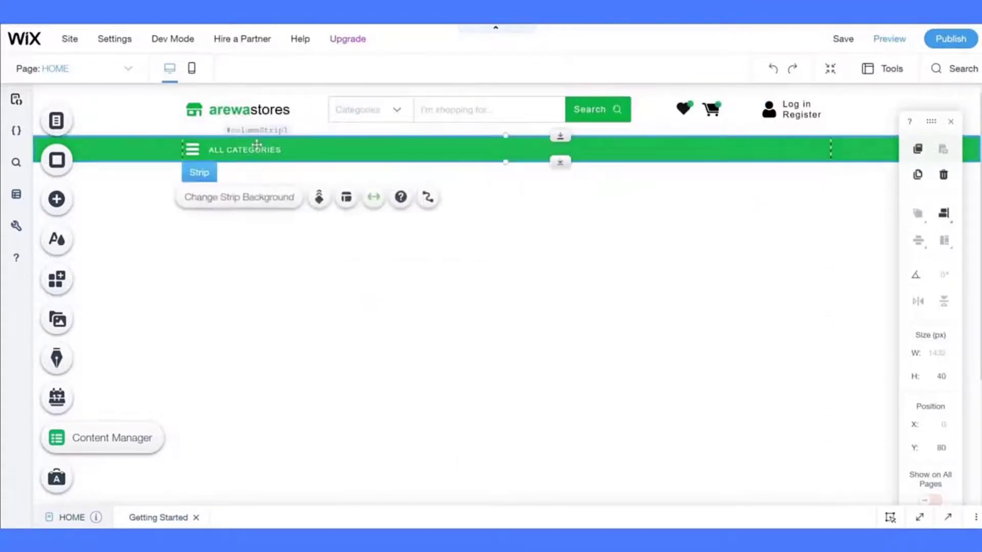
- Widen the ALL CATEGORIES button and align it and the menu icon identically
left_click(267, 149)
left_click_drag(286, 150, 345, 150)
left_click(943, 219)
left_click(914, 242)
left_click(192, 149)
left_click(943, 216)
left_click(915, 242)
left_click(278, 150)
- Duplicate ALL CATEGORIES into a TODAY DEALS button and narrow it to fit
left_click(918, 175)
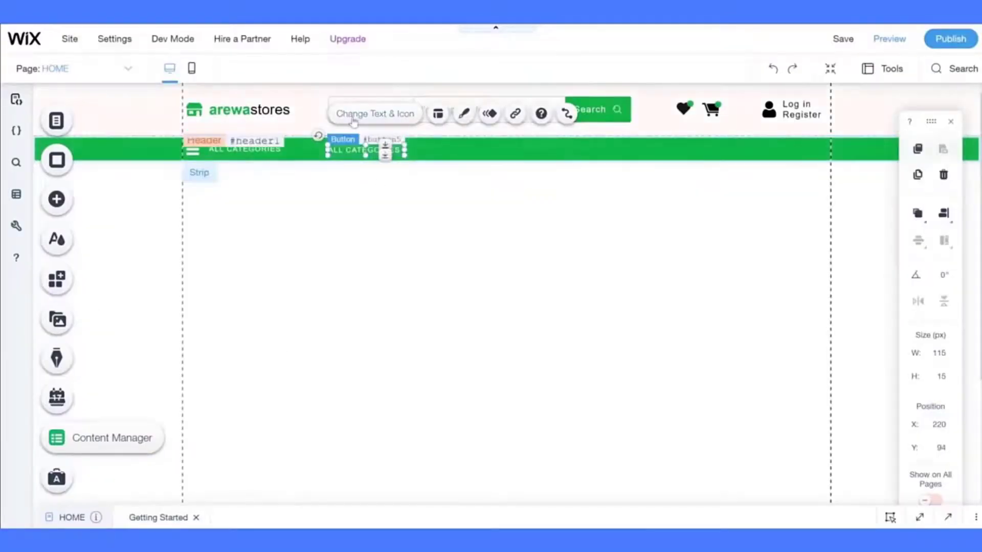
left_click(375, 113)
type("TODAY DEALS")
left_click(590, 163)
left_click(438, 167)
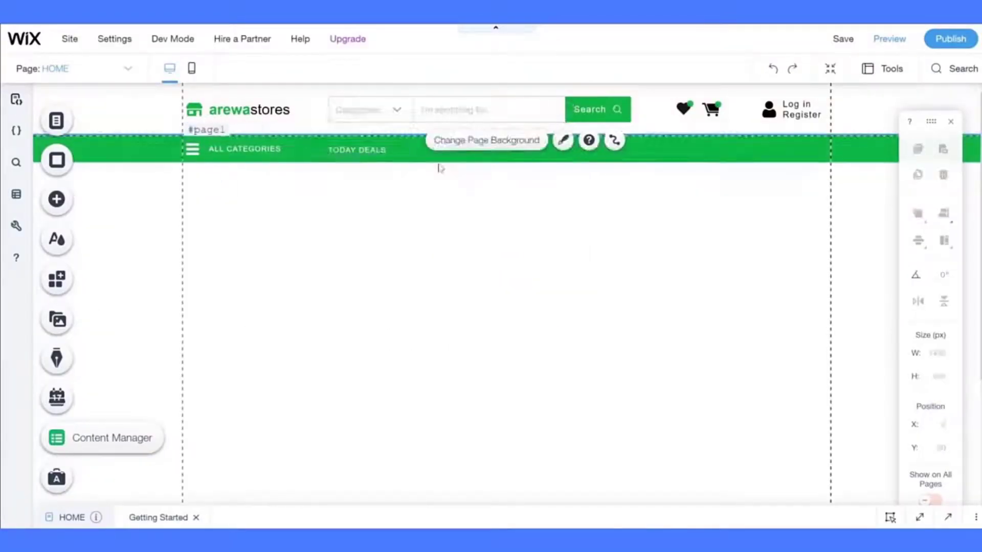
left_click(387, 149)
mouse_move(404, 150)
left_mouse_down()
mouse_move(348, 164)
mouse_move(399, 152)
left_mouse_up()
- Add an ELECTRONICS button as a copy right of TODAY DEALS
left_click(918, 175)
left_click_drag(399, 152, 400, 152)
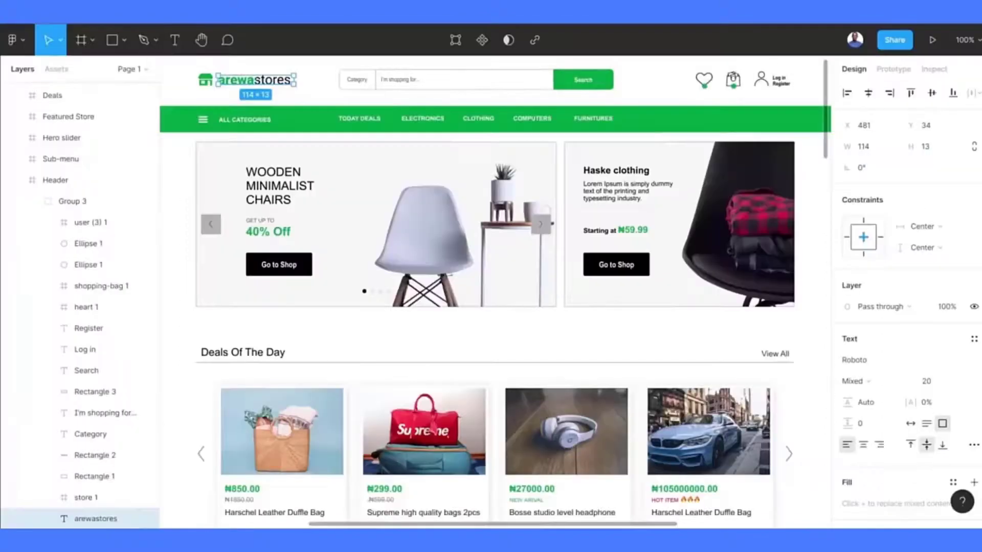
left_click(441, 114)
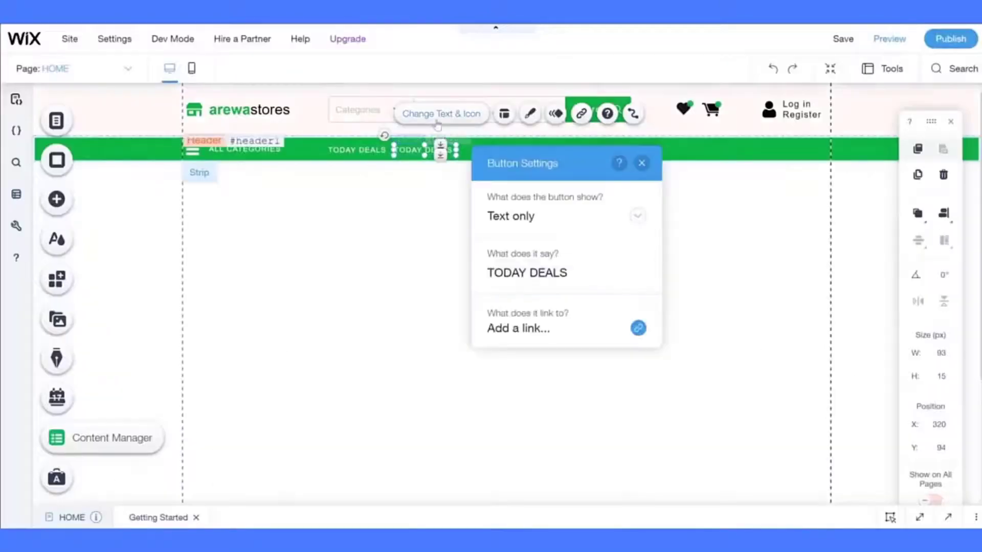
left_click(441, 113)
left_click(442, 114)
type("ELECTRONICS")
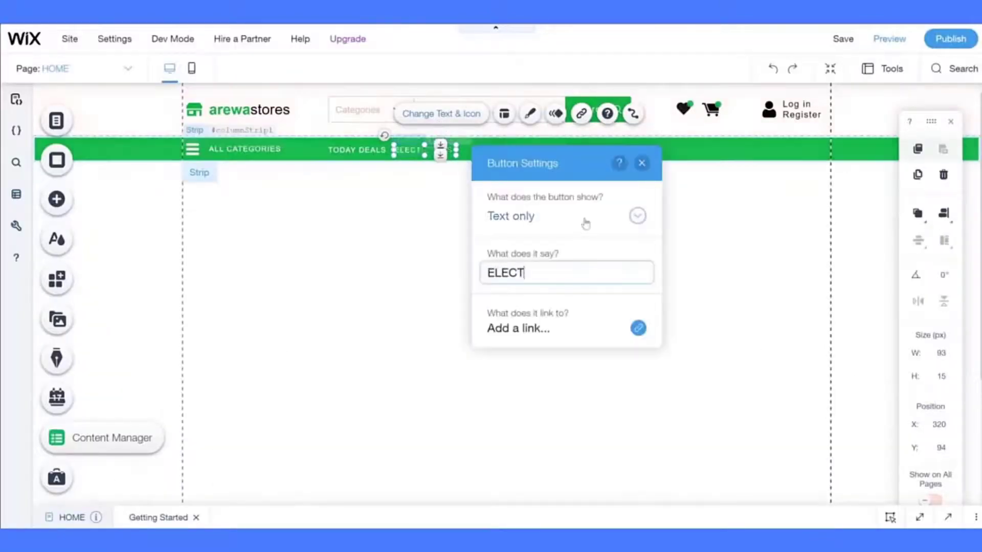
left_click(641, 162)
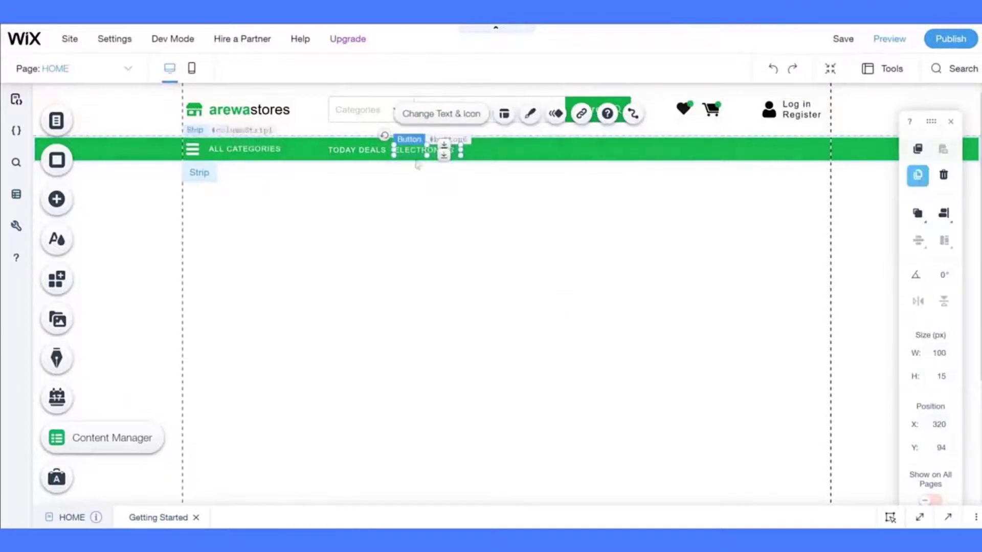
- Add a CLOTHINGS button right of ELECTRONICS and widen it slightly
left_click(918, 175)
left_click_drag(412, 153, 477, 150)
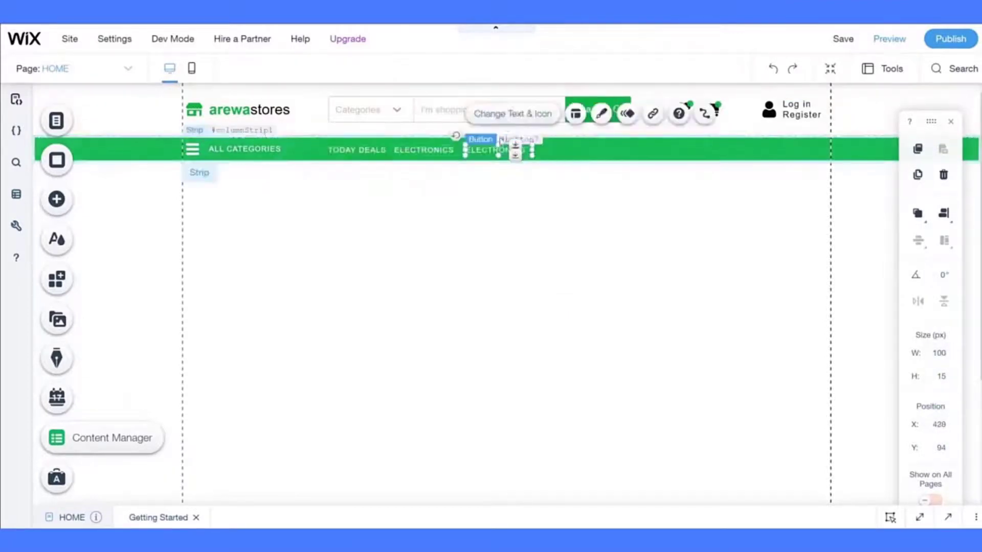
left_click(512, 113)
type("COMPUTERS")
key("ctrl+a")
type("CLOTHINGS")
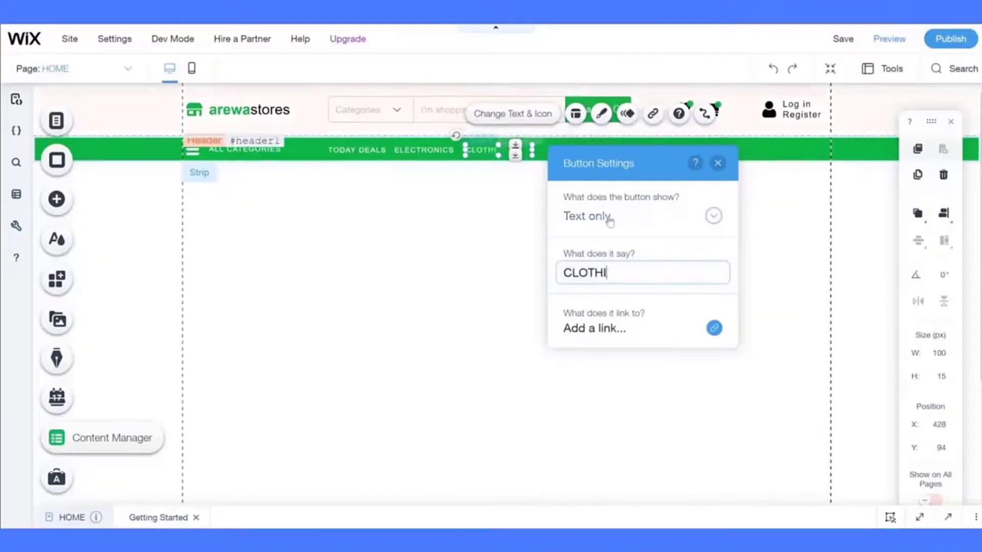
left_click(717, 162)
left_click_drag(518, 150, 556, 149)
- Add COMPUTERS and FURNITURES buttons as copies, widening each to fit
left_click(918, 174)
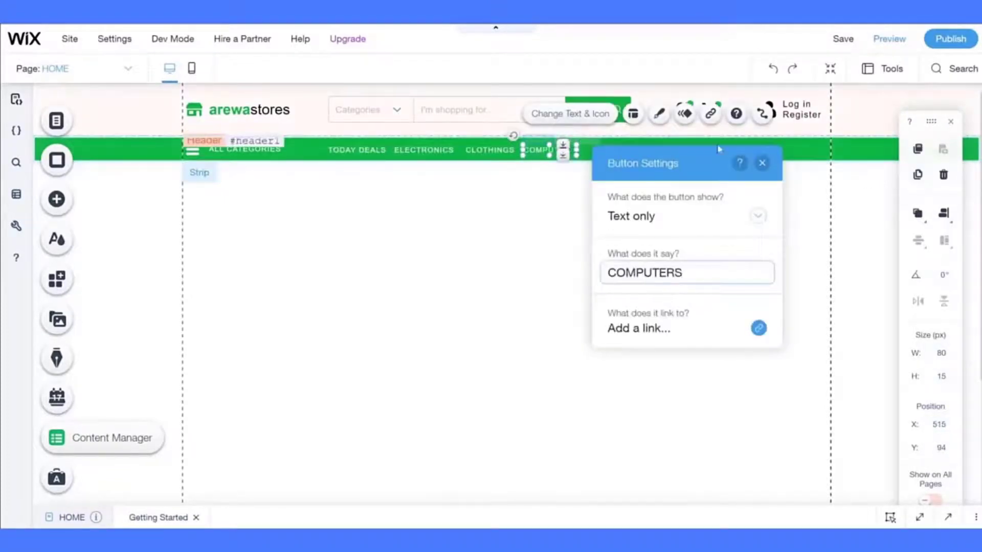
left_click(762, 163)
left_click_drag(576, 149, 599, 150)
left_click(918, 175)
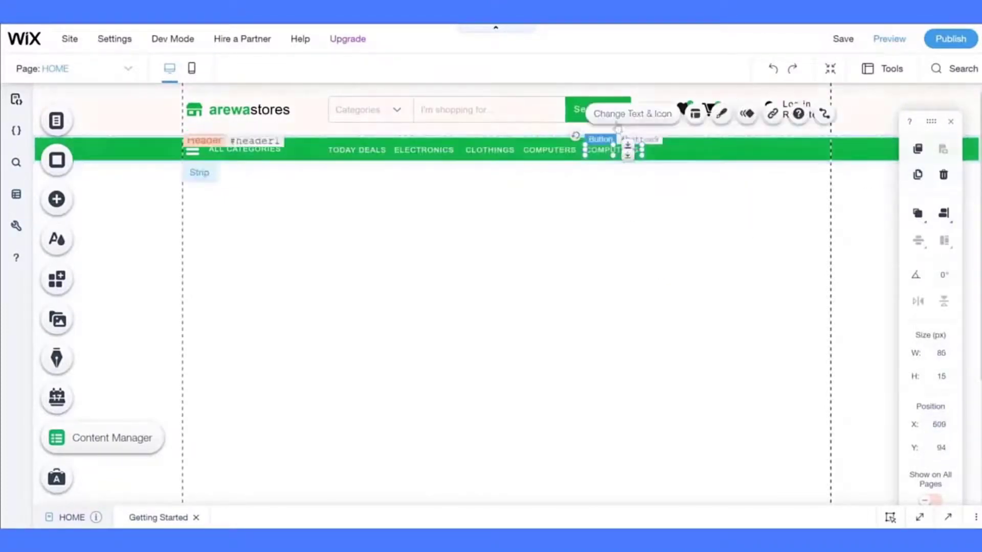
left_click(619, 115)
type("FURNITURES")
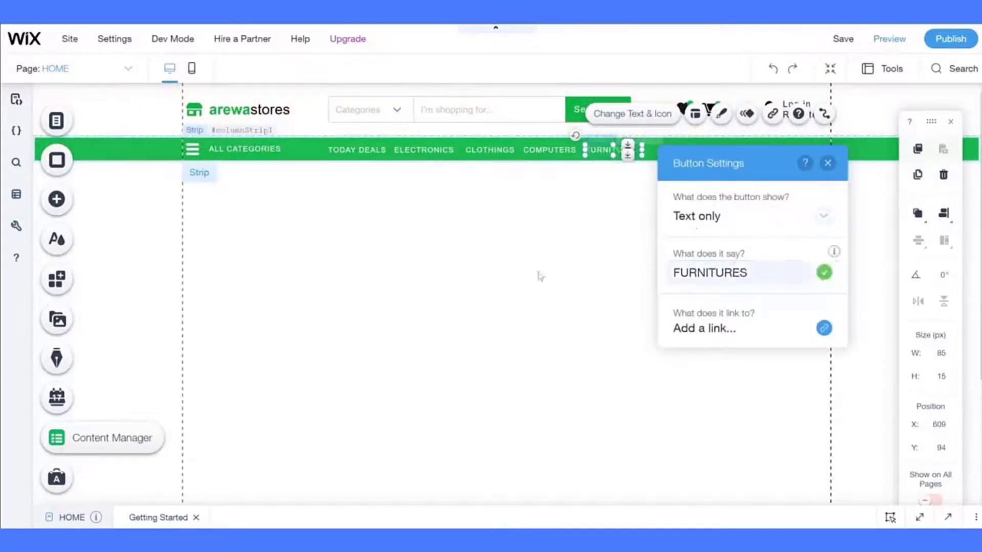
left_click(541, 275)
left_click(603, 152)
left_click_drag(642, 149, 647, 150)
- Shift the ELECTRONICS, CLOTHINGS, COMPUTERS and FURNITURES links right along the bar
left_click(548, 153, "shift")
left_click(492, 152, "shift")
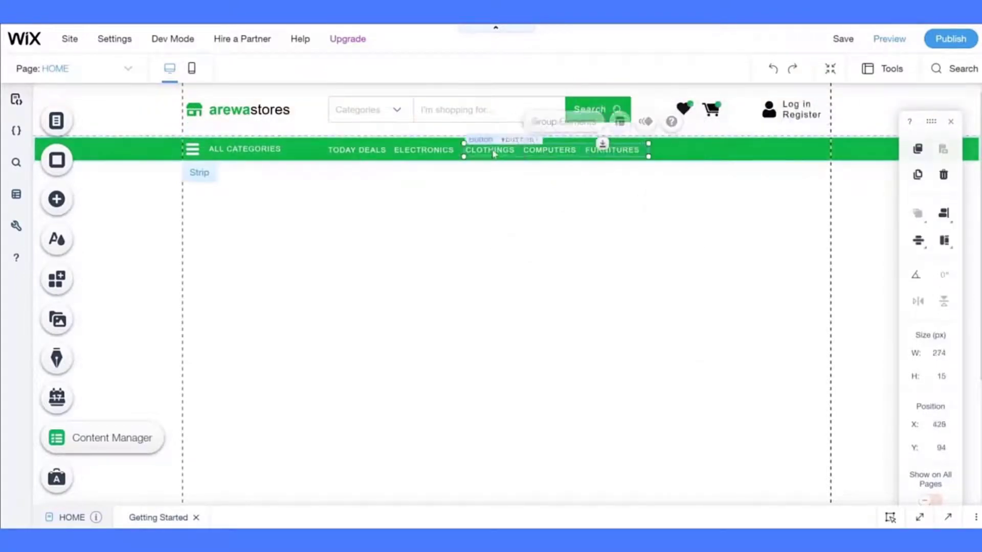
left_click(435, 151, "shift")
left_click(365, 152, "shift")
mouse_move(942, 214)
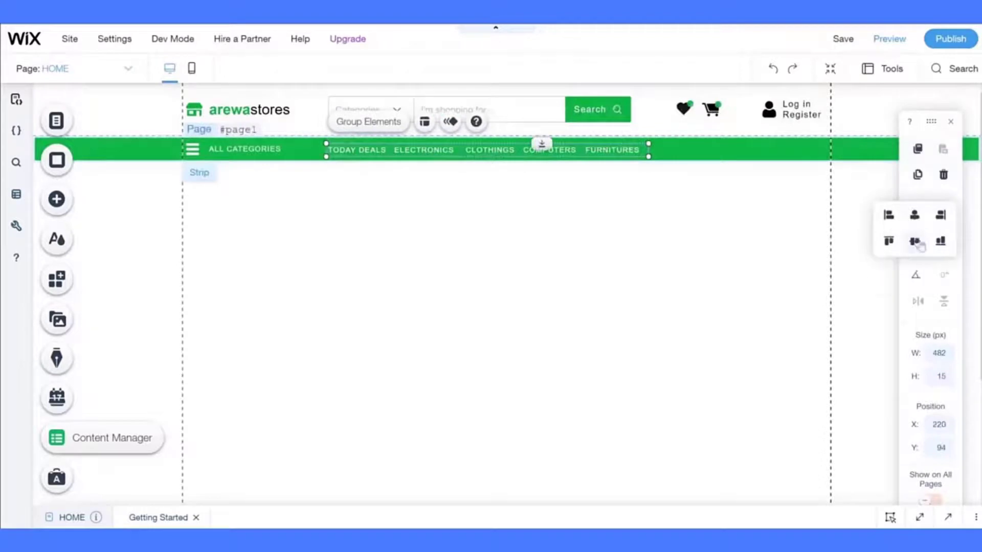
mouse_move(914, 248)
left_click(440, 176)
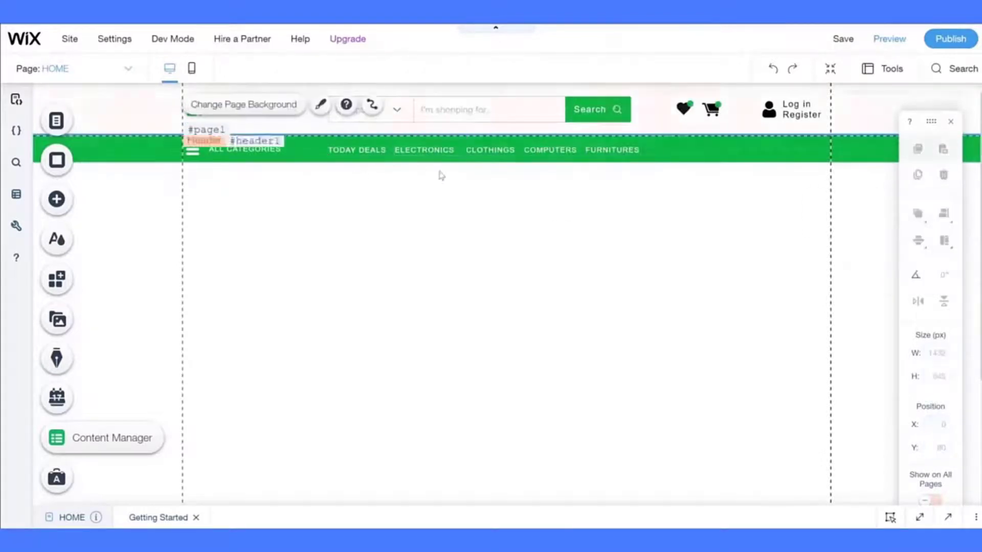
left_click_drag(362, 150, 362, 150)
left_click(437, 153)
left_click(491, 151, "shift")
left_click(548, 151, "shift")
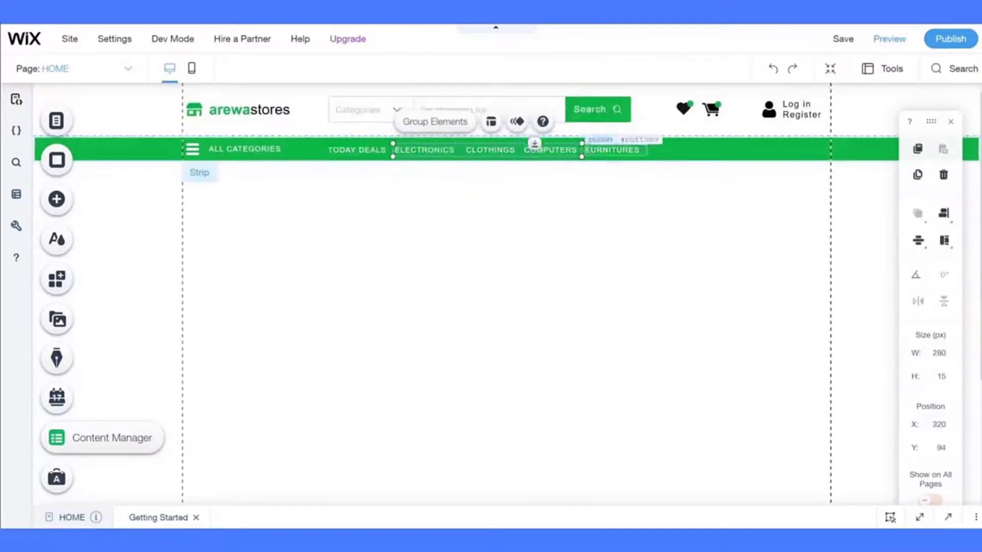
left_click(606, 151, "shift")
left_click_drag(607, 151, 641, 151)
- Distribute the five category links horizontally and save the site
left_click(396, 152)
left_click(443, 151)
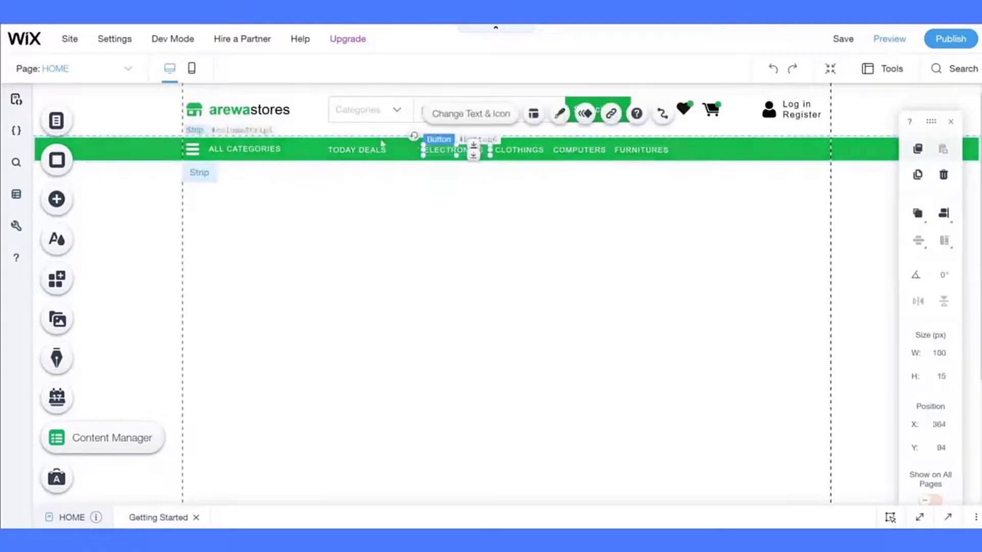
left_click(376, 150, "shift")
left_click(519, 151, "shift")
left_click(580, 152, "shift")
left_click(639, 152, "shift")
mouse_move(917, 241)
left_click(881, 233)
left_click(719, 255)
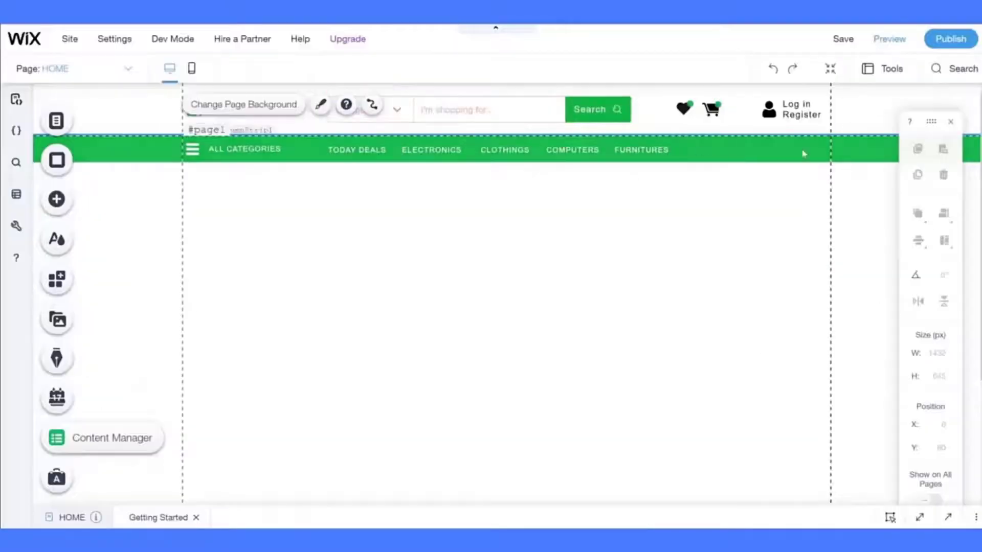
left_click(844, 39)
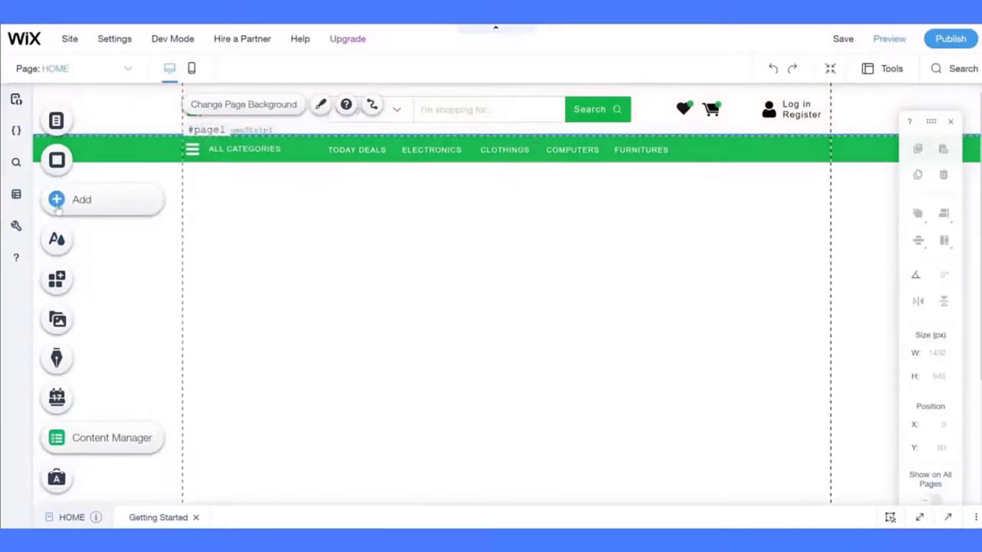
- Add the Fresh Market box slideshow below the menu bar
left_click(160, 201)
left_click(122, 257)
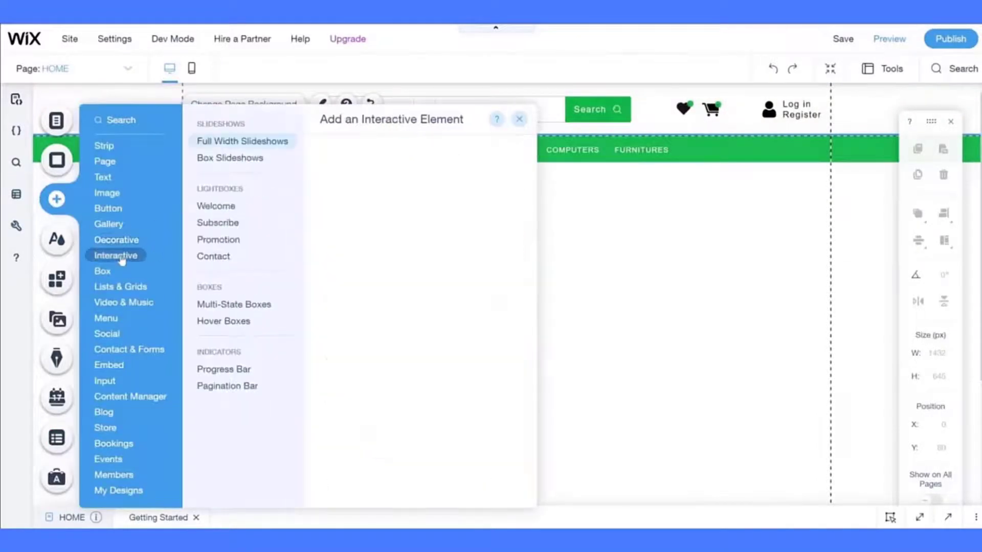
left_click(248, 159)
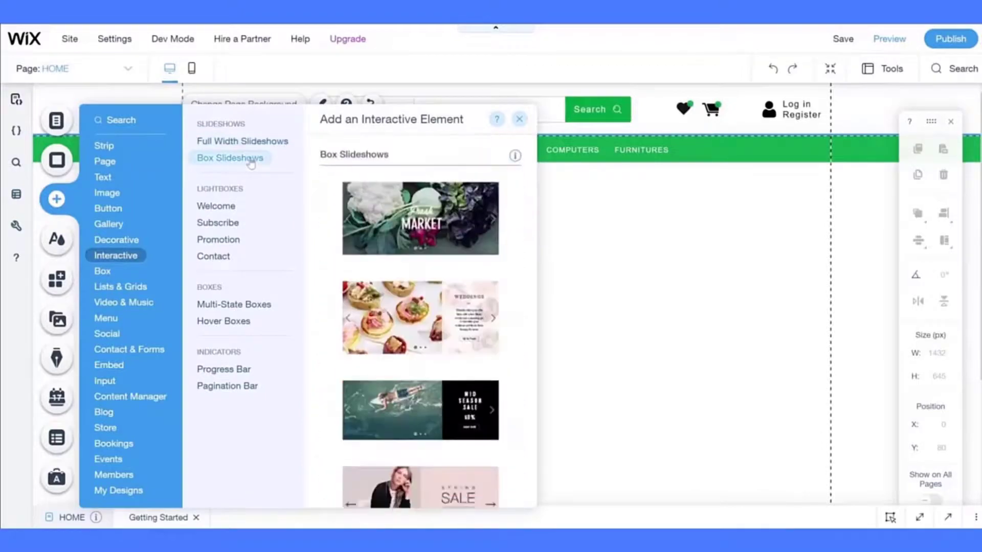
left_click(421, 219)
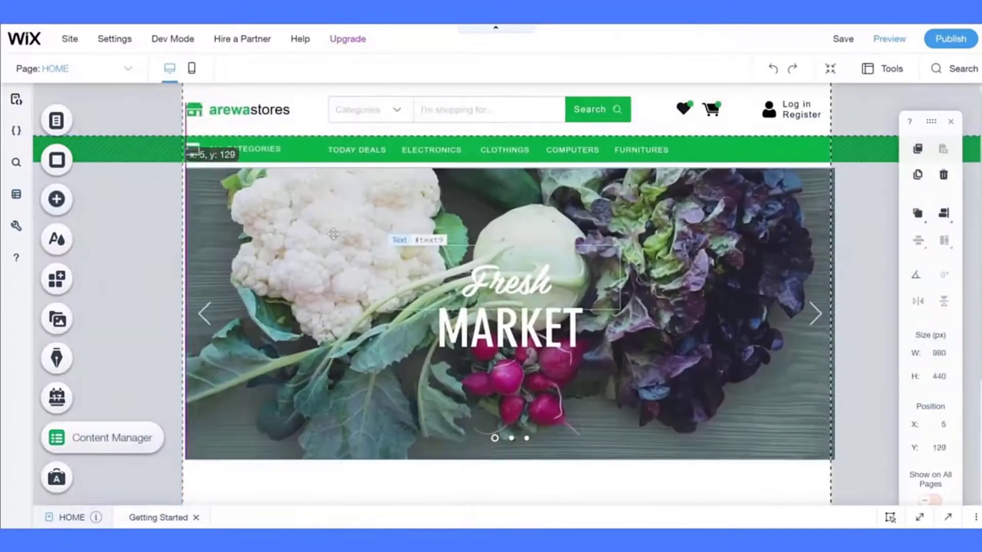
left_click(710, 483)
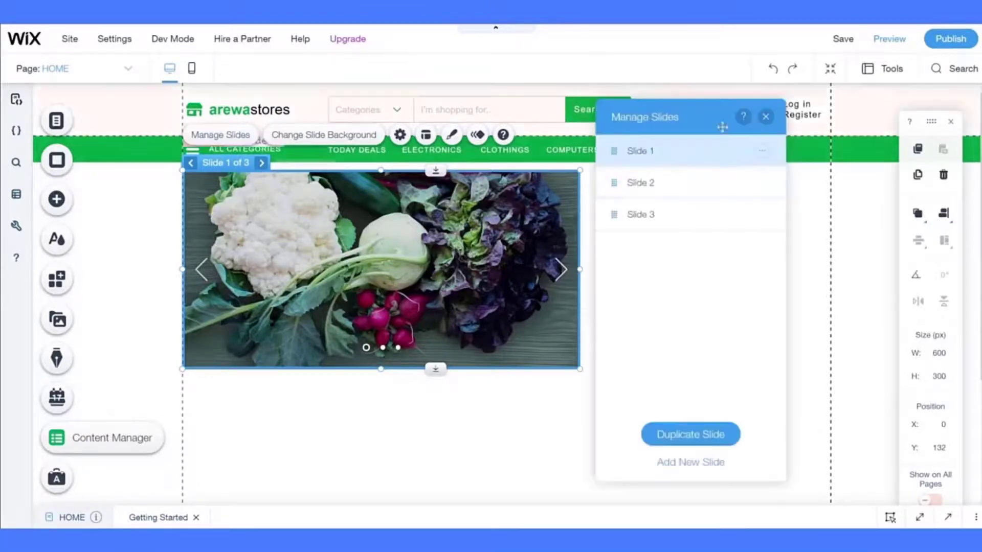
- Delete the extra slides and give the remaining slide a grey background
left_click(763, 182)
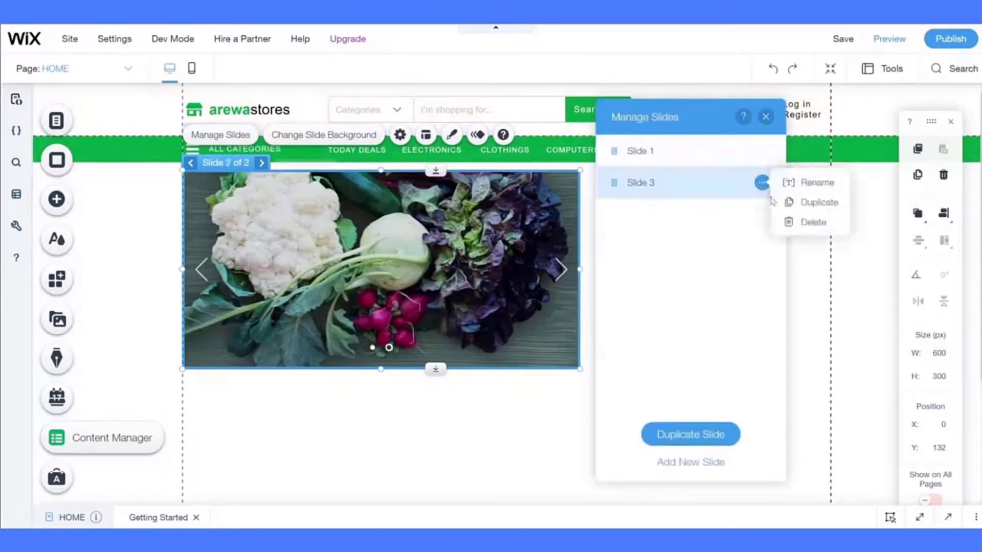
left_click(812, 221)
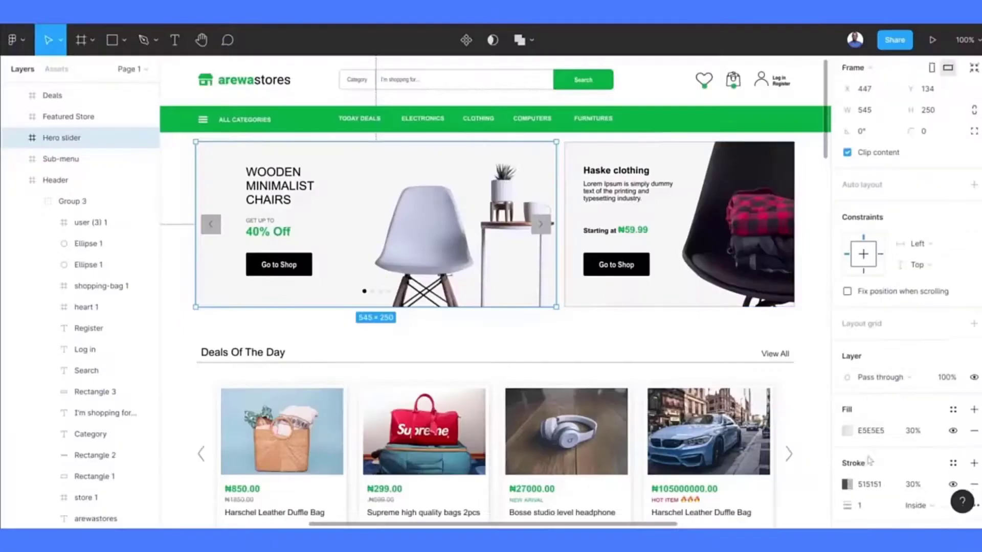
left_click(870, 430)
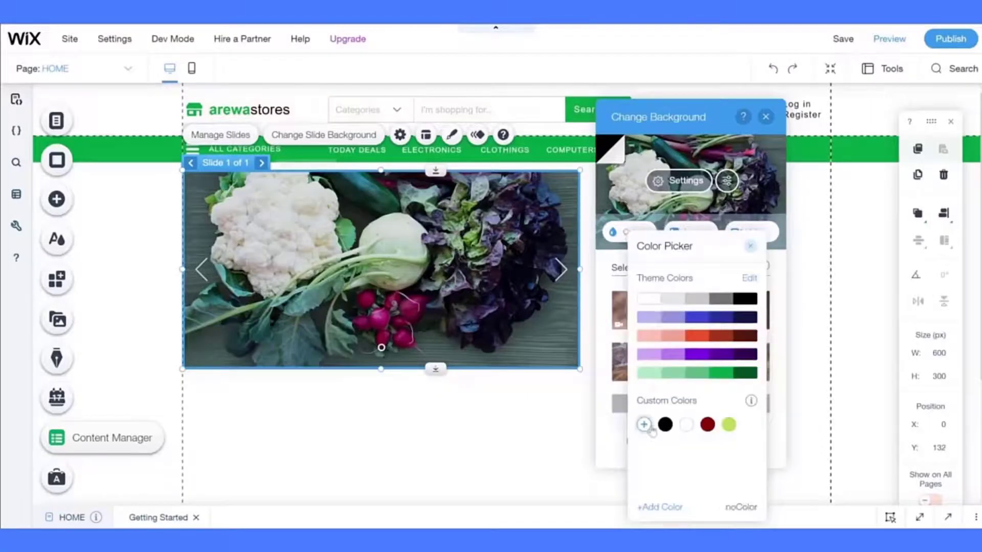
left_click(645, 424)
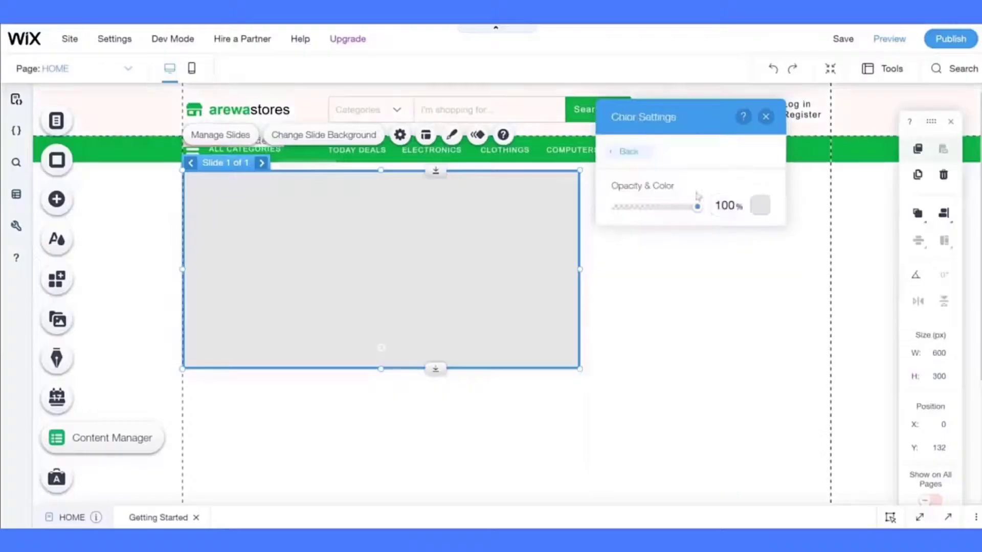
left_click(382, 170)
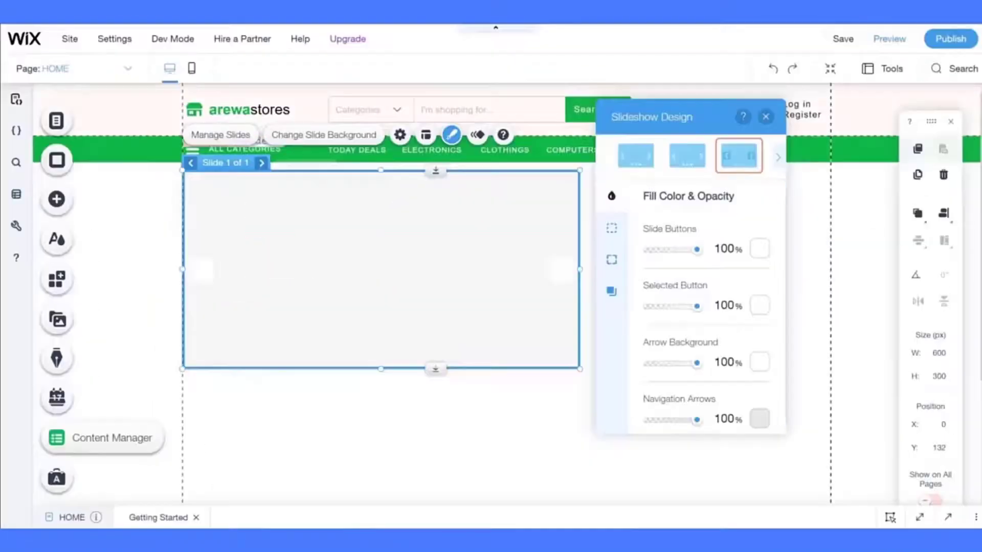
- Make the slide dots, current-slide dot, arrow background and arrows grey
left_click(758, 248)
left_click(772, 249)
left_click(827, 194)
left_click(758, 308)
left_click(850, 307)
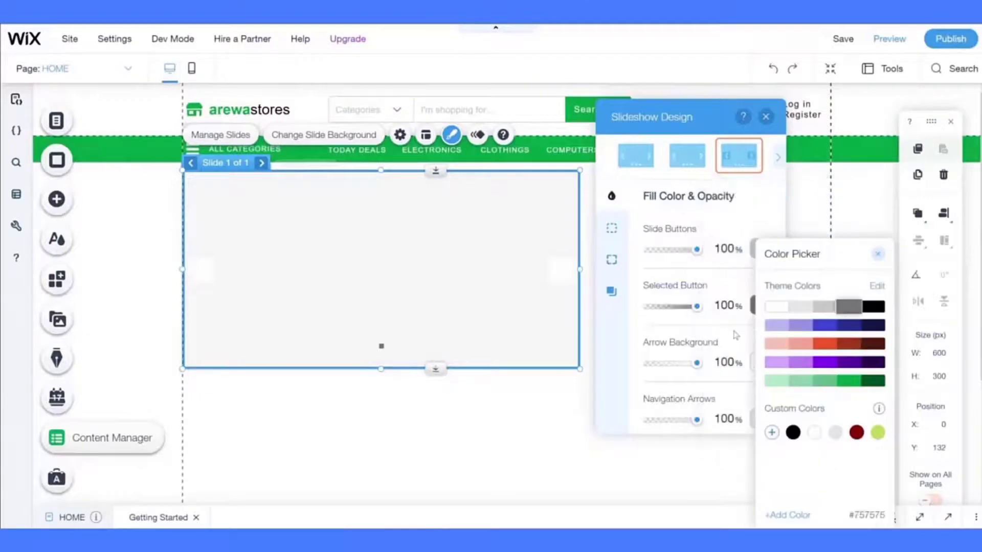
left_click(754, 360)
left_click(802, 307)
left_click(754, 416)
left_click(850, 307)
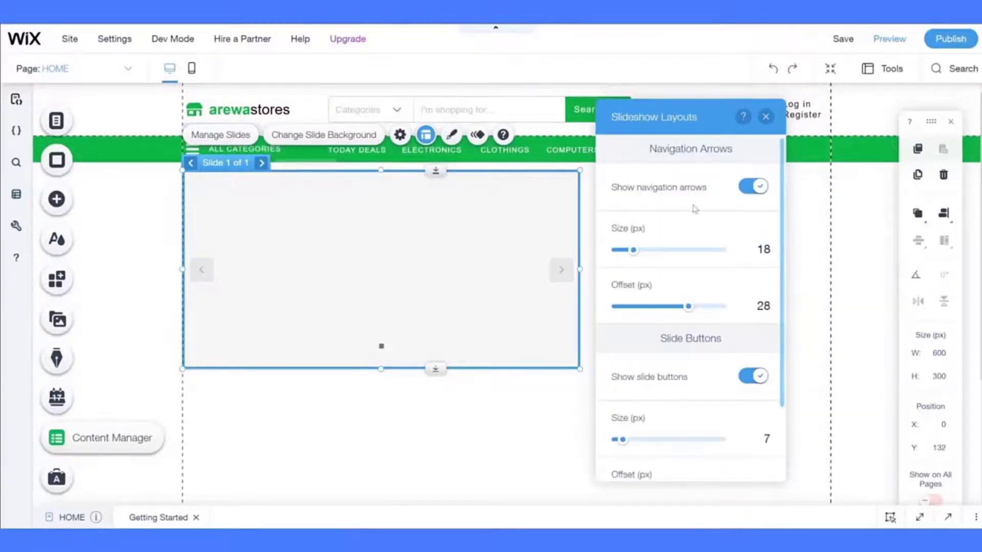
- Set arrow size 15 and offset 25, slide dot size 6 and offset 25
type("15")
left_click(763, 306)
type("25")
scroll(758, 404, "down", 2)
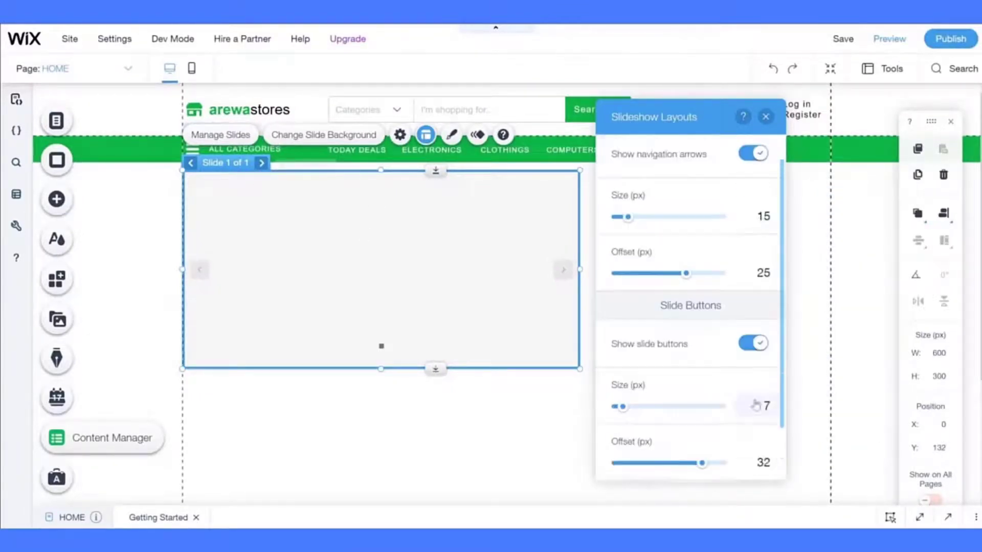
left_click(759, 399)
type("6")
left_click(760, 449)
type("25")
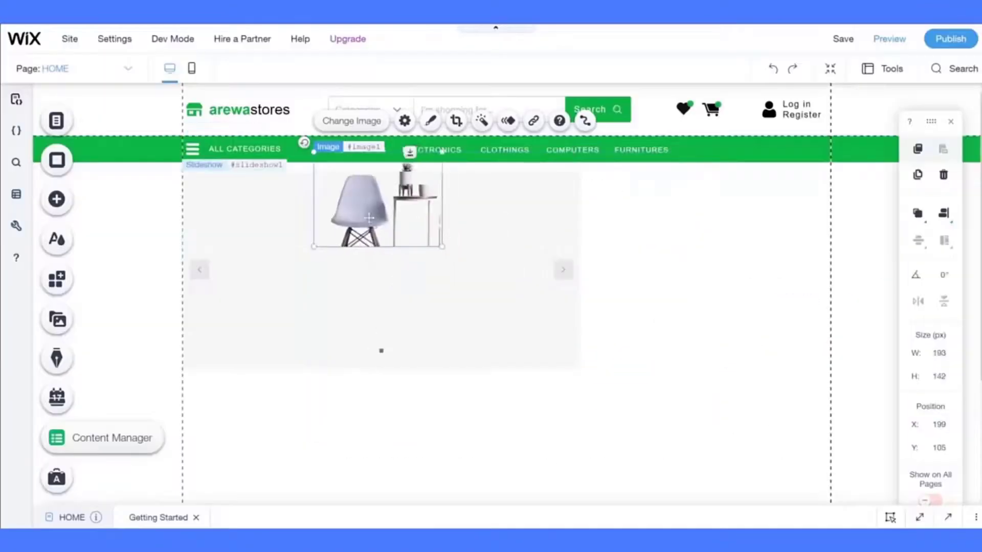
- Move the white chair photo lower and enlarge it to fill the slide
left_click_drag(376, 202, 454, 320)
left_click_drag(517, 274, 596, 175)
left_click(670, 308)
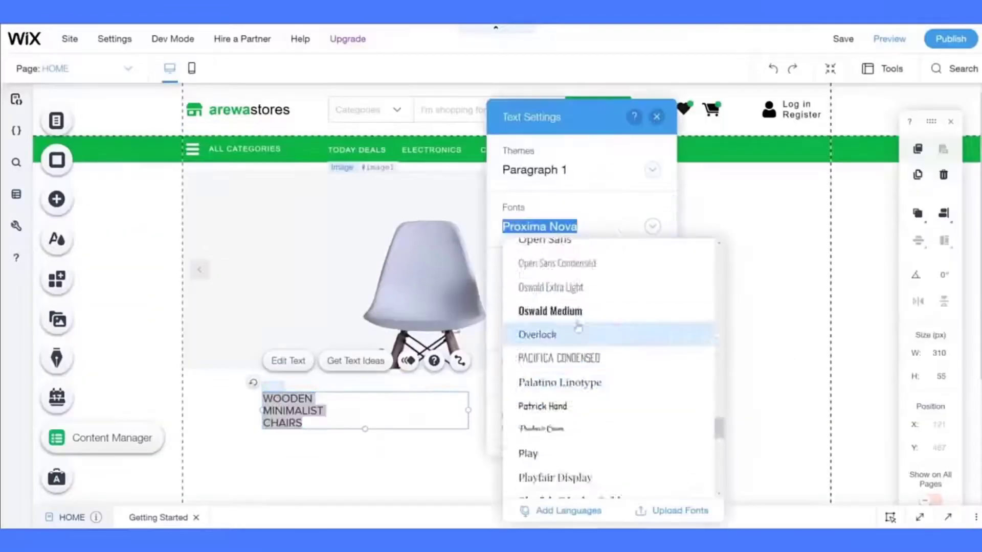
- Set the WOODEN MINIMALIST CHAIRS heading to Arial and move it onto the slide
scroll(580, 329, "up", 5)
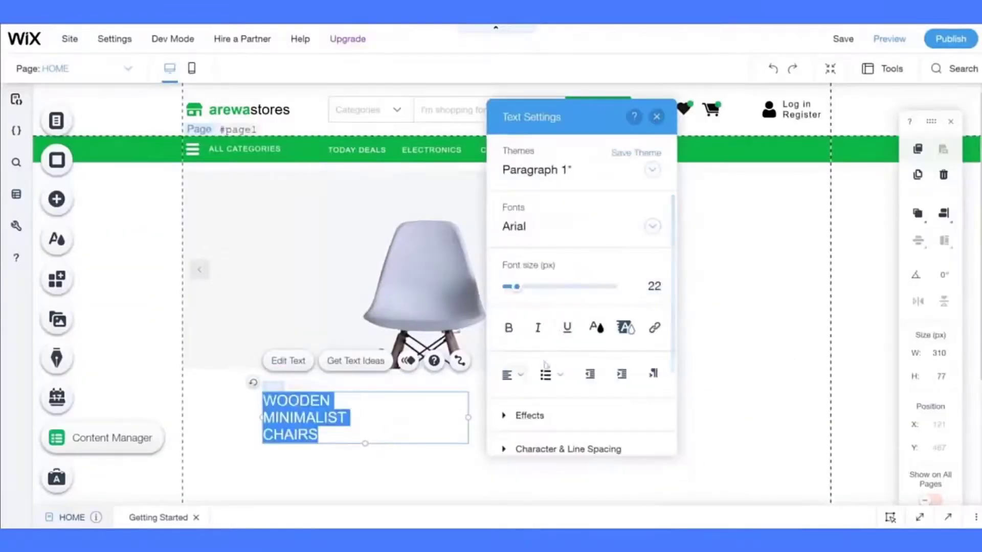
left_click(778, 344)
left_click_drag(396, 417, 390, 417)
left_click_drag(317, 419, 275, 285)
- Duplicate the heading into a grey, 10 px 'GET UP TO' line below it
key("ctrl+d")
double_click(275, 285)
type("GET UP TO")
key("ctrl+a")
left_click(552, 327)
left_click(529, 216)
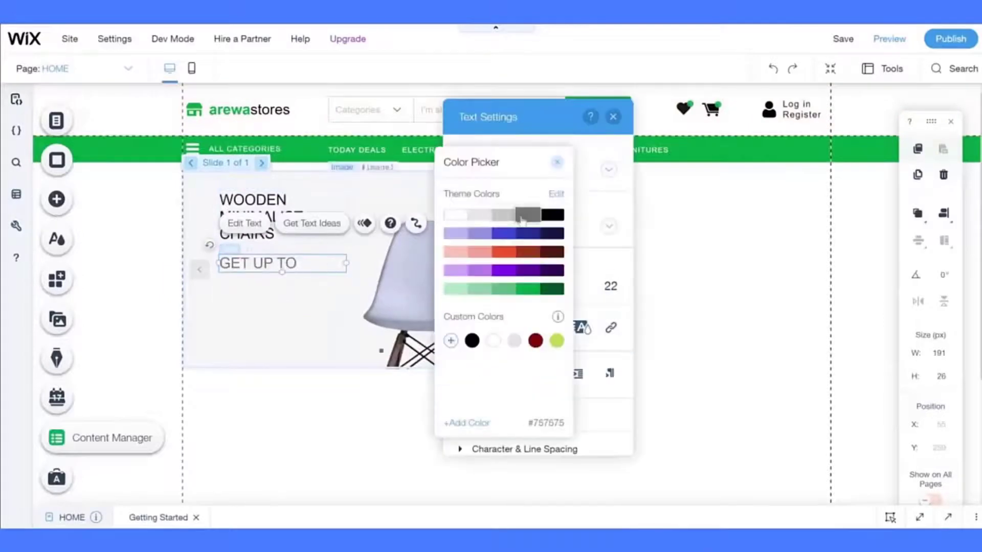
double_click(610, 286)
type("10")
left_click(612, 117)
left_click(268, 287)
left_click_drag(230, 256, 251, 266)
- Set the '40% Off' line to 20 px
left_click(240, 252)
left_click(279, 294)
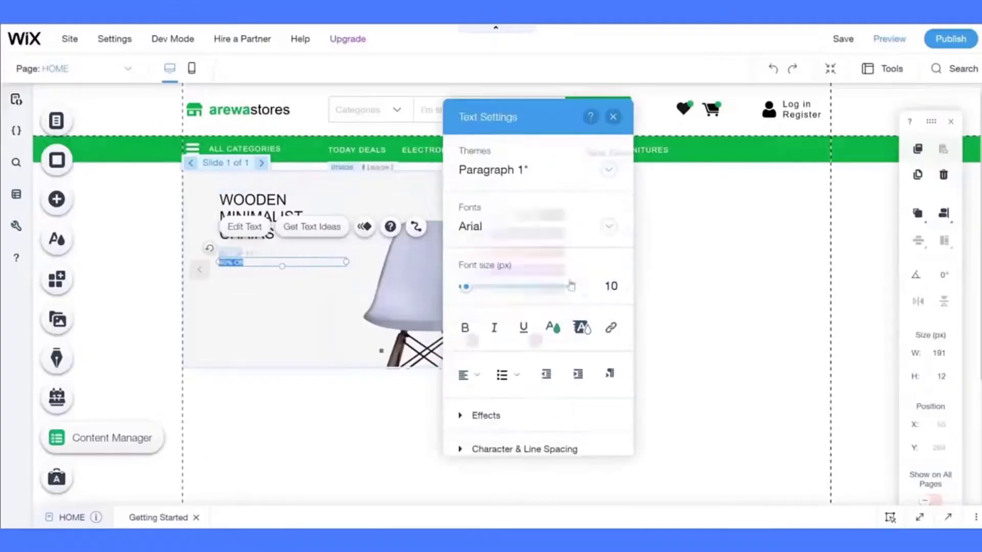
double_click(610, 285)
type("20")
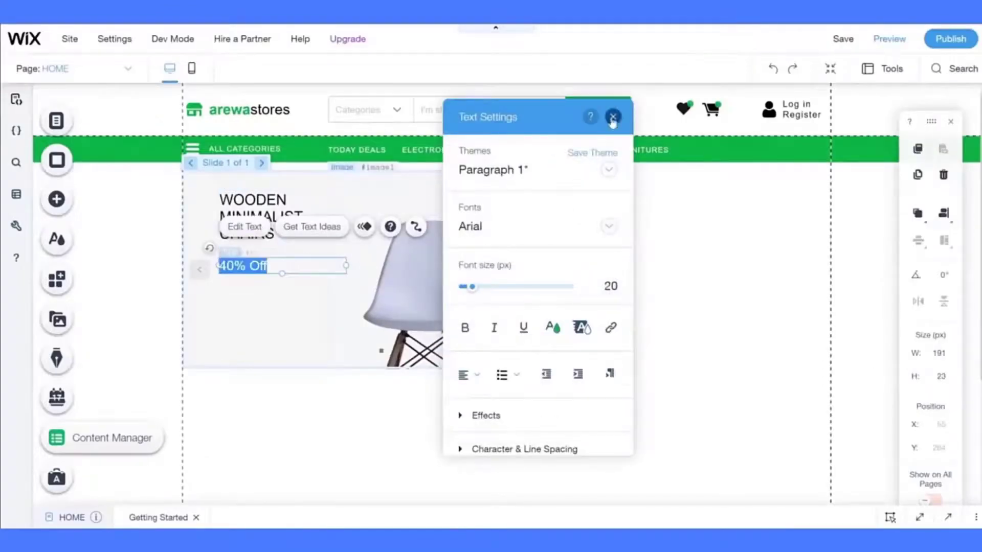
left_click(612, 117)
left_click(258, 261)
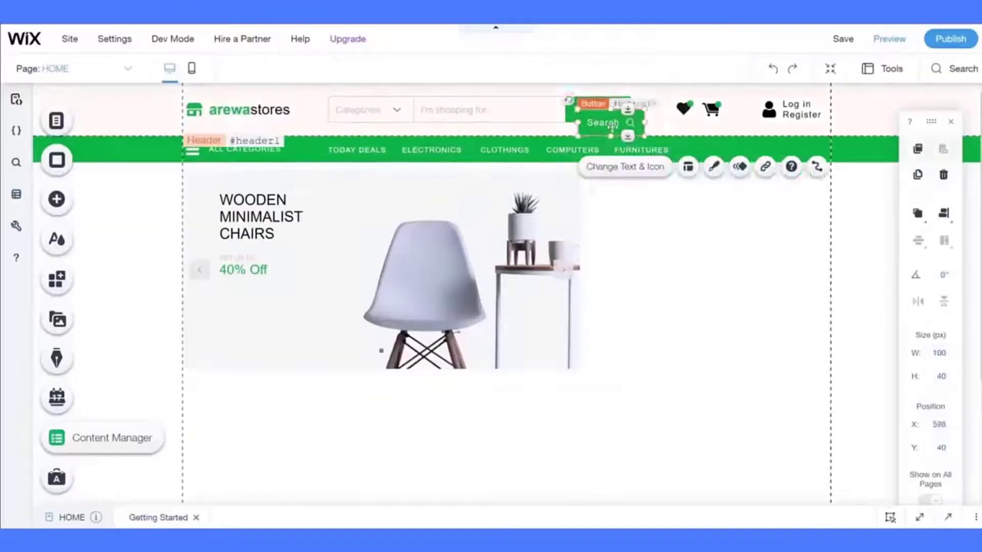
- Paste the header button onto the slide as a text-only 'Go to shop' button with 0 corner radius
key("ctrl+v")
left_click(355, 261)
left_click(756, 233)
left_click(683, 306)
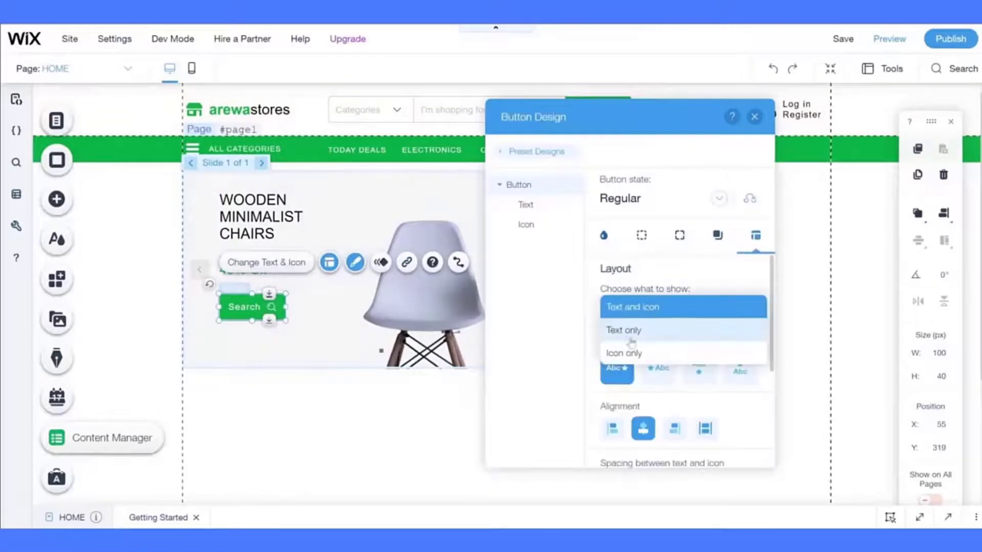
type("gO")
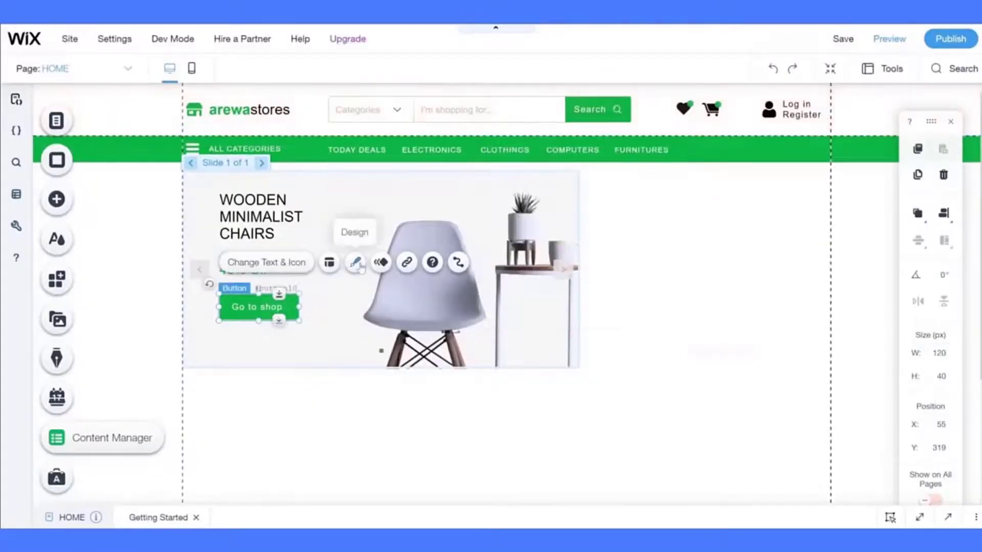
left_click(356, 262)
left_click(679, 234)
left_click(630, 407)
type("0")
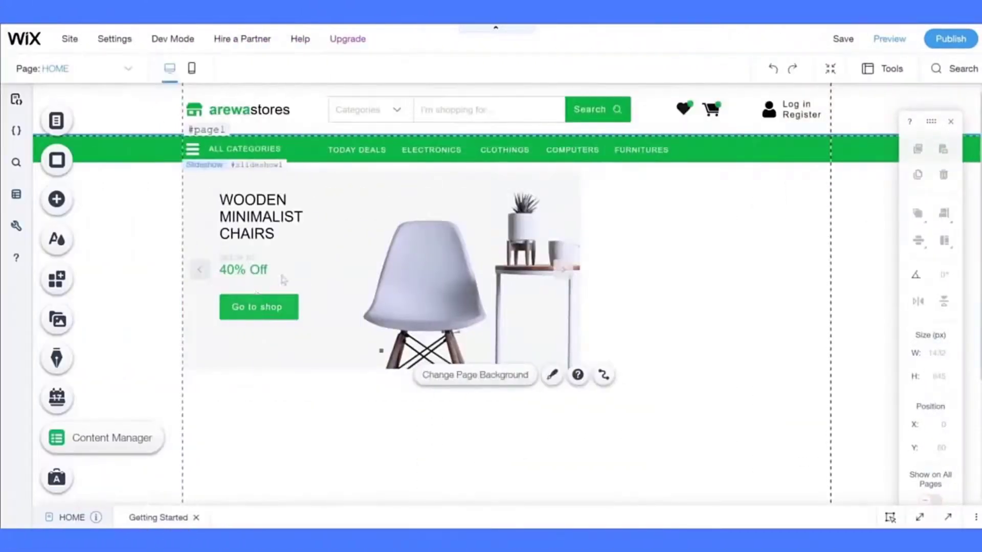
left_click(265, 305)
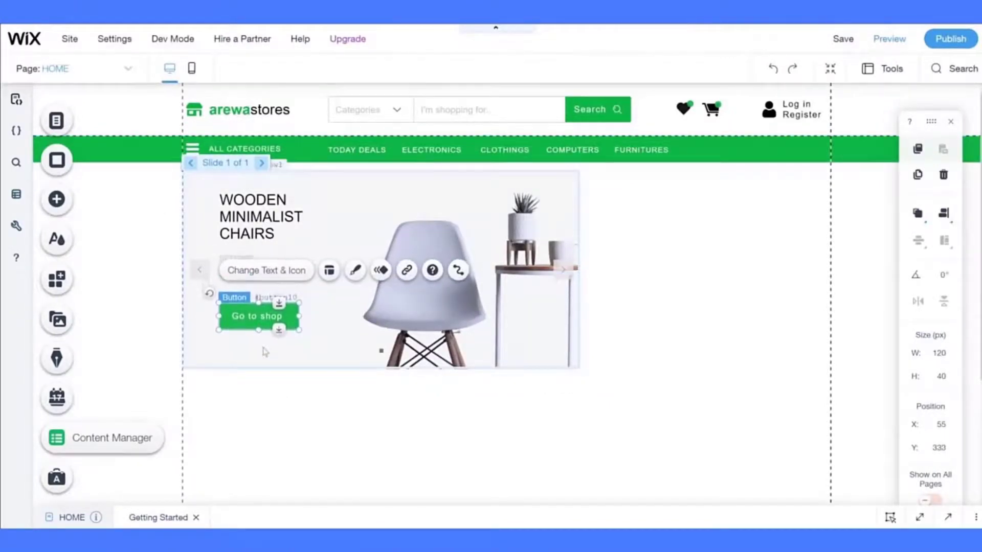
left_click(303, 407)
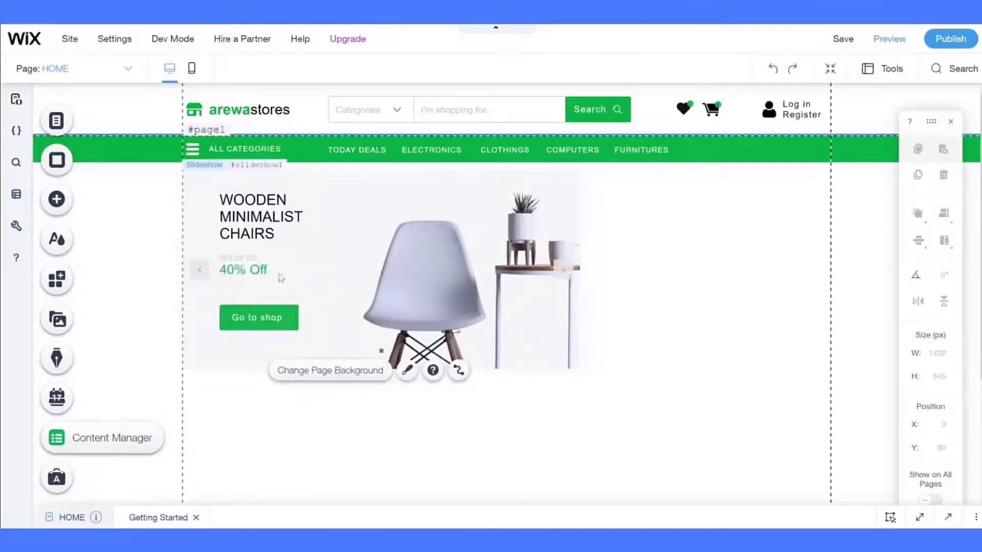
- Nudge the 'GET UP TO' and '40% Off' texts down slightly
left_click(256, 269)
left_click(257, 272, "shift")
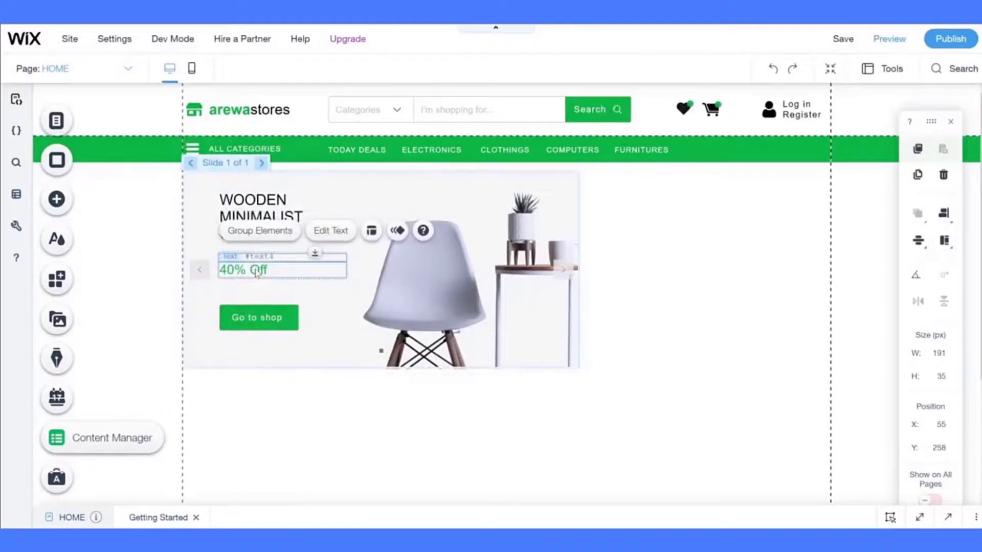
left_click_drag(257, 271, 258, 273)
left_click(313, 381)
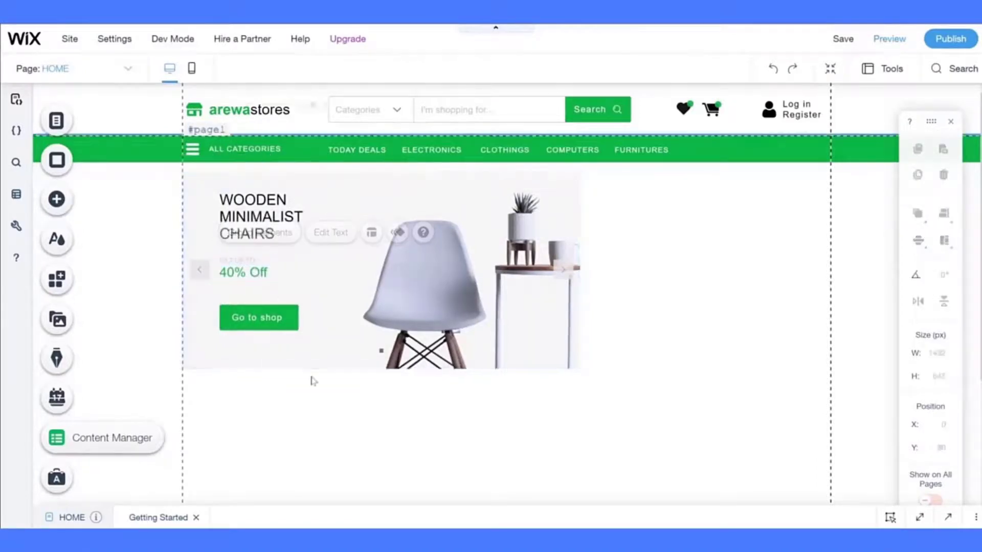
left_click(235, 263)
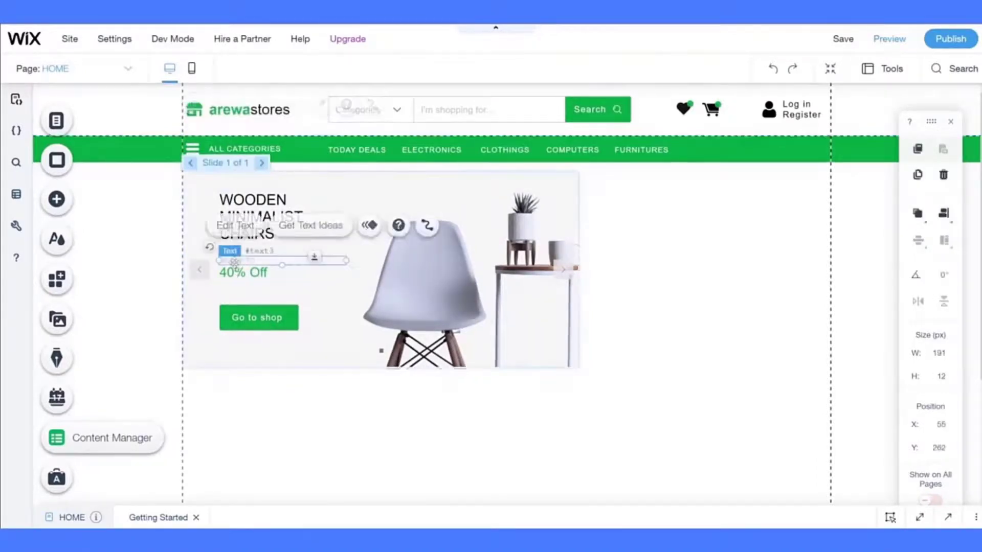
left_click(254, 278, "shift")
key("Down")
key("Down")
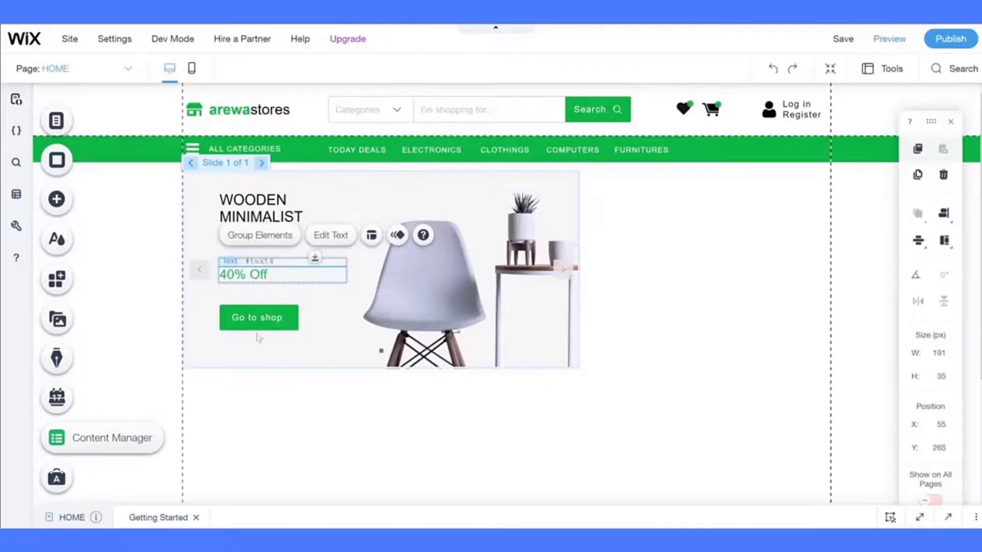
left_click(271, 408)
- Select the whole chairs slideshow and bring up its list of slides
left_click(261, 315)
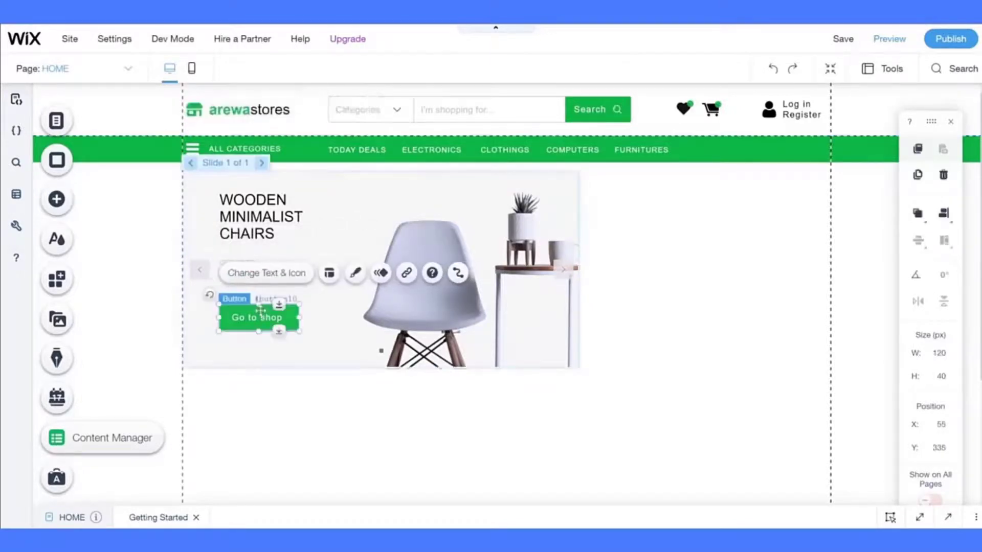
left_click(305, 390)
left_click(422, 328)
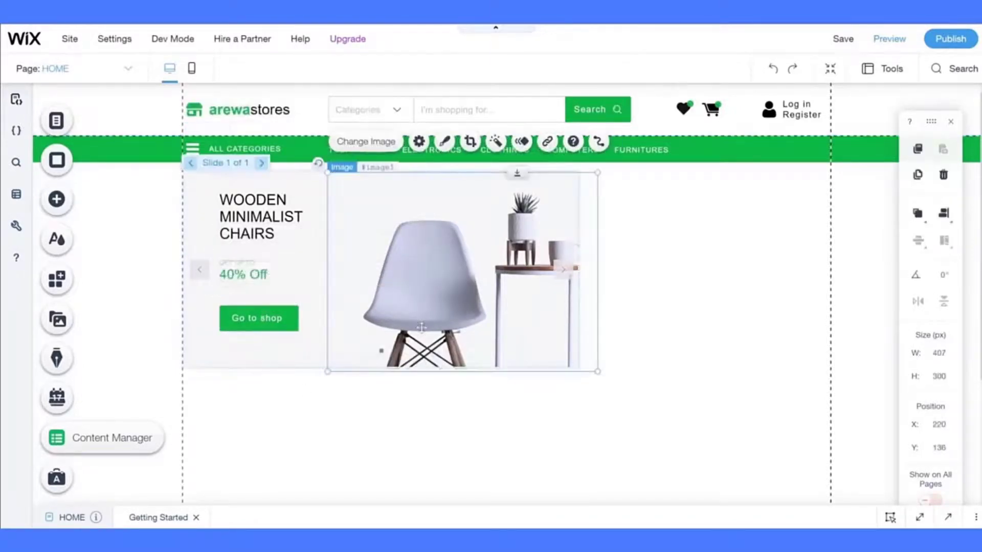
left_click(237, 362)
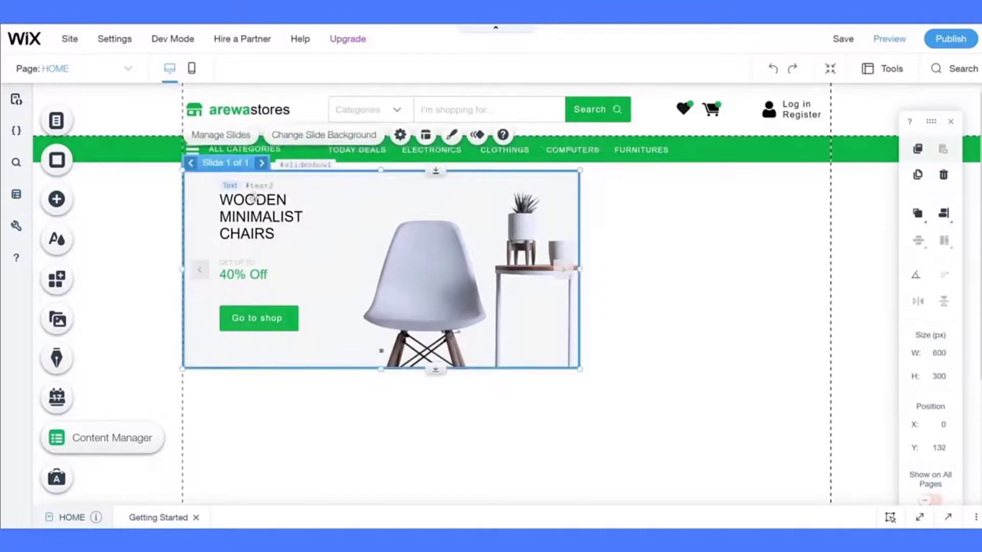
left_click(231, 135)
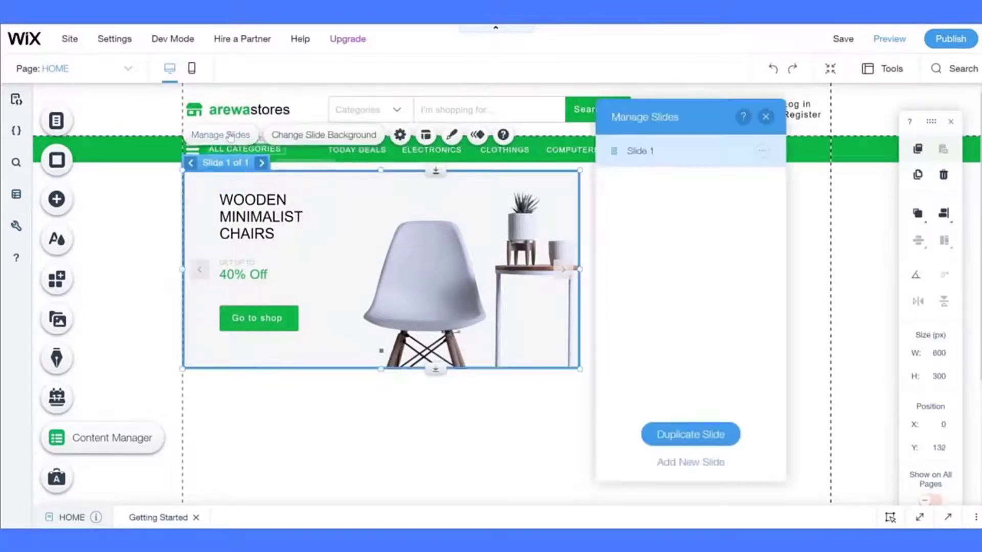
- Duplicate the chairs slide twice more and preview the four slides
left_click(680, 435)
left_click(681, 436)
left_click(463, 447)
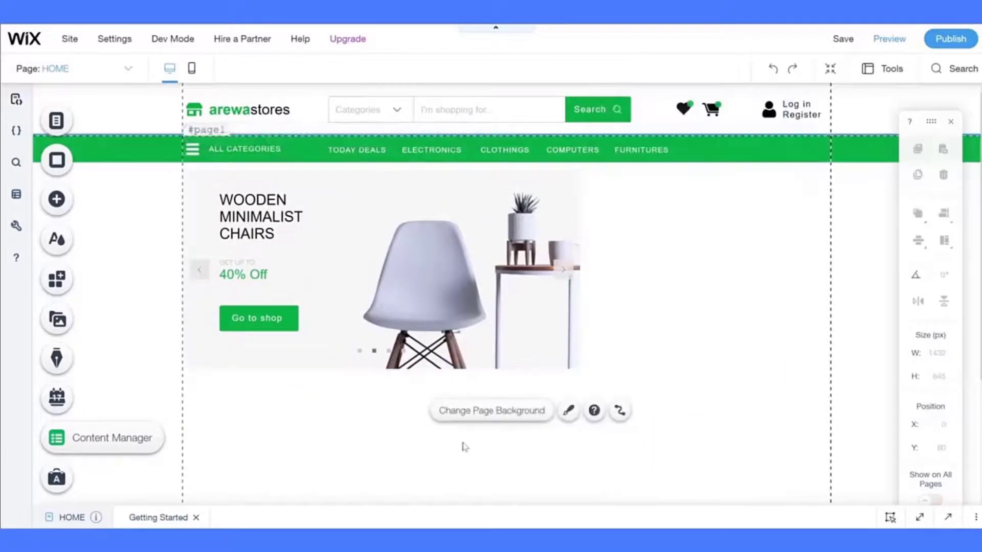
left_click(307, 307)
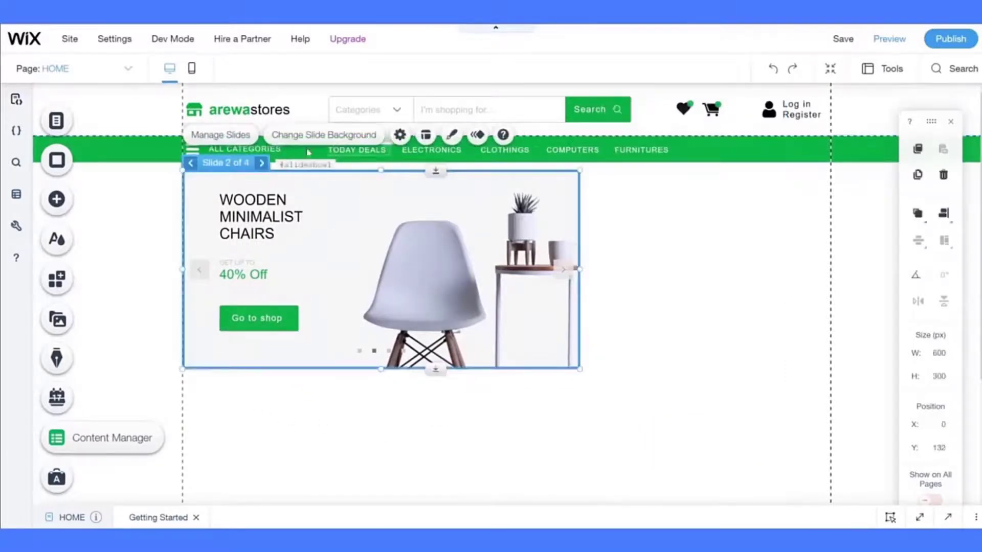
left_click(563, 269)
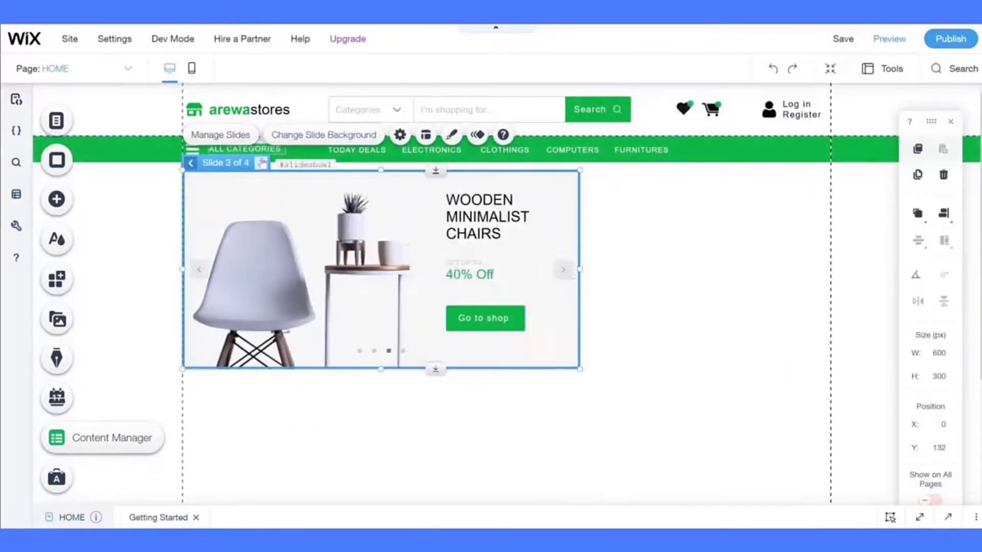
left_click(262, 162)
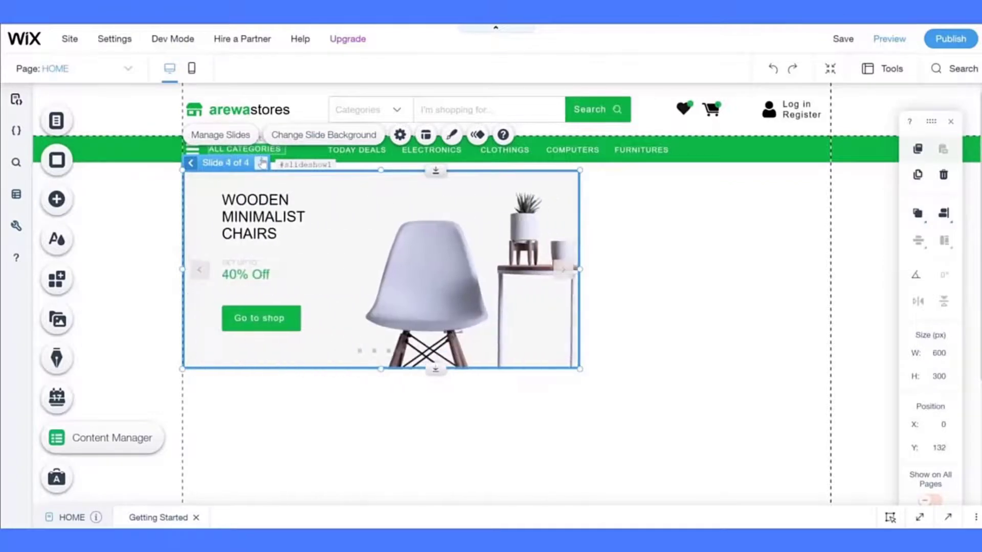
left_click(262, 162)
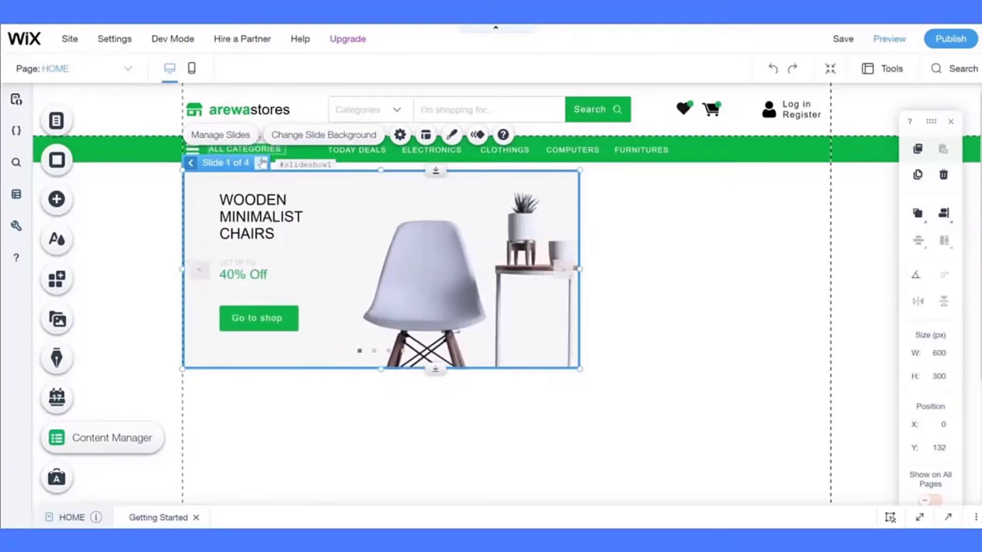
left_click(262, 163)
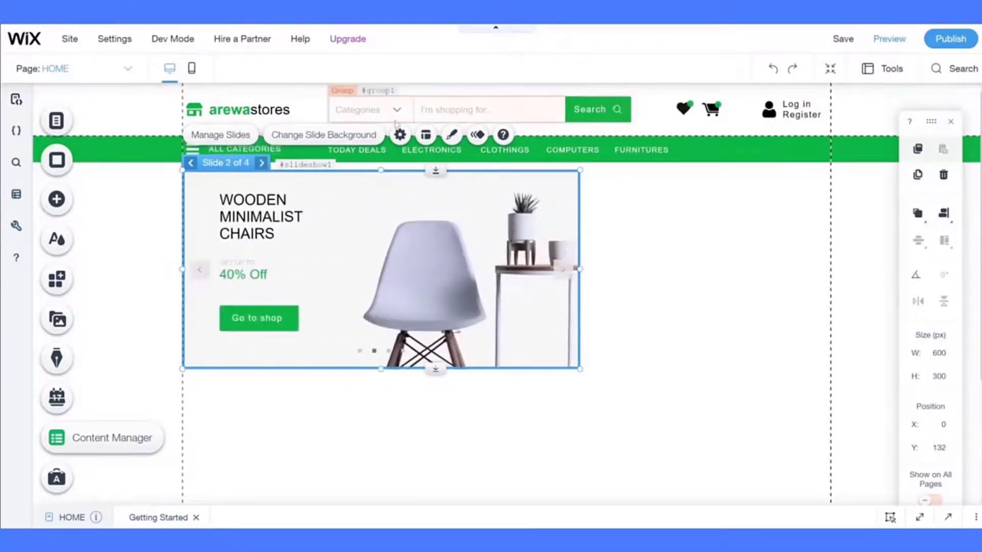
- Set the slideshow's slide transition to Cross Fade
left_click(397, 136)
scroll(803, 301, "down", 3)
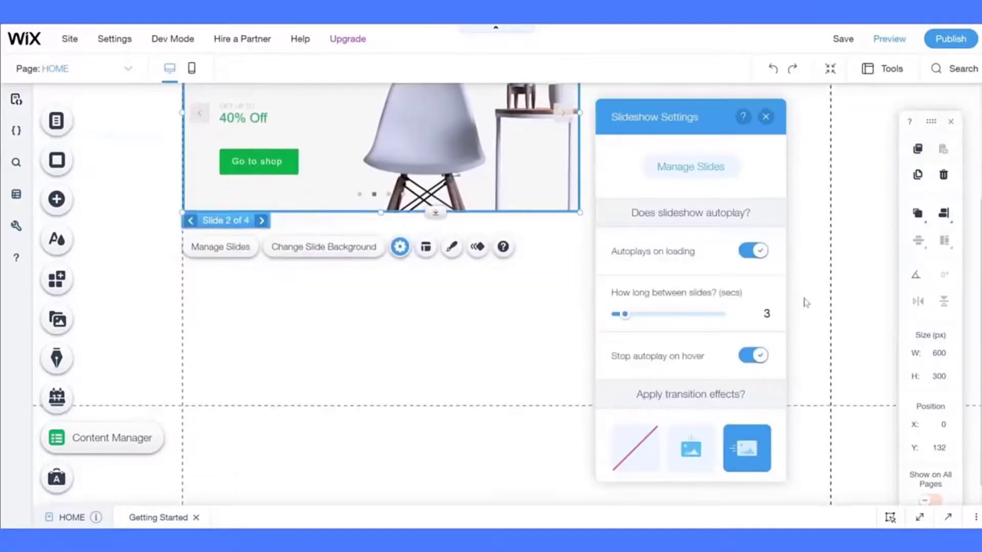
scroll(520, 349, "up", 3)
scroll(716, 307, "down", 3)
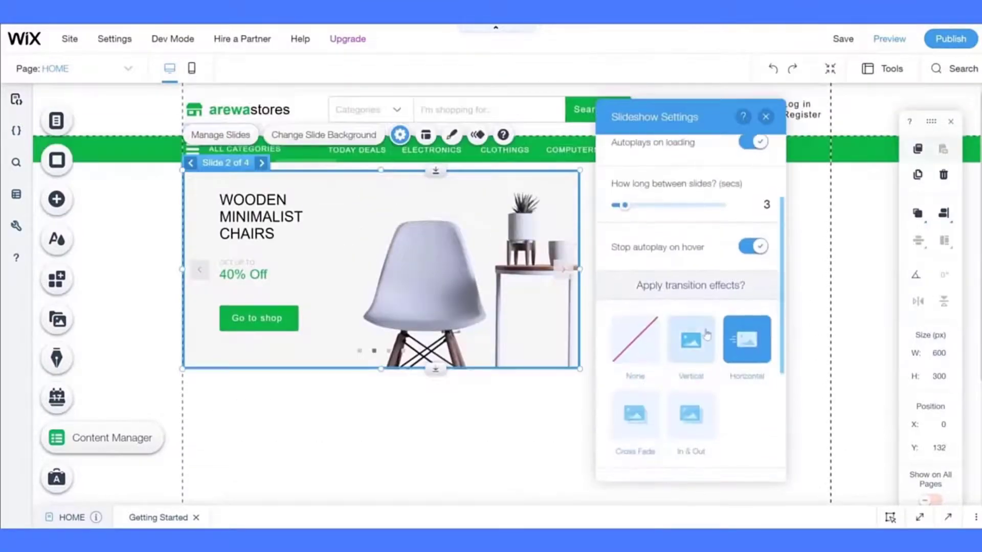
left_click(643, 424)
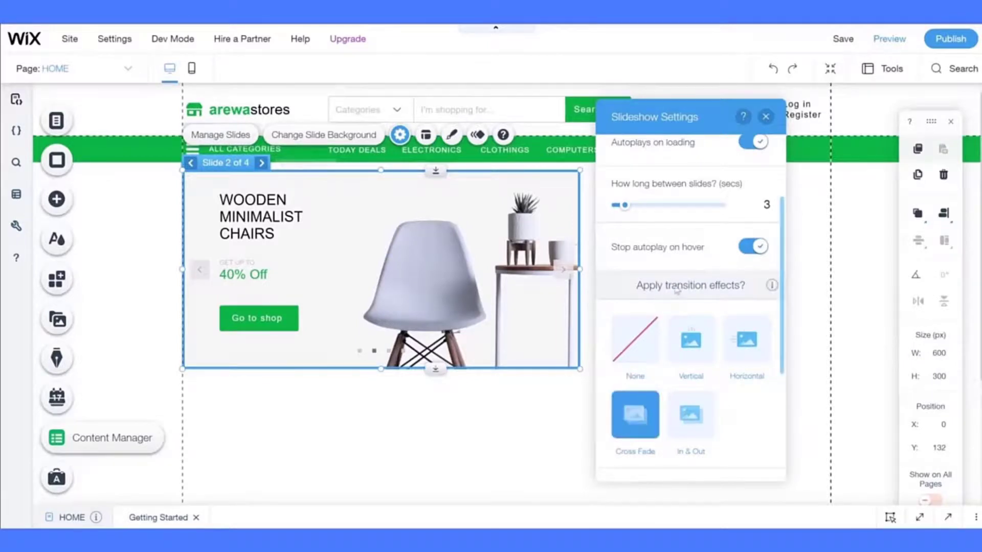
scroll(676, 291, "down", 3)
left_click(515, 407)
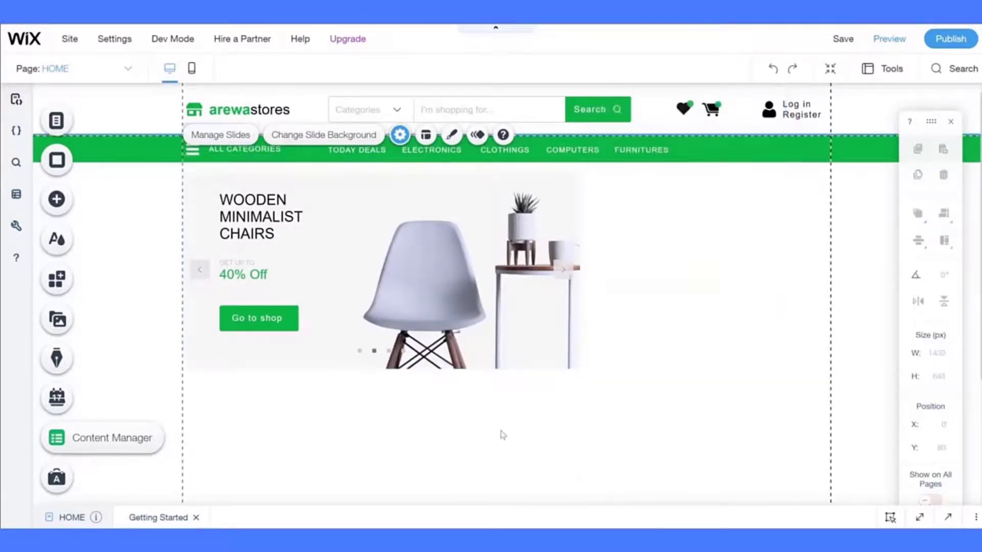
- Move the slideshow copy below the original and shrink its chair image
left_click(331, 188)
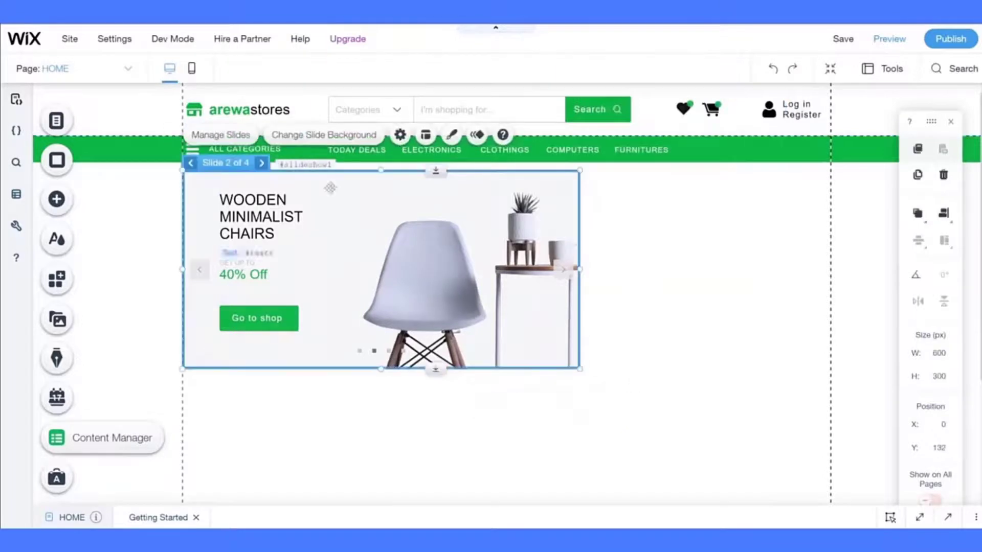
left_click(262, 163)
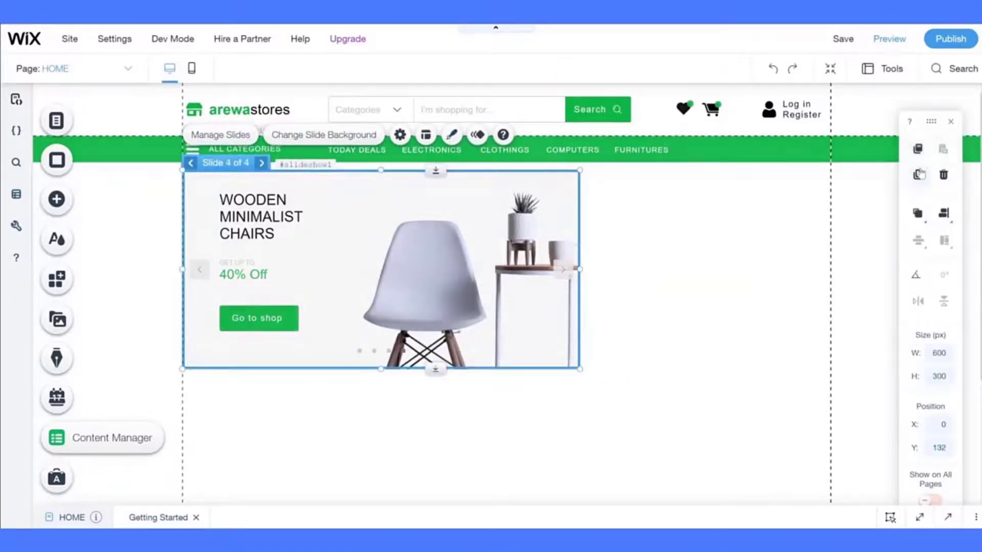
left_click_drag(212, 193, 324, 406)
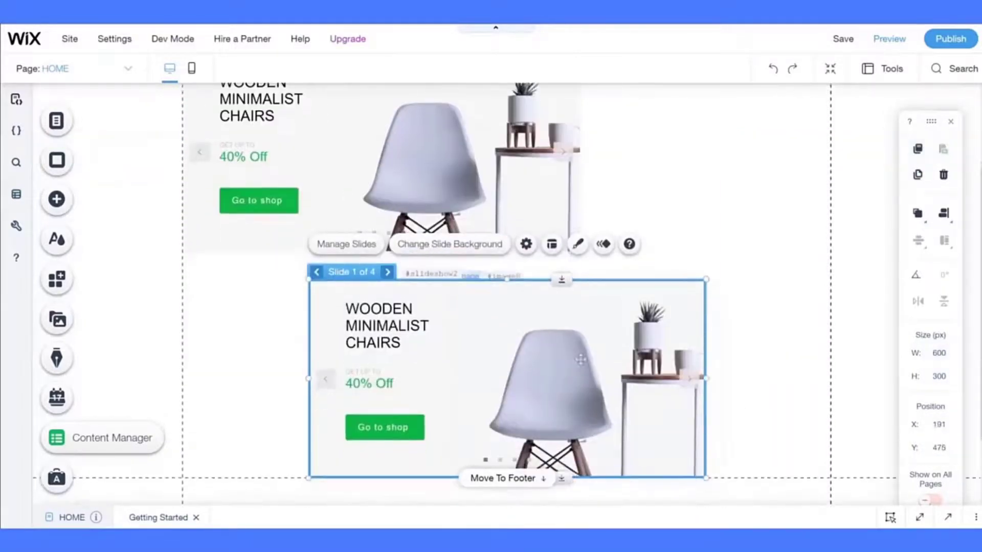
left_click(576, 382)
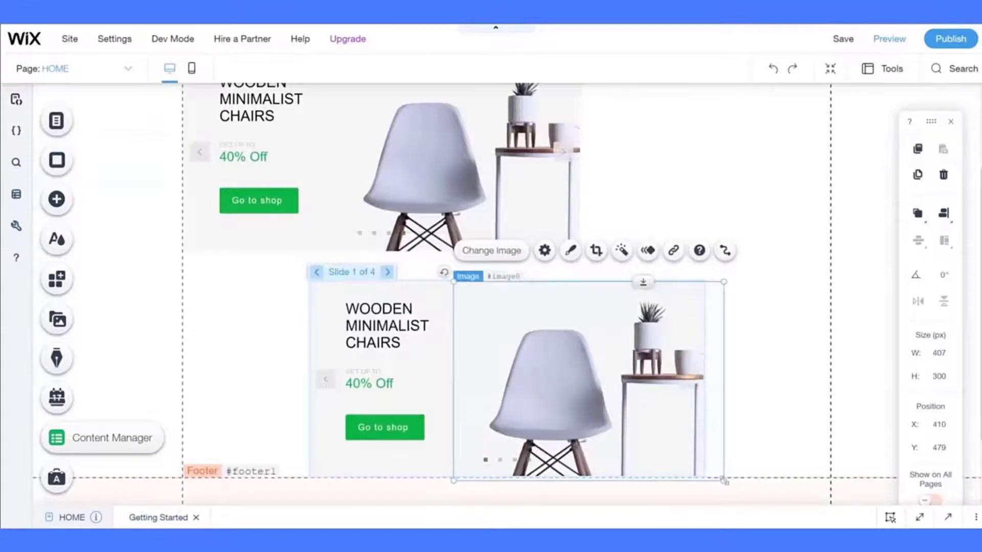
left_click_drag(723, 479, 546, 370)
left_click_drag(500, 320, 405, 367)
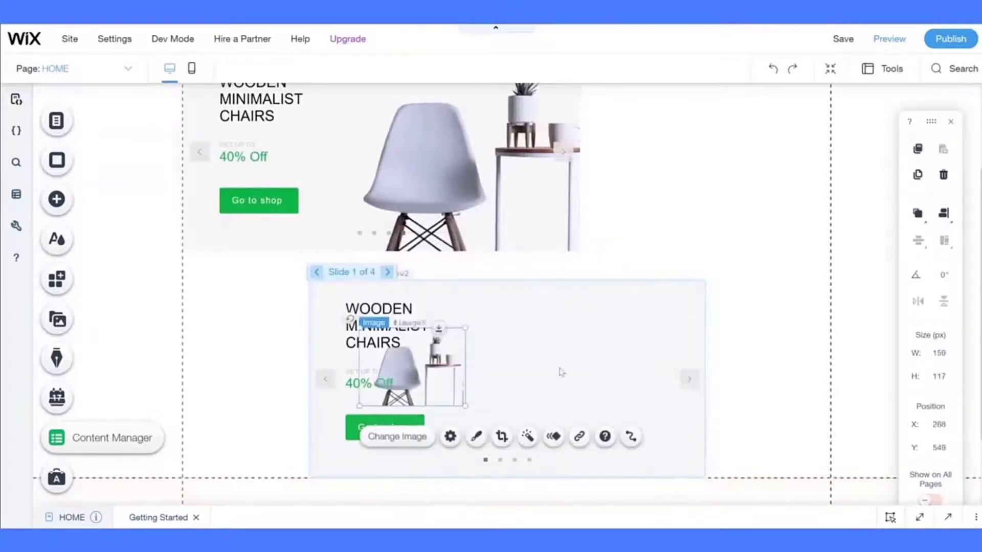
- Narrow the copy to 364 × 300 px and place it beside the original banner
left_click(680, 358)
left_click(711, 383)
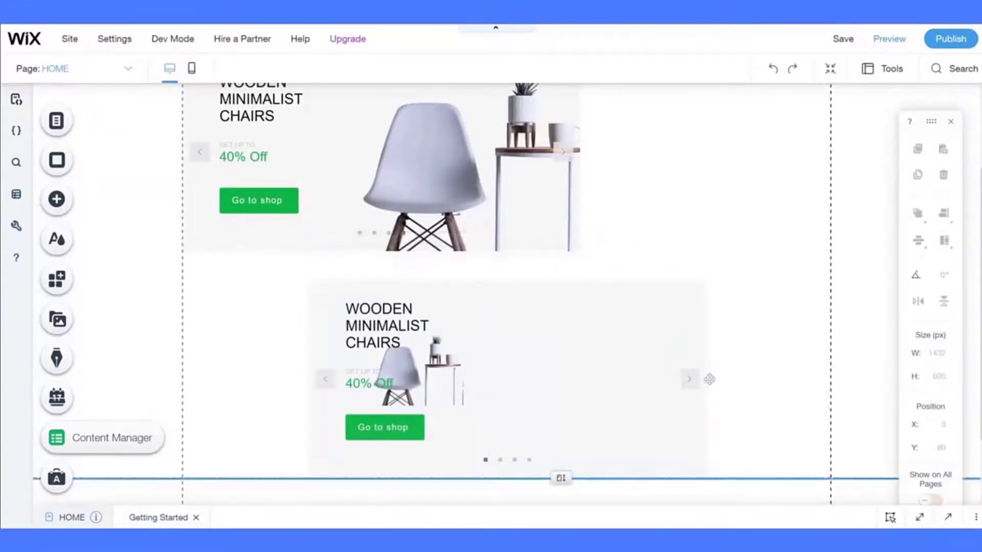
left_click(686, 379)
left_click_drag(706, 379, 565, 379)
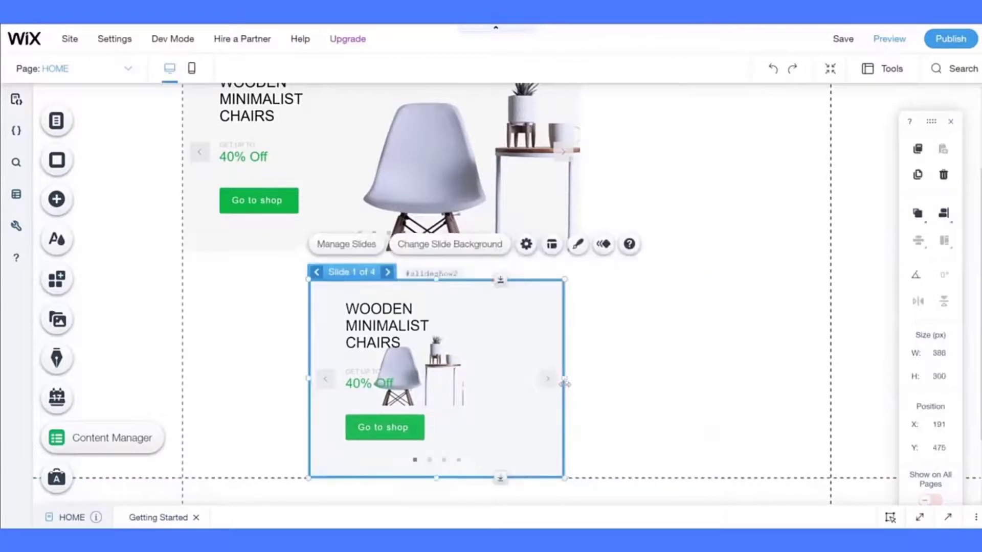
scroll(495, 413, "up", 3)
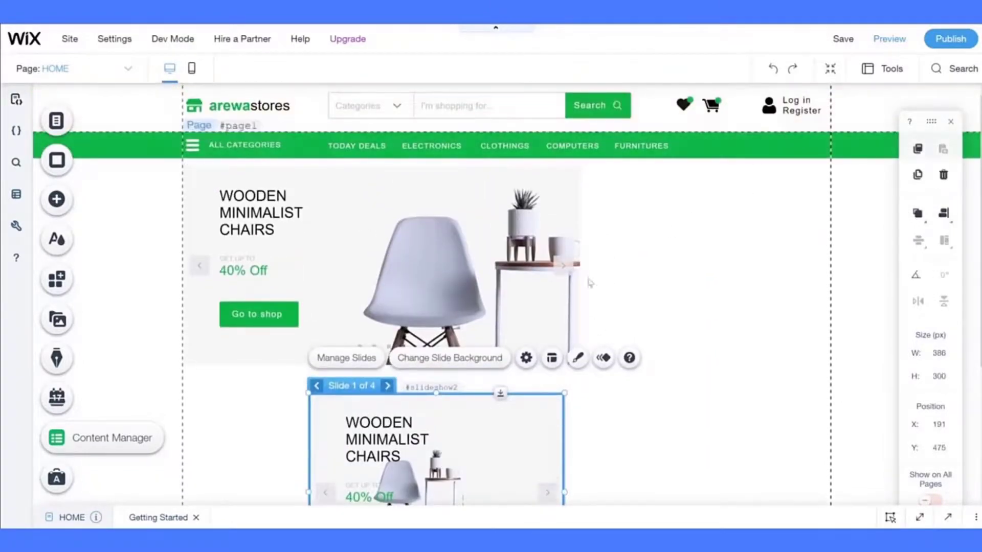
left_click_drag(512, 425, 793, 198)
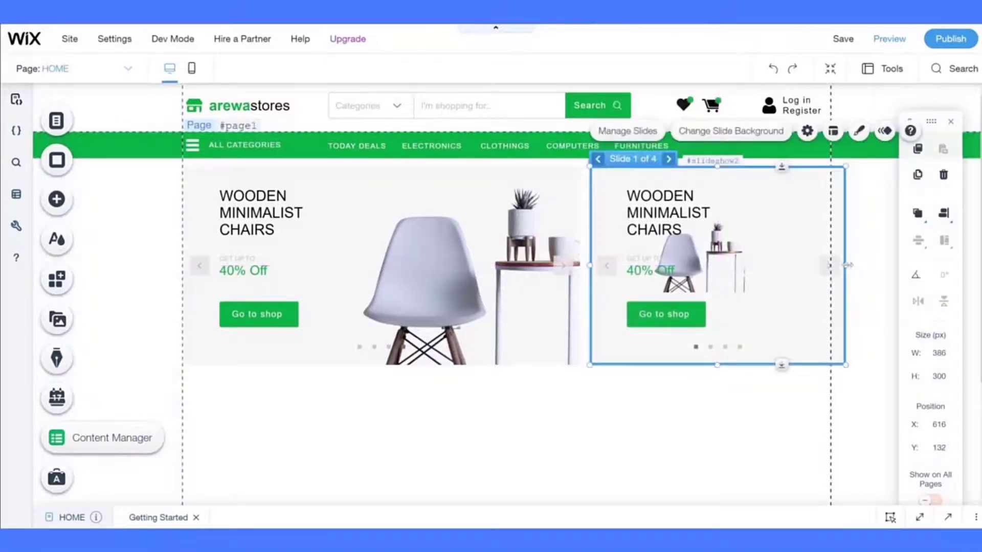
left_click_drag(848, 264, 834, 264)
- Turn off the navigation arrows and slide dots on the smaller copied slideshow
left_click(726, 259)
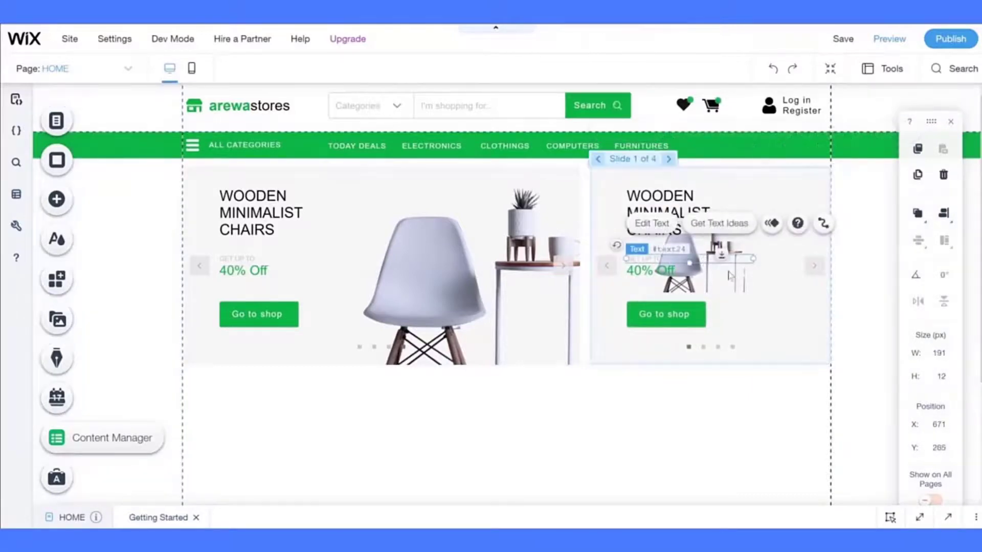
left_click(730, 271)
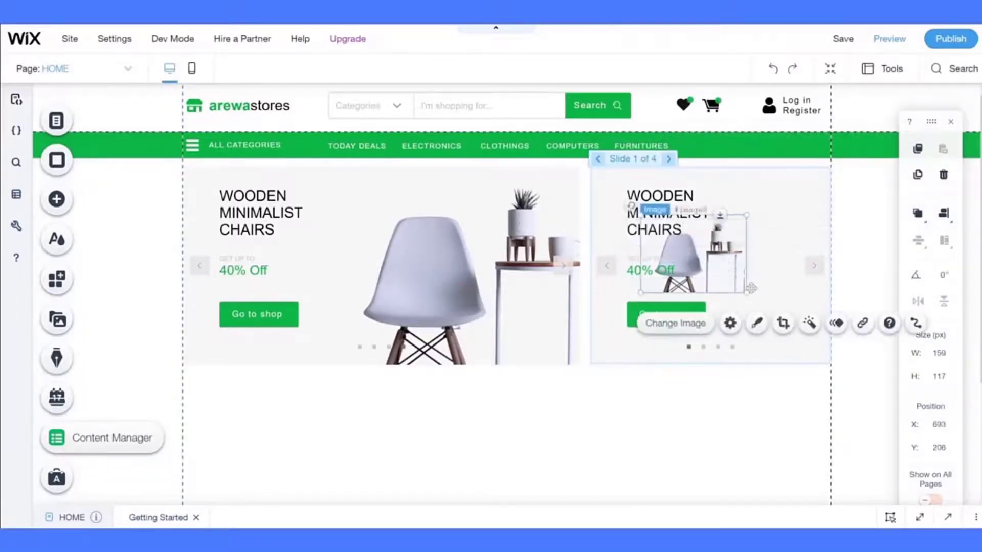
left_click(785, 308)
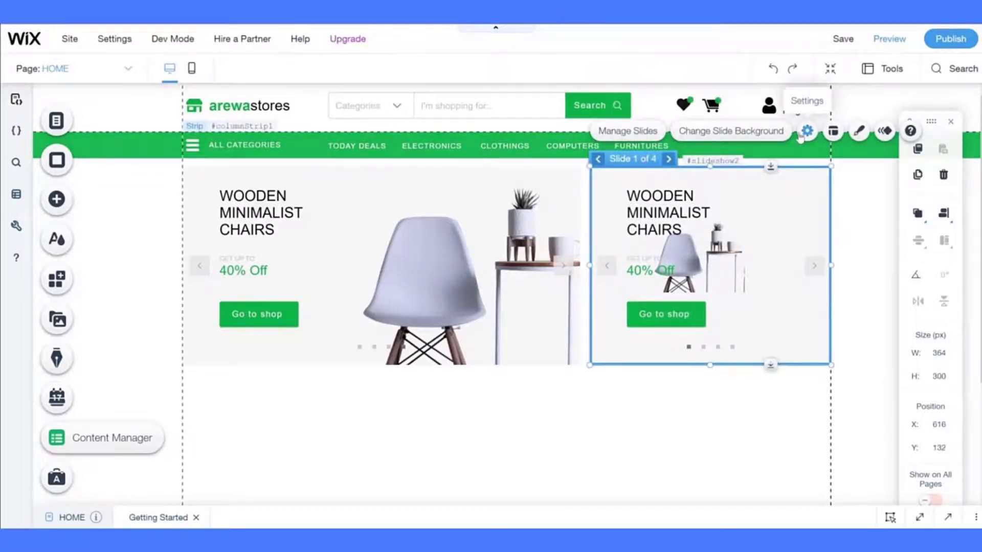
left_click(832, 132)
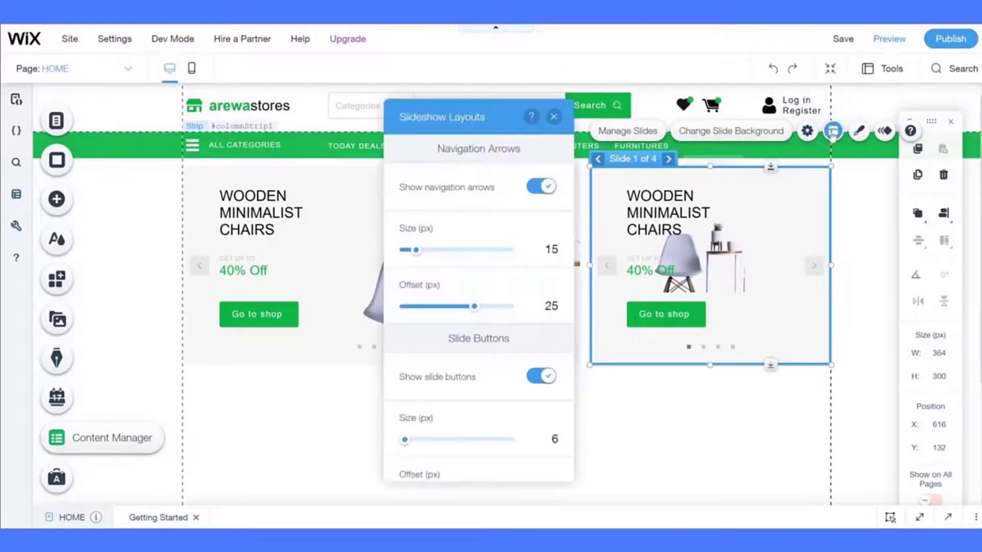
left_click(534, 188)
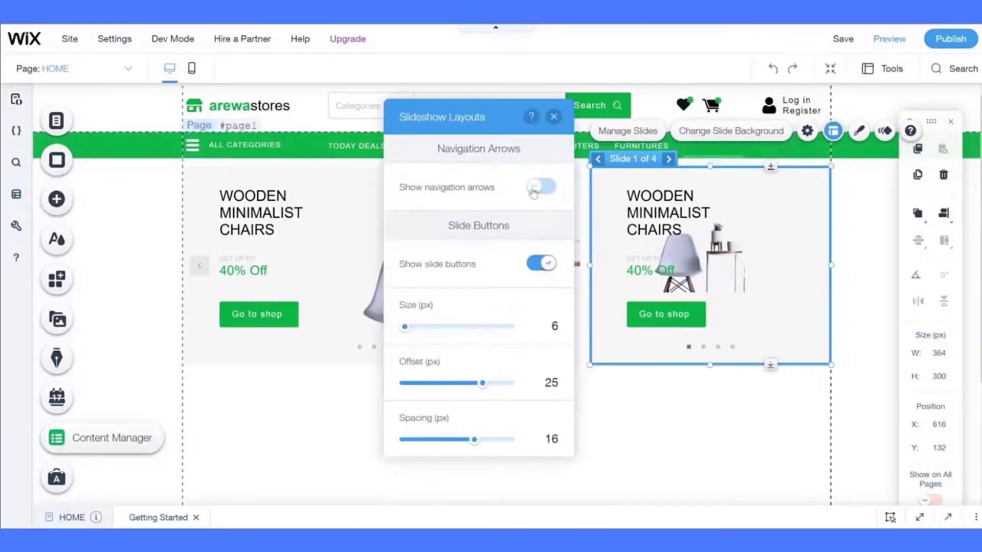
left_click(526, 264)
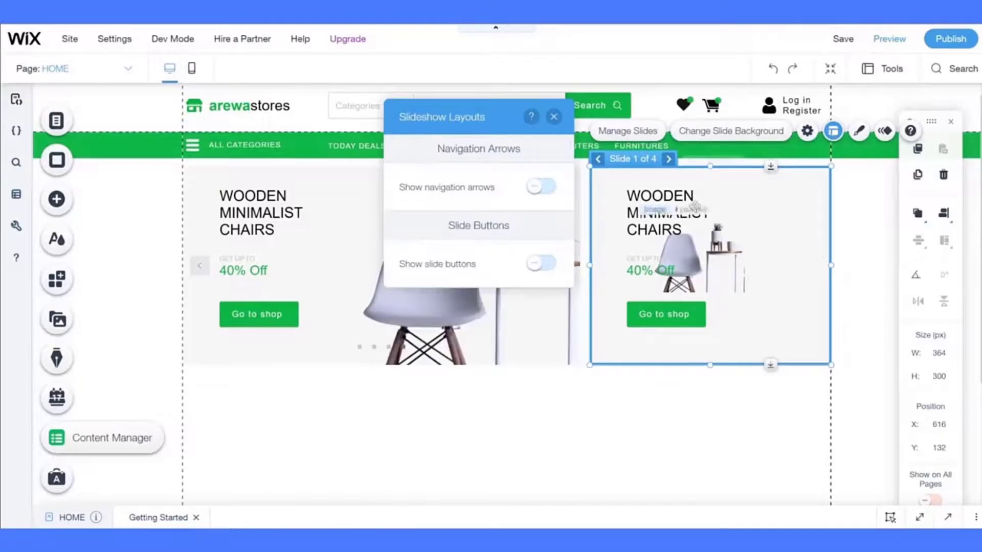
left_click(750, 255)
left_click(738, 276)
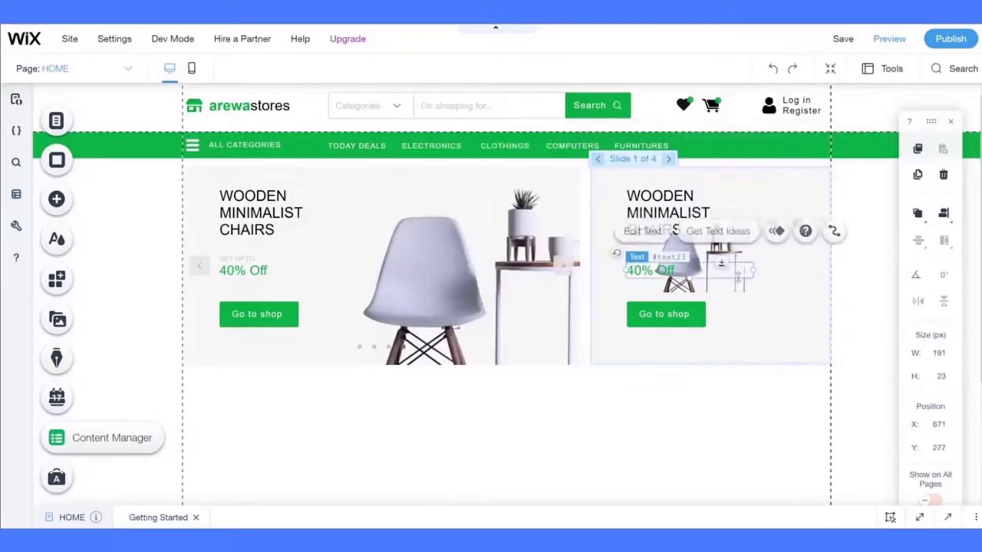
left_click(740, 287)
- Replace the small chair photo with the black chair photo at its original proportions
left_click_drag(706, 217, 775, 266)
left_click(706, 232)
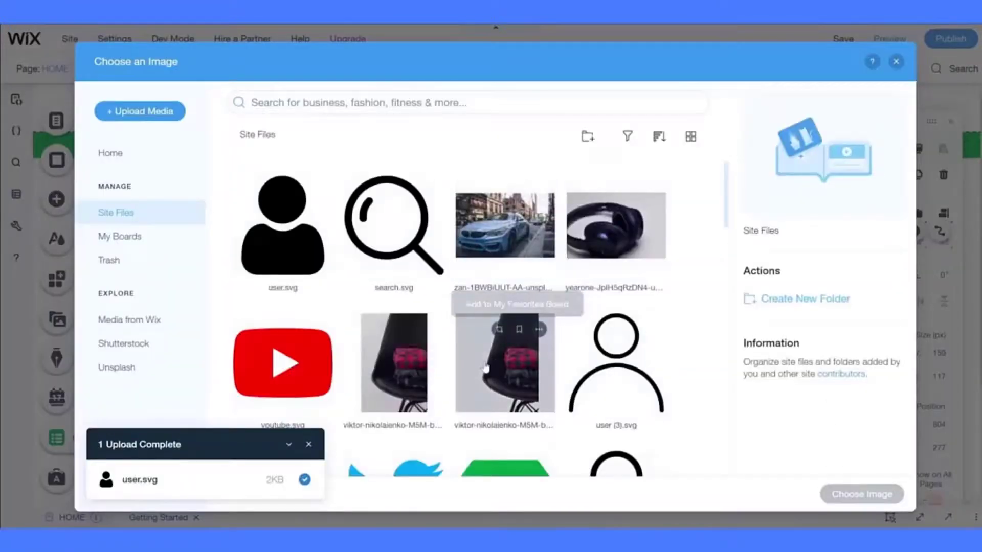
double_click(512, 375)
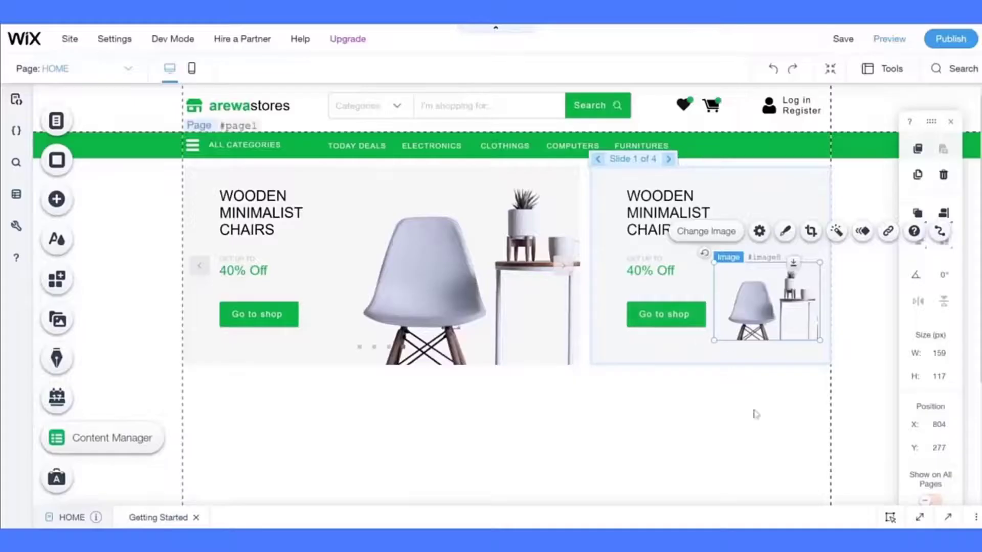
left_click(759, 231)
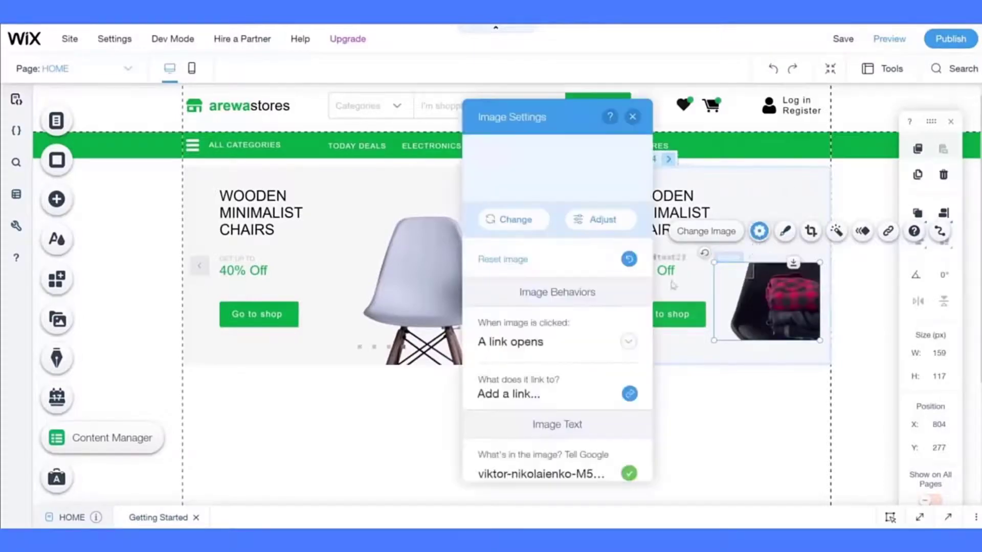
left_click(524, 261)
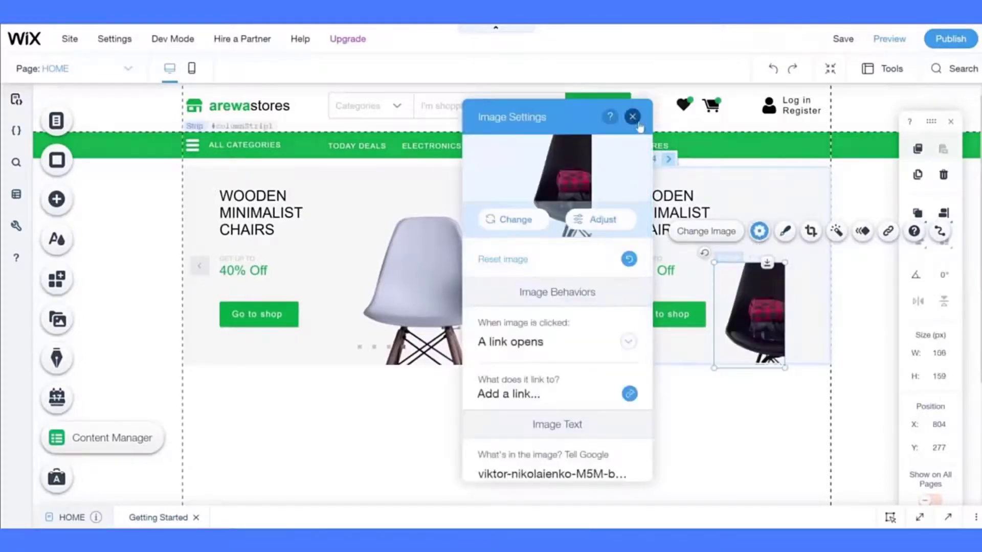
left_click(633, 116)
- Move and enlarge the black chair photo to about 257 × 385 px on the slide's right side
left_click_drag(759, 307, 804, 309)
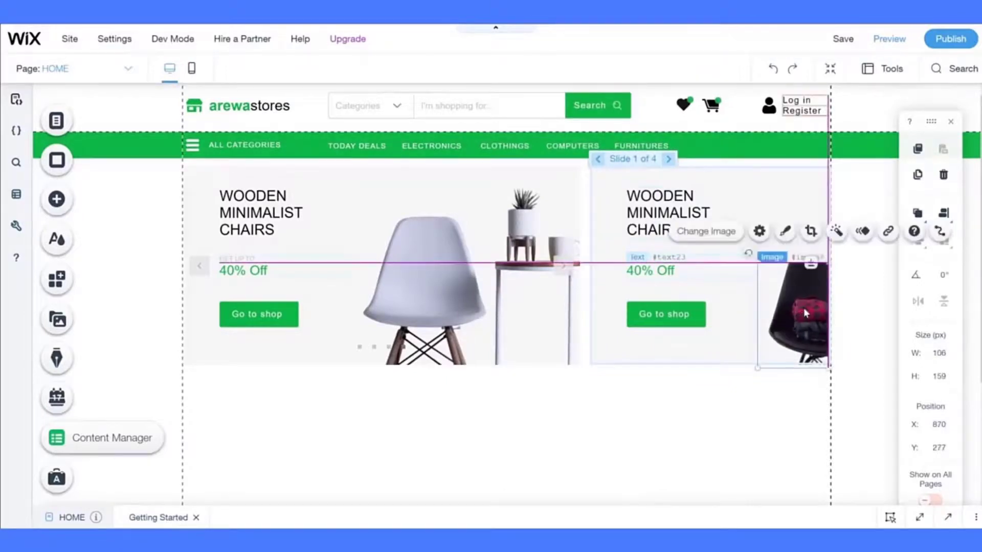
left_click_drag(756, 261, 673, 145)
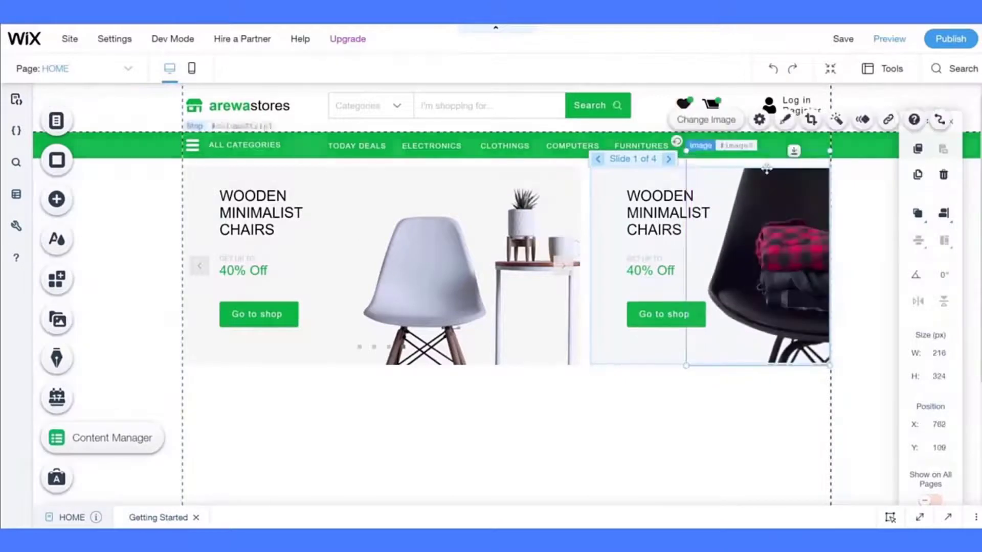
left_click_drag(829, 151, 845, 100)
- Retitle the second slide's heading to 'Haske Clothings'
left_click(639, 388)
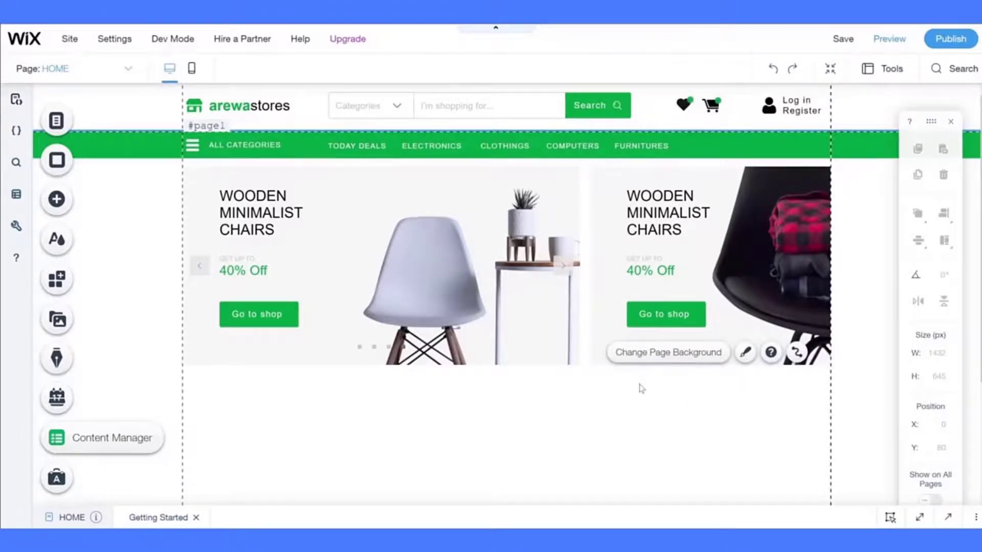
left_click(633, 224)
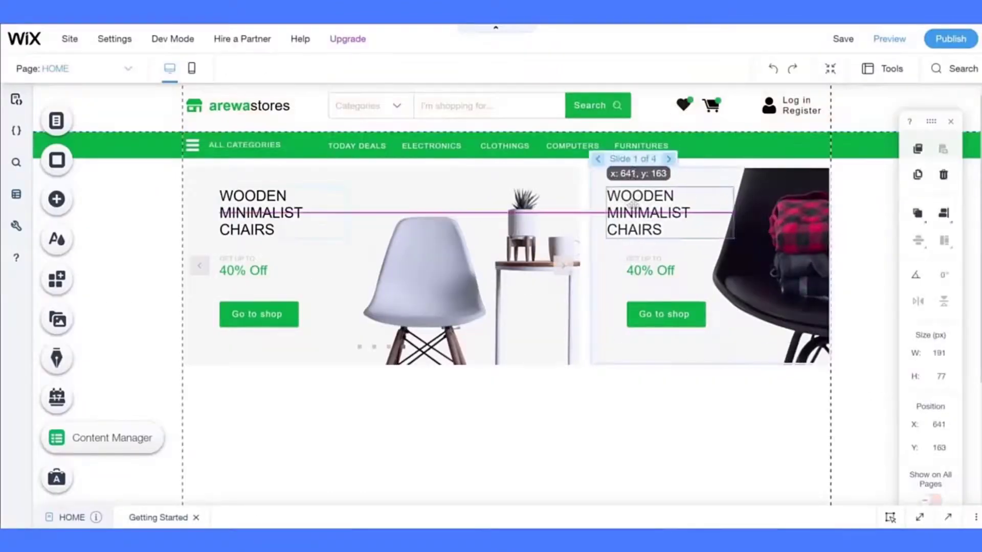
double_click(633, 224)
type("Haske Cloth")
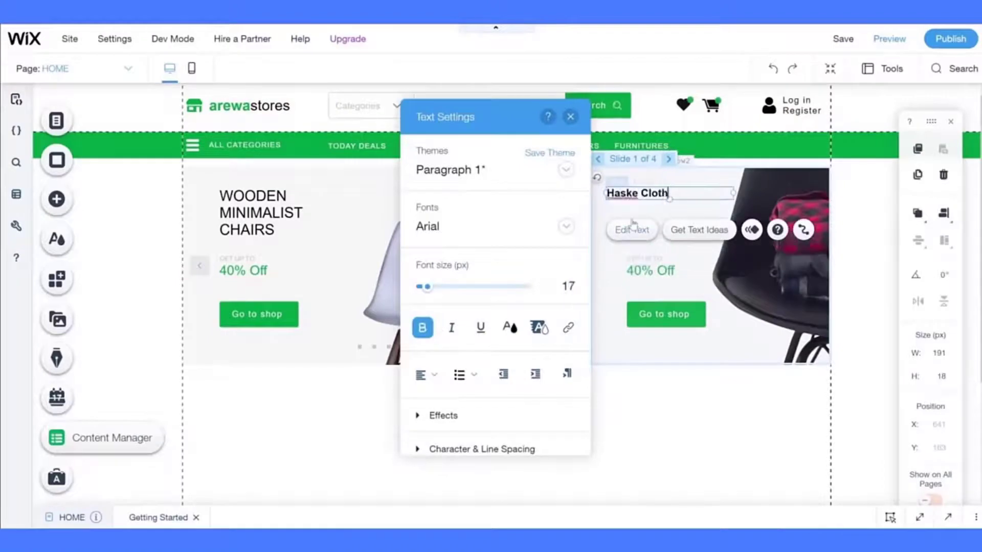
type("ings")
key("Escape")
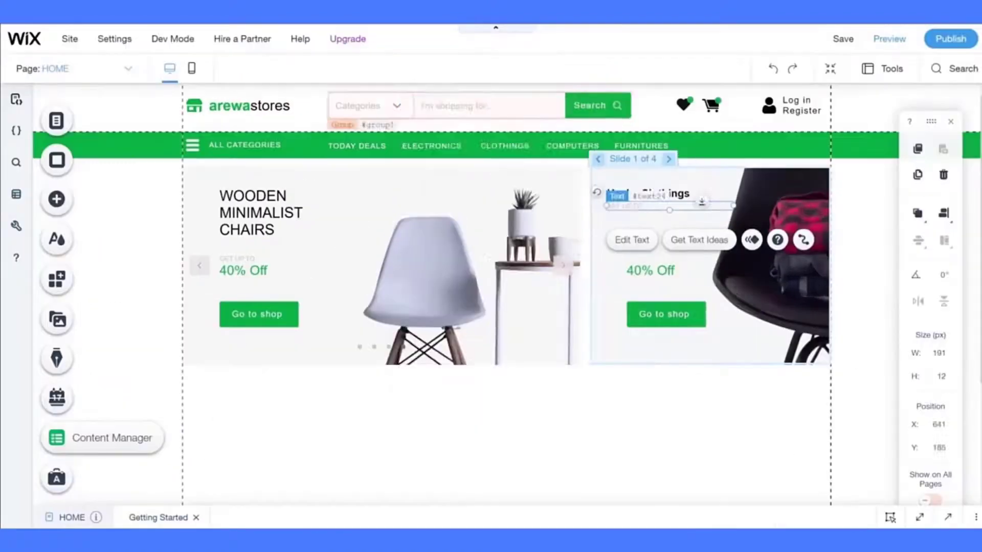
- Replace GET UP TO with a size-11 Lorem Ipsum description and narrow its text box
double_click(625, 205)
type("Lorem Ipsum is simply dummy text of the printing and typesetting industry.")
key("ctrl+a")
left_click(576, 284)
left_click(511, 326)
left_click(486, 214)
left_click(572, 118)
left_click_drag(734, 207, 680, 203)
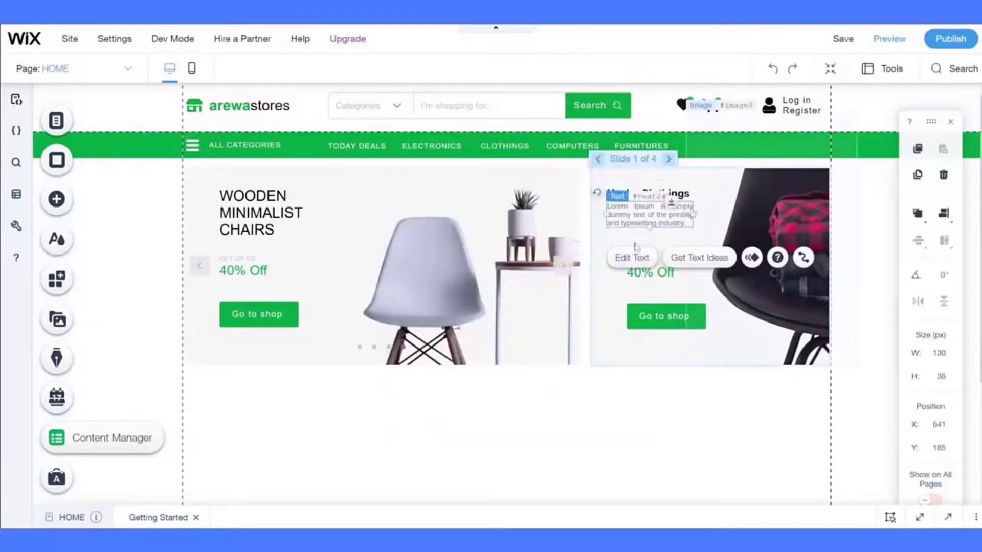
left_click(692, 421)
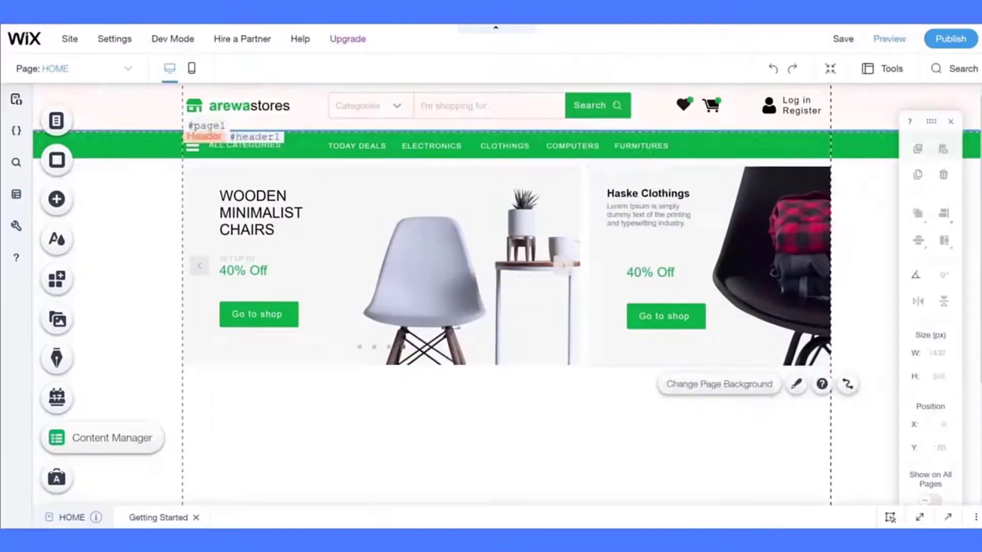
- Duplicate the description into a black 'Starting at' line placed below it
left_click(650, 221)
key("ctrl+c")
key("ctrl+v")
double_click(641, 259)
type("s")
mouse_move(655, 236)
left_mouse_down()
mouse_move(641, 259)
mouse_move(650, 244)
left_mouse_up()
left_click(510, 328)
left_click(511, 216)
- Make the Starting at line bold and narrow its text box
left_click(515, 162)
left_click(422, 328)
left_click(570, 117)
- Move the ₦59.99 price beside Starting at, set it to size 14, and widen the description
left_click(650, 271)
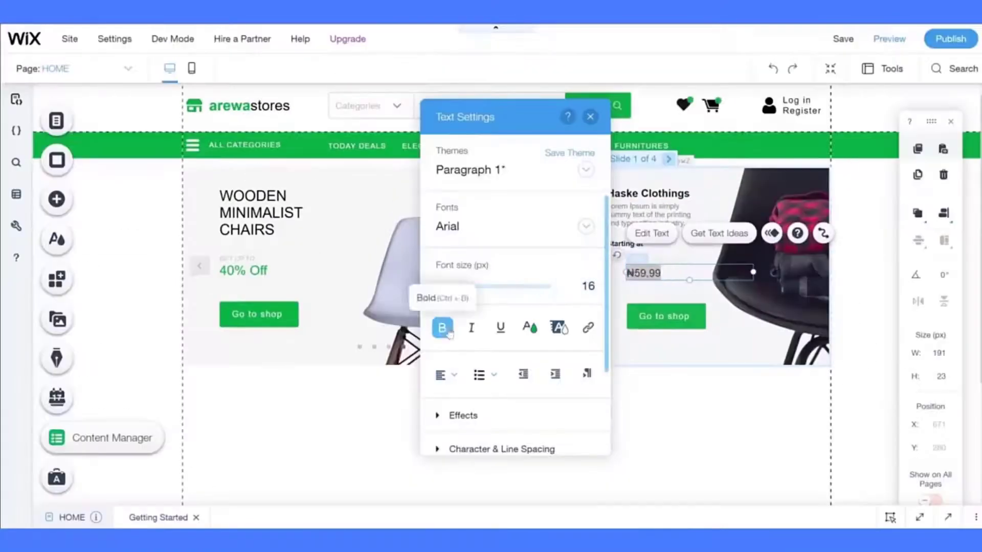
left_click(590, 117)
left_click_drag(754, 272, 693, 272)
left_click_drag(649, 273, 711, 215)
double_click(665, 242)
left_click(608, 285)
type("14")
left_click(612, 118)
left_click(634, 454)
left_click(660, 215)
left_click(615, 426)
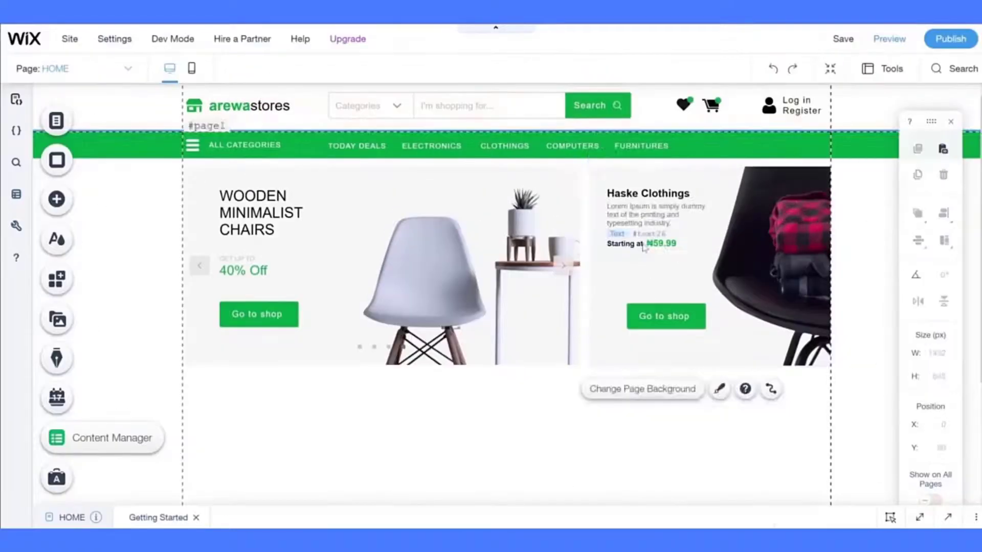
- Lower the Starting at ₦59.99 line, align Go to shop beneath it, and save the site
left_click(634, 244)
left_click(662, 244, "shift")
key("Down")
key("Down")
key("Down")
key("Down")
key("Down")
key("Down")
key("Down")
key("Down")
key("Down")
key("Down")
key("Down")
key("Down")
key("Down")
key("Down")
key("Down")
key("Down")
key("Down")
key("Down")
key("Down")
key("Down")
left_click_drag(658, 316, 639, 314)
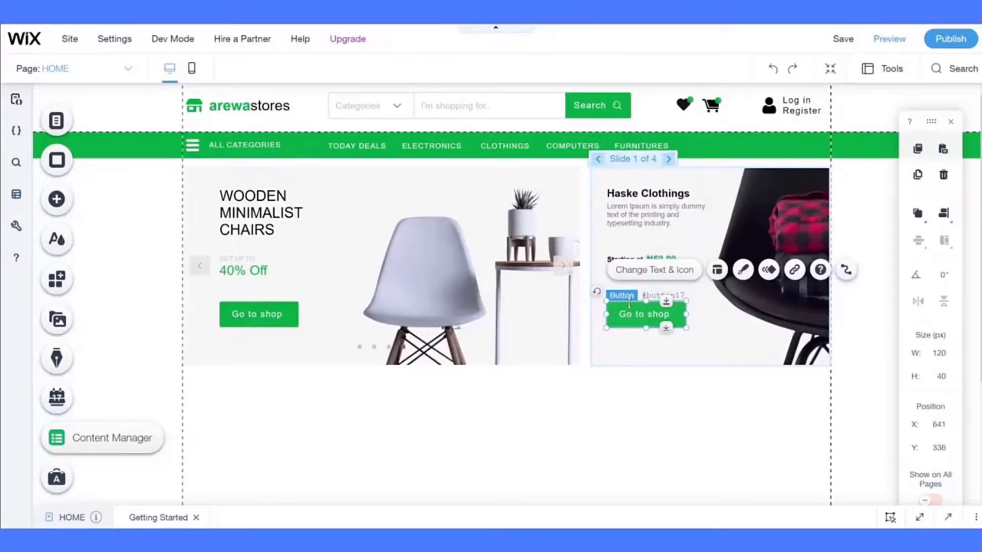
left_click(505, 447)
left_click(853, 38)
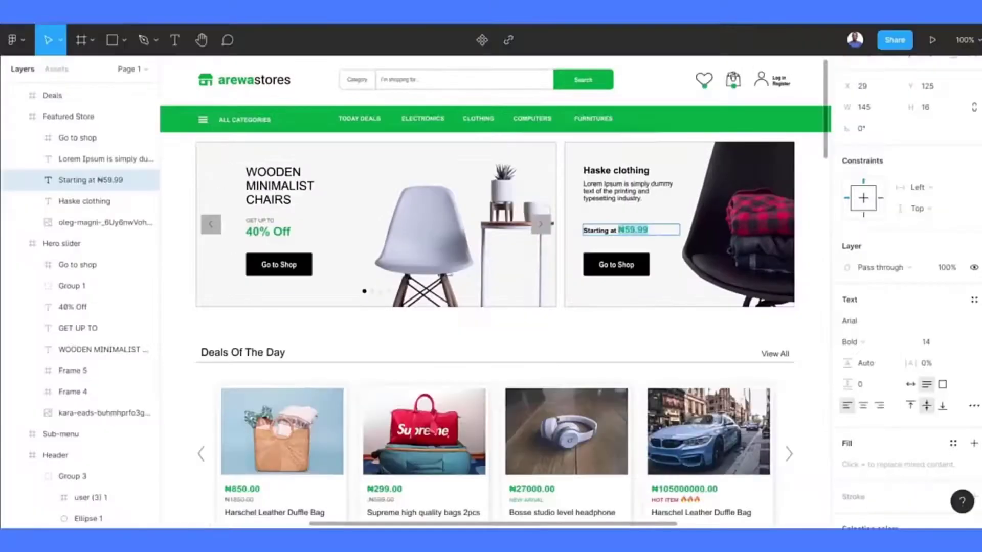
- Scroll the Figma canvas down to the Deals Of The Day section
scroll(381, 284, "down", 5)
scroll(383, 285, "down", 2)
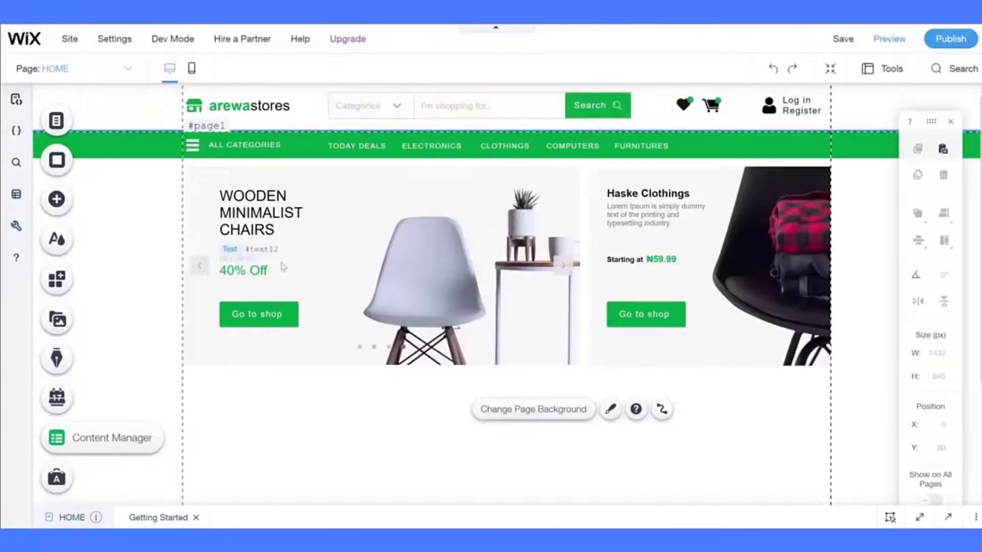
scroll(283, 267, "down", 3)
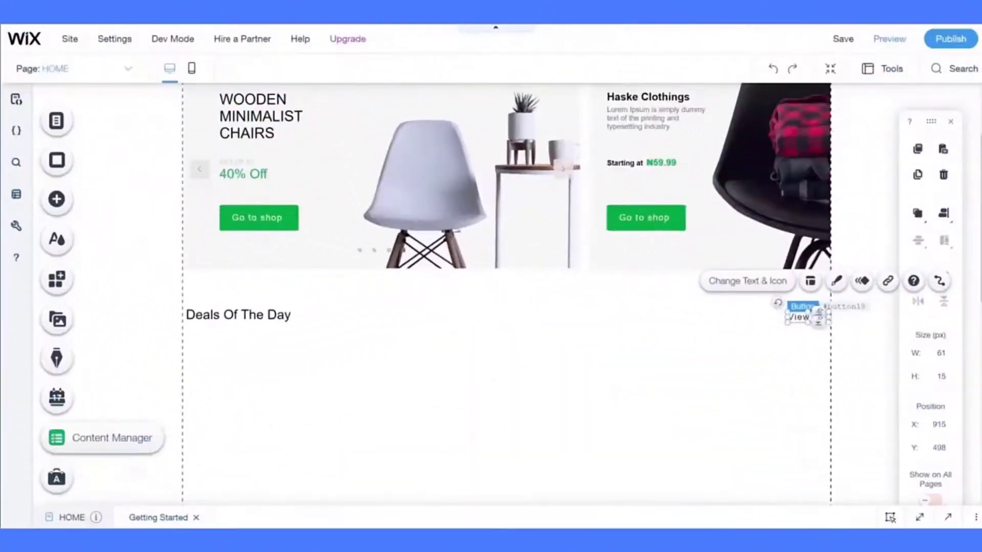
- Add a themed divider line under Deals Of The Day and stretch it to full width
left_click(58, 199)
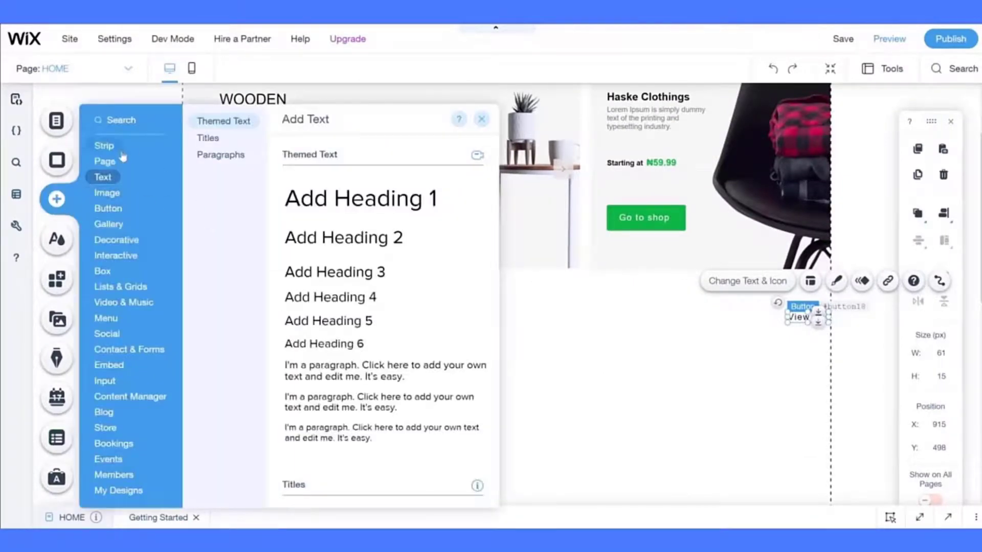
mouse_move(111, 244)
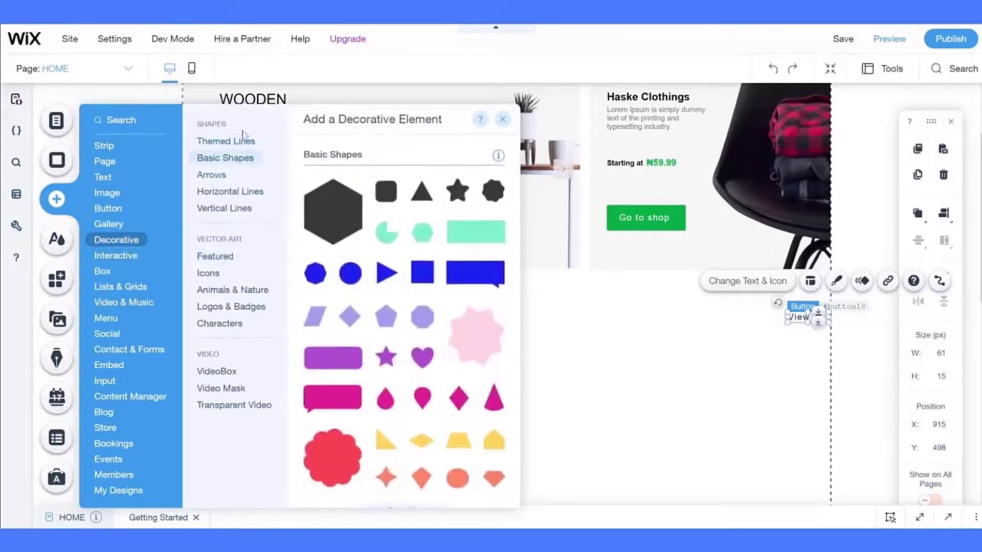
mouse_move(242, 137)
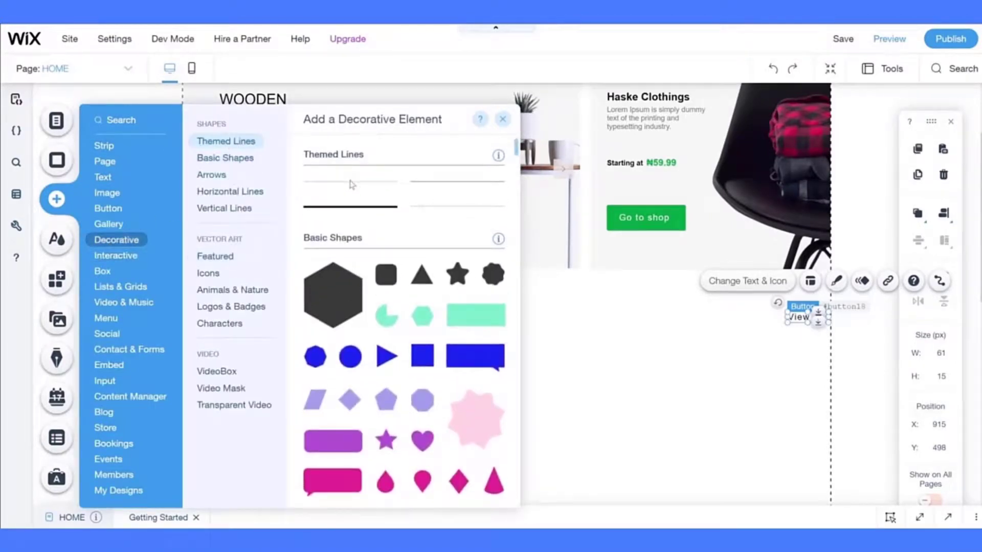
left_click_drag(353, 188, 280, 333)
left_click_drag(374, 330, 828, 330)
left_click(603, 413)
scroll(603, 413, "down", 2)
scroll(603, 413, "down", 2)
- Bring up the Repeater layouts from Lists & Grids in the Add panel
left_click(56, 200)
left_click(120, 285)
left_click(353, 220)
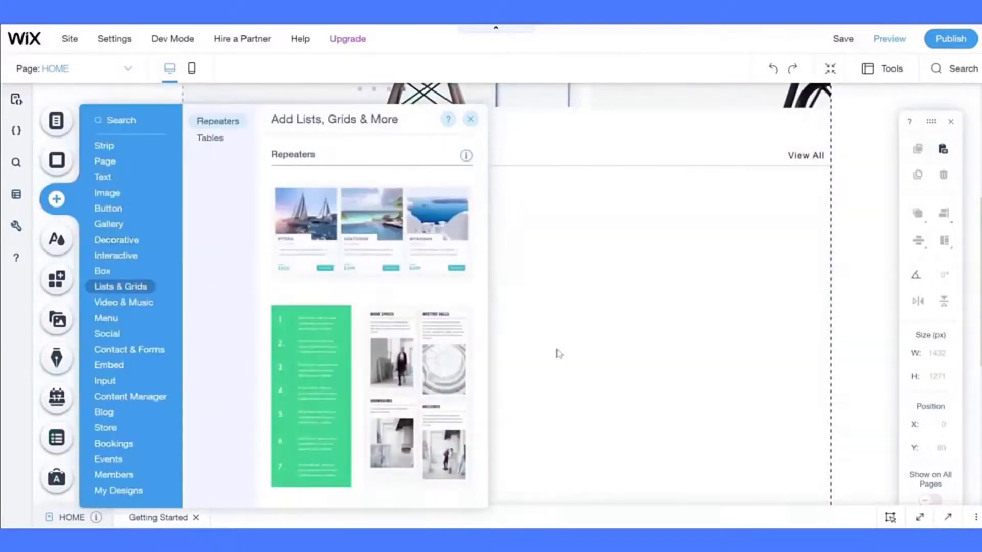
- Place a repeater under Deals Of The Day and delete its Santorini and Mykonos cards
left_click_drag(425, 245, 389, 227)
left_click_drag(562, 180, 561, 187)
left_click(218, 151)
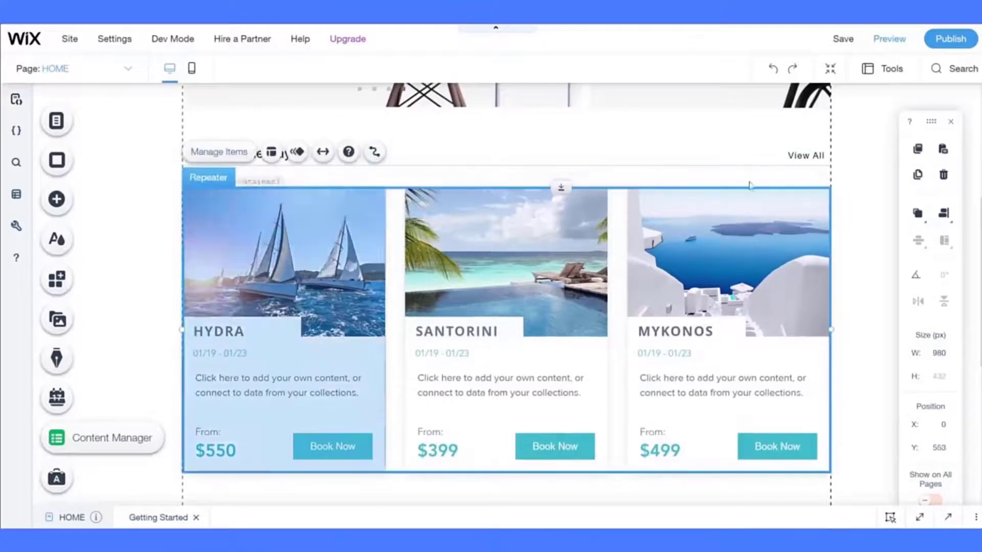
left_click(911, 182)
left_click(864, 216)
left_click(912, 182)
left_click(865, 216)
- Delete the image and text elements inside the remaining Hydra card
left_click(246, 314)
left_click(225, 331, "shift")
left_click(223, 353, "shift")
left_click(256, 393, "shift")
left_click(208, 433, "shift")
left_click(220, 451, "shift")
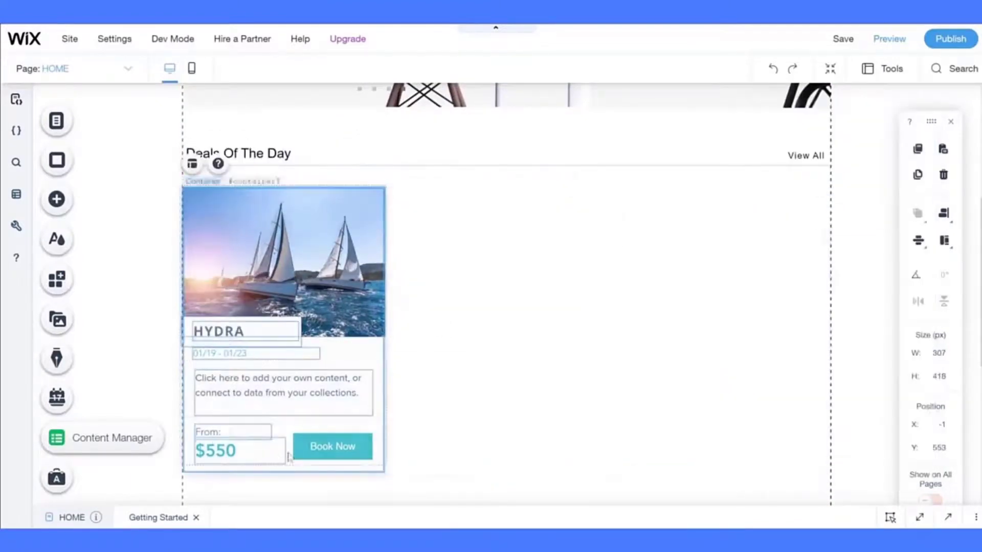
key("Delete")
- Duplicate the empty card in the repeater's item list
left_click(218, 151)
left_click(863, 439)
scroll(409, 307, "down", 2)
left_click(914, 116)
- Set card spacing to 10, narrow the first card, and make cards 300 px tall
left_click(381, 267)
left_click(904, 276)
type("10")
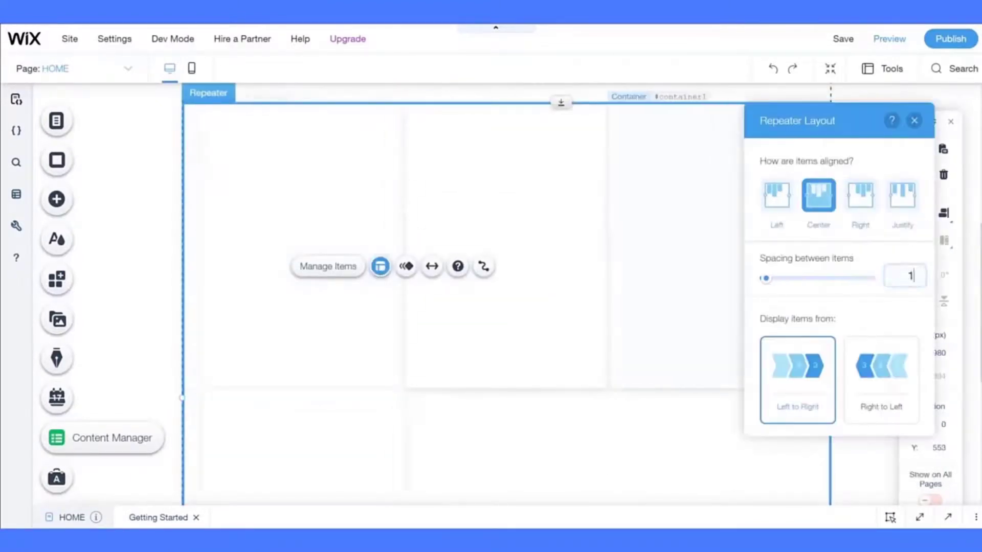
scroll(280, 296, "up", 2)
left_click(279, 296)
left_click_drag(398, 329, 352, 330)
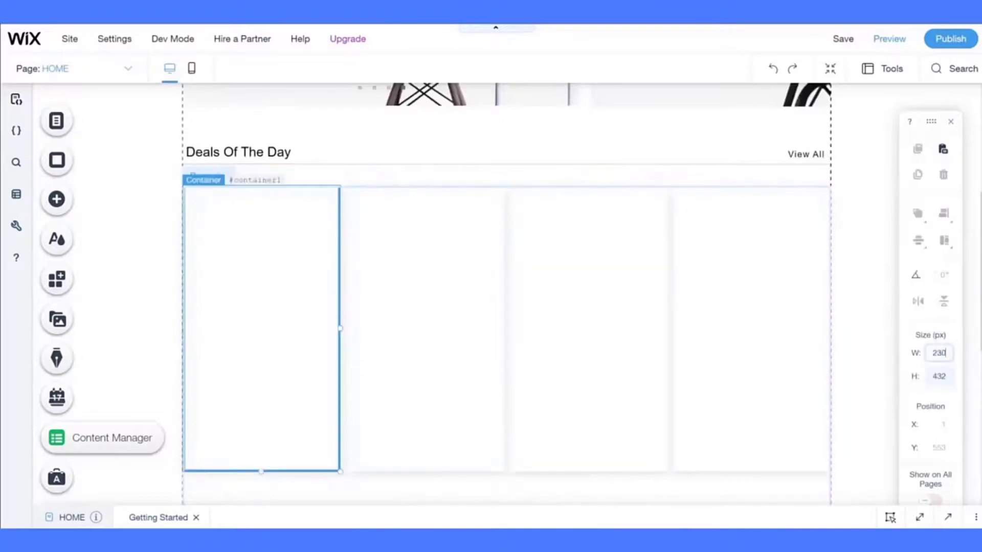
left_click(939, 376)
type("300")
key("Return")
left_click(241, 415)
left_click(322, 317)
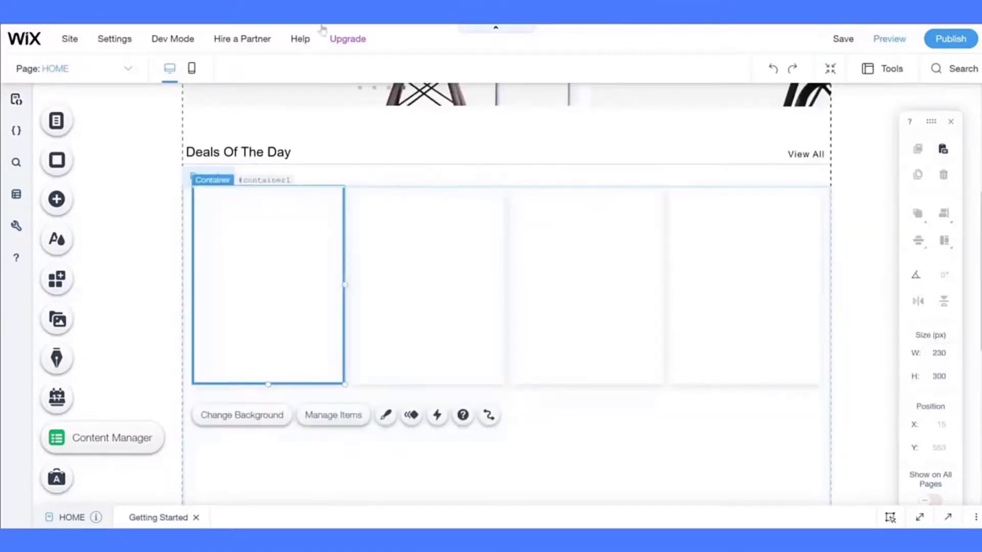
- Set the repeater width to 940 px
left_click(188, 239)
left_click(938, 353)
type("950")
key("Return")
left_click(939, 355)
type("640")
key("Return")
left_click(263, 271)
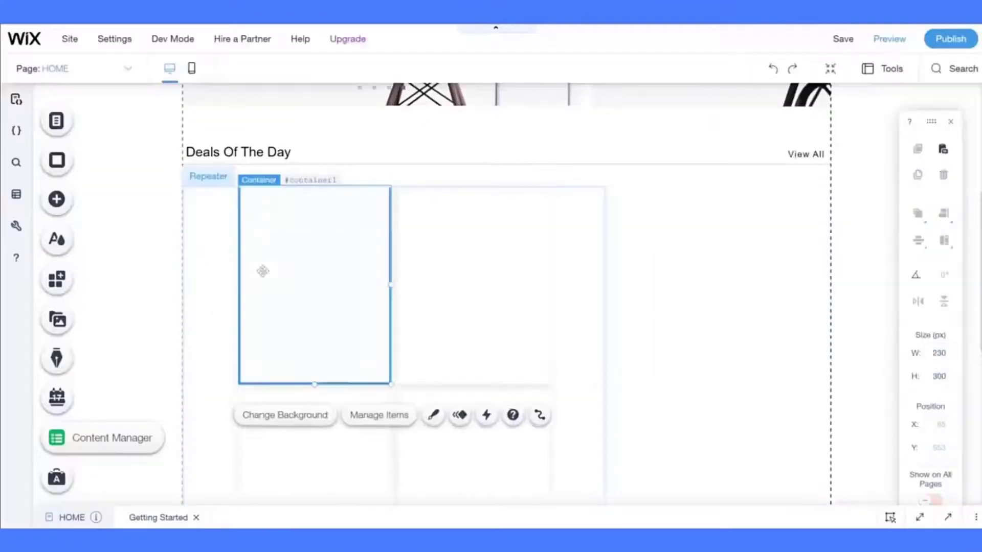
left_click(568, 328)
left_click(939, 353)
type("940")
key("Return")
left_click(532, 388)
- Justify the repeater's items across the row and centre the repeater on the page
left_click(609, 366)
left_click(860, 250)
left_click(902, 249)
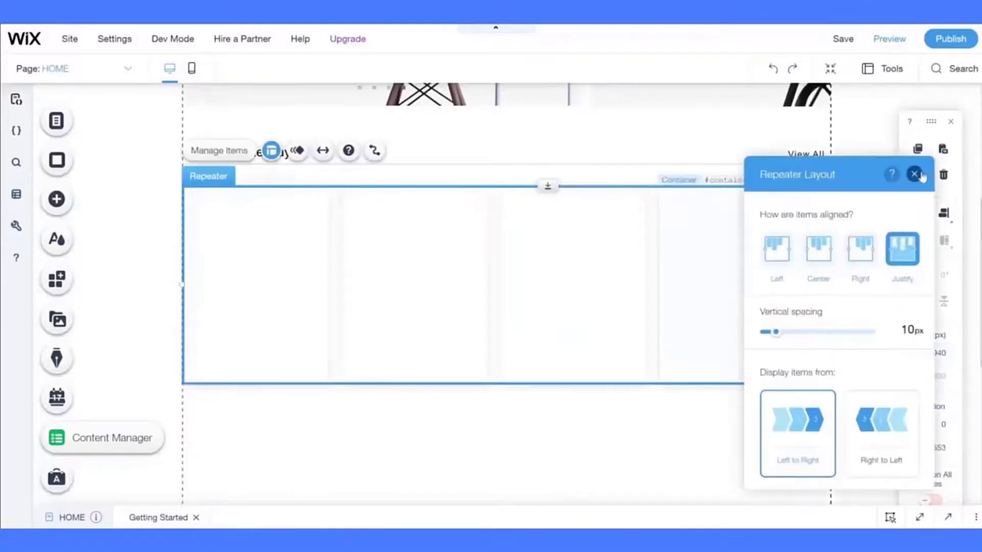
left_click(915, 174)
left_click(940, 217)
left_click(947, 517)
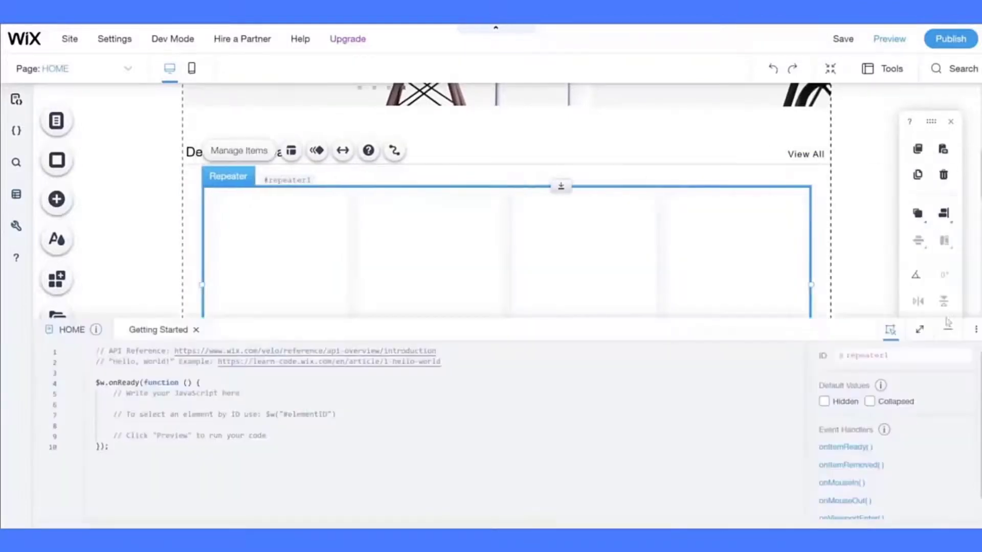
- Give the cards a corner radius of 3 and a shadow size of 0
left_click(947, 328)
left_click(291, 215)
left_click(395, 154)
left_click(591, 182)
left_click(594, 204)
type("3")
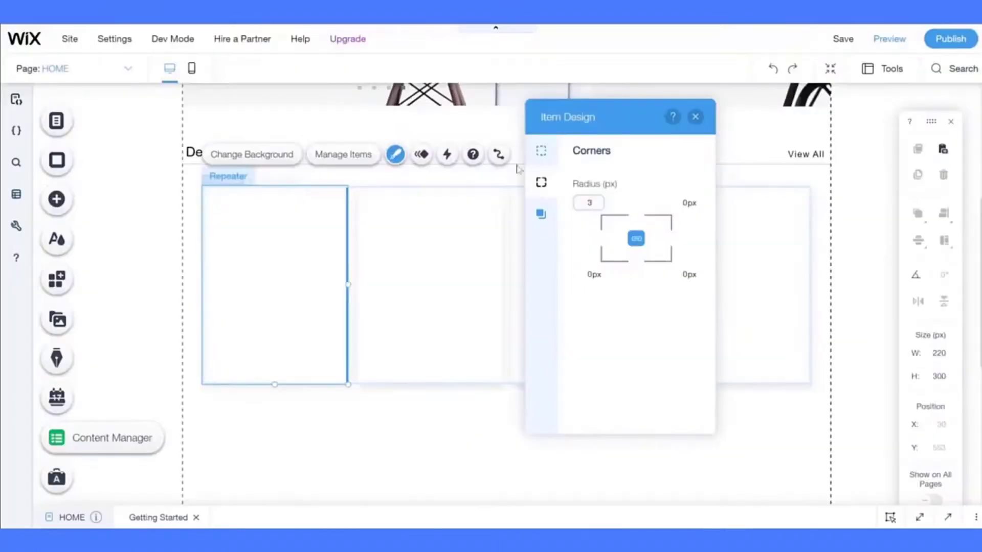
left_click(541, 213)
left_click(680, 302)
type("0")
scroll(684, 327, "down", 2)
left_click(686, 359)
left_click(690, 415)
left_click(286, 230)
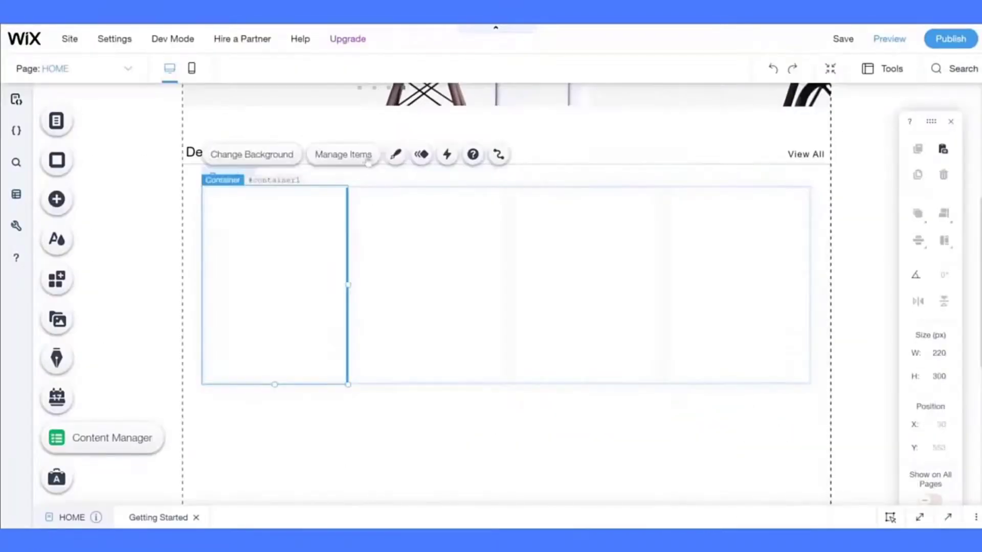
- Set the card shadow opacity to 40 with shadow size 0, then reselect the repeater
left_click(396, 154)
left_click(540, 213)
scroll(634, 328, "down", 3)
left_click(657, 415)
type("40")
left_click(286, 230)
left_click(395, 155)
left_click(592, 215)
scroll(634, 327, "down", 3)
left_click(686, 308)
type("0")
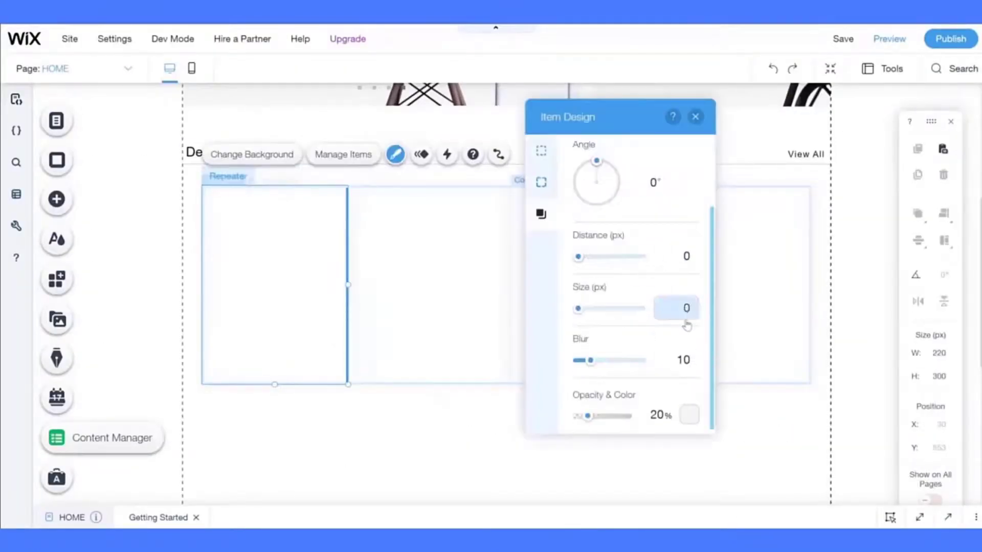
left_click(301, 256)
left_click(239, 151)
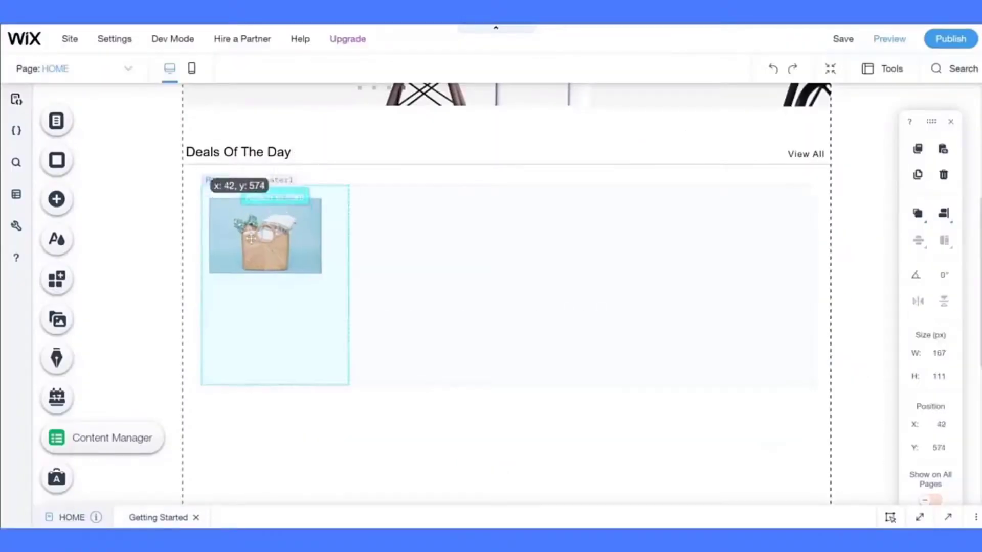
- Place the bag photo in the first deal card, resize and centre it, and apply a frame style
left_click_drag(250, 238, 248, 231)
left_click_drag(319, 266, 342, 282)
left_click(943, 220)
left_click(901, 199)
left_click(453, 393)
left_click(333, 273)
left_click(324, 312)
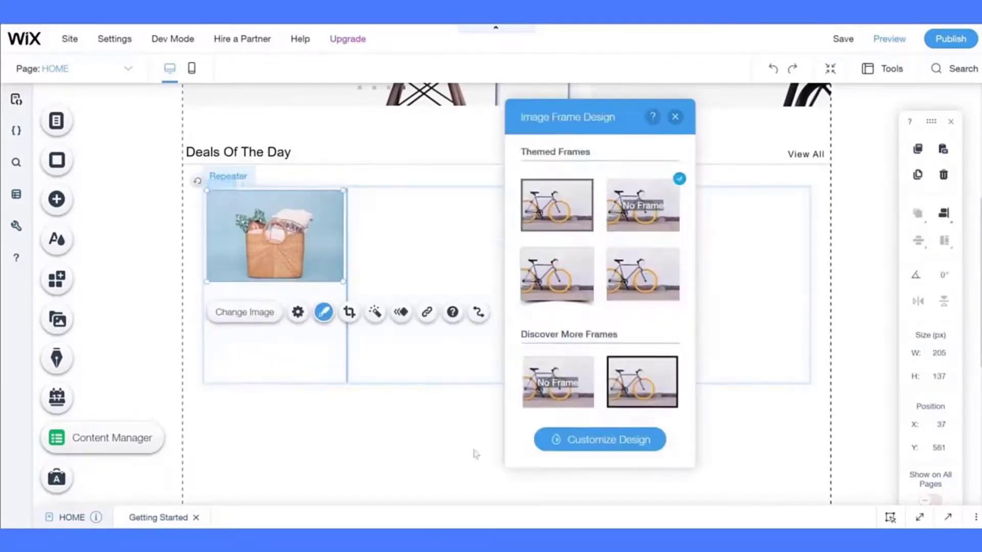
scroll(572, 368, "down", 3)
left_click(559, 352)
left_click(588, 445)
left_click(383, 431)
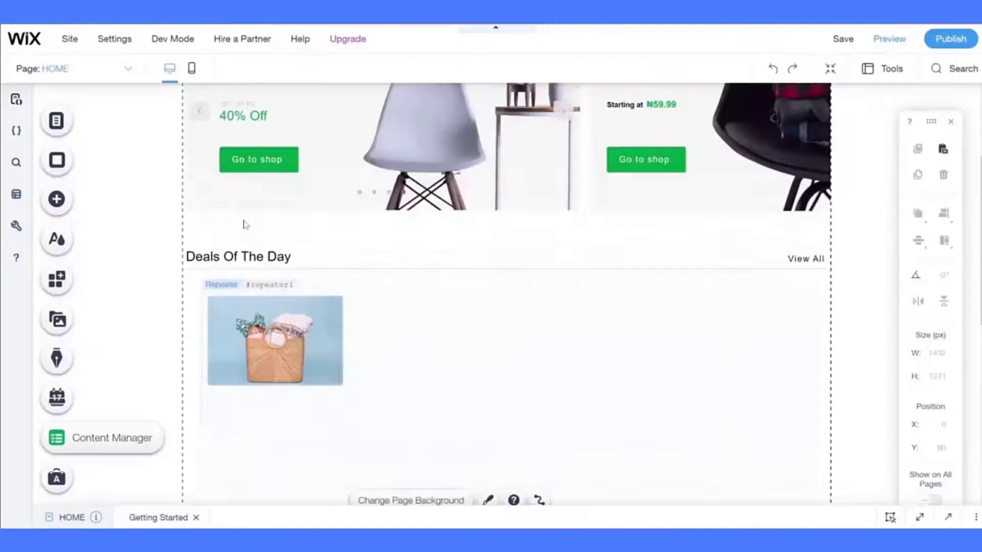
scroll(246, 225, "up", 2)
- Copy the banner's 'Starting at' text into the card as the title 'Hand made female bag 2pcs'
left_click(625, 204)
key("ctrl+c")
key("ctrl+v")
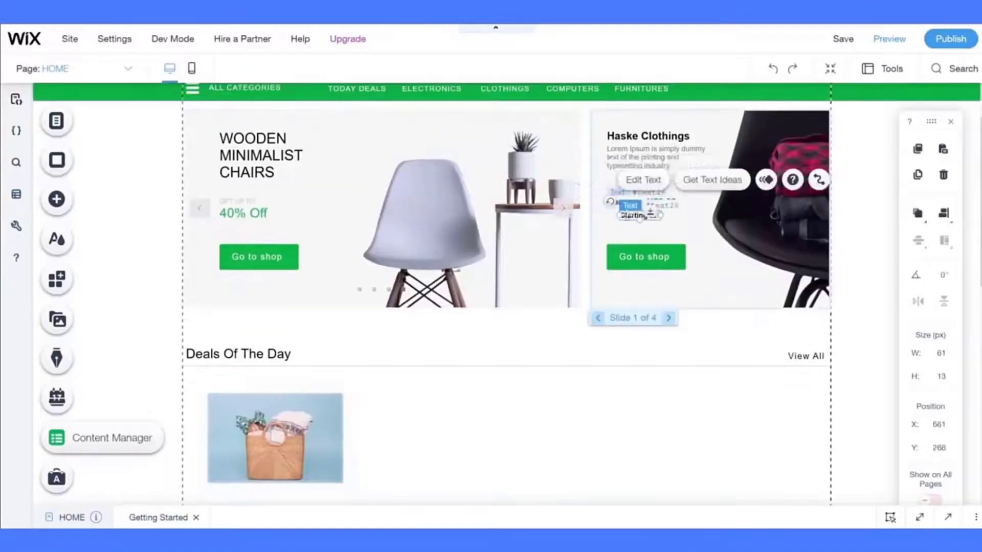
left_click_drag(638, 216, 417, 474)
scroll(416, 409, "down", 3)
left_click_drag(417, 306, 342, 334)
double_click(342, 334)
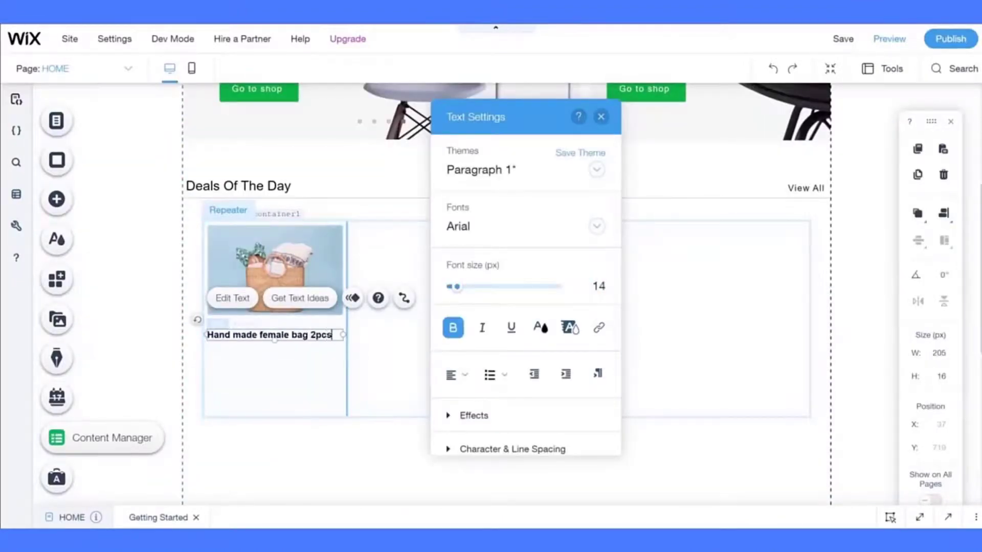
left_click(279, 381)
- Copy the banner price into the card, positioned under the title, as ₦590.99
scroll(585, 121, "up", 2)
left_click(664, 110)
key("ctrl+c")
key("ctrl+v")
left_click_drag(676, 123, 225, 431)
scroll(280, 415, "down", 2)
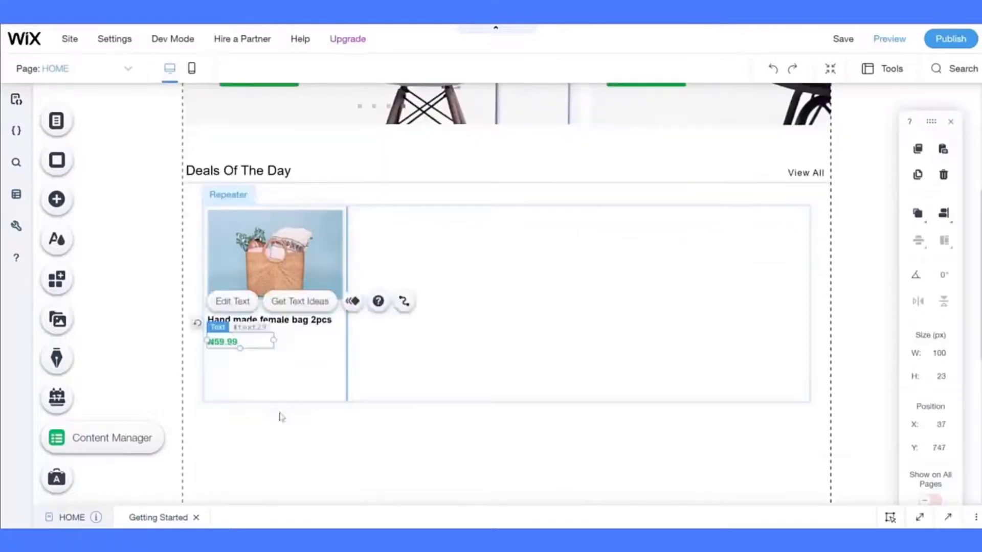
left_click_drag(238, 344, 239, 339)
- Set the card's price font size in Text Settings, first 16 then 14
double_click(230, 337)
left_click(599, 286)
type("16")
left_click(258, 417)
double_click(261, 321)
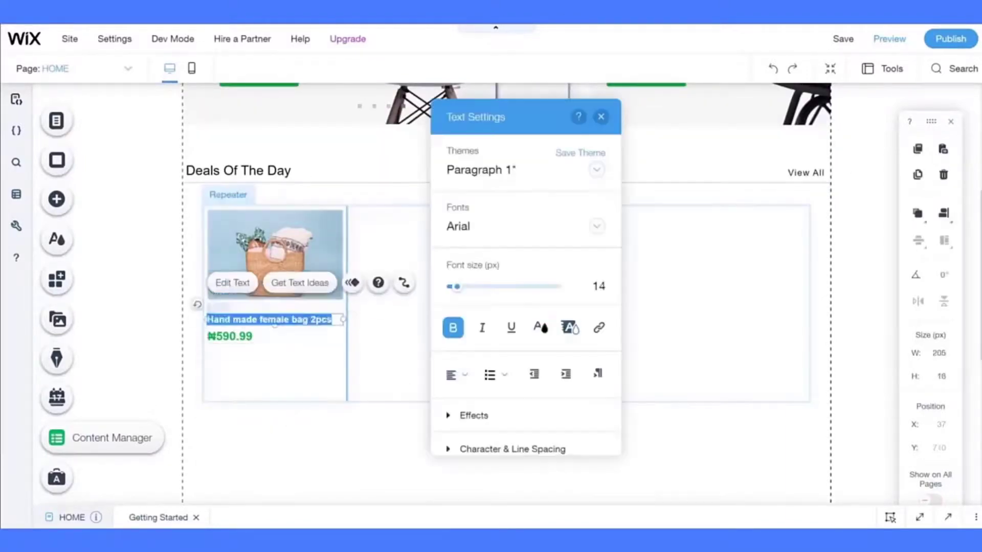
double_click(228, 338)
left_click(599, 287)
type("14")
- Copy the 'GET UP TO' banner label under the price as a smaller line at card width
scroll(310, 162, "up", 2)
left_click(311, 161)
key("ctrl+c")
key("ctrl+v")
left_click_drag(329, 172, 386, 468)
scroll(386, 461, "down", 2)
left_click_drag(307, 356, 225, 378)
left_click_drag(333, 376, 343, 376)
left_click(244, 346)
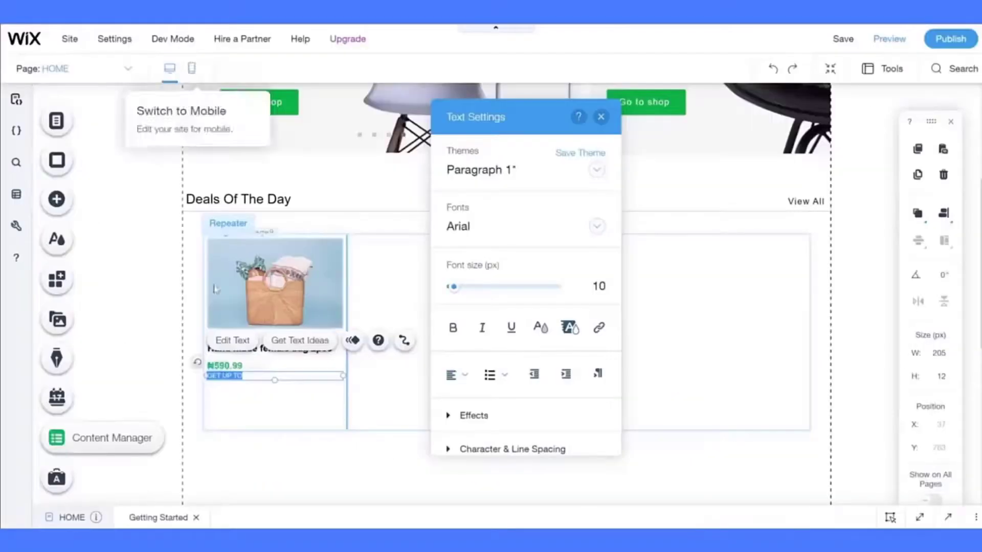
left_click(226, 455)
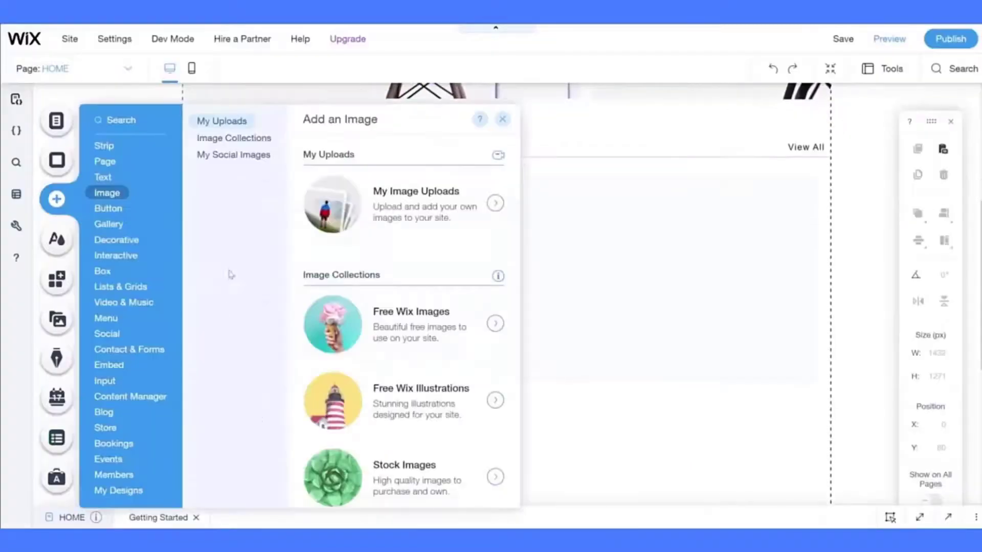
- Add a Ratings Display with icon size 15, hidden rating value and 'votes' label under the price
left_click(104, 381)
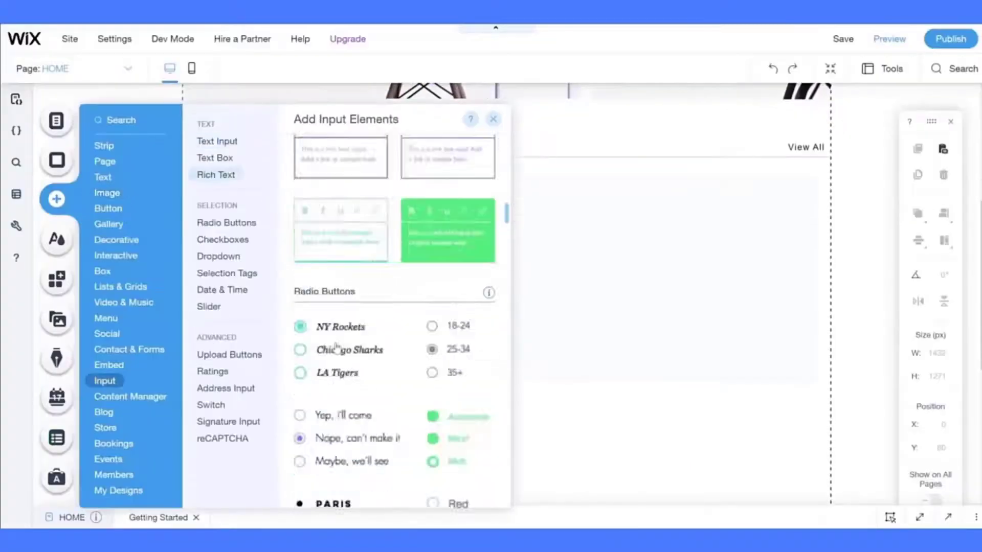
left_click(221, 372)
left_click(383, 373)
left_click(307, 375)
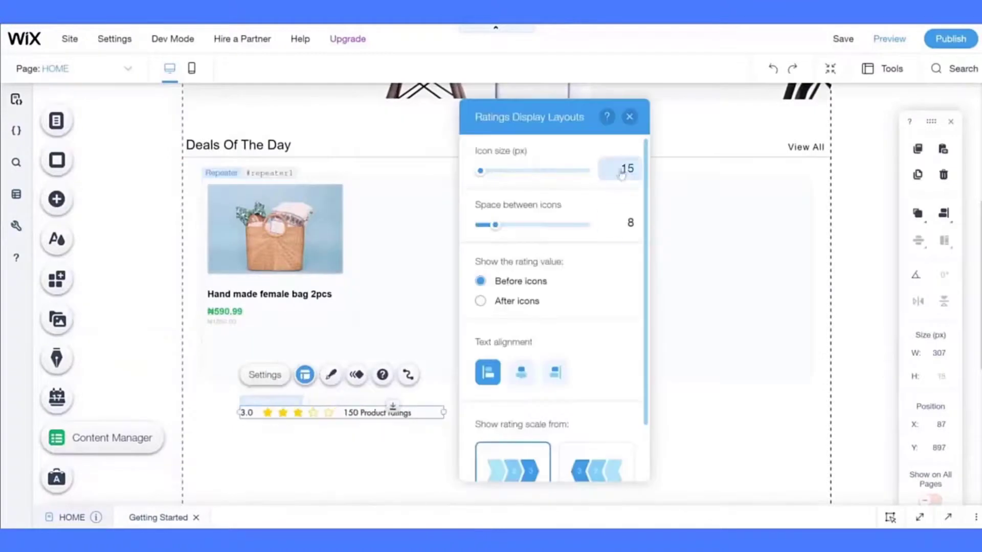
left_click(265, 375)
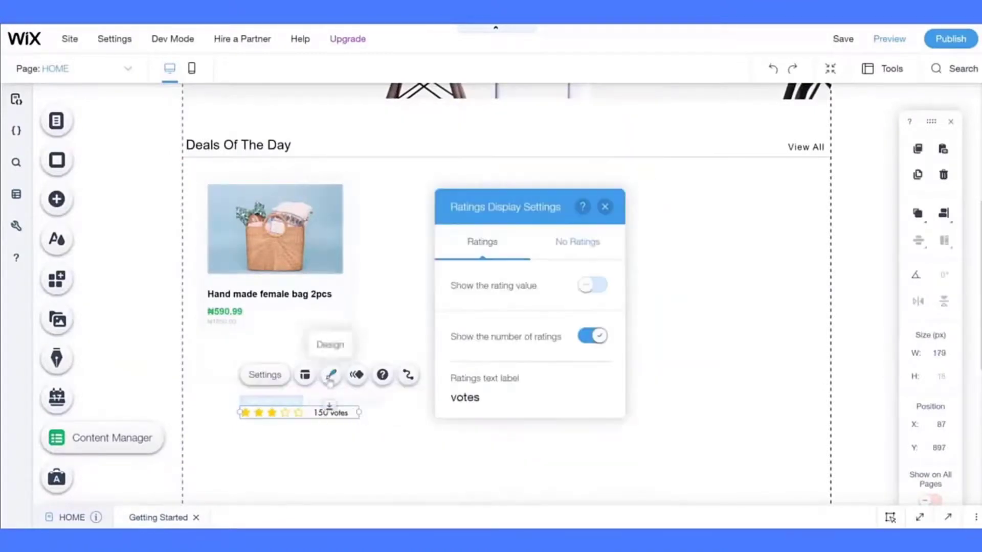
left_click(331, 464)
left_click_drag(307, 412, 276, 340)
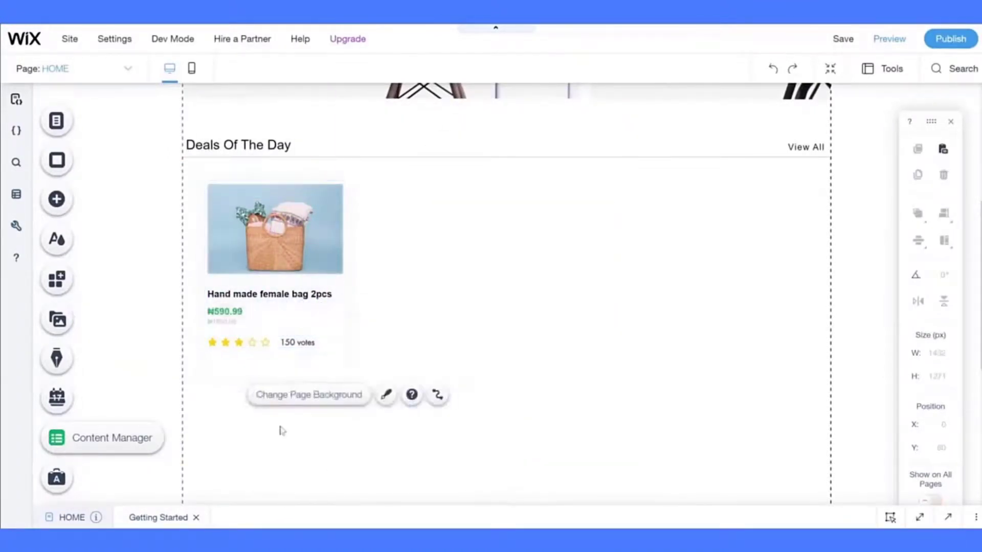
- Centre the four repeated bag cards in the Deals Of The Day repeater
left_click(265, 364)
left_click(306, 340)
left_click(322, 414)
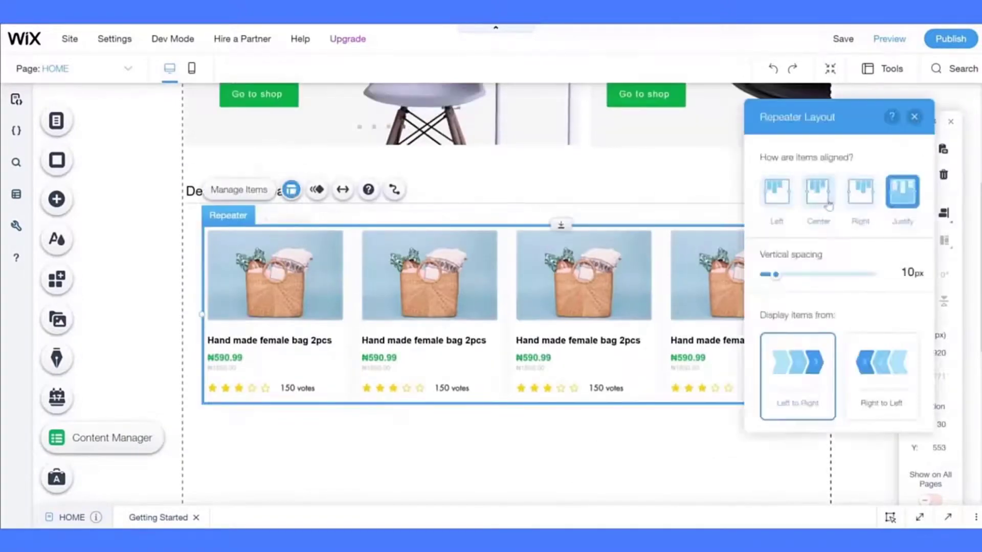
left_click(817, 193)
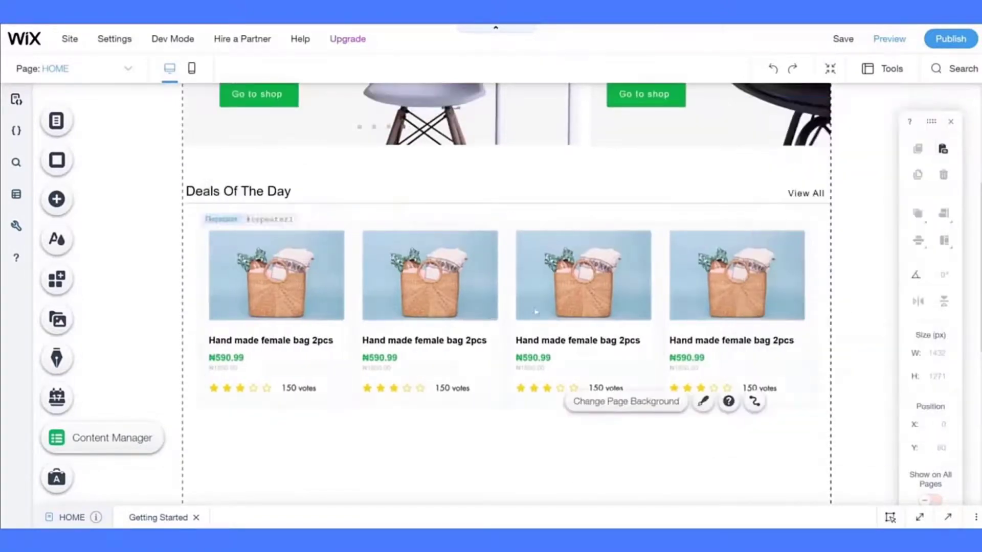
- Add an arrow icon button, set its hover design, and place it at the row's right edge
left_click(56, 199)
mouse_move(105, 208)
left_click_drag(492, 376, 574, 447)
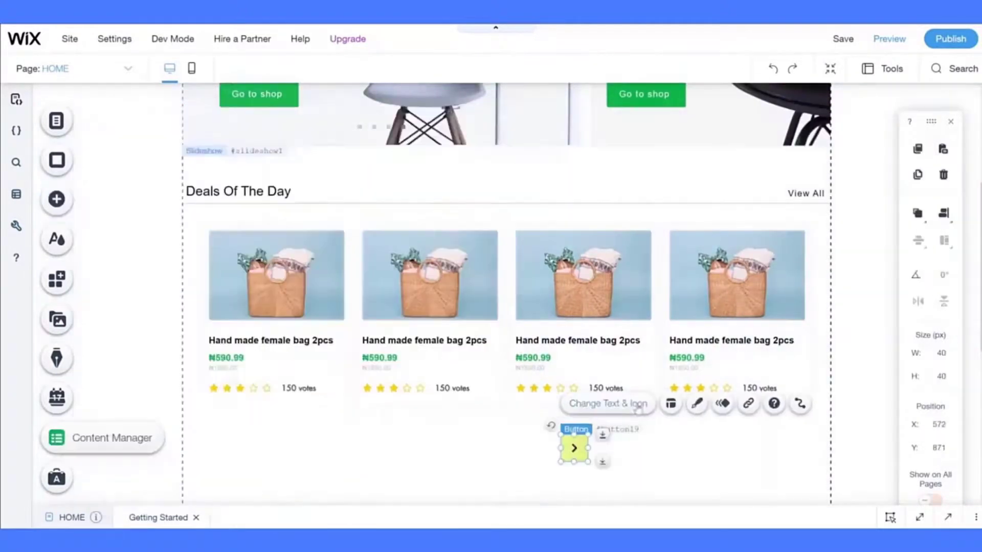
left_click(697, 403)
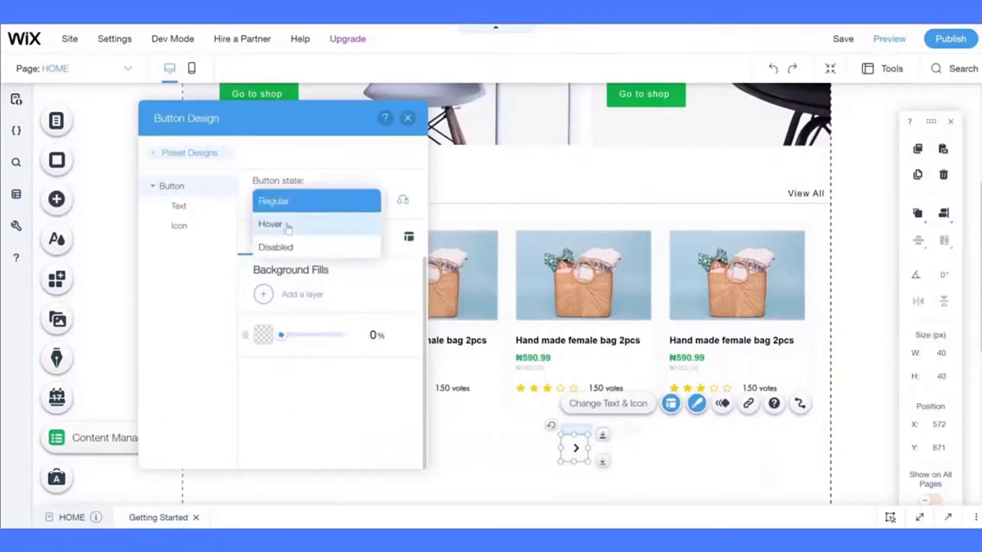
left_click(281, 226)
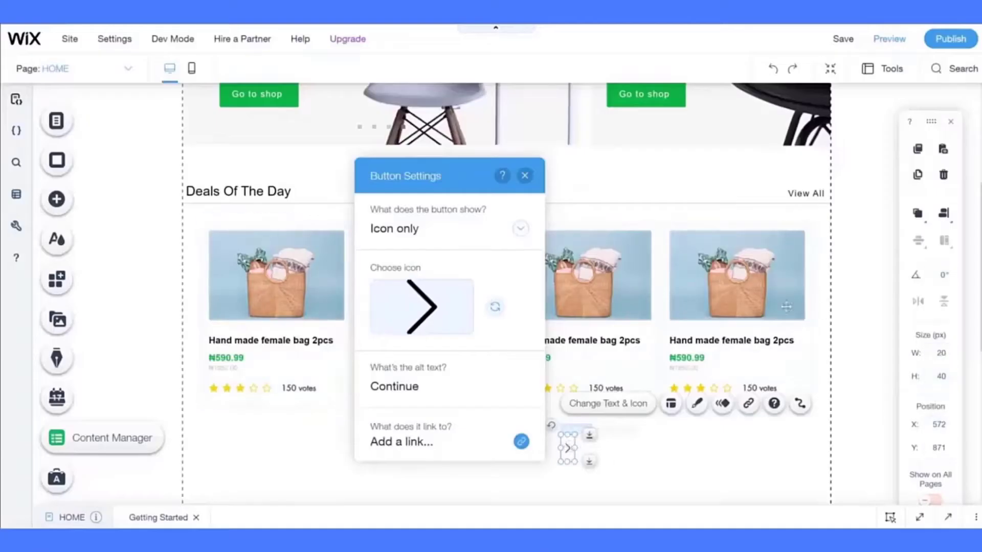
left_click_drag(567, 448, 821, 314)
- Duplicate the arrow button and place the copy at the left edge of the product row
left_click(663, 117)
key("ctrl+c")
key("ctrl+v")
scroll(381, 460, "down", 1)
left_click_drag(374, 460, 191, 256)
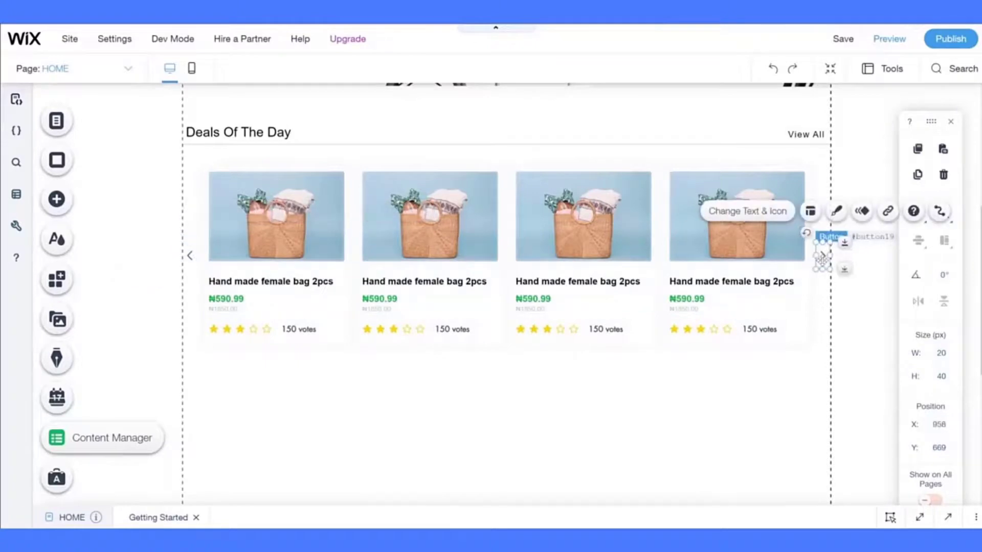
left_click(718, 357)
scroll(719, 357, "up", 5)
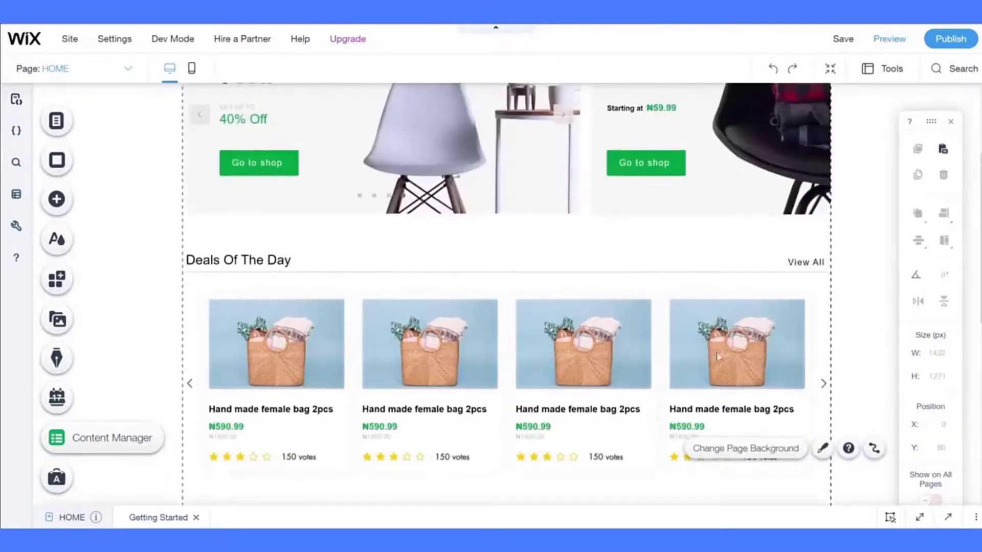
scroll(719, 357, "down", 4)
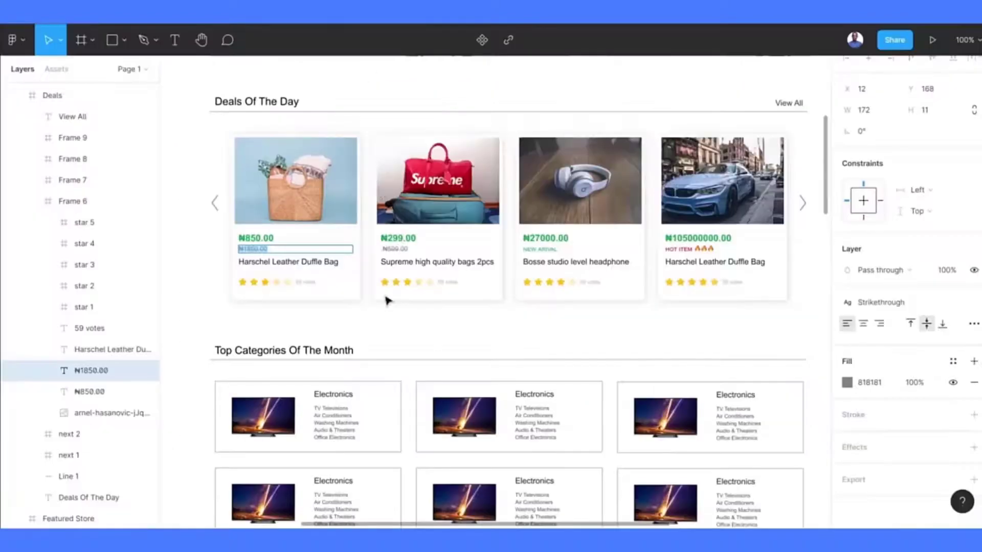
scroll(387, 300, "down", 3)
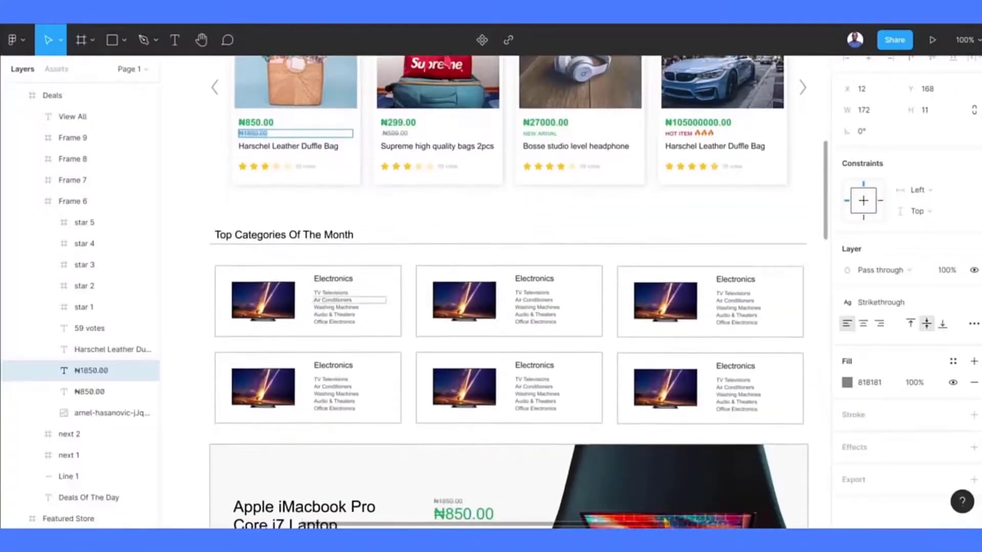
scroll(387, 300, "up", 3)
scroll(387, 301, "down", 4)
scroll(508, 291, "down", 1)
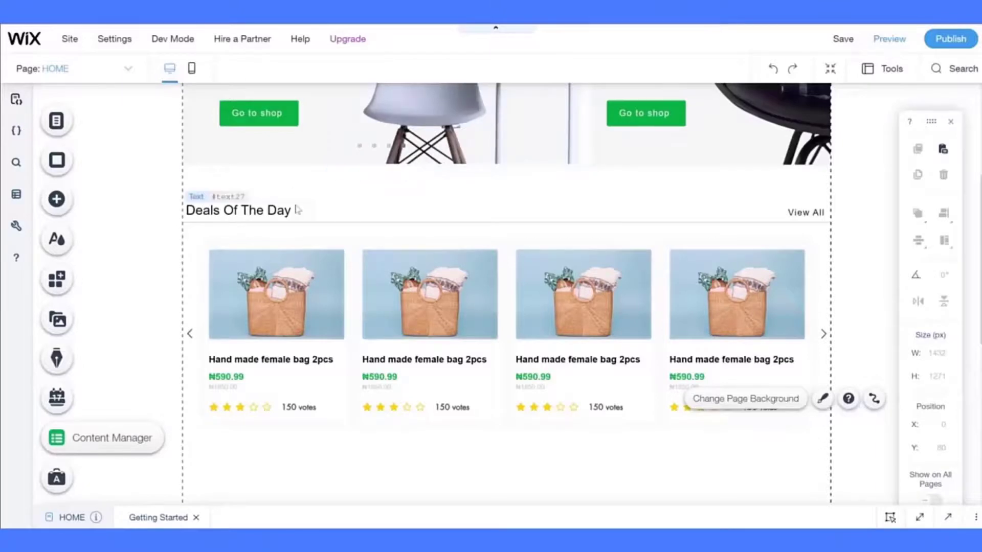
- Group the Deals Of The Day heading, View All link and divider, then drag a duplicate below the repeater
right_click(296, 210)
left_click(505, 229, "shift")
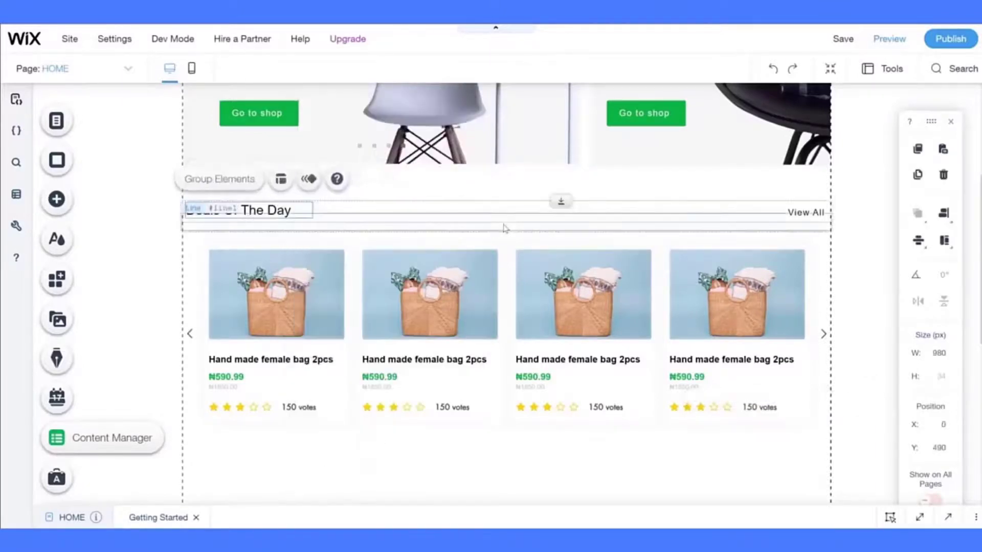
left_click(260, 180)
scroll(260, 180, "down", 2)
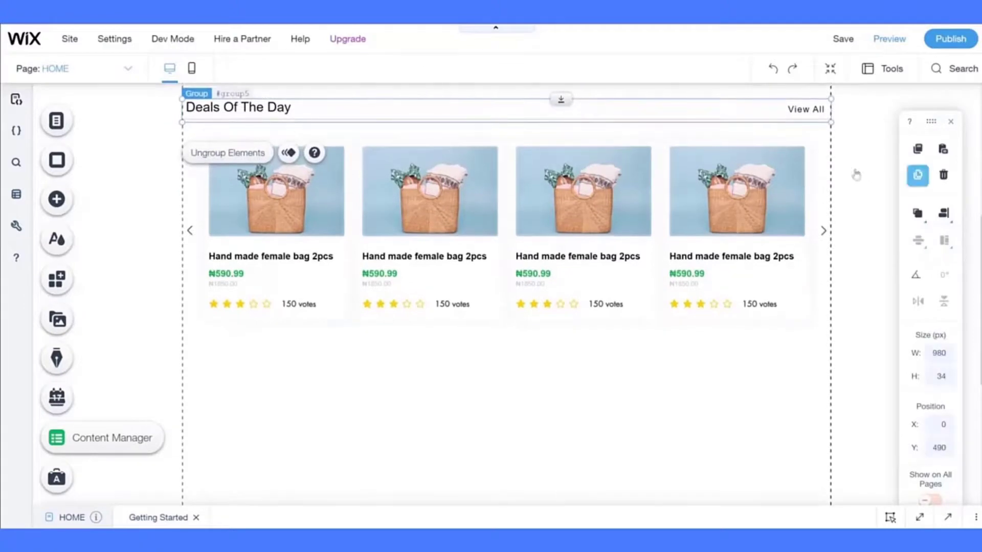
left_click(917, 176)
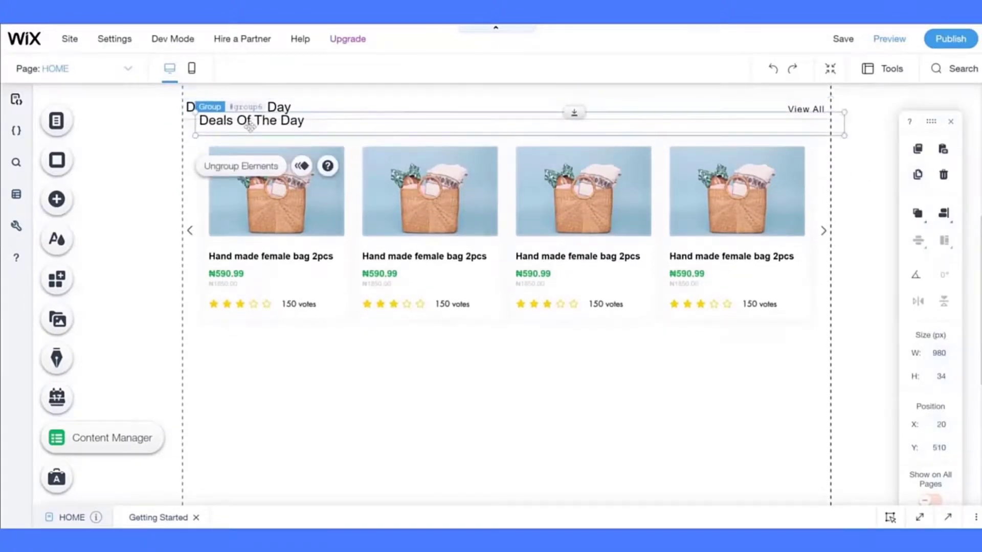
left_click_drag(250, 127, 239, 372)
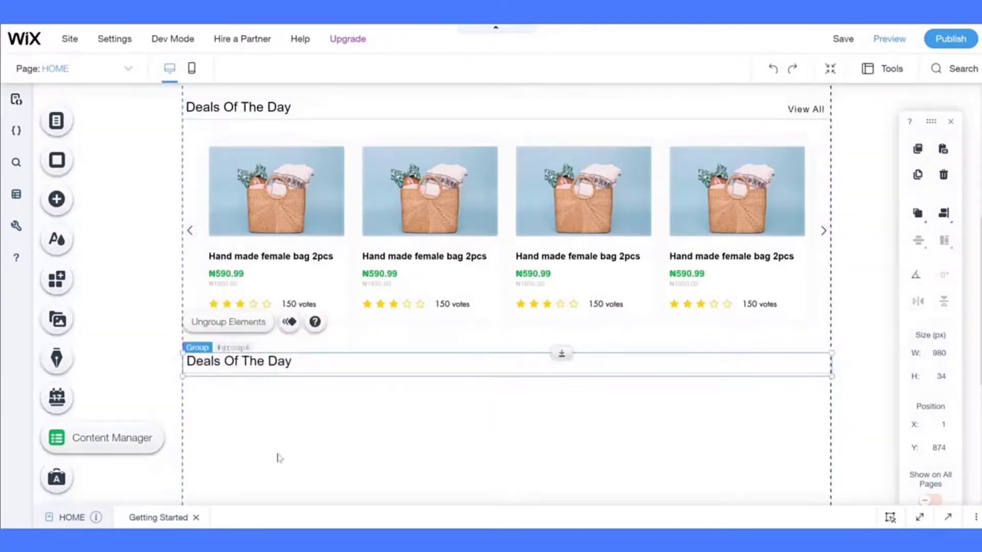
- Move the lower heading group down to Y 903, ungroup it, and regroup the text with its divider
left_click(279, 457)
scroll(278, 458, "down", 2)
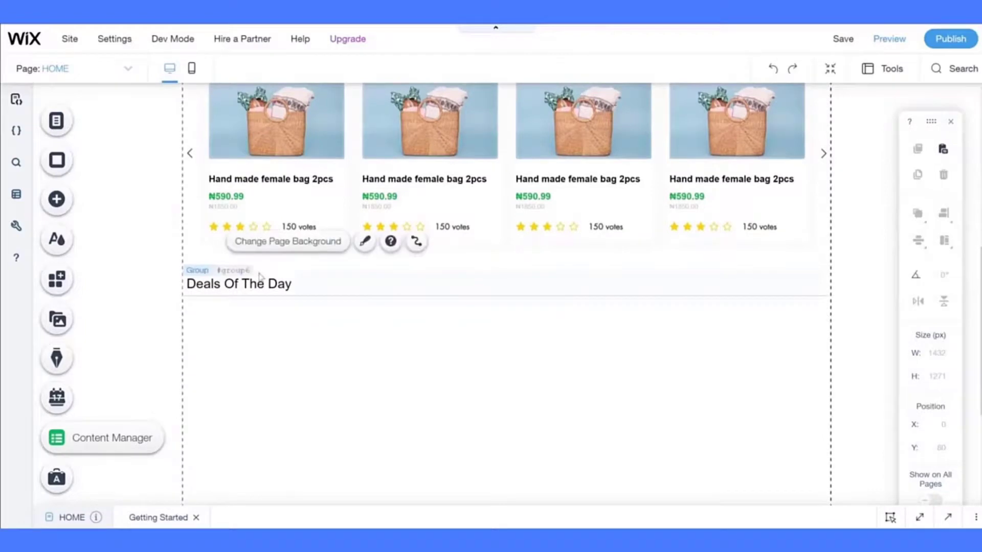
left_click(278, 285)
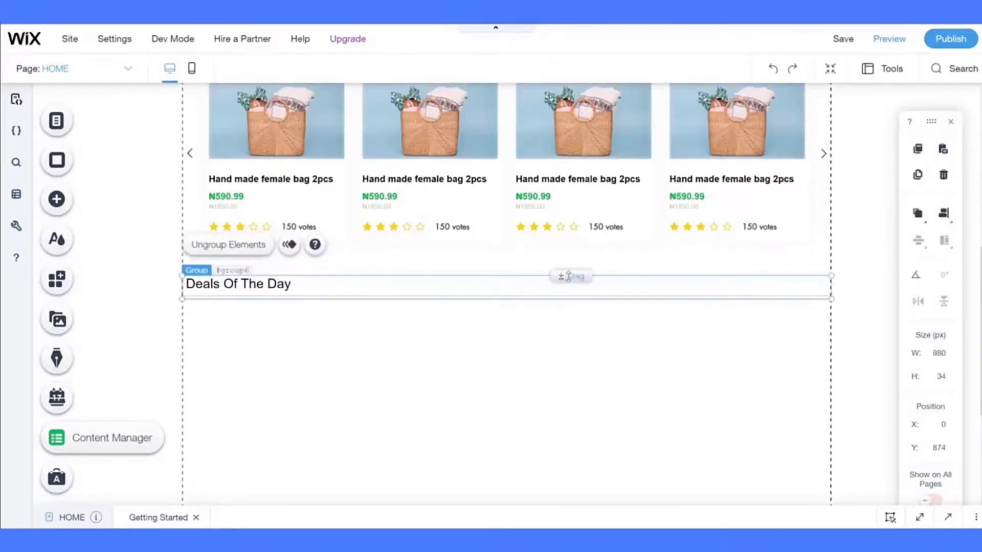
left_click_drag(567, 276, 567, 295)
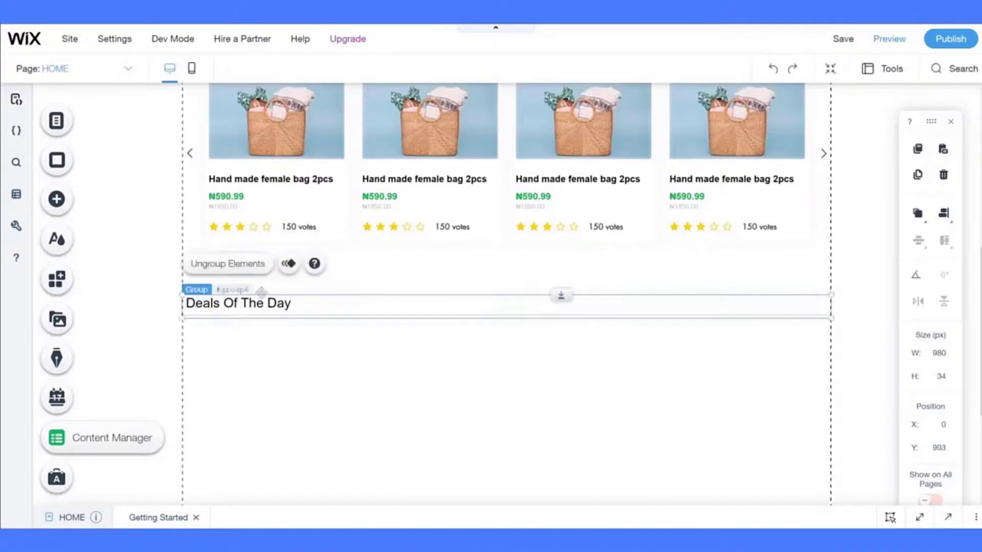
left_click(235, 275)
scroll(261, 368, "up", 3)
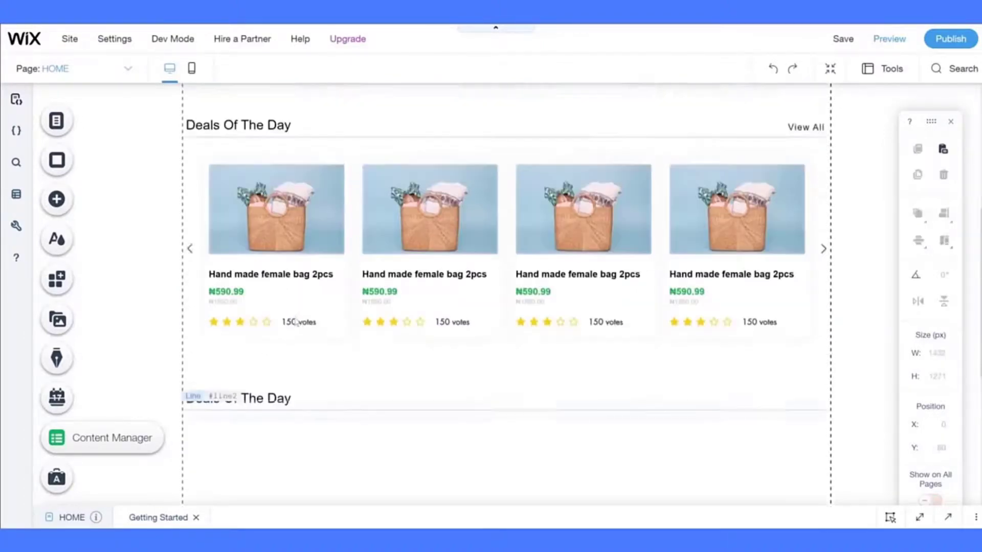
left_click(271, 187)
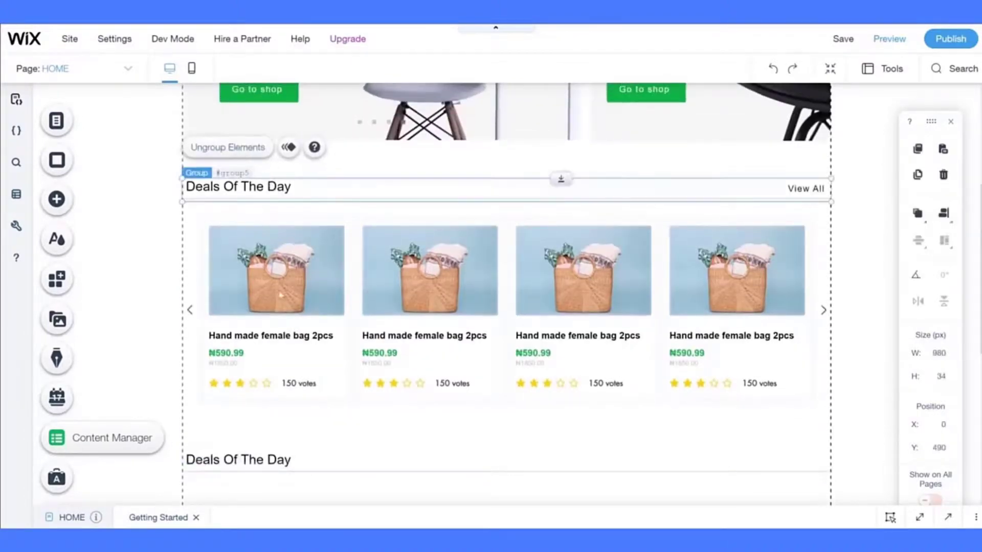
scroll(280, 295, "down", 5)
left_click(259, 223)
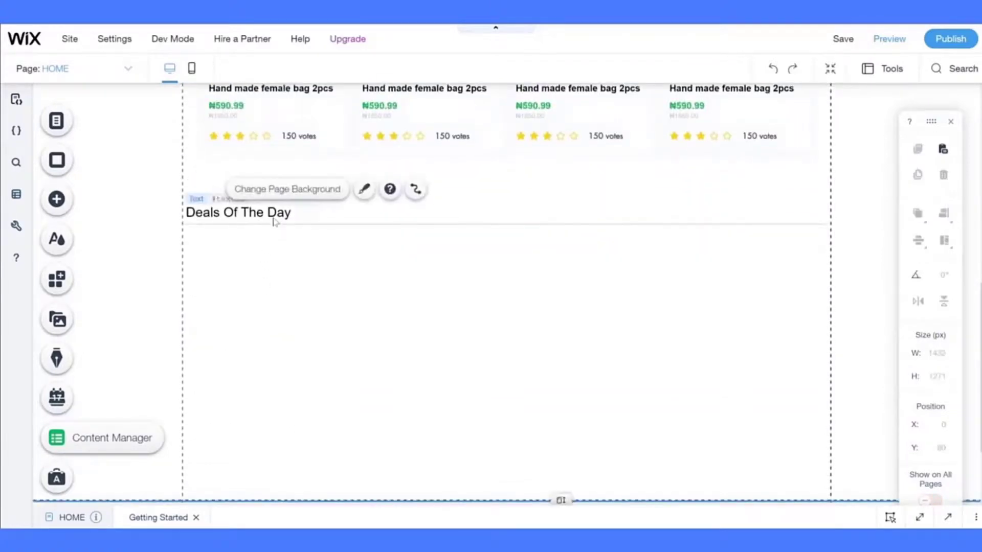
left_click(278, 214)
left_click(286, 225, "shift")
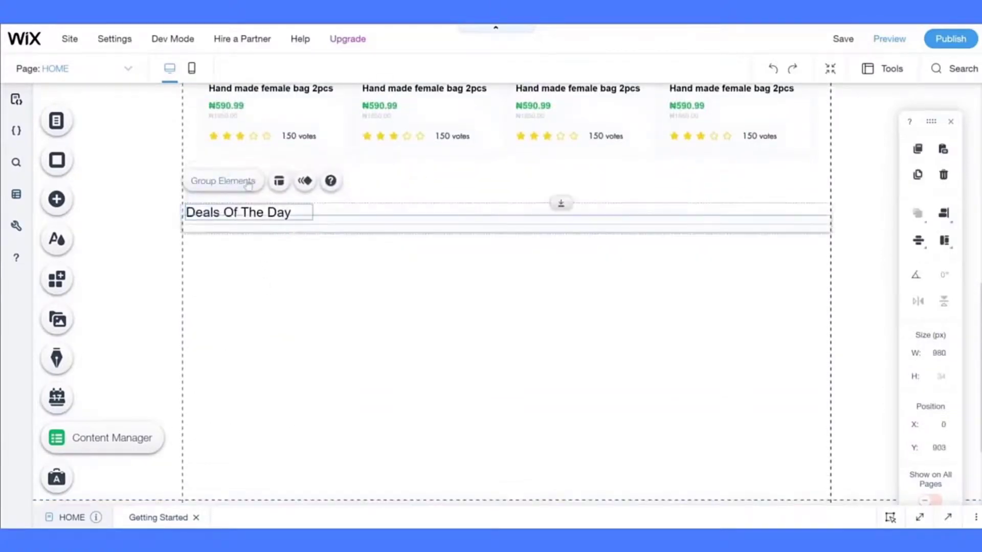
left_click(248, 182)
- Widen the lower heading's text box to 329 × 23 px, checking the Figma reference
left_click(267, 209)
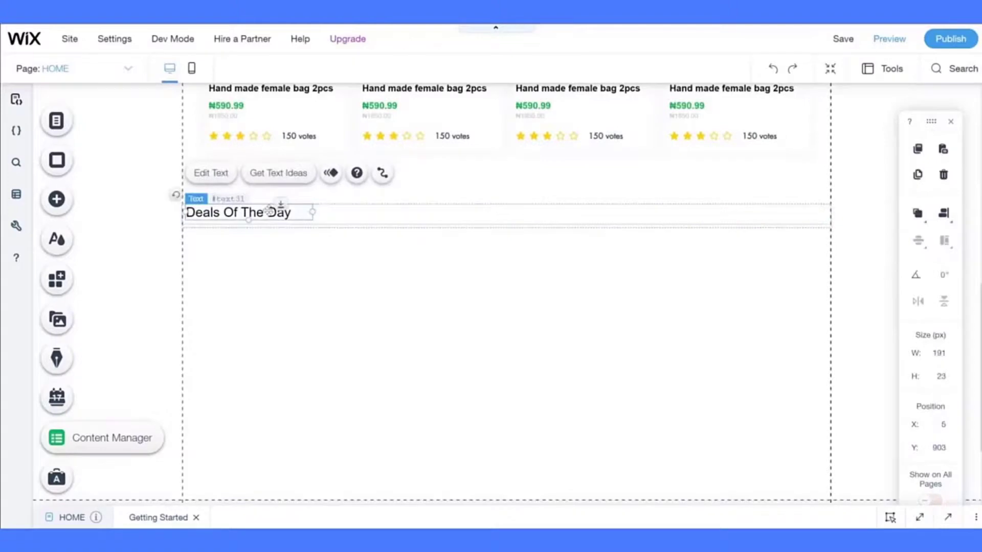
left_click_drag(311, 212, 349, 212)
key("ctrl+Tab")
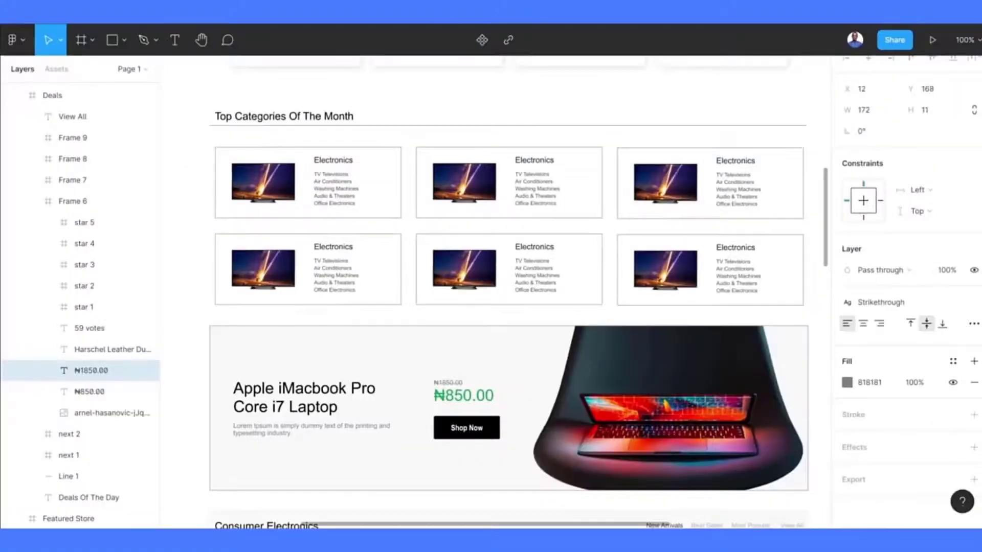
key("ctrl+Tab")
left_click_drag(349, 212, 404, 212)
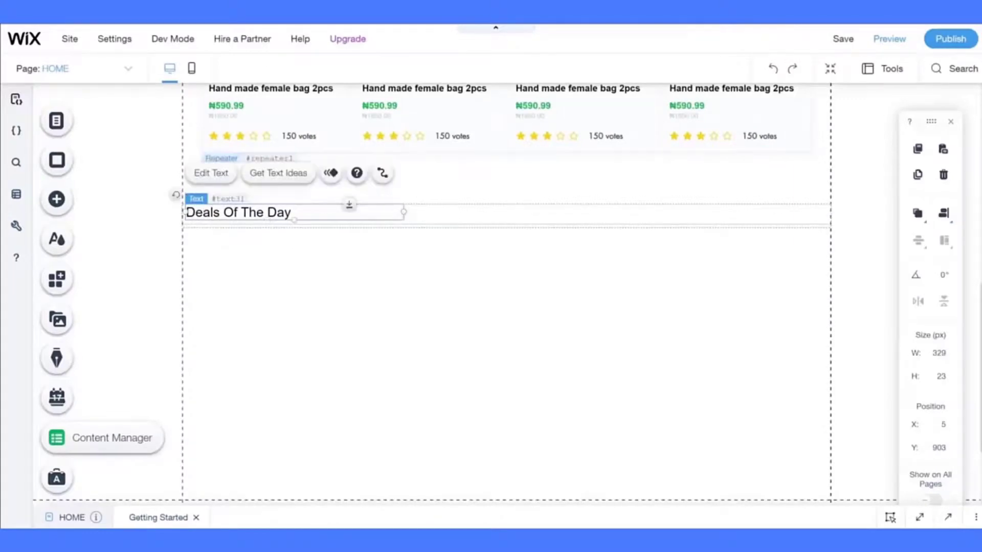
- Retype the lower heading as 'Top Categories Of The Month'
left_click(232, 172)
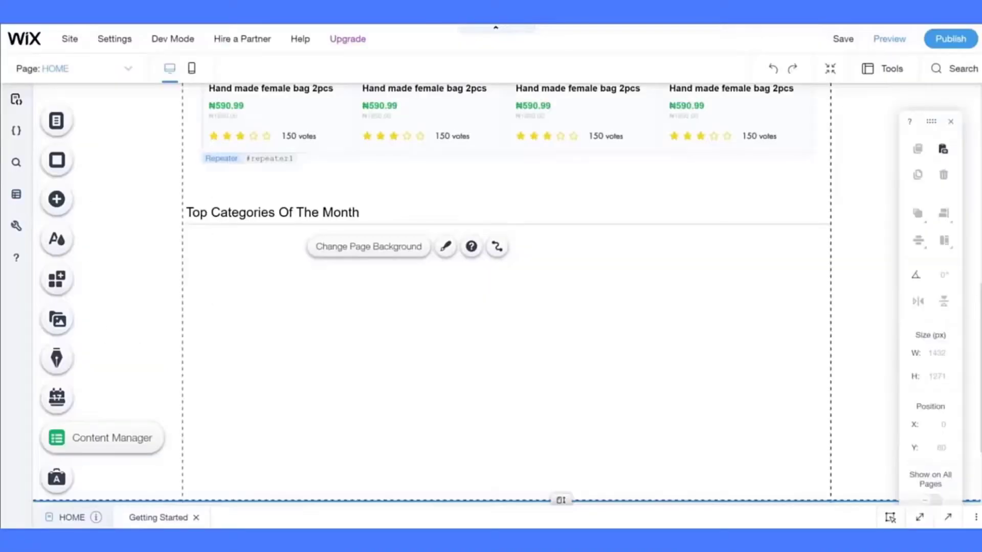
scroll(352, 256, "up", 2)
scroll(351, 256, "down", 4)
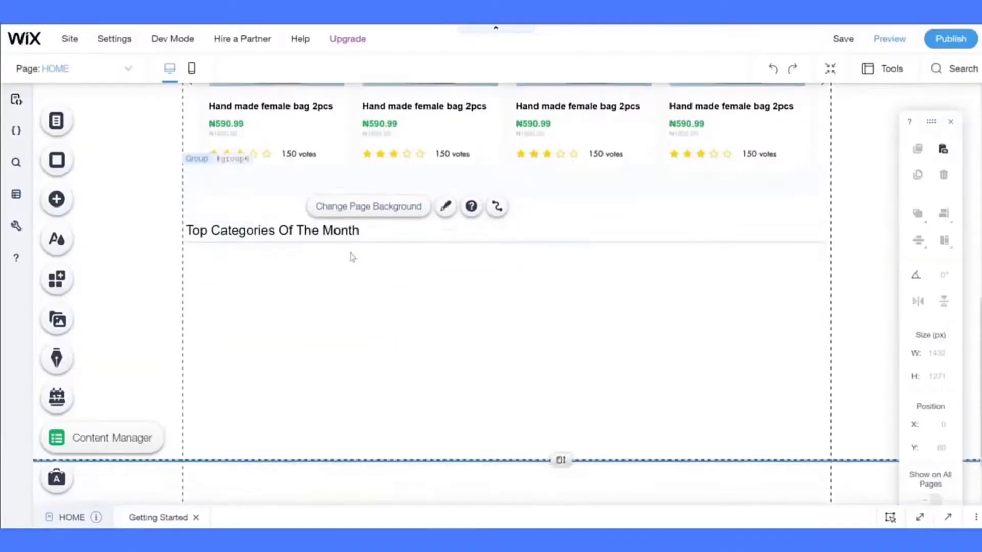
- Set the footer height to 500 px and stretch the page height to 1811 px
scroll(397, 307, "down", 1)
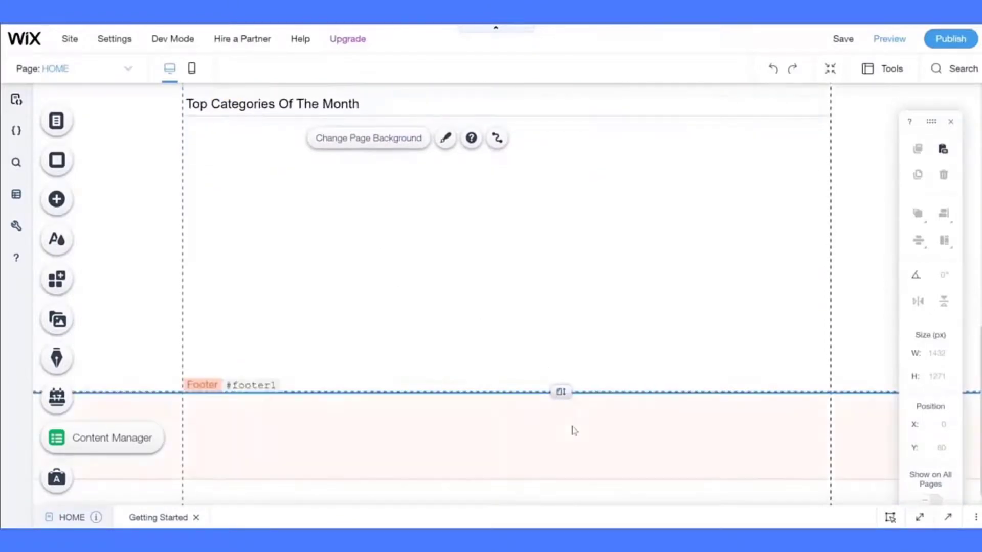
left_click(791, 396)
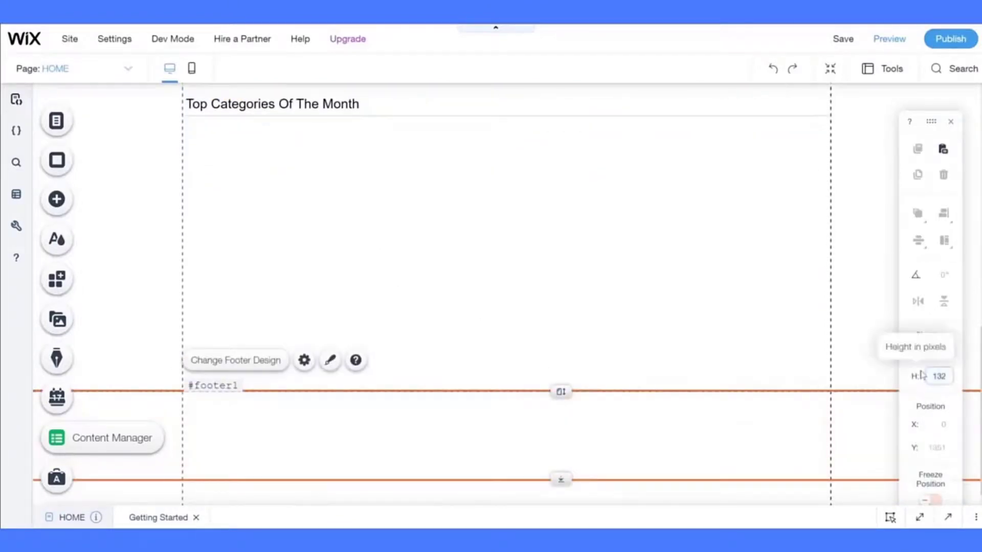
key("Return")
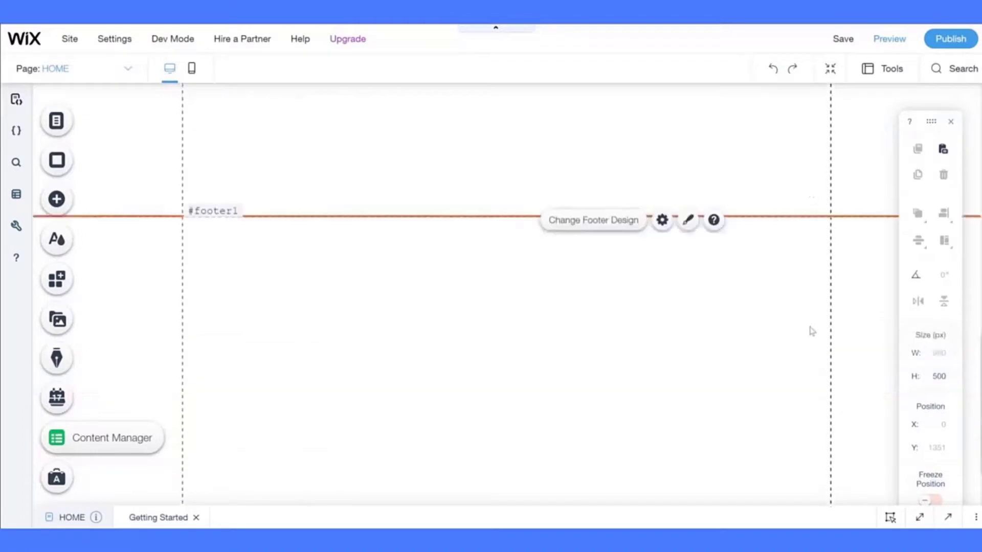
left_click(580, 144)
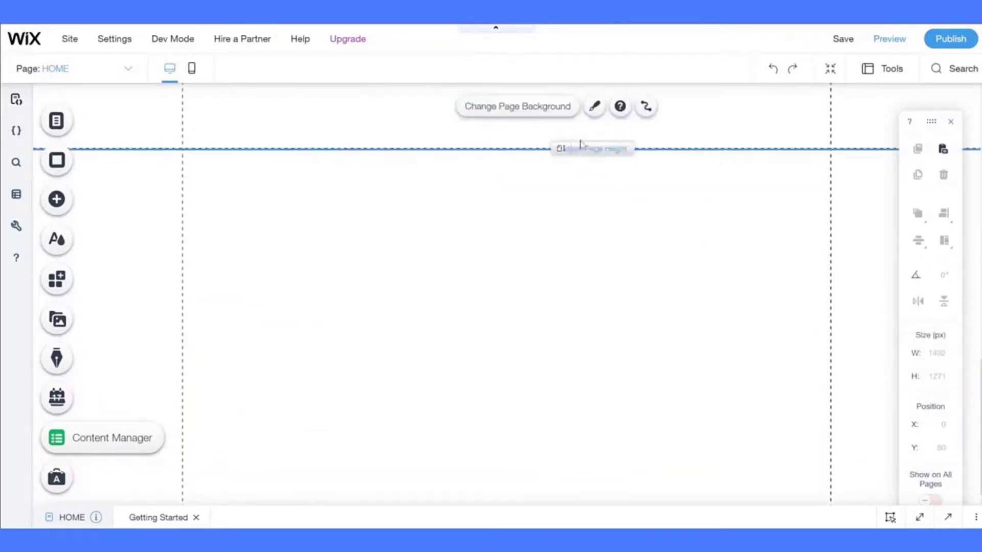
left_click_drag(562, 379, 574, 502)
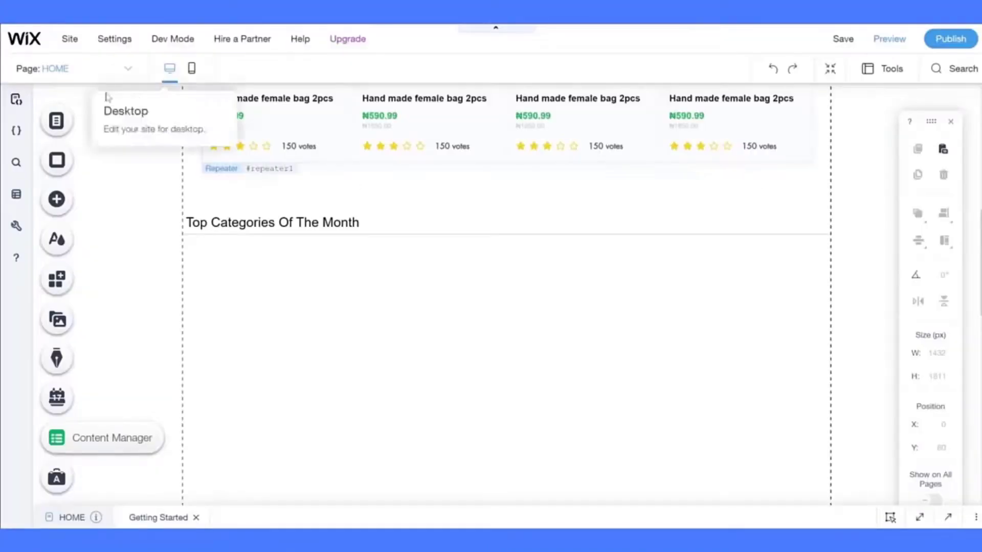
- Paste the product repeater, widen it to 960 px, centre it and delete Item 2
left_click(57, 198)
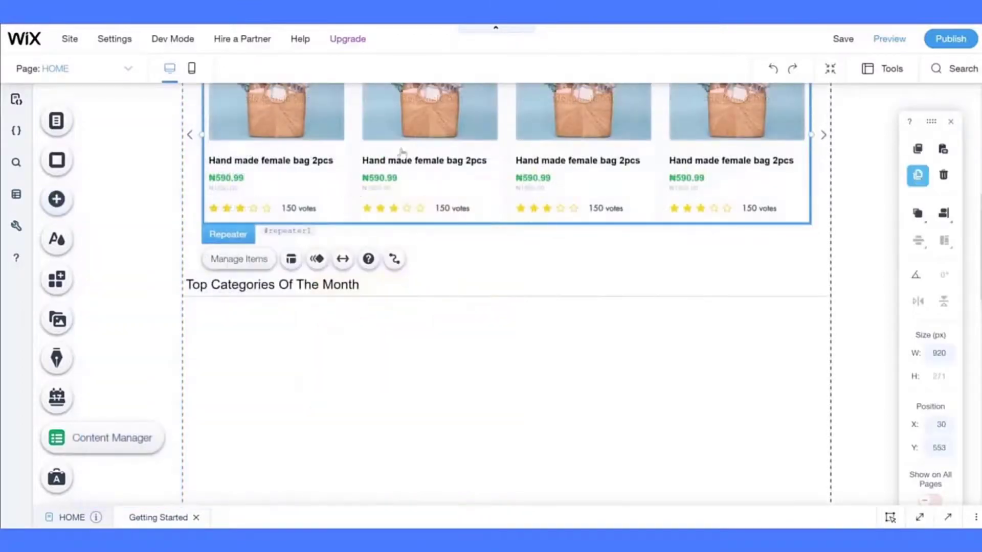
key("ctrl+v")
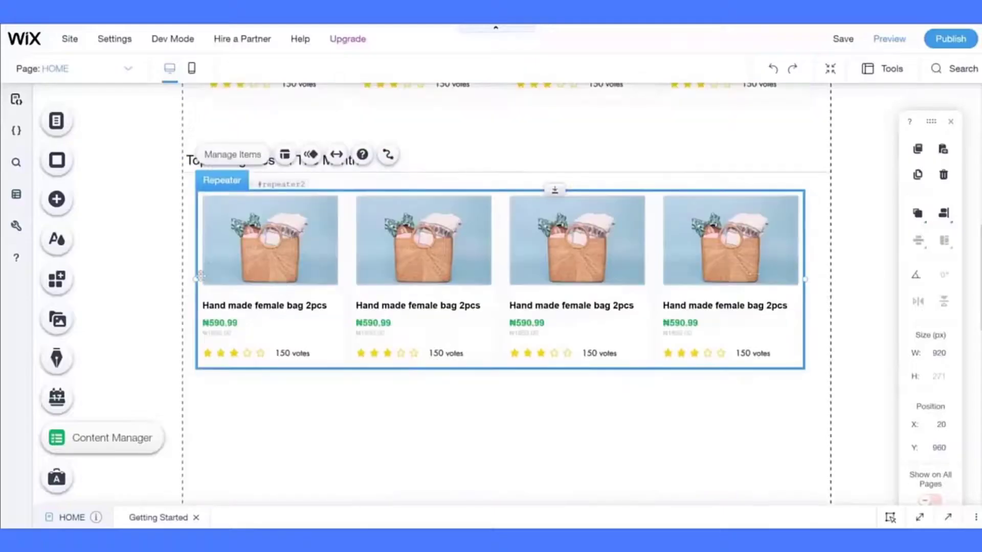
left_click_drag(199, 276, 194, 281)
left_click(943, 214)
left_click(914, 216)
left_click(226, 155)
left_click(910, 182)
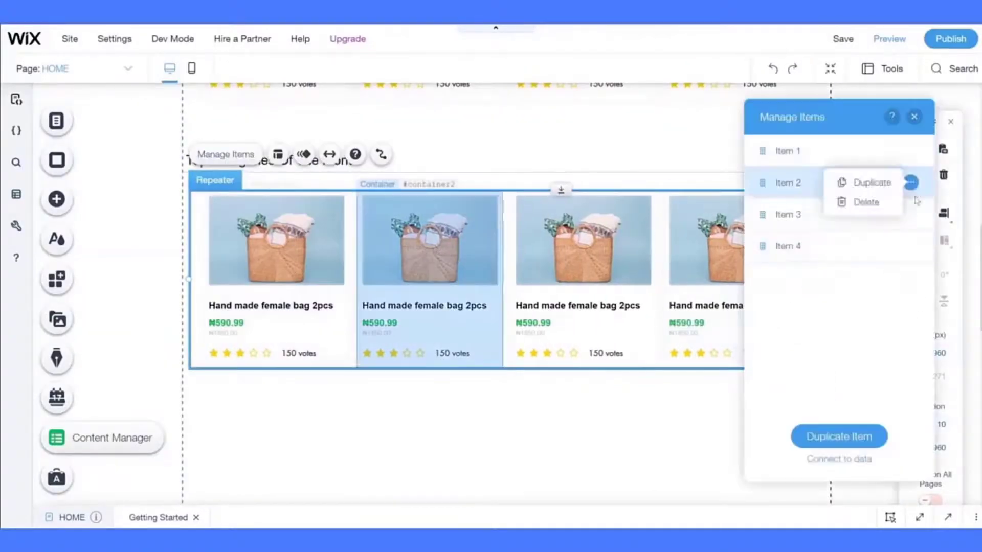
left_click(868, 201)
- Set the first card's container width to 310
left_click(423, 300)
type("300")
key("Return")
type("310")
key("Return")
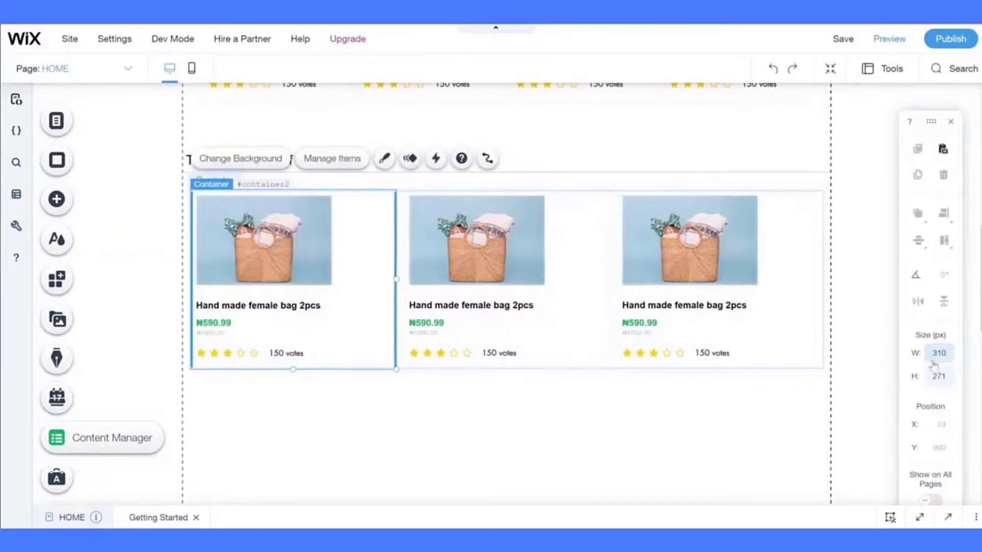
- Replace the card image with the TV picture, reset its proportions and shrink it to about 120×77
left_click(271, 243)
left_click(233, 165)
left_click(308, 444)
scroll(394, 327, "down", 7)
left_click(394, 244)
left_click(862, 494)
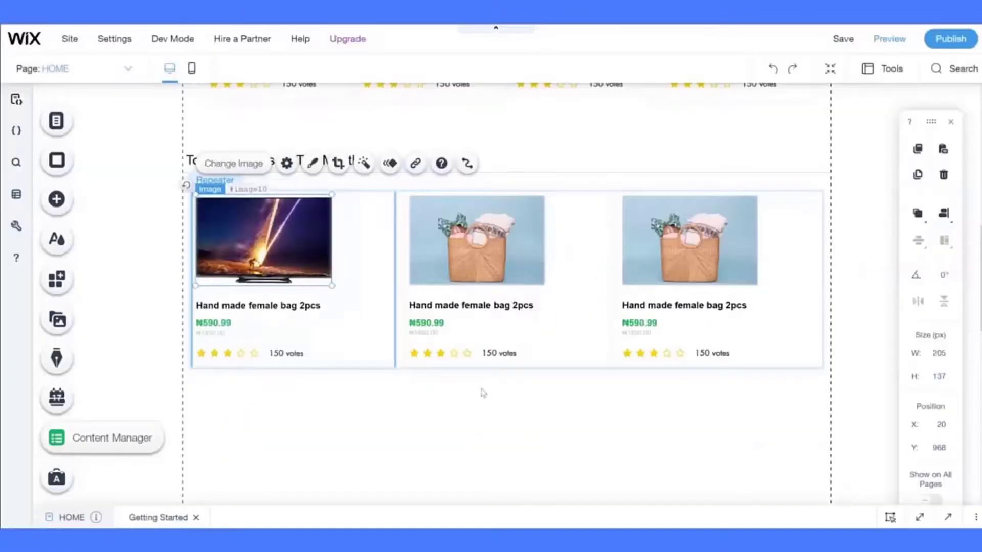
left_click(287, 164)
left_click(546, 220)
left_click(896, 62)
left_click(519, 265)
left_click_drag(332, 280, 276, 247)
- Delete two extra repeater items and move the TV image down in the card
left_click(333, 307)
left_click(331, 158)
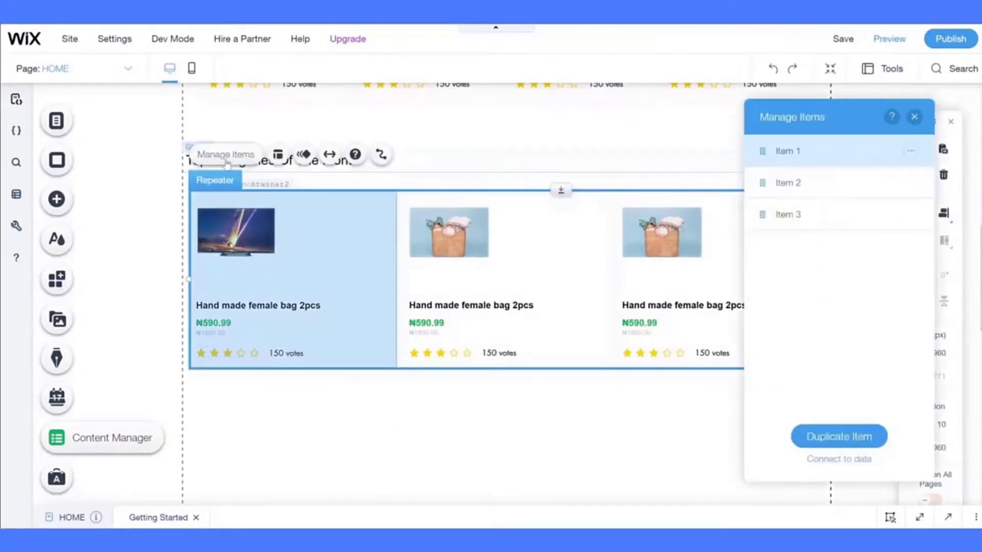
left_click(912, 186)
left_click(879, 240)
left_click(912, 187)
left_click(880, 241)
left_click(915, 116)
left_click_drag(456, 227, 456, 233)
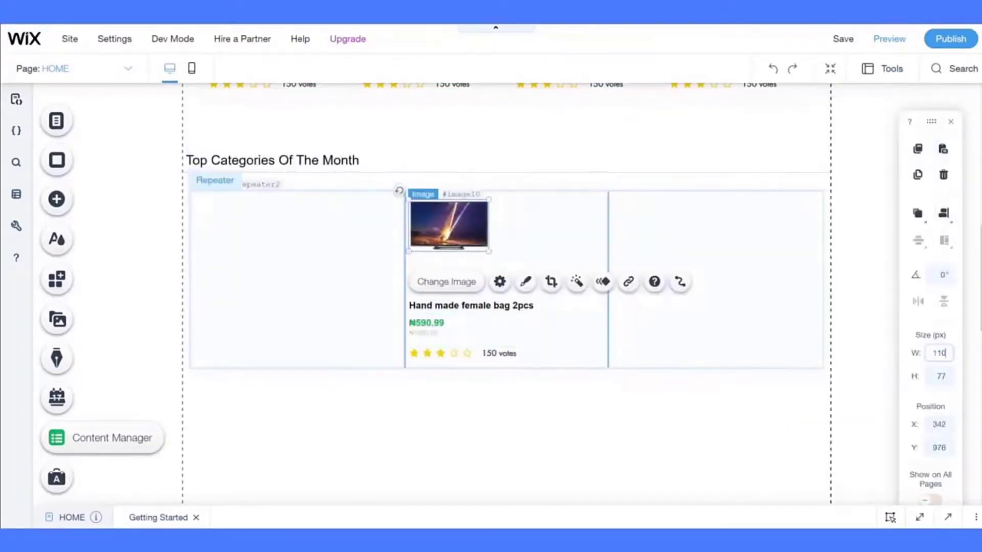
- Retitle the card 'Electronics' beside the image and delete the price and rating
left_click(462, 306)
left_click(439, 270)
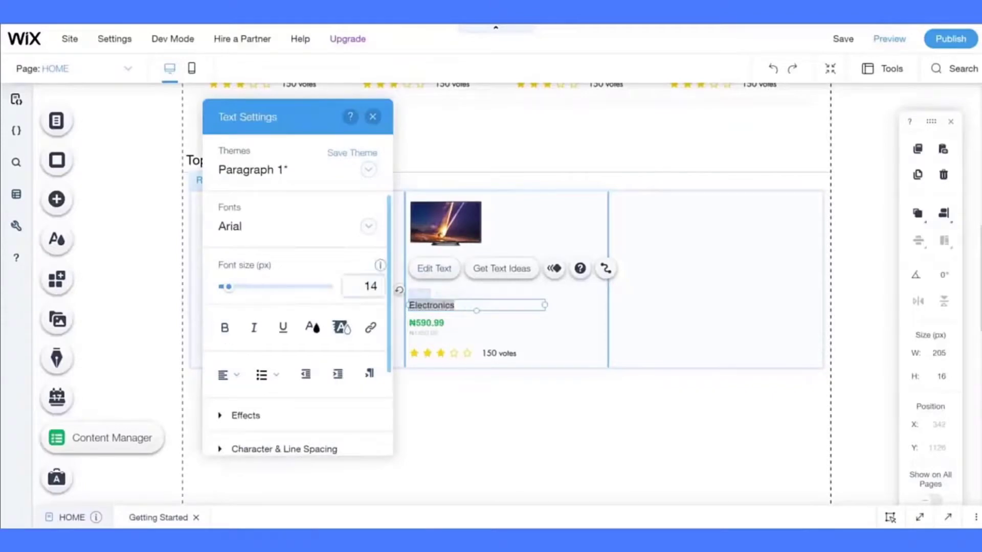
key("Escape")
left_click_drag(514, 203, 529, 206)
left_click(435, 332, "shift")
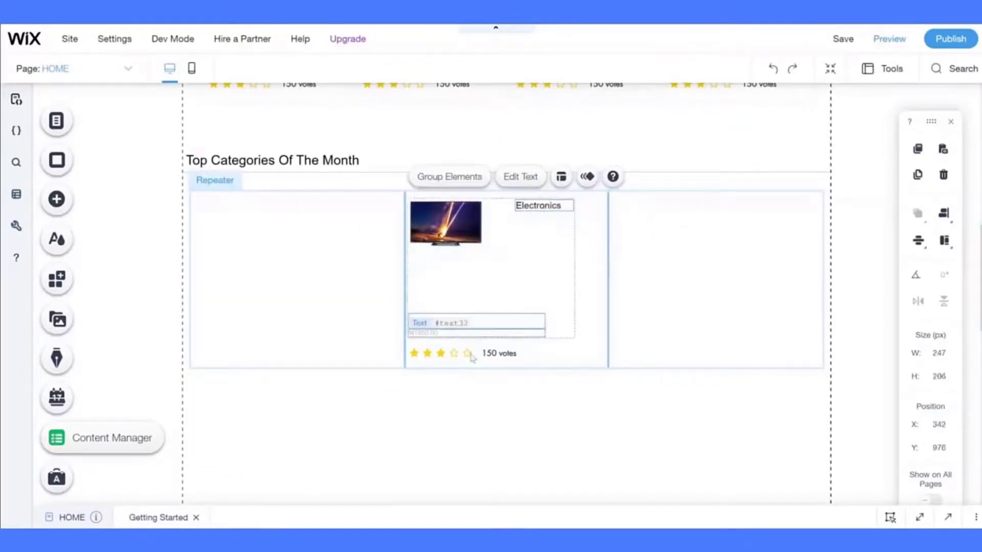
left_click(470, 354, "shift")
key("Delete")
scroll(629, 250, "up", 5)
- Copy the View All button into the card and place it beside the TV image
left_click(802, 159)
key("ctrl+c")
key("ctrl+v")
left_click_drag(801, 169, 589, 451)
scroll(607, 344, "down", 3)
left_click_drag(595, 289, 524, 313)
left_click_drag(433, 336, 440, 334)
left_click(557, 319)
left_click_drag(557, 320, 550, 314)
- Relabel the pasted button as Electronics and duplicate it below the original
left_click(569, 352)
type("E")
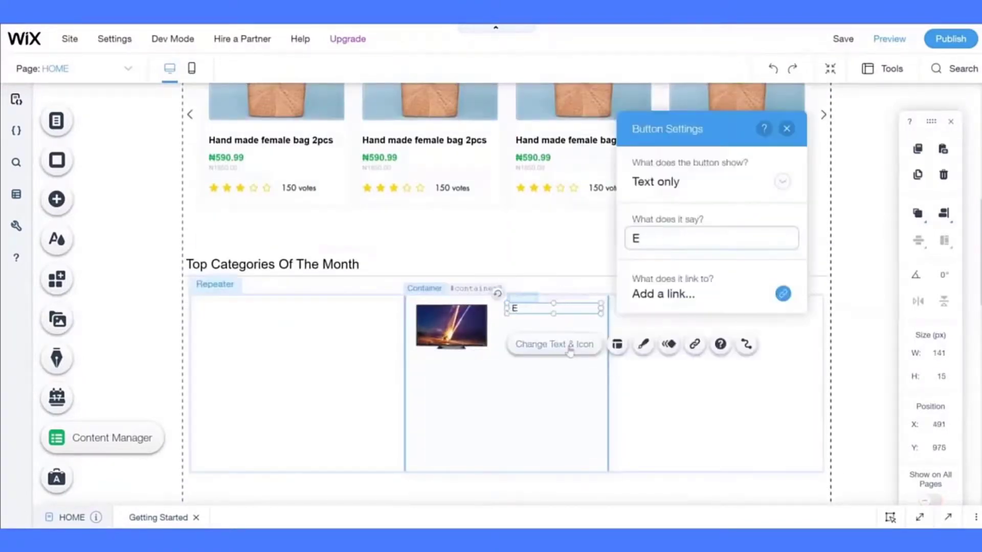
left_click(570, 309)
key("ctrl+c")
key("ctrl+v")
left_click_drag(589, 324, 576, 330)
left_click(550, 325)
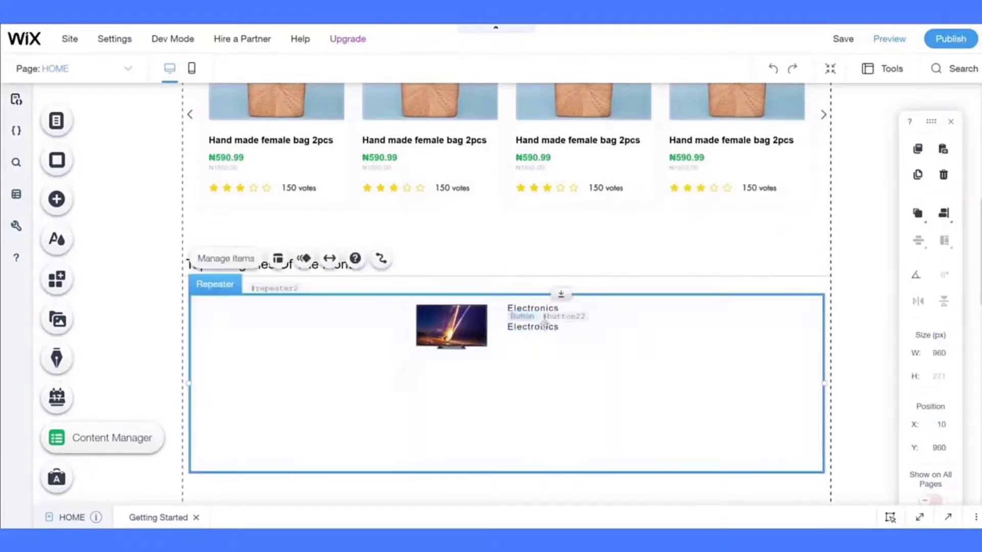
- Style the copied button with gray text at font size 11
left_click(553, 327)
left_click(644, 362)
left_click(396, 439)
left_click(342, 204)
left_click(556, 408)
type("11")
left_click(531, 446)
left_click(415, 312)
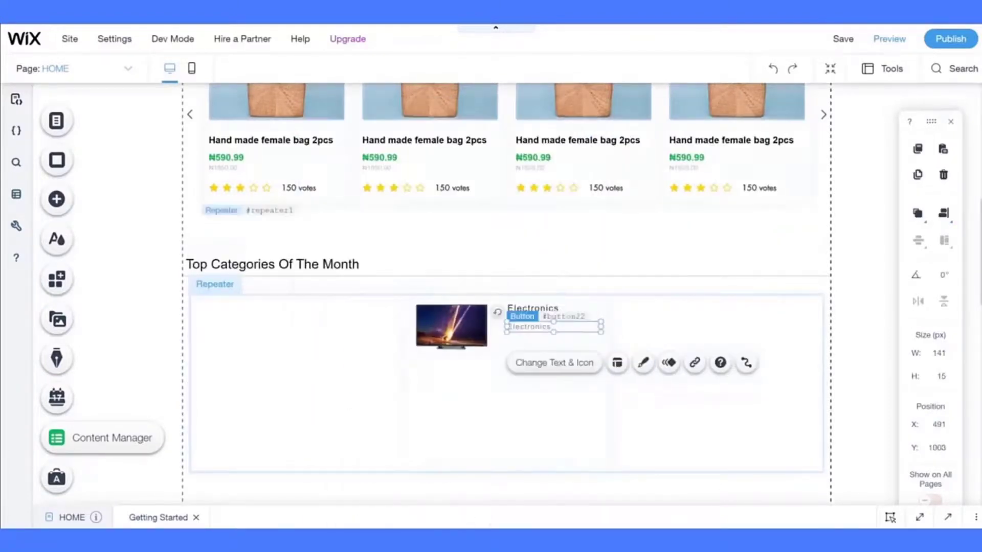
- Label the link 'TV Televisions' and add a 'Washing Machines' copy below it at Y 1018
left_click(558, 368)
type("T")
left_click(569, 327)
key("ctrl+c")
key("ctrl+v")
left_click_drag(566, 339, 554, 335)
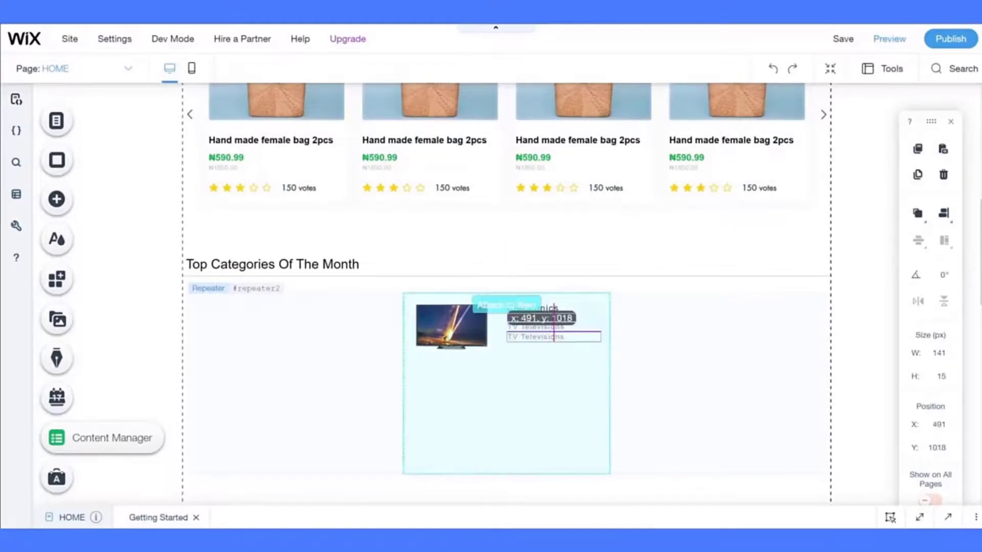
left_click(551, 370)
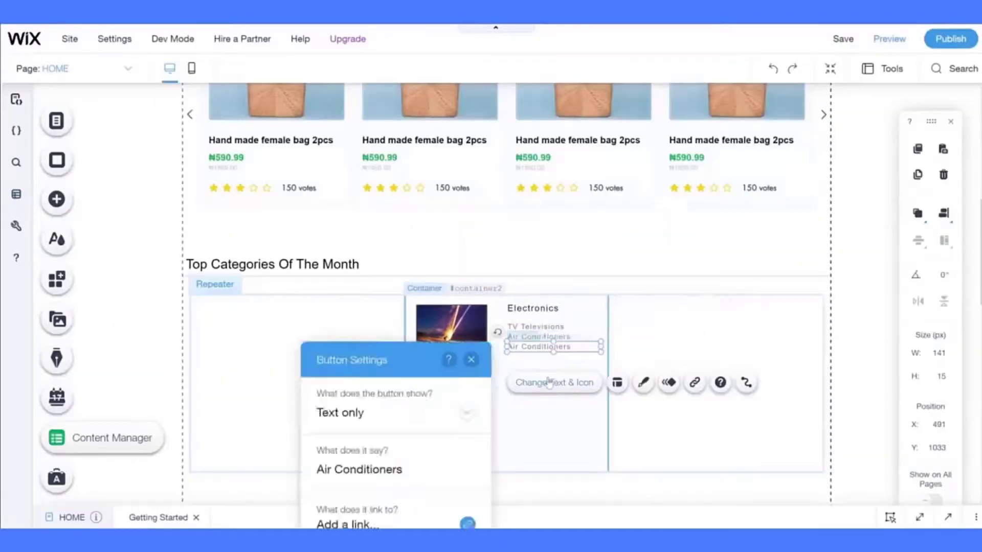
left_click(549, 382)
type("Washing Machines")
key("Return")
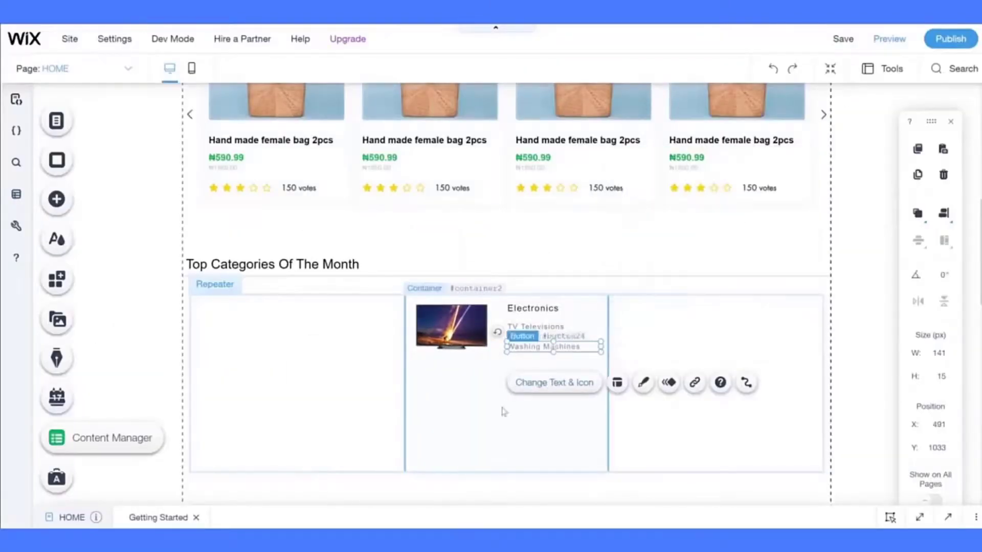
- Shorten the Electronics card to 110 px and vertically centre the TV image
left_click(501, 412)
left_click_drag(507, 472, 506, 367)
left_click(454, 333)
left_click(943, 214)
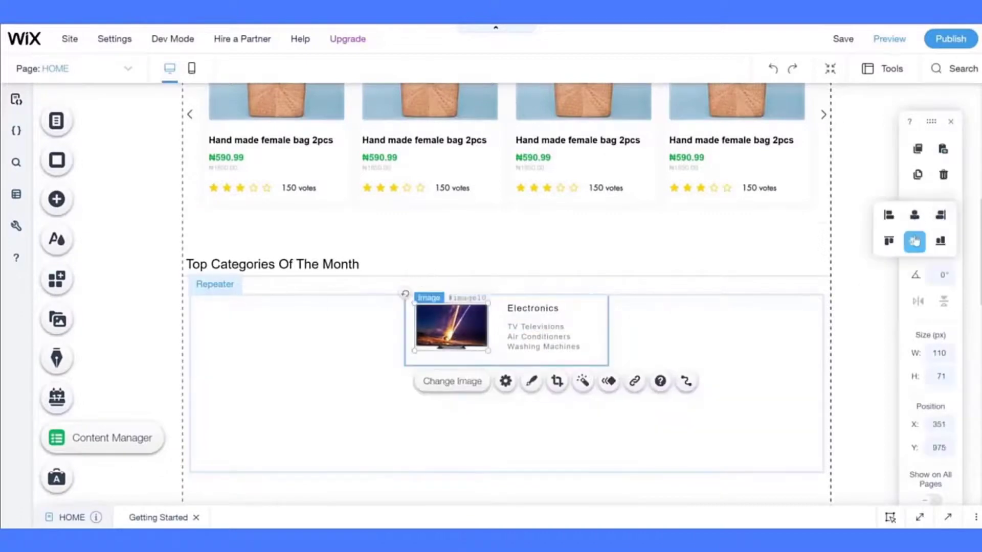
left_click(915, 242)
- Group the three category links together
left_click(533, 308)
left_click(535, 328, "shift")
left_click(540, 347, "shift")
left_click(547, 367)
left_click(944, 214)
left_click(915, 242)
- Nudge the category link group up and centre it vertically in the card
left_click(510, 421)
left_click(544, 327)
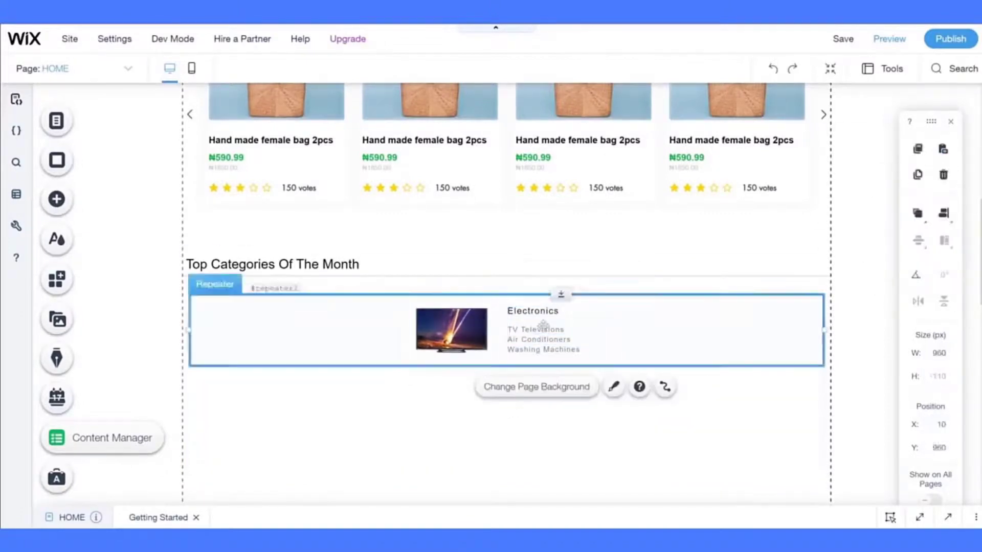
left_click(543, 328)
left_click(533, 311)
left_click(546, 402)
left_click(549, 333)
left_click(549, 334)
left_click(549, 333)
left_click(551, 344, "shift")
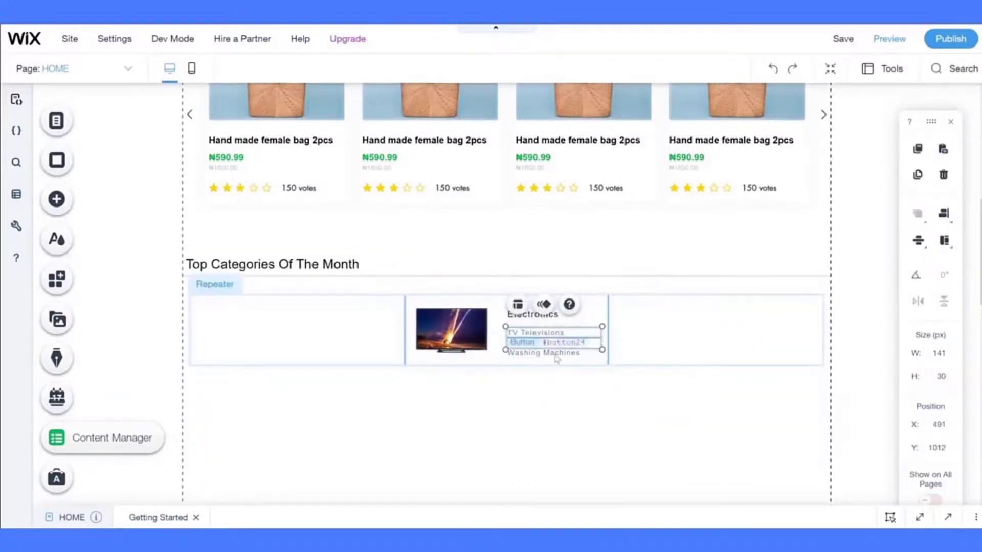
left_click(557, 356, "shift")
key("Up")
key("Up")
key("Up")
left_click(563, 404)
double_click(558, 335)
left_click(944, 214)
left_click(915, 242)
left_click(546, 403)
- Check the Electronics card's border settings in its design panel
left_click(358, 327)
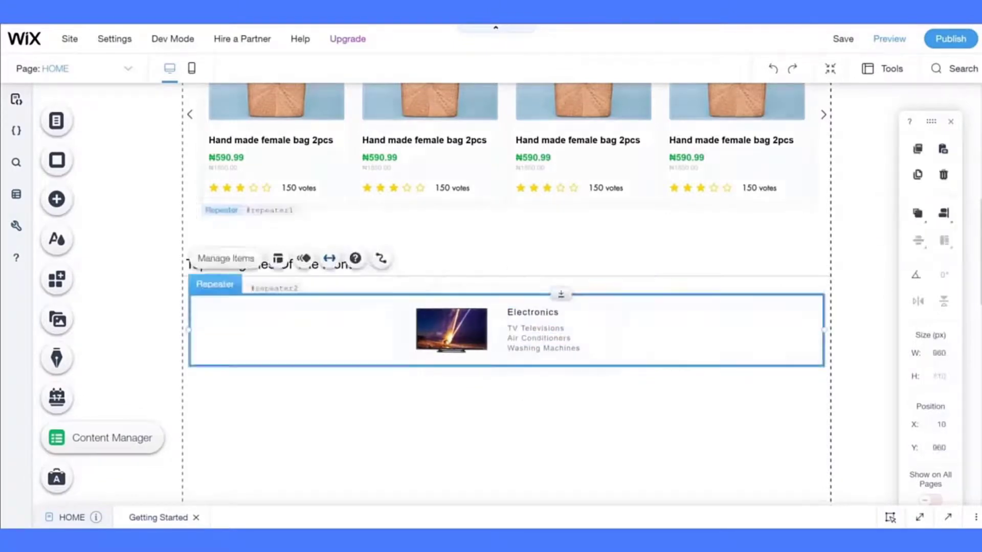
left_click(435, 303)
left_click(597, 263)
left_click(234, 163)
left_click(431, 398)
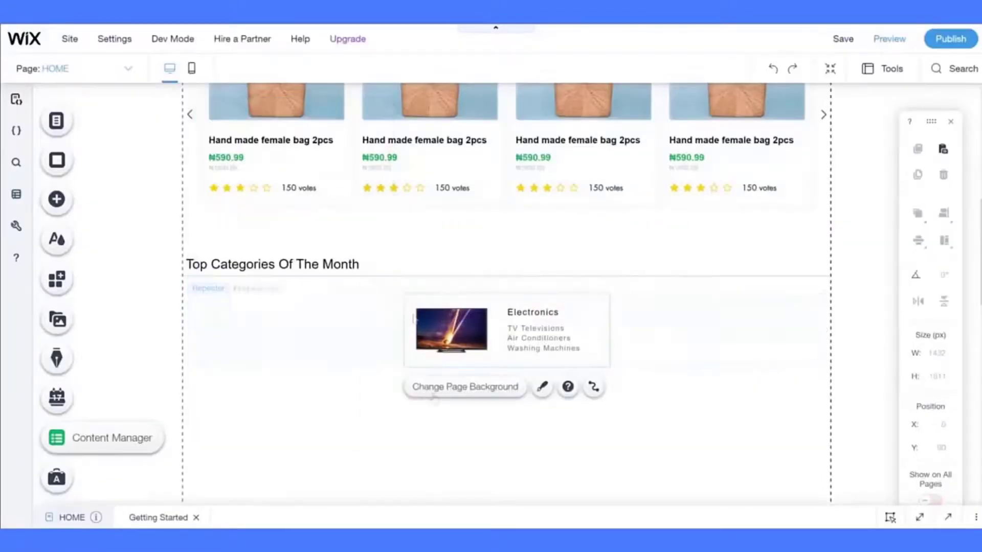
- Switch off Enable Shadow in the Electronics card's design settings
left_click(412, 315)
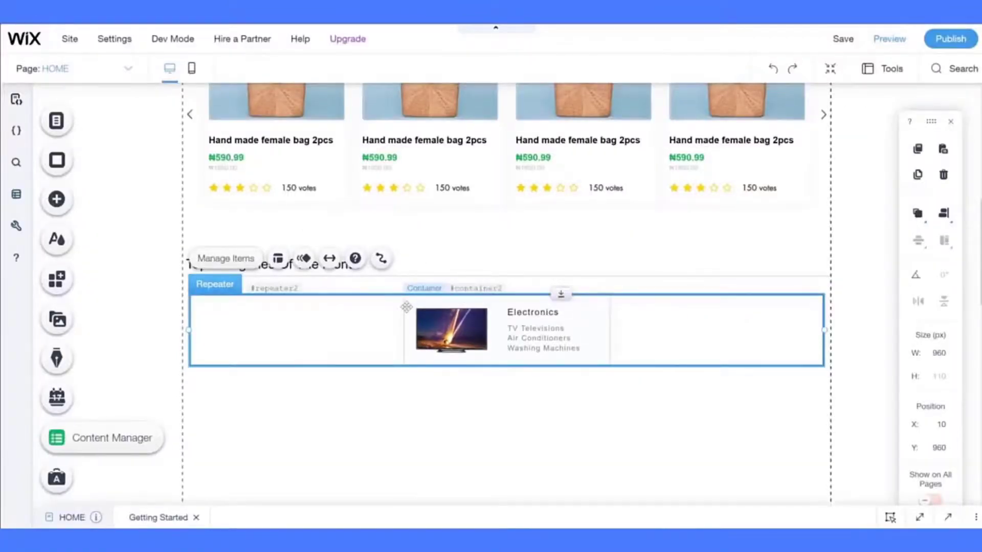
left_click(418, 302)
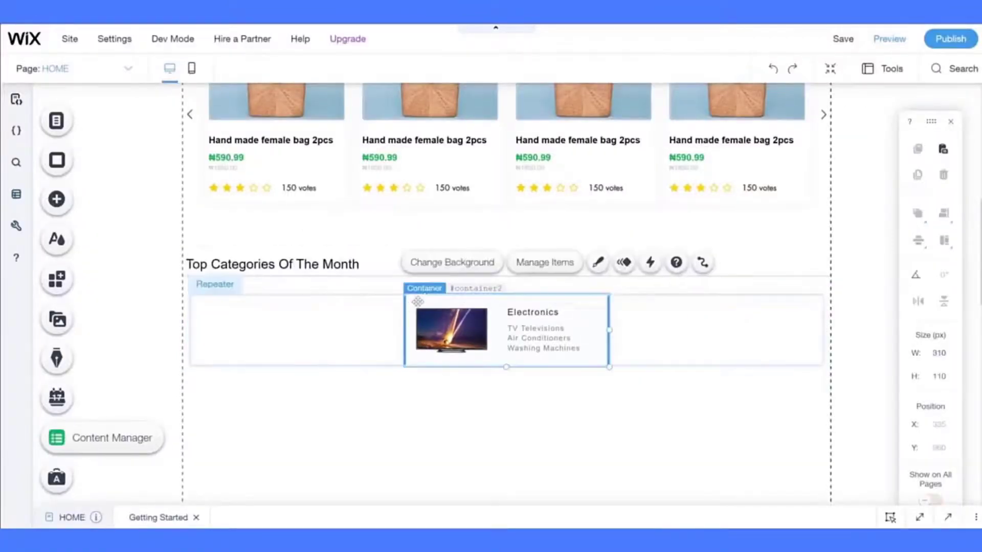
left_click(604, 264)
left_click(318, 184)
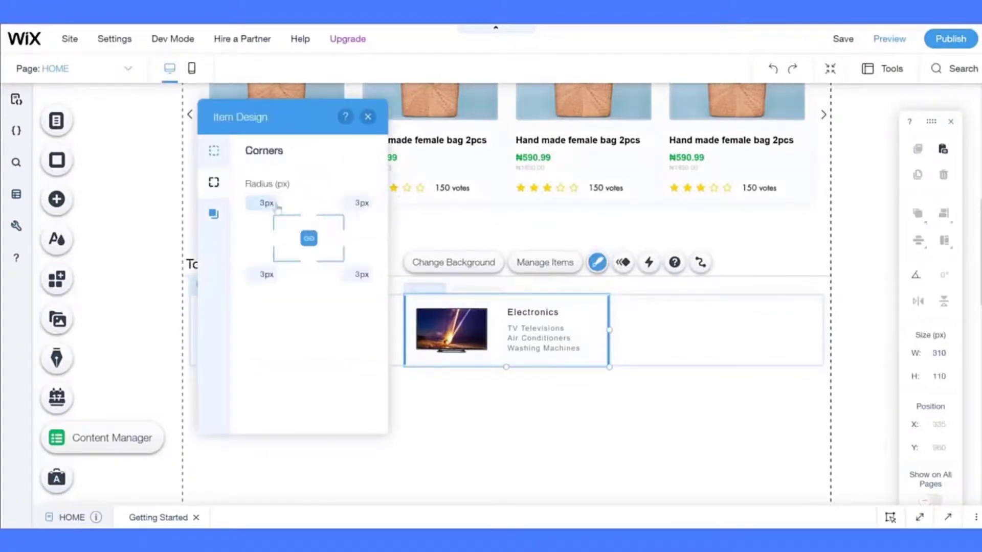
left_click(210, 220)
left_click(345, 194)
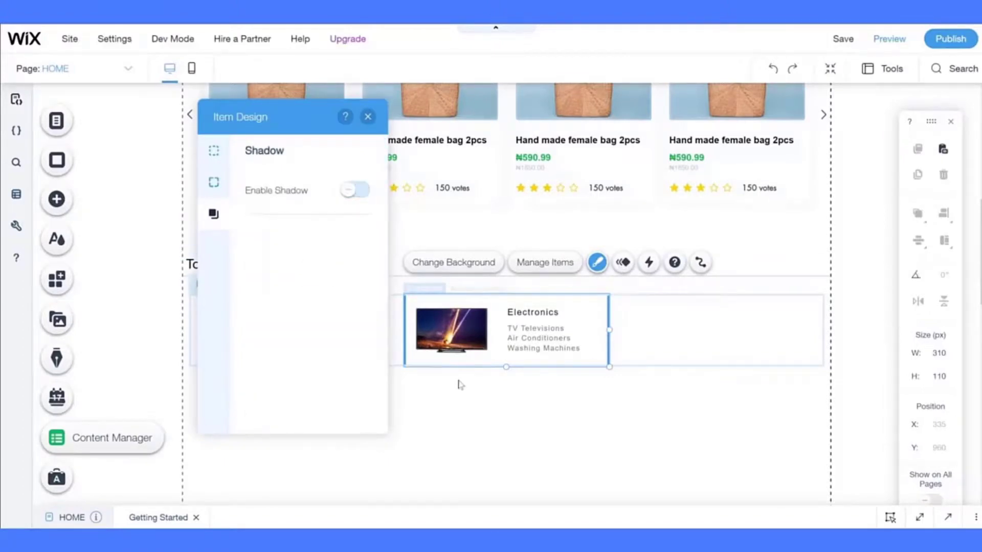
left_click(459, 385)
left_click(422, 334)
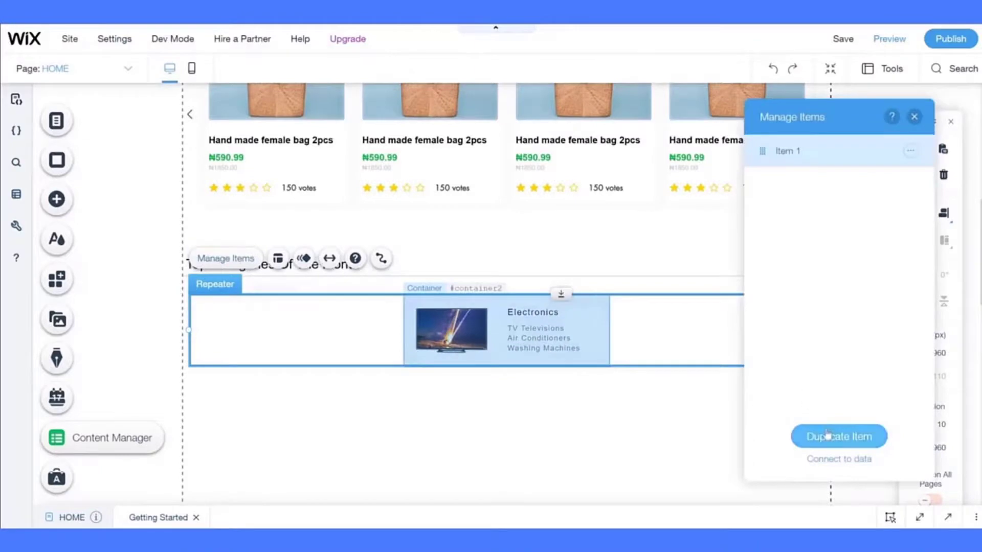
- Duplicate the Electronics card five times to get six cards in two rows
left_click(827, 434)
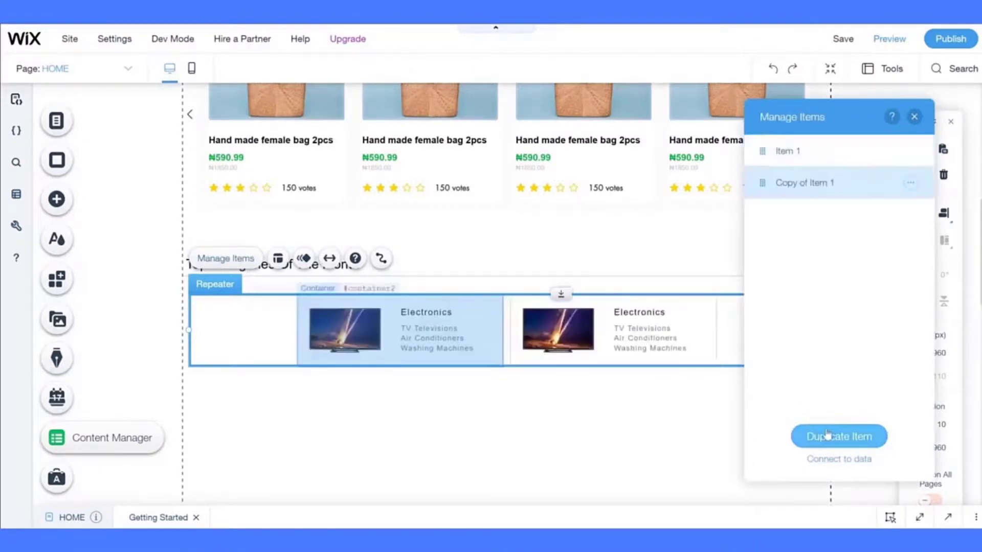
left_click(826, 434)
left_click(827, 434)
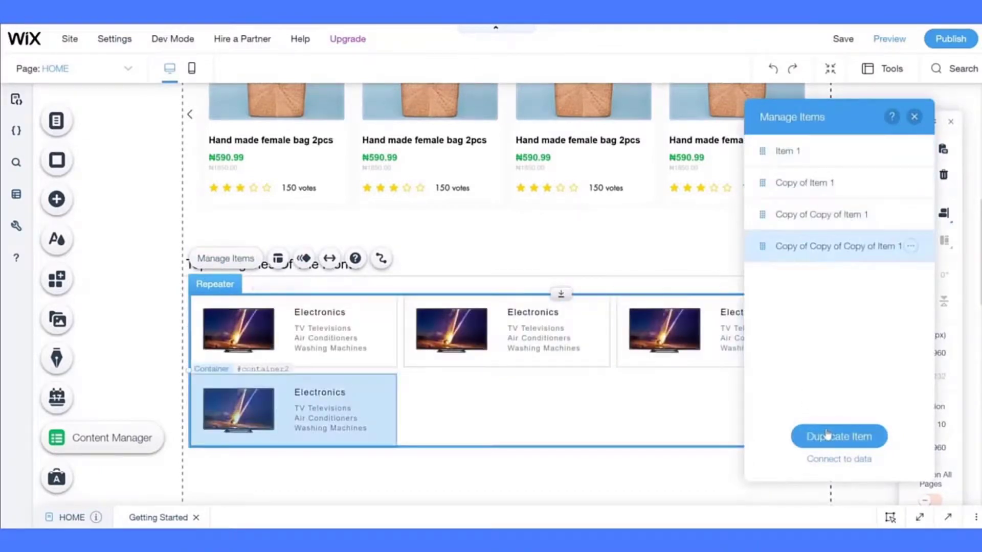
left_click(826, 434)
left_click(827, 434)
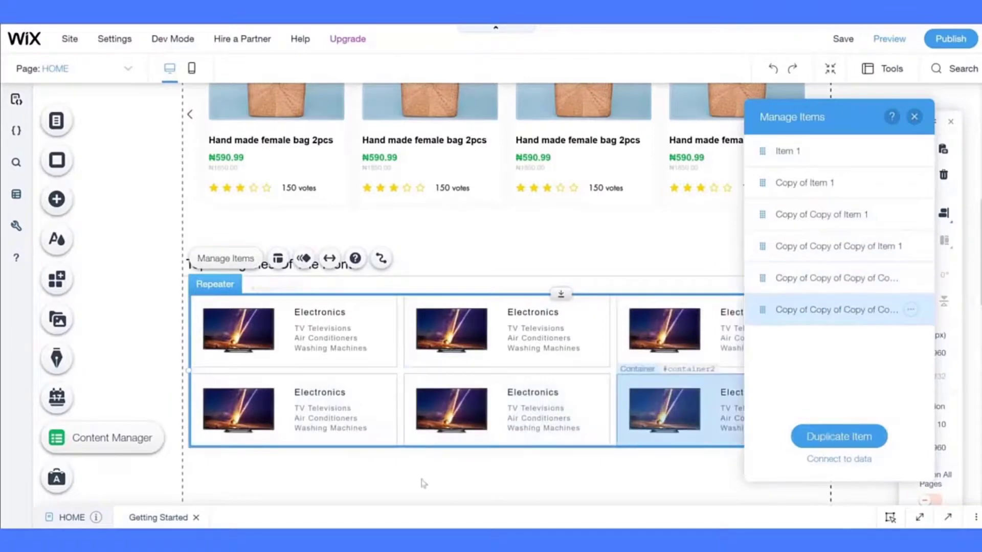
left_click(422, 483)
- Select the ₦59.99 slideshow banner next to the chairs banner and return below Top Categories
scroll(422, 483, "down", 4)
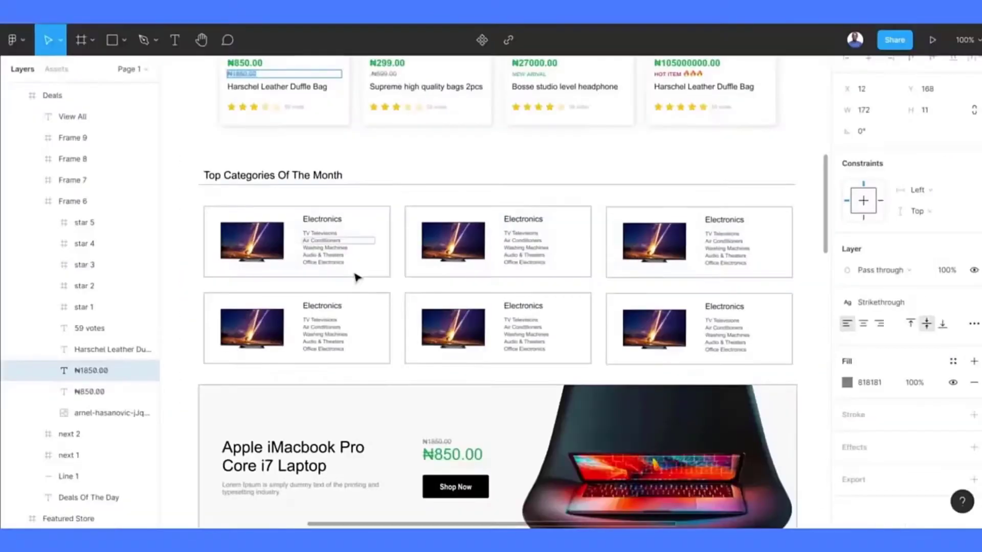
scroll(357, 278, "down", 5)
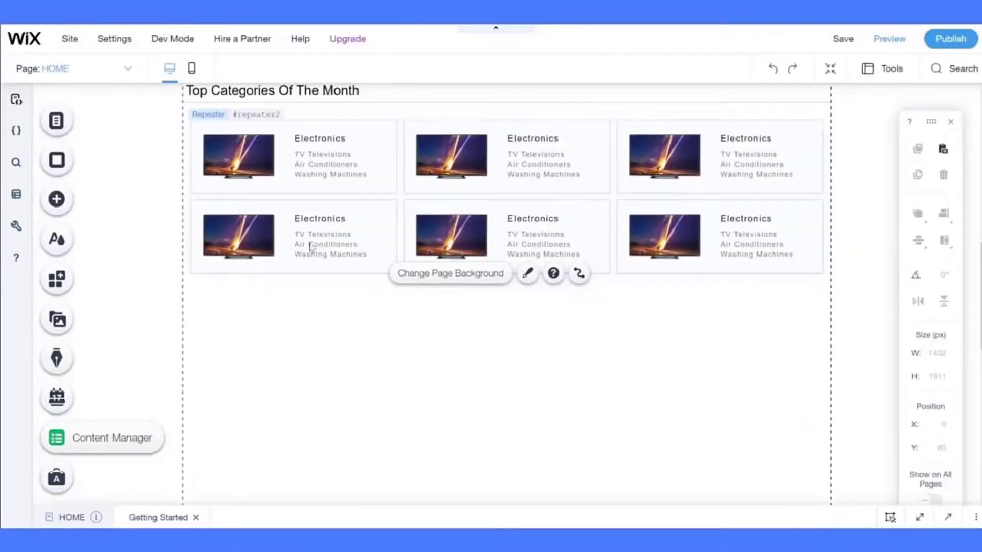
scroll(312, 247, "down", 4)
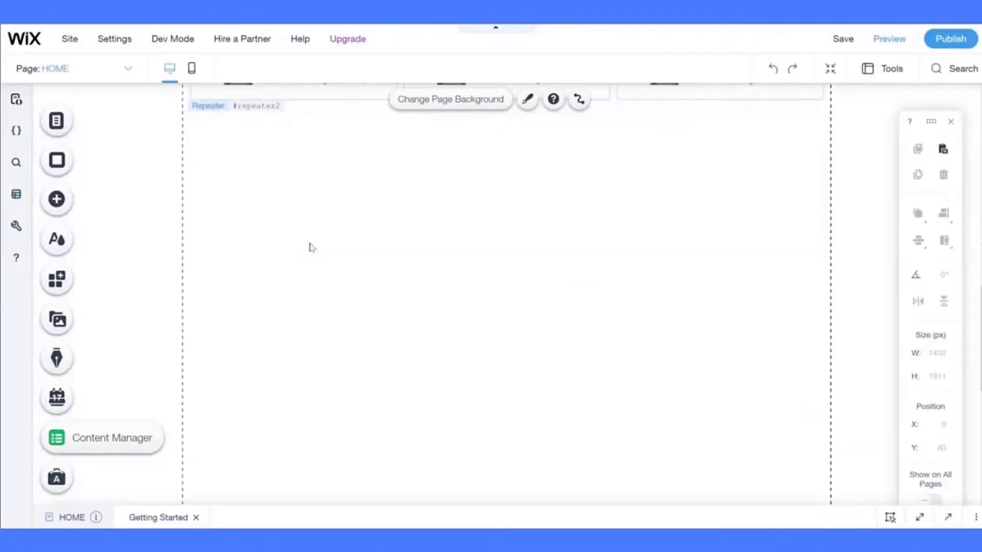
scroll(248, 224, "up", 1)
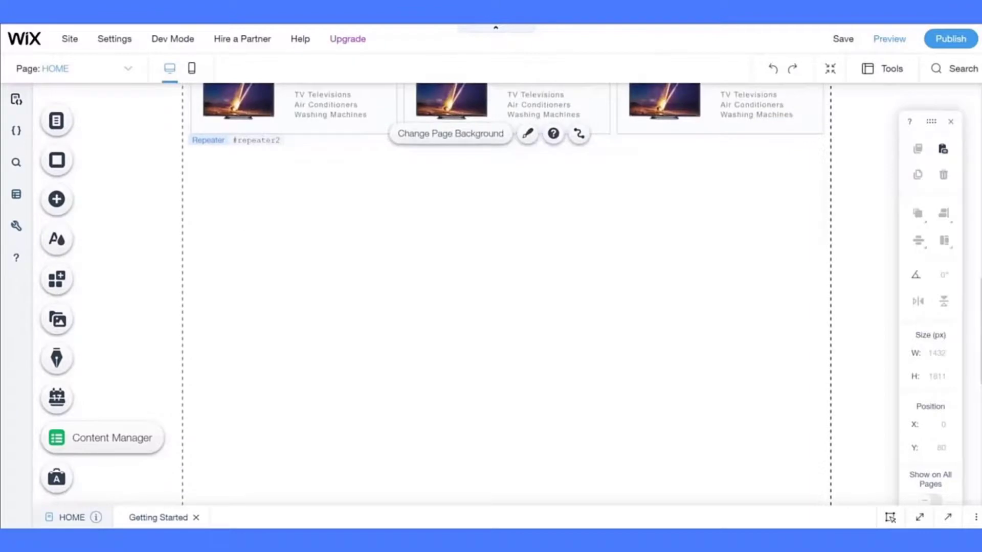
scroll(361, 166, "up", 12)
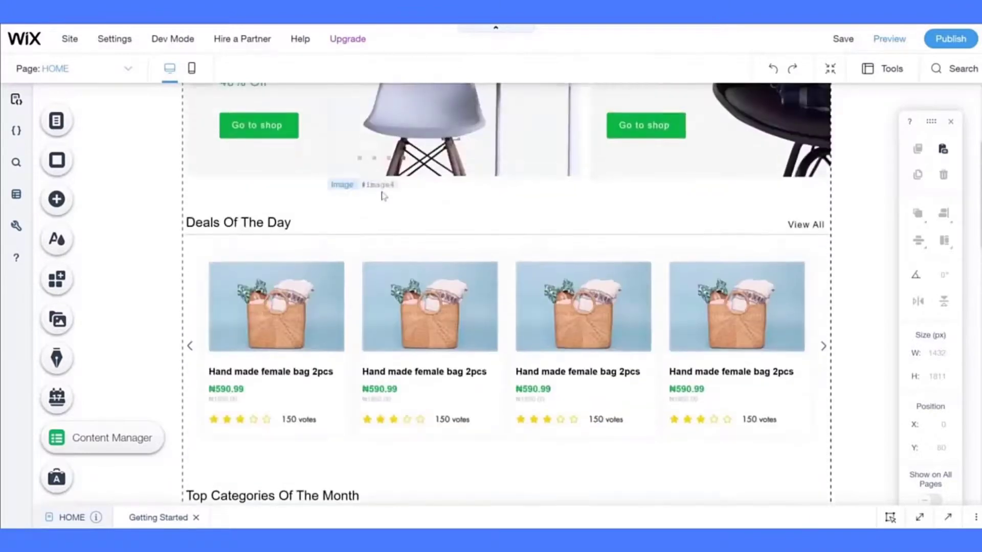
scroll(383, 196, "up", 1)
left_click(639, 221)
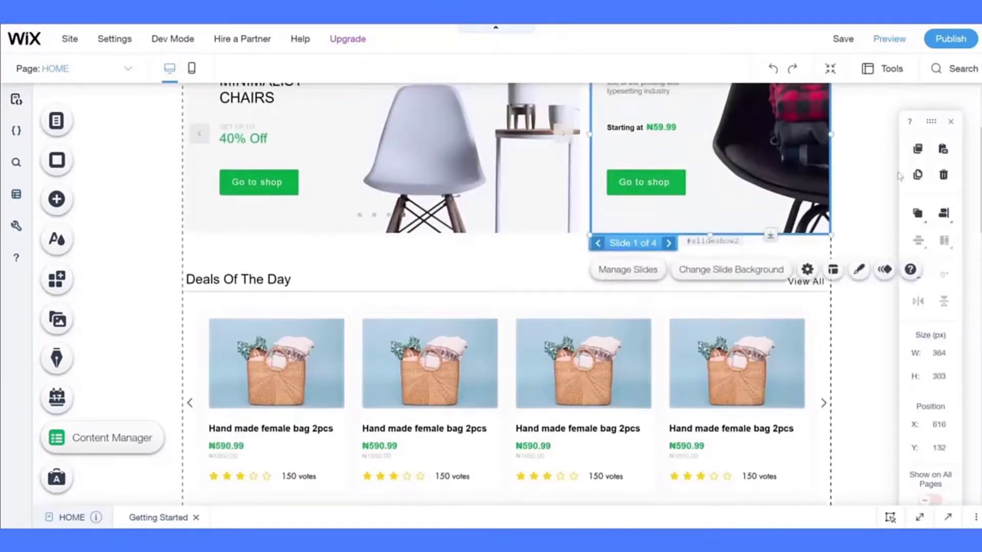
left_click(751, 267)
scroll(752, 267, "down", 10)
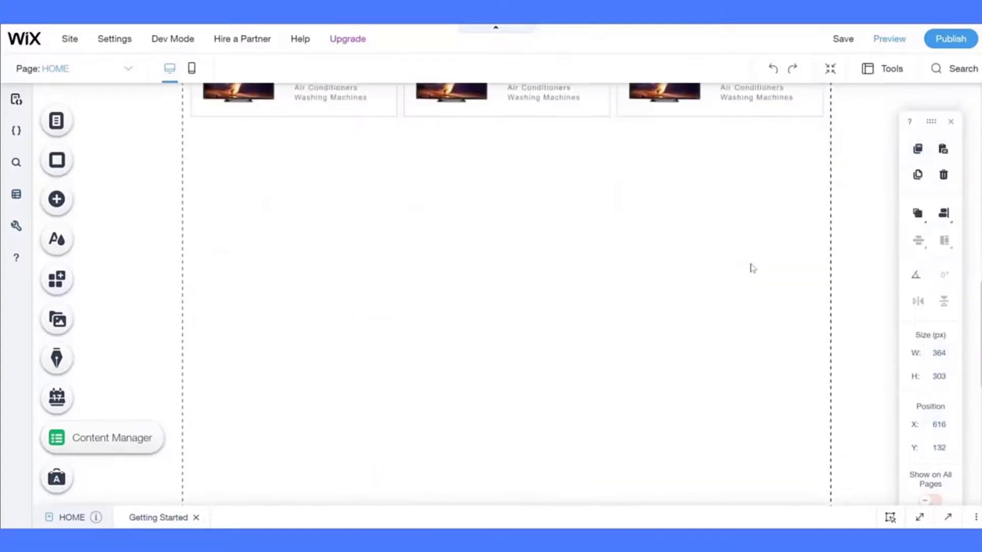
scroll(517, 244, "up", 1)
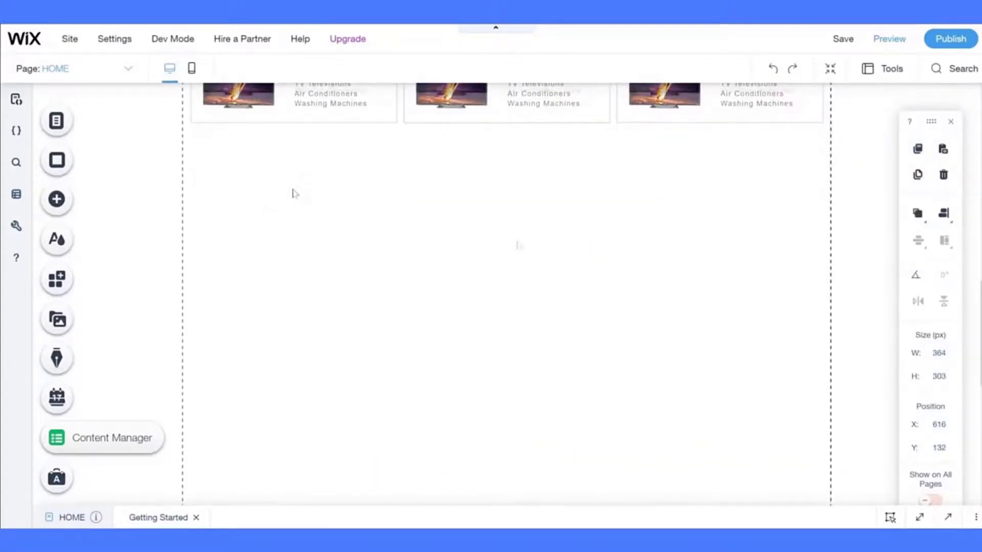
- Paste the copied slideshow below Top Categories and move it to the page's left edge
right_click(294, 194)
left_click(307, 331)
left_click_drag(551, 276, 444, 230)
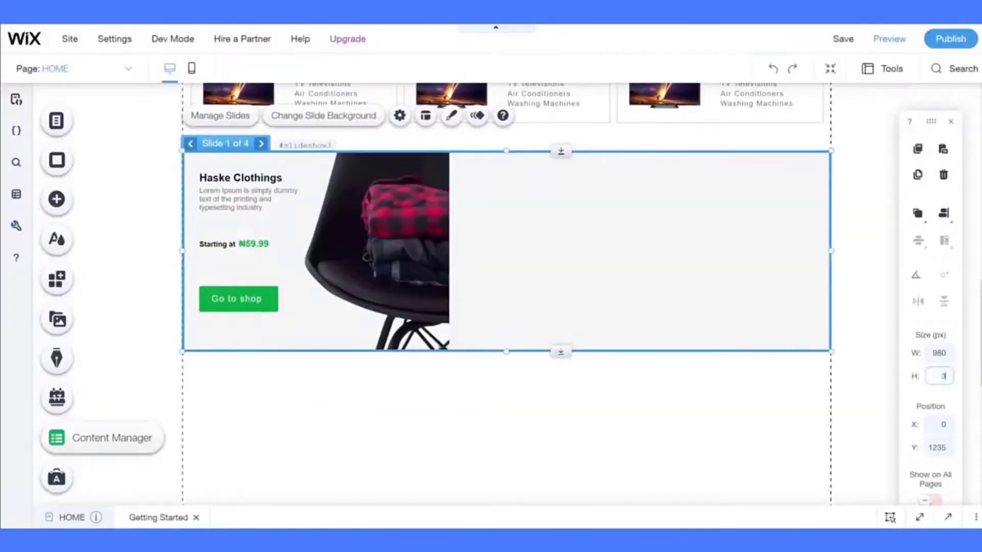
- Replace the chair image in the new slide with the laptop photo
left_click(353, 317)
left_click(315, 381)
scroll(460, 332, "down", 5)
double_click(614, 276)
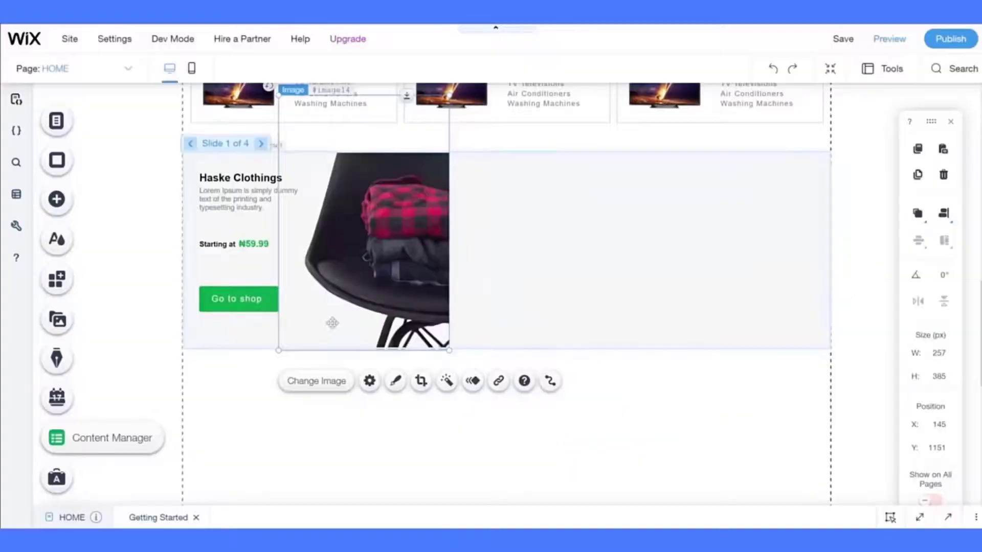
- Move the laptop image to the slide's right side and enlarge it to fill that area
left_click_drag(406, 204, 704, 231)
left_click_drag(577, 344, 534, 366)
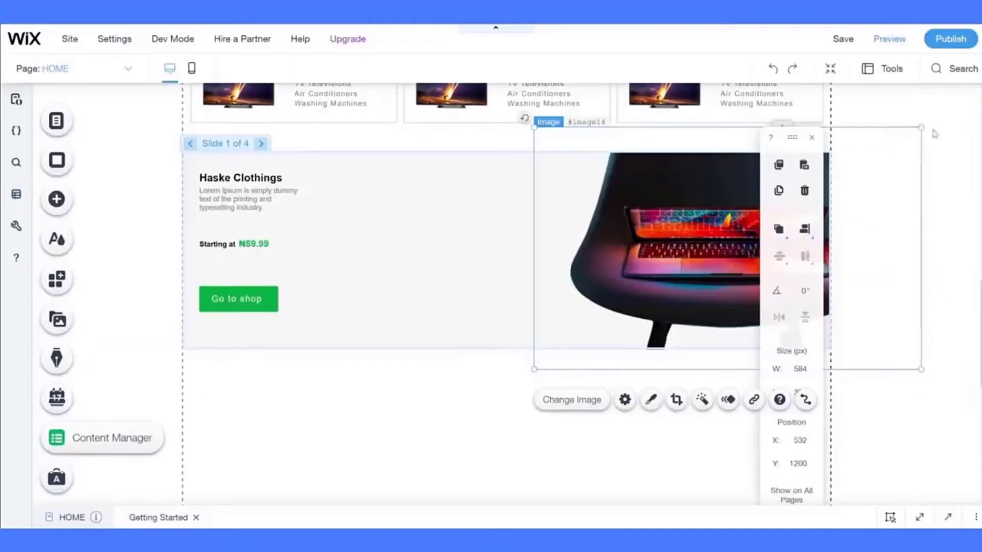
left_click_drag(864, 125, 883, 151)
left_click(812, 140)
left_click_drag(714, 226, 694, 225)
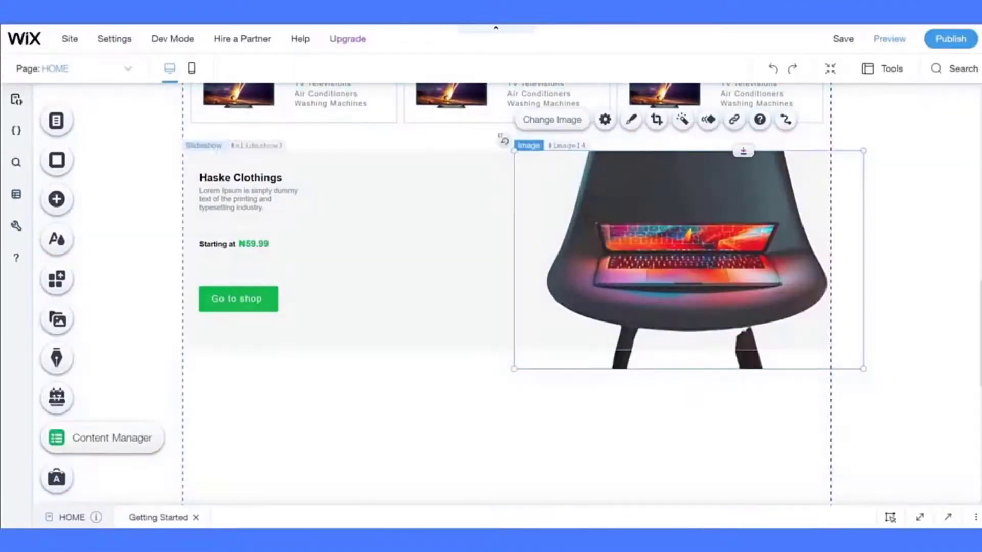
left_click_drag(513, 151, 447, 106)
left_click_drag(657, 176, 662, 197)
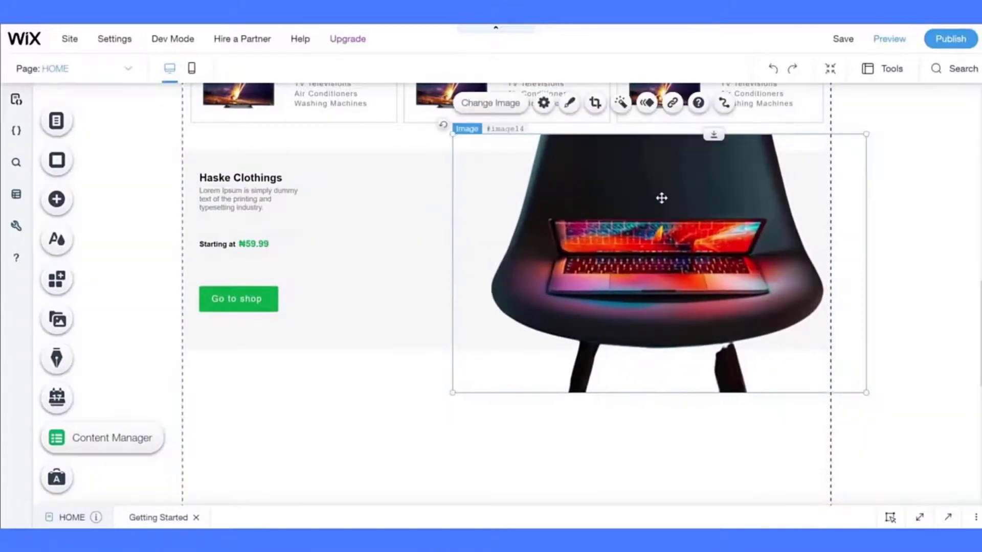
left_click(343, 377)
left_click(771, 71)
left_click(665, 220)
left_click_drag(523, 367, 493, 391)
left_click_drag(493, 151, 447, 123)
left_click(434, 395)
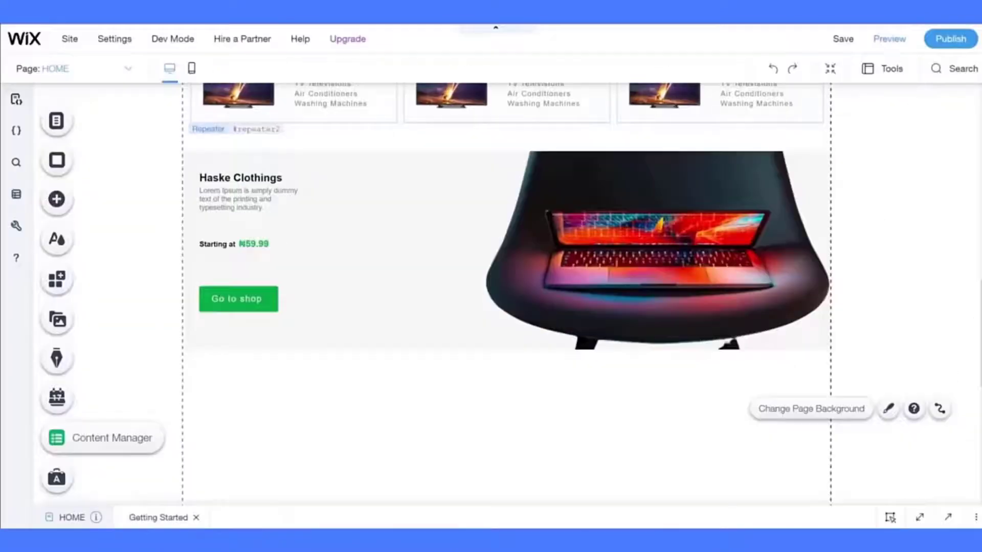
- Rework the slide heading into 'Apple iMacbook Pro Core i7 Laptop', checking the reference title
left_click(240, 178)
scroll(257, 227, "down", 3)
scroll(257, 228, "up", 3)
left_click(255, 215)
left_click(891, 69)
left_click(870, 112)
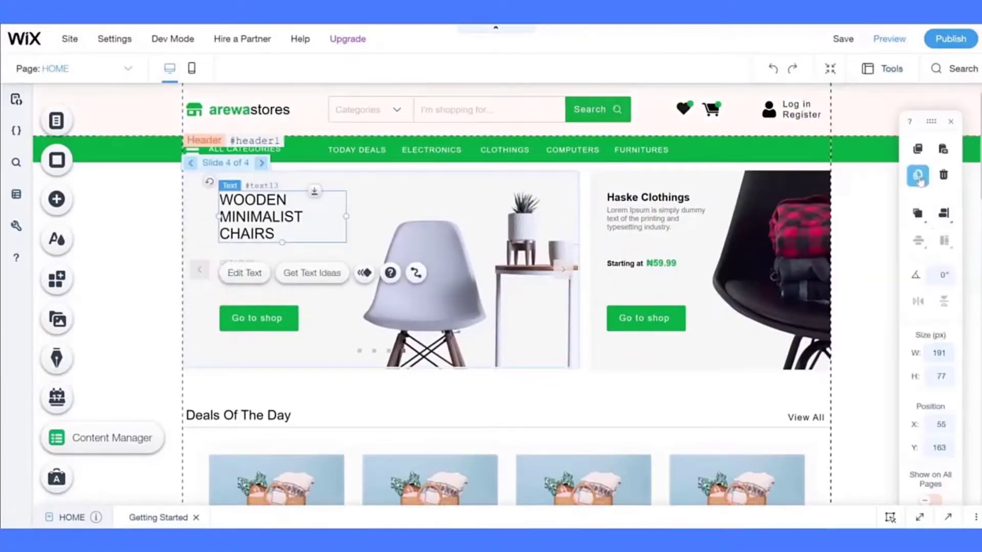
left_click(919, 175)
left_click_drag(250, 219, 204, 458)
scroll(204, 313, "down", 7)
left_click_drag(236, 105, 235, 447)
scroll(235, 307, "down", 4)
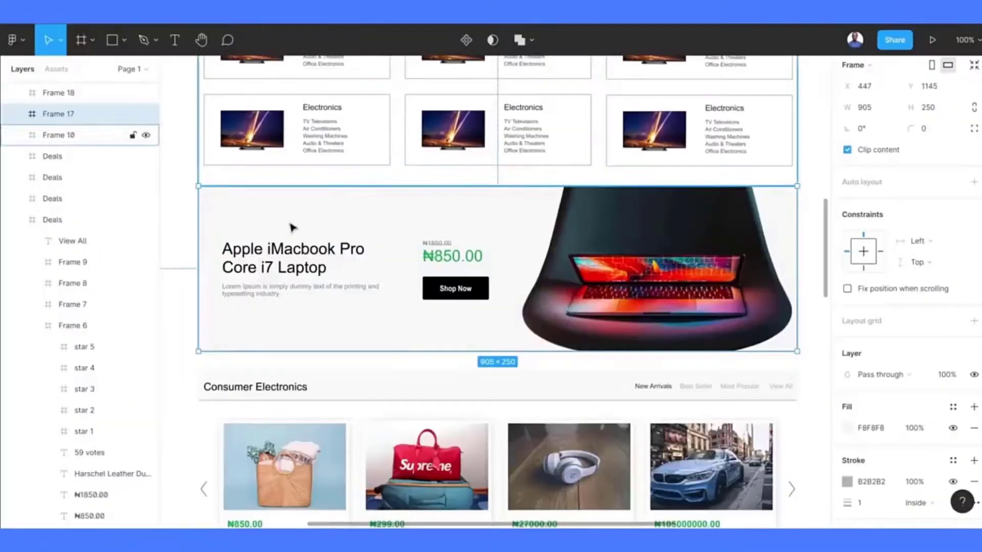
left_click(302, 250)
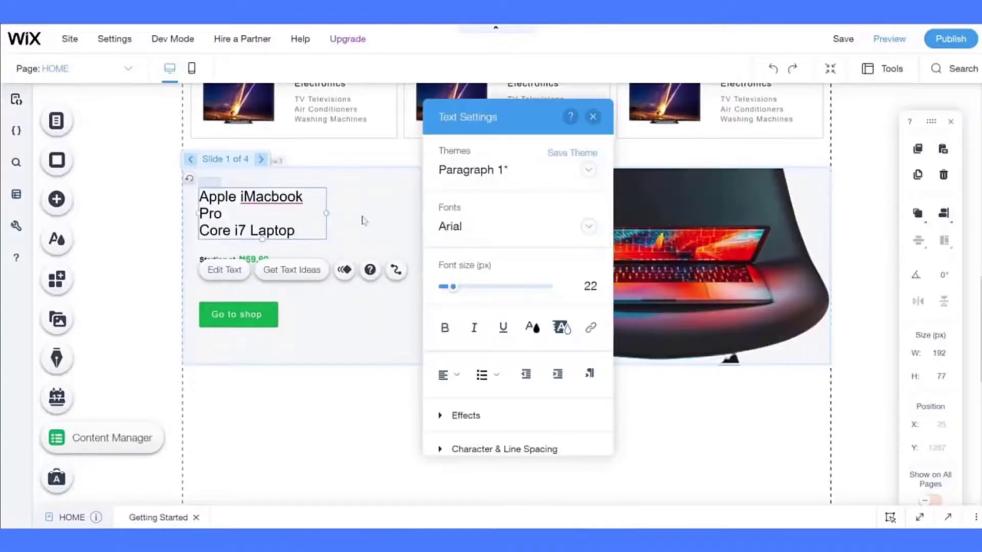
- Nudge the laptop image, set its X position to 455, and reposition the heading
left_click(499, 150)
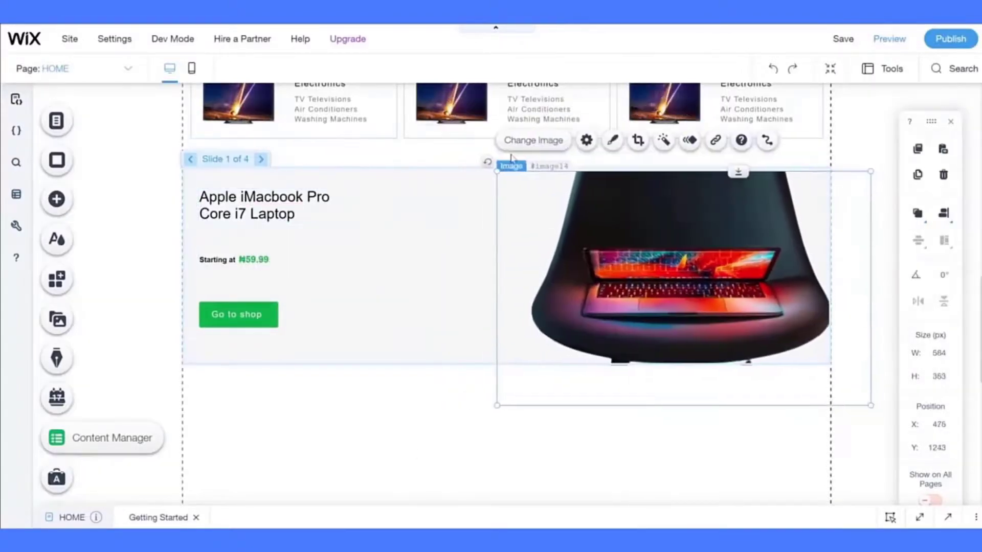
key("Right")
key("Right")
key("Right")
key("Right")
key("Up")
key("Up")
key("Up")
key("Up")
double_click(938, 425)
type("440")
double_click(939, 428)
type("455")
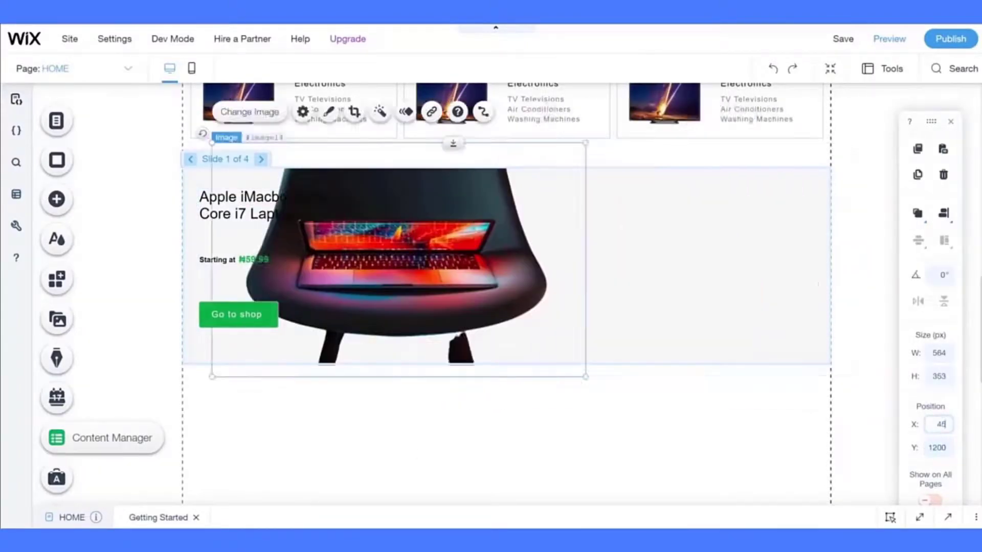
left_click(508, 407)
left_click_drag(256, 204, 256, 238)
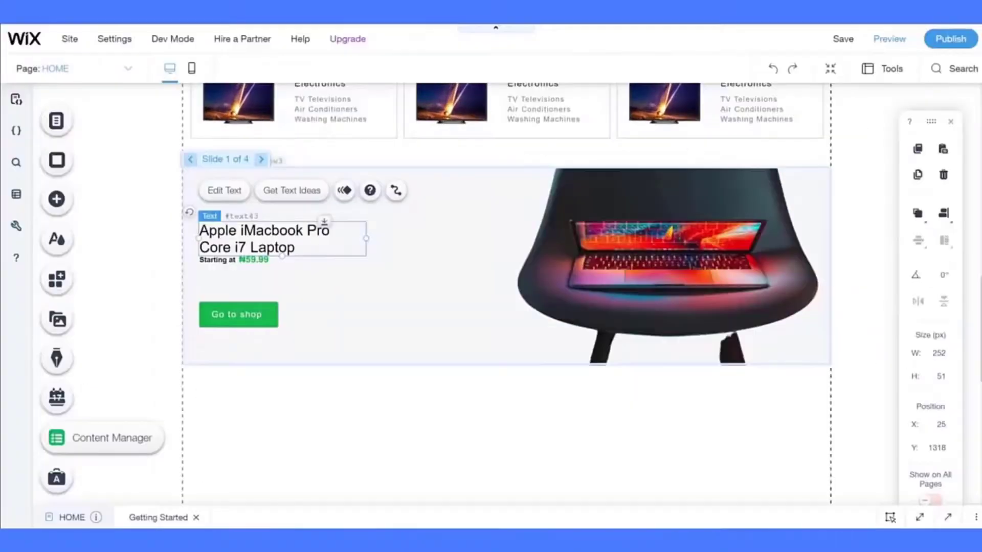
- Paste the placeholder description text beneath the laptop heading
left_click(252, 262)
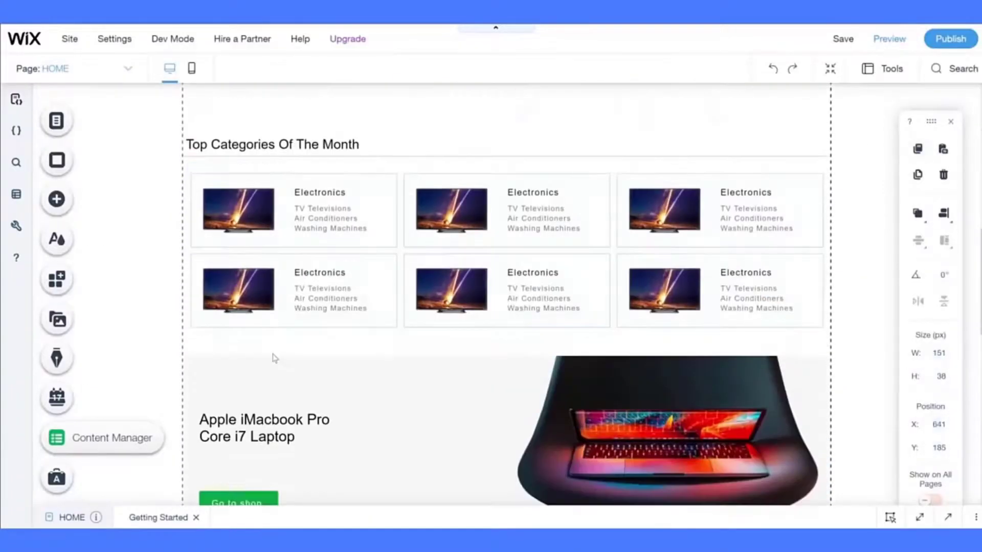
scroll(358, 256, "down", 2)
right_click(209, 363)
left_click_drag(245, 358, 366, 362)
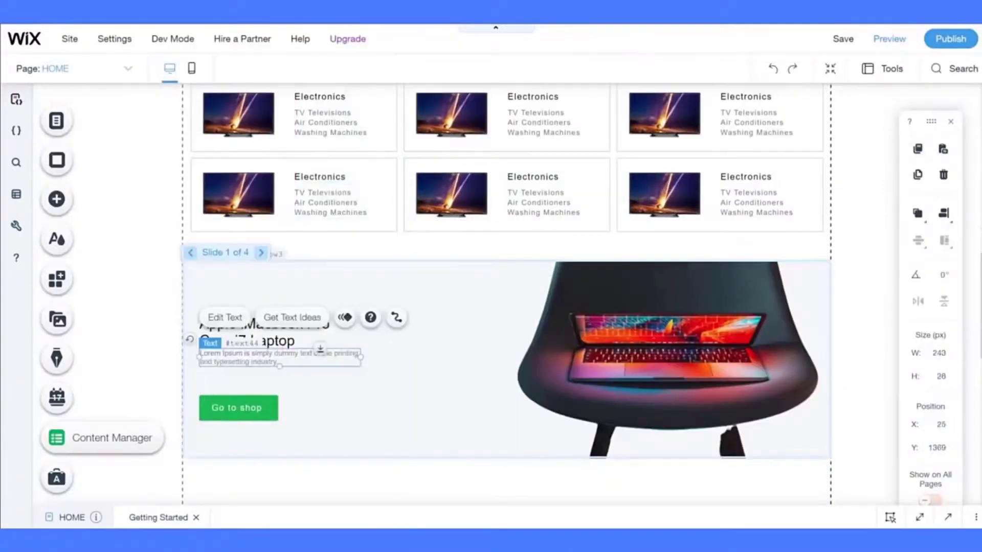
left_click(292, 338)
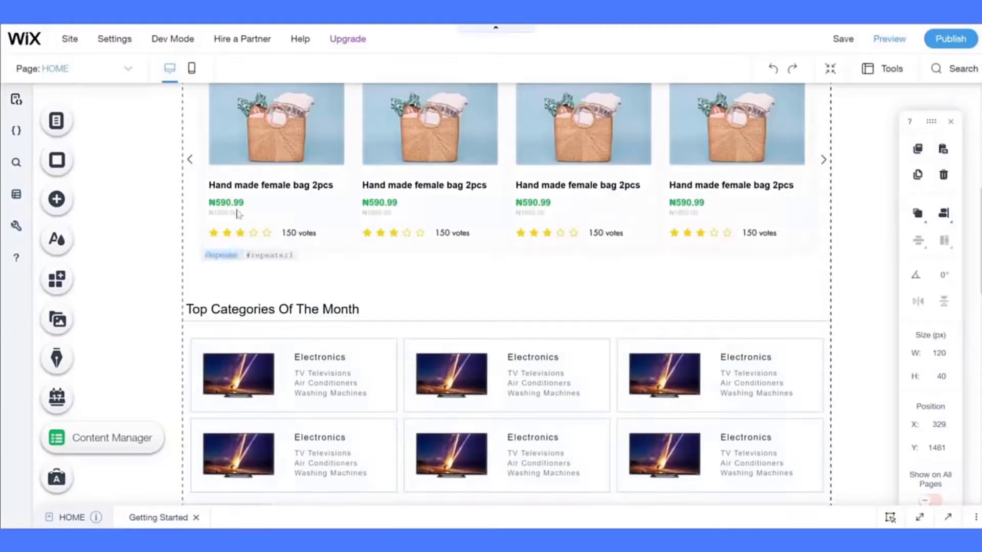
- Copy the new and old price texts from a deal card into the laptop slide
left_click(235, 213)
left_click(230, 203, "shift")
right_click(408, 336)
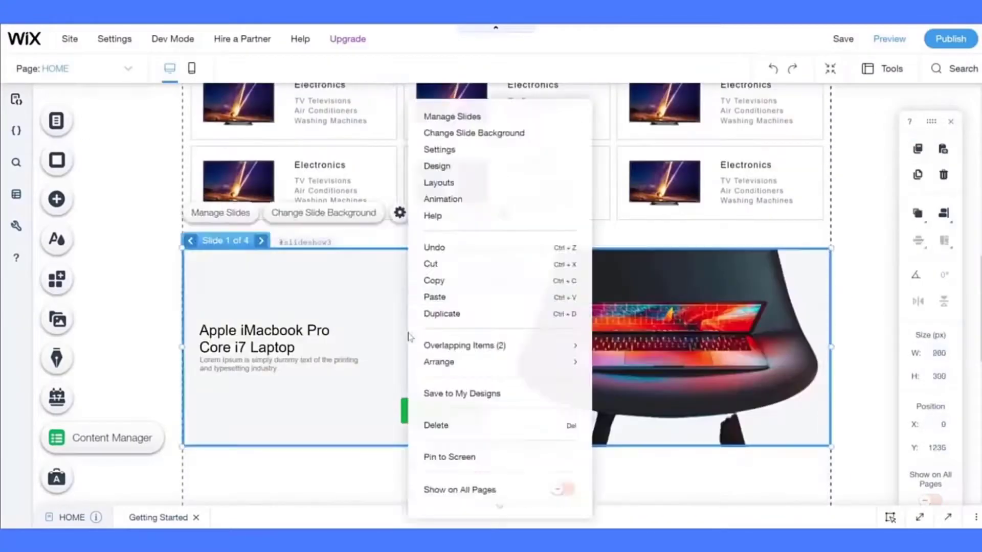
left_click(434, 297)
left_click_drag(454, 350, 455, 333)
- Set the ₦590.99 price font size to 20 and shift both prices left
left_click(459, 342)
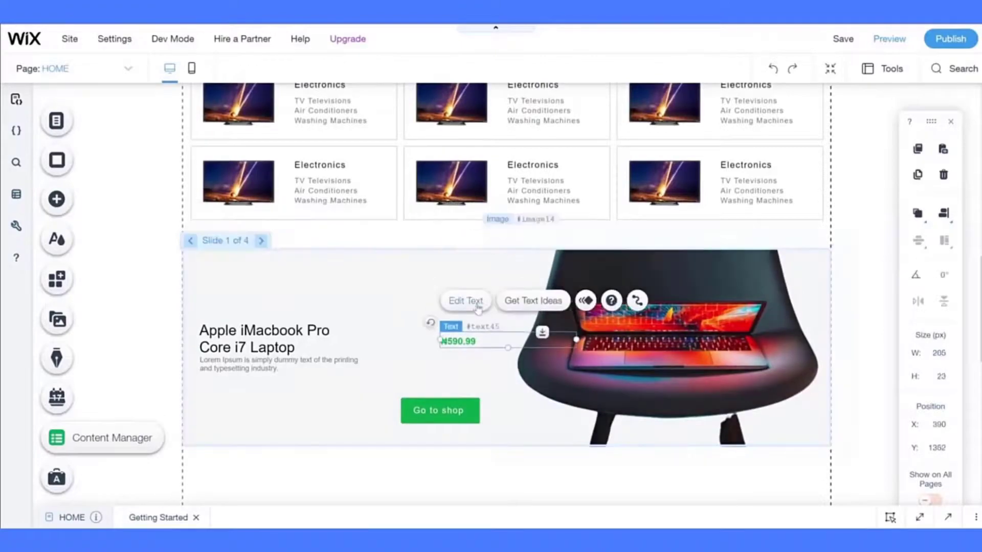
left_click(481, 302)
left_click(397, 287)
type("20")
left_click(495, 390)
left_click(456, 329)
left_click(459, 338, "shift")
left_click_drag(458, 335, 418, 331)
- Move the Go to shop button under the price and review the chairs banner button's design
left_click(440, 412)
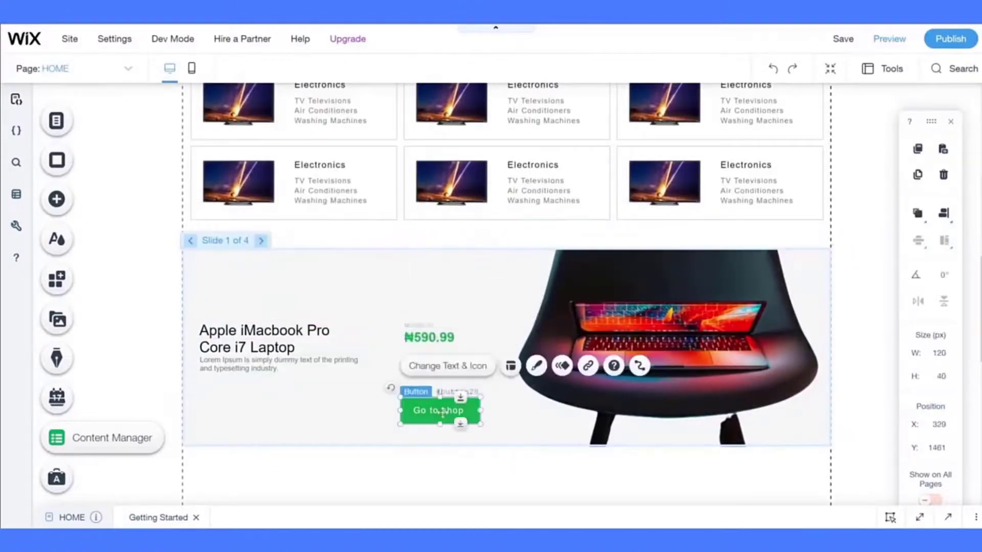
left_click_drag(440, 412, 442, 372)
scroll(374, 259, "up", 10)
left_click(260, 318)
left_click(356, 275)
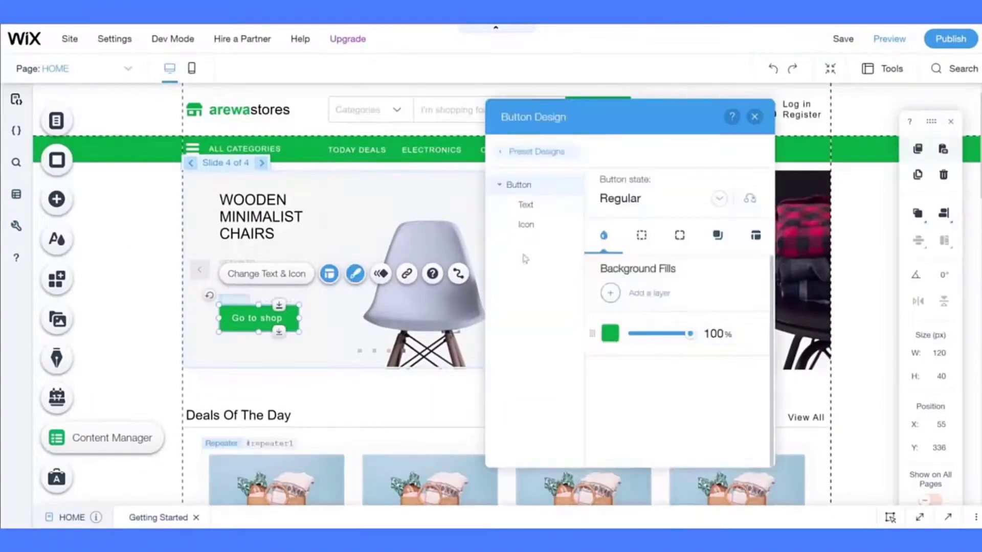
left_click(609, 333)
left_click(465, 312)
left_click(526, 224)
left_click(657, 198)
- Customise the slide button's design with a black fill colour
left_click(633, 226)
left_click(753, 116)
left_click(646, 318)
left_click(743, 274)
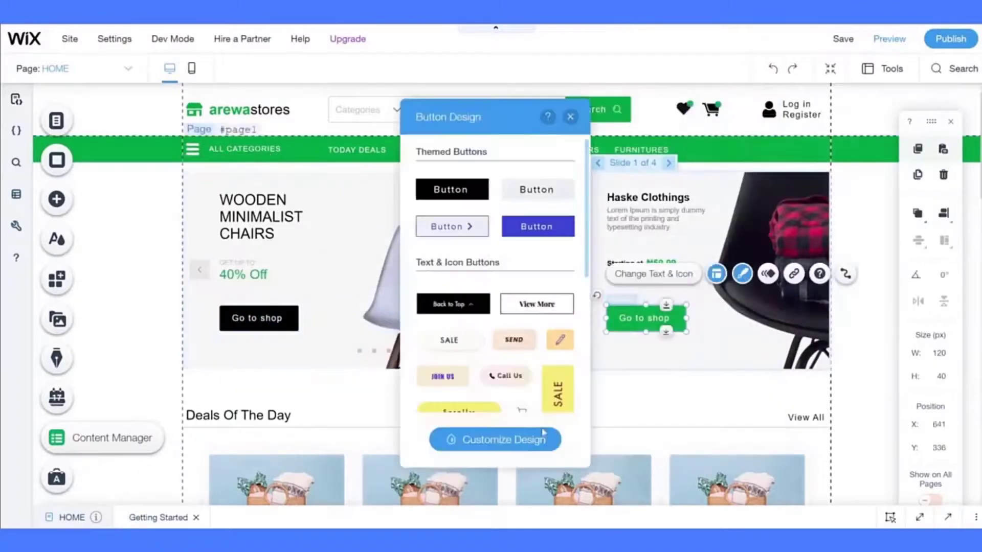
left_click(542, 438)
left_click(524, 333)
left_click(465, 311)
left_click(469, 225)
scroll(716, 256, "down", 5)
left_click(670, 117)
scroll(606, 303, "down", 4)
scroll(606, 302, "down", 5)
- Change the laptop slide's button label from Go to shop to Shop now
left_click(440, 327)
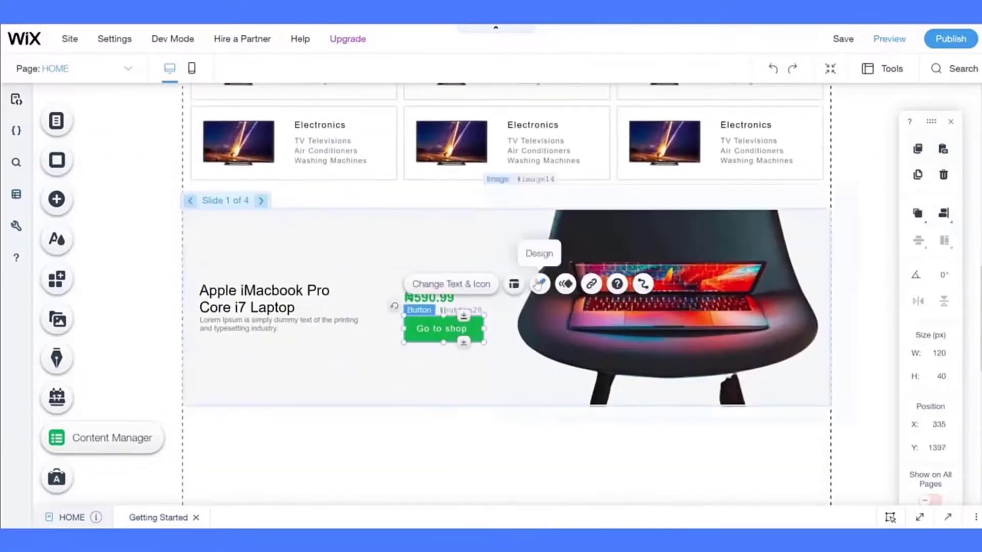
left_click(537, 253)
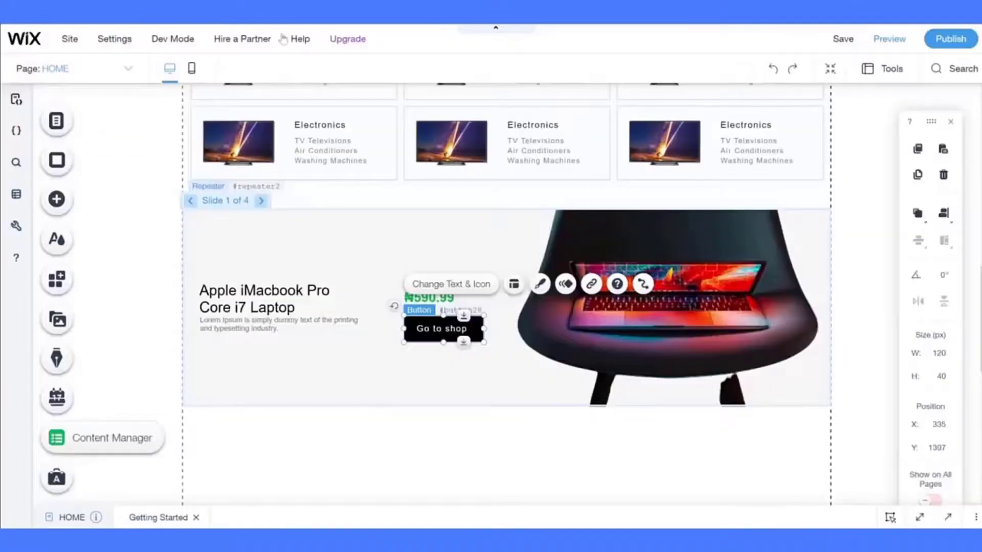
left_click(441, 285)
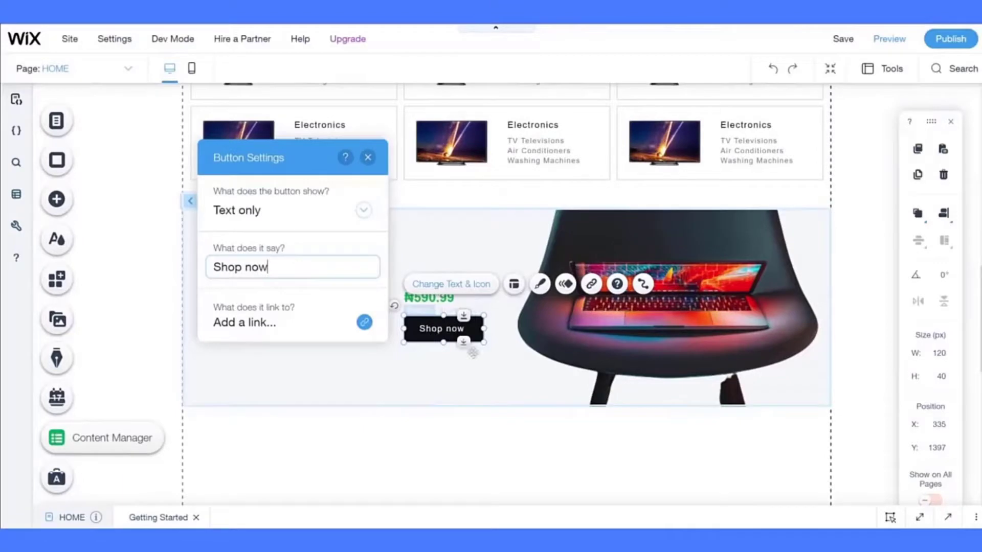
left_click(481, 405)
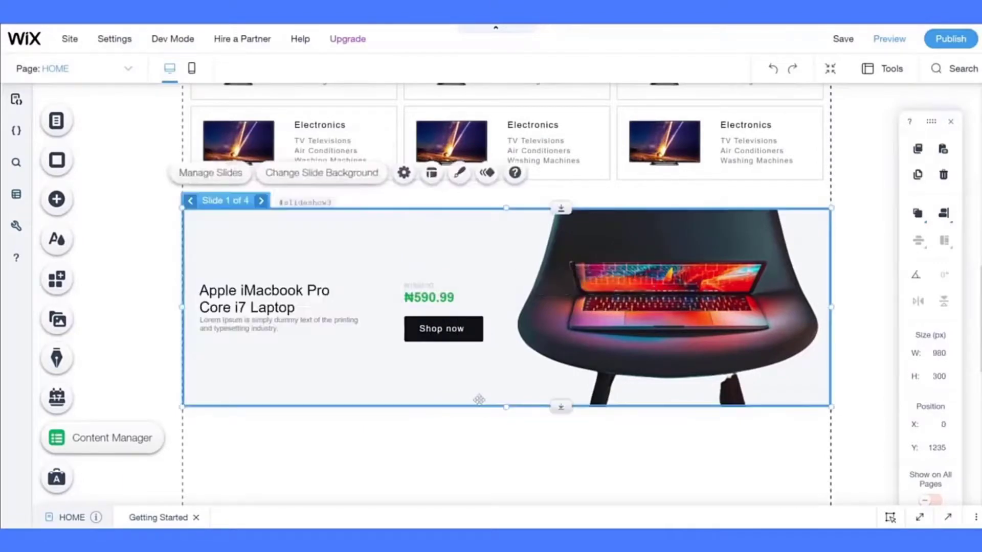
left_click(447, 323)
scroll(450, 323, "up", 7)
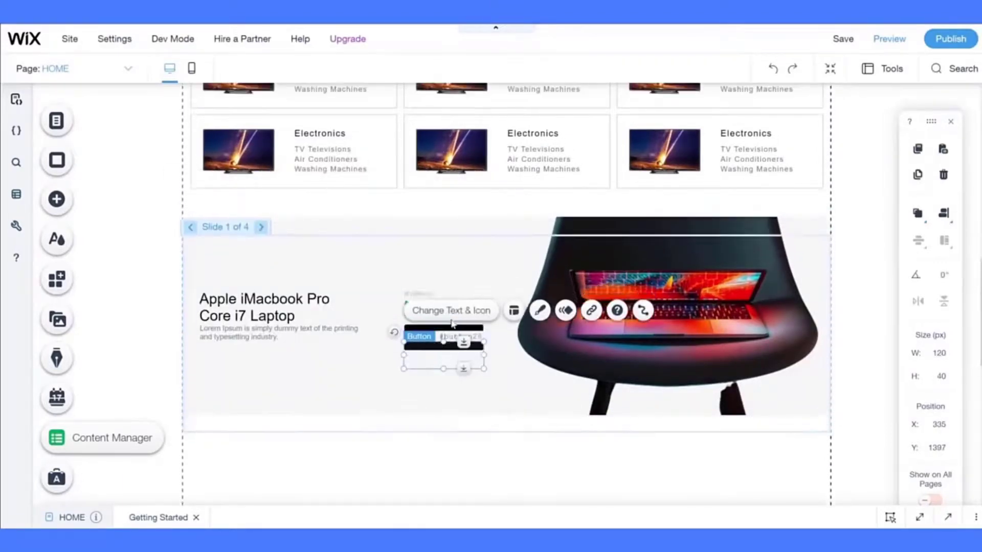
scroll(451, 324, "up", 3)
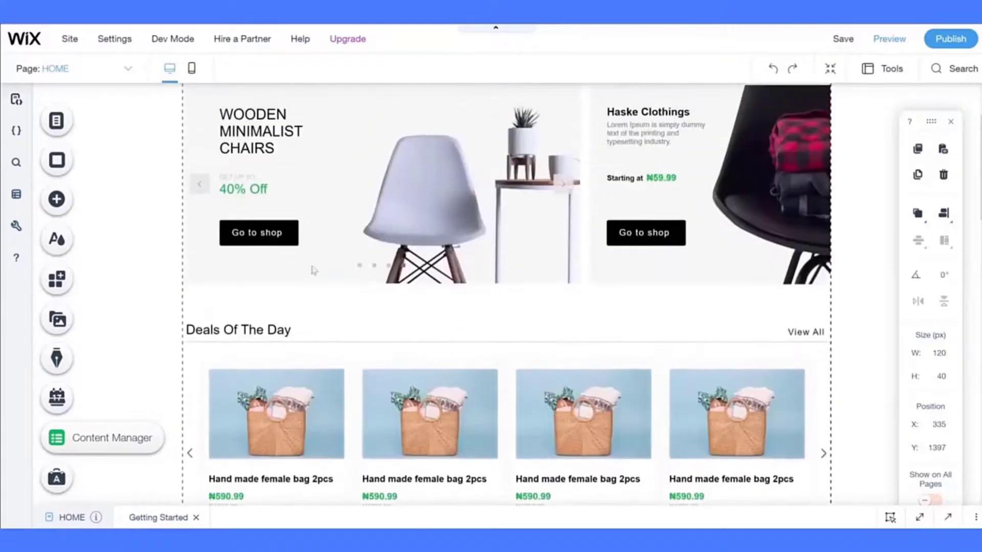
- Set the Shop now button's width to 100 px
scroll(380, 306, "down", 3)
scroll(380, 306, "down", 10)
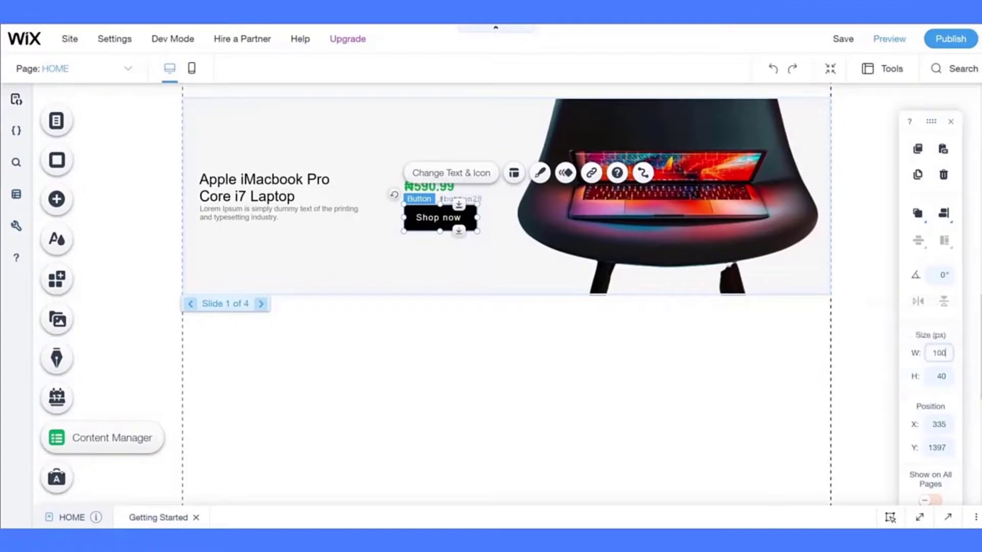
left_click(593, 355)
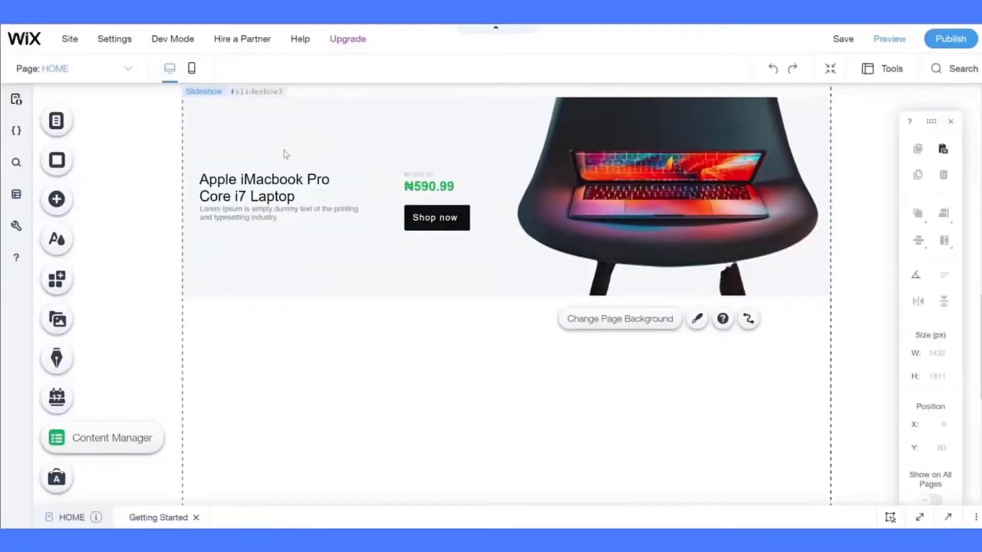
- Give the laptop slideshow a 1 px light grey border
left_click(283, 150)
scroll(284, 150, "up", 1)
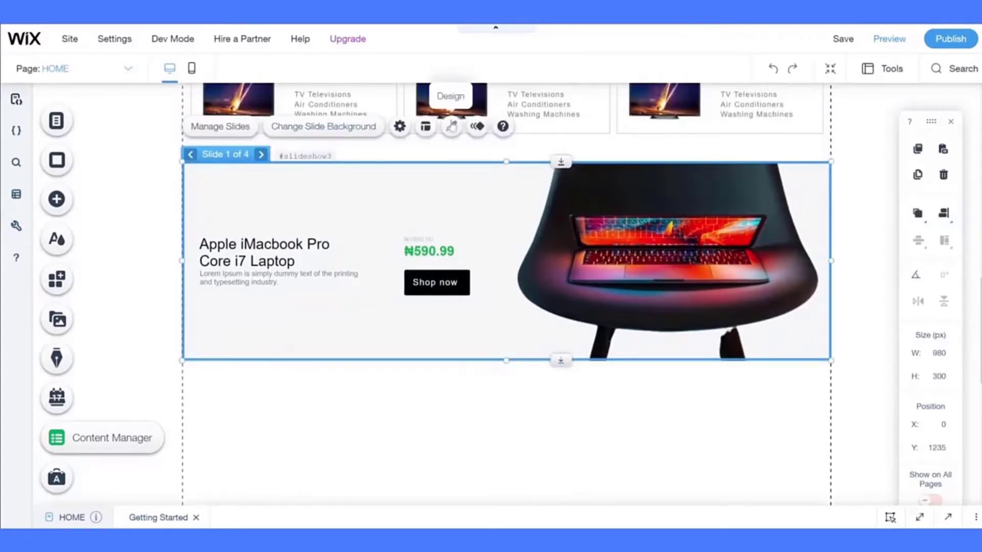
left_click(452, 126)
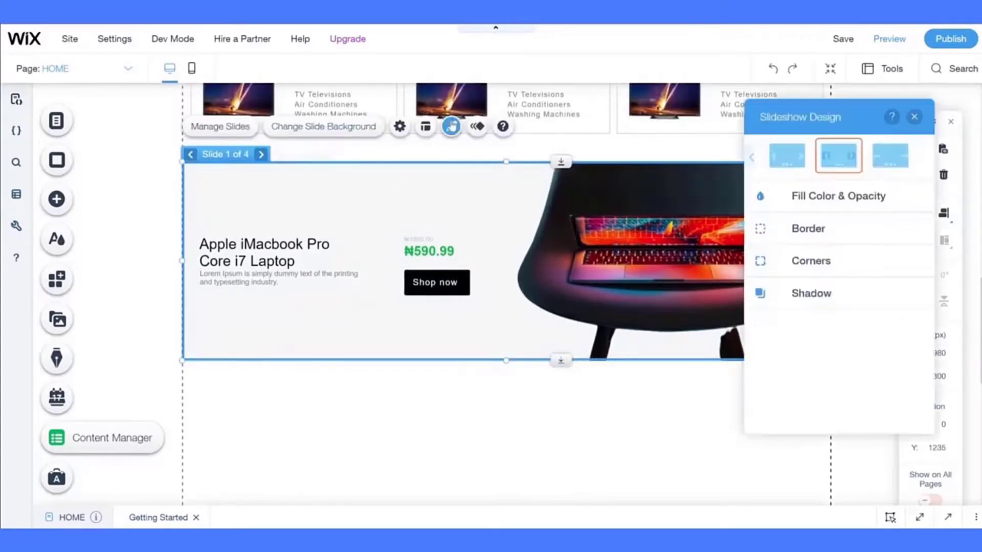
left_click(773, 234)
left_click(908, 249)
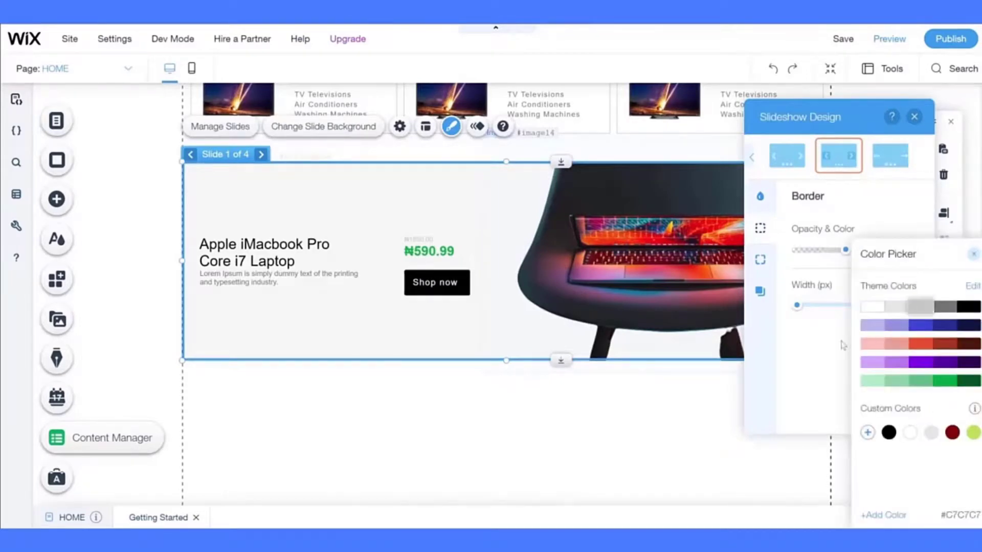
left_click(844, 344)
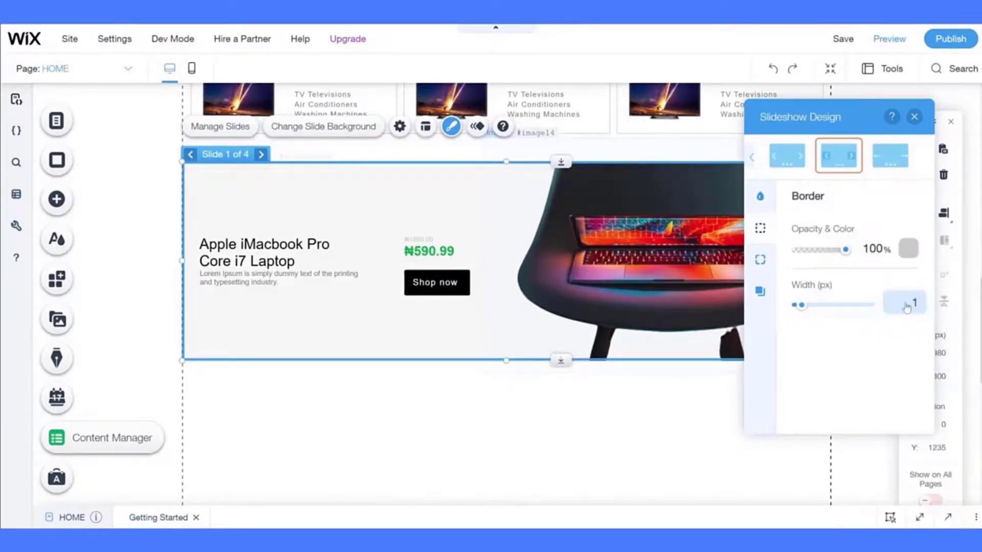
left_click(358, 458)
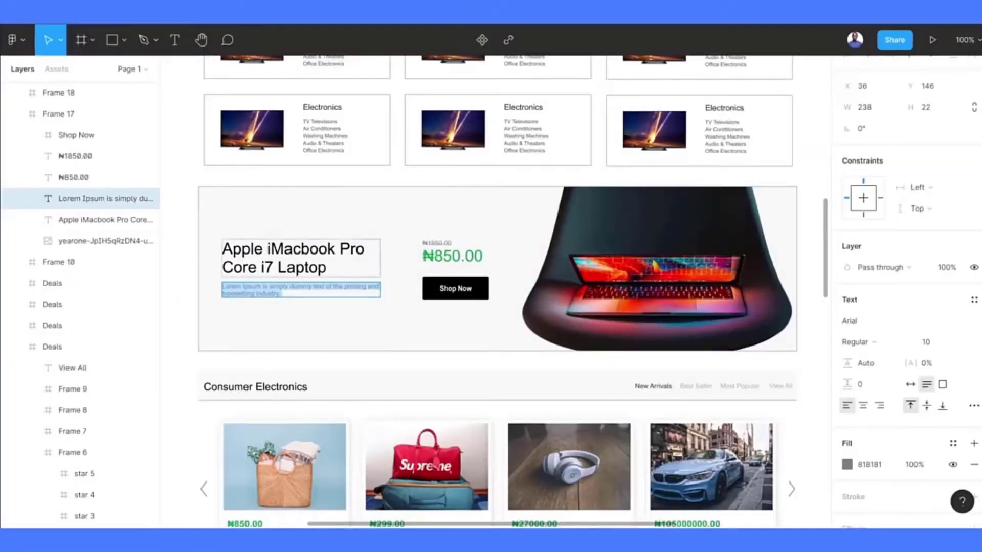
scroll(175, 375, "down", 5)
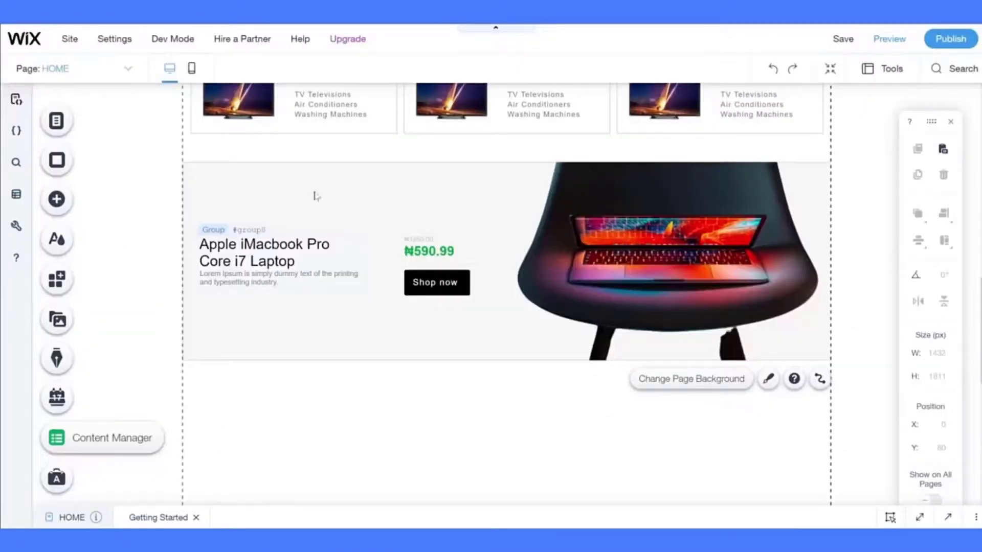
scroll(333, 302, "down", 5)
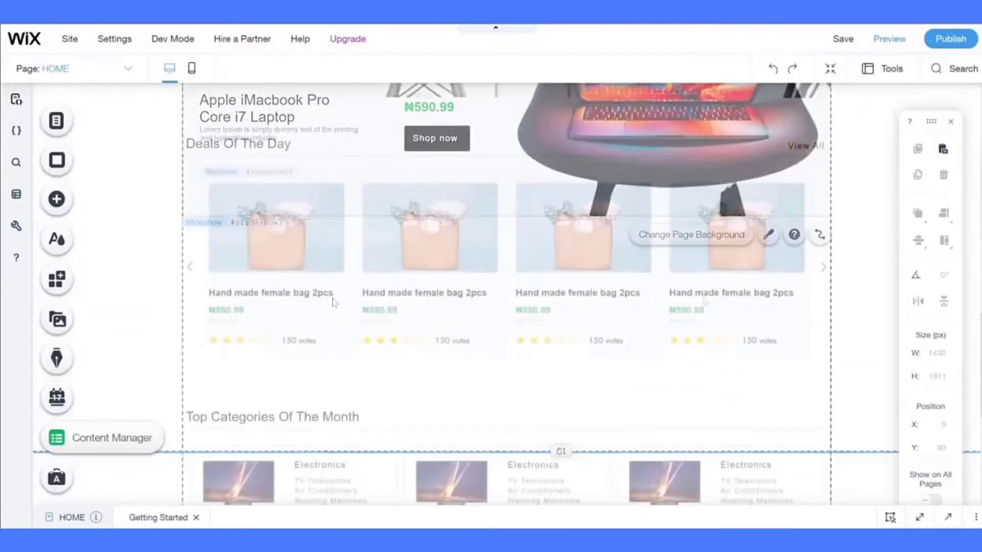
left_click(698, 276)
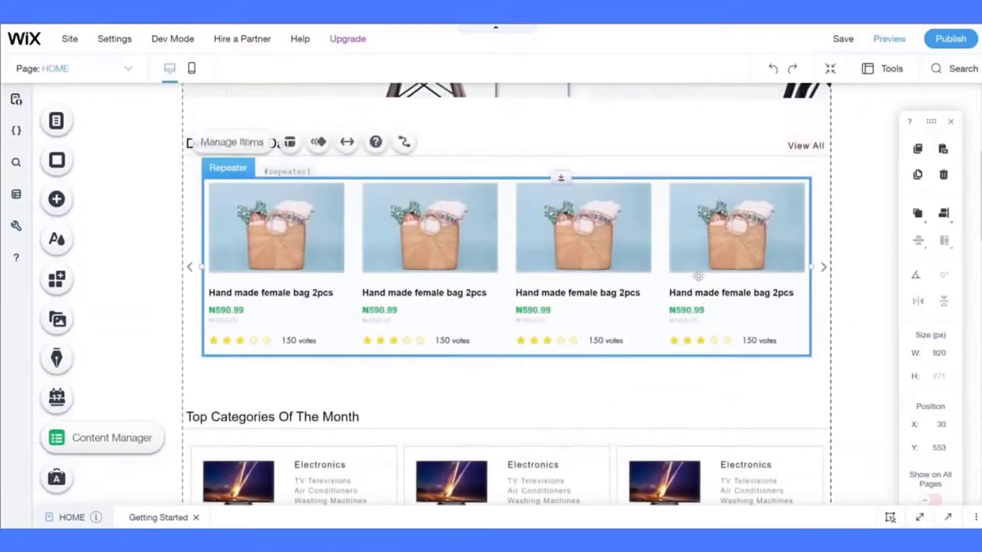
left_click(812, 148)
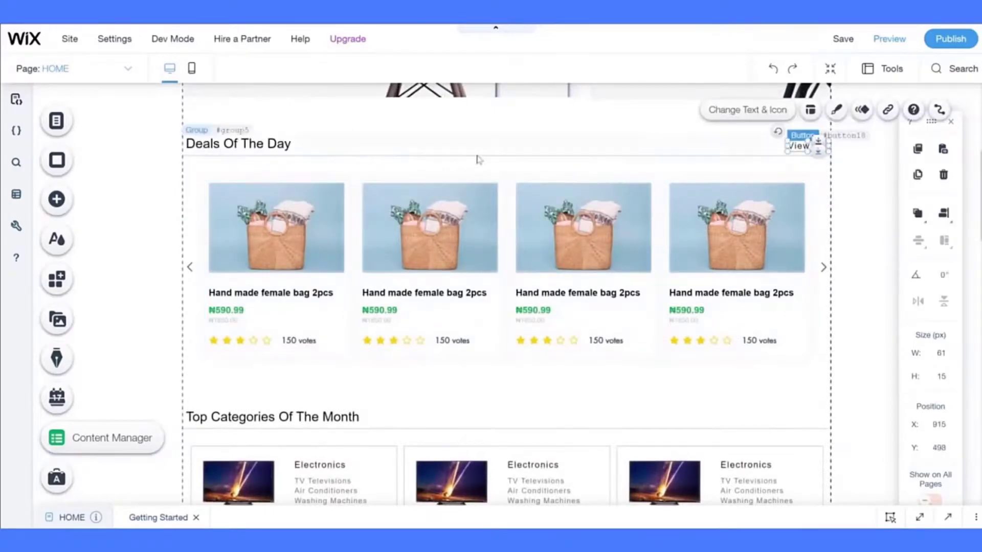
left_click(276, 148)
left_click(352, 237)
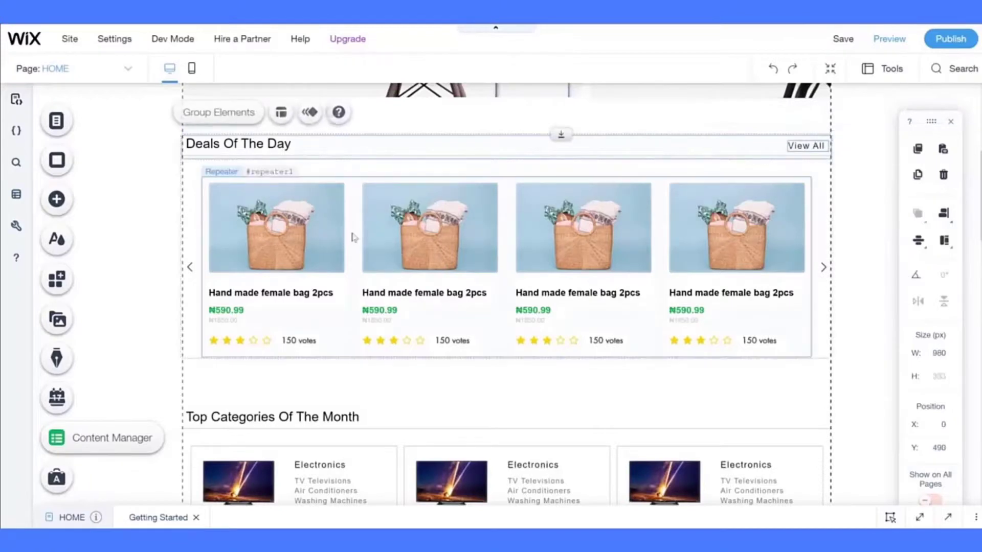
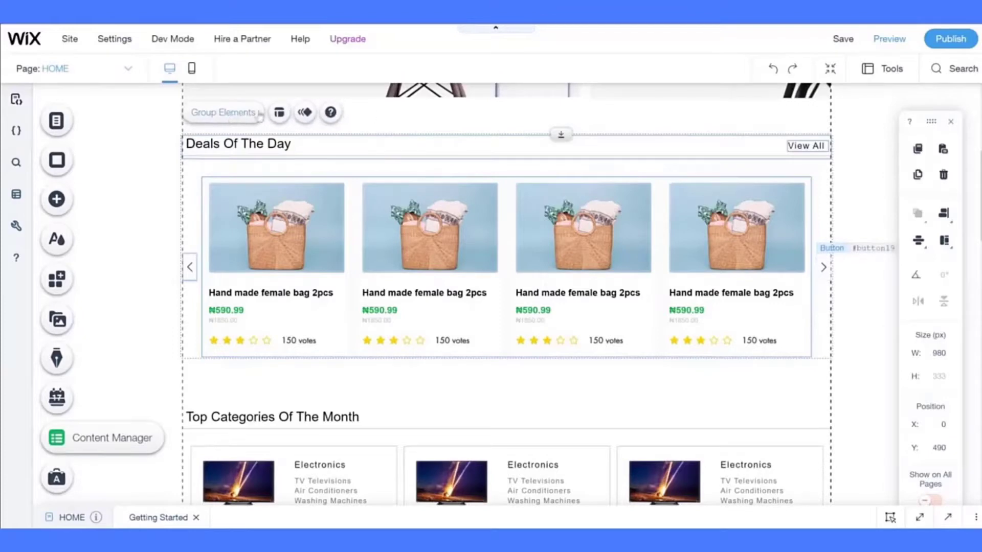
- Group the Deals Of The Day elements and paste a copy lower down, at y 1598
key("ctrl+g")
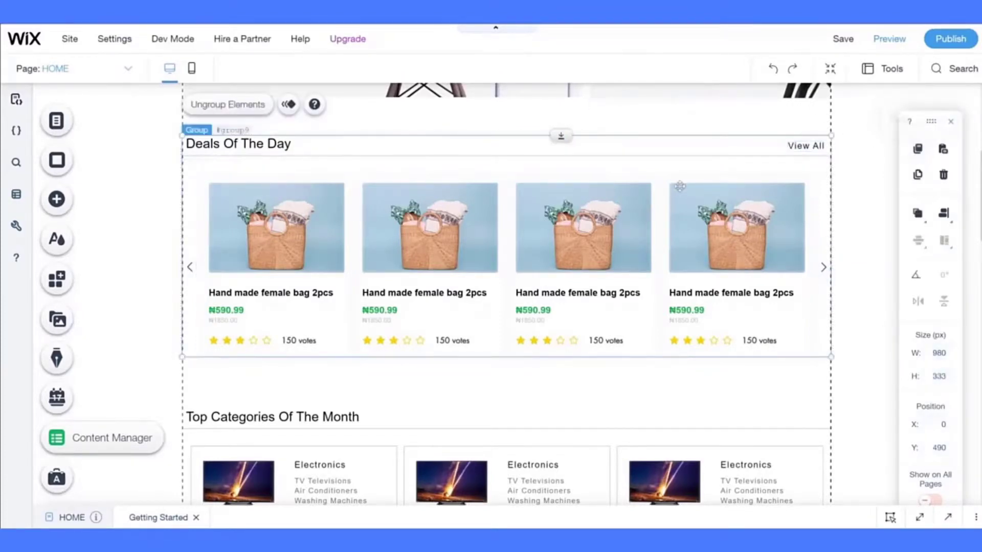
scroll(679, 193, "down", 10)
scroll(344, 186, "down", 1)
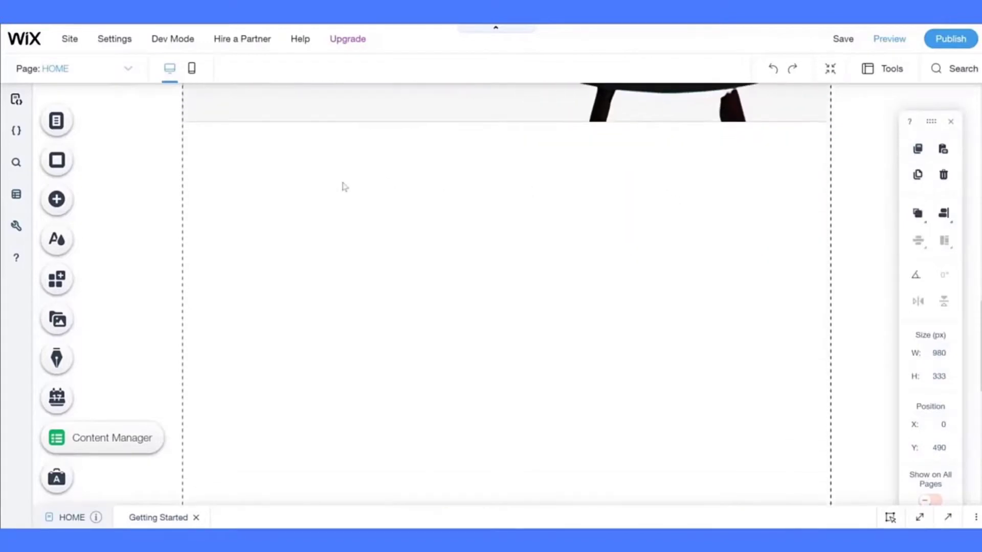
right_click(344, 187)
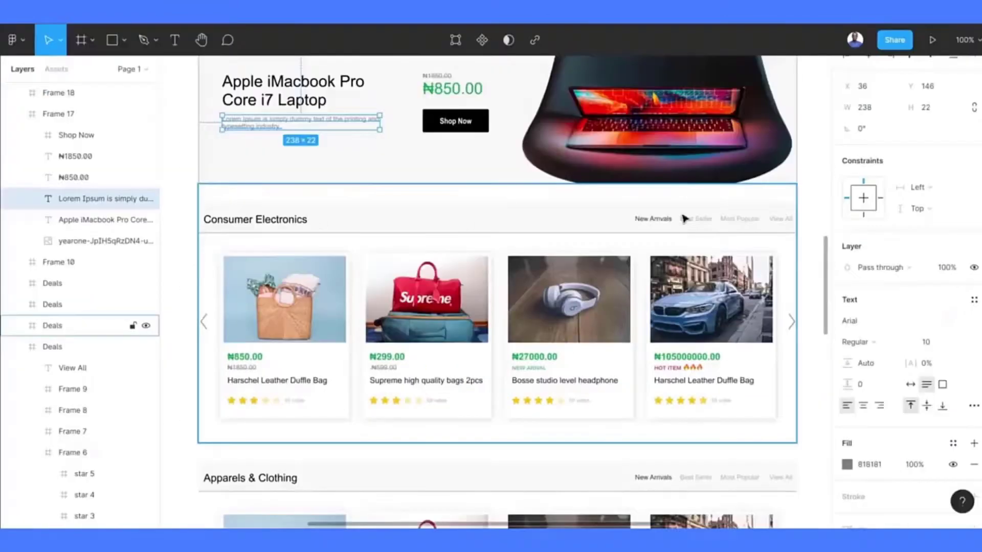
scroll(491, 307, "down", 5)
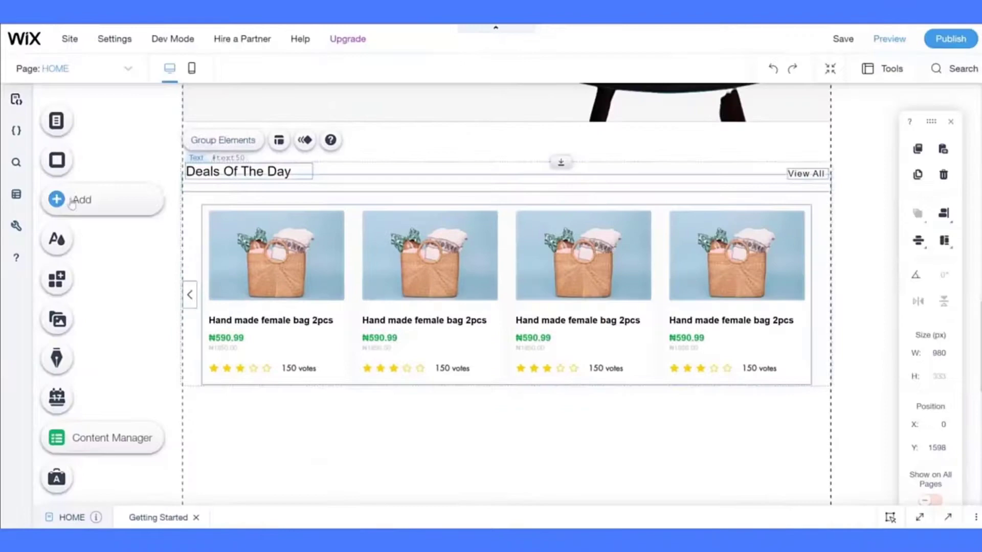
- Add a full-width 980 × 40 header strip box with a custom fill colour over the copied section
left_click(72, 200)
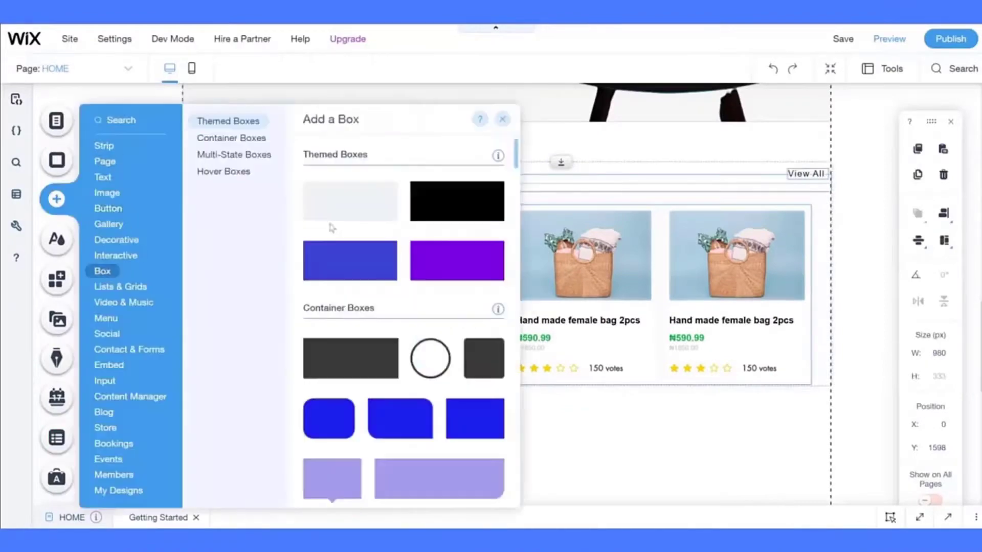
left_click(351, 201)
left_click_drag(578, 314, 342, 258)
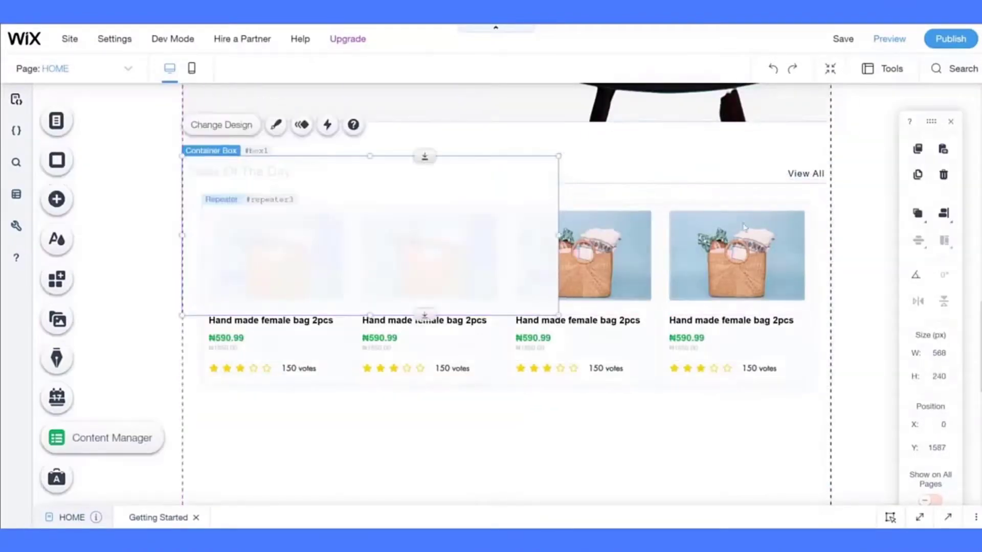
left_click_drag(558, 236, 830, 202)
left_click_drag(506, 315, 506, 183)
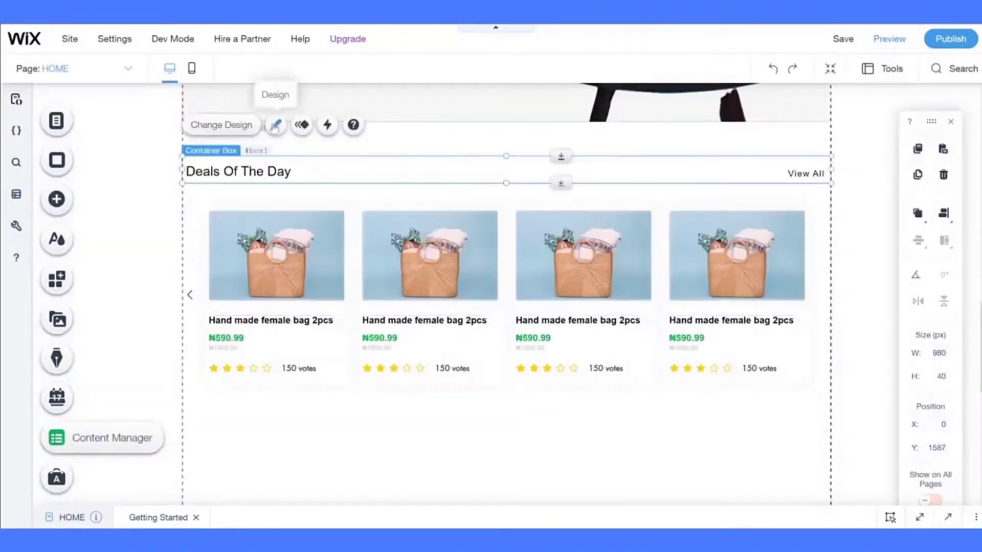
left_click(276, 124)
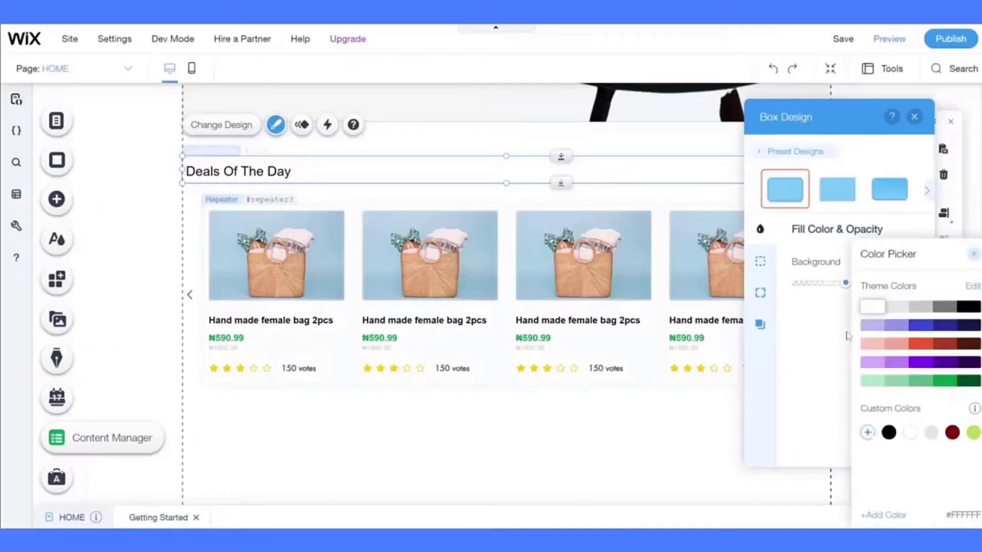
left_click(867, 432)
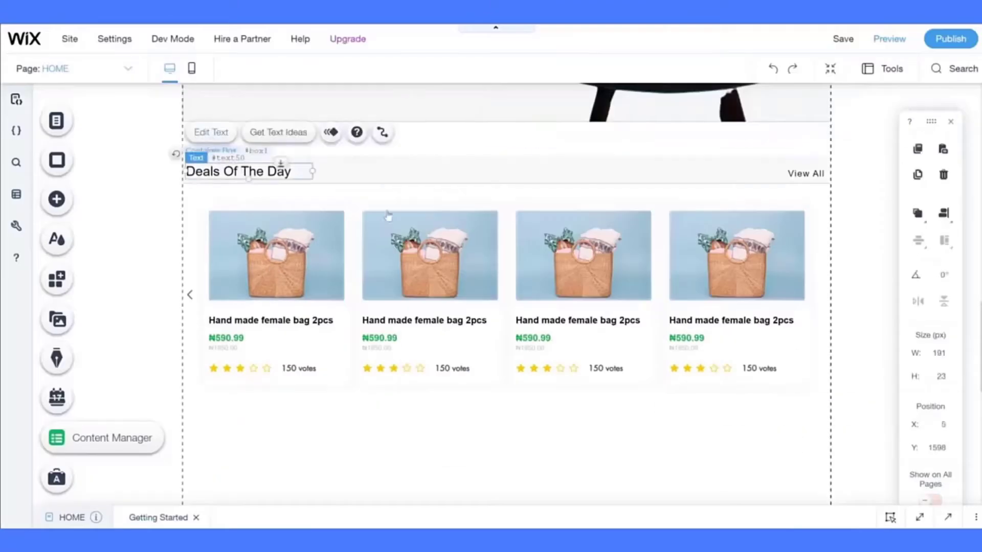
- Retitle the copied section Consumer Electronics
left_click(211, 132)
type("Consumer E")
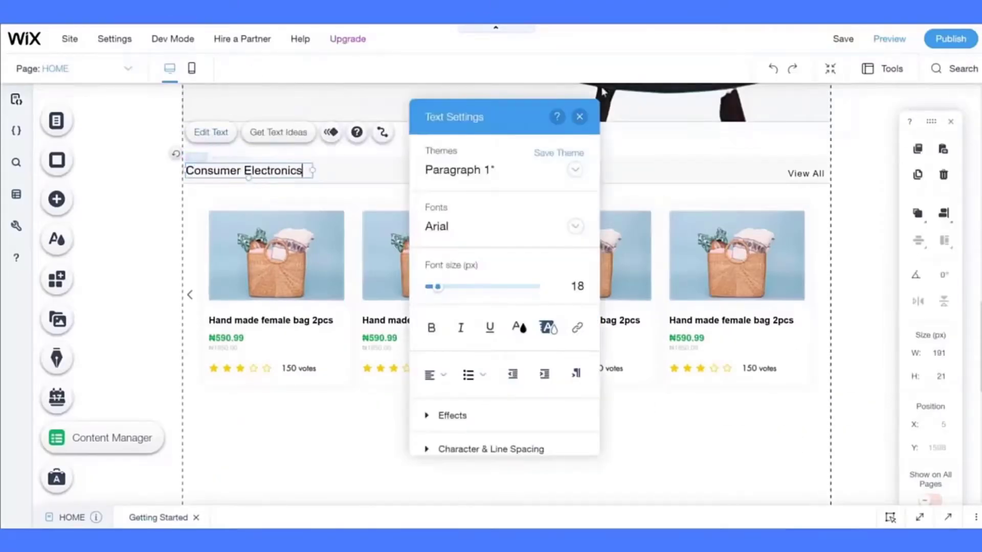
type("lectronics")
key("Escape")
- Move the View All button left along the strip and relabel it New arrivals
left_click(805, 173)
left_click(837, 137)
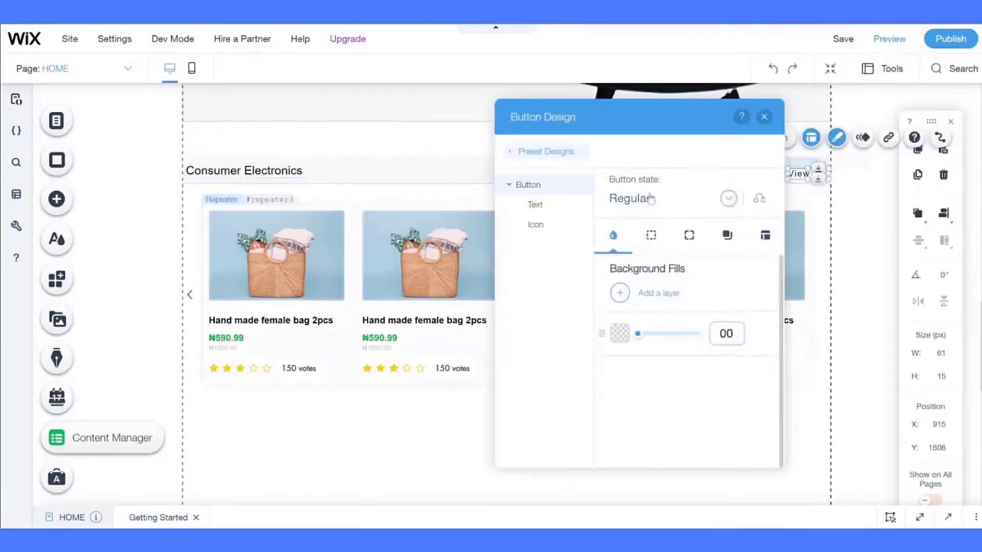
left_click(764, 117)
left_click_drag(809, 169, 628, 170)
left_click(701, 137)
type("New arrivals")
left_click(884, 186)
left_click_drag(248, 170, 247, 172)
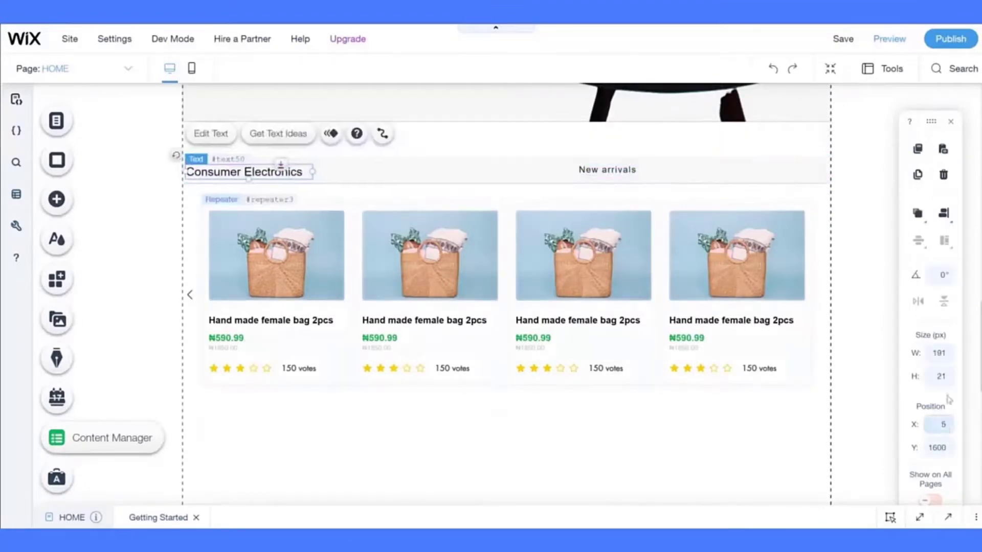
left_click_drag(606, 169, 693, 169)
- Recolour the button text and add a Best seller button further right on the strip
left_click(780, 135)
left_click(477, 204)
left_click(695, 446)
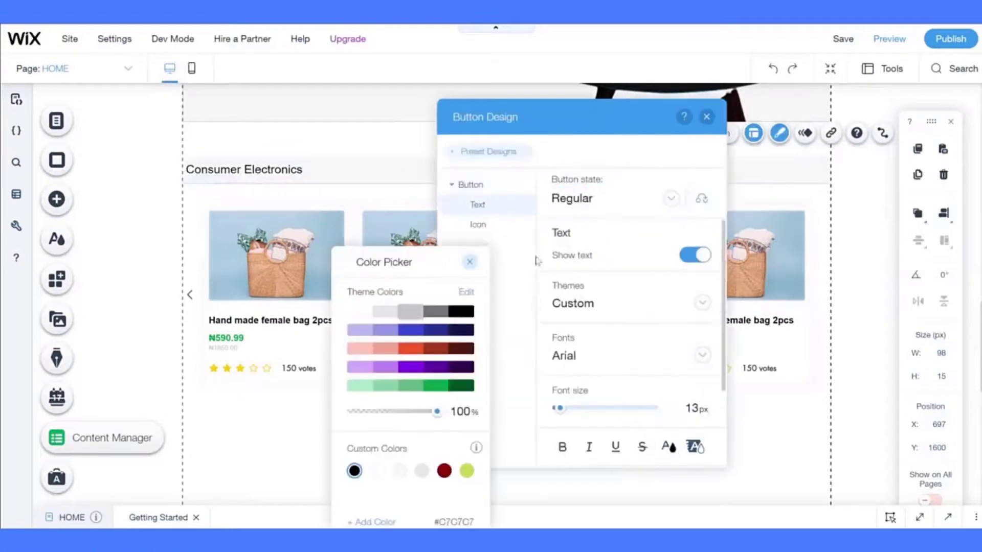
left_click(707, 117)
left_click(674, 134)
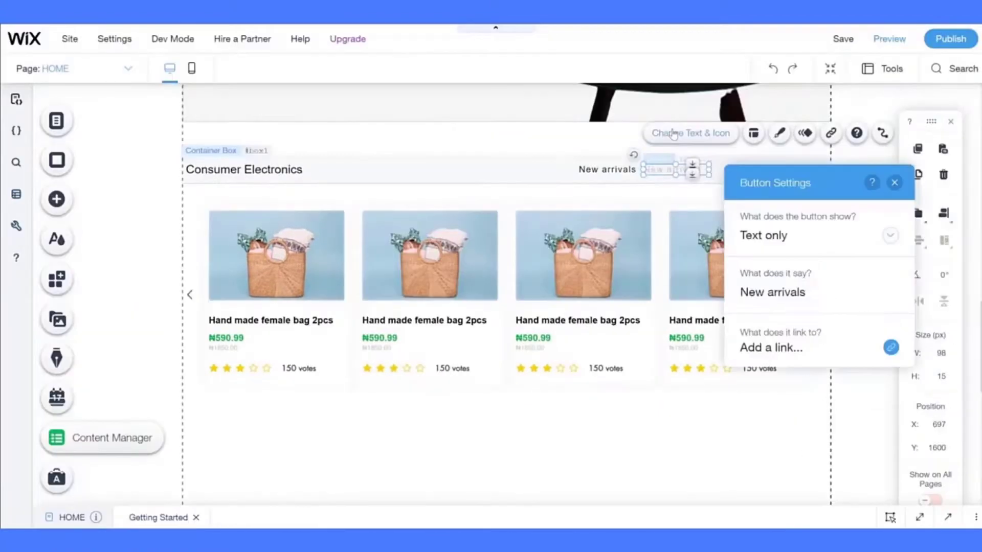
left_click(894, 183)
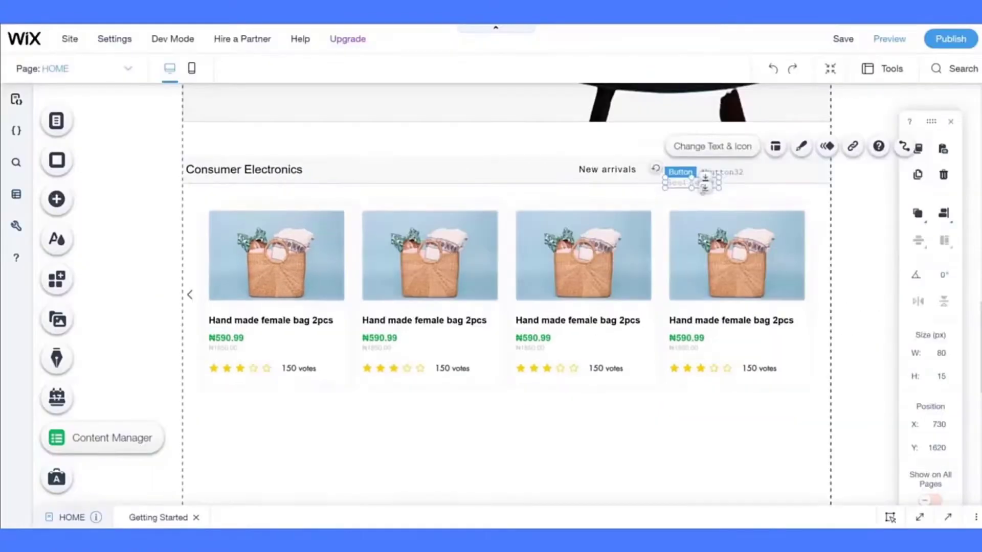
left_click_drag(680, 169, 787, 172)
- Label the remaining header buttons Most popular and View all
left_click(753, 134)
type("Most popular")
left_click(680, 183)
left_click(779, 176)
left_click(775, 171)
left_click(777, 134)
type("New A")
type(" all")
left_click(723, 183)
- Set the four tab links' horizontal position to about 550 and distribute them evenly
left_click(747, 170)
left_click(677, 172, "shift")
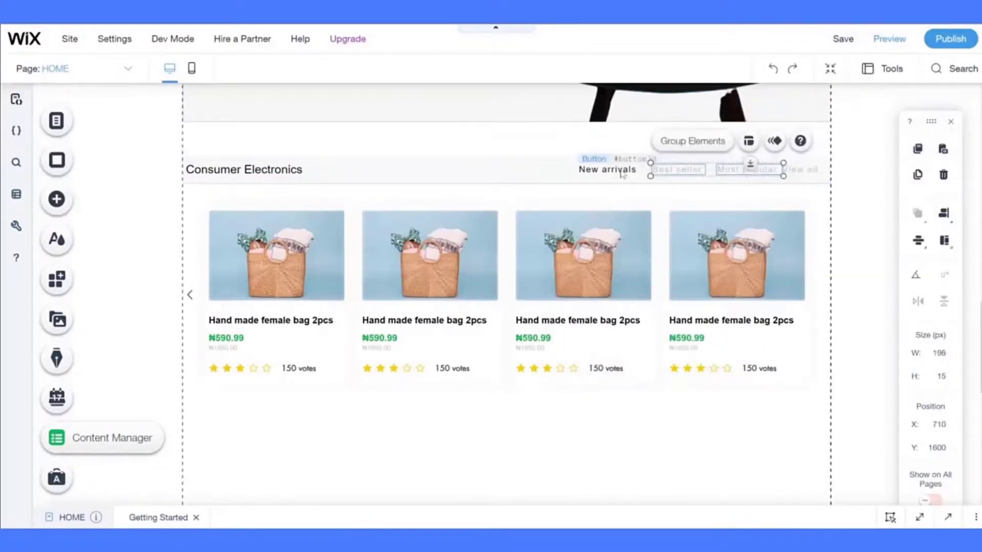
left_click(621, 174, "shift")
left_click(930, 428)
left_click(931, 422)
left_click(800, 171, "shift")
left_click(918, 241)
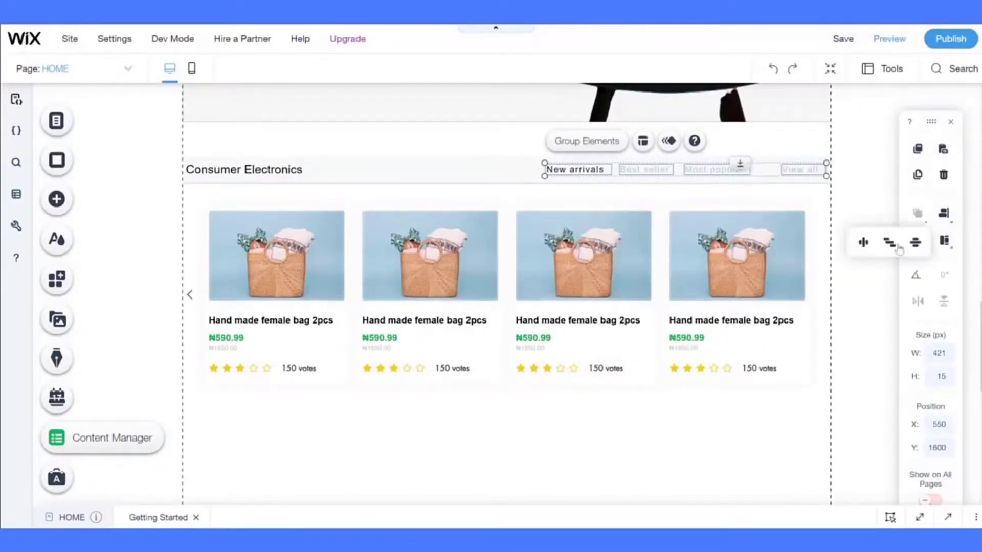
left_click(863, 240)
left_click(845, 187)
key("super+d")
key("alt+Tab")
scroll(585, 225, "up", 2)
scroll(586, 225, "up", 12)
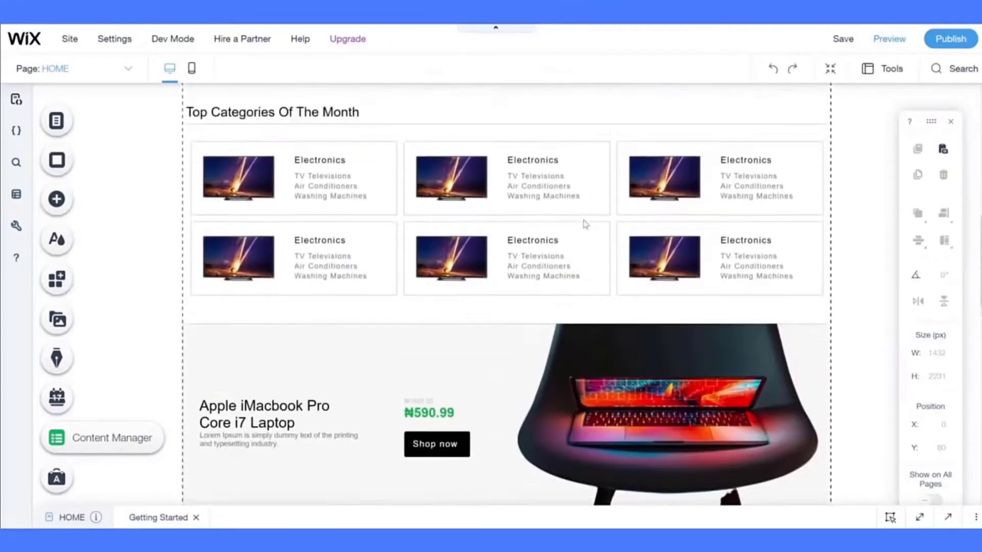
- Save the site and compare the page against the reference design
left_click(808, 140)
double_click(806, 141)
key("alt+Tab")
key("alt+Tab")
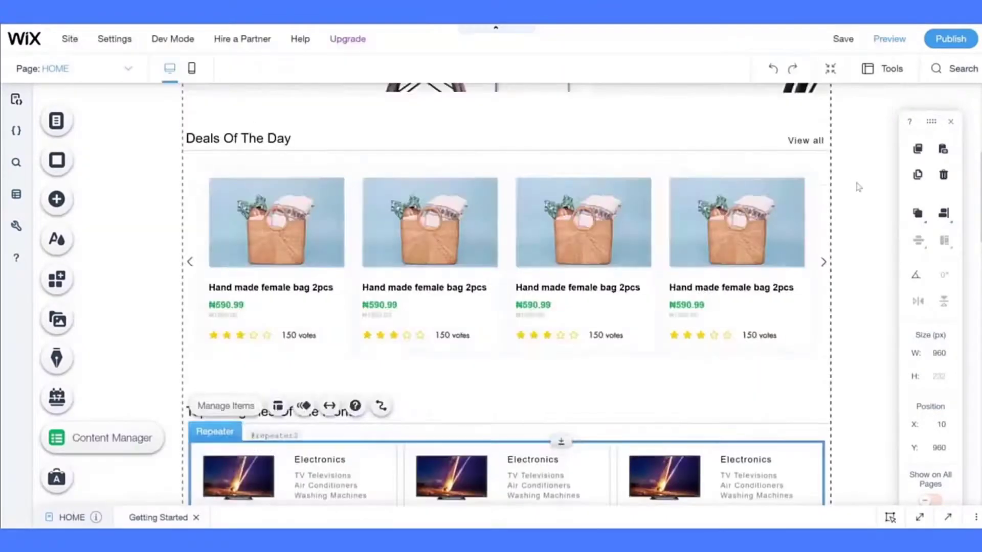
scroll(857, 186, "down", 10)
left_click(842, 44)
key("ctrl+Tab")
scroll(483, 346, "down", 2)
scroll(482, 346, "down", 3)
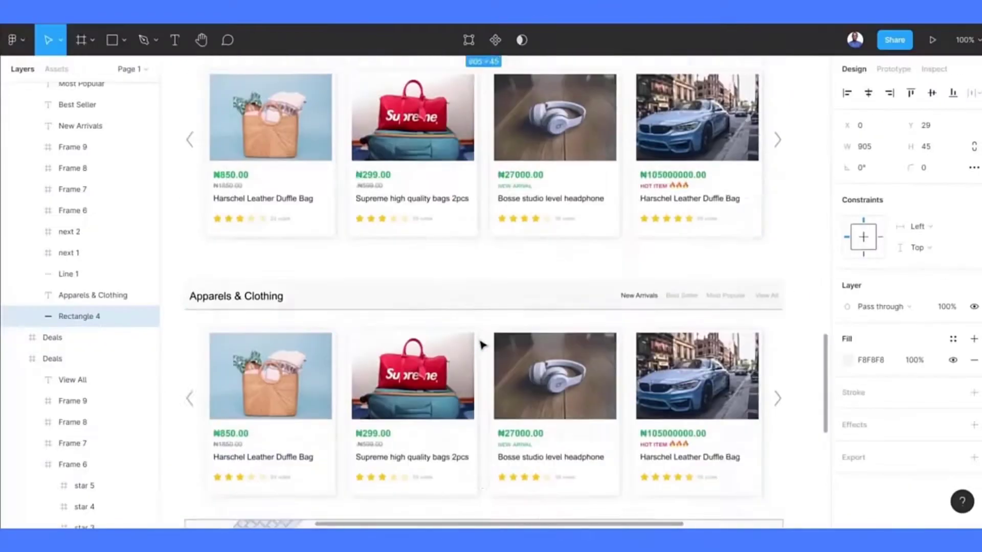
scroll(482, 344, "up", 3)
key("alt+Tab")
left_click_drag(837, 394, 368, 184)
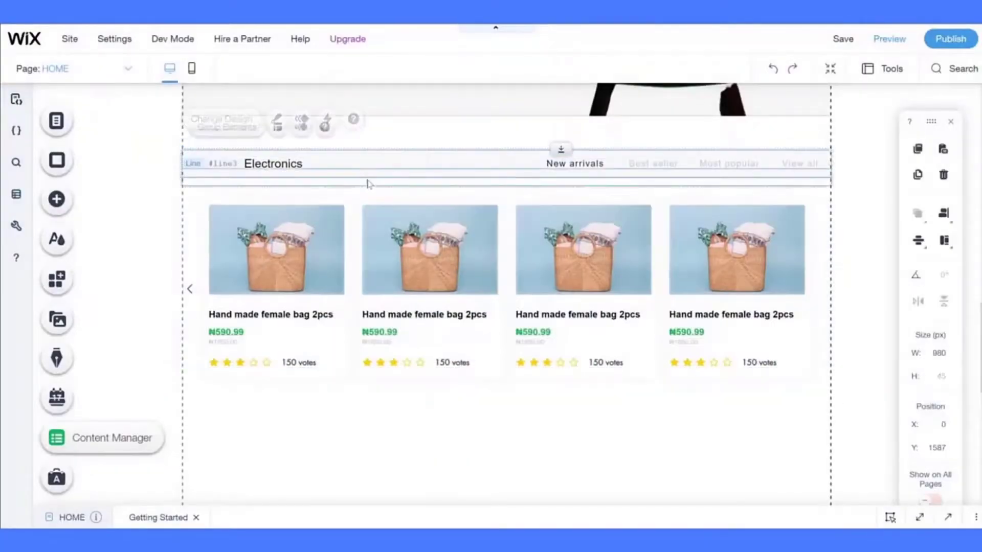
scroll(831, 272, "up", 12)
- Add a right carousel arrow, then group the Consumer Electronics header, product row and arrows
left_click(823, 265)
left_click(798, 265)
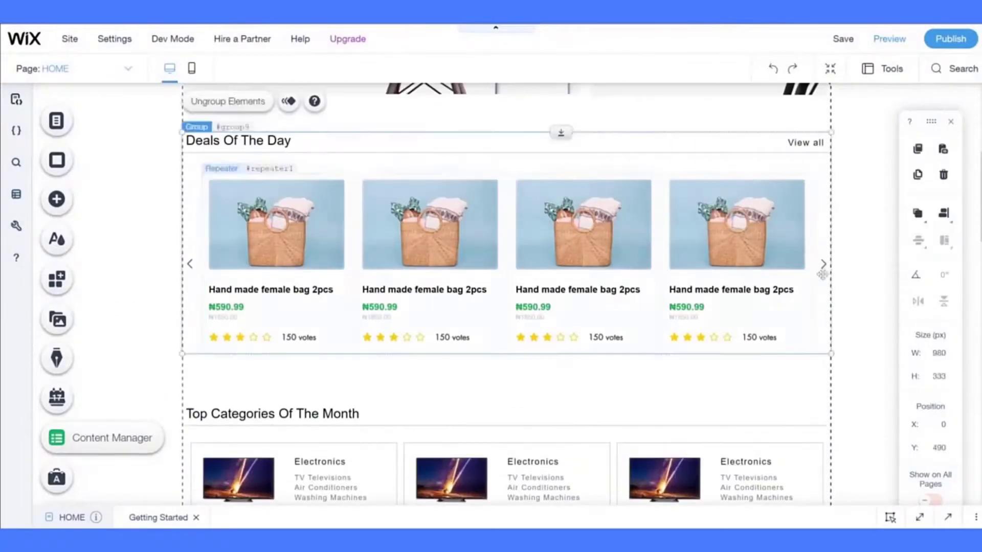
left_click(823, 266, "shift")
scroll(379, 278, "down", 11)
left_click(190, 260)
left_click(918, 174)
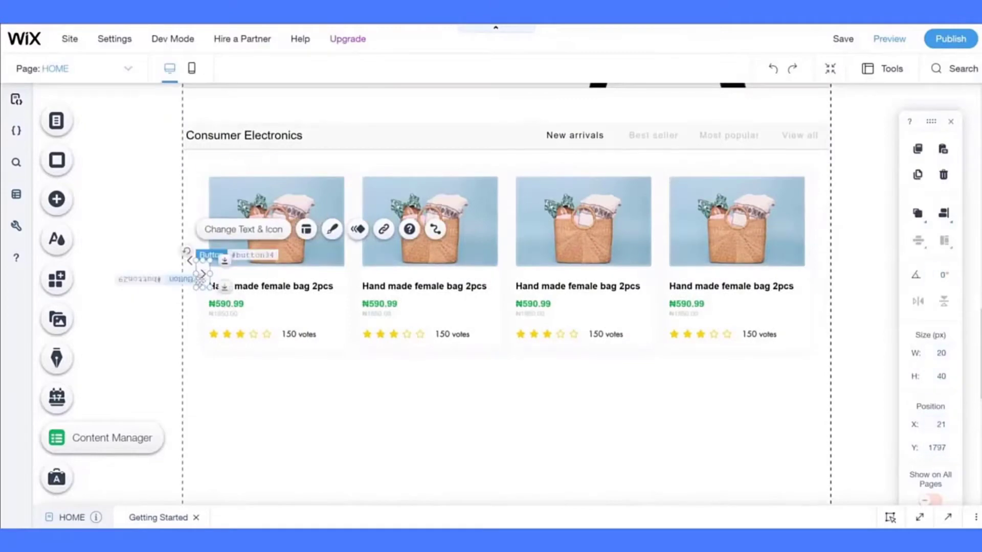
left_click_drag(202, 273, 824, 261)
left_click(232, 246, "shift")
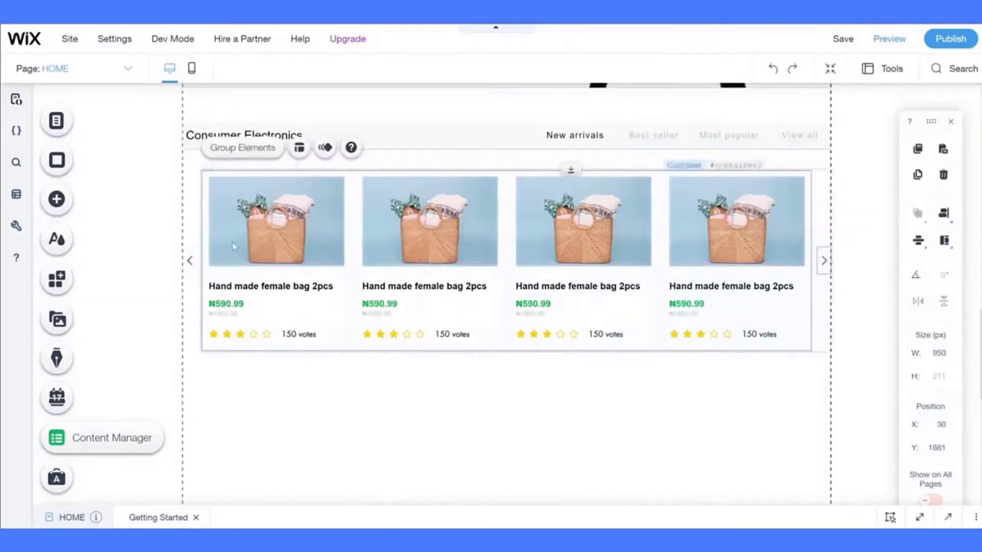
left_click(192, 262, "shift")
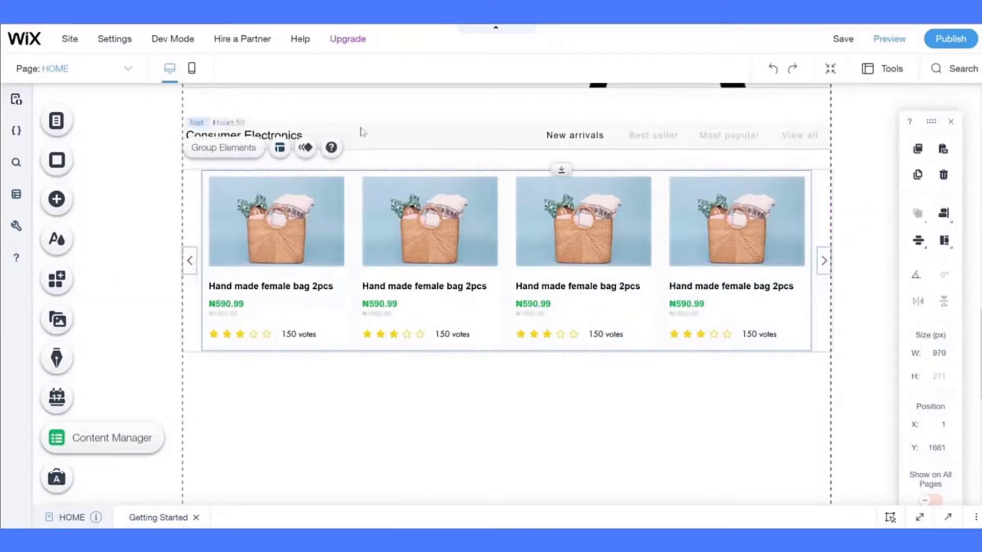
left_click(393, 143, "shift")
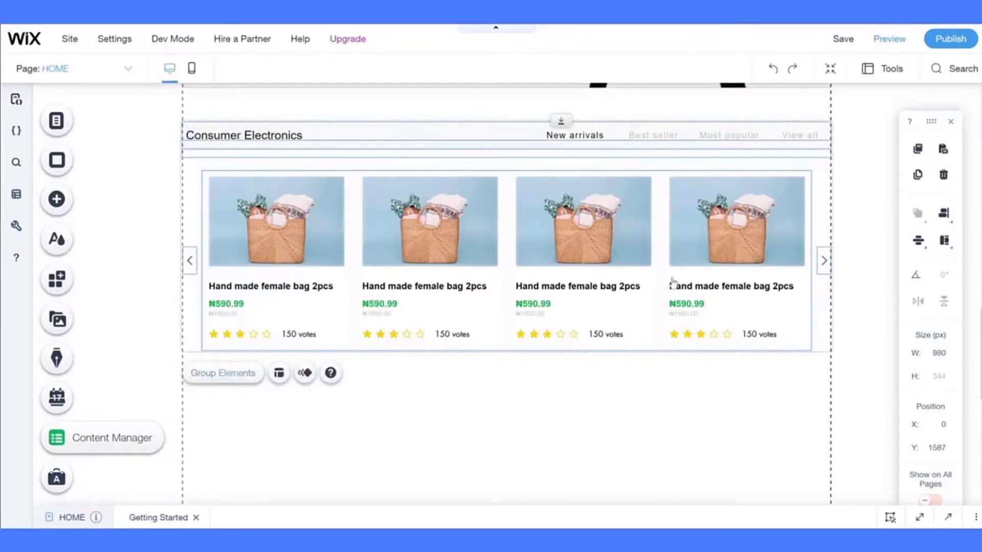
key("ctrl+g")
- Drag the Consumer Electronics group further down the page and clear the selection
scroll(720, 302, "down", 1)
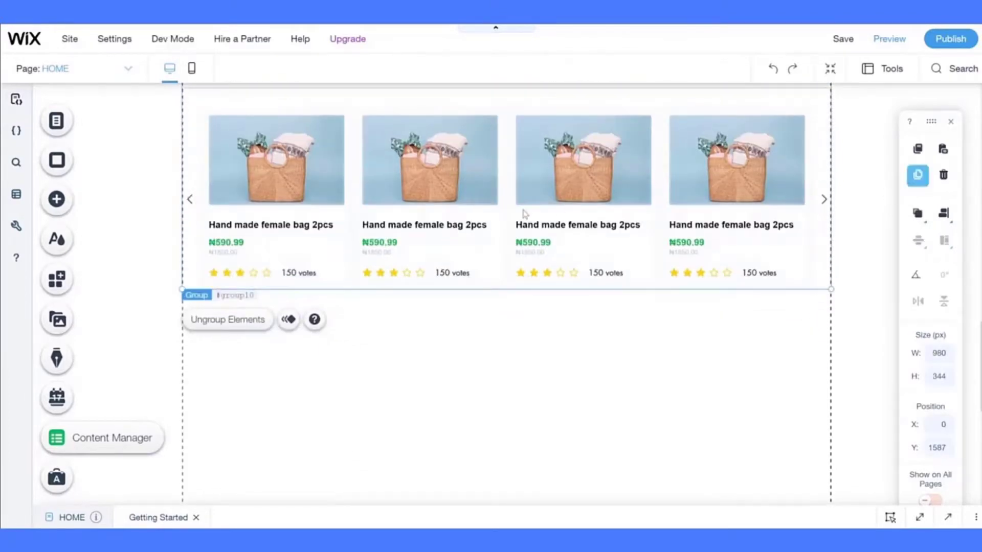
scroll(314, 180, "down", 1)
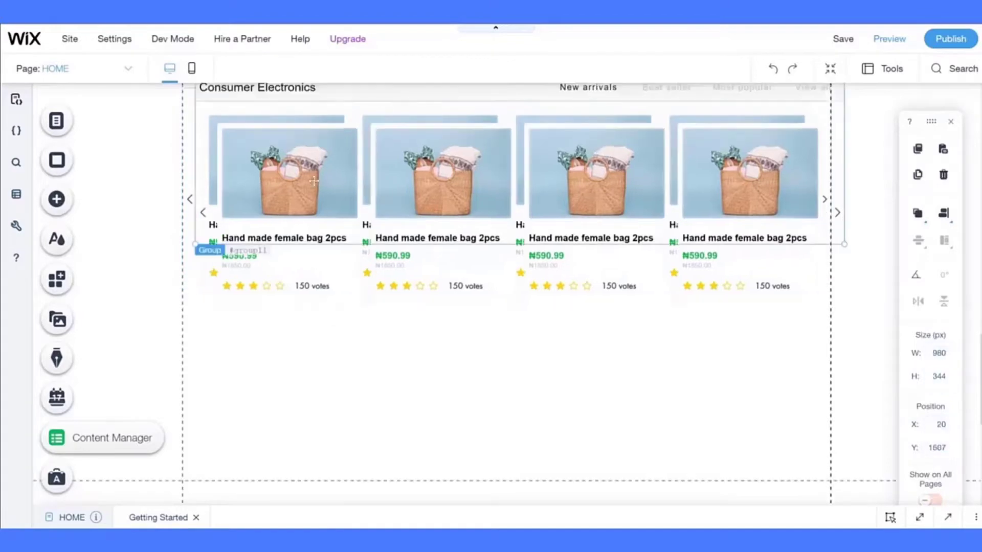
left_click_drag(343, 162, 334, 353)
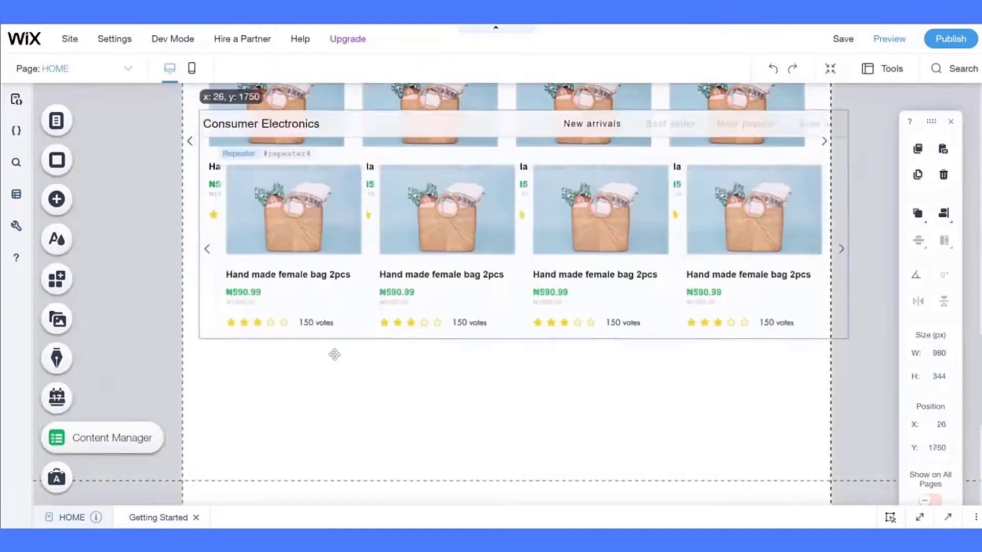
left_click_drag(314, 404, 325, 369)
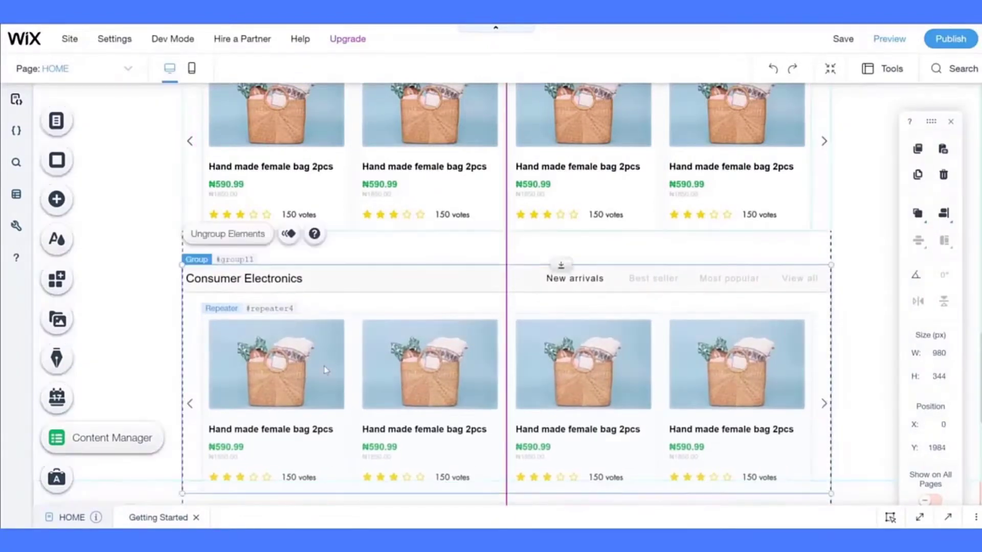
scroll(326, 369, "down", 5)
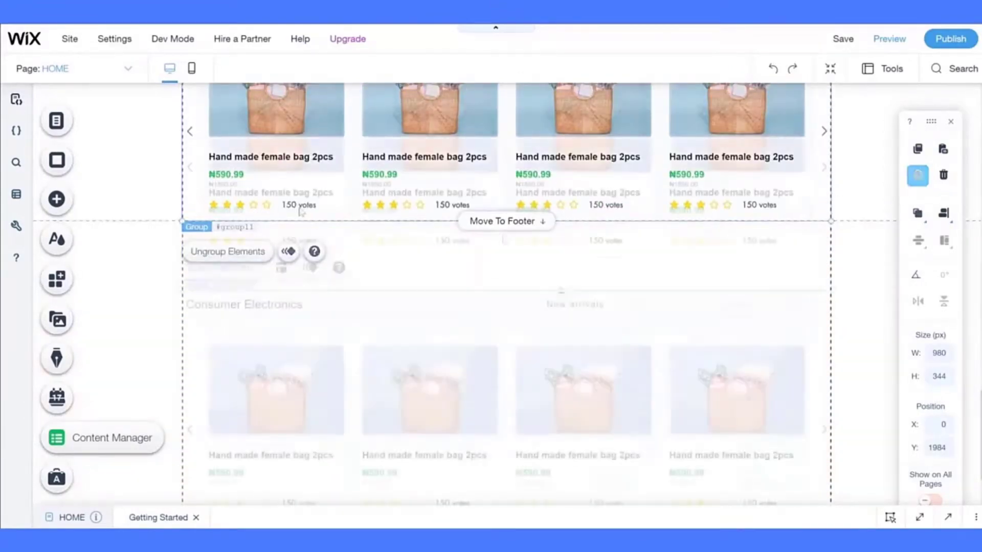
left_click(853, 270)
scroll(853, 270, "up", 15)
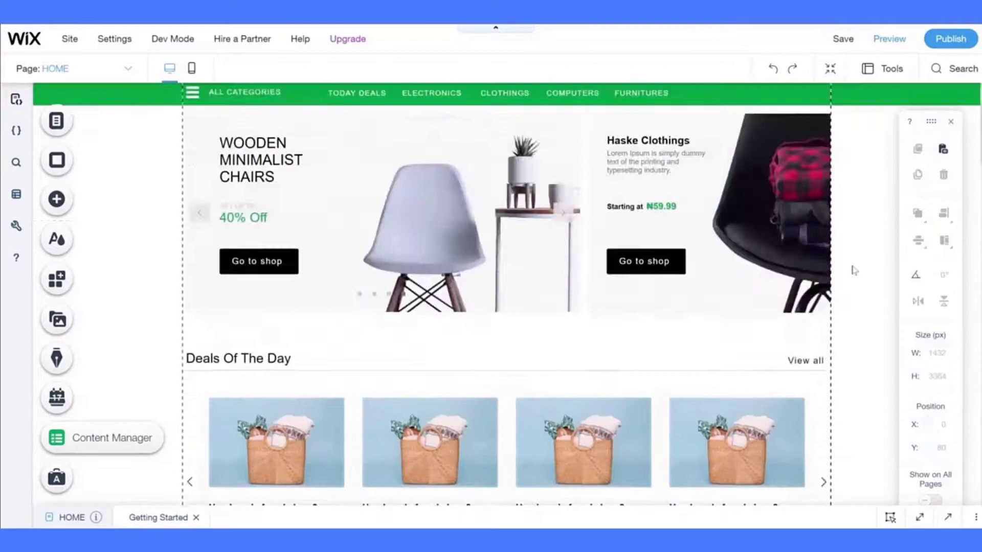
scroll(853, 270, "down", 15)
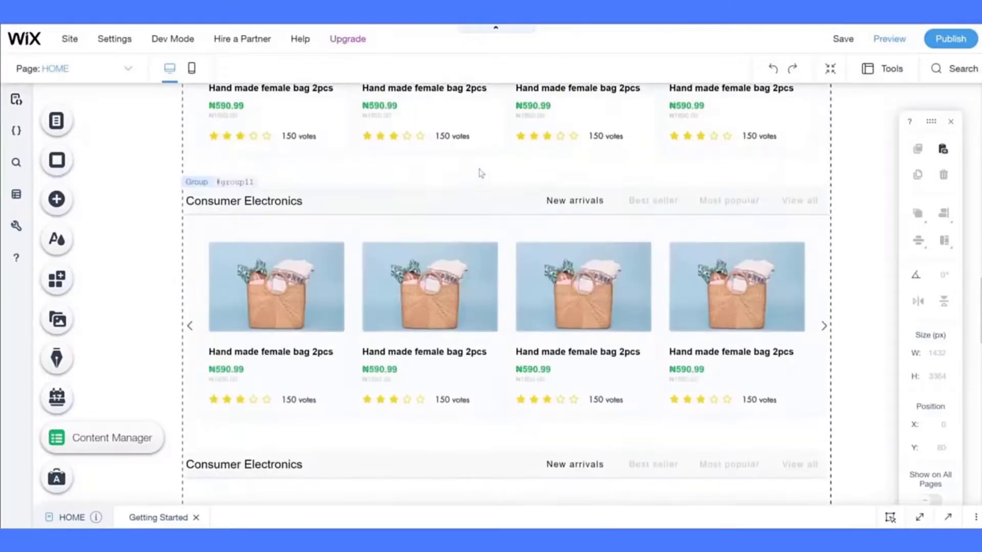
- Paste the slideshow banner below the products at X 0 and shift its text group right
scroll(714, 246, "down", 3)
scroll(713, 246, "down", 5)
right_click(287, 137)
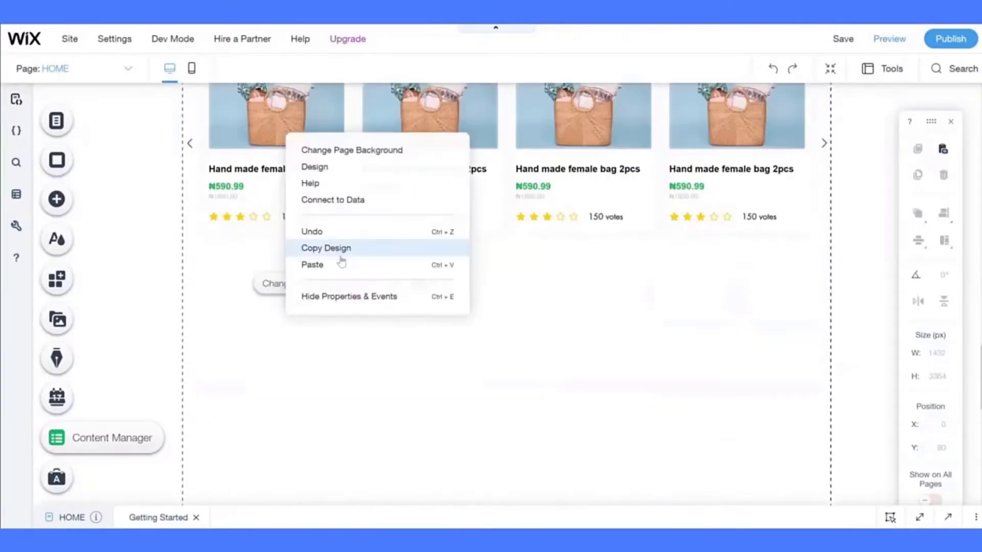
left_click(339, 262)
left_click_drag(599, 327, 462, 286)
left_click(312, 365)
left_click_drag(313, 366, 536, 332)
- Replace the banner photo with the desk picture, about 391 × 245, at the lower left
left_click(627, 327)
left_click(532, 220)
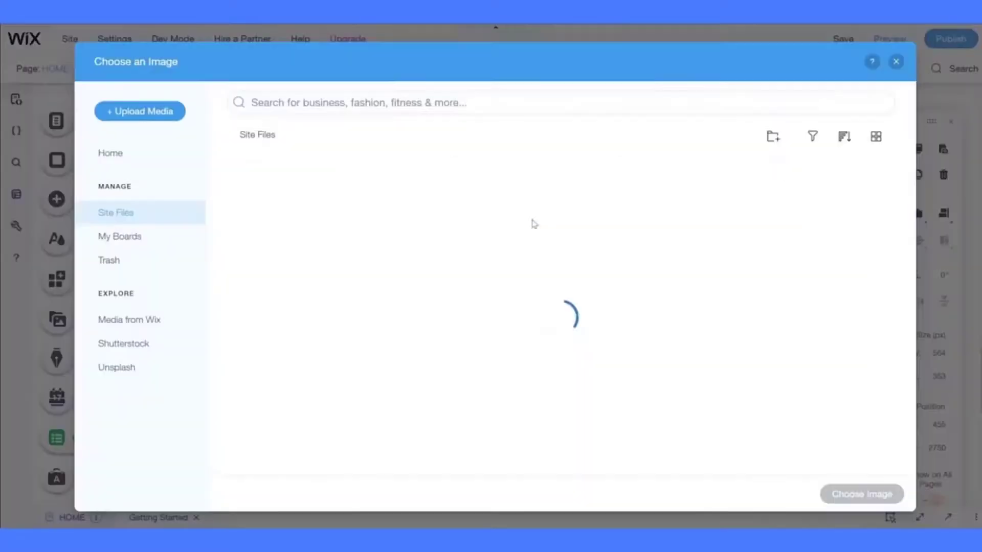
scroll(691, 317, "down", 10)
left_click(394, 362)
left_click(861, 493)
left_click_drag(749, 342, 362, 331)
left_click_drag(293, 384, 283, 382)
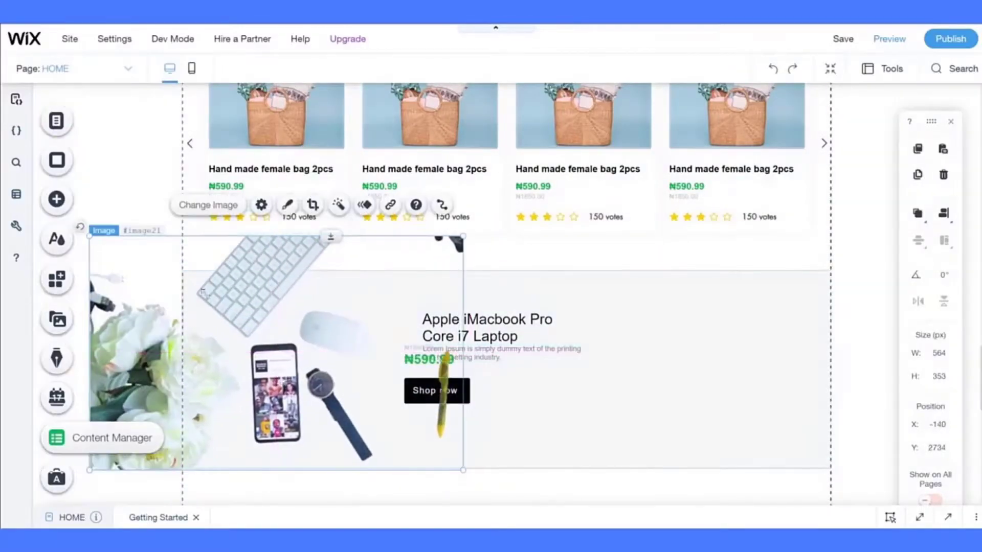
left_click_drag(87, 235, 202, 305)
left_click_drag(324, 395, 318, 397)
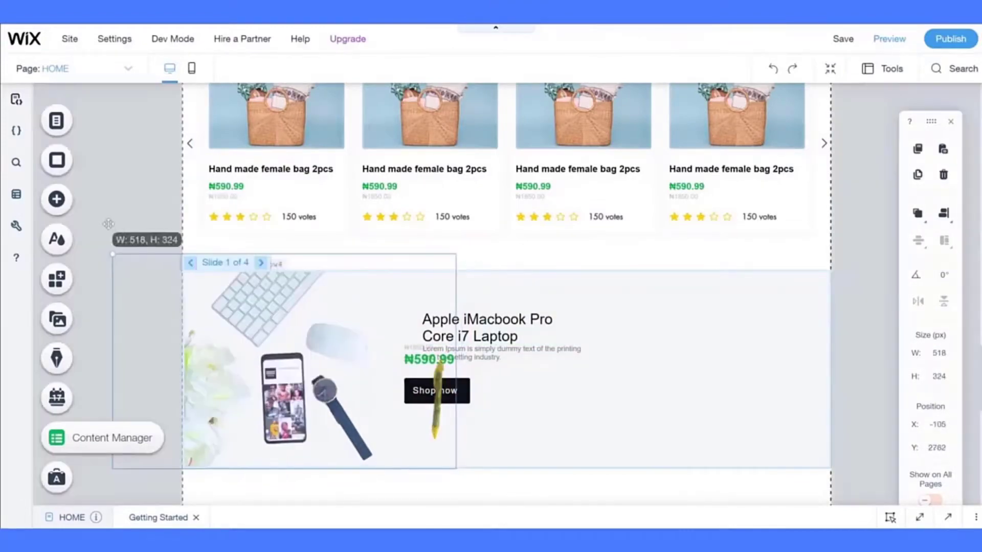
- Copy the header search bar and select the new slideshow banner
scroll(395, 180, "up", 8)
left_click(600, 114)
scroll(599, 113, "down", 8)
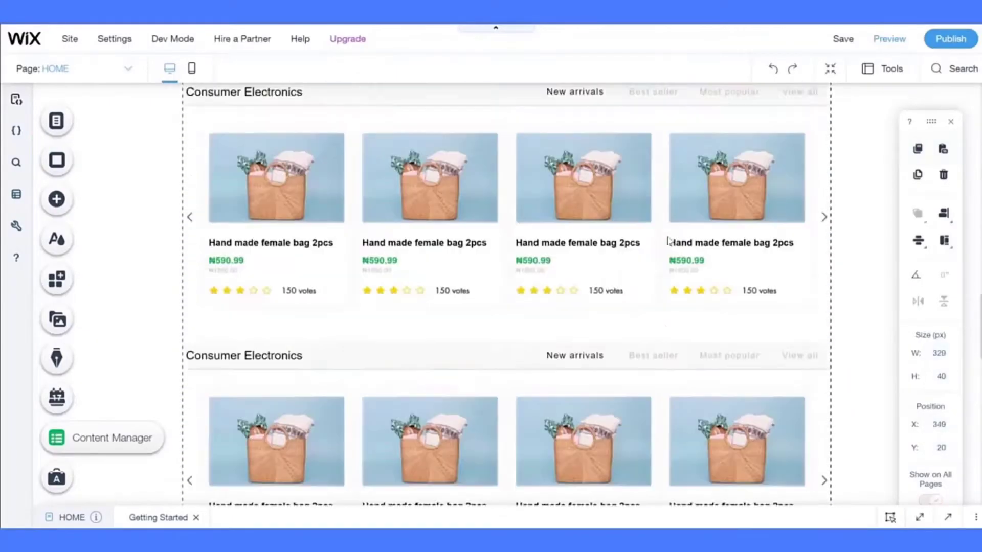
left_click(198, 230)
right_click(510, 103)
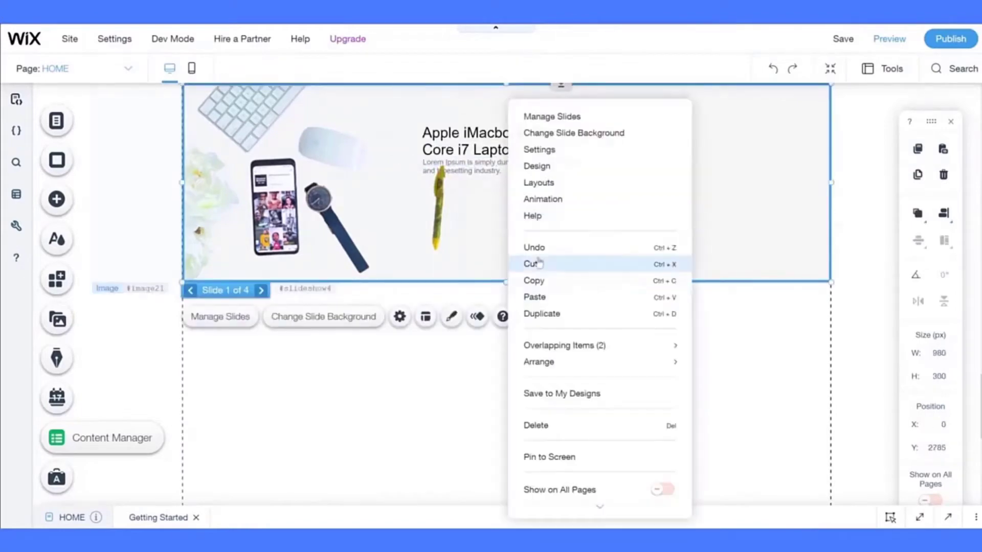
- Paste the search bar into the slide and change the heading to 'Subscribe to our daily newsletter!'
left_click(534, 296)
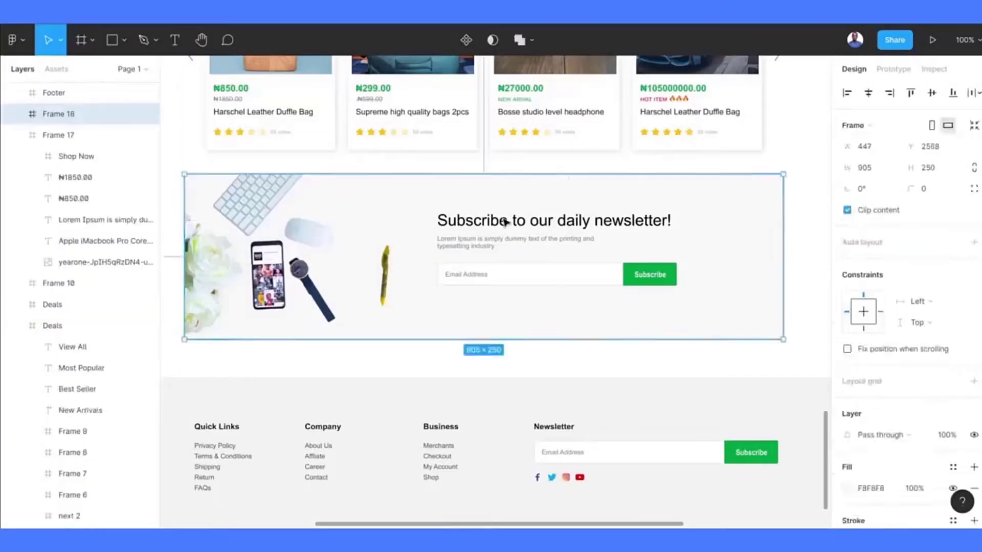
double_click(506, 222)
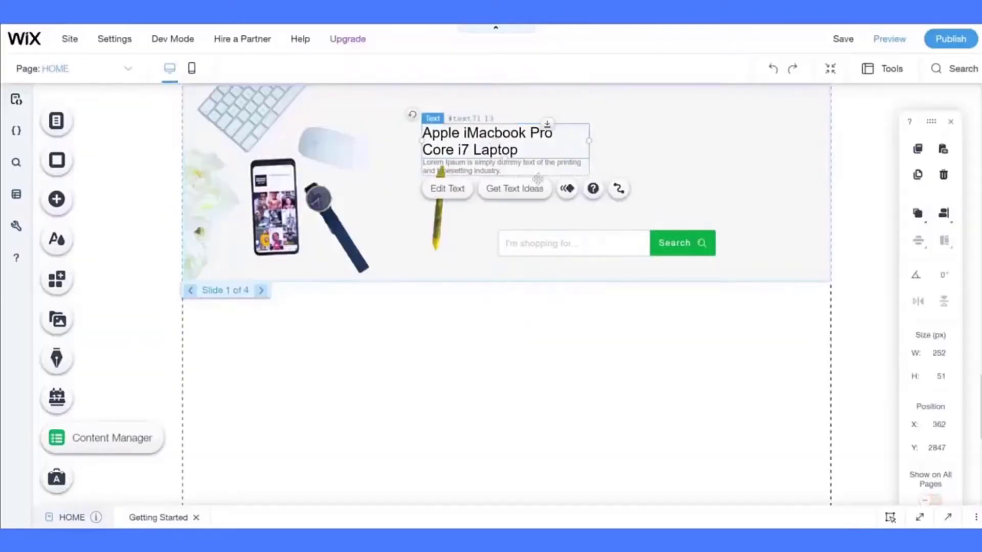
left_click(537, 141)
left_click(504, 136)
scroll(582, 311, "up", 1)
double_click(485, 165)
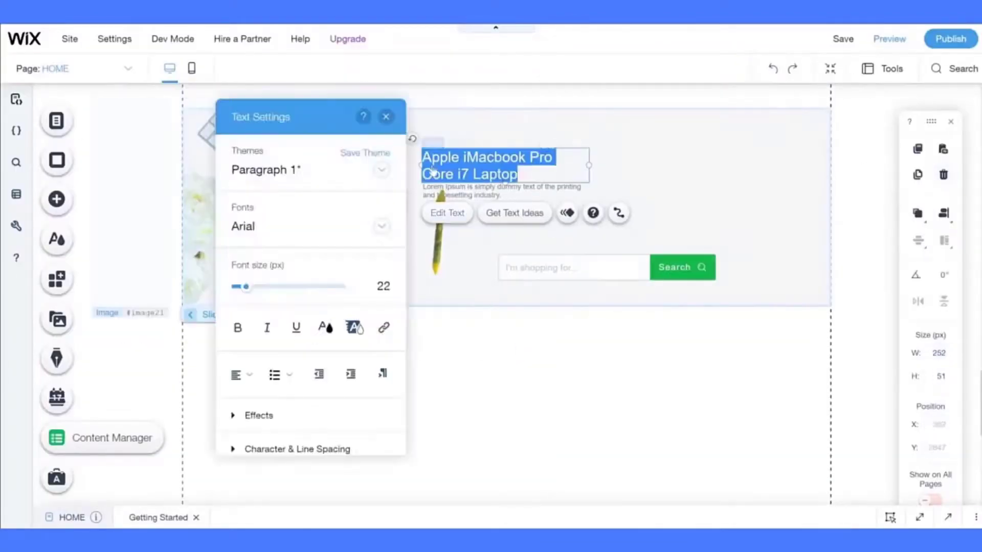
type("Subscribe to our daily newsletter!")
key("Escape")
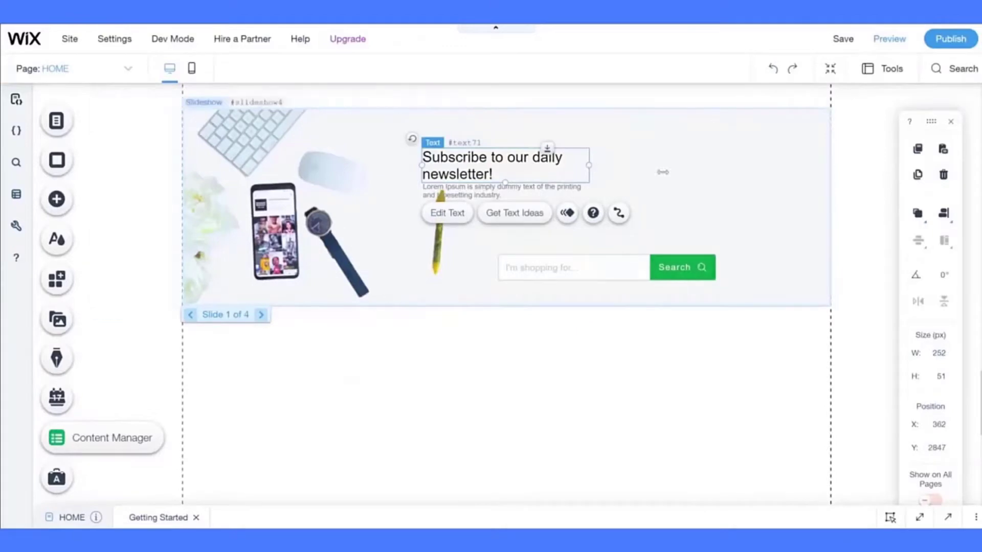
left_click_drag(663, 172, 692, 174)
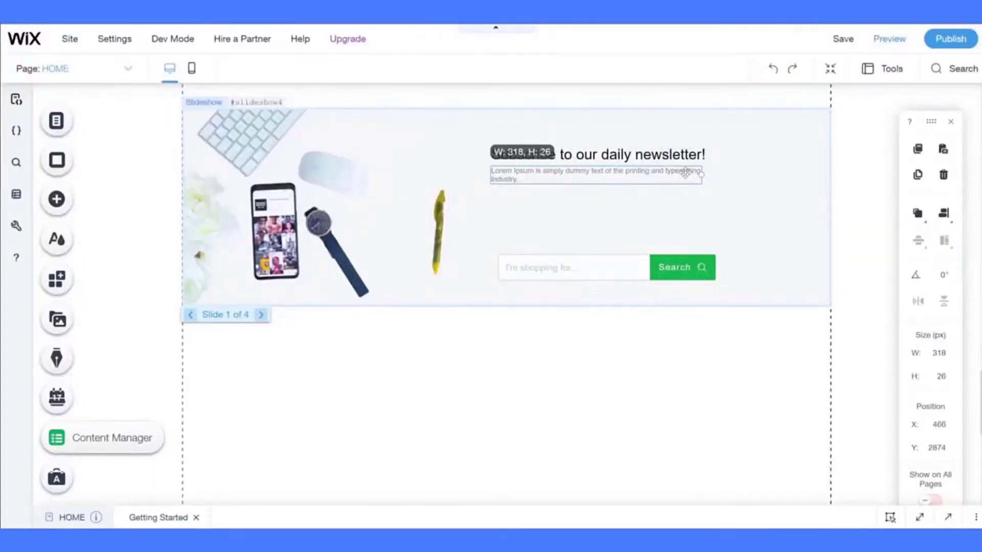
- Set the field placeholder to Email Address and download an email icon from Flaticon
left_click(563, 223)
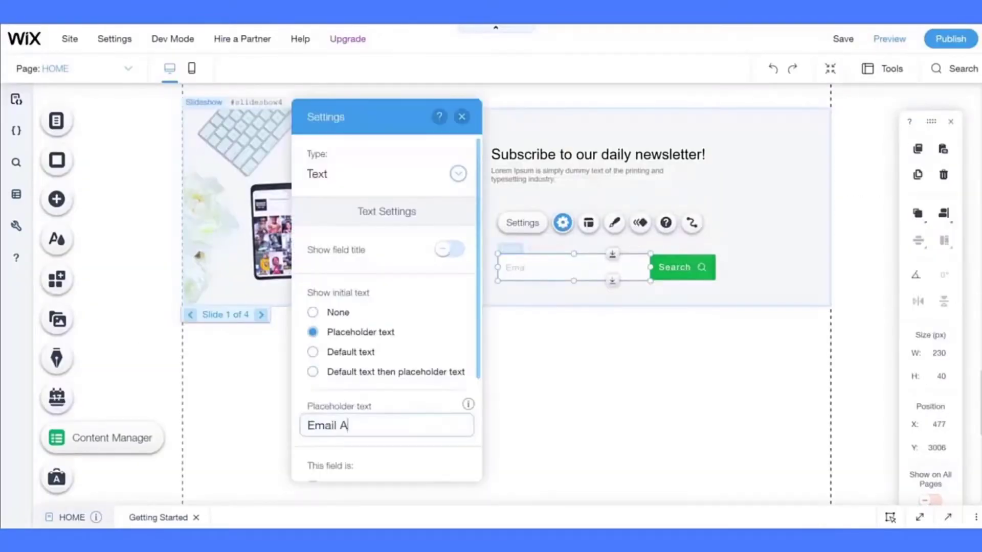
type("ddress")
scroll(457, 121, "down", 2)
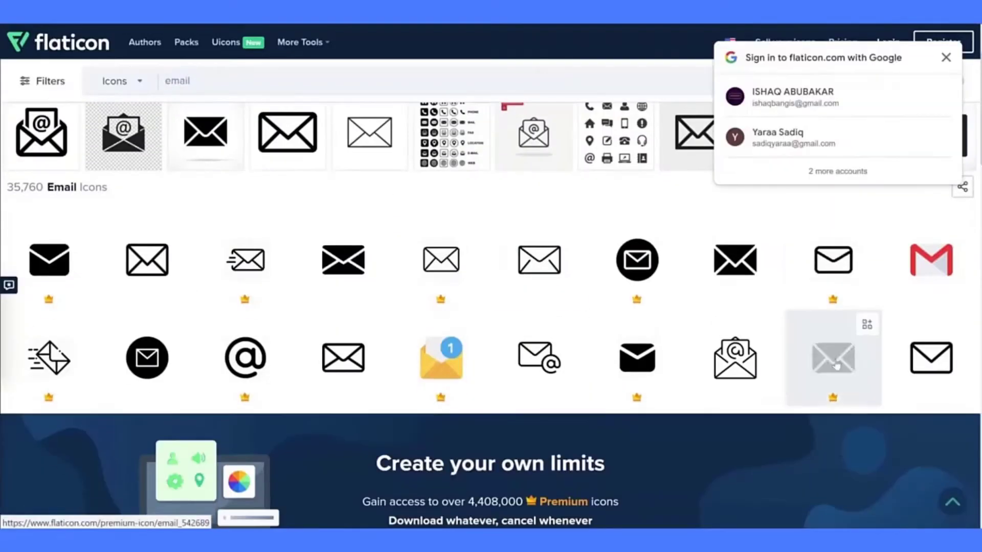
scroll(834, 364, "down", 6)
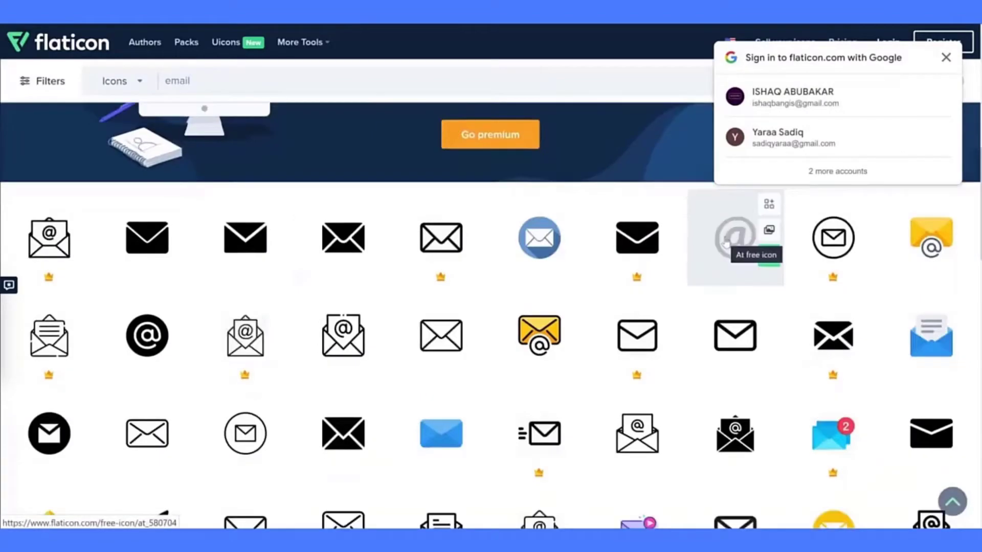
scroll(745, 219, "down", 10)
left_click(572, 422)
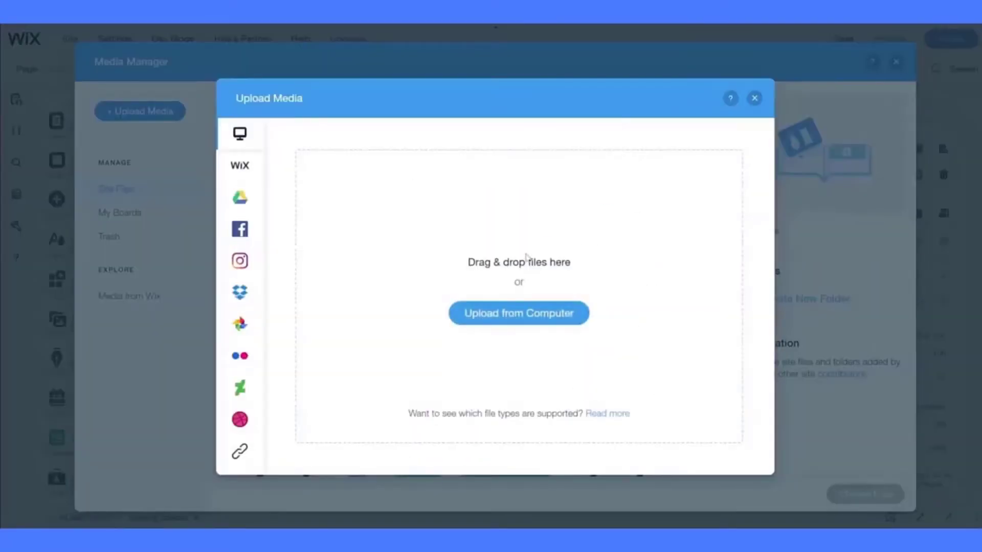
- Upload the email icon, label the green button Subscribe, and widen the Email Address field
left_click_drag(762, 99, 501, 287)
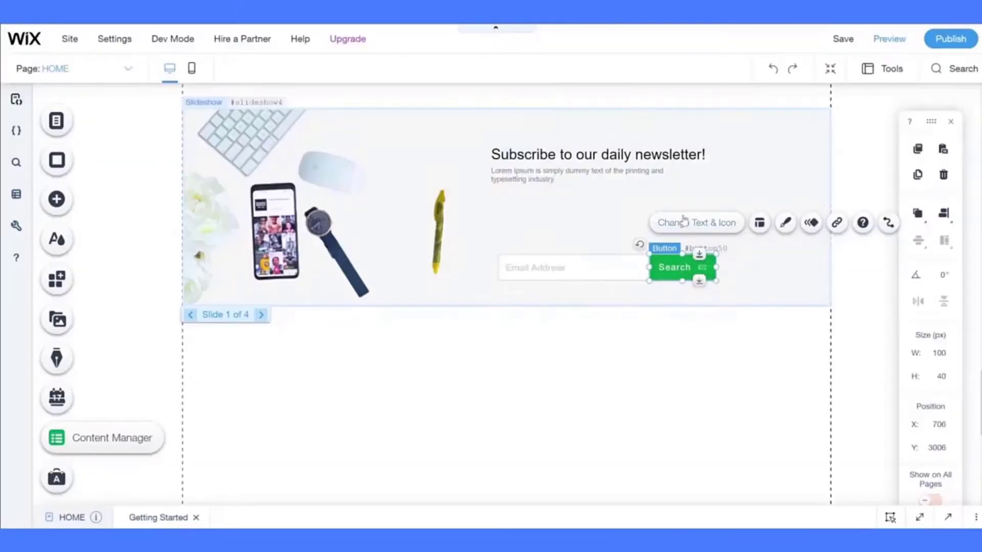
left_click(683, 222)
type("Subscrive")
left_click(537, 267)
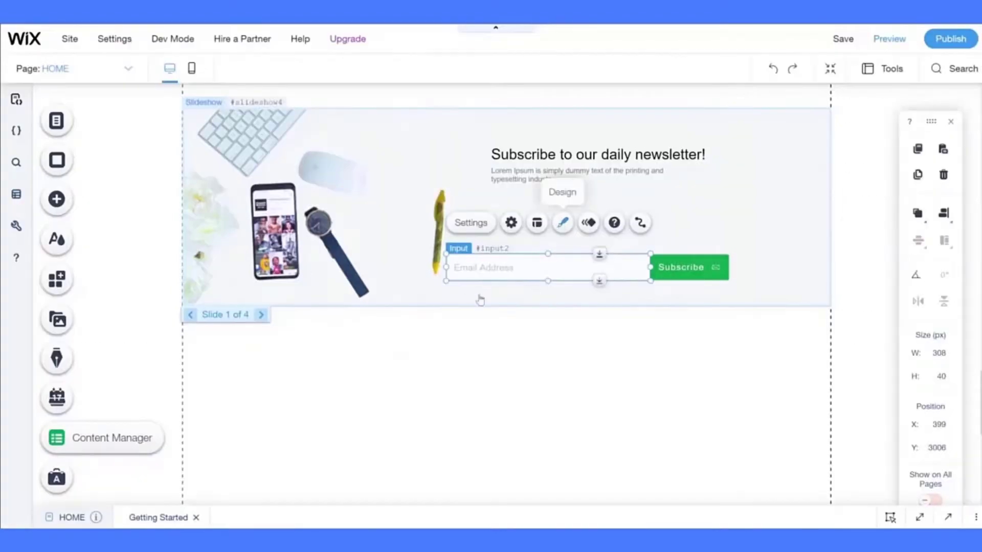
left_click(562, 222)
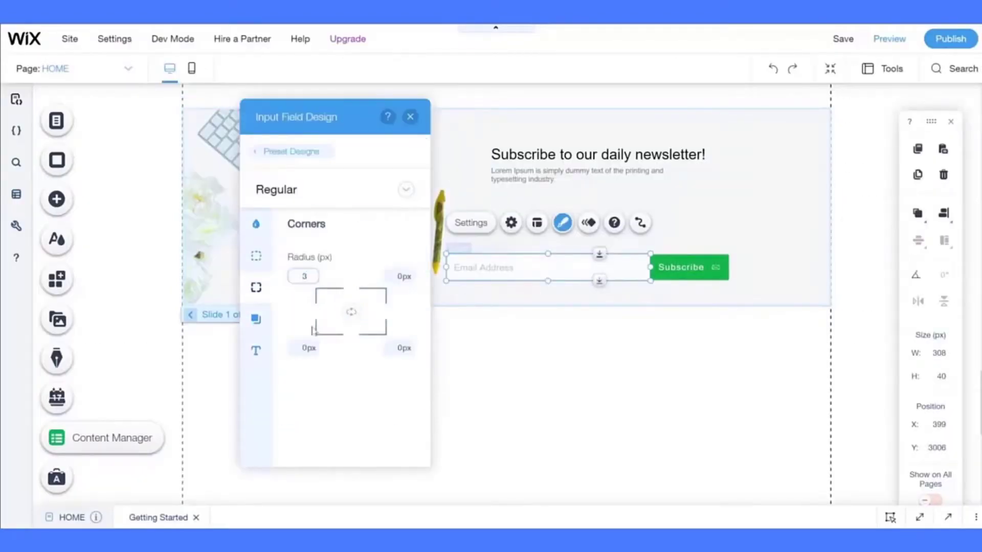
left_click(658, 274, "shift")
- Group the email field and Subscribe button, centre them, and save the site
left_click(492, 222)
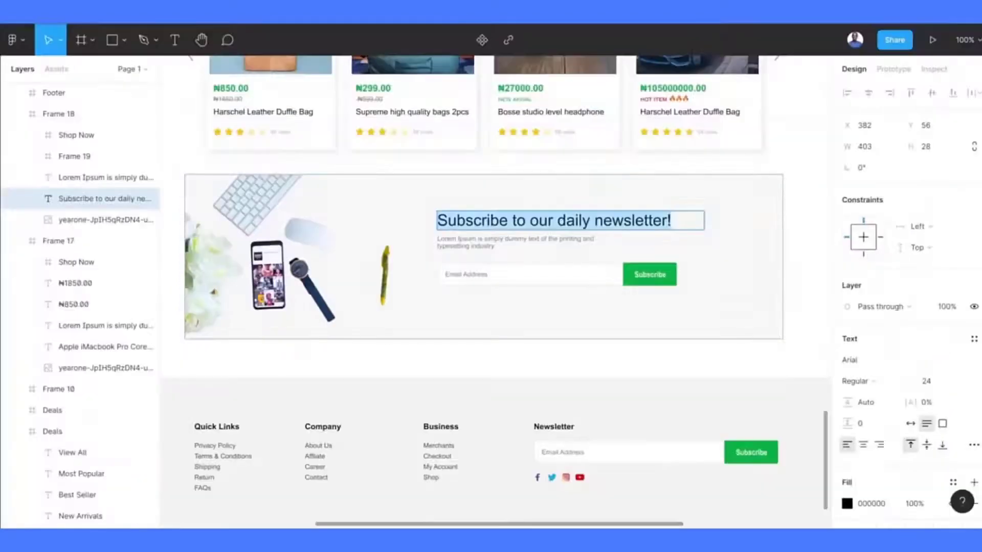
left_click(917, 212)
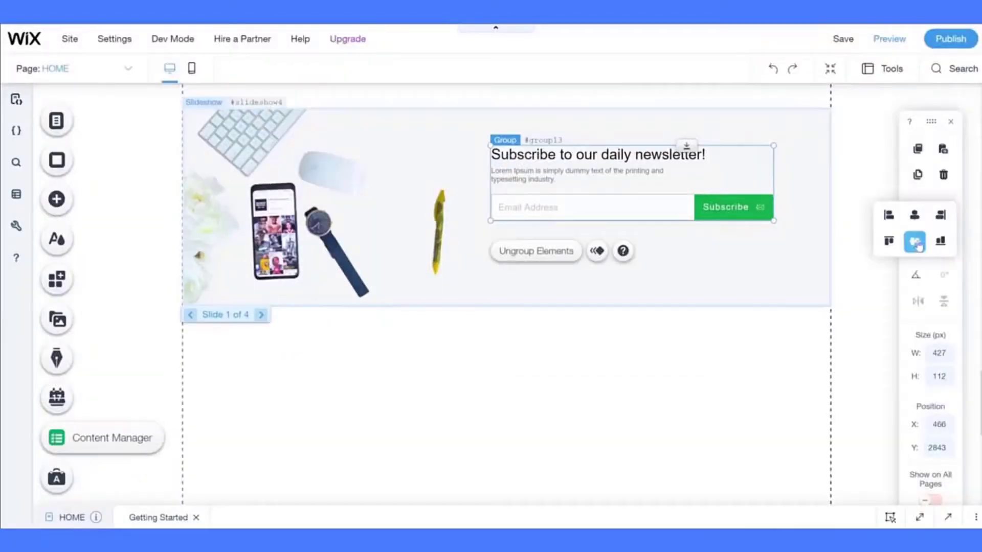
left_click(915, 243)
left_click(461, 363)
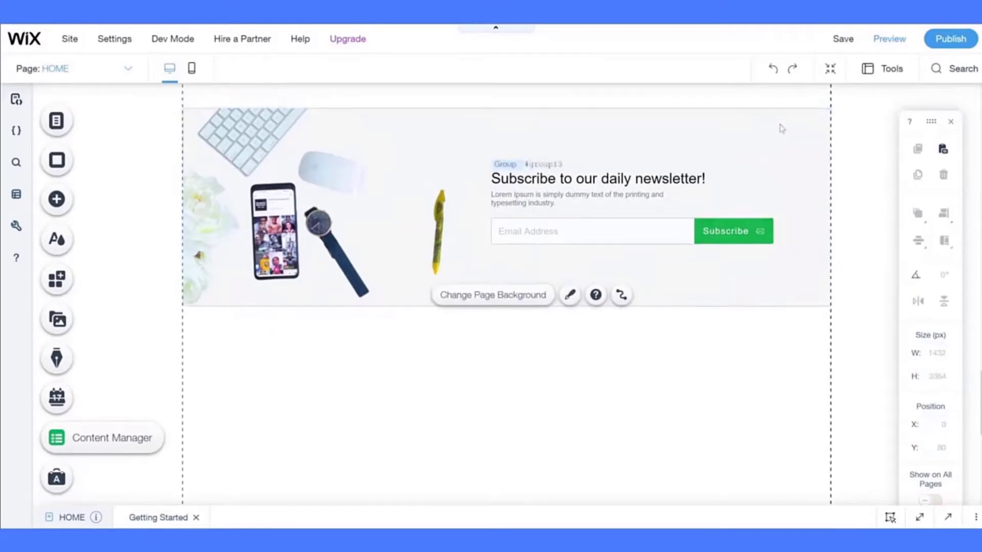
left_click(845, 39)
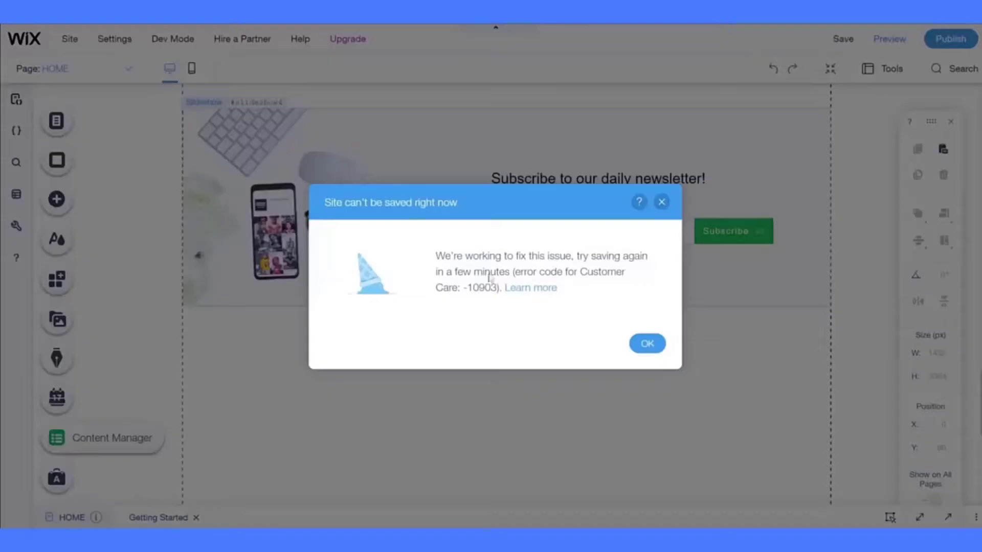
left_click(637, 344)
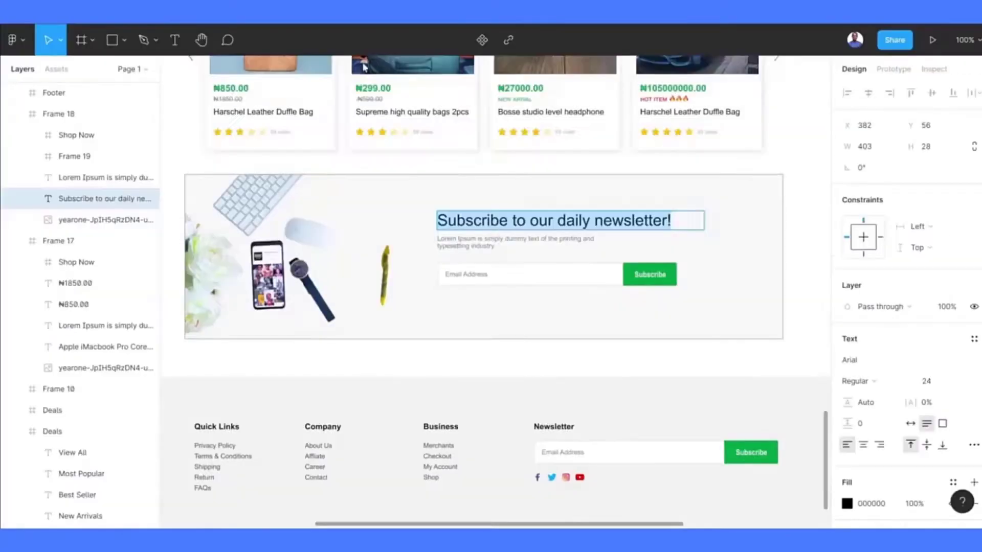
- Select the page footer and apply the first footer design preset
scroll(567, 212, "down", 3)
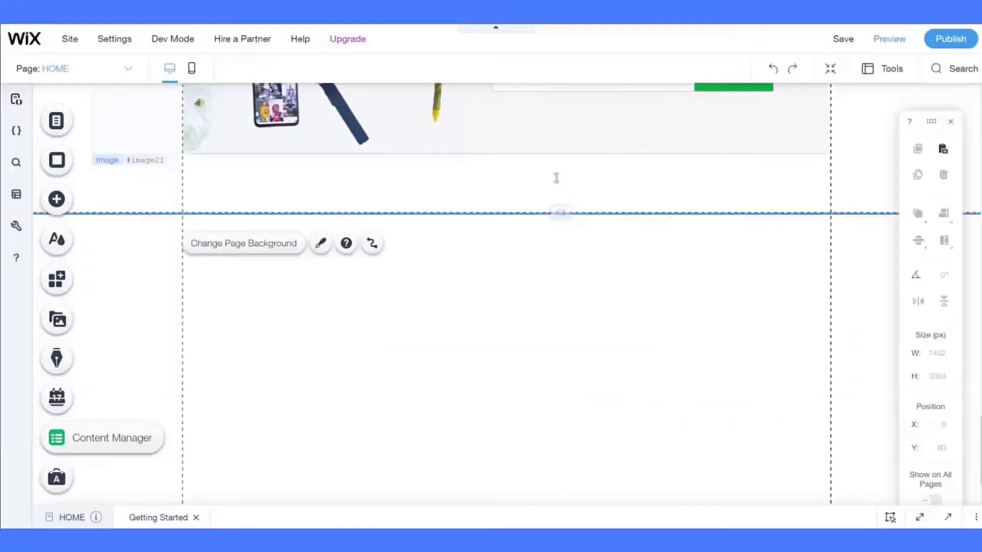
scroll(557, 178, "down", 1)
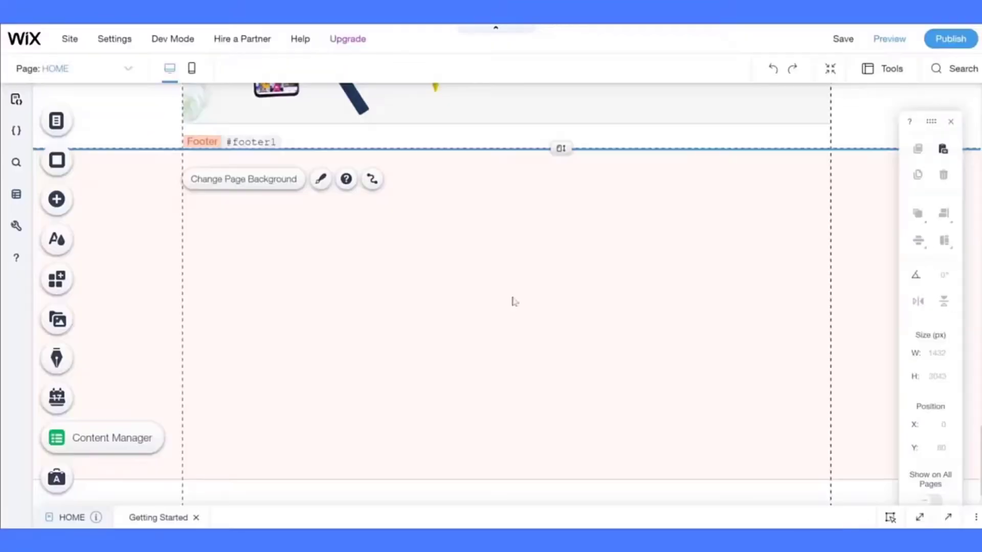
left_click(512, 300)
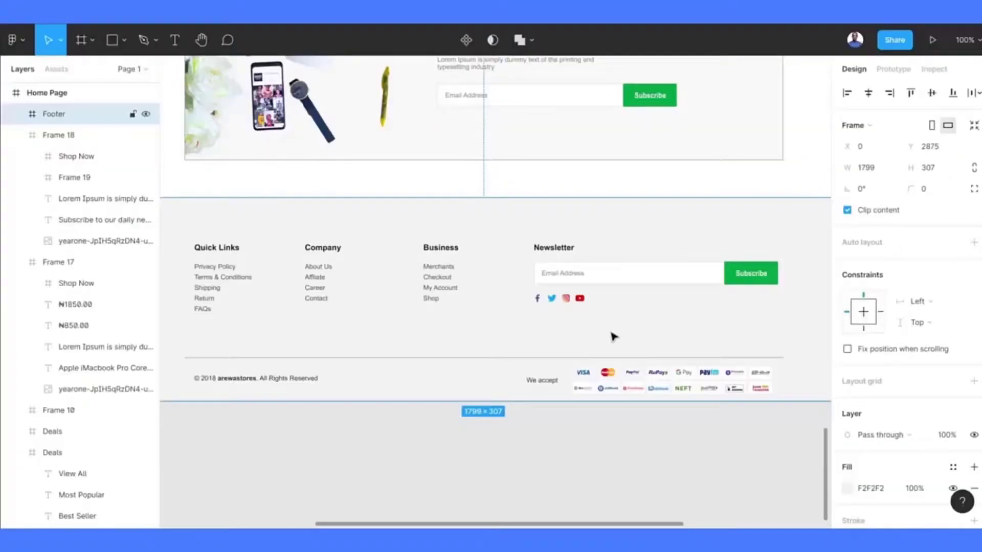
scroll(511, 255, "up", 2)
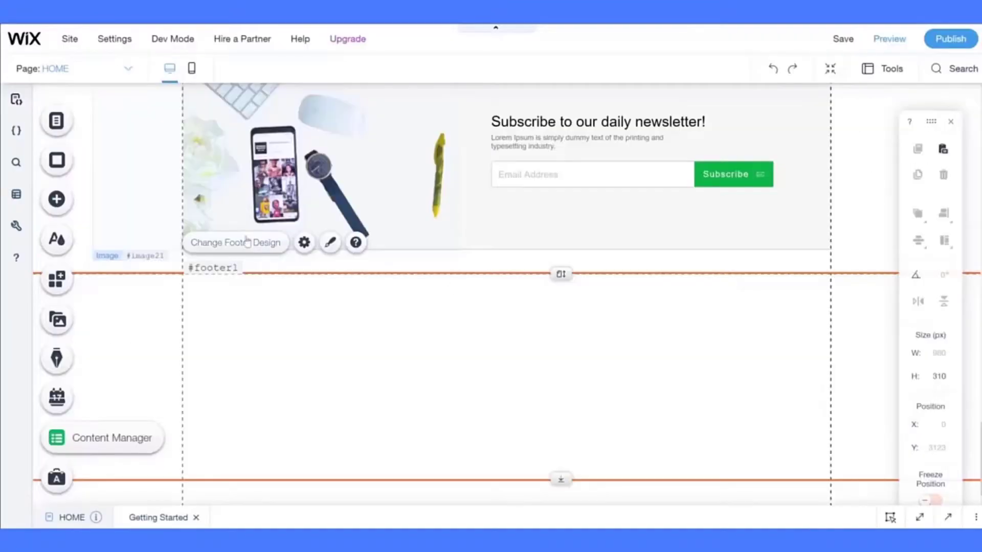
left_click(330, 242)
left_click(782, 214)
- Set the footer background to light grey by HEX and fade the centre background to 0% opacity
left_click(929, 294)
left_click(866, 438)
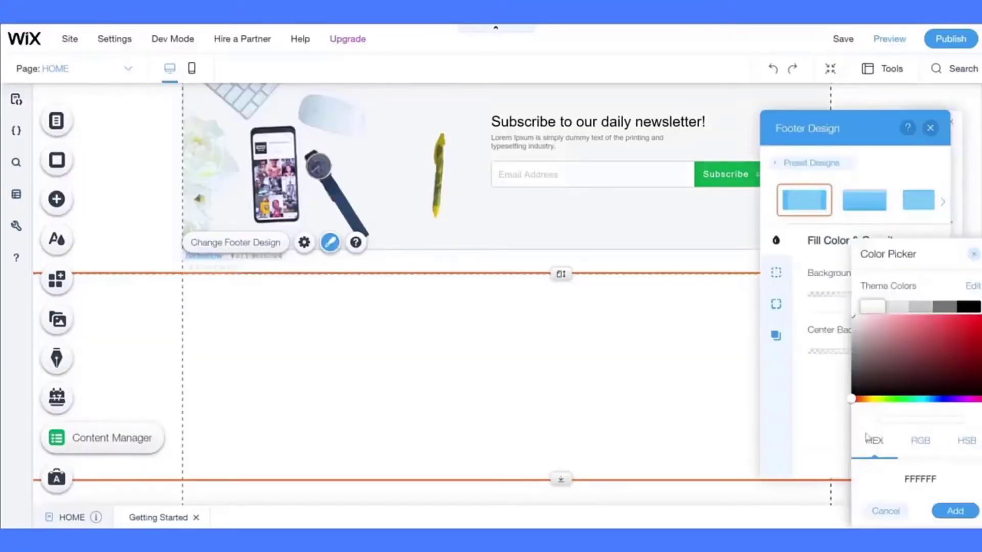
key("Return")
left_click_drag(863, 350, 534, 376)
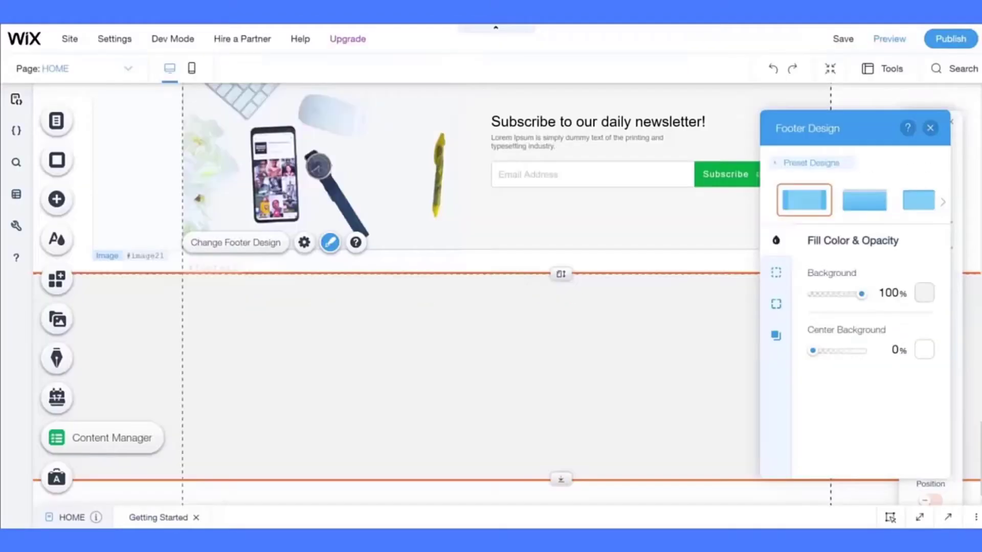